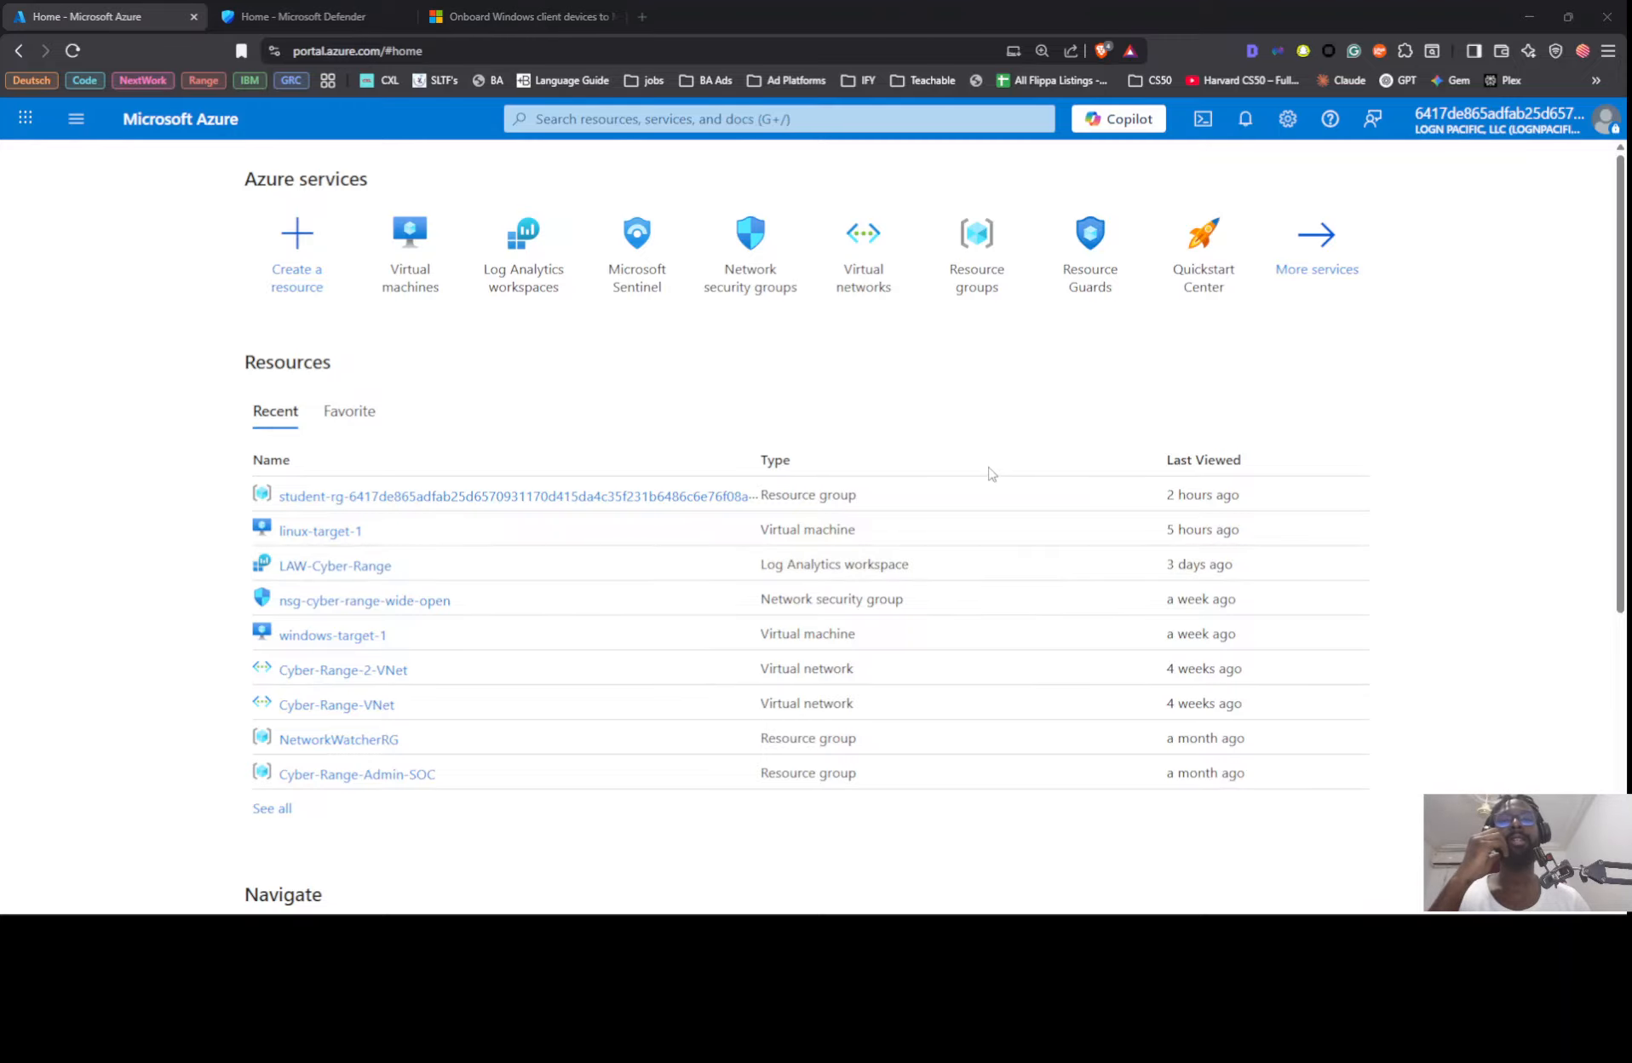
# Step: Review the lab documents on onboarding a VM to MDE, performing random activities and remote code execution detection
pyautogui.hotkey('alt', 'Tab')
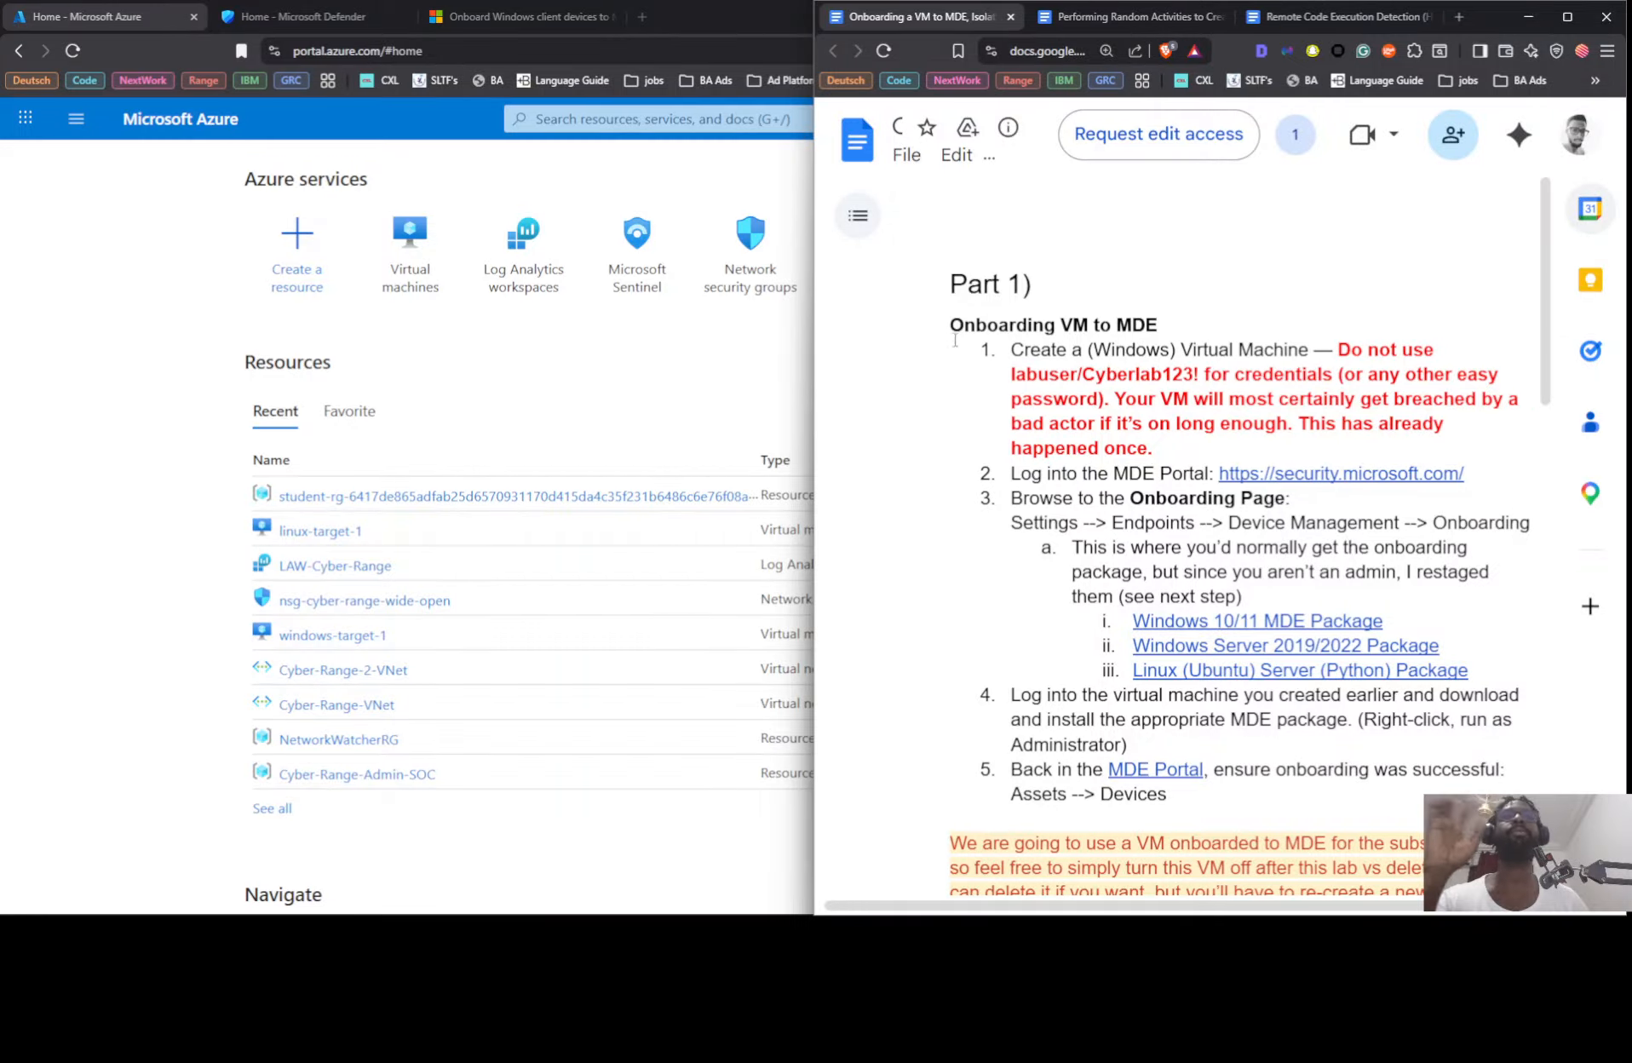
pyautogui.scroll(-1, 1046, 367)
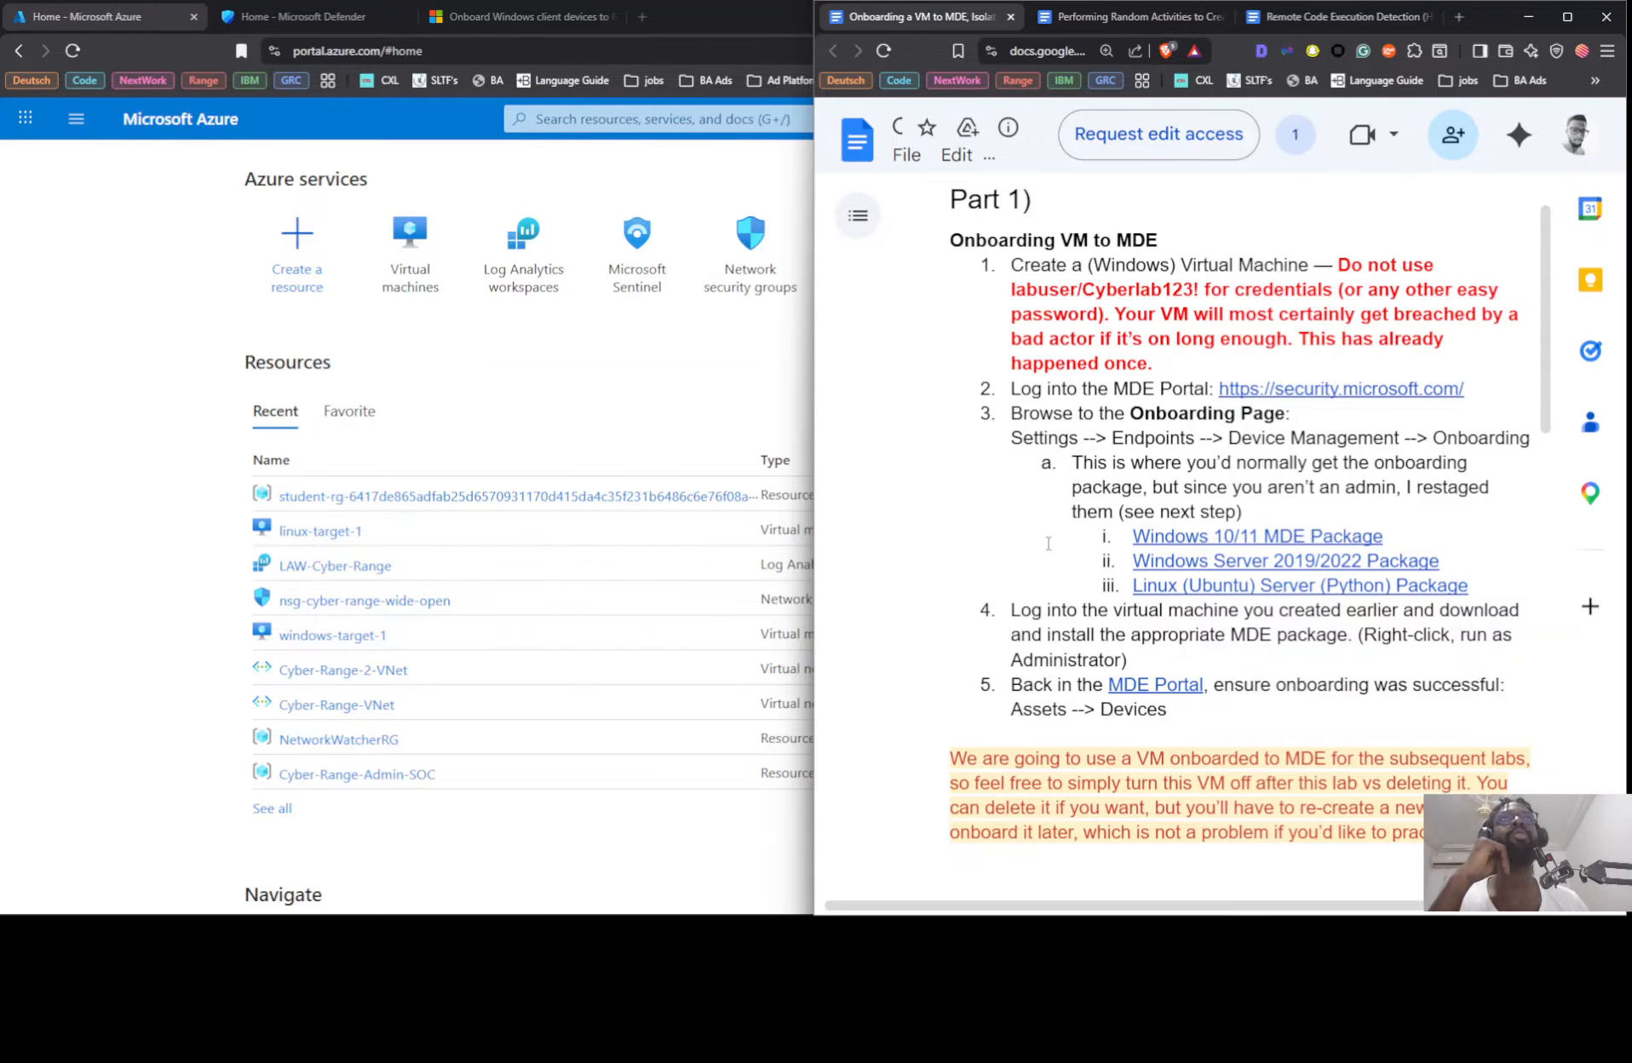
pyautogui.scroll(-8, 1048, 543)
pyautogui.scroll(10, 1098, 375)
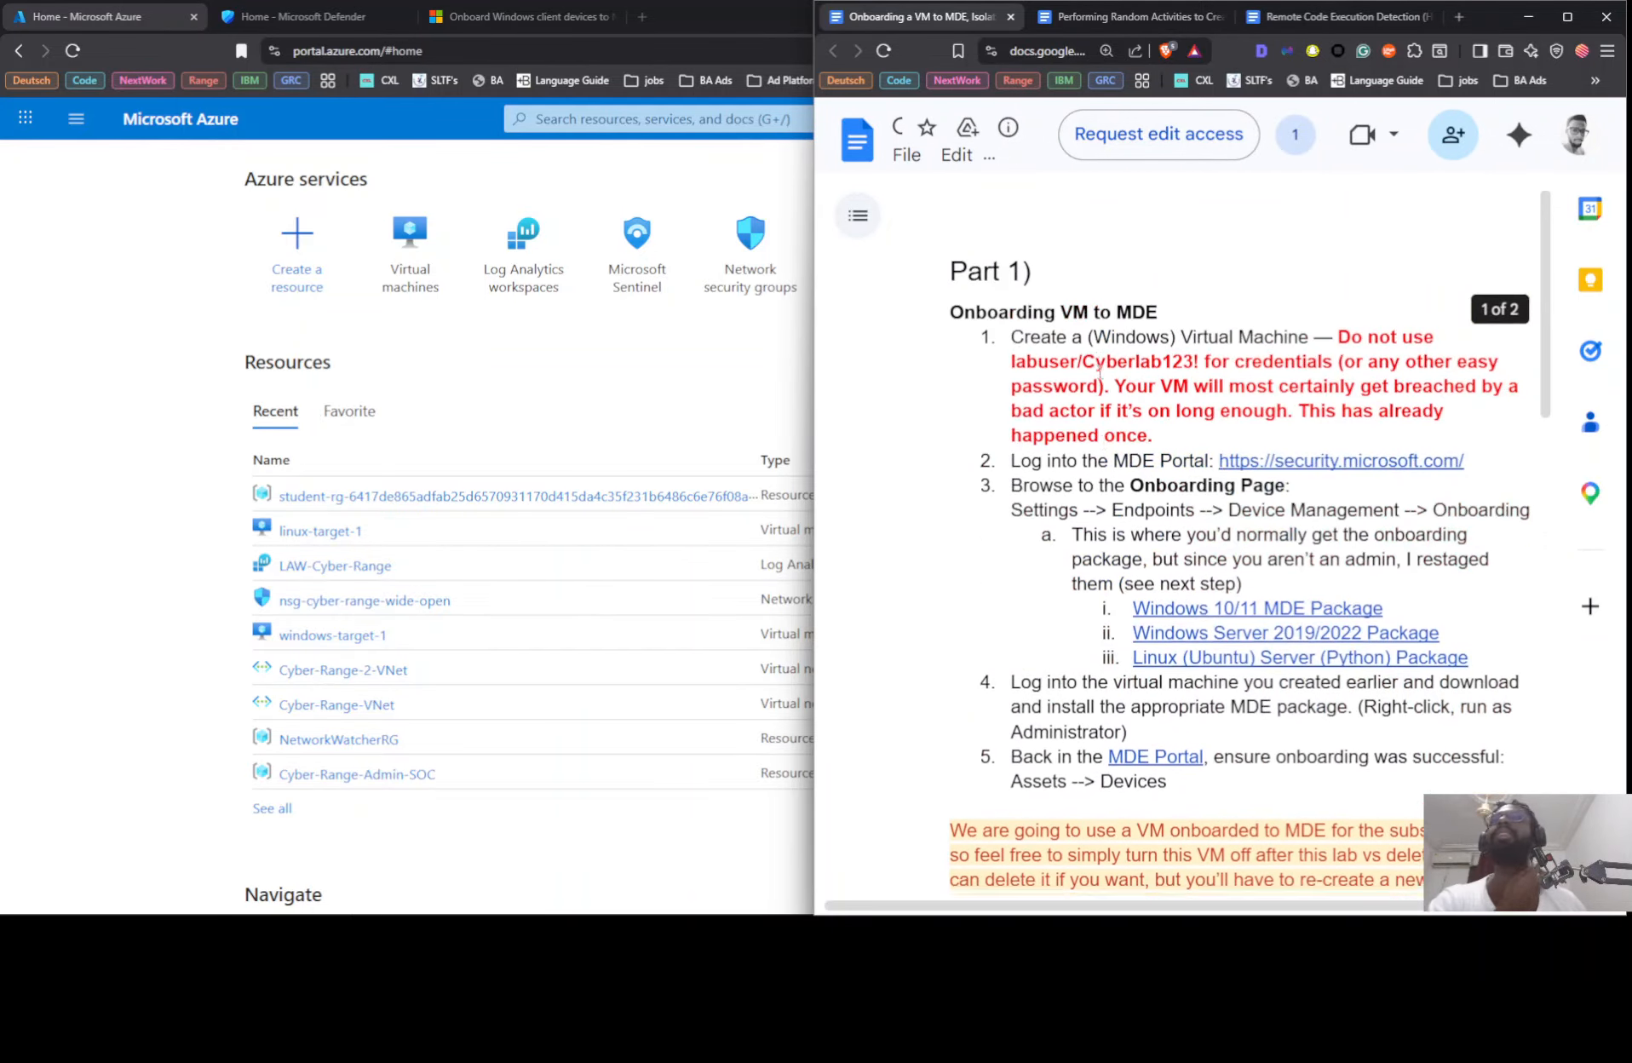
pyautogui.scroll(-7, 1099, 375)
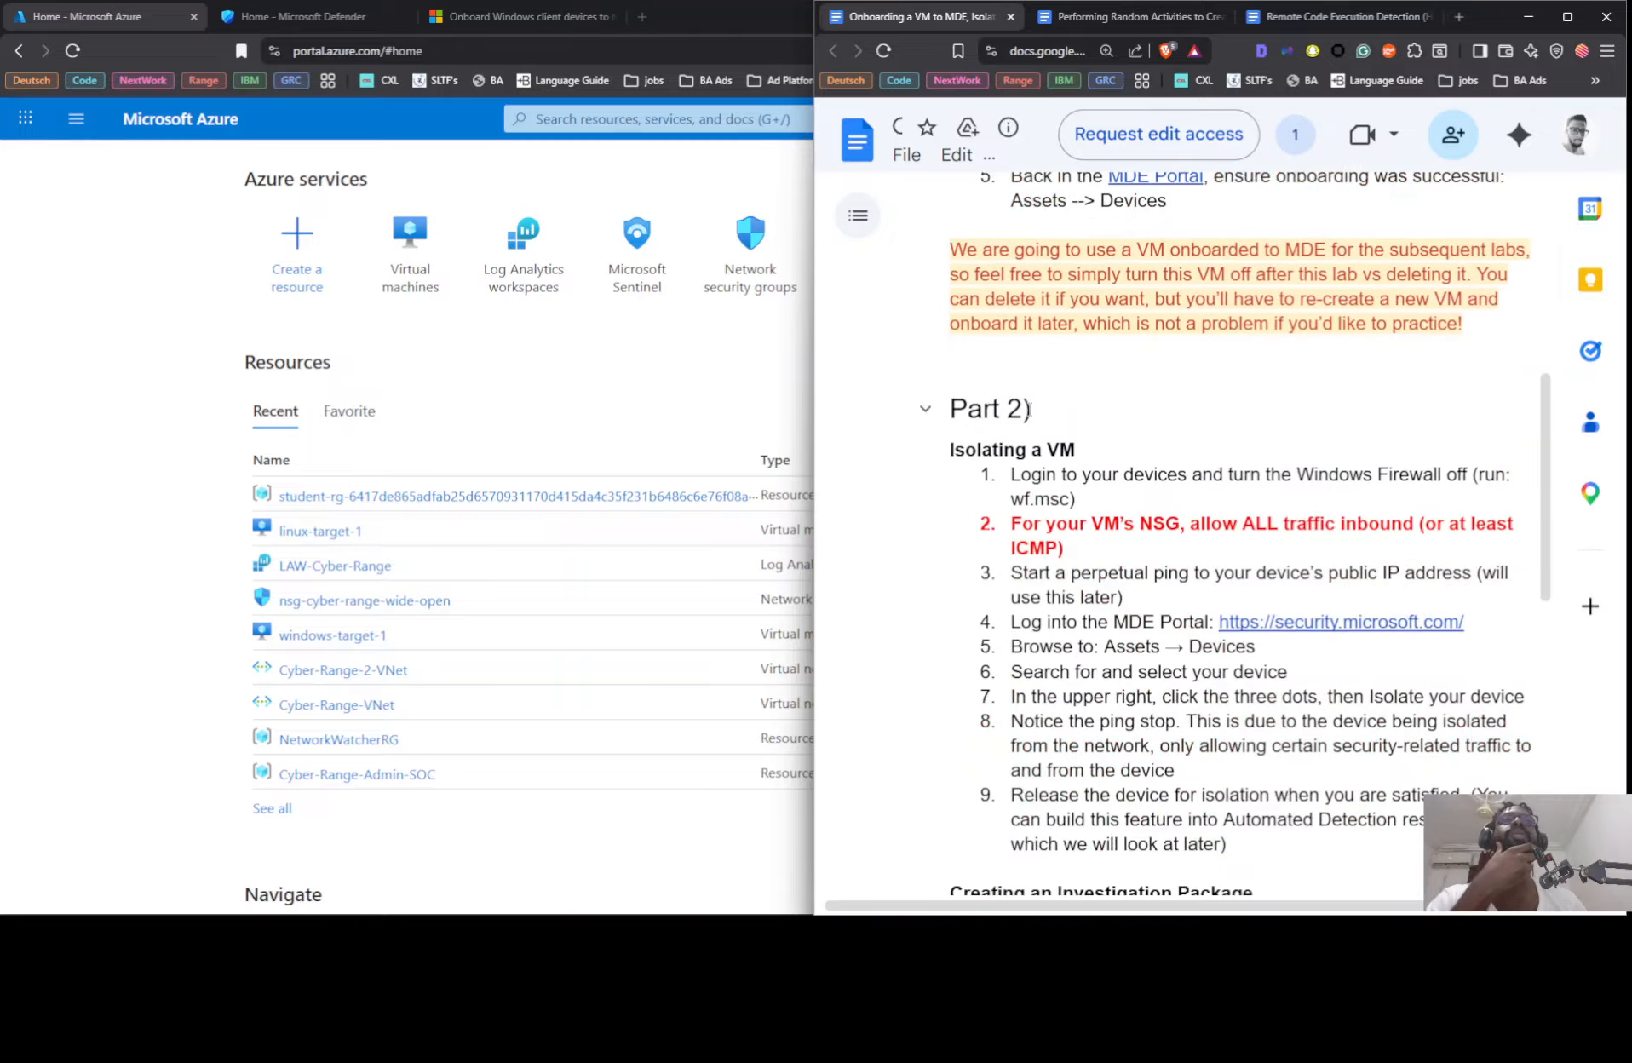
pyautogui.click(1039, 22)
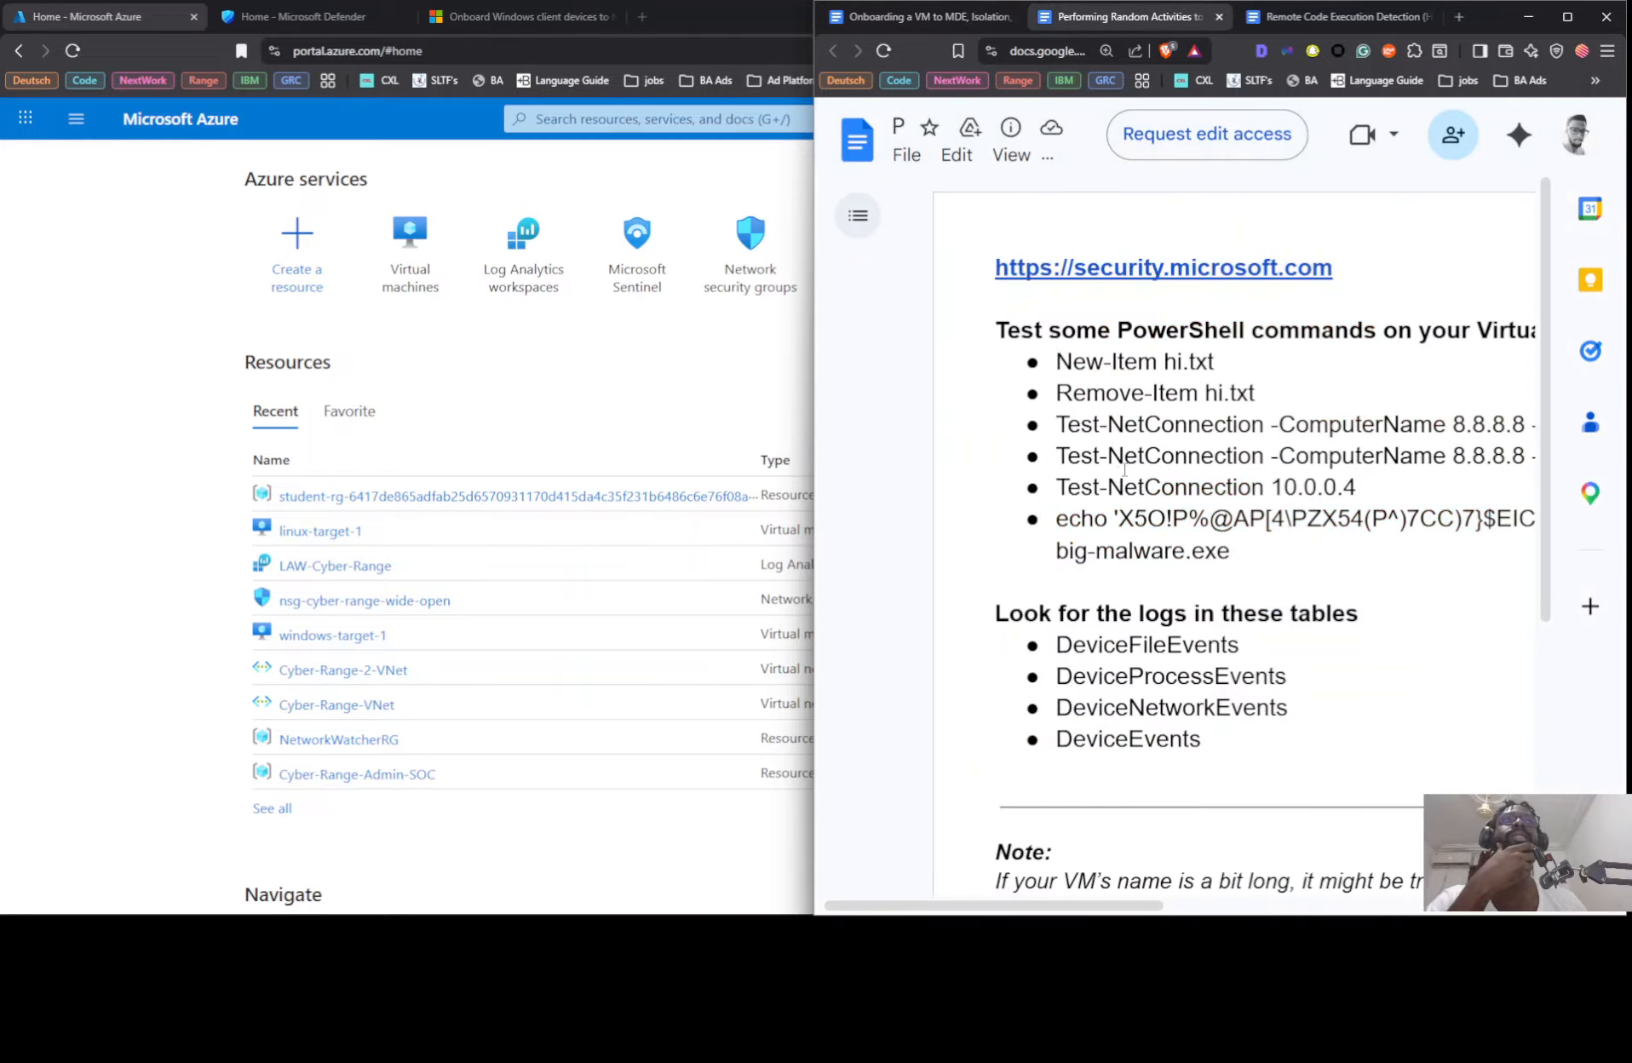
pyautogui.click(1308, 22)
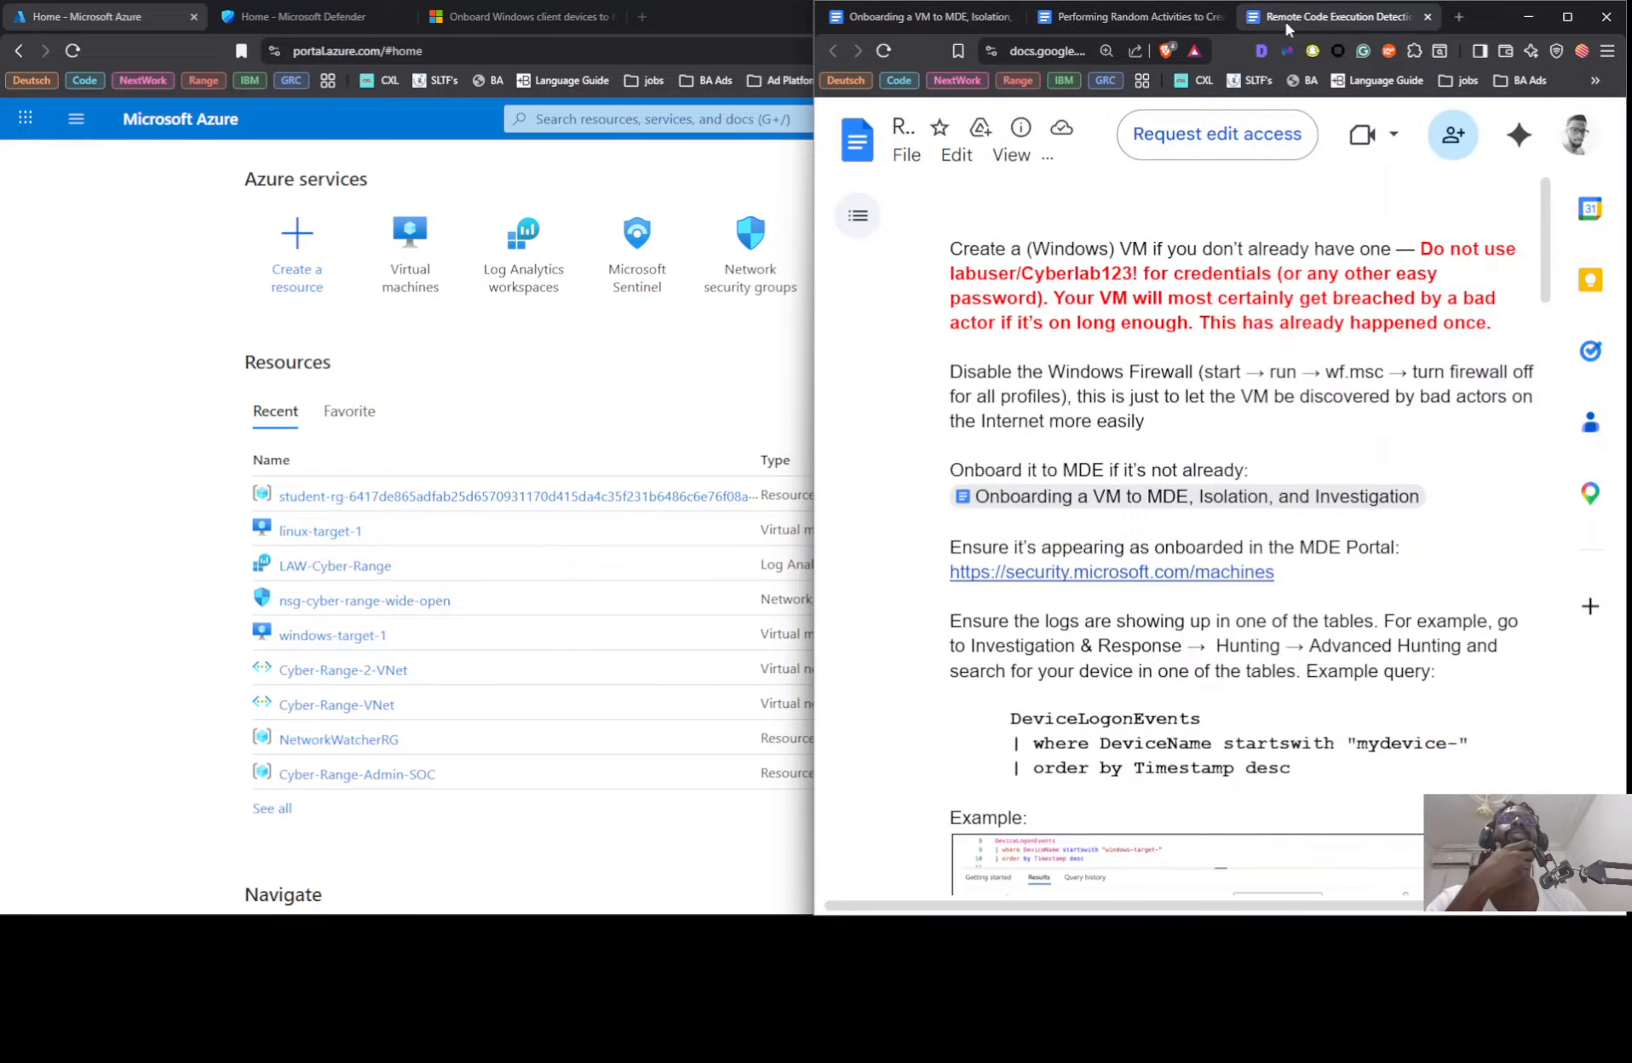
pyautogui.click(973, 17)
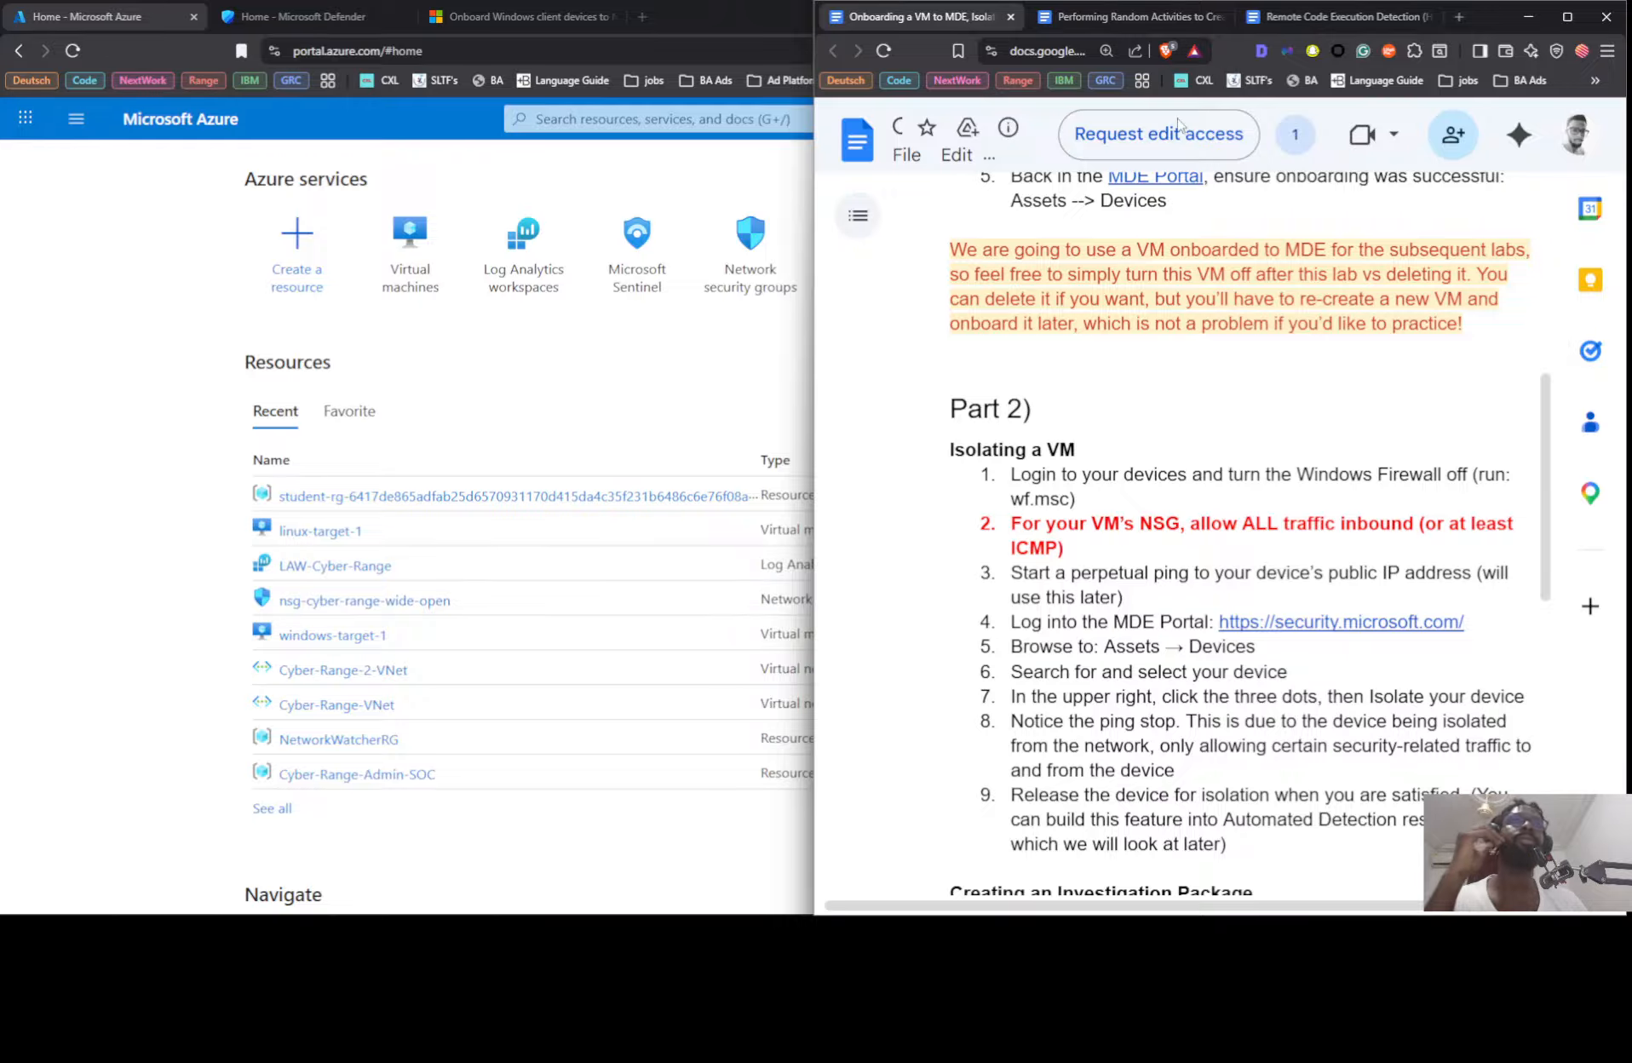
pyautogui.scroll(7, 1171, 340)
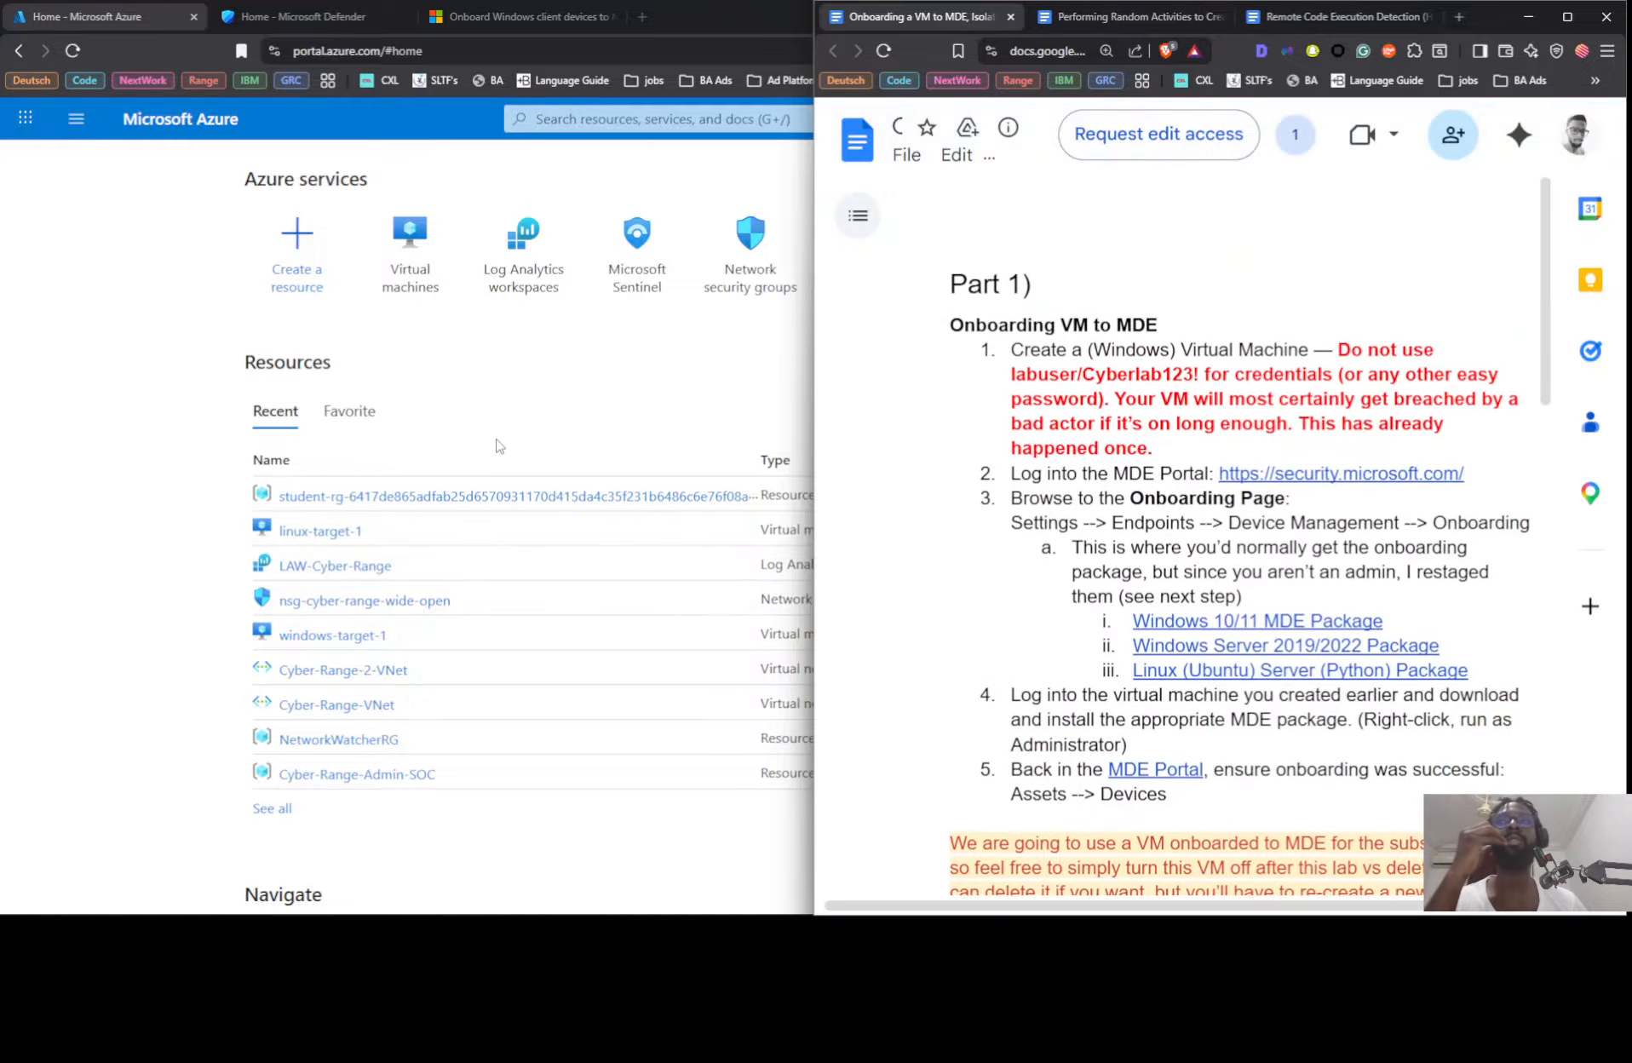
# Step: Switch to the Azure portal and start creating a new standard virtual machine in Compute infrastructure
pyautogui.press('super+Up')
pyautogui.click(408, 247)
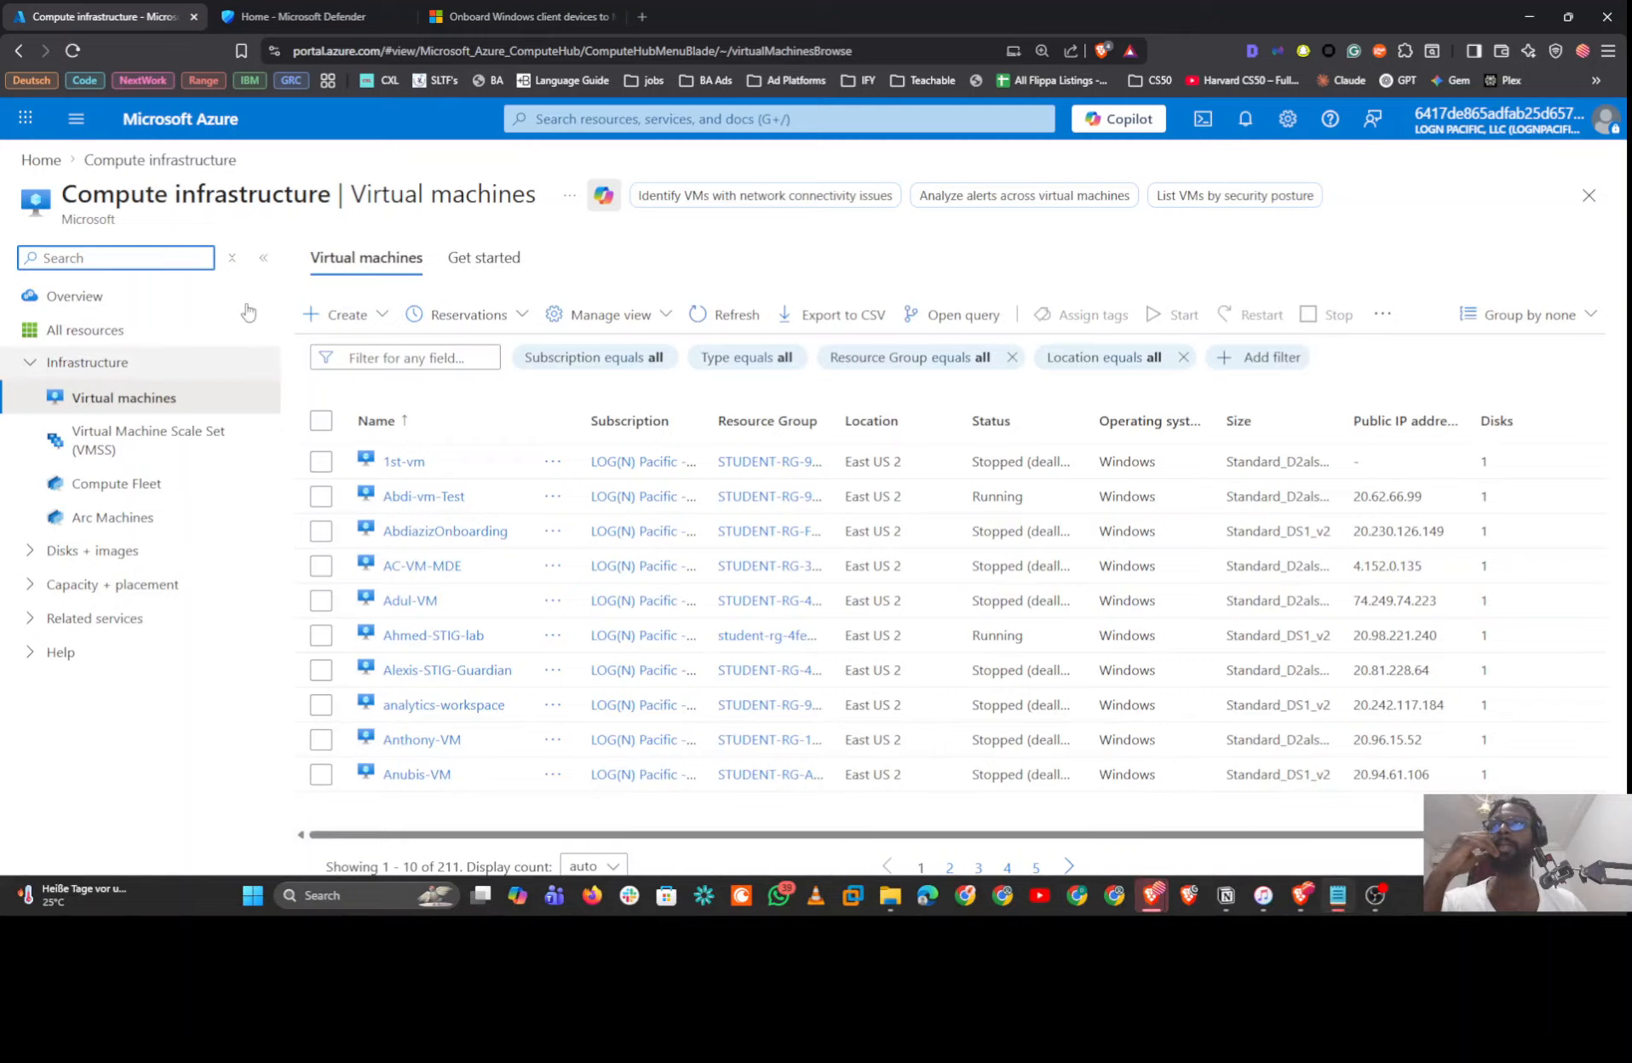
pyautogui.click(337, 315)
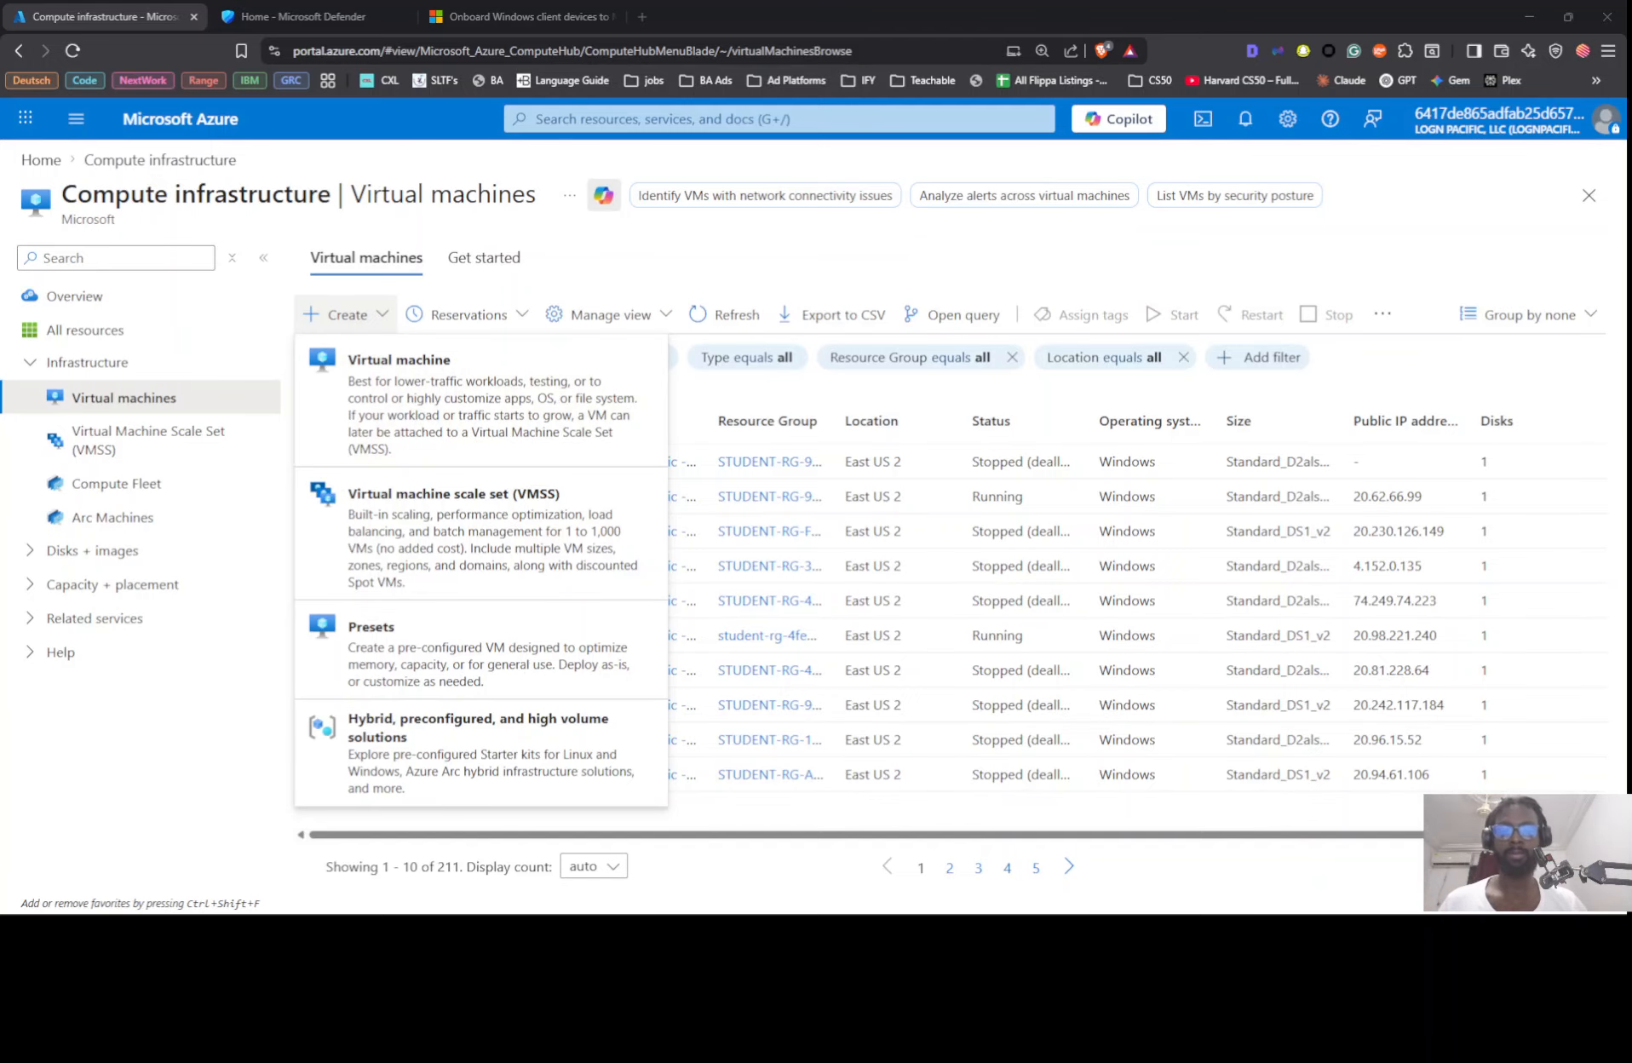
pyautogui.click(398, 370)
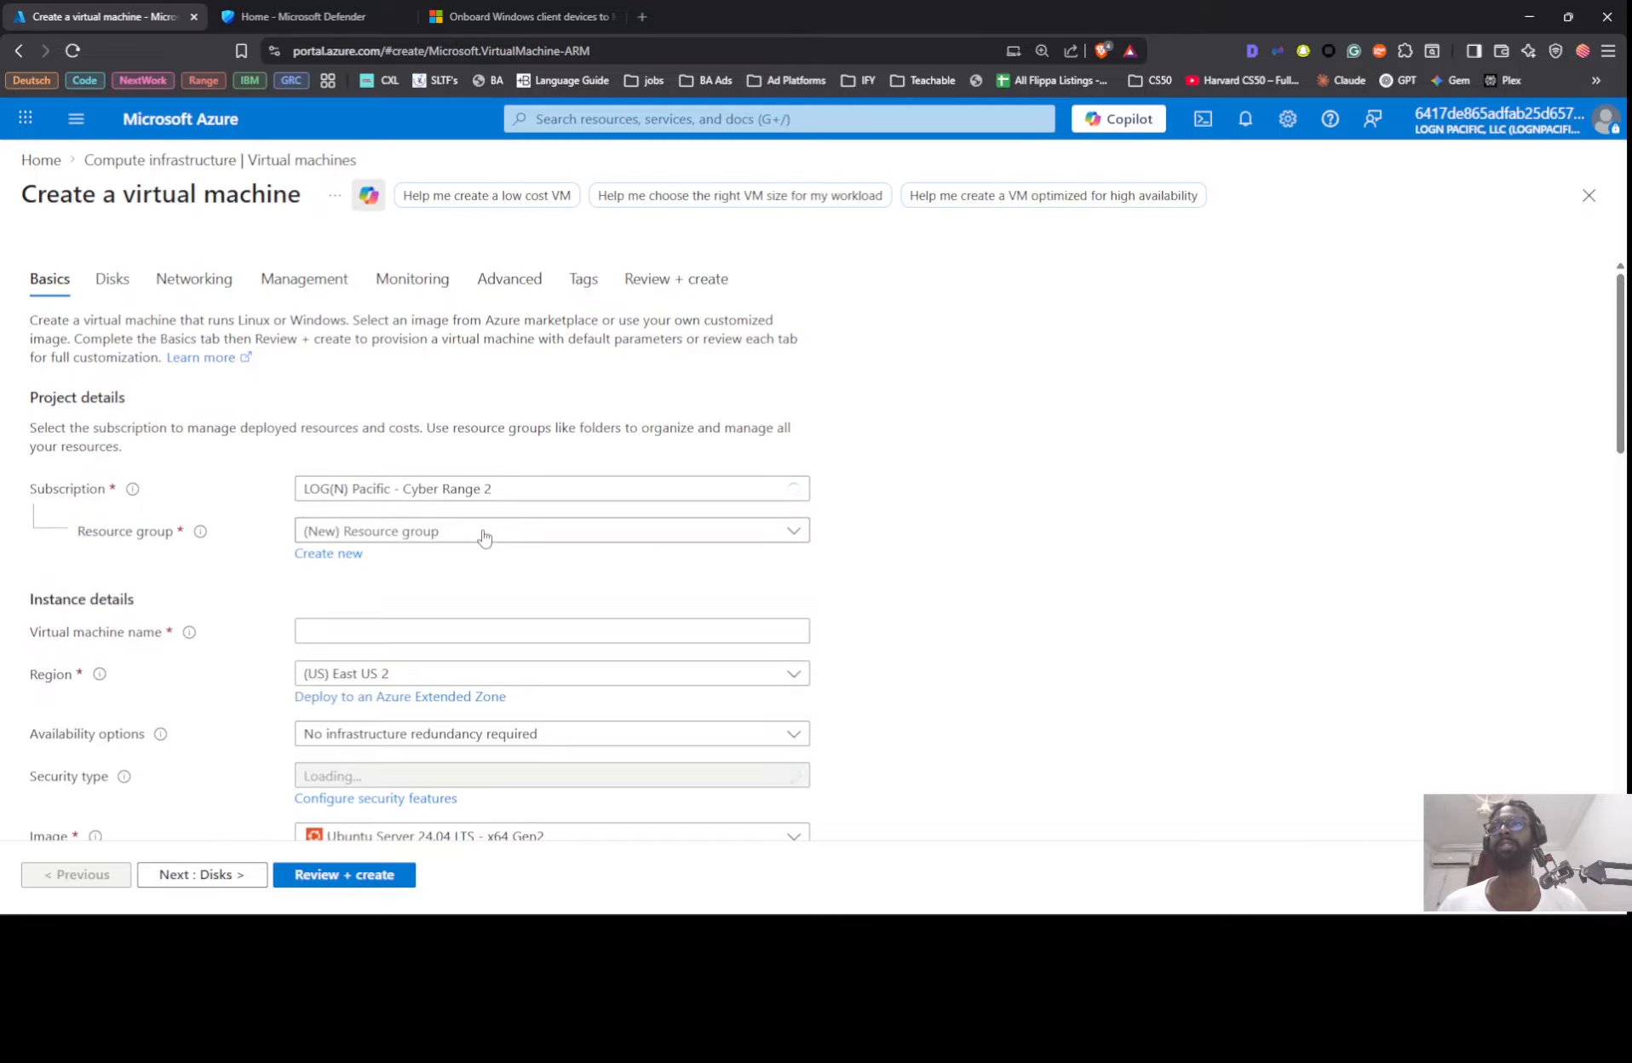
# Step: Assign the virtual machine to the existing student resource group and name it 2nii-vm-mde
pyautogui.click(483, 534)
pyautogui.hotkey('ctrl', 'v')
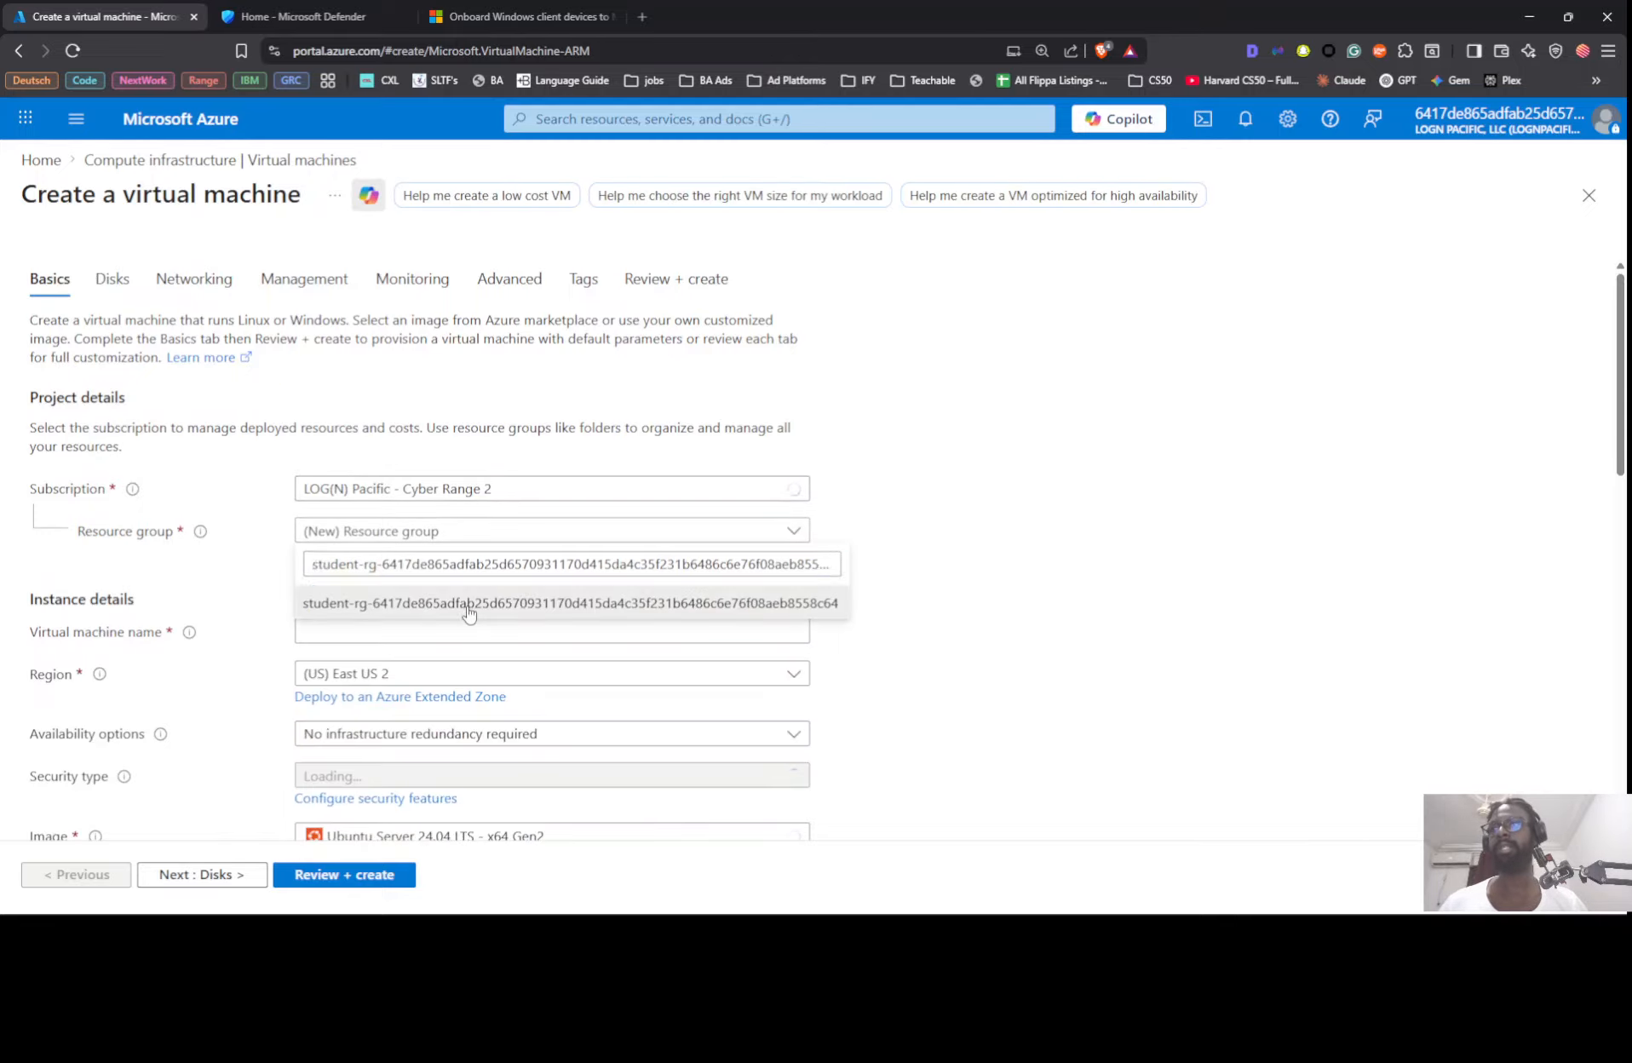
pyautogui.click(466, 609)
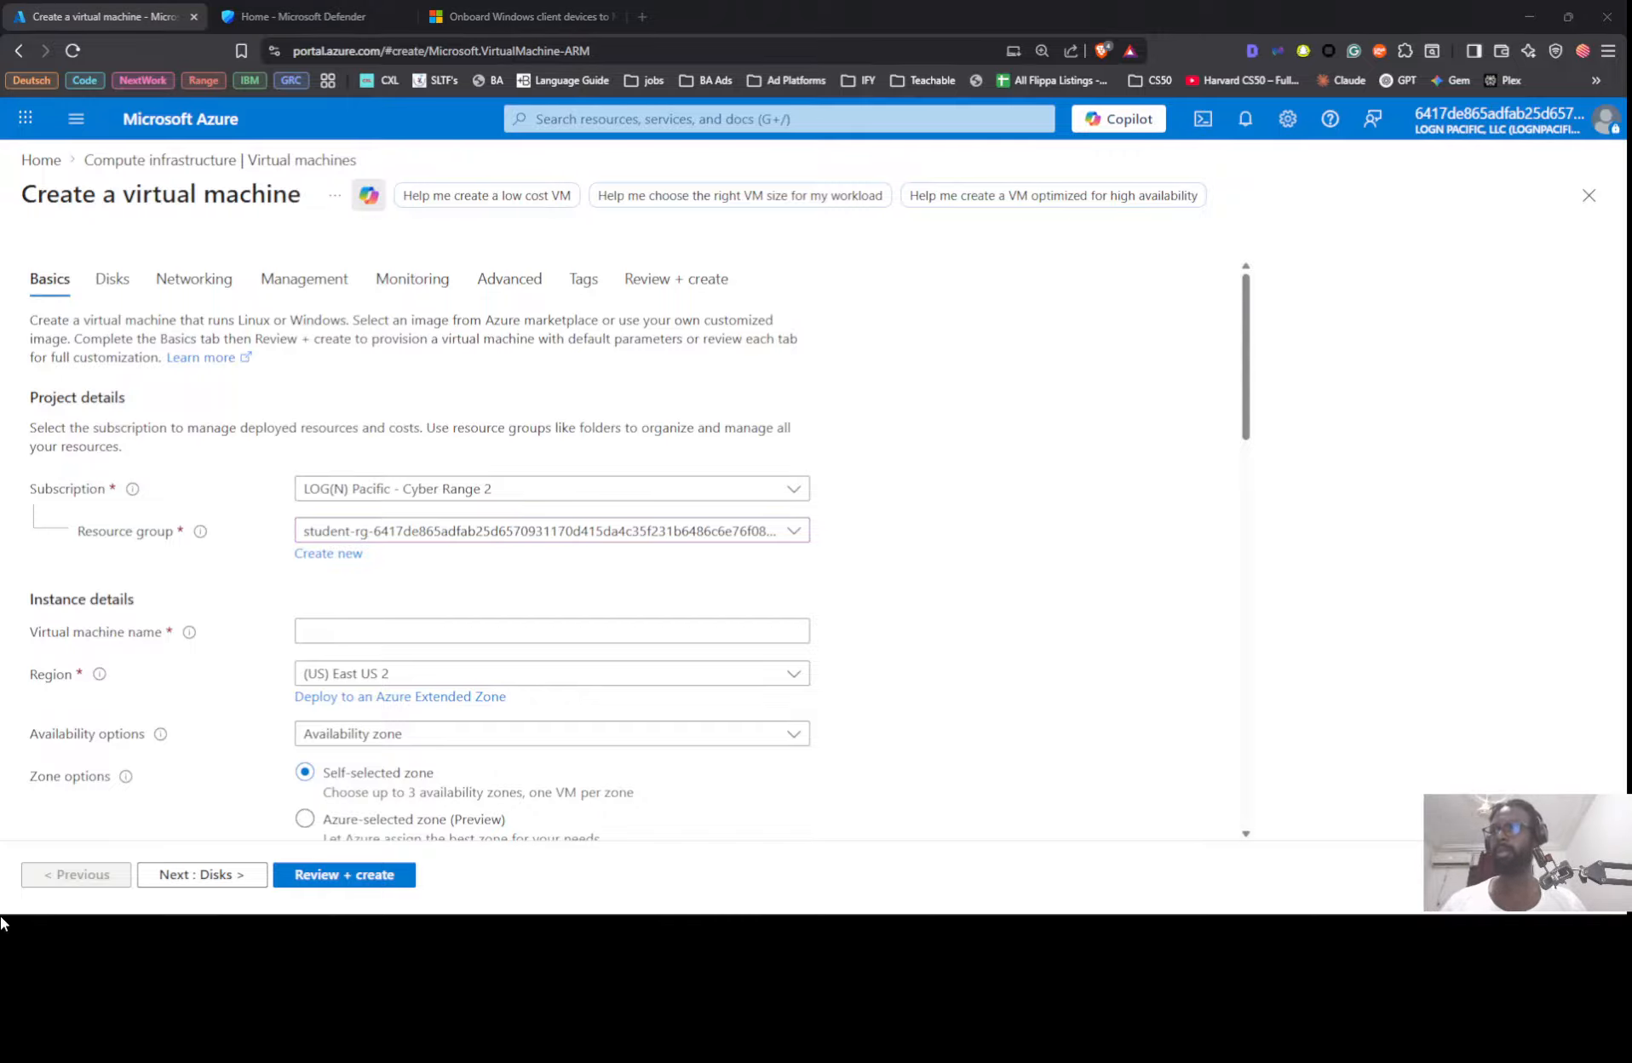
pyautogui.click(418, 630)
pyautogui.write('2')
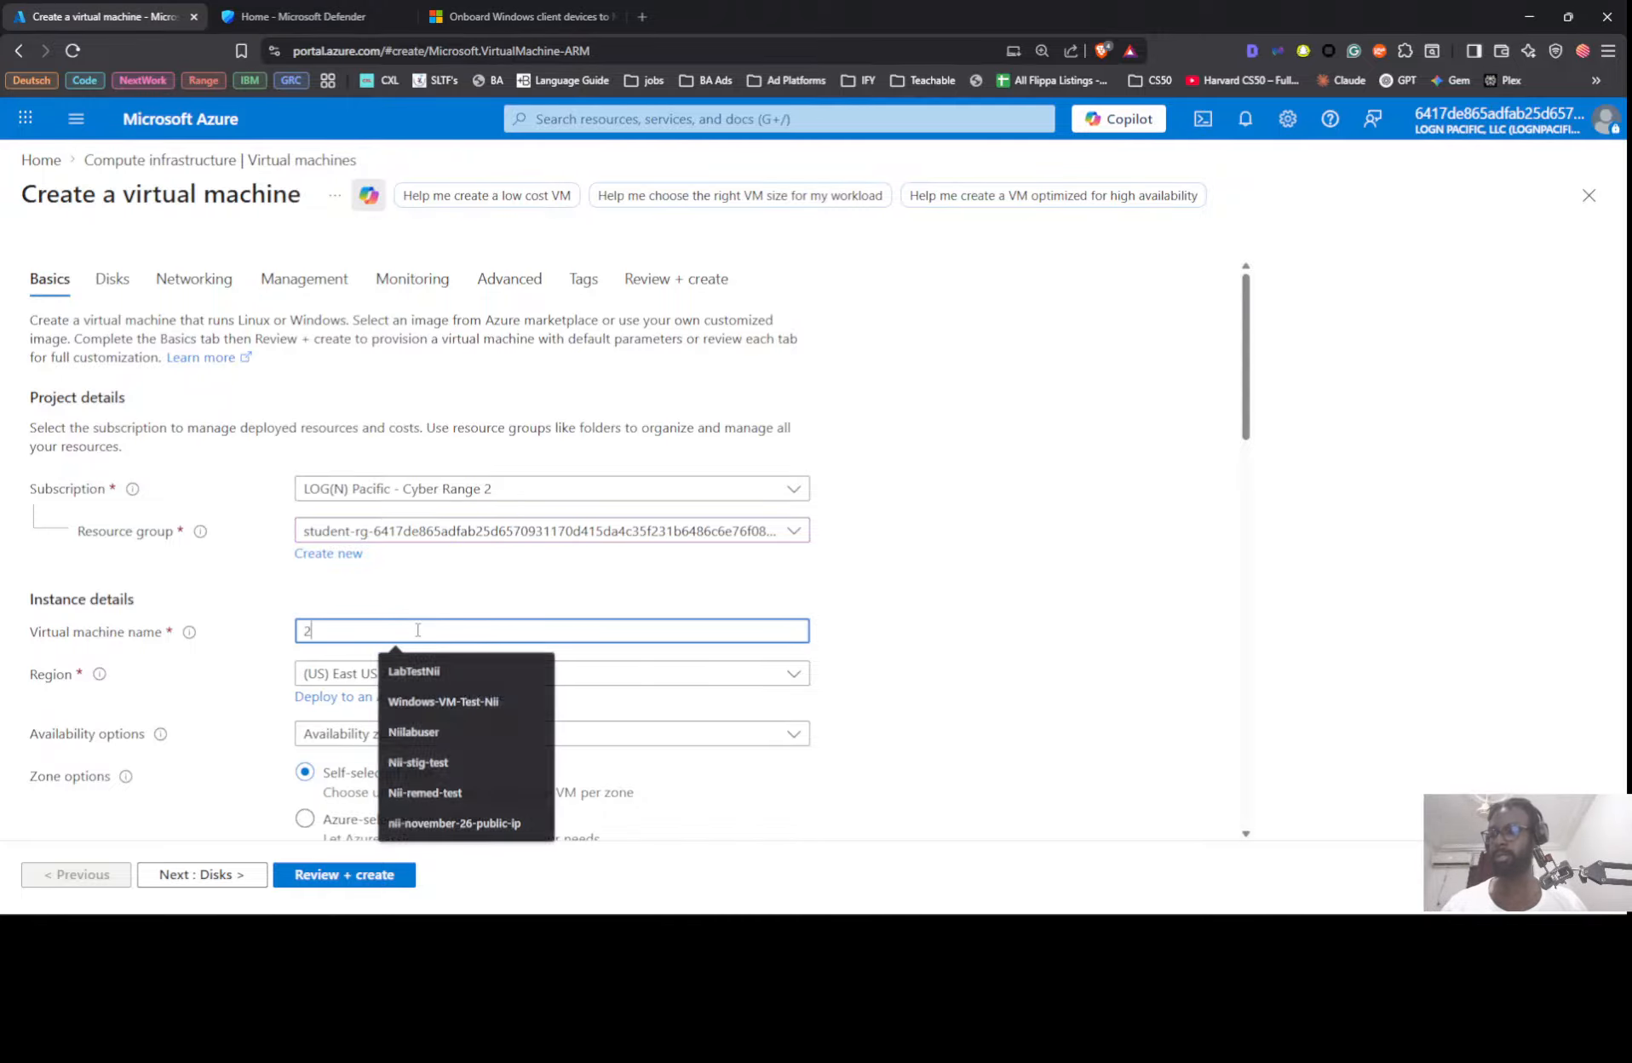
pyautogui.write('nii-vm-mde')
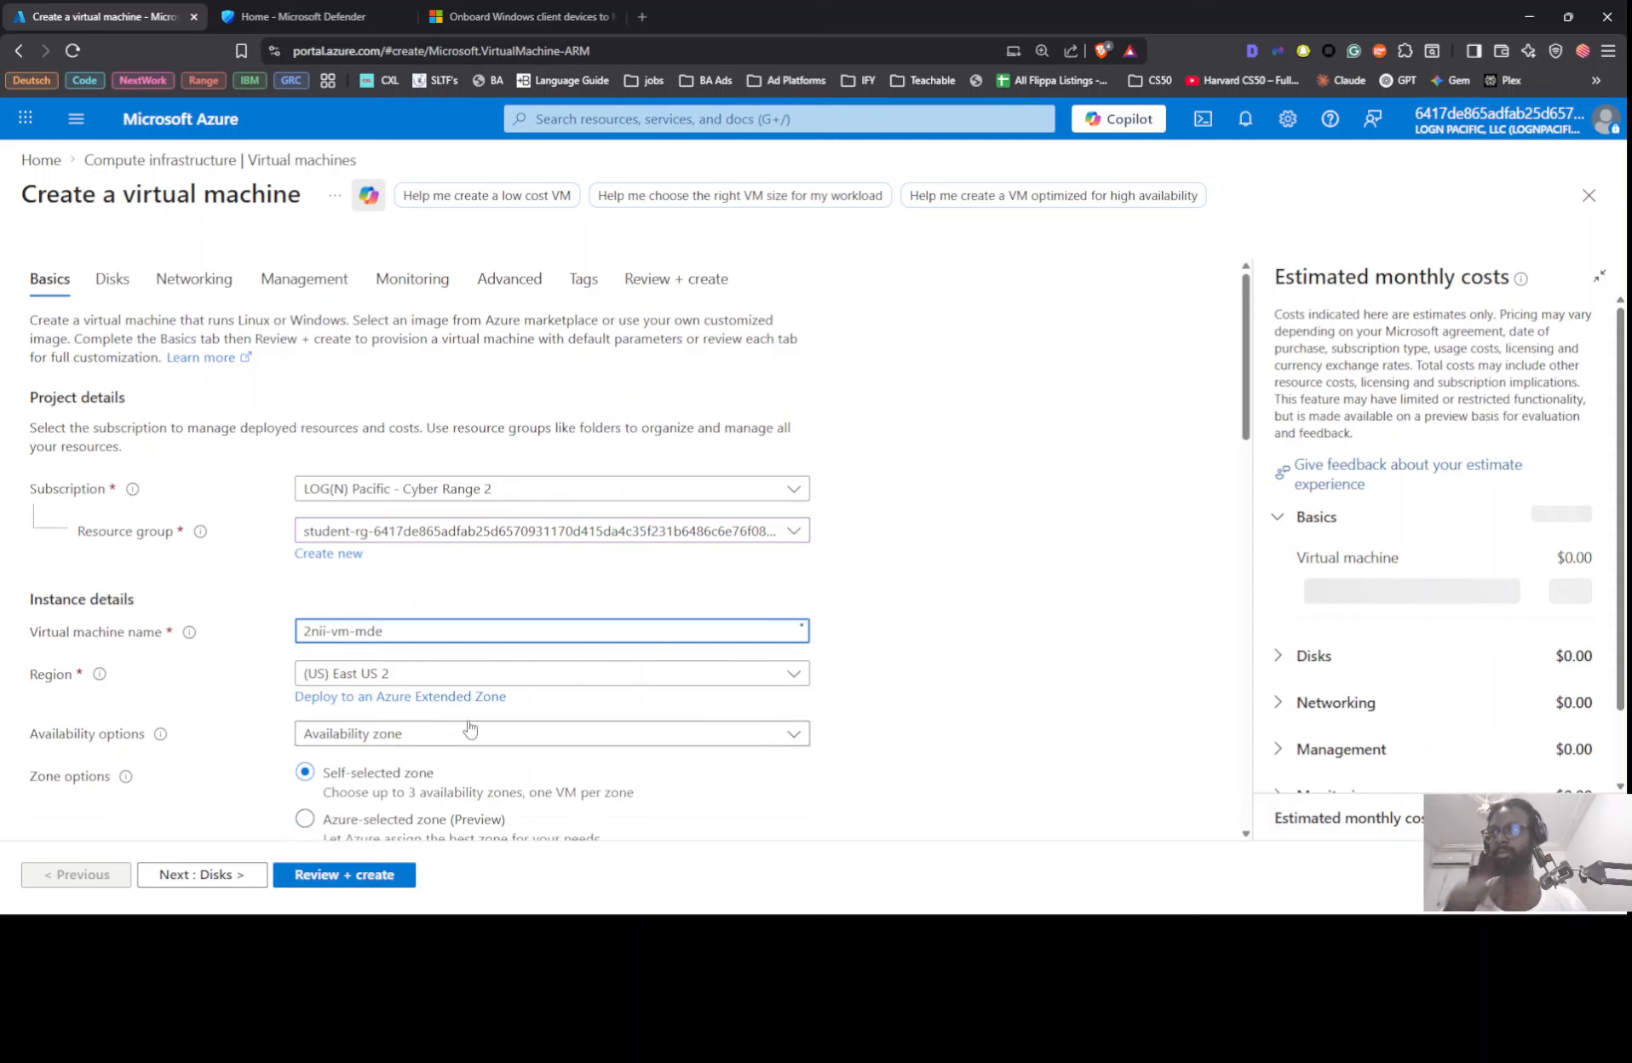
pyautogui.click(562, 596)
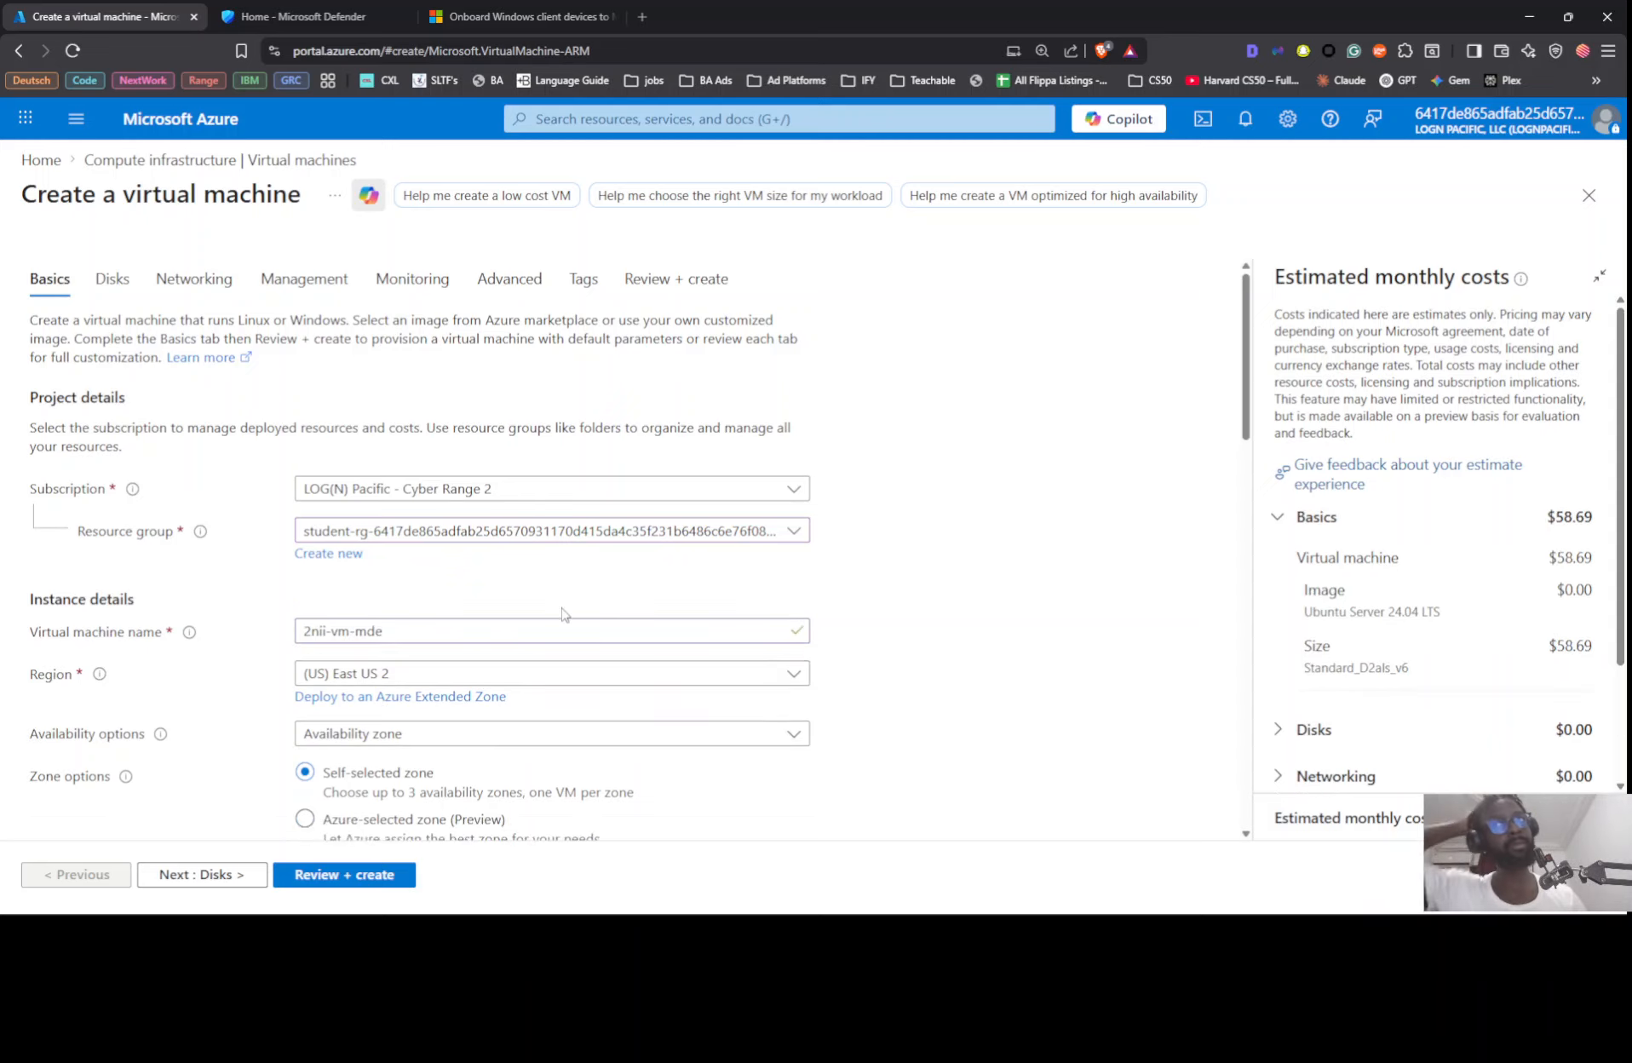
# Step: Choose Windows 11 Pro, version 25H2 - x64 Gen2 as the virtual machine's image
pyautogui.scroll(-3, 562, 613)
pyautogui.scroll(-2, 466, 590)
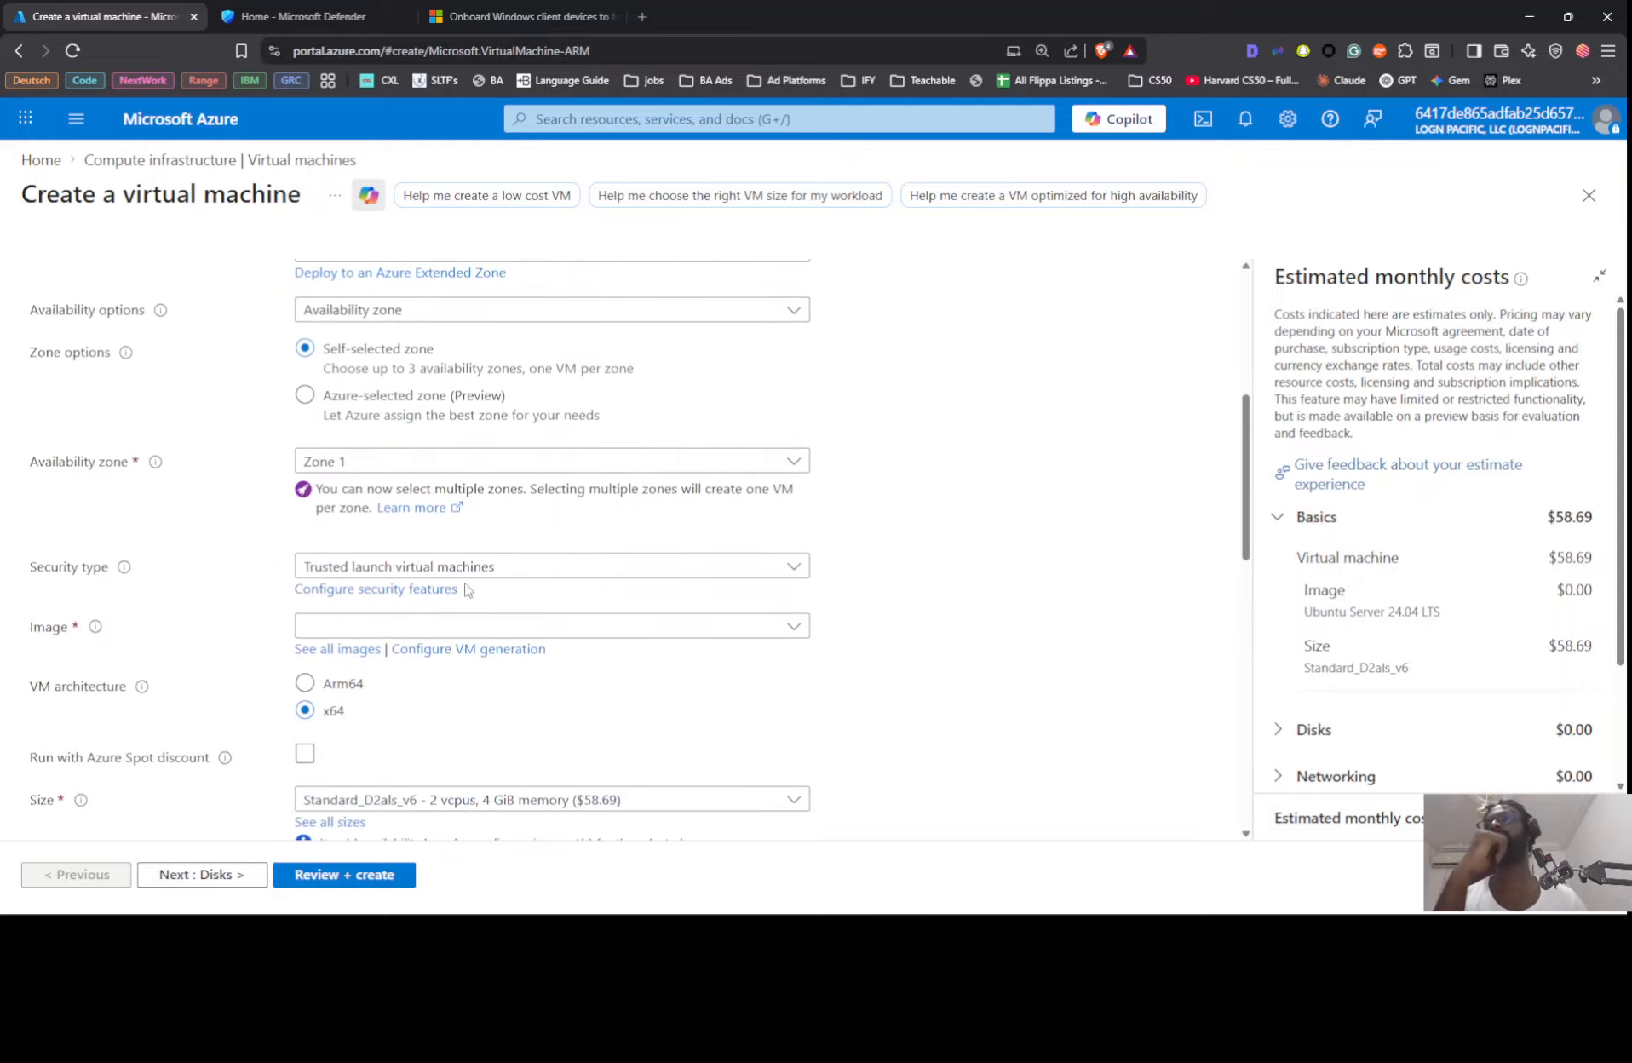
pyautogui.click(405, 630)
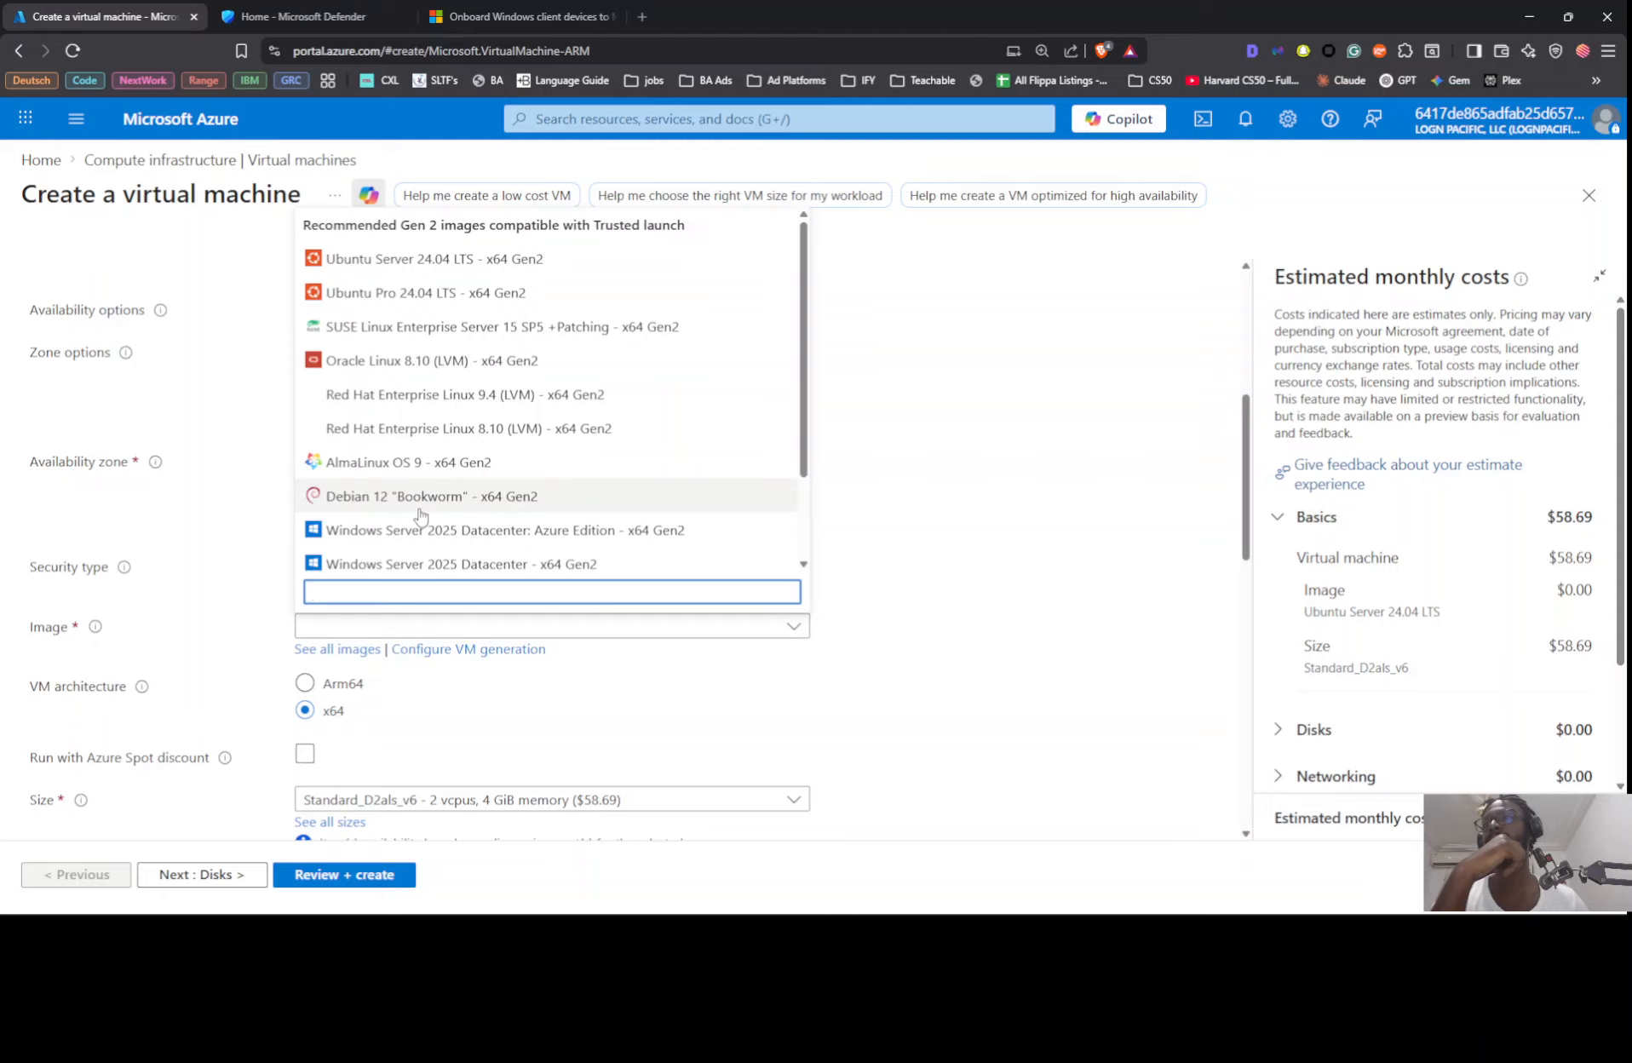
pyautogui.scroll(-3, 491, 419)
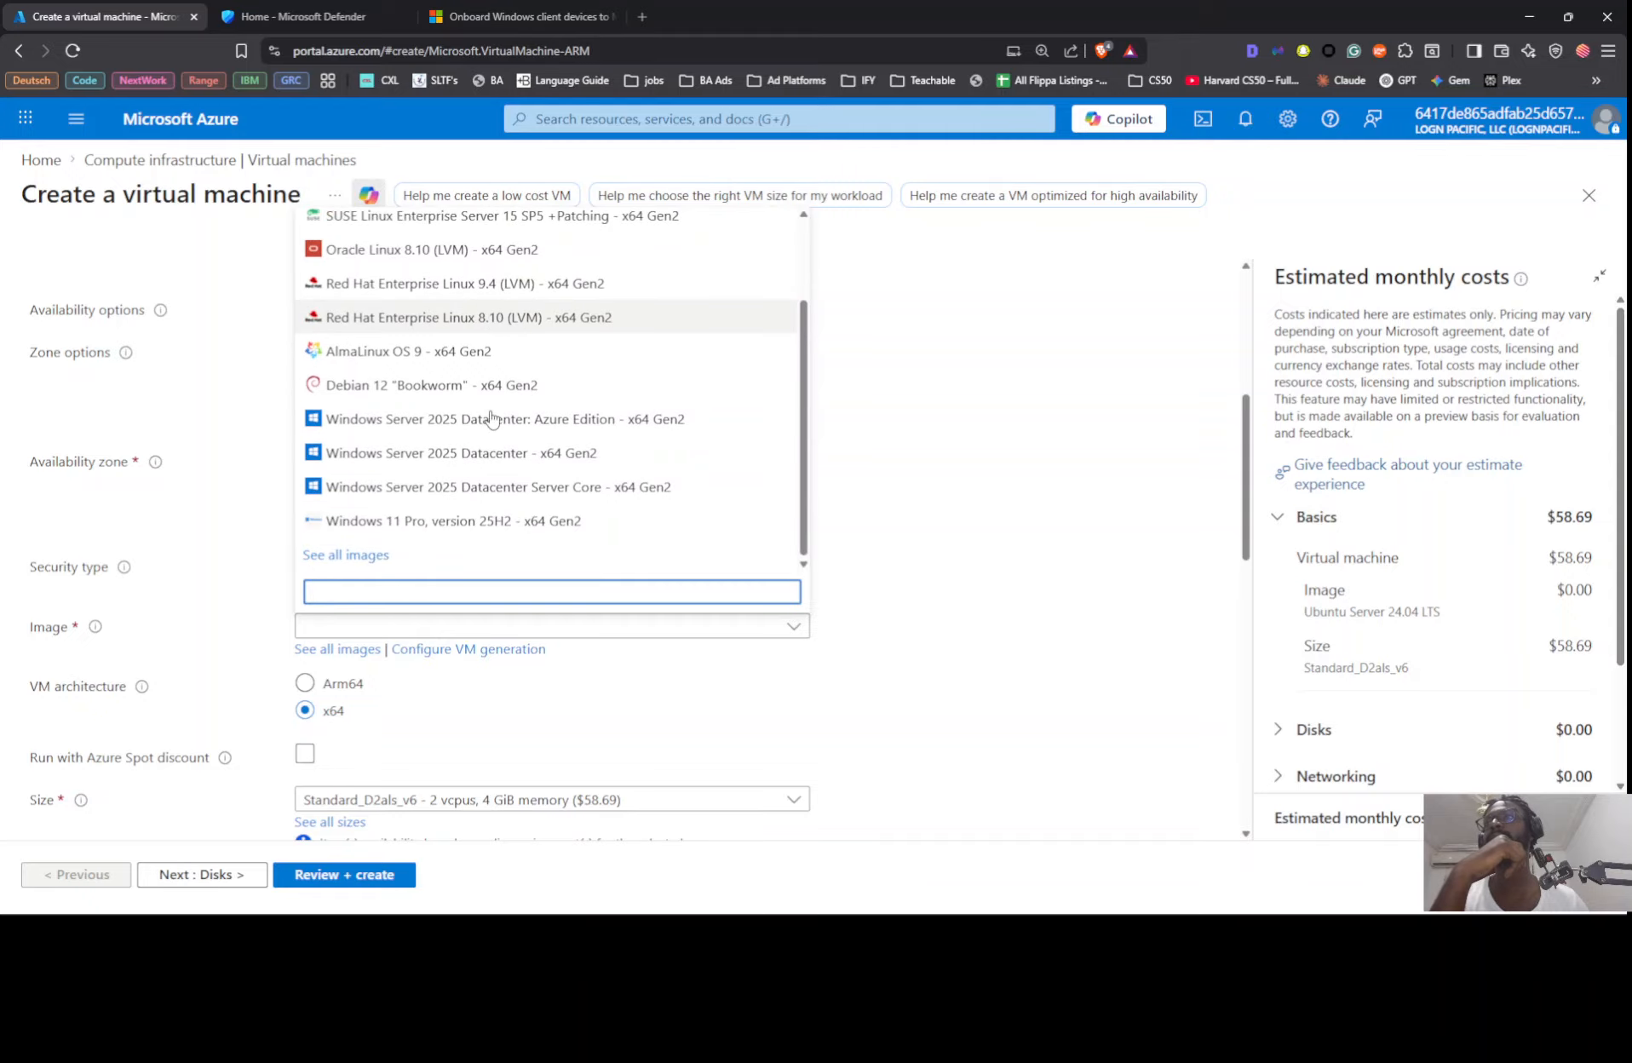
pyautogui.click(453, 519)
# Step: Fill in the administrator account's username and password, and confirm the password
pyautogui.scroll(-5, 733, 564)
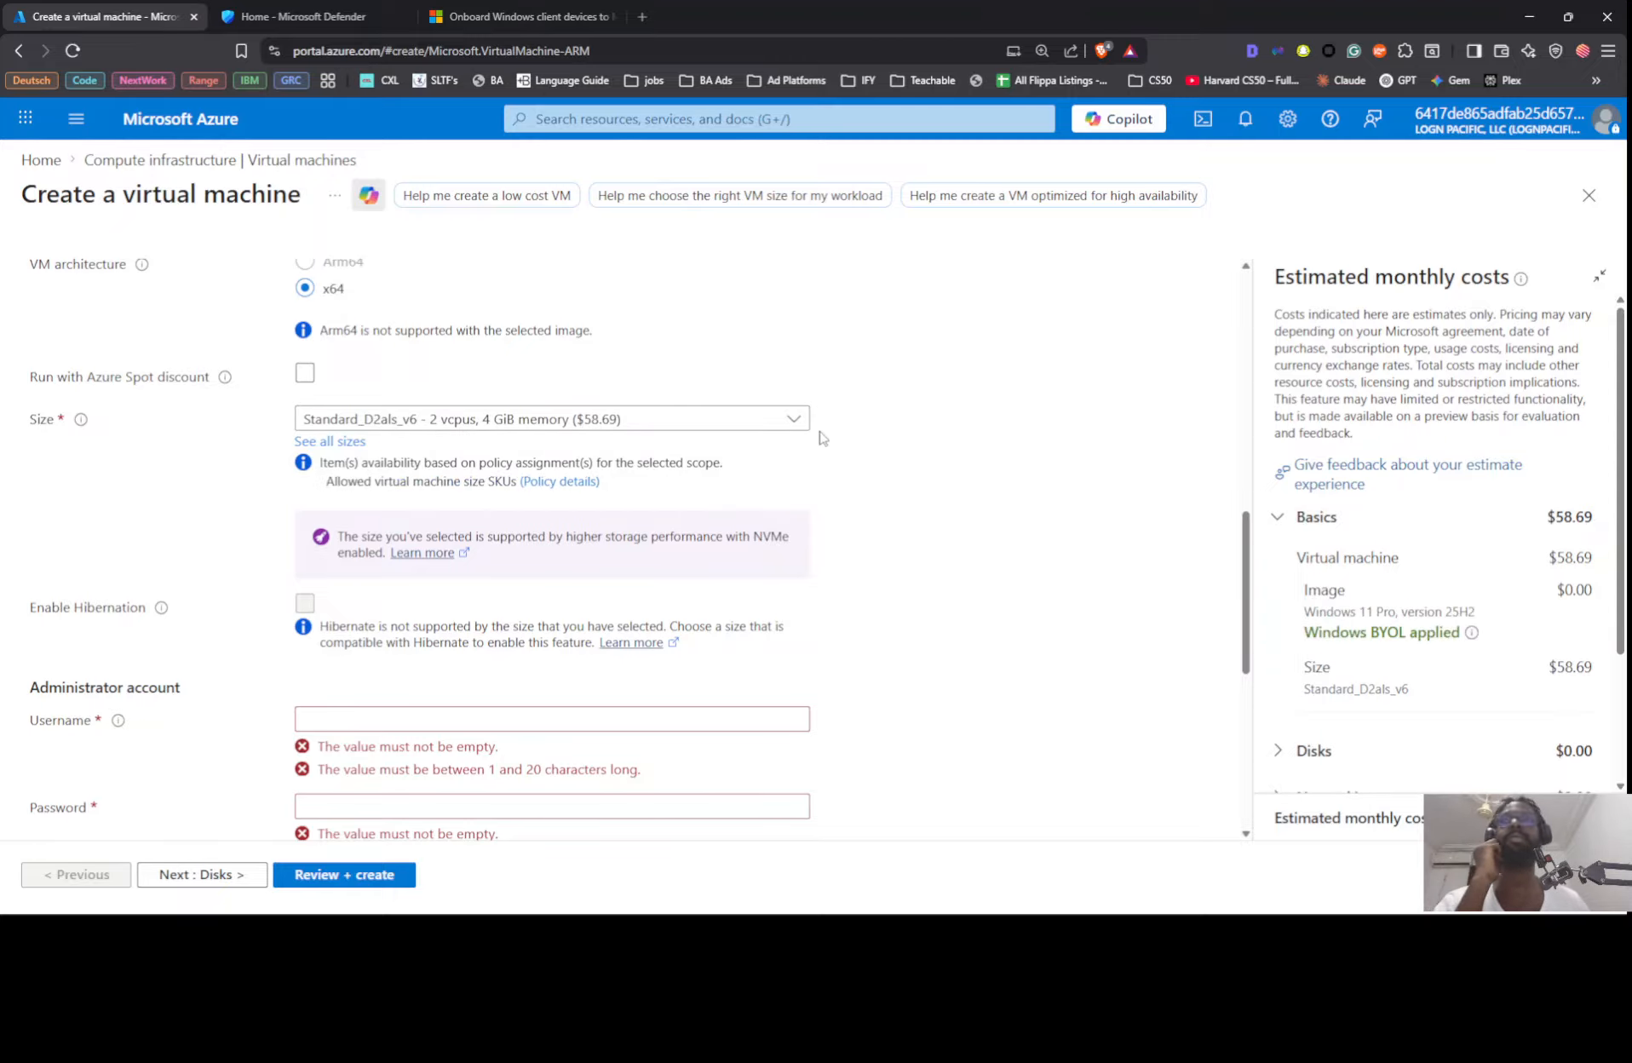
pyautogui.scroll(-3, 474, 456)
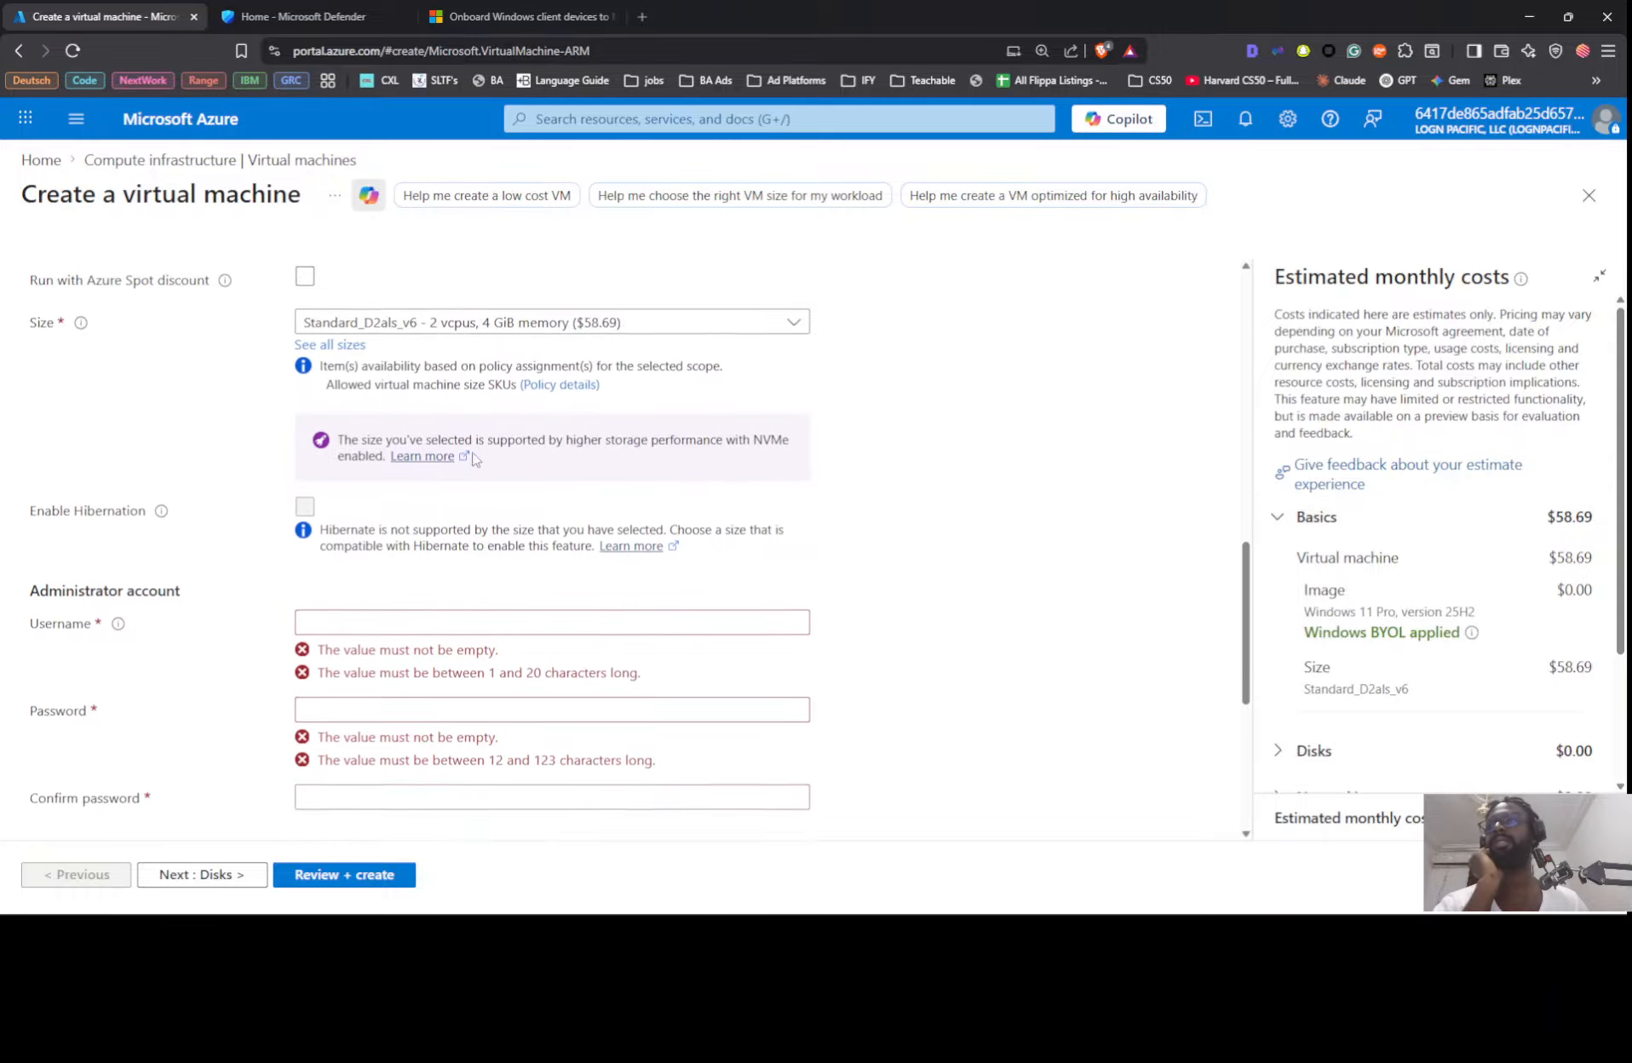
pyautogui.click(430, 467)
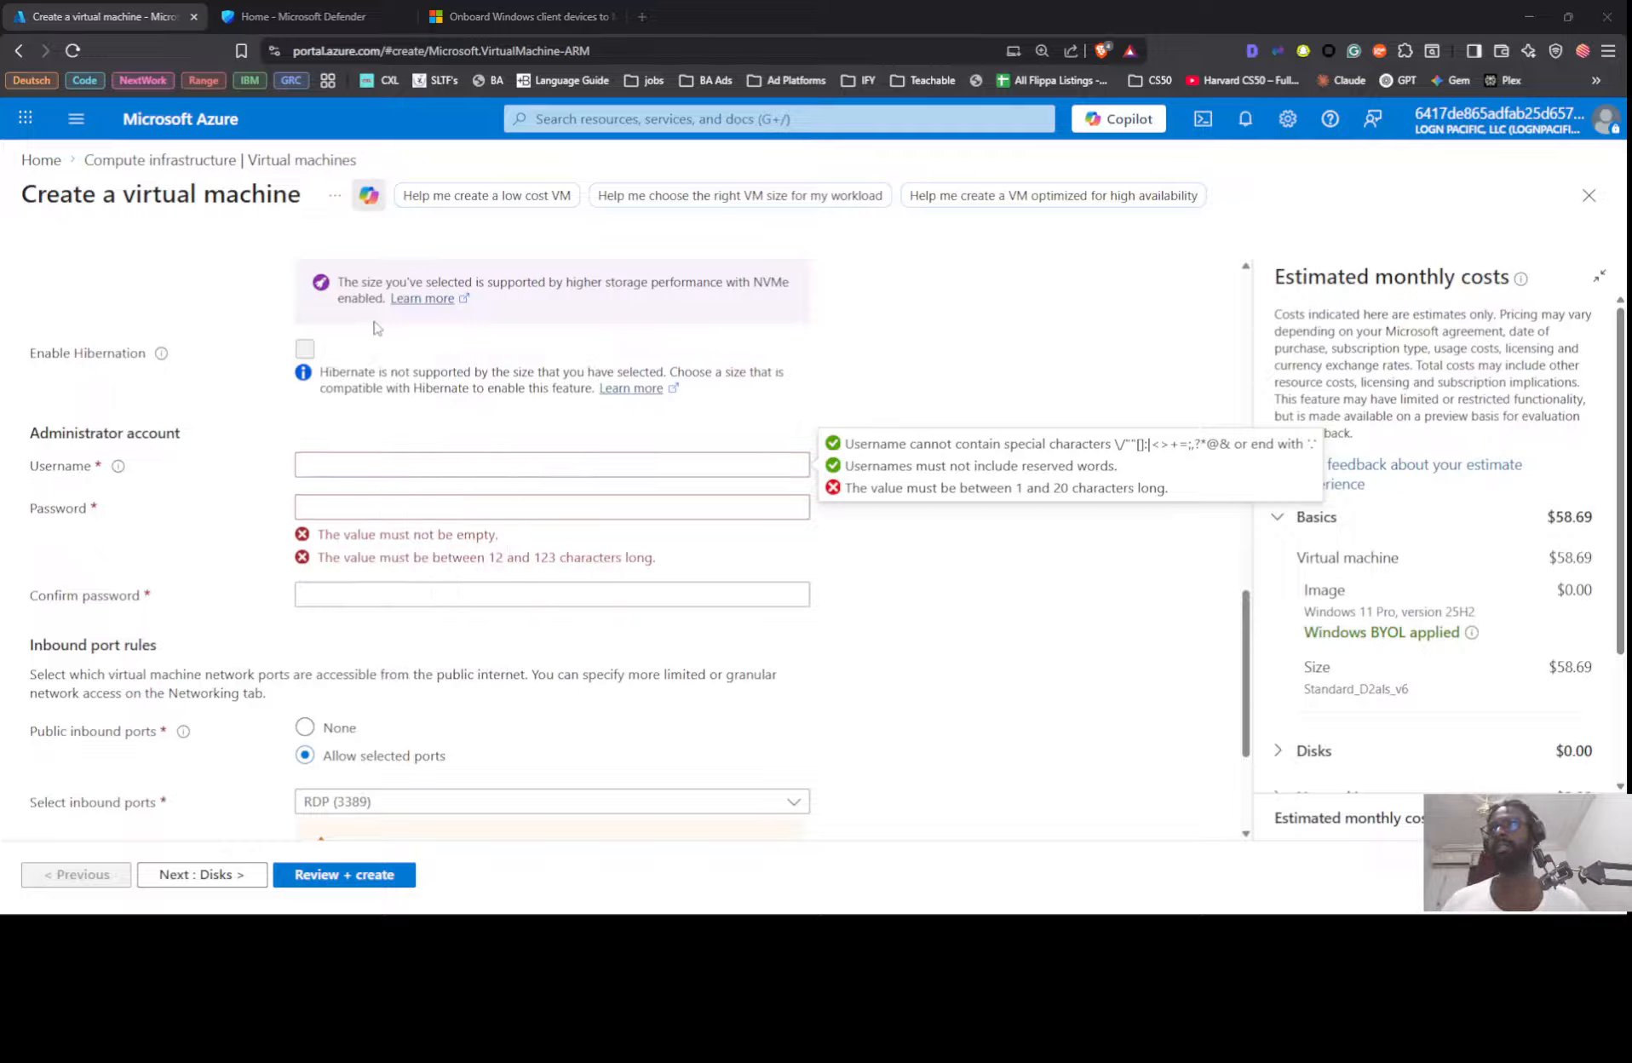
pyautogui.click(369, 459)
pyautogui.write('Niilabuser')
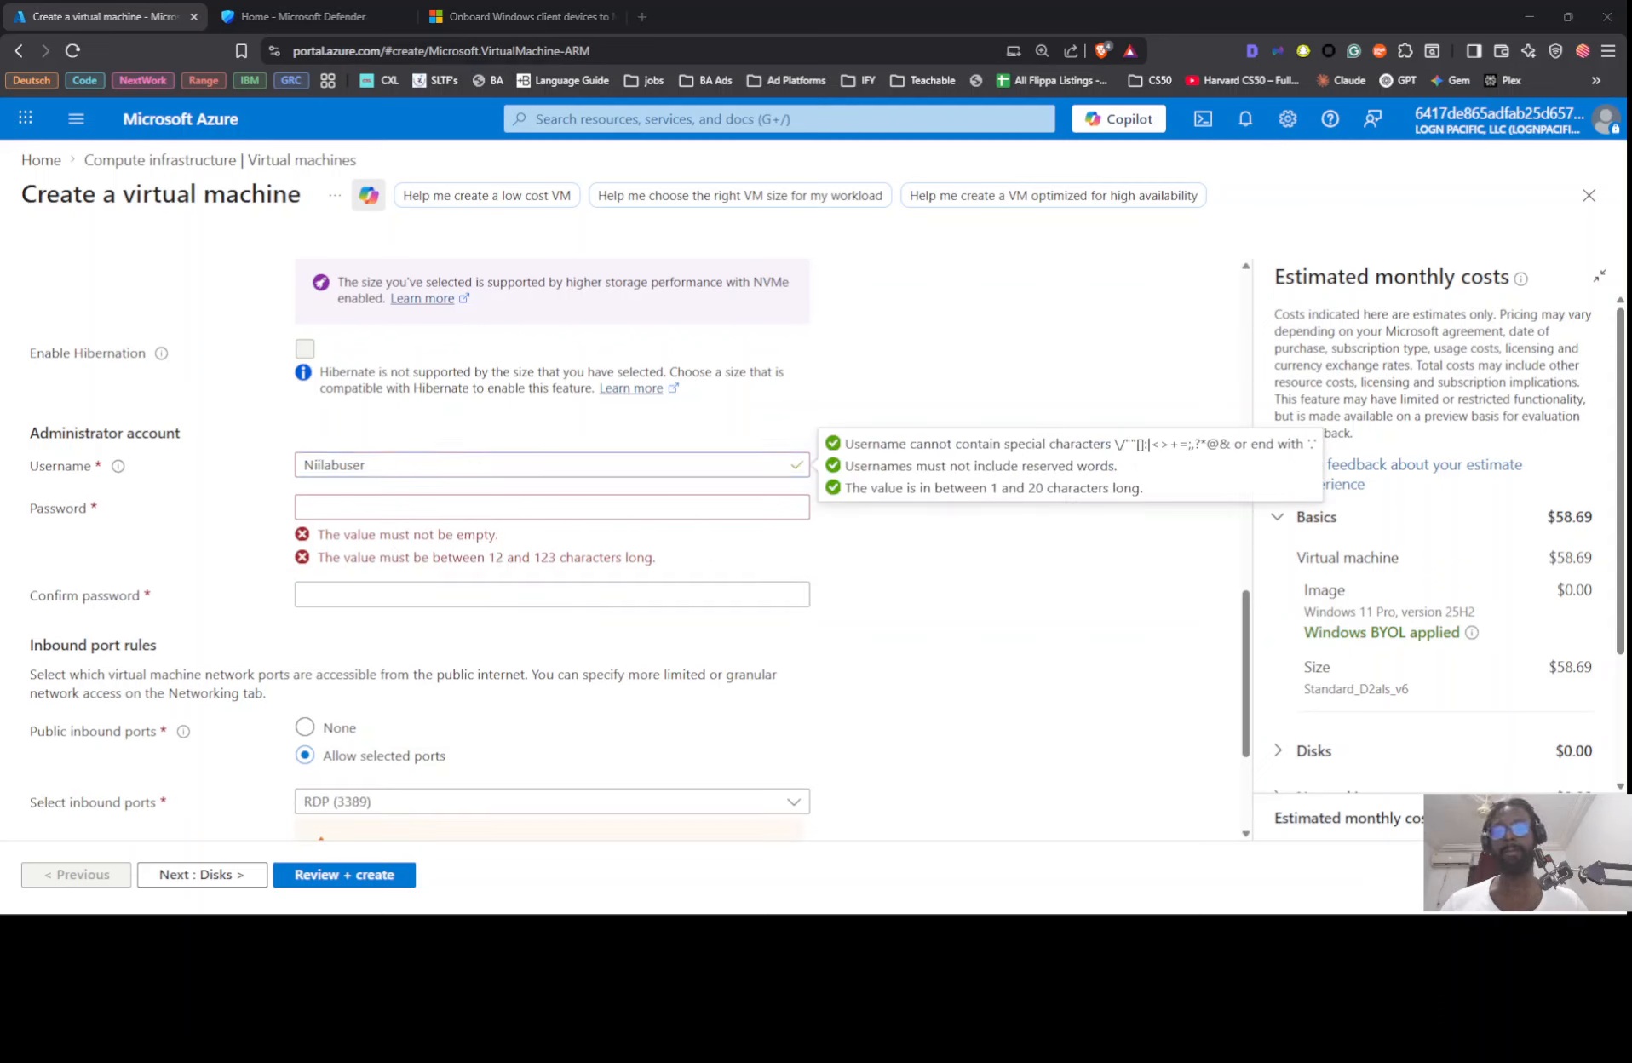
pyautogui.click(368, 507)
pyautogui.hotkey('ctrl', 'v')
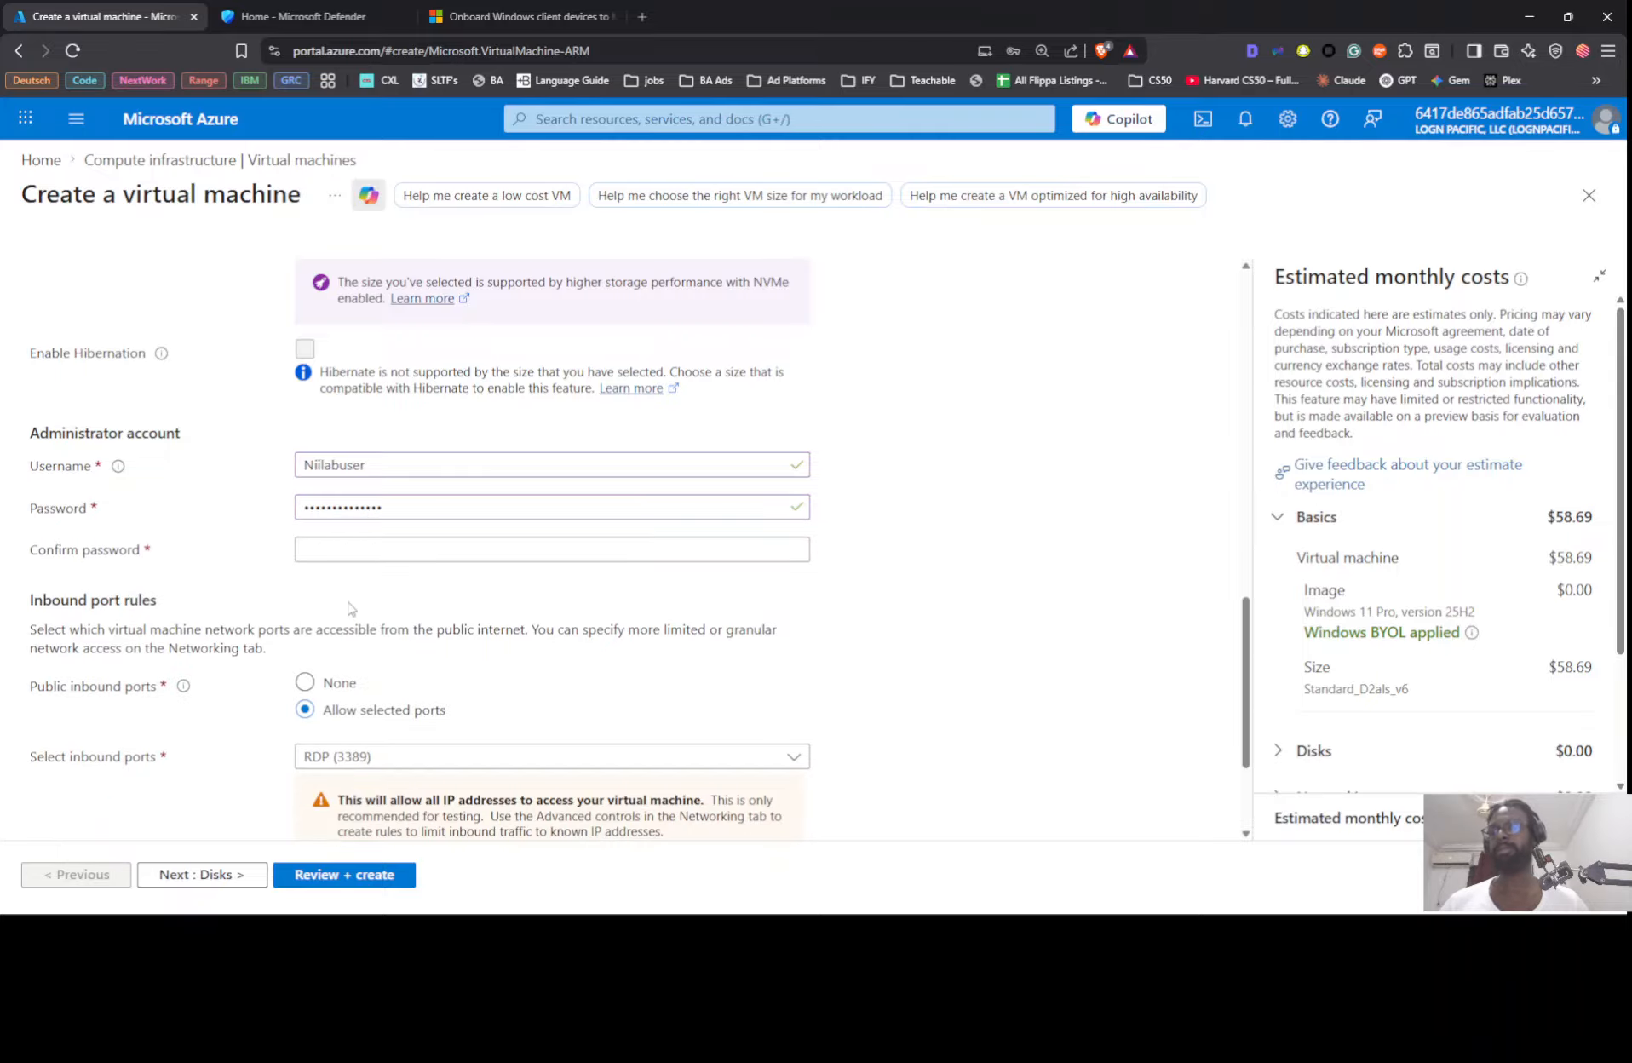
pyautogui.click(351, 549)
pyautogui.hotkey('ctrl', 'v')
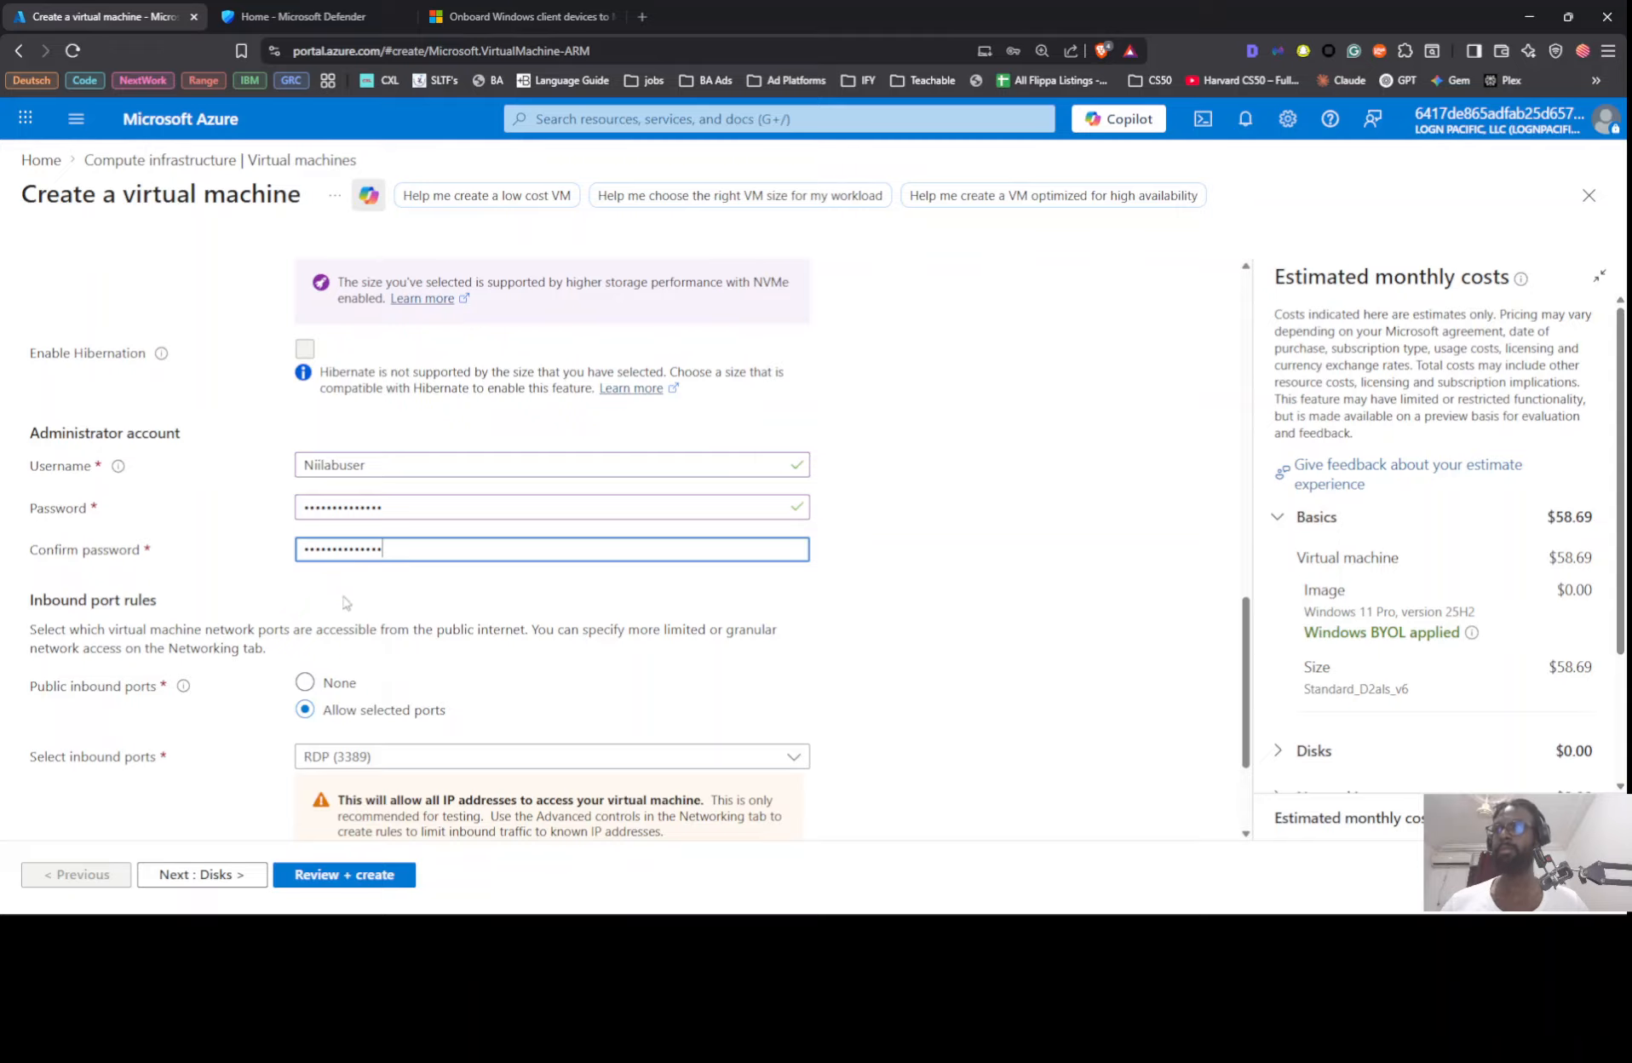
# Step: Confirm the eligible Windows 10/11 license with multi-tenant hosting rights and continue to the disk settings
pyautogui.scroll(-2, 344, 603)
pyautogui.click(99, 773)
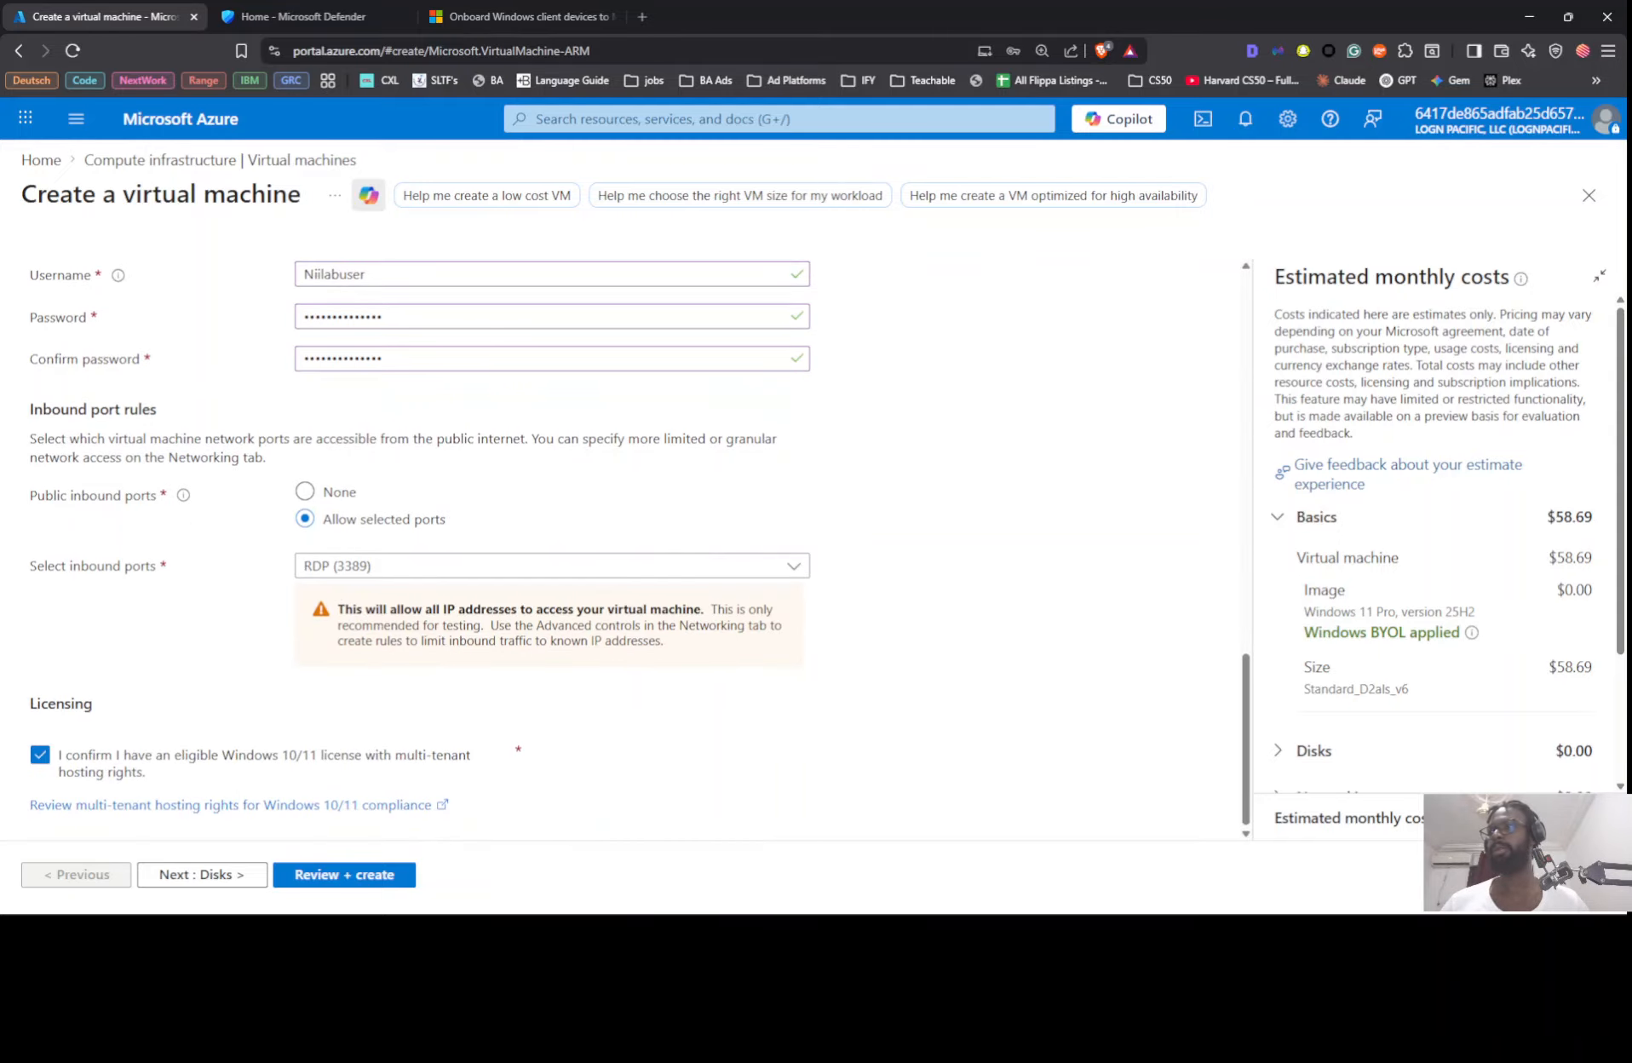
pyautogui.click(218, 878)
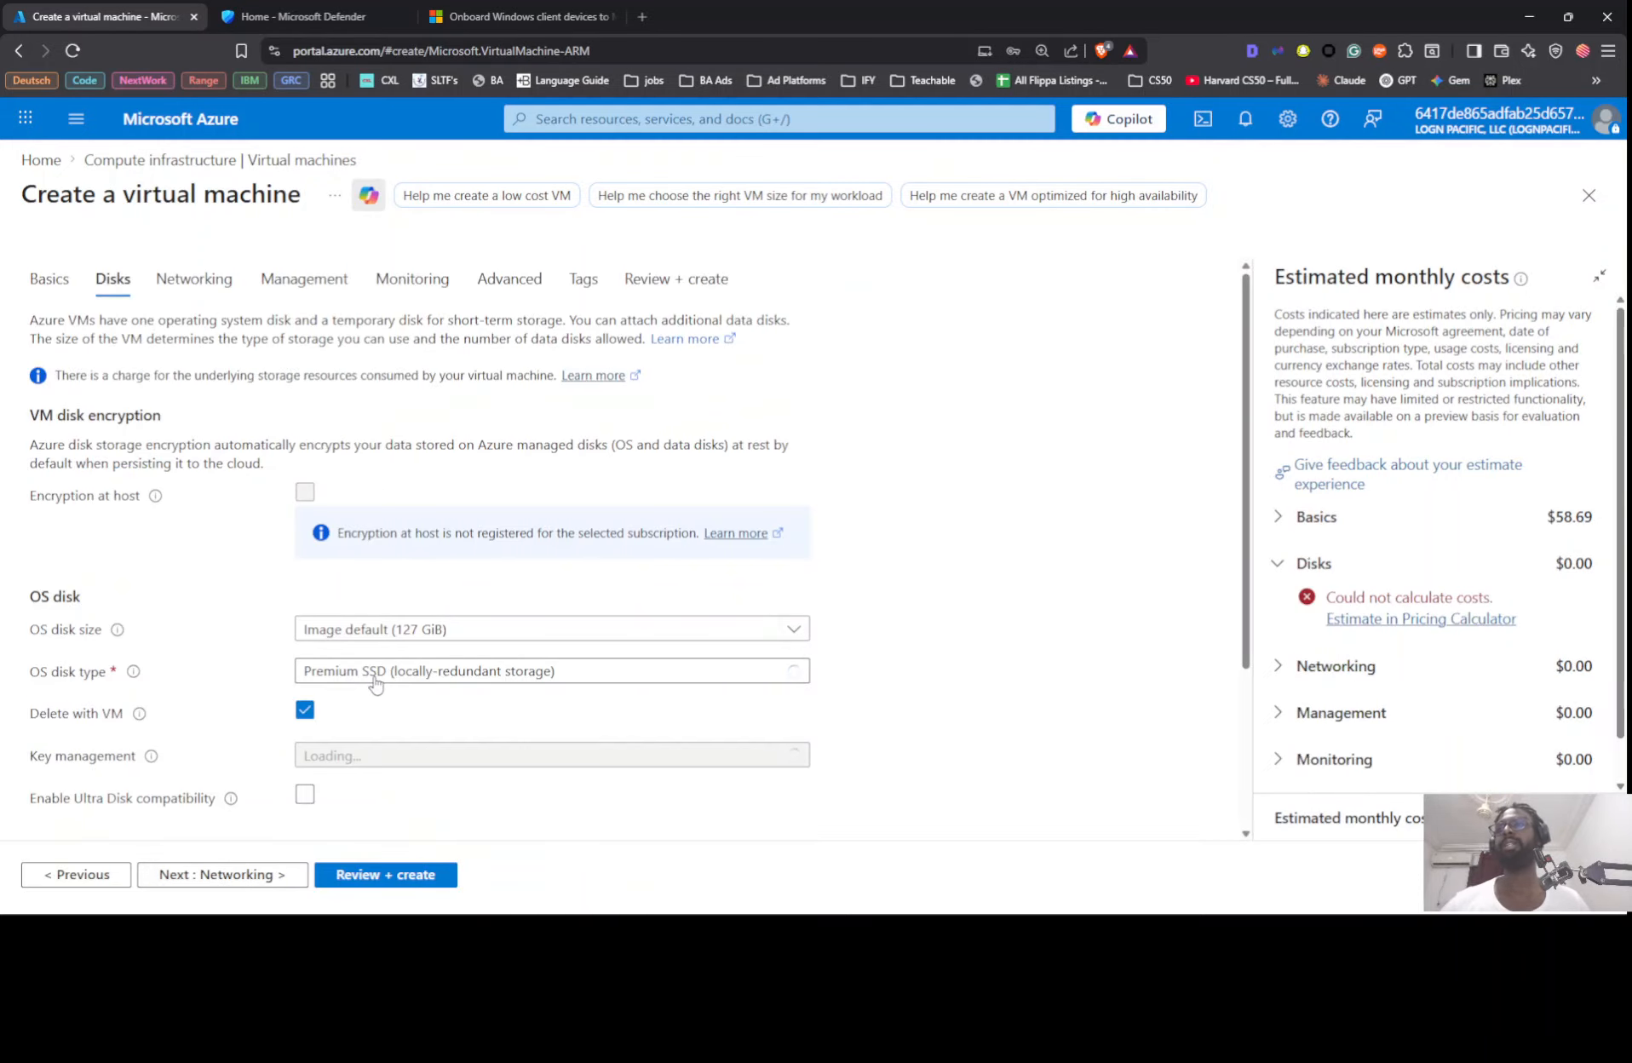
# Step: Set the OS disk type to Standard SSD with locally-redundant storage
pyautogui.click(375, 681)
pyautogui.click(375, 402)
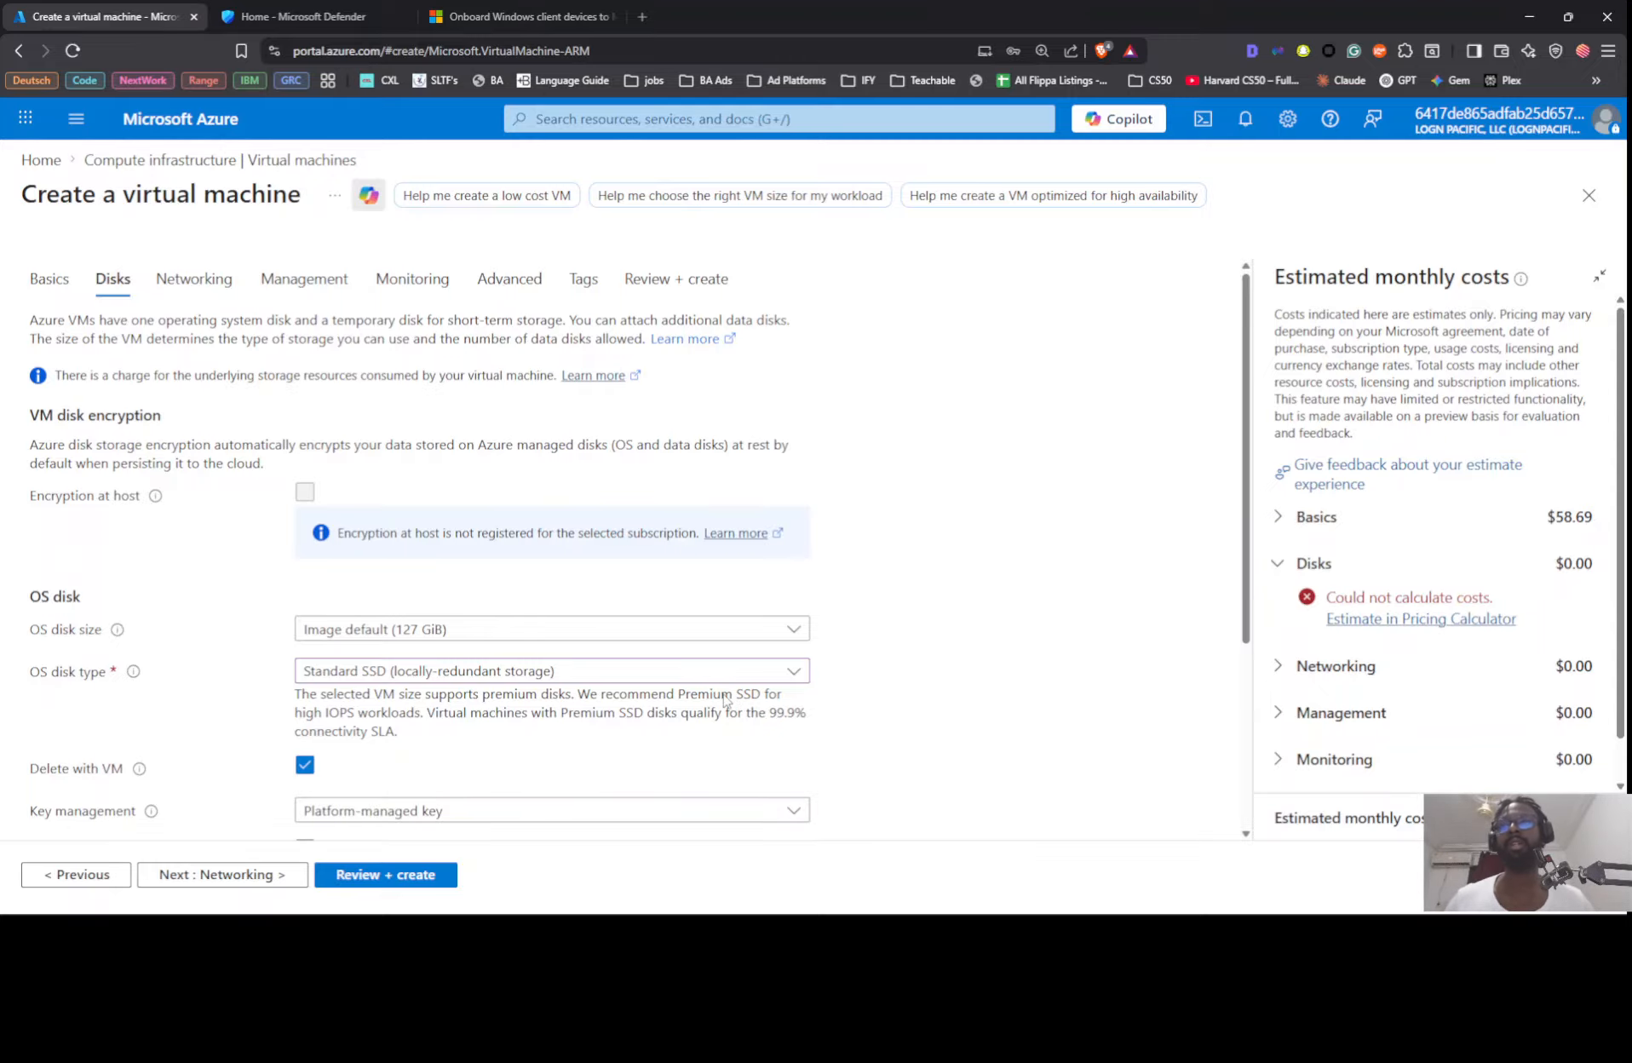
pyautogui.scroll(-2, 652, 671)
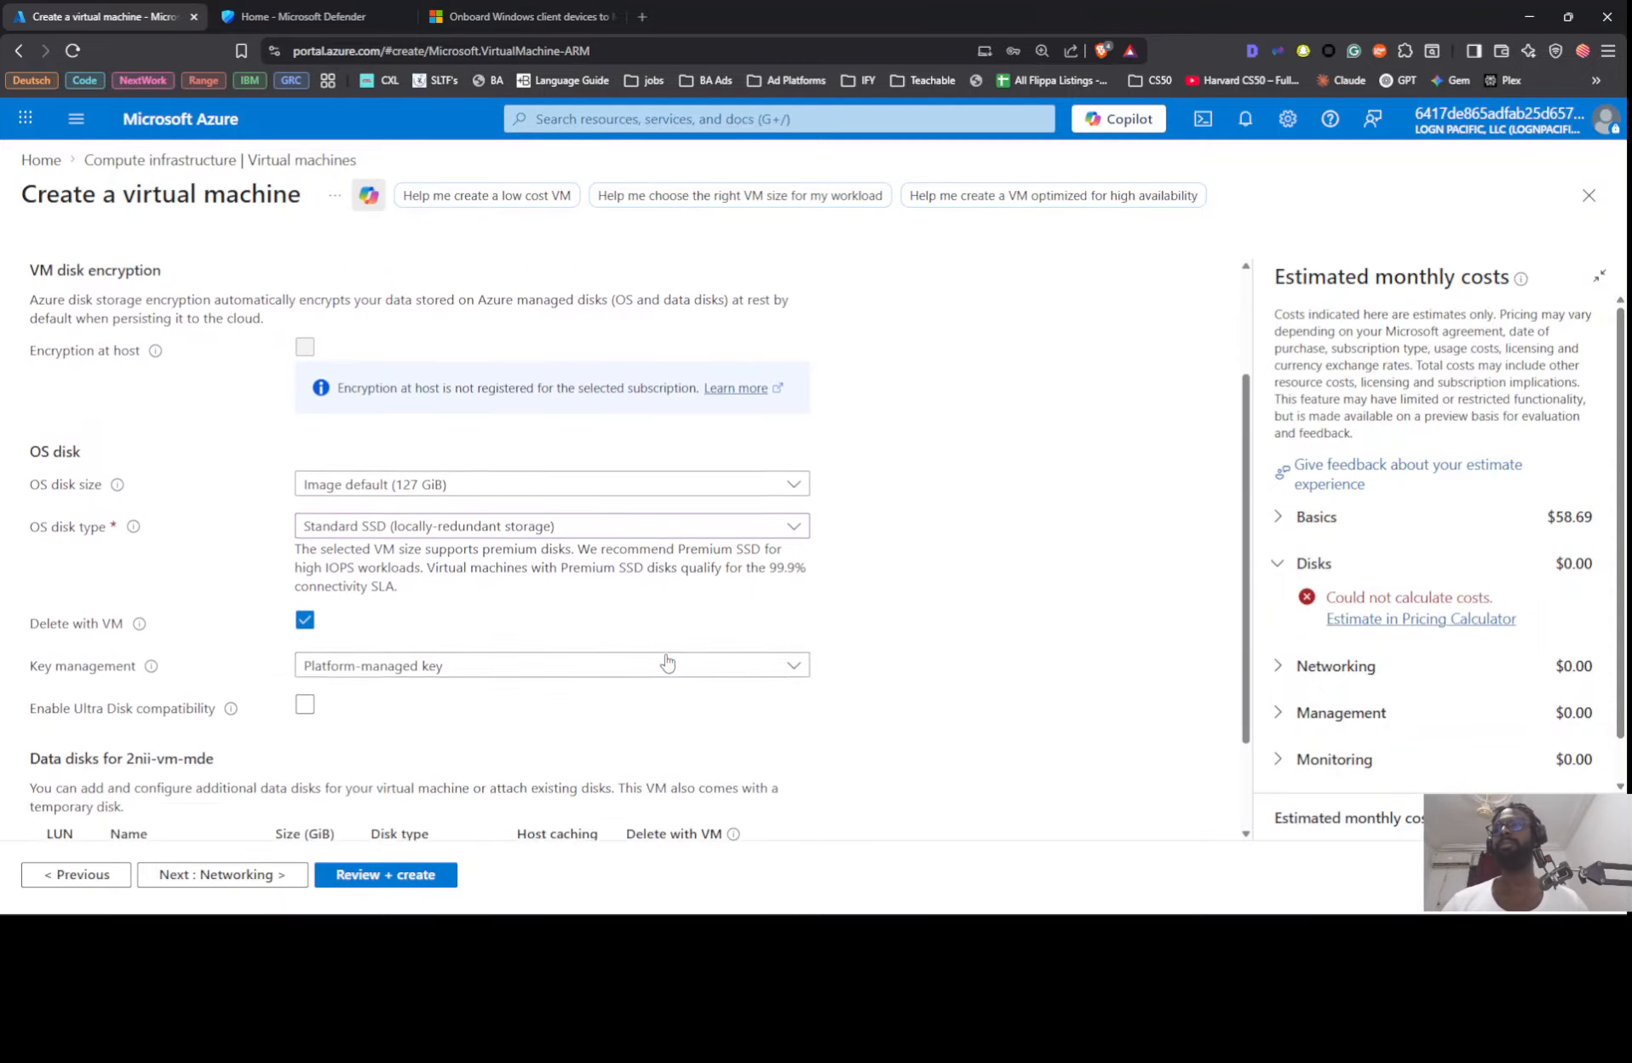
pyautogui.click(528, 506)
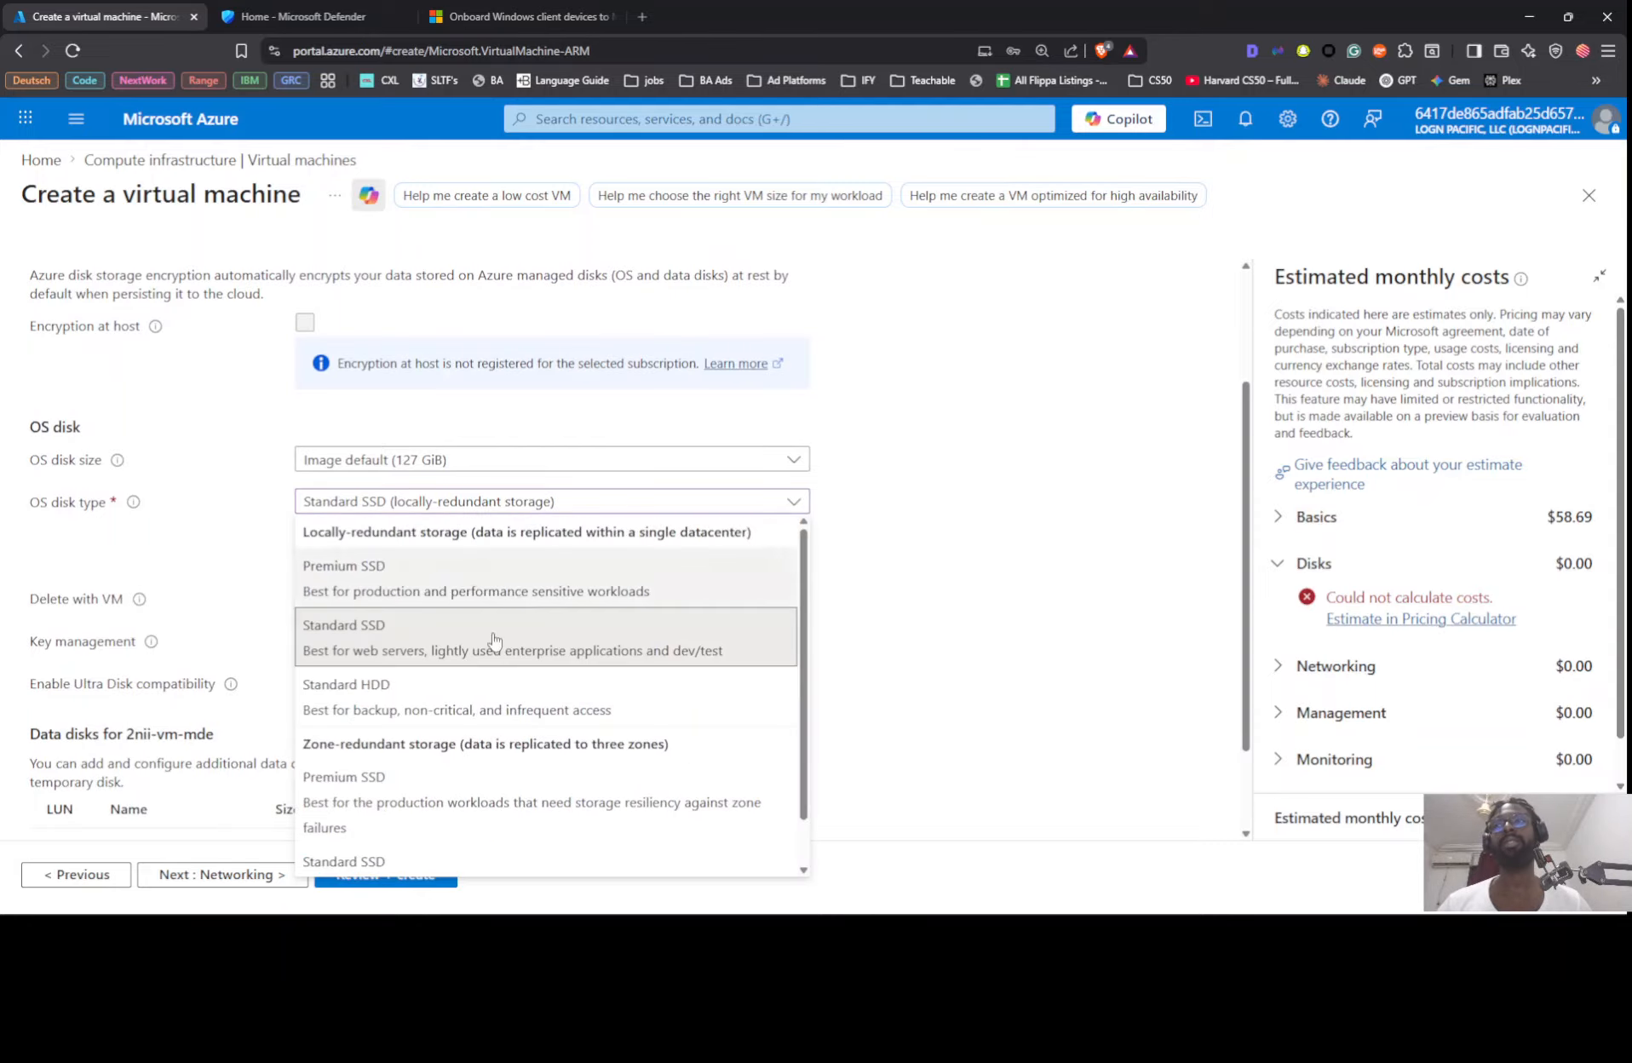
pyautogui.click(895, 558)
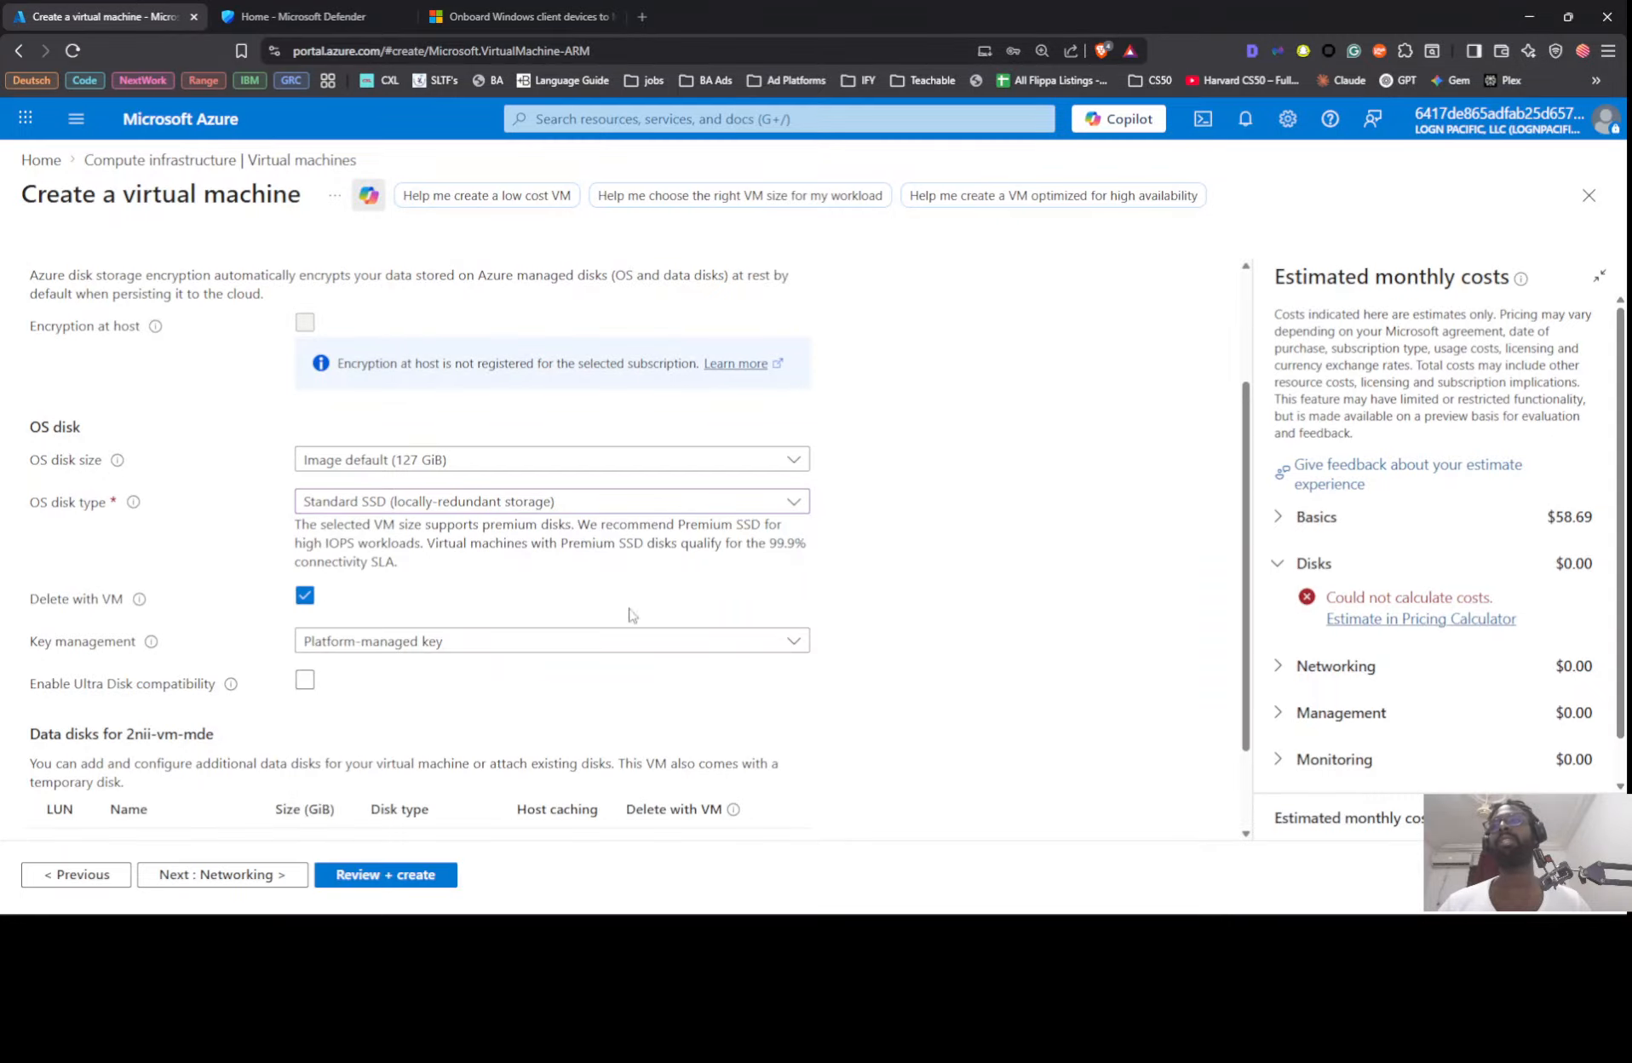
pyautogui.scroll(-1, 716, 546)
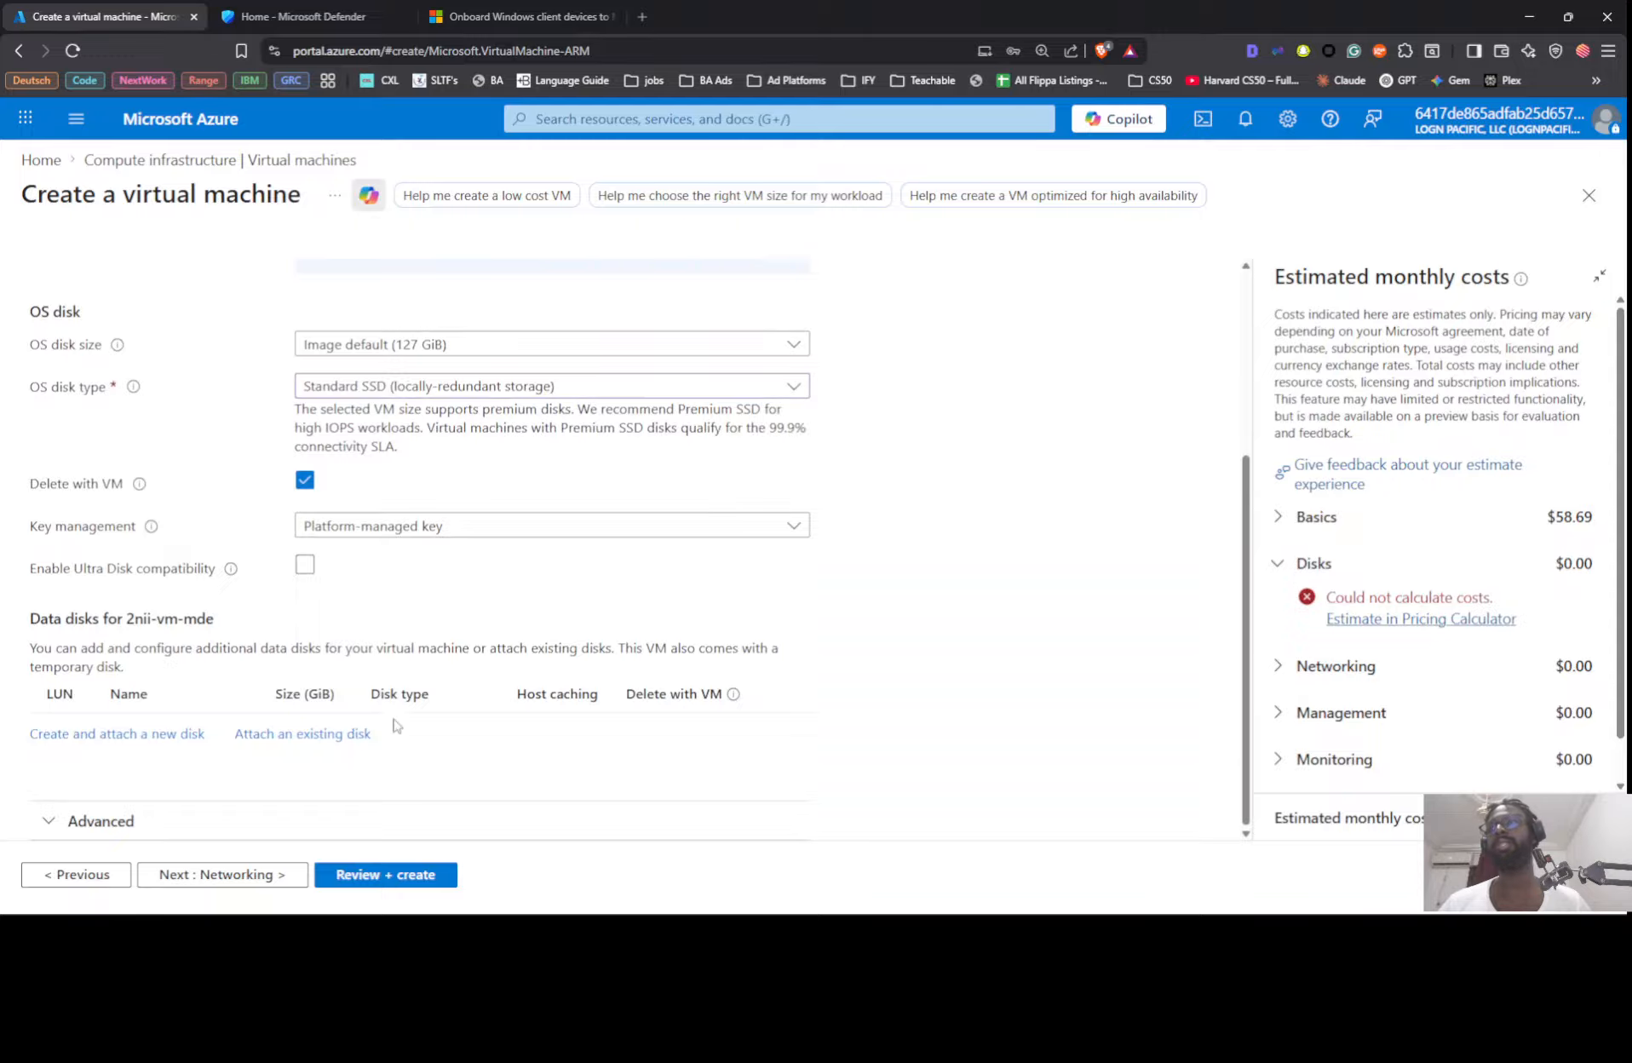
# Step: Continue to the networking settings and set the NIC network security group to None
pyautogui.click(286, 875)
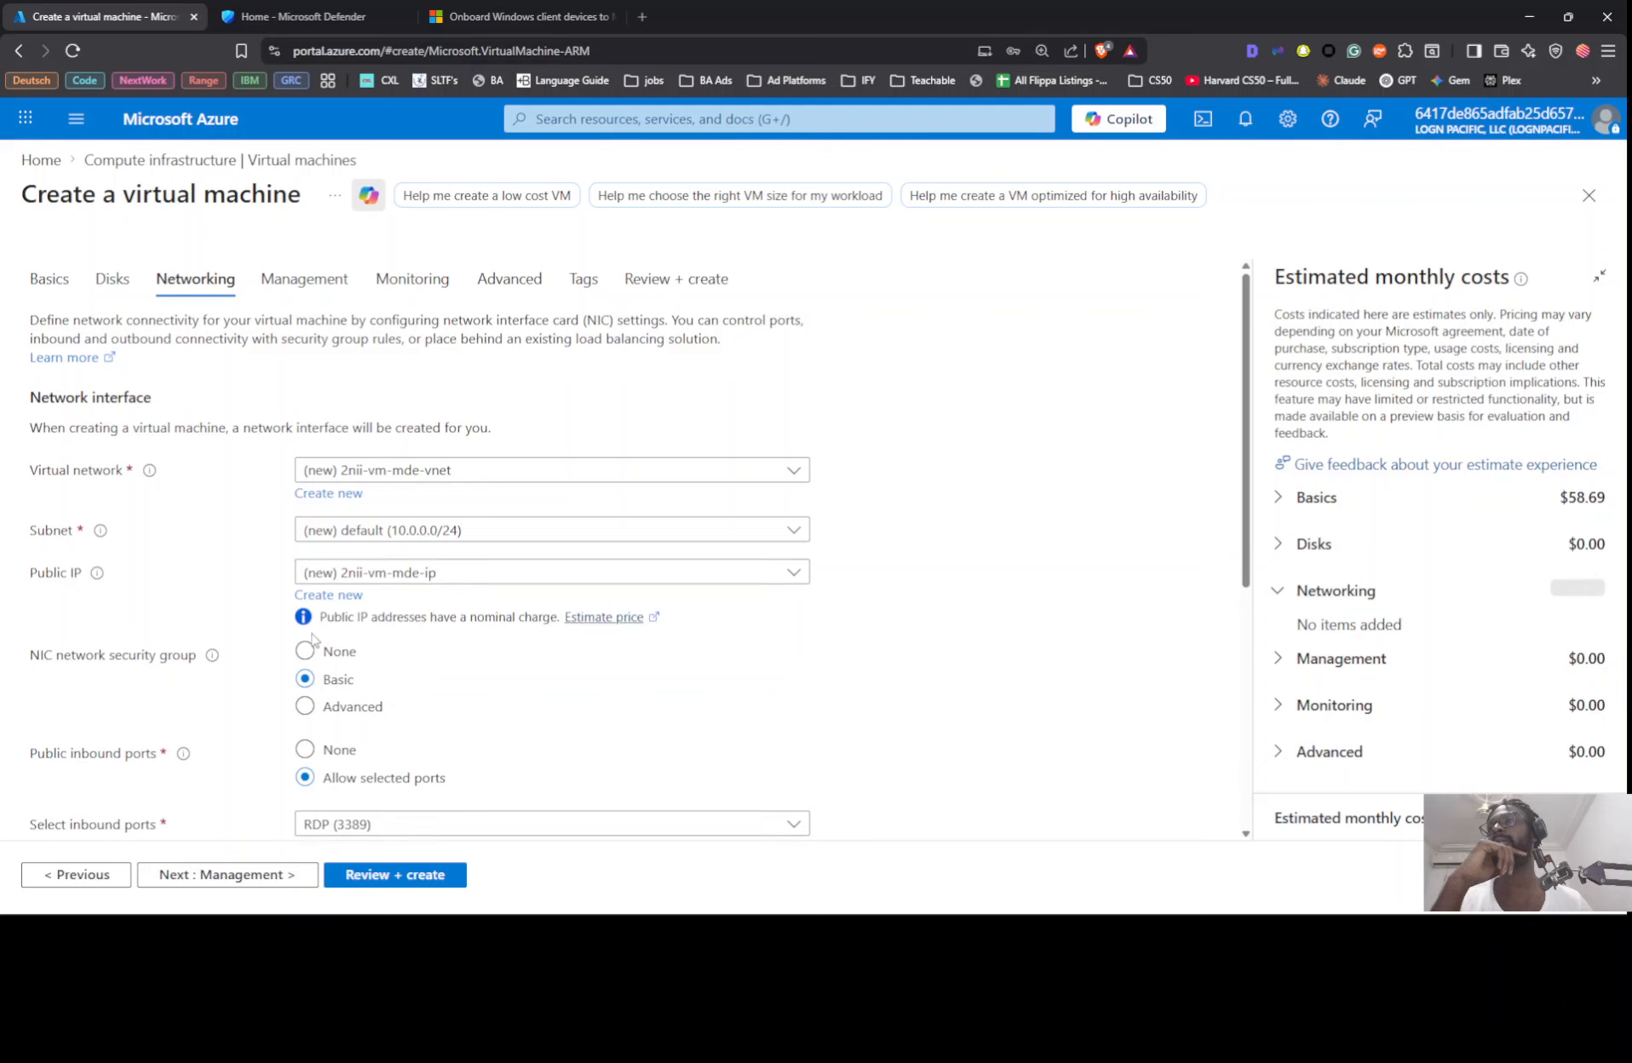
pyautogui.click(309, 652)
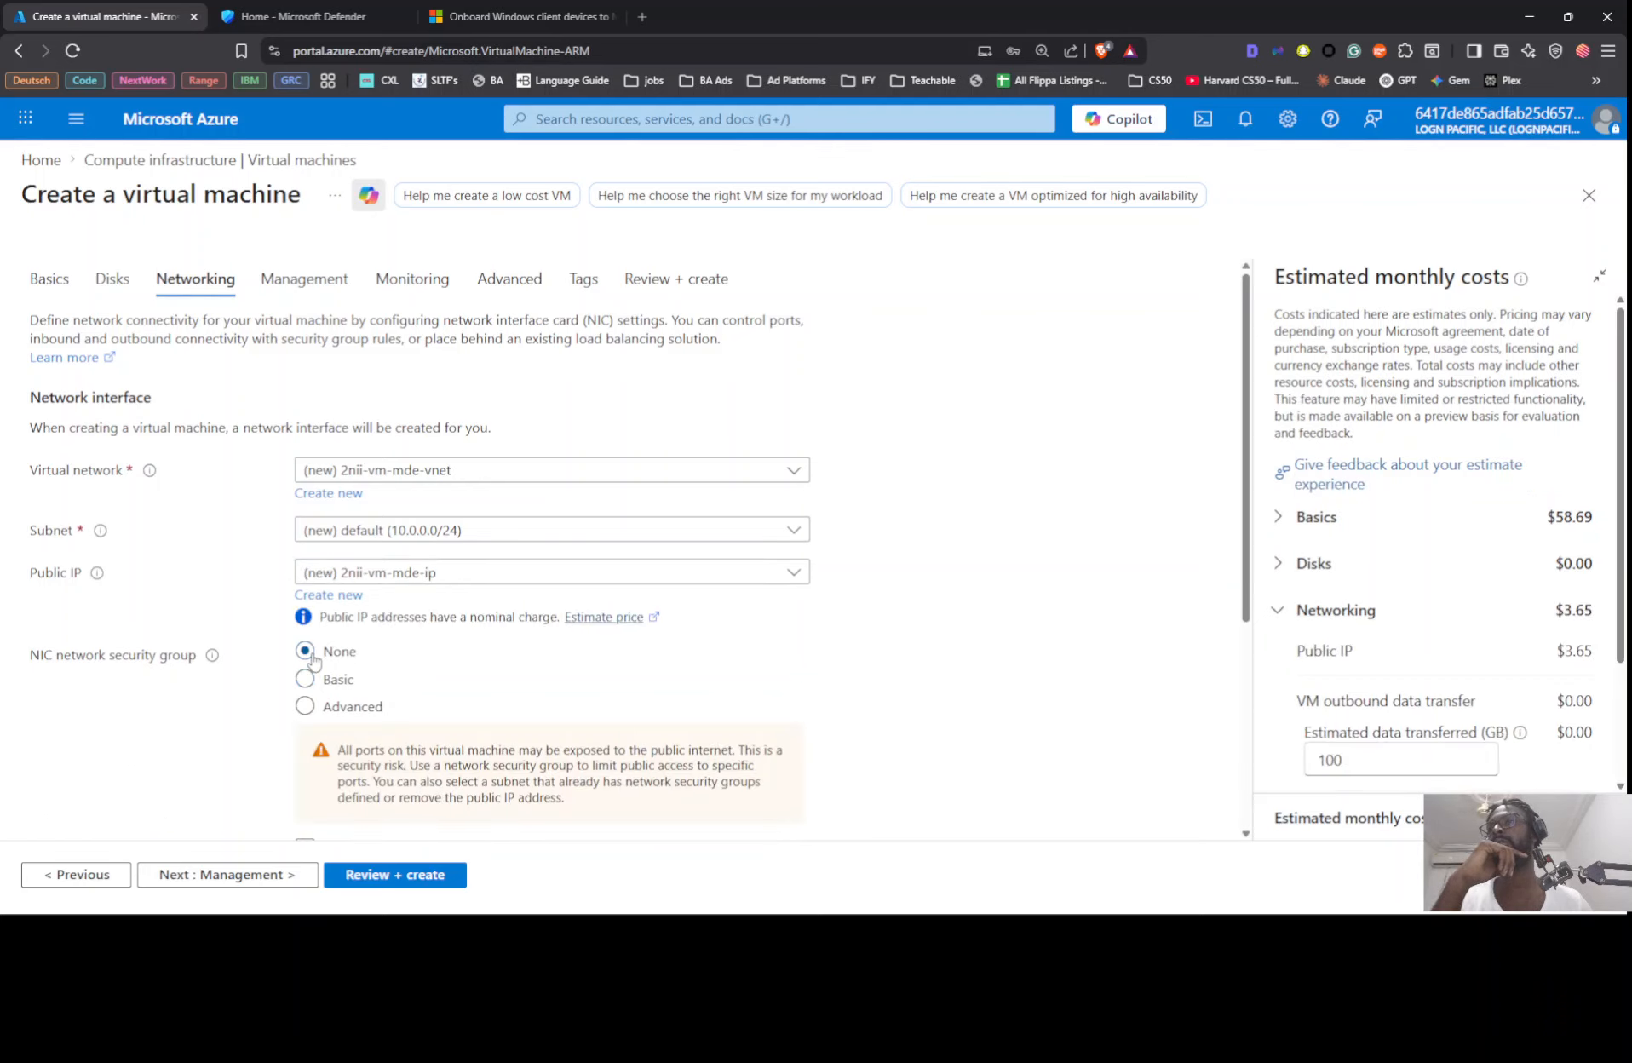
pyautogui.scroll(-1, 477, 656)
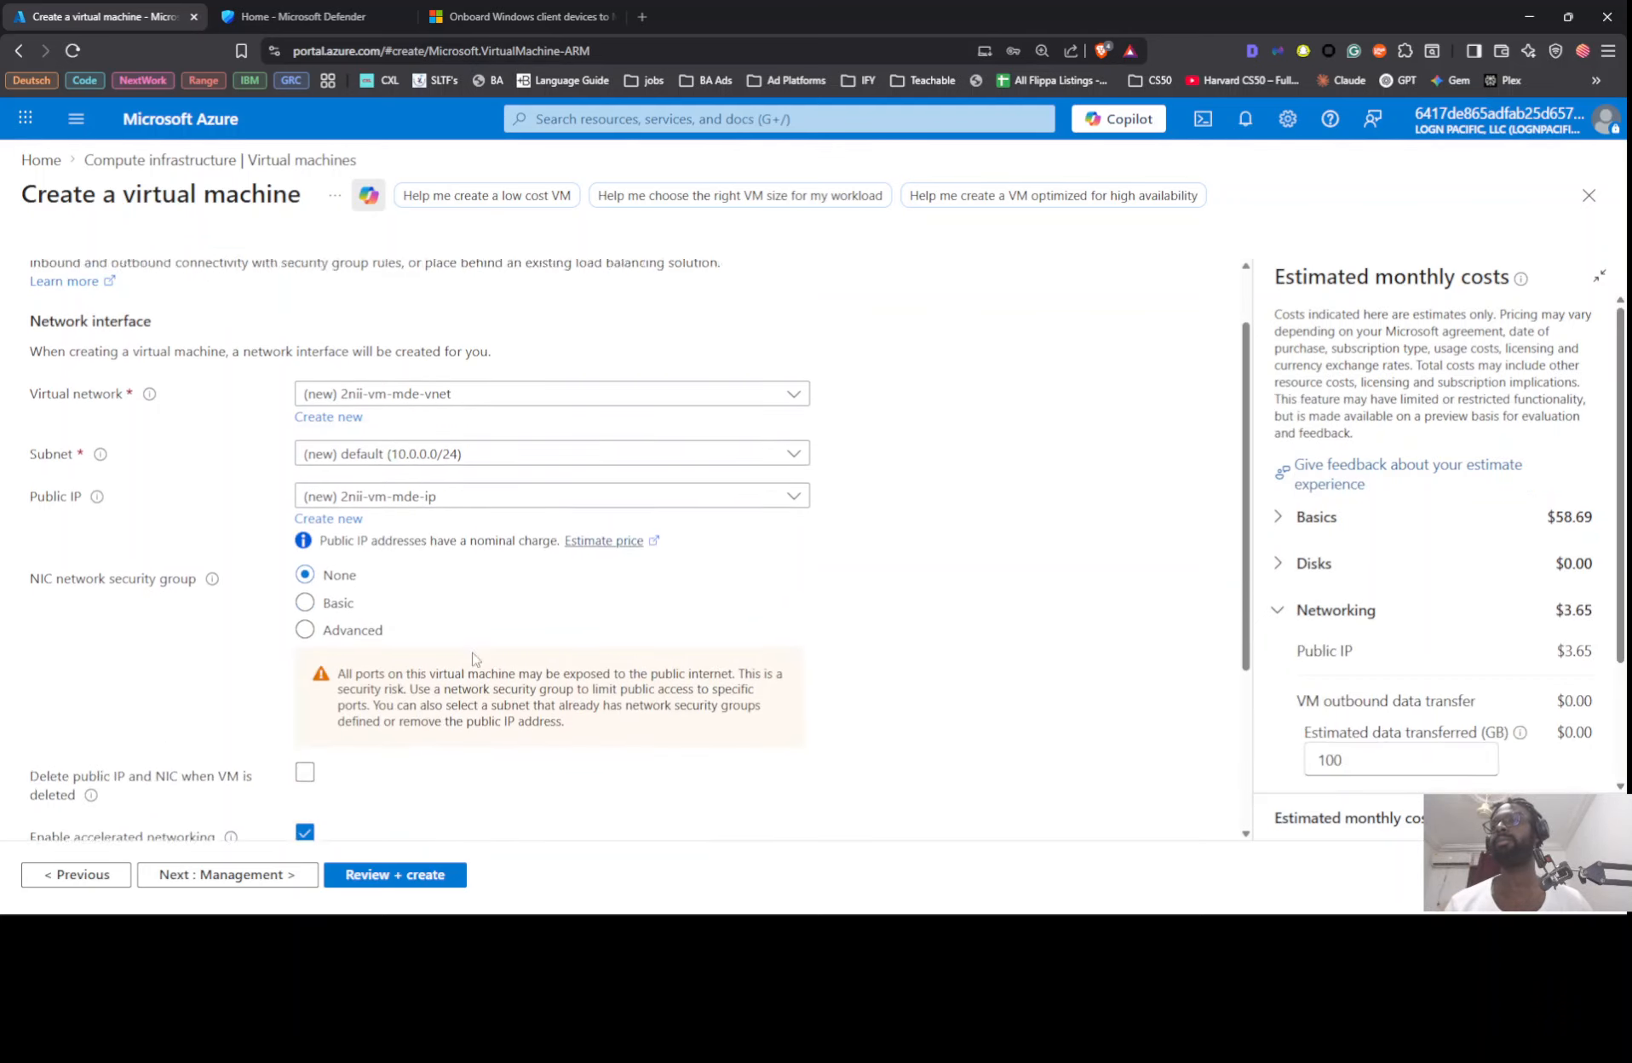
# Step: Assign the VM to the Cyber-Range-2-VNet virtual network and enable deleting the public IP and NIC with the VM
pyautogui.click(502, 394)
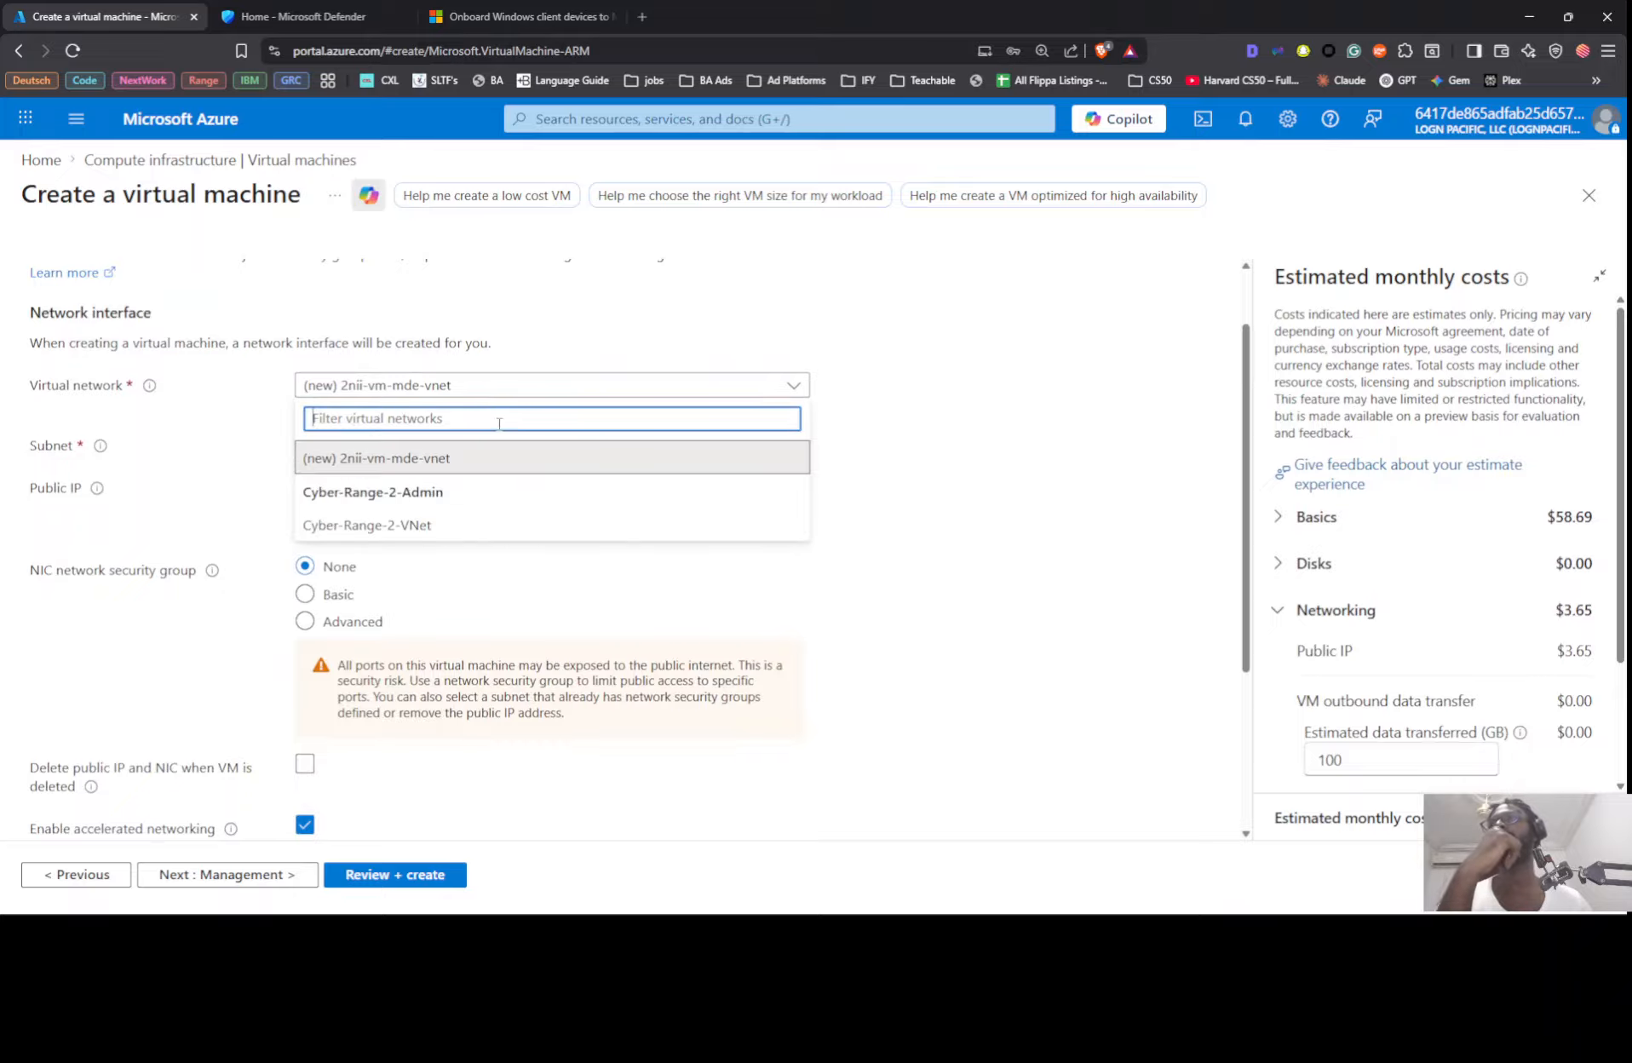
pyautogui.click(448, 521)
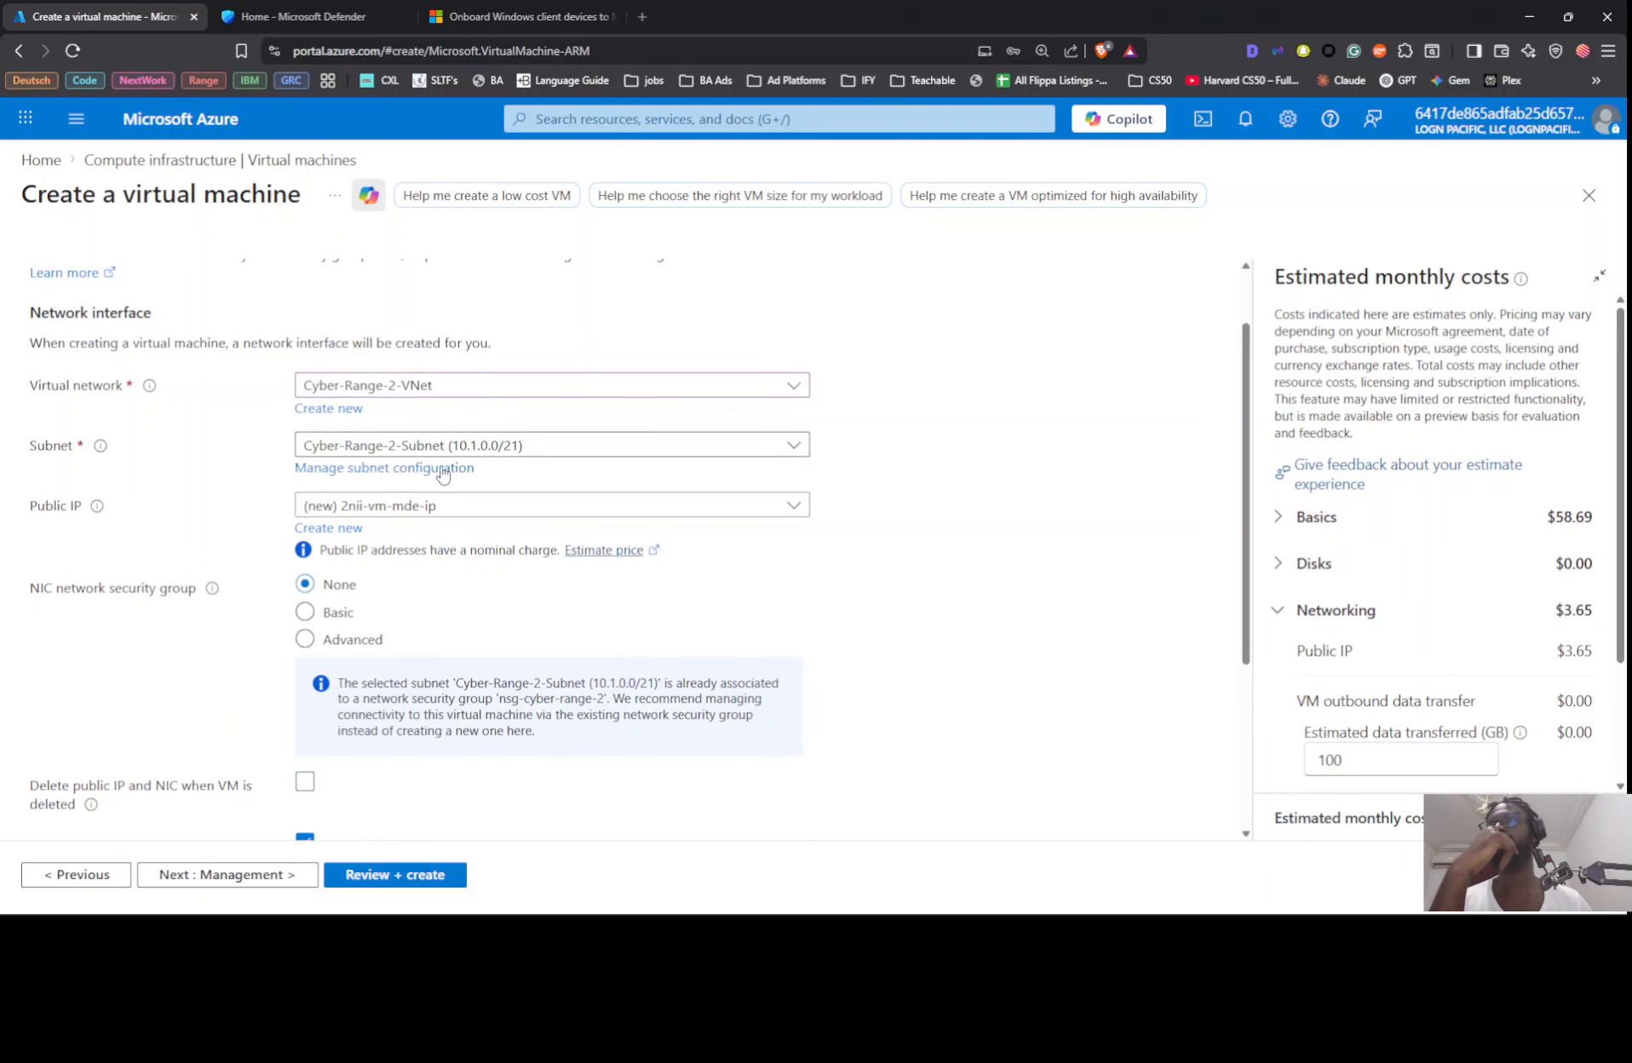
pyautogui.scroll(-3, 341, 724)
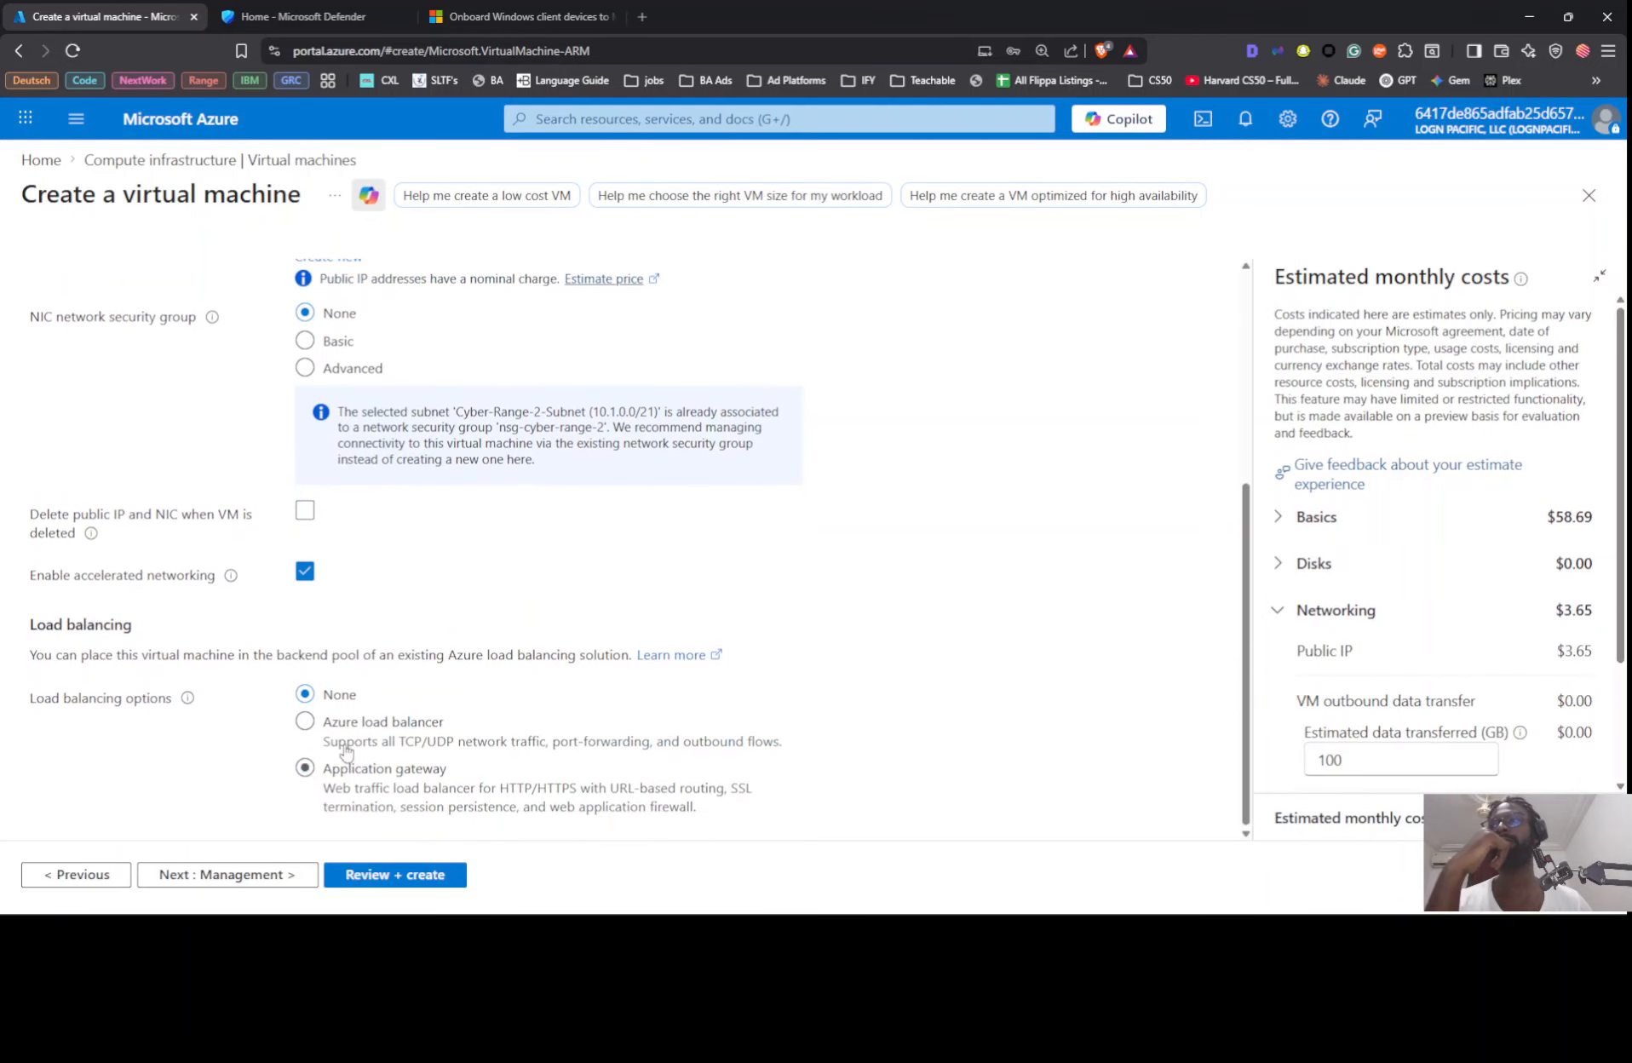
pyautogui.click(304, 510)
# Step: Continue through the management and monitoring settings with boot diagnostics disabled, and proceed to the final review
pyautogui.click(269, 885)
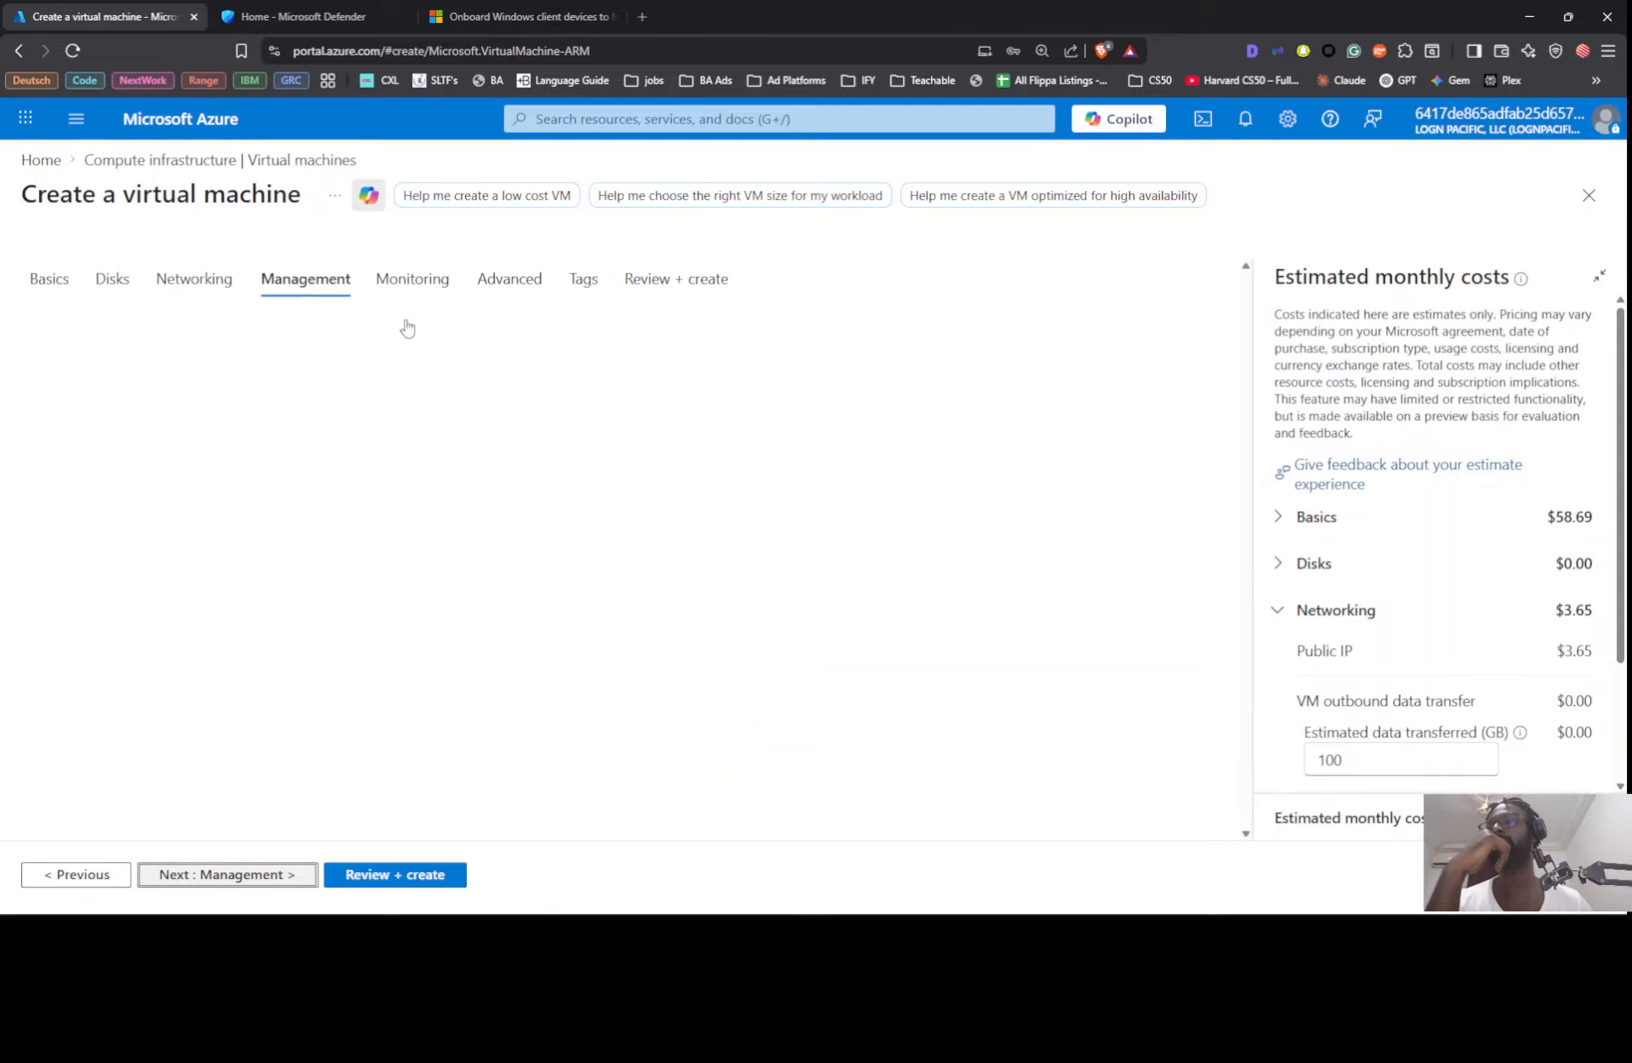
pyautogui.click(280, 877)
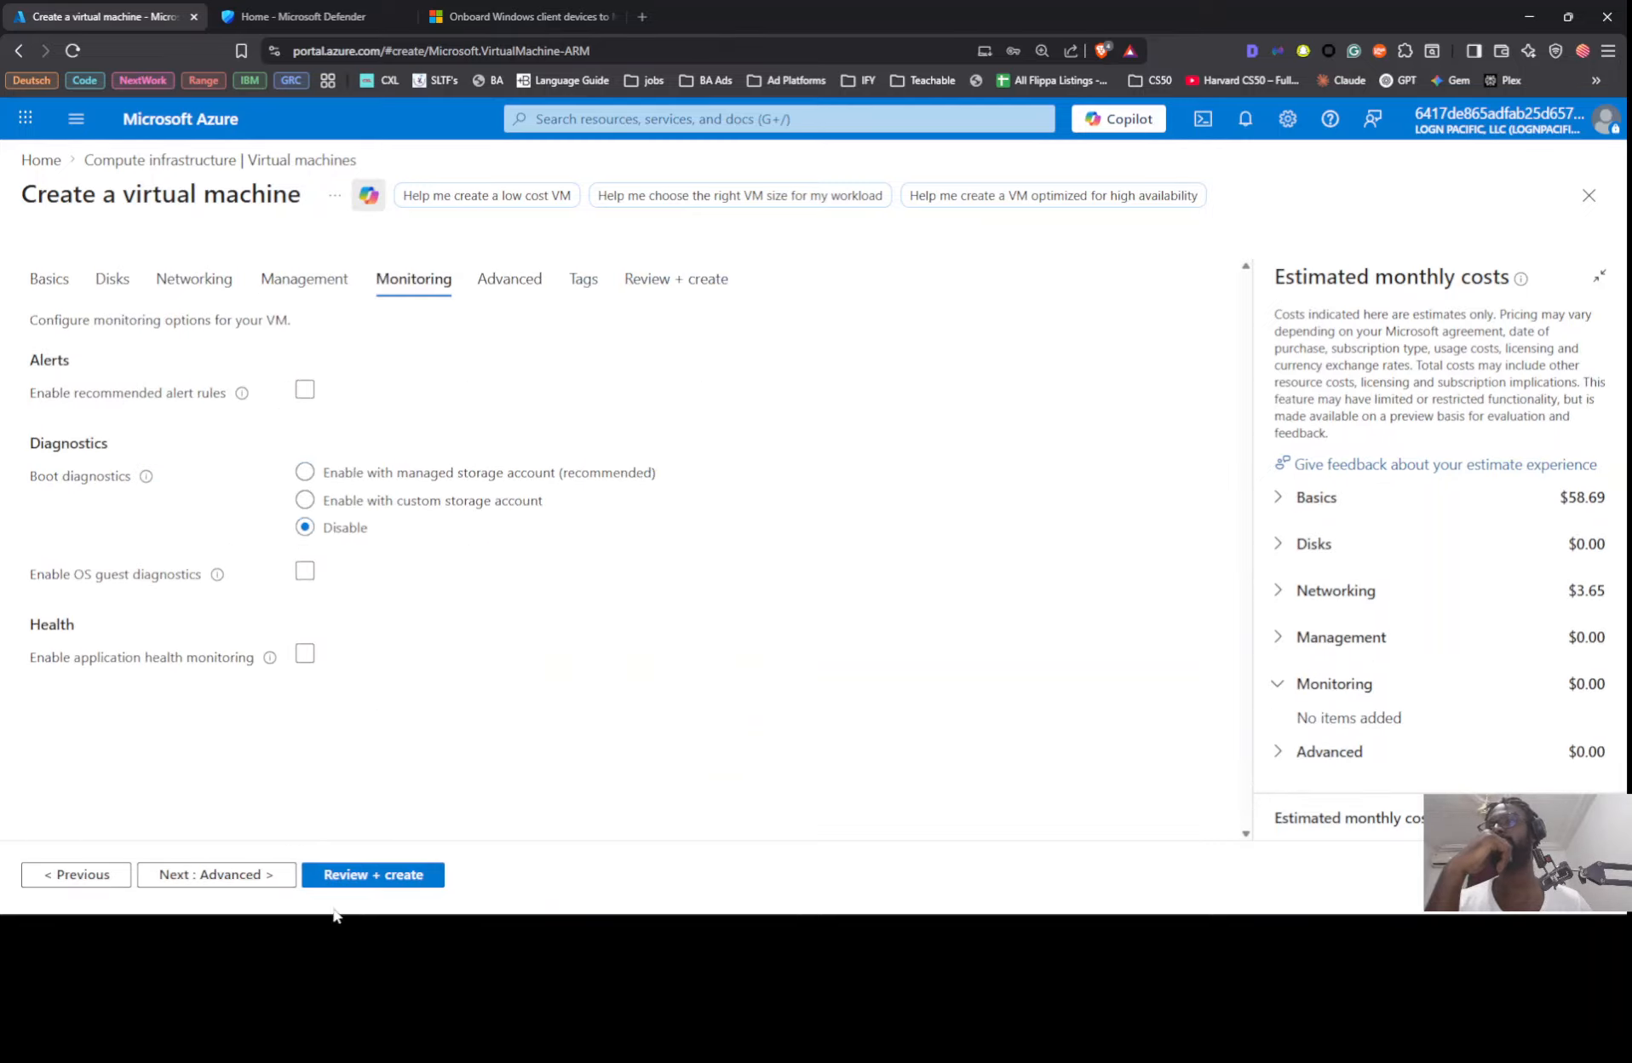
pyautogui.click(290, 875)
pyautogui.click(339, 878)
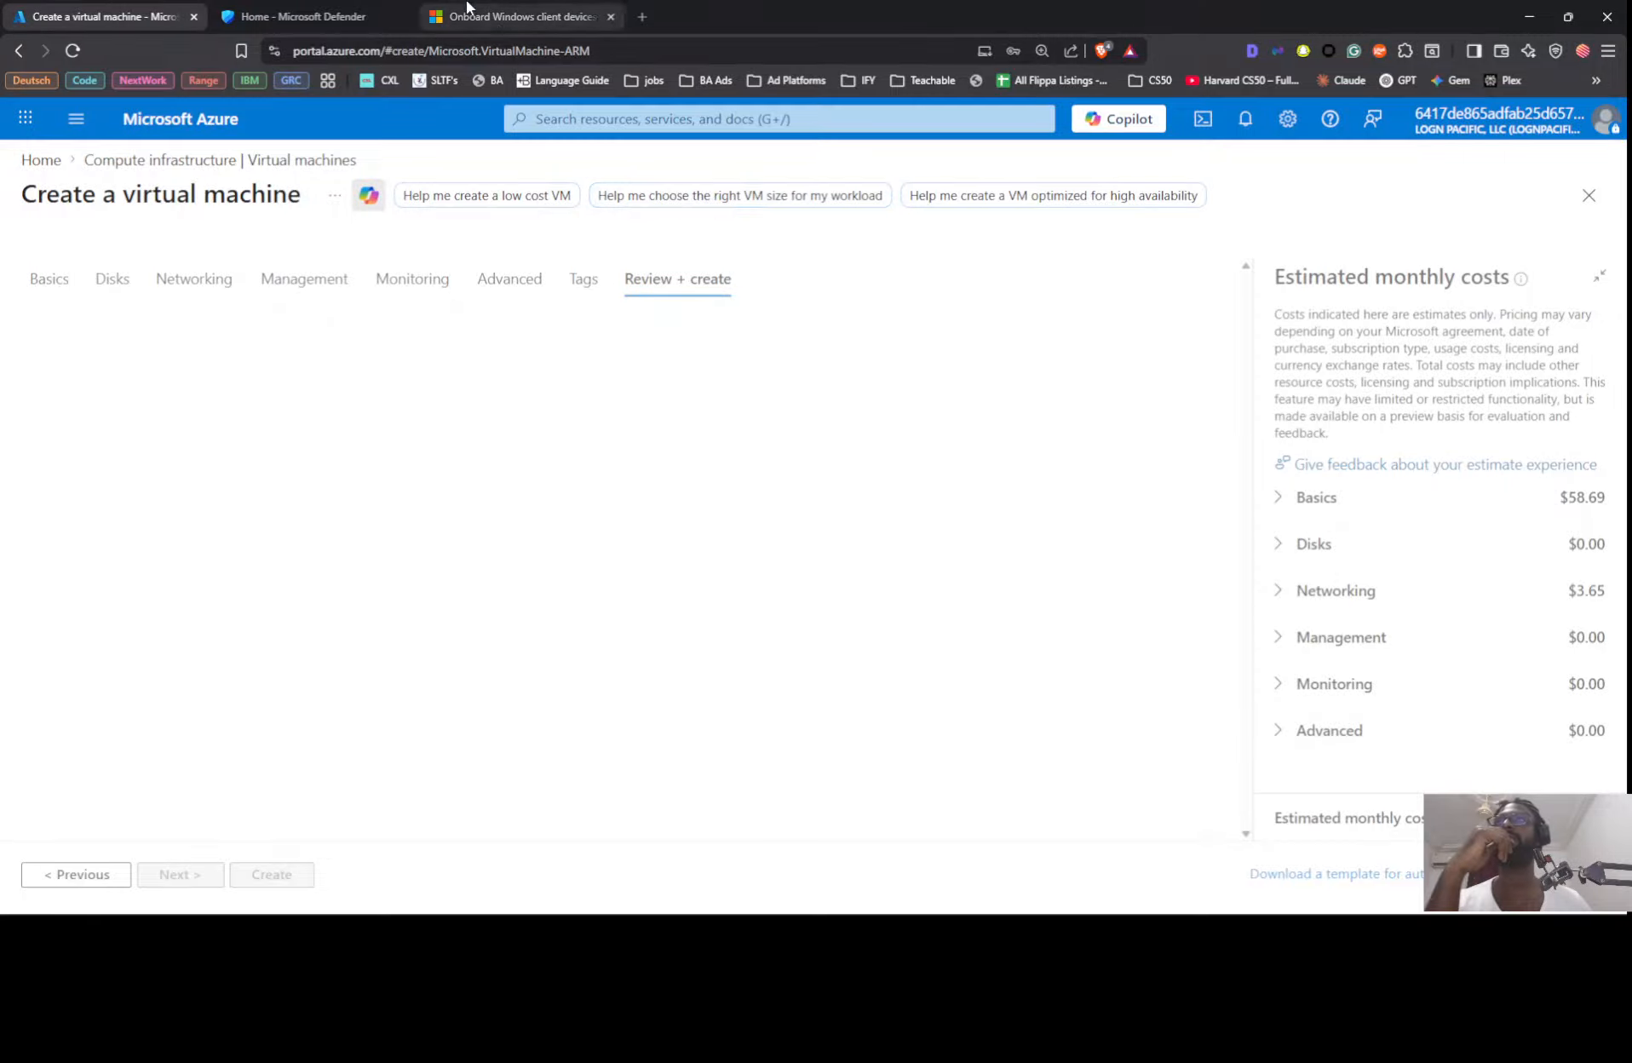
# Step: Switch to the Microsoft Defender portal and open the Endpoints section of the system settings
pyautogui.click(355, 19)
pyautogui.scroll(-6, 141, 311)
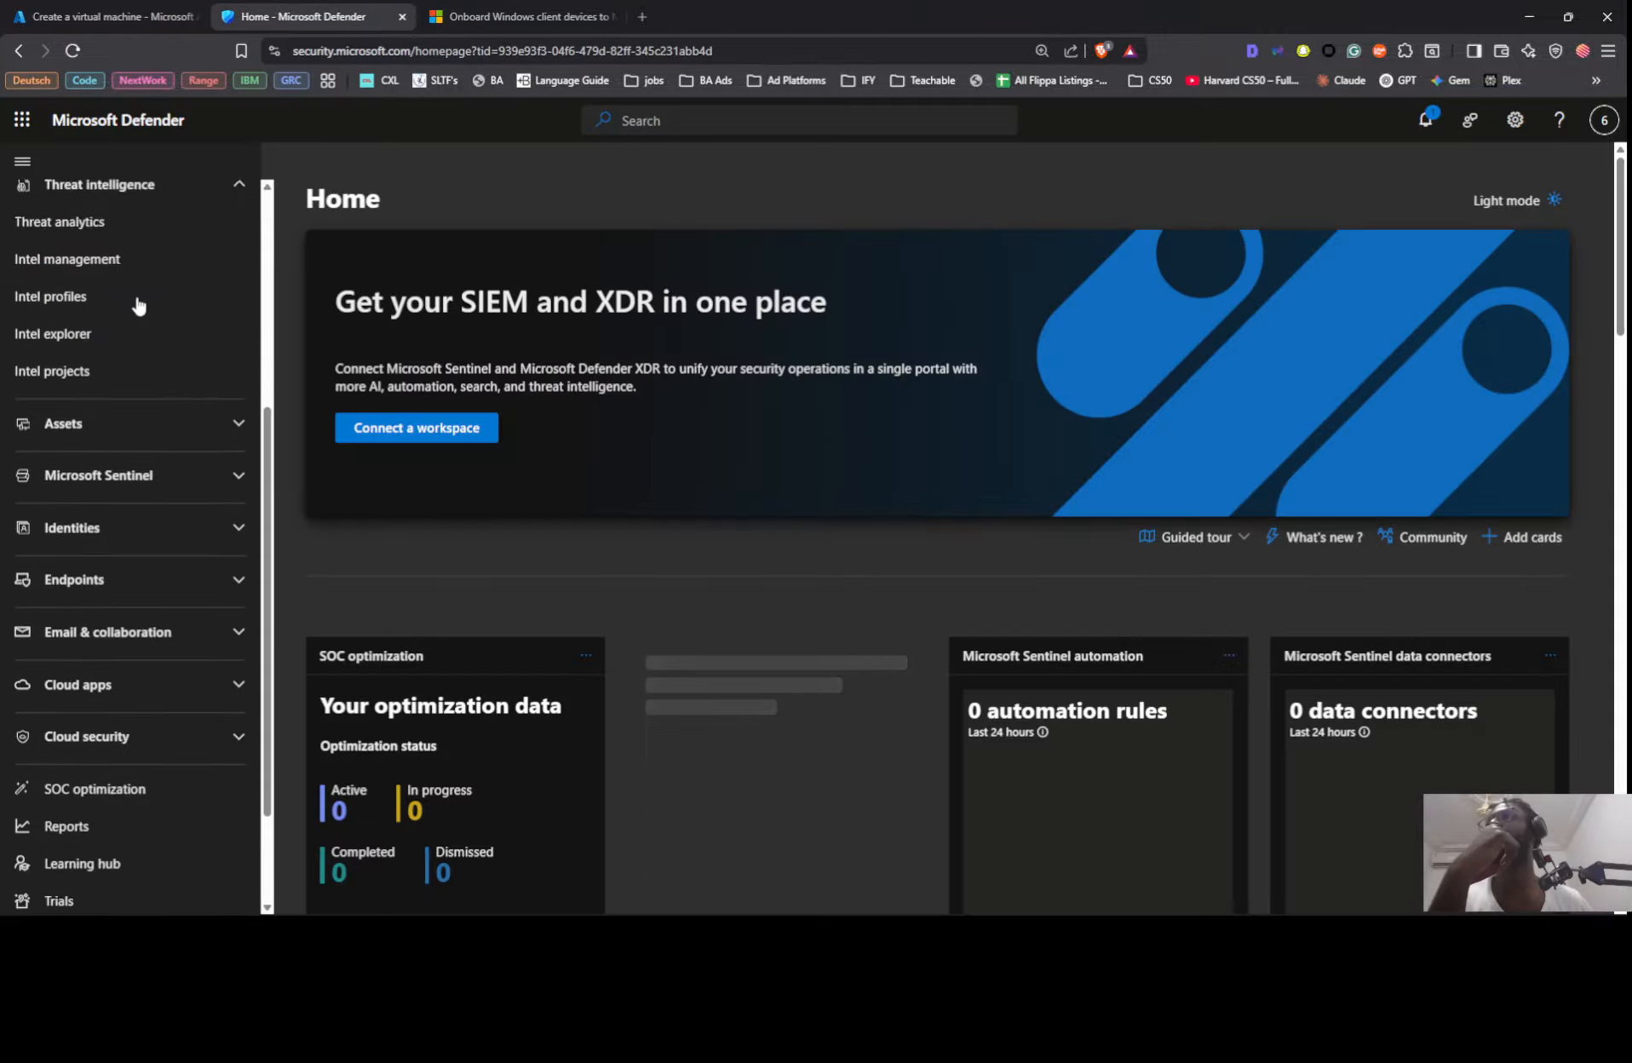
pyautogui.click(170, 846)
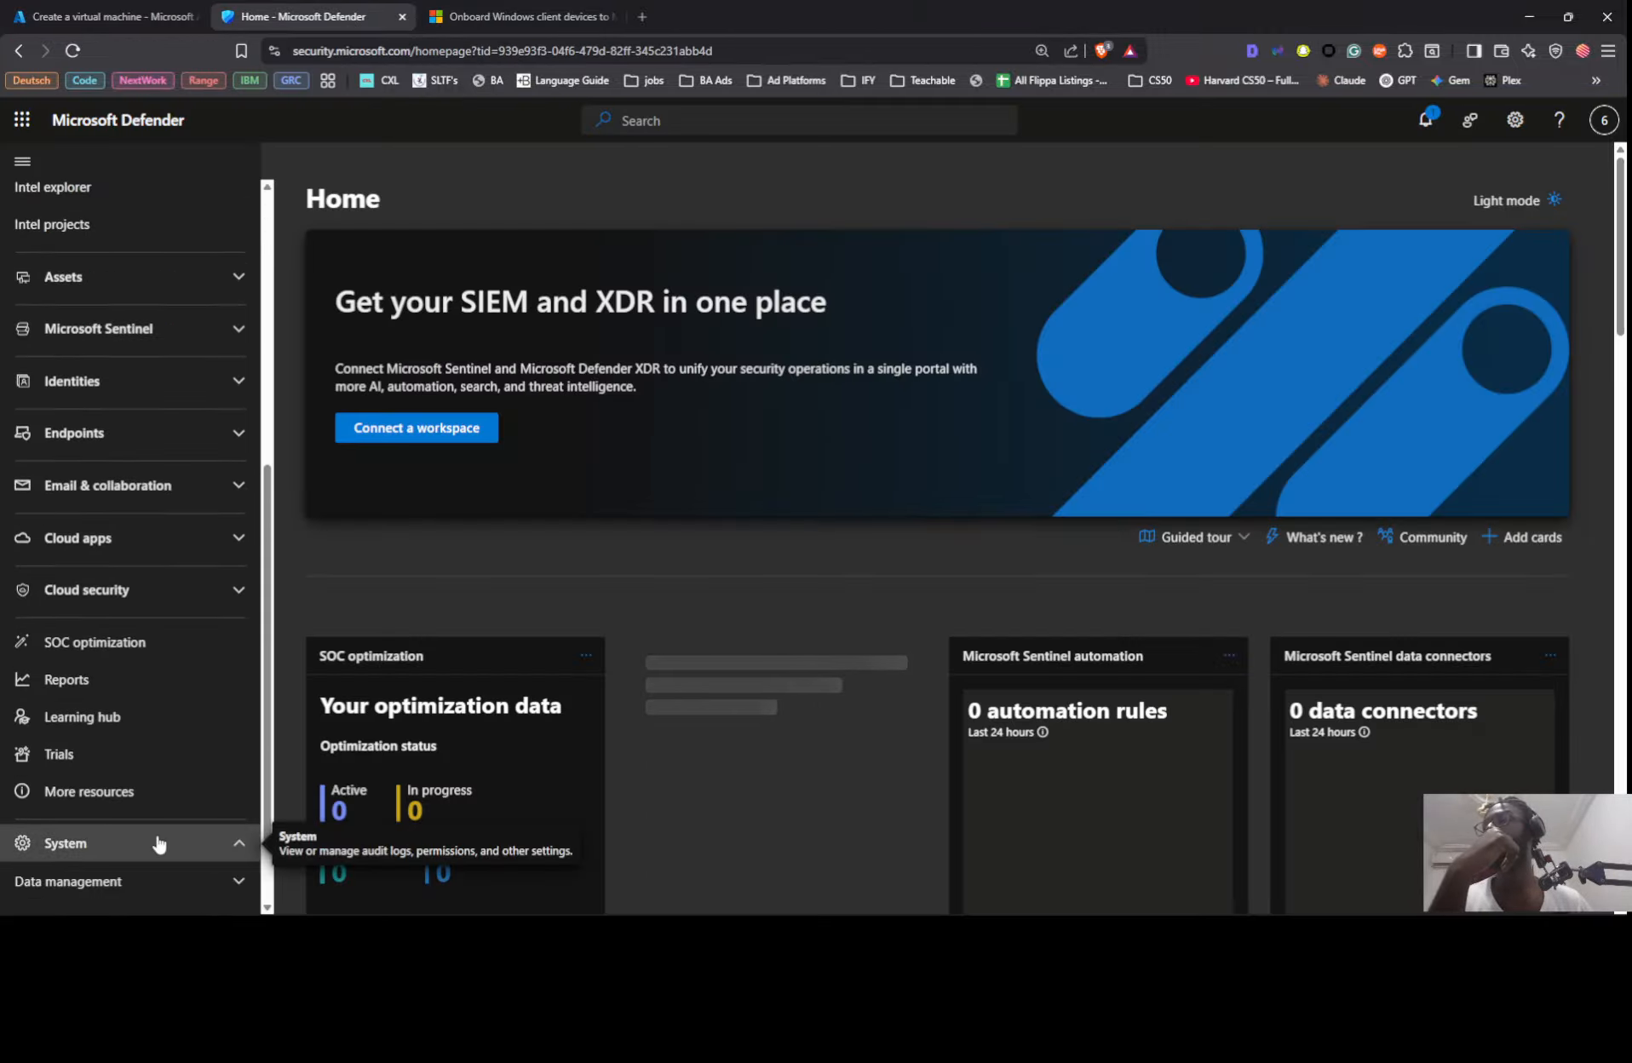
pyautogui.scroll(-2, 134, 830)
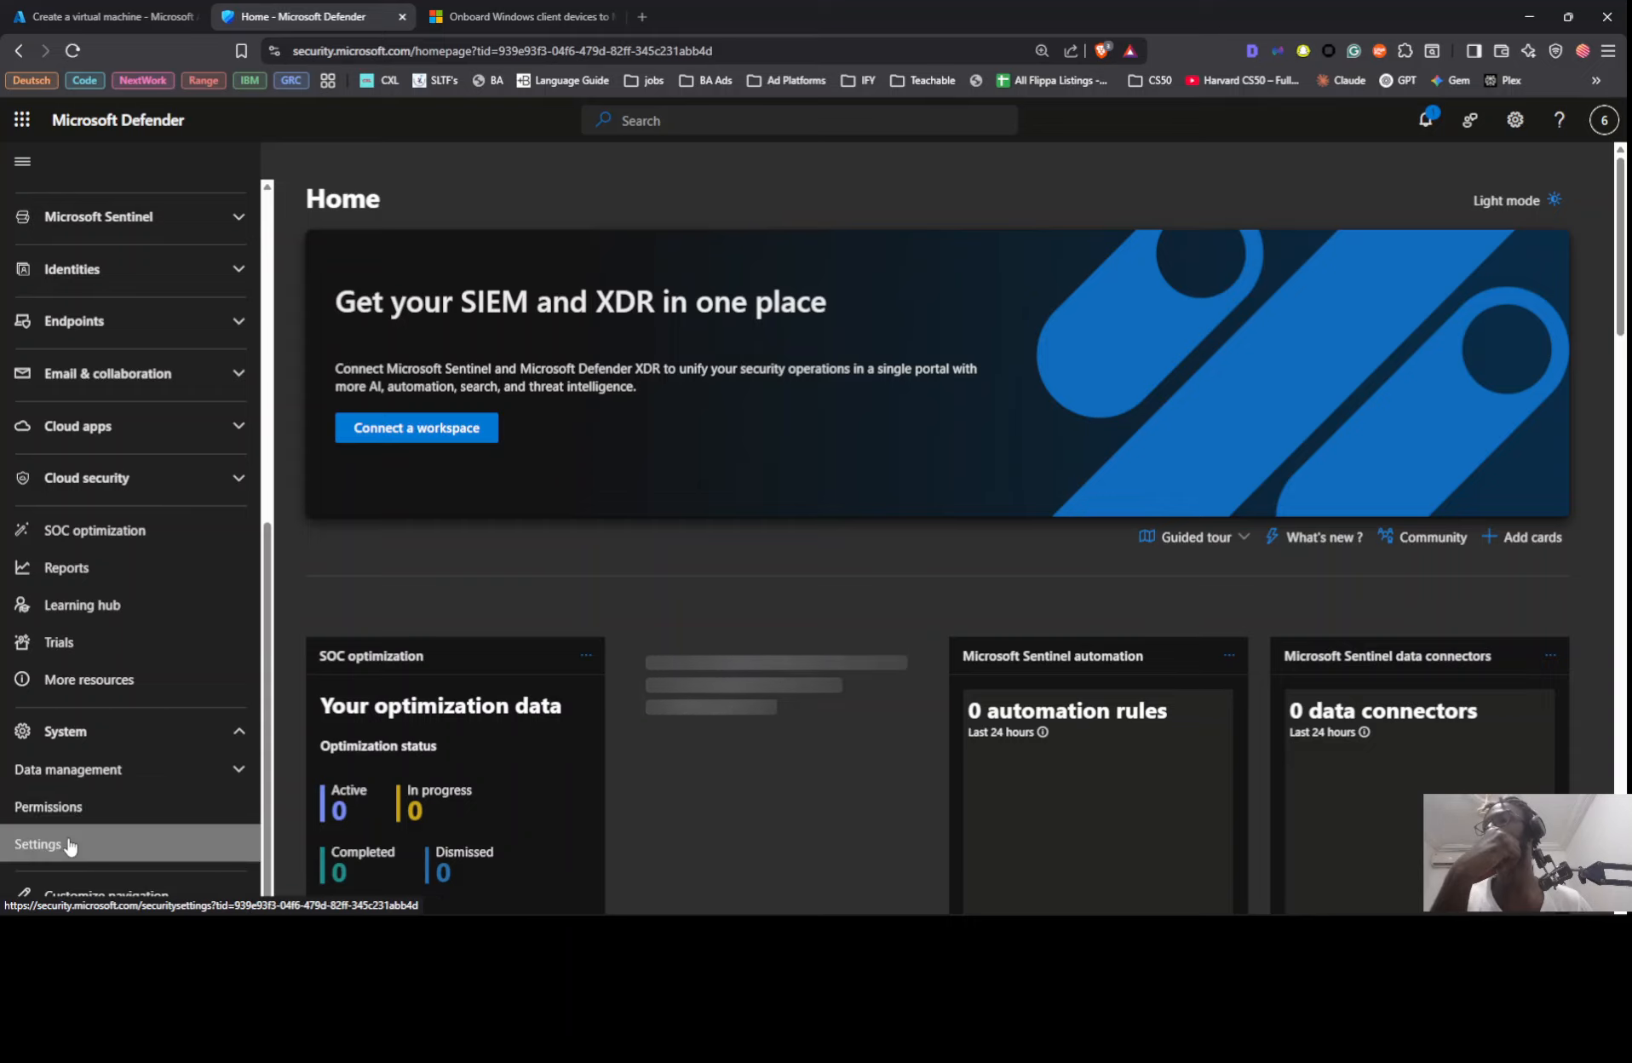
pyautogui.click(34, 843)
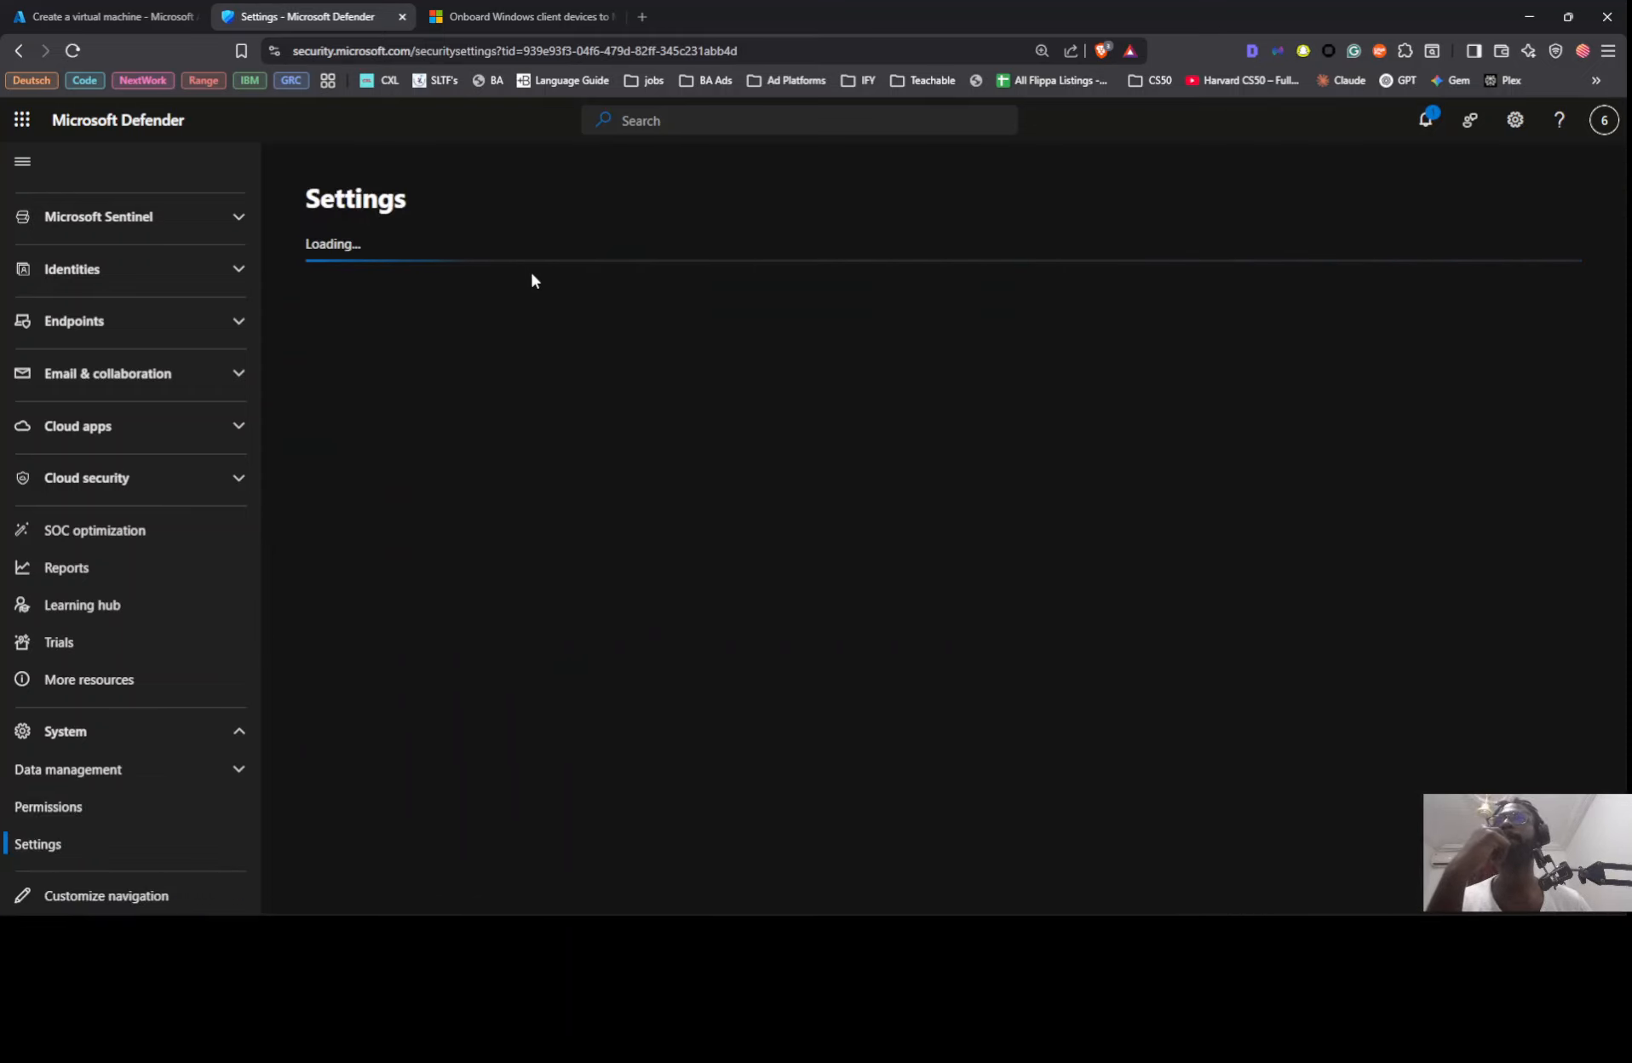
pyautogui.click(364, 421)
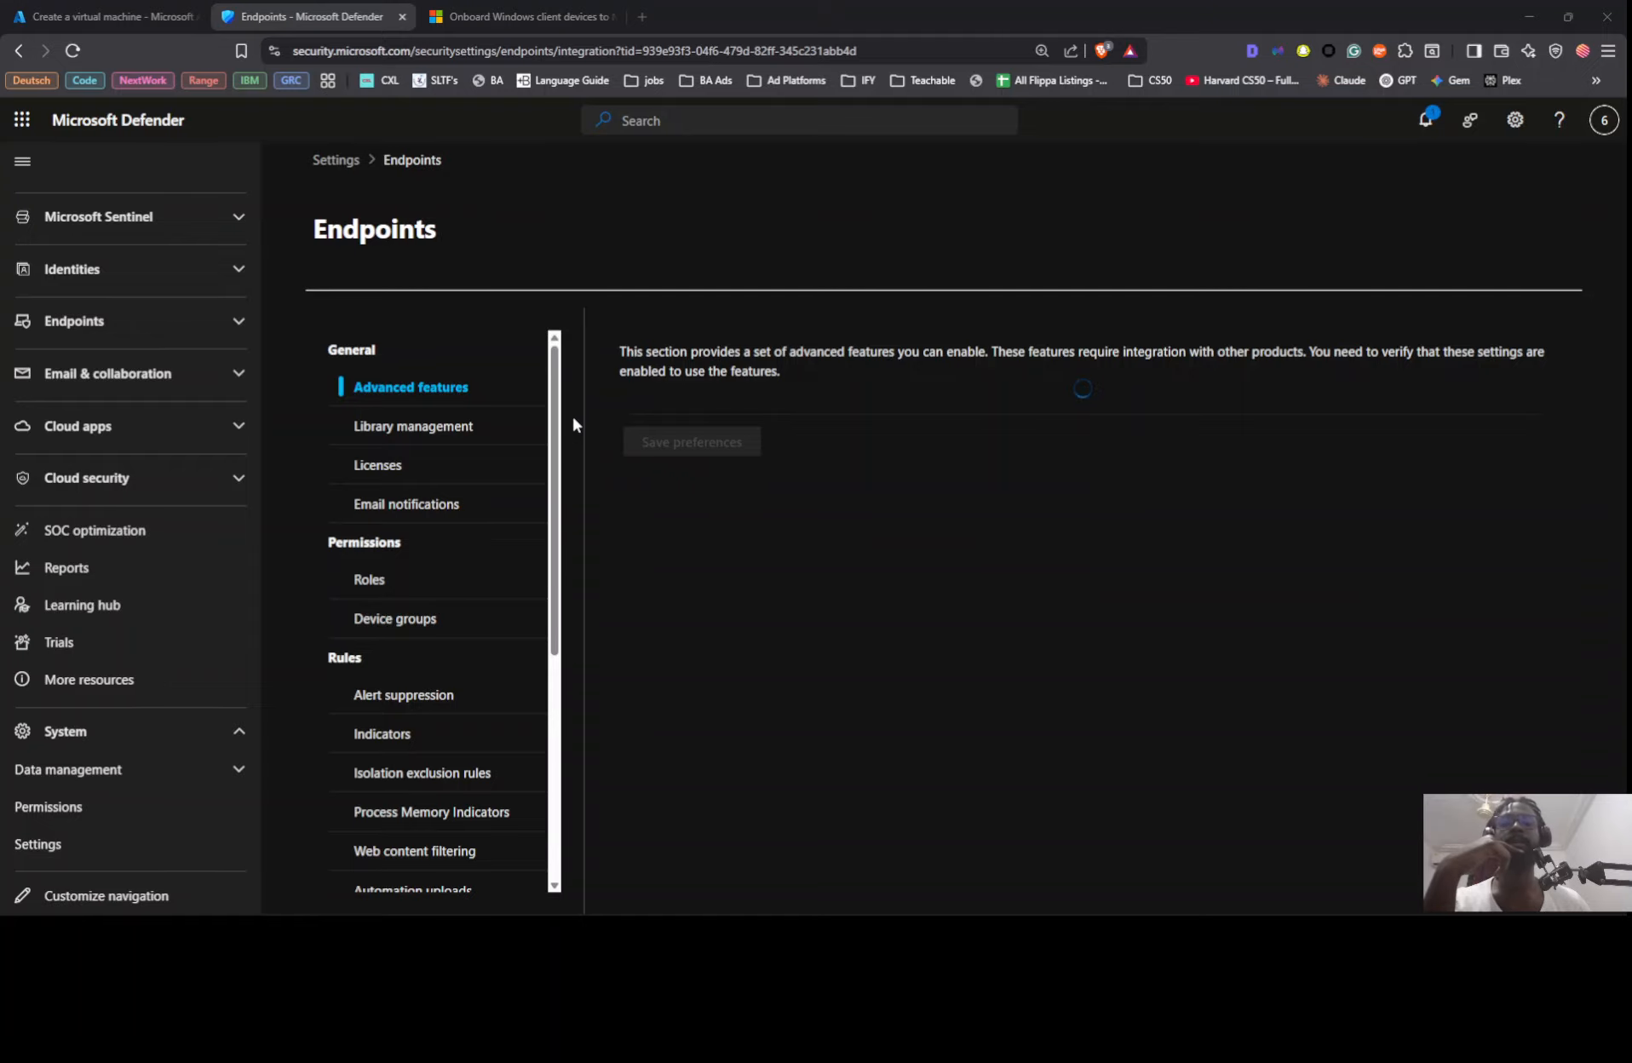
# Step: Check the lab instructions for the onboarding path, open Onboarding under Device management, and review the package options
pyautogui.hotkey('alt', 'Tab')
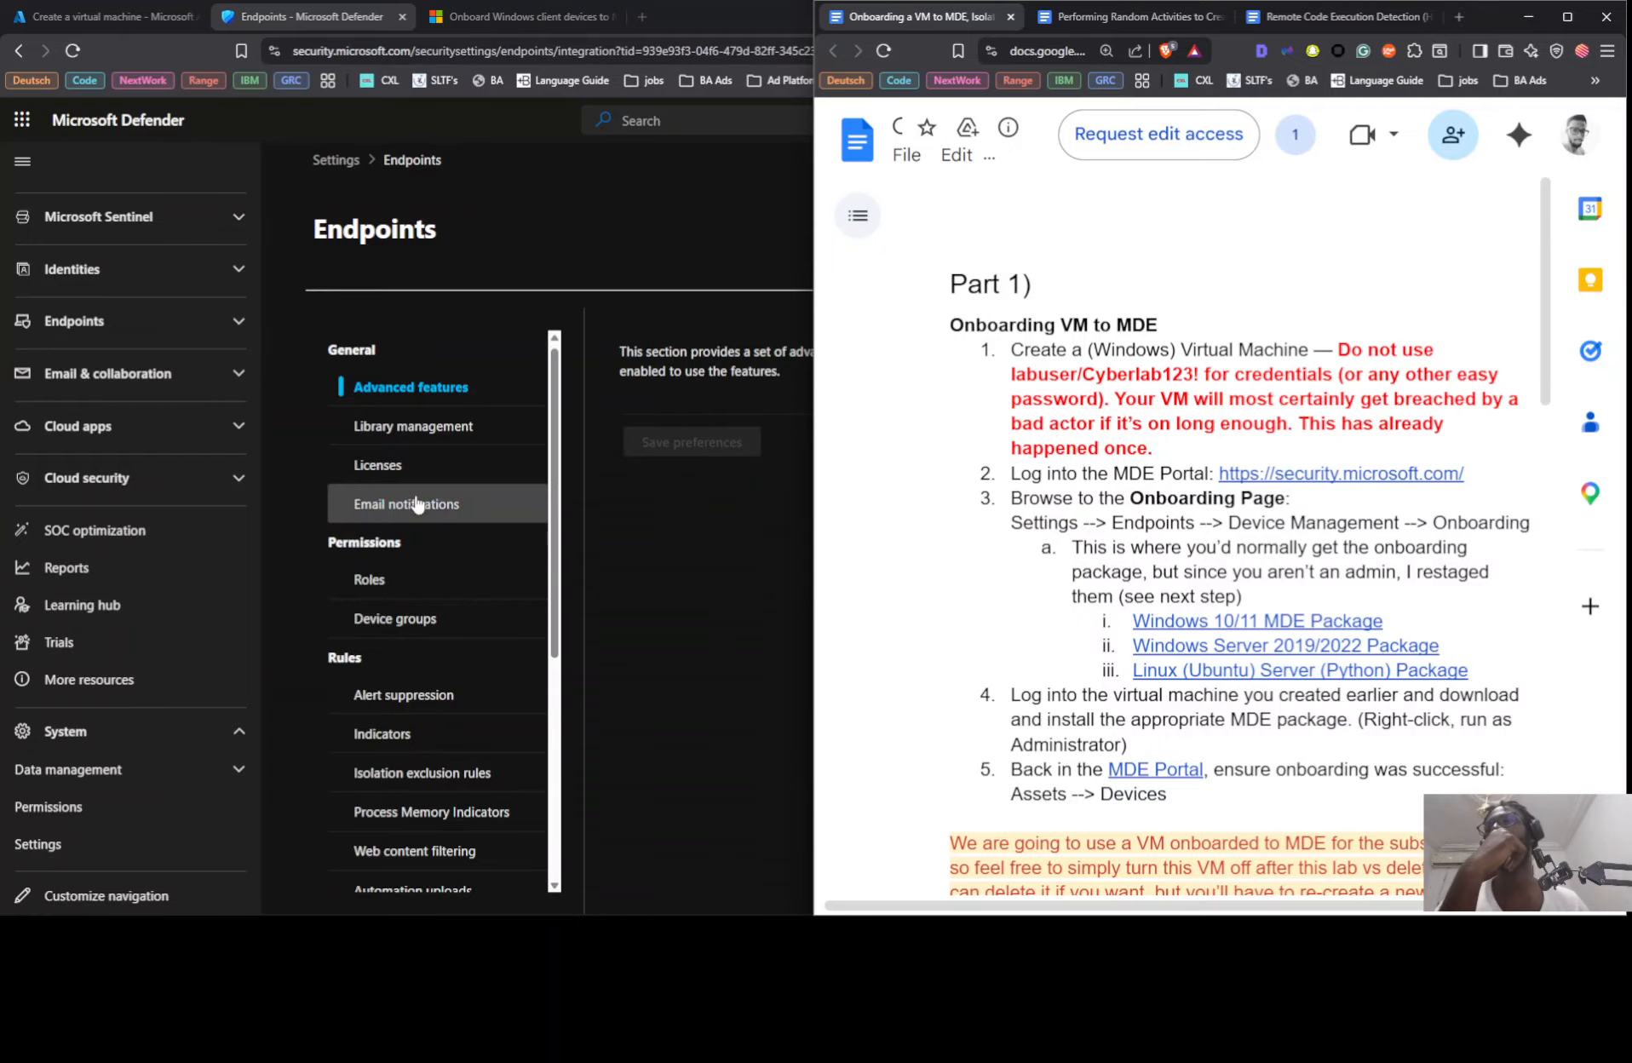
pyautogui.scroll(-2, 426, 483)
pyautogui.scroll(-3, 464, 460)
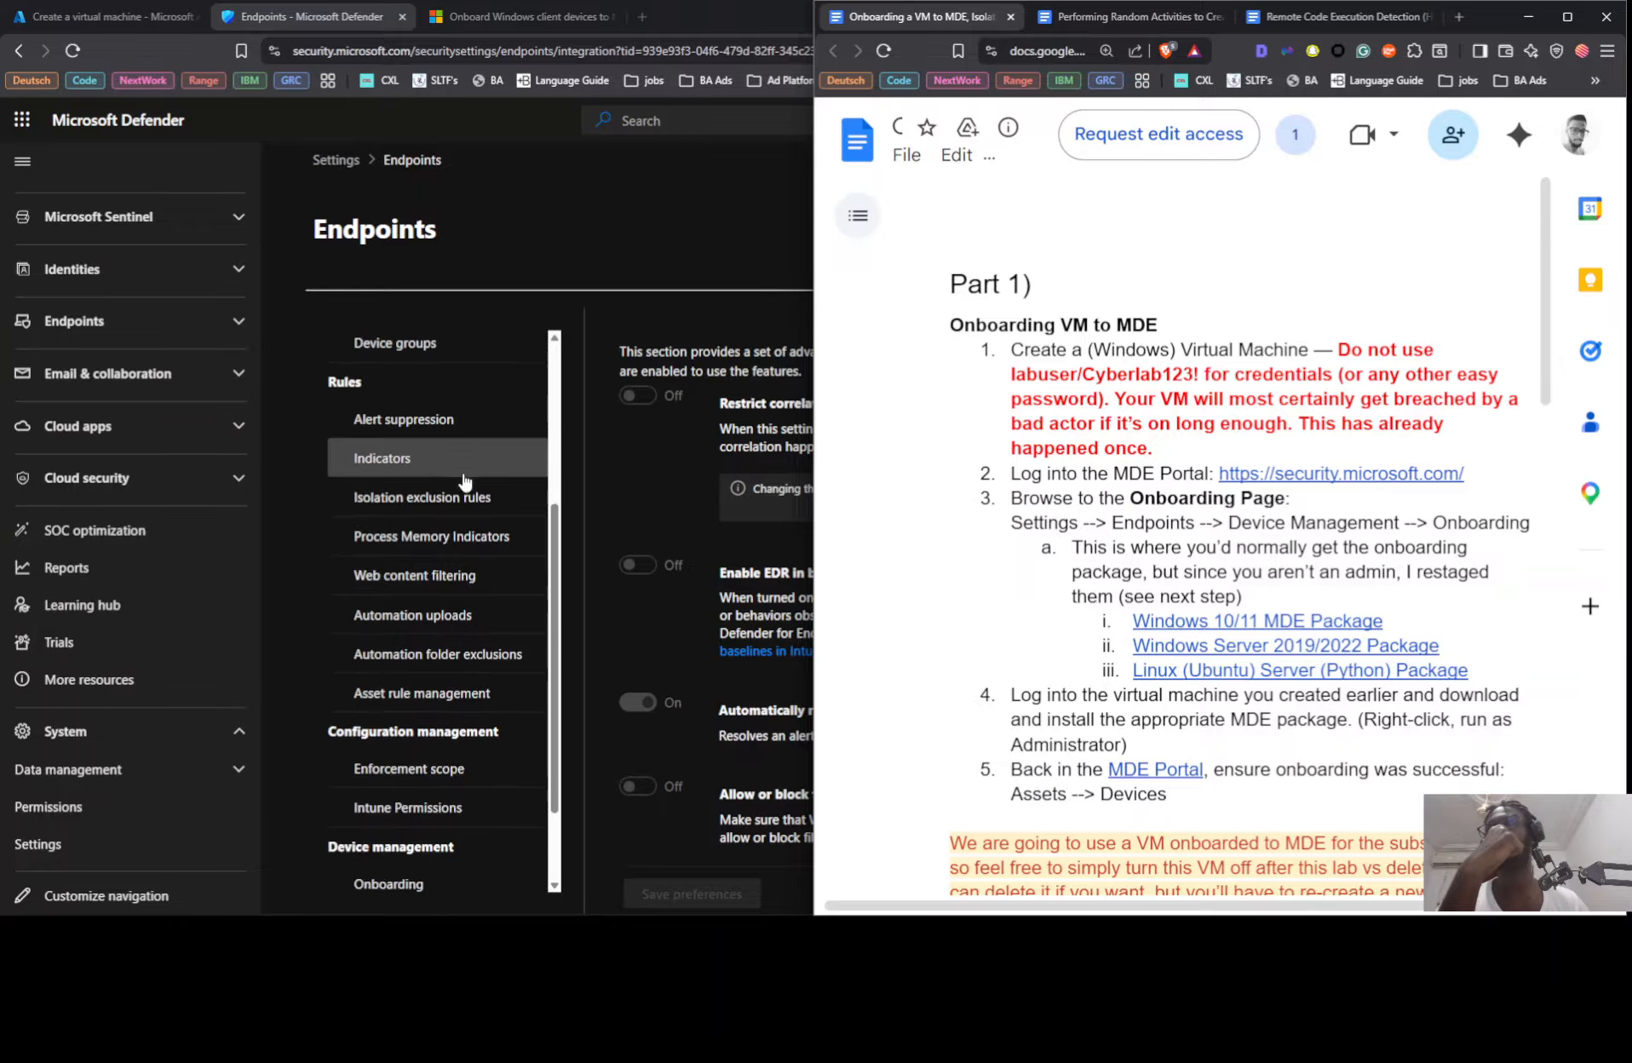
pyautogui.click(415, 761)
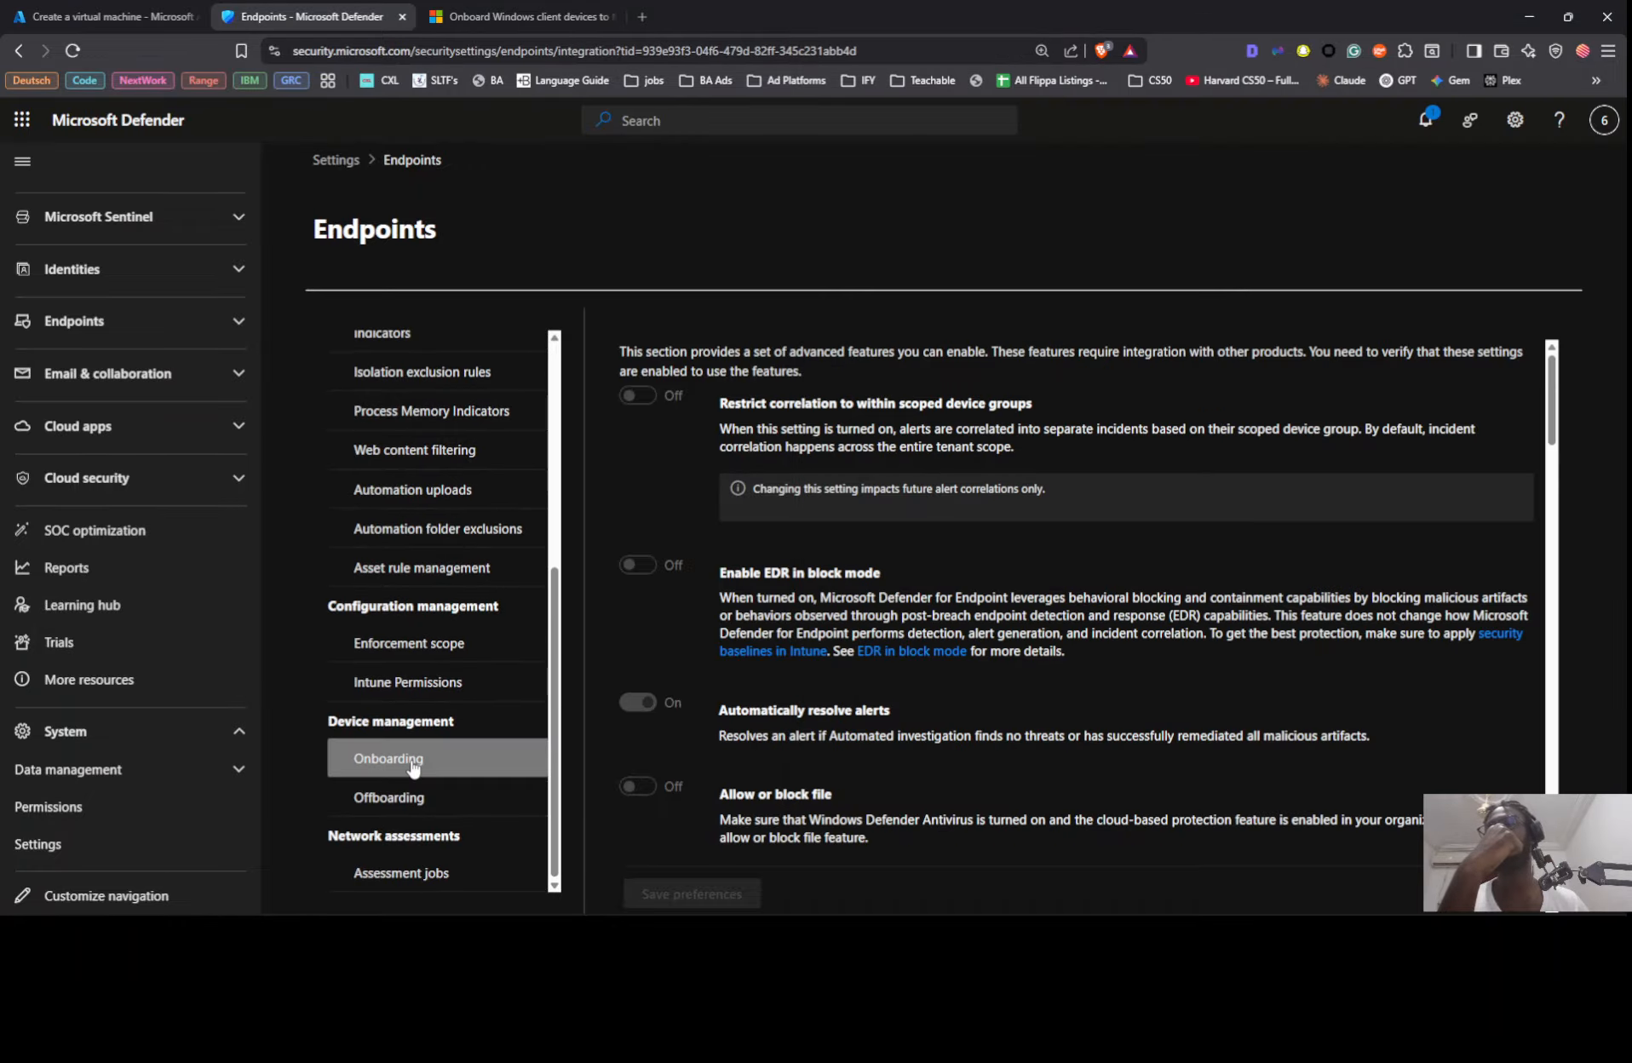
pyautogui.scroll(-4, 852, 460)
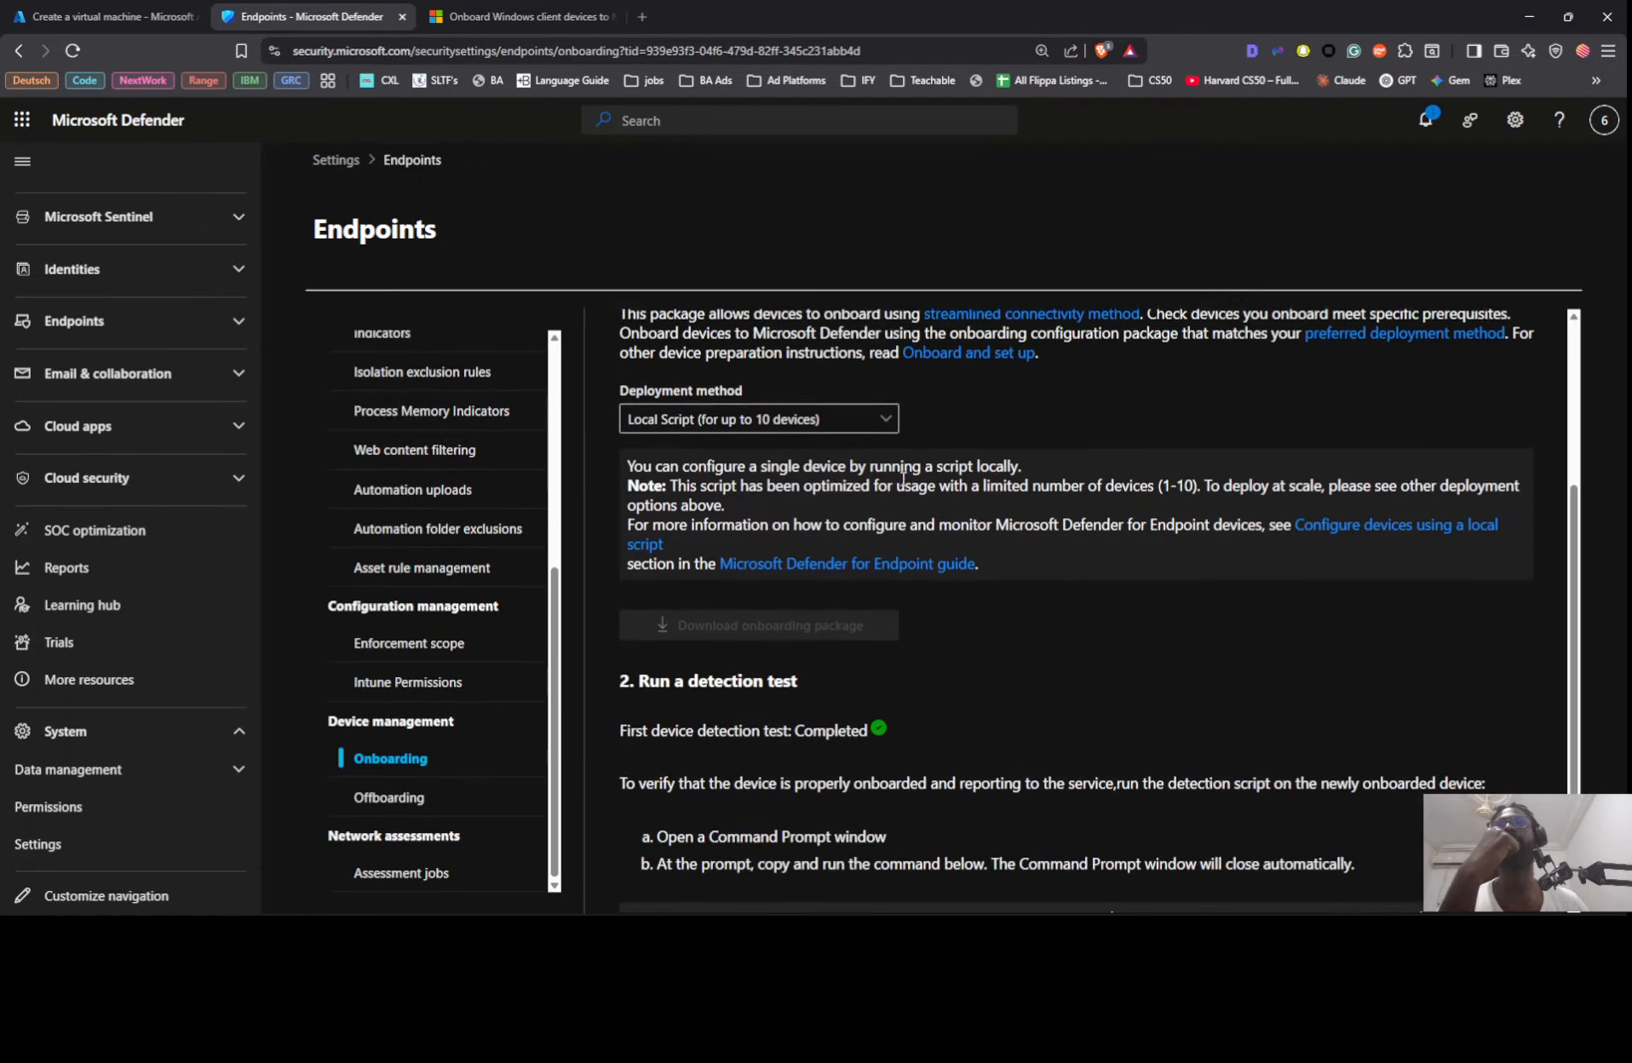
pyautogui.scroll(-1, 894, 478)
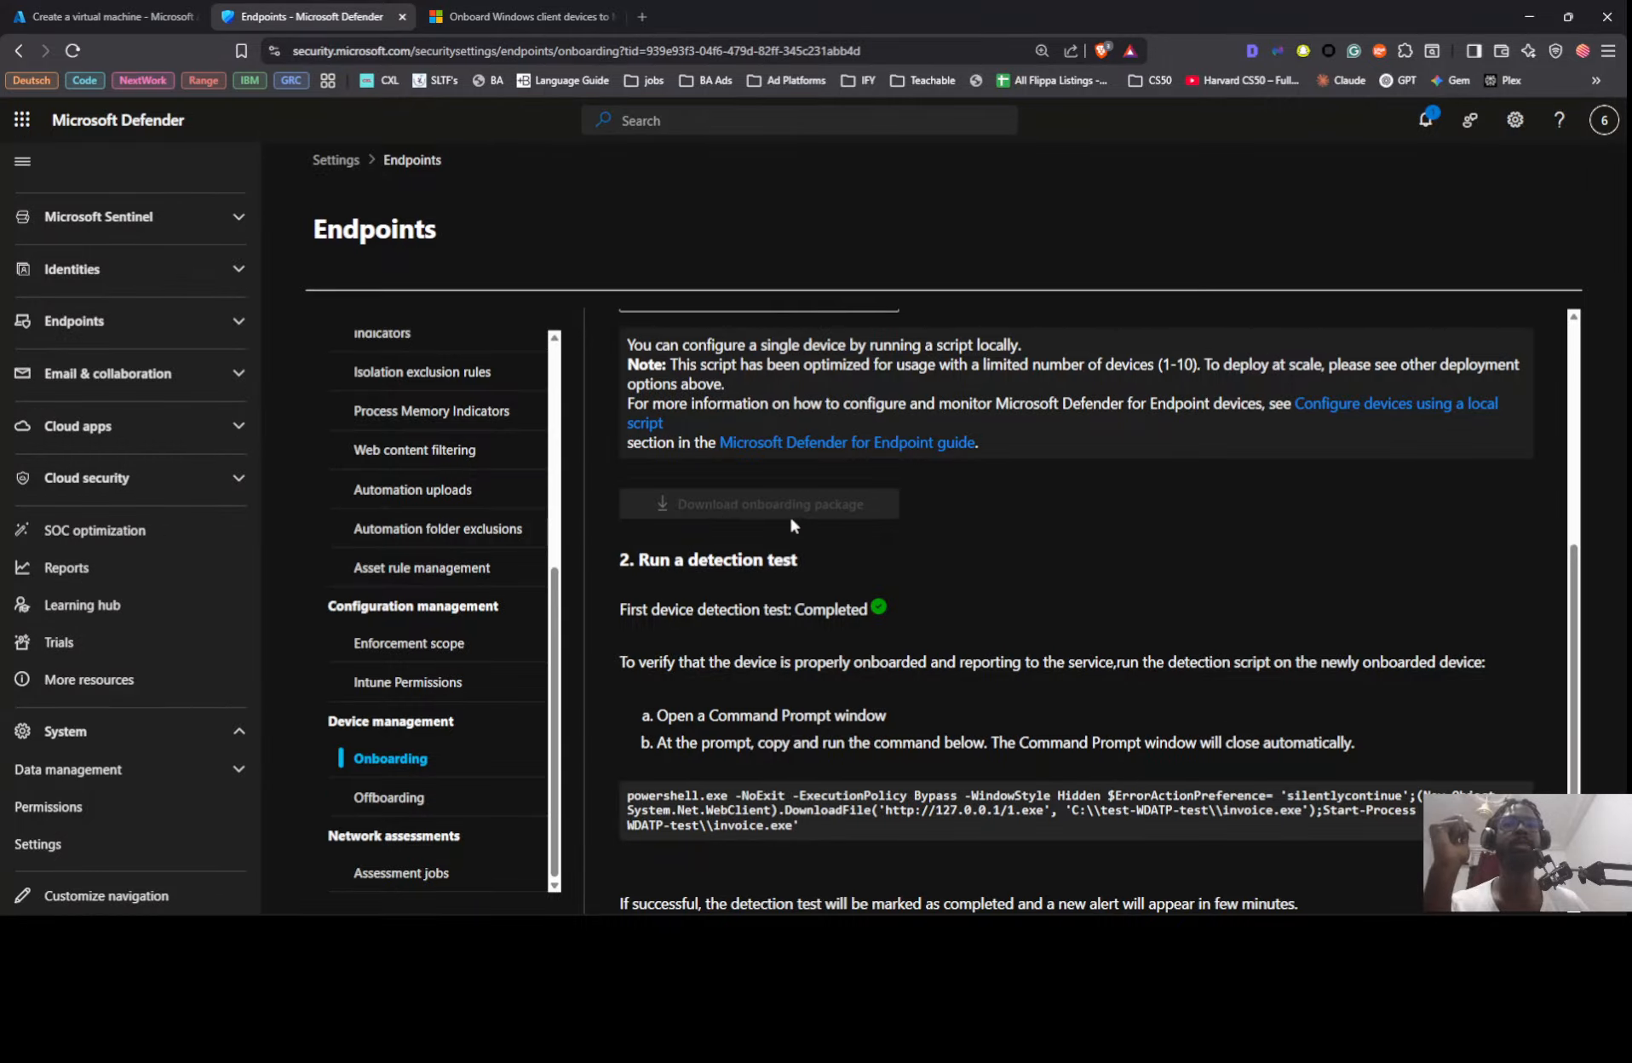
pyautogui.scroll(2, 779, 503)
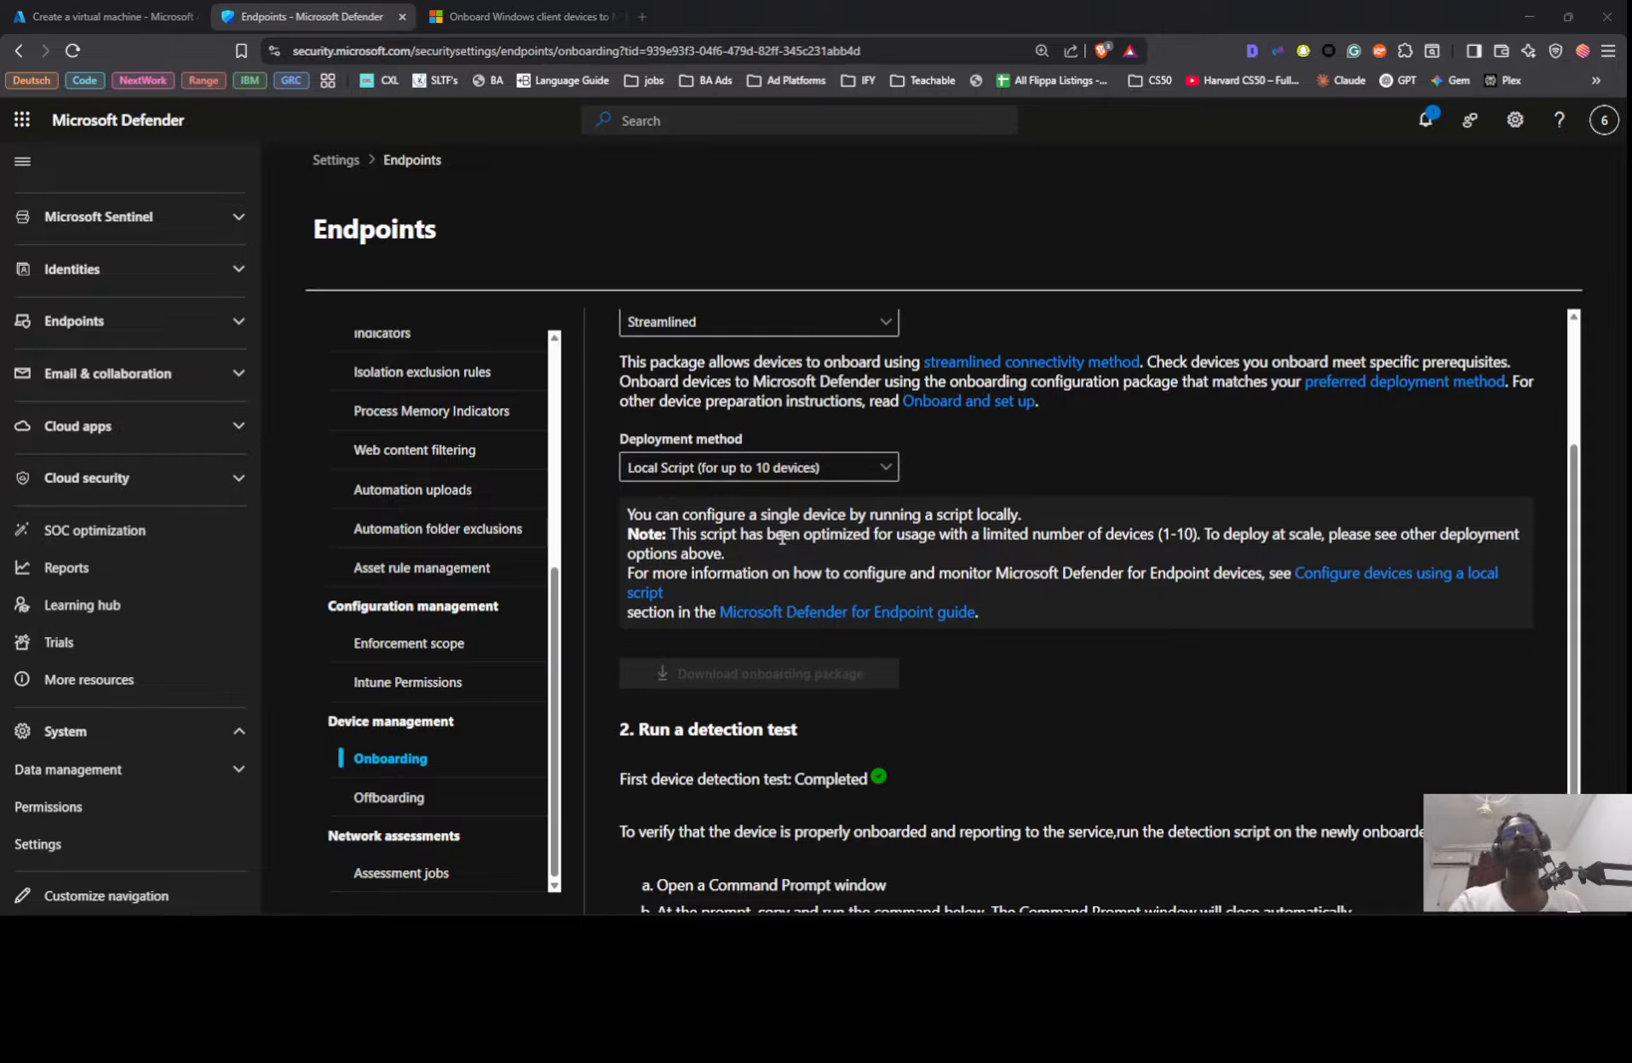
# Step: Copy the Windows 10/11 MDE Package link from the lab instructions document
pyautogui.hotkey('alt', 'Tab')
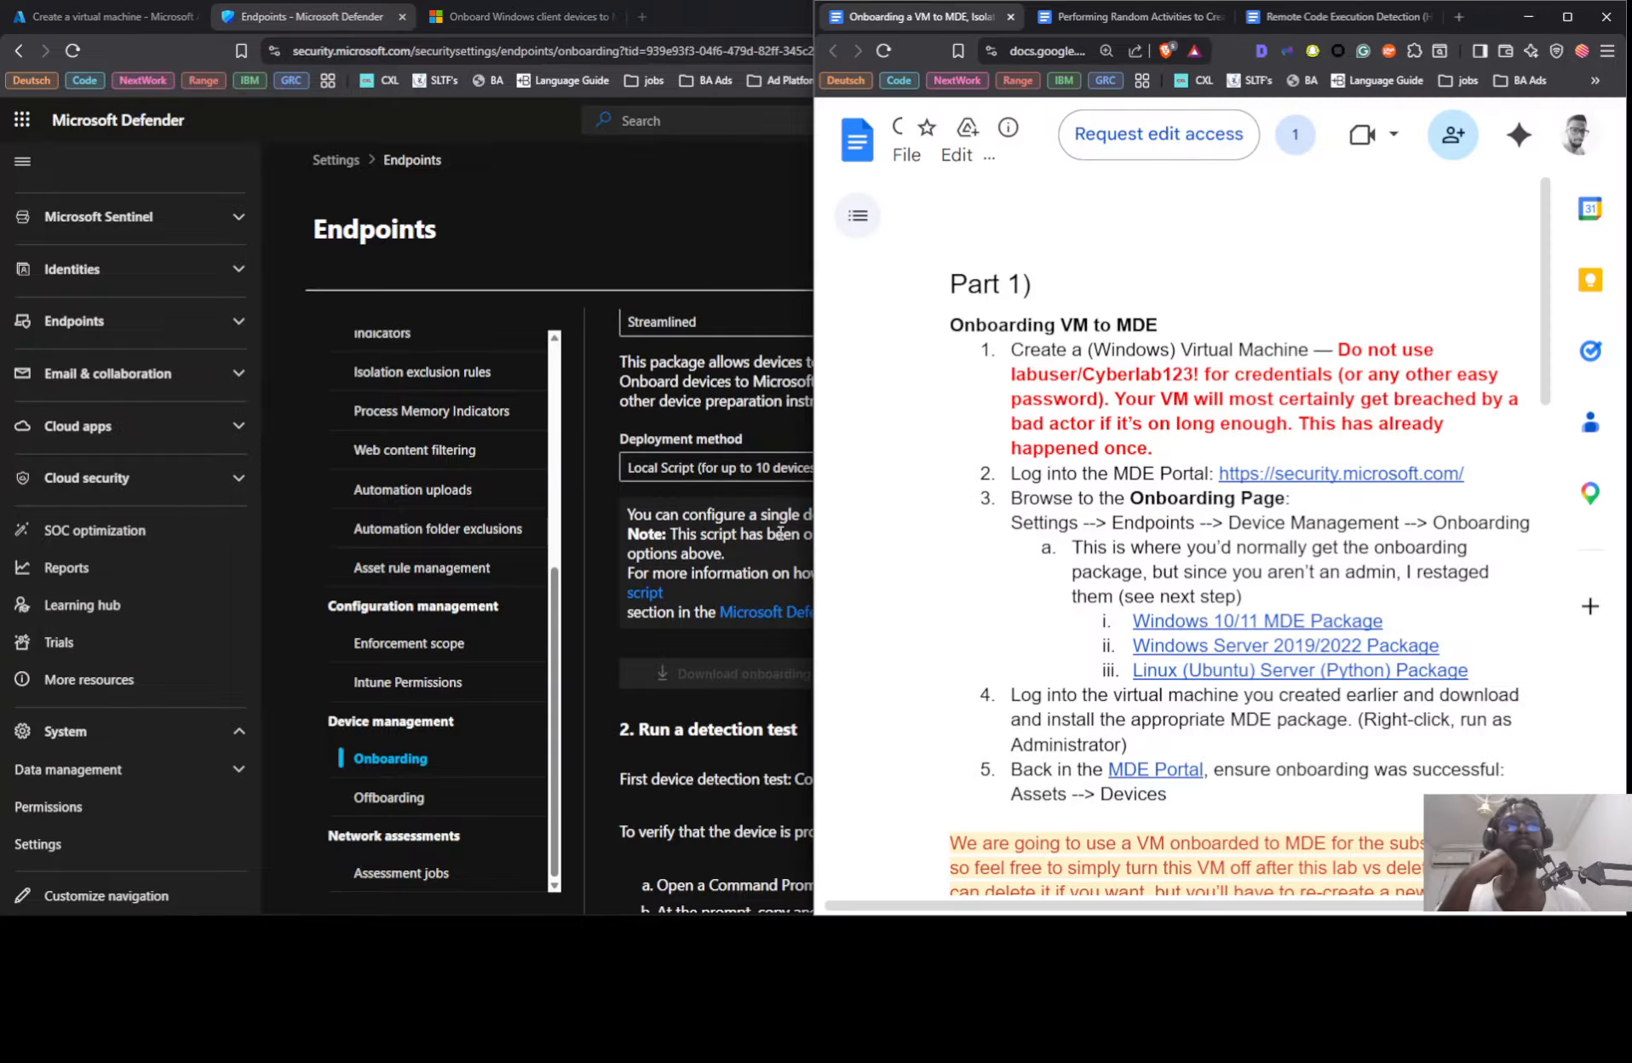
pyautogui.click(1259, 620)
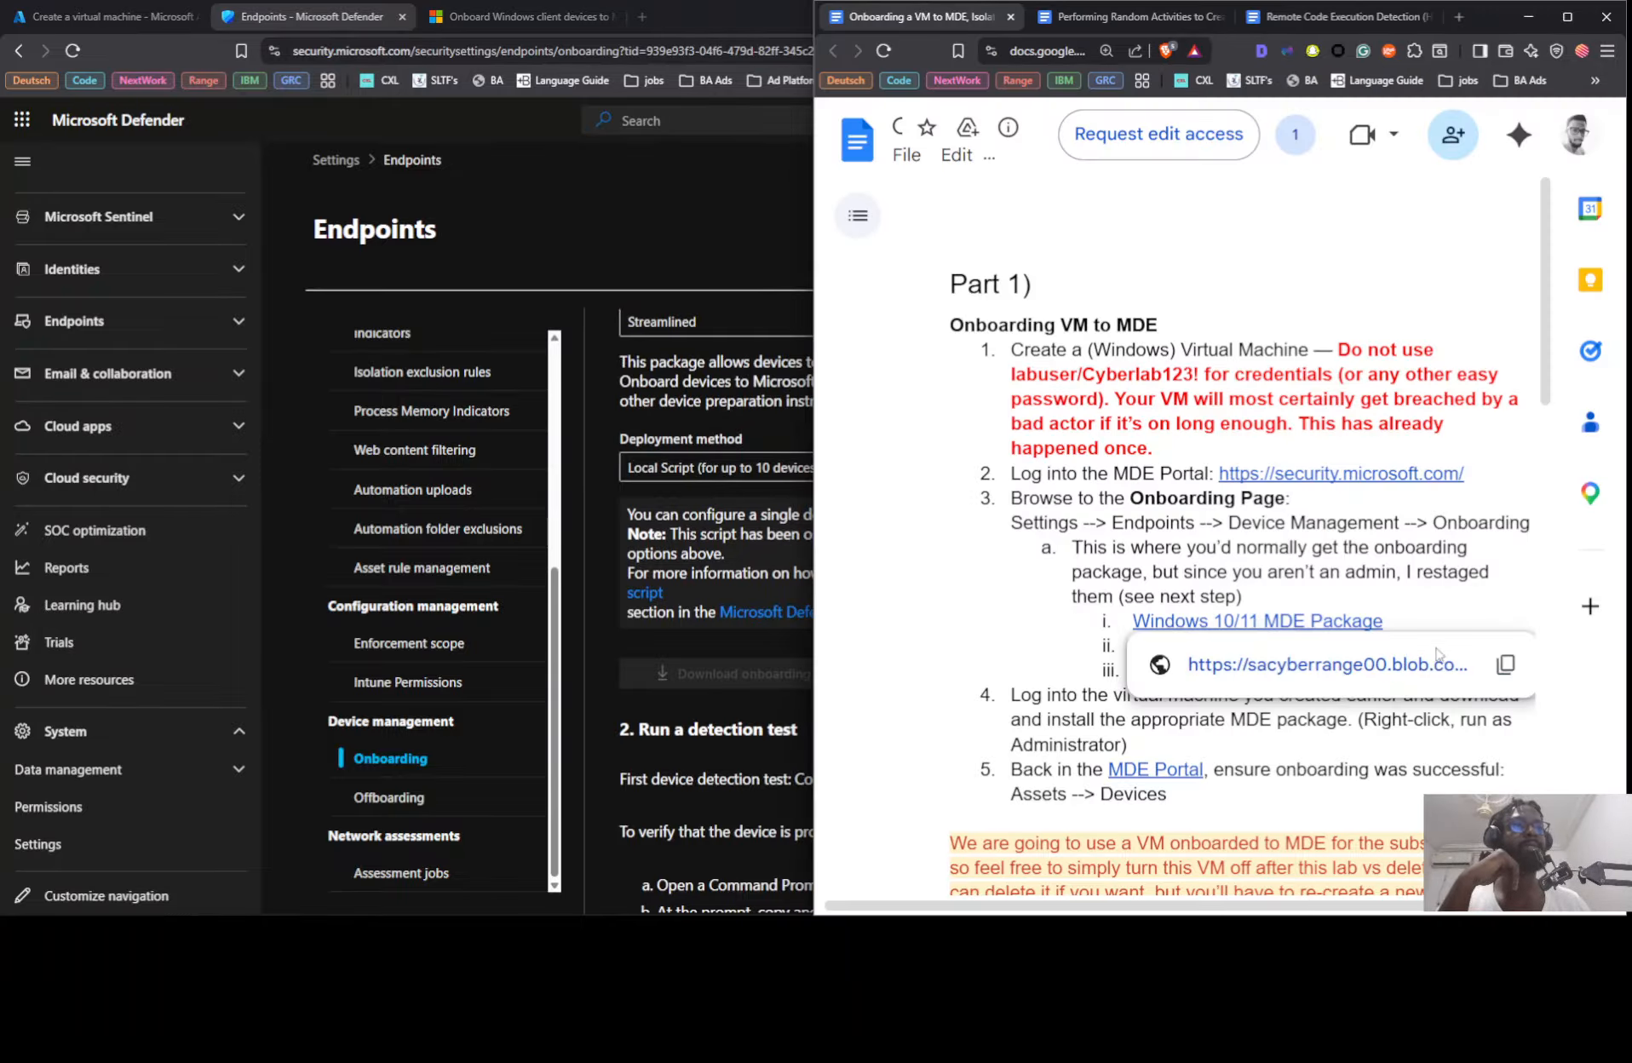
pyautogui.click(1505, 664)
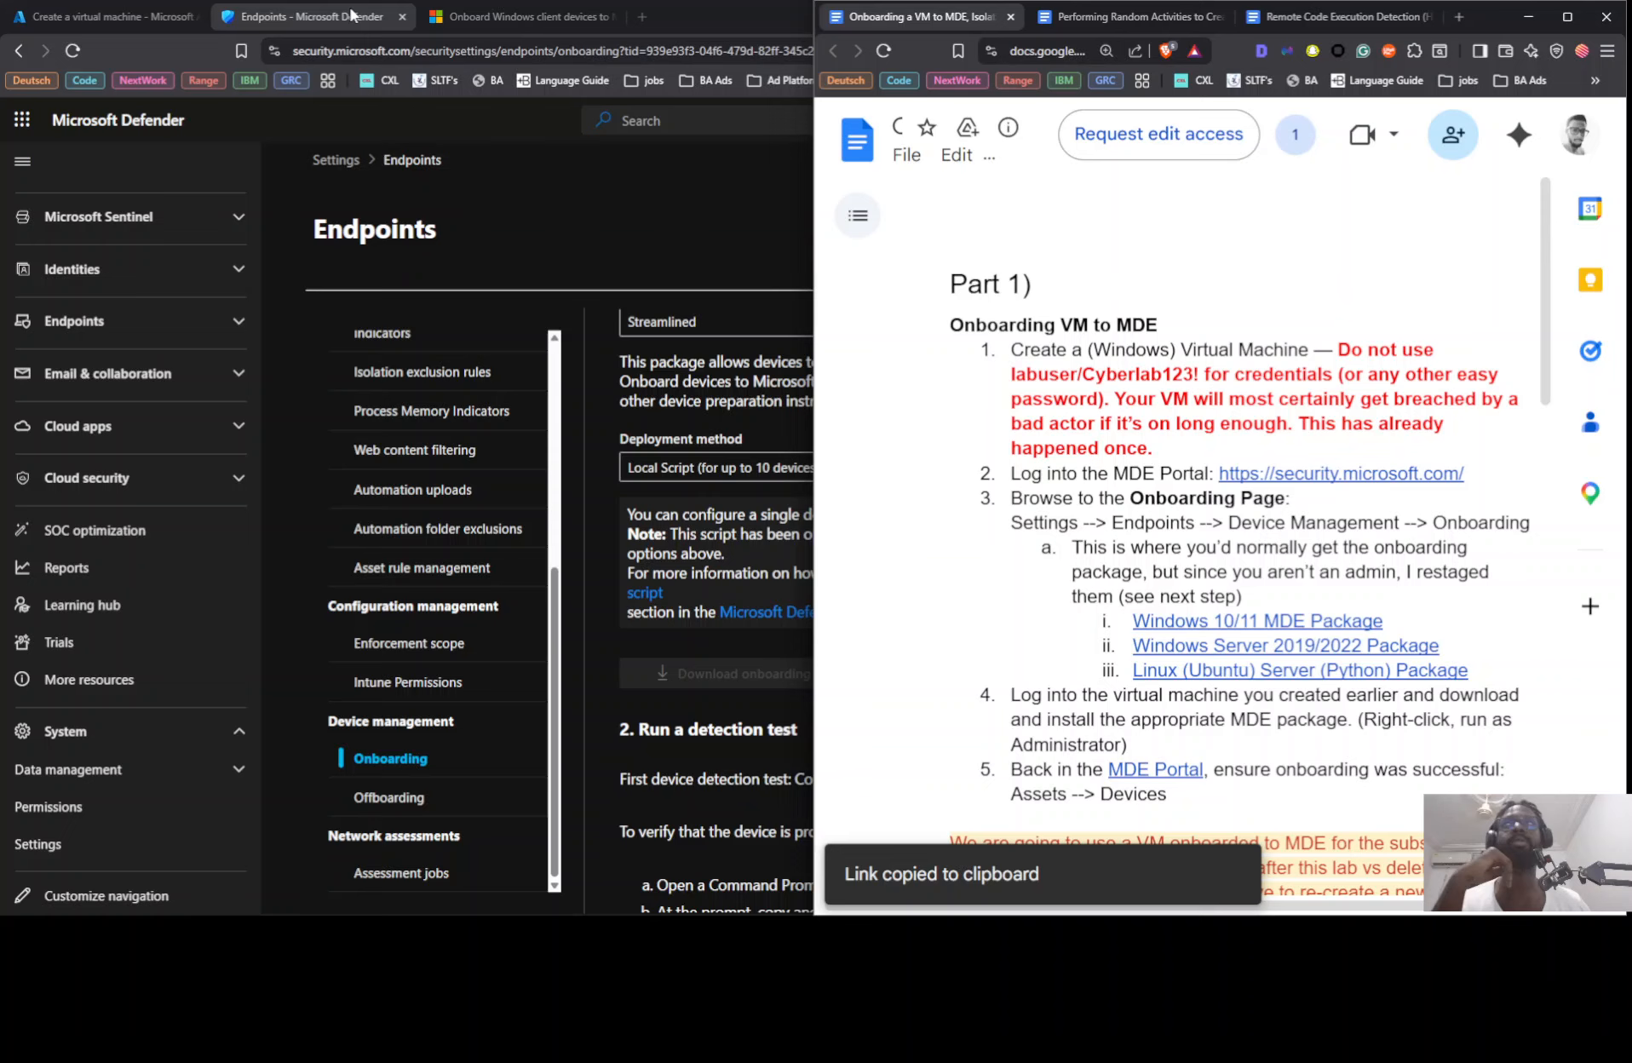
# Step: Return to the validated virtual machine in Azure and start its creation
pyautogui.click(120, 16)
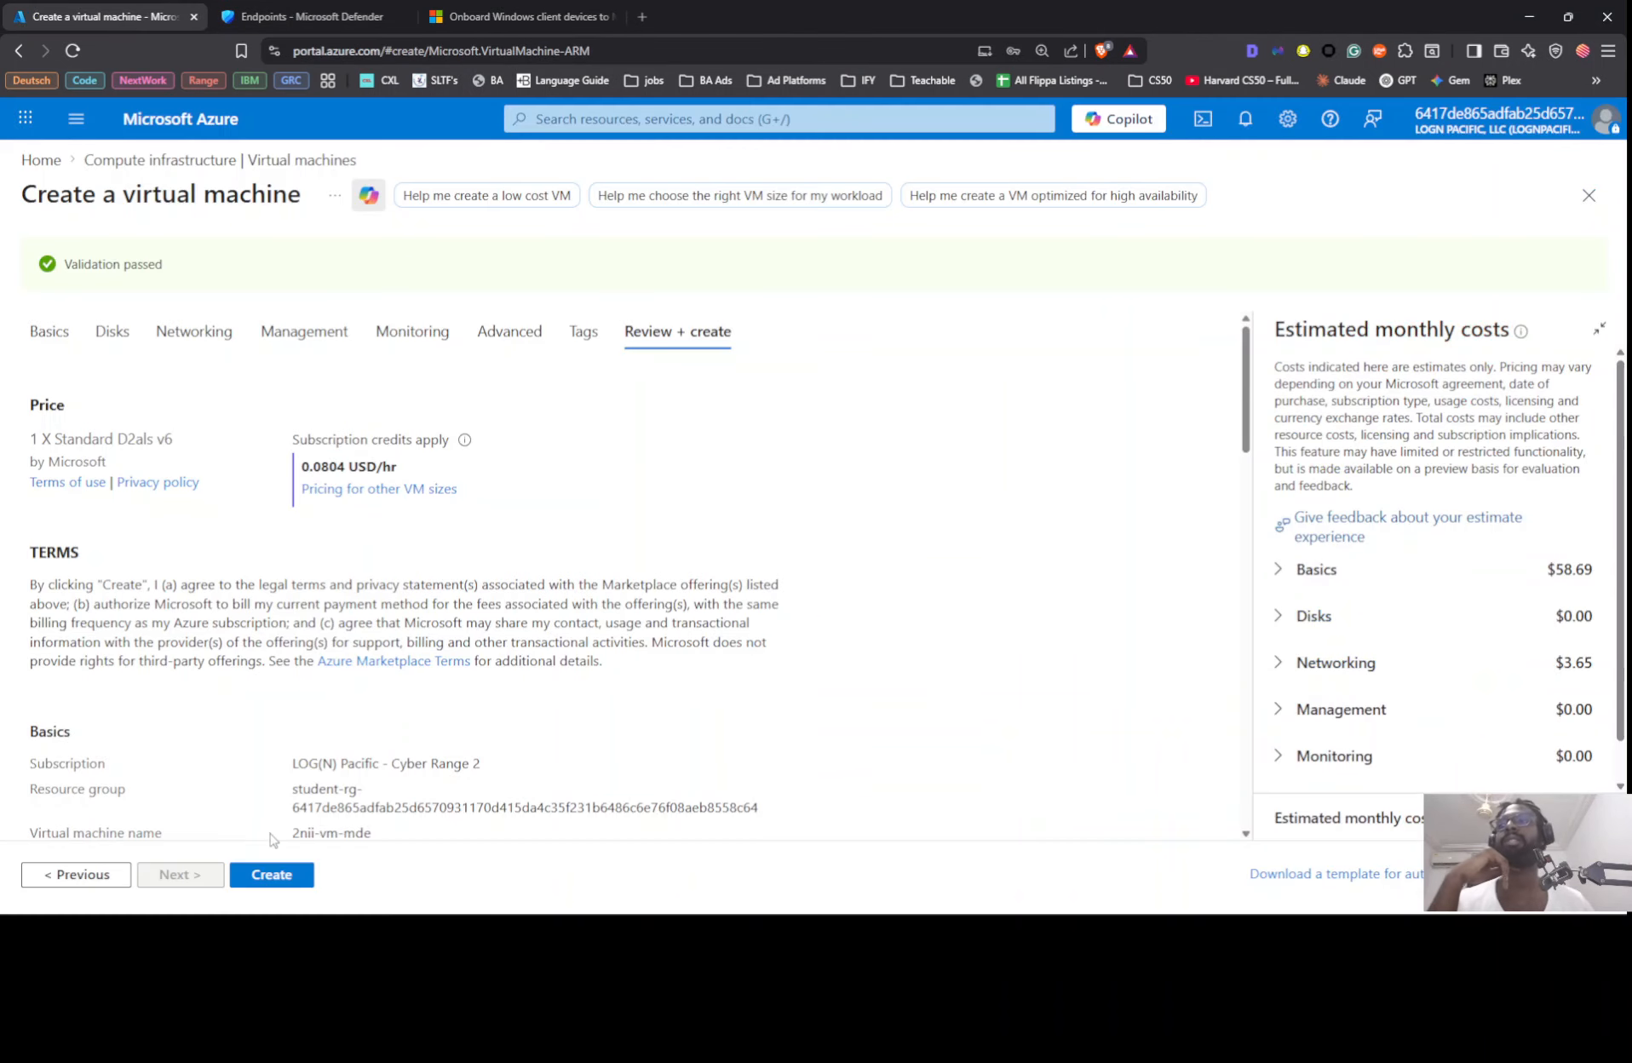
pyautogui.click(271, 873)
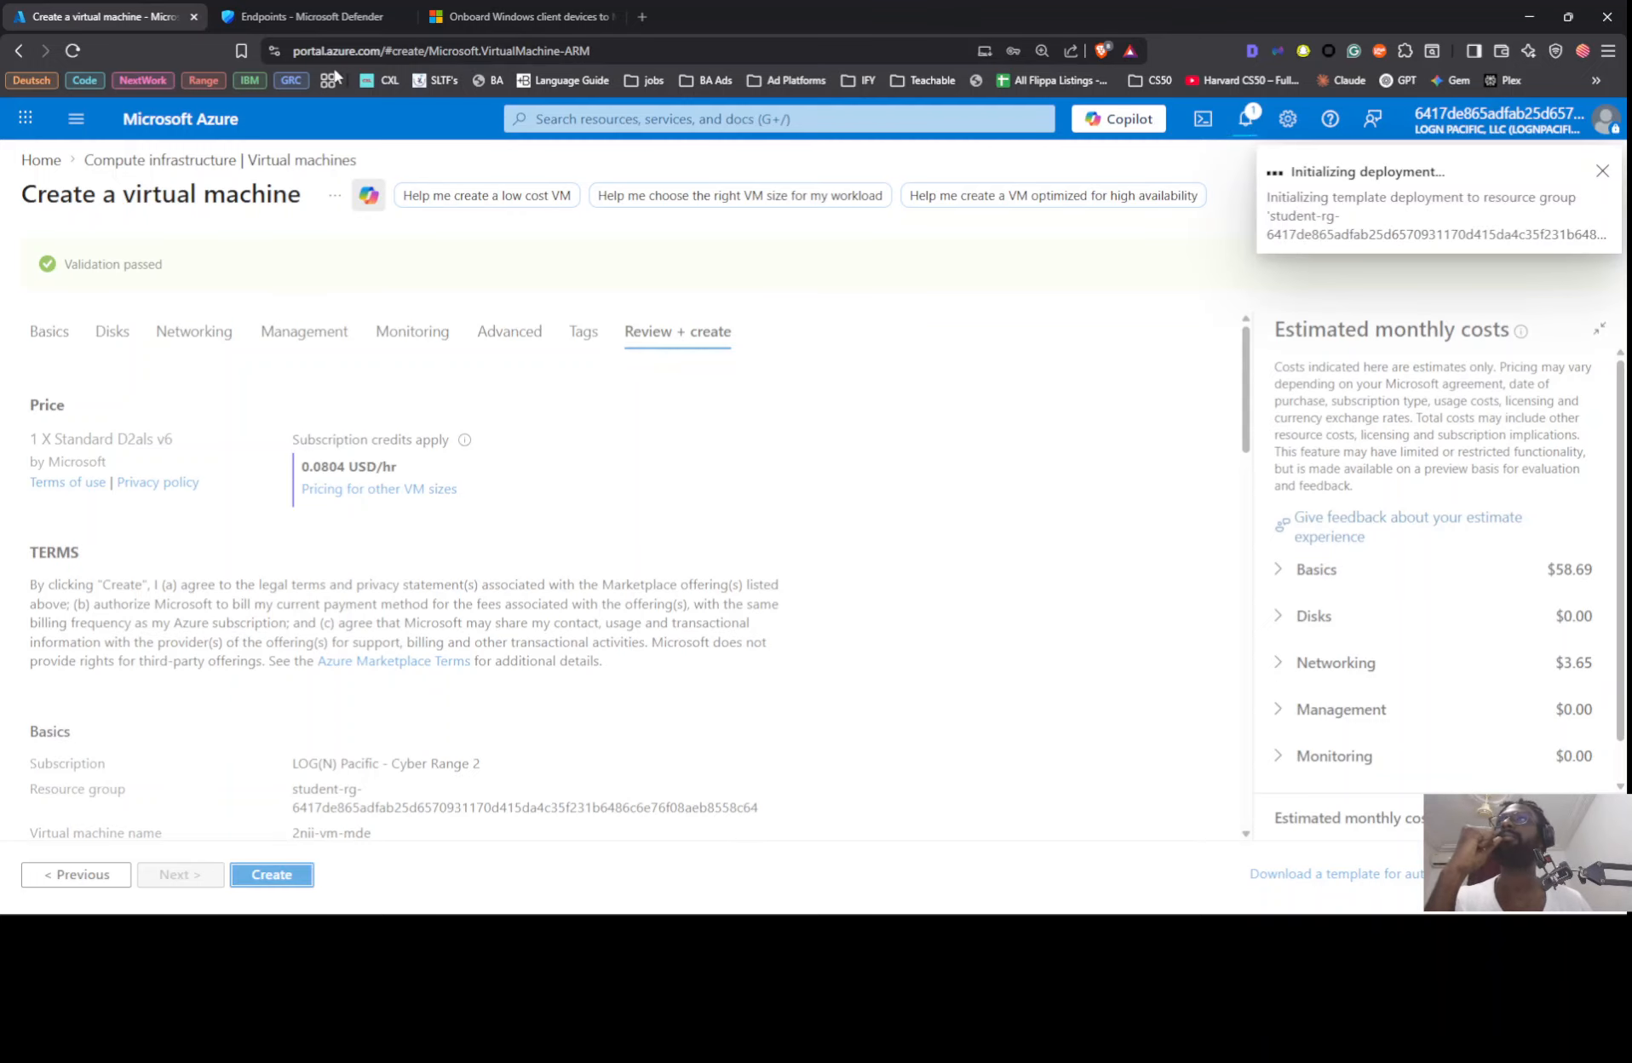
# Step: Go back to the Defender portal's onboarding page and dismiss all notifications
pyautogui.click(300, 17)
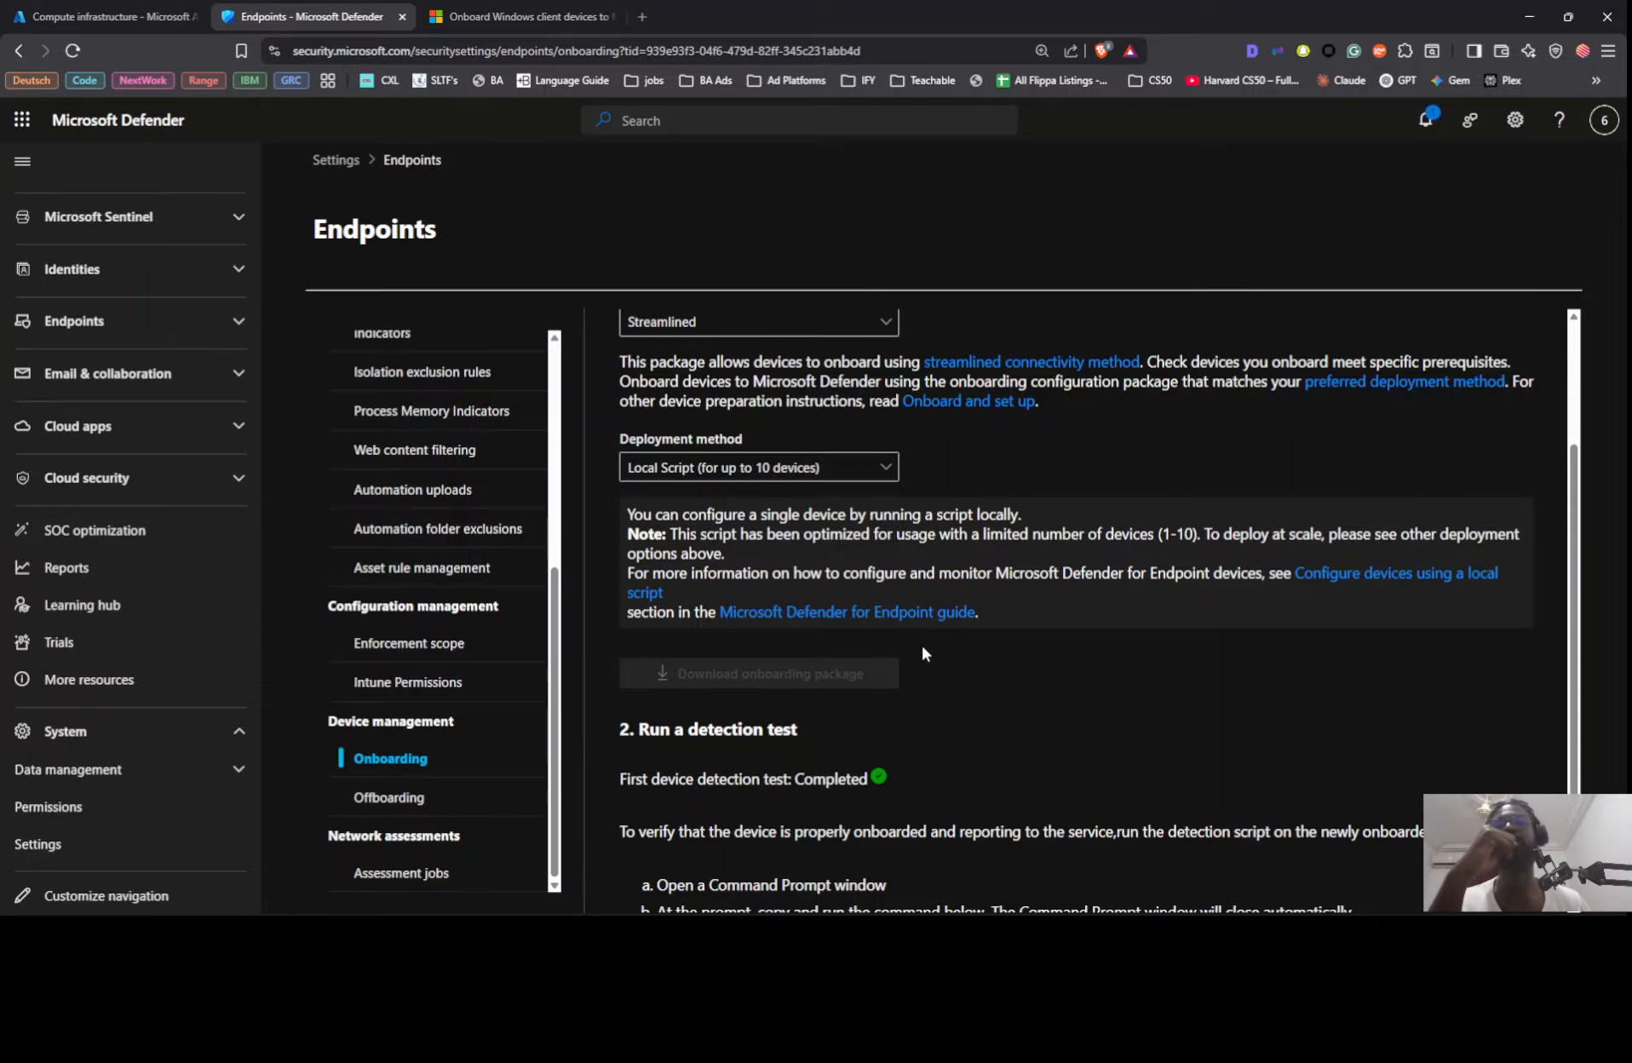
pyautogui.scroll(3, 922, 649)
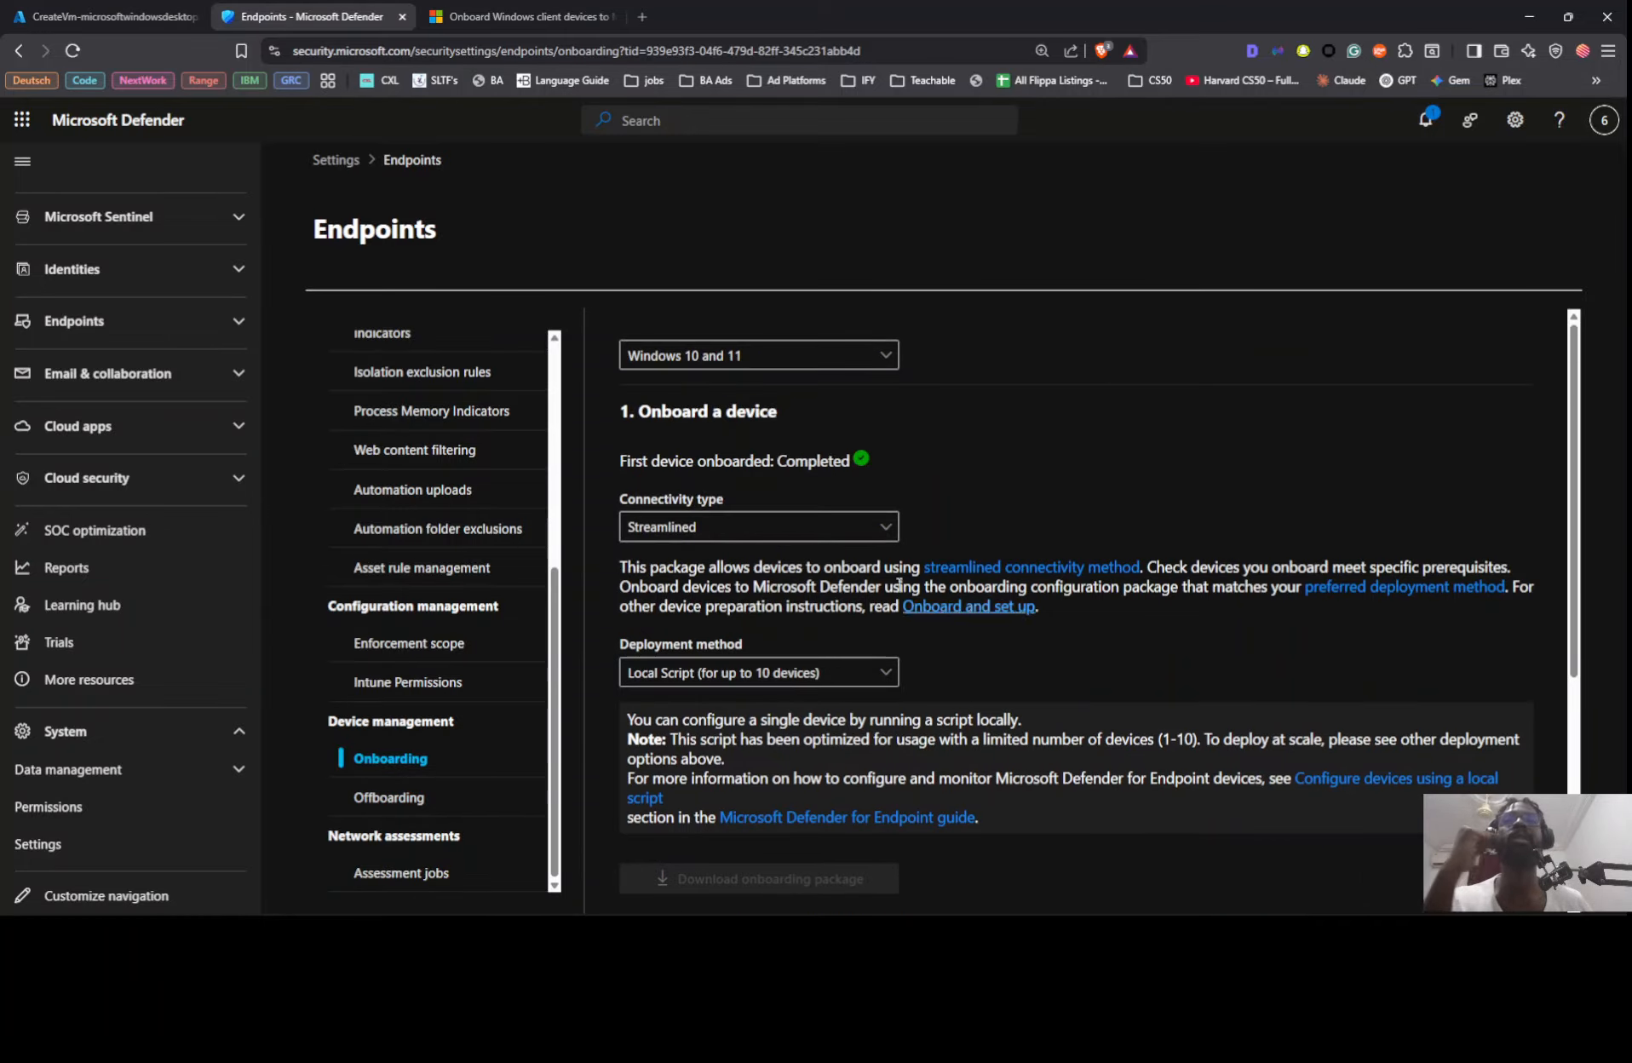
pyautogui.click(1428, 120)
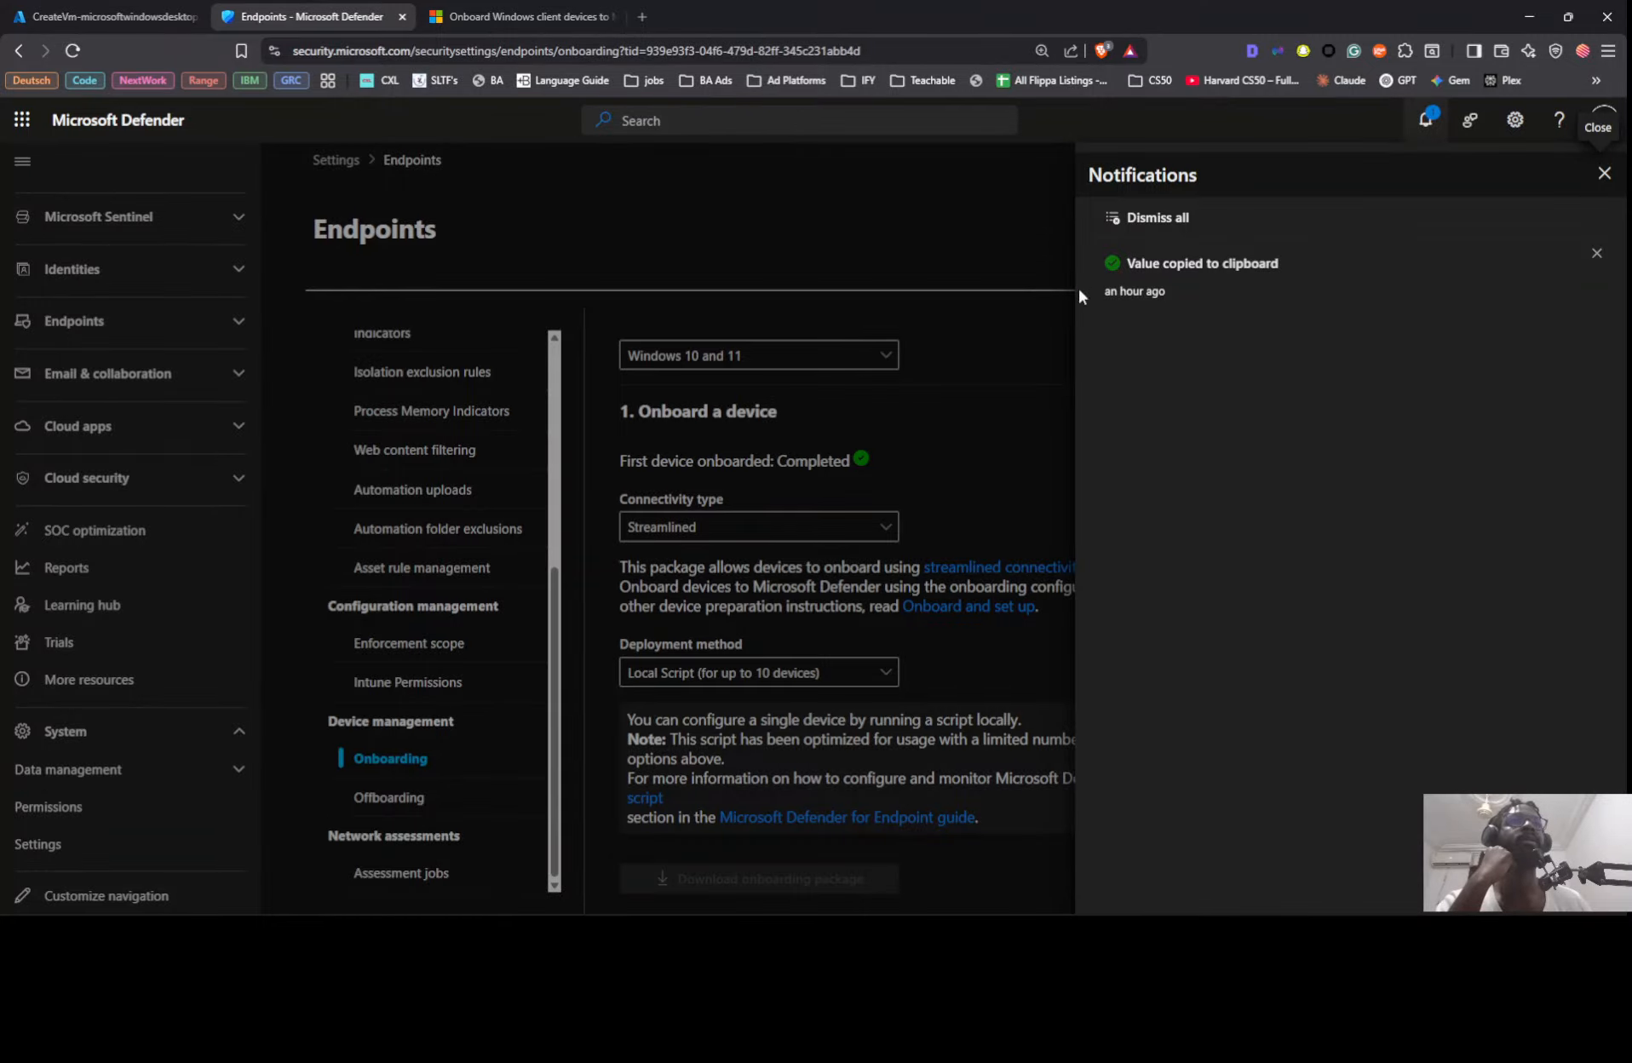
pyautogui.click(1174, 223)
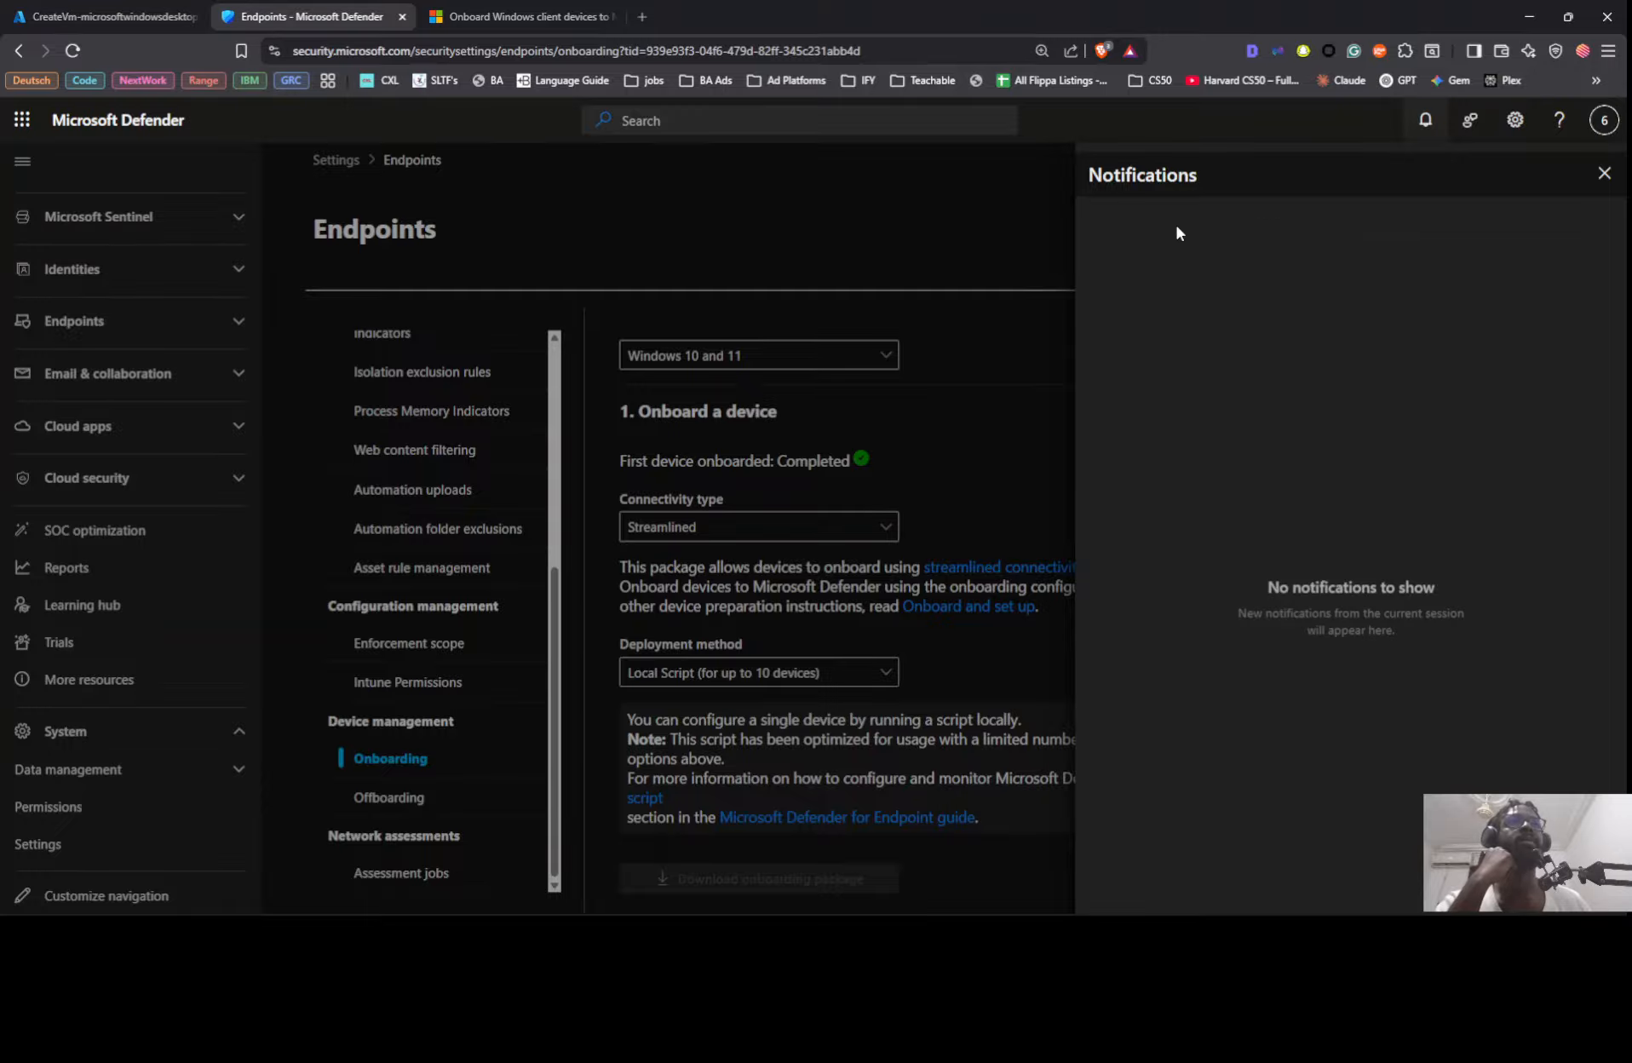
pyautogui.click(1603, 173)
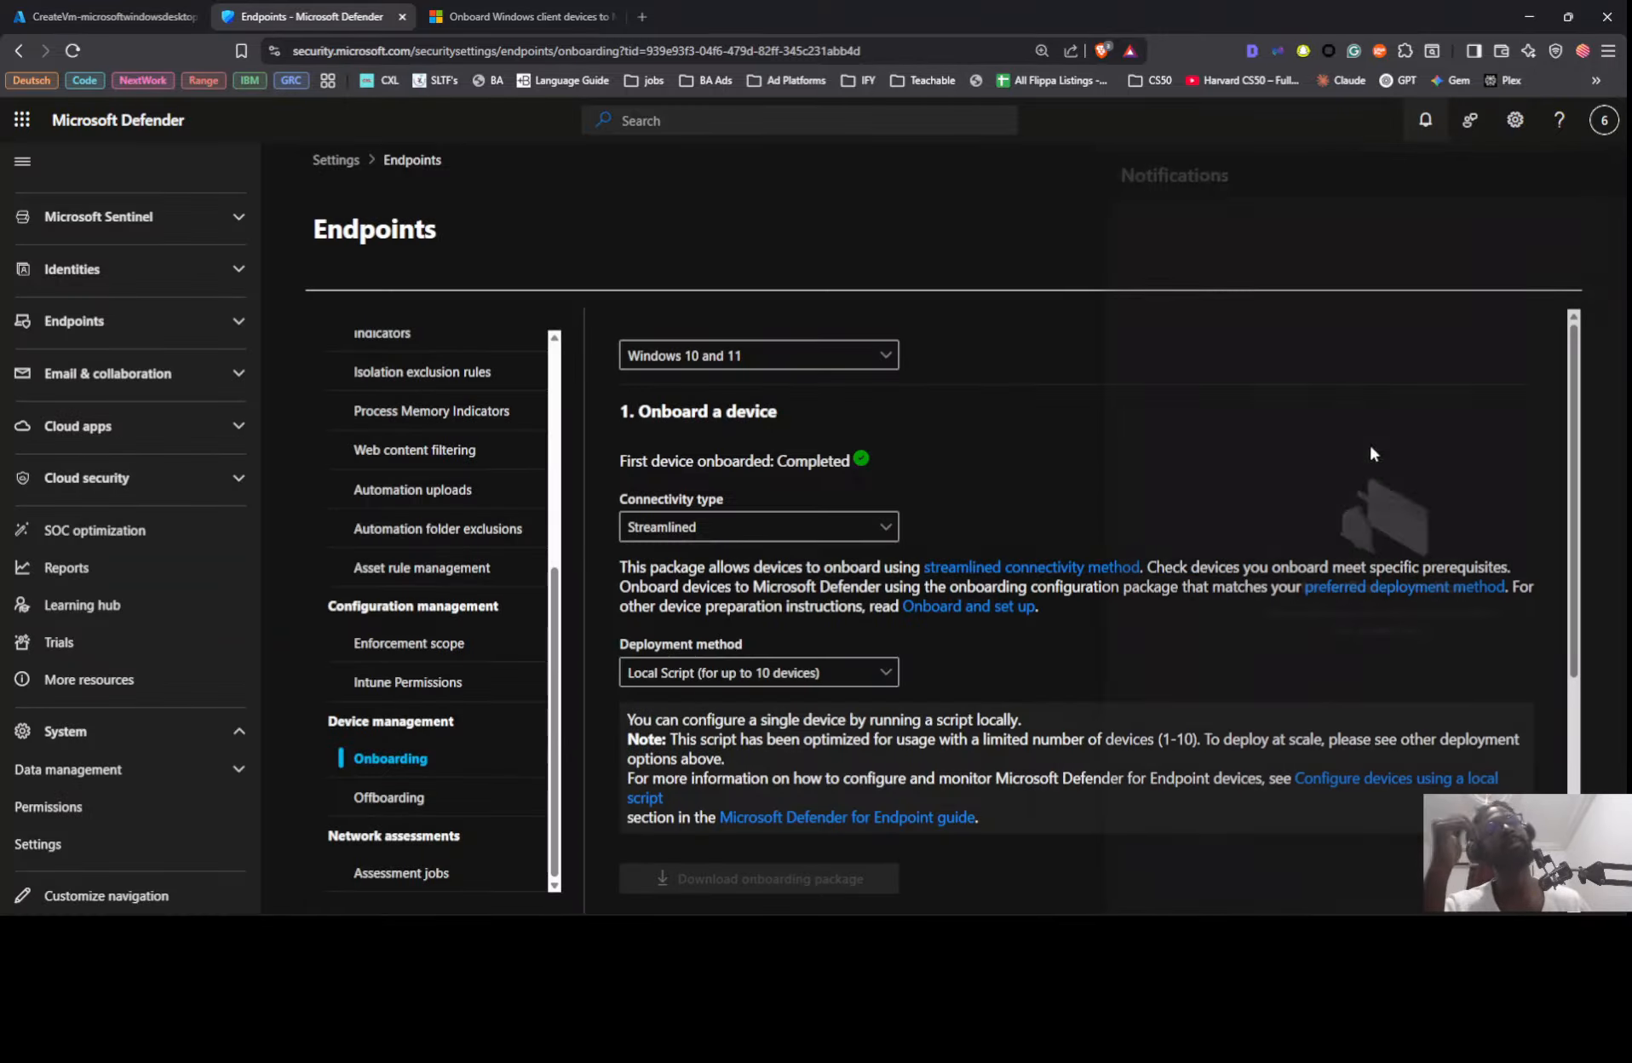
# Step: Close the Microsoft Learn article on onboarding Windows client devices and return to the Azure deployment overview
pyautogui.click(516, 20)
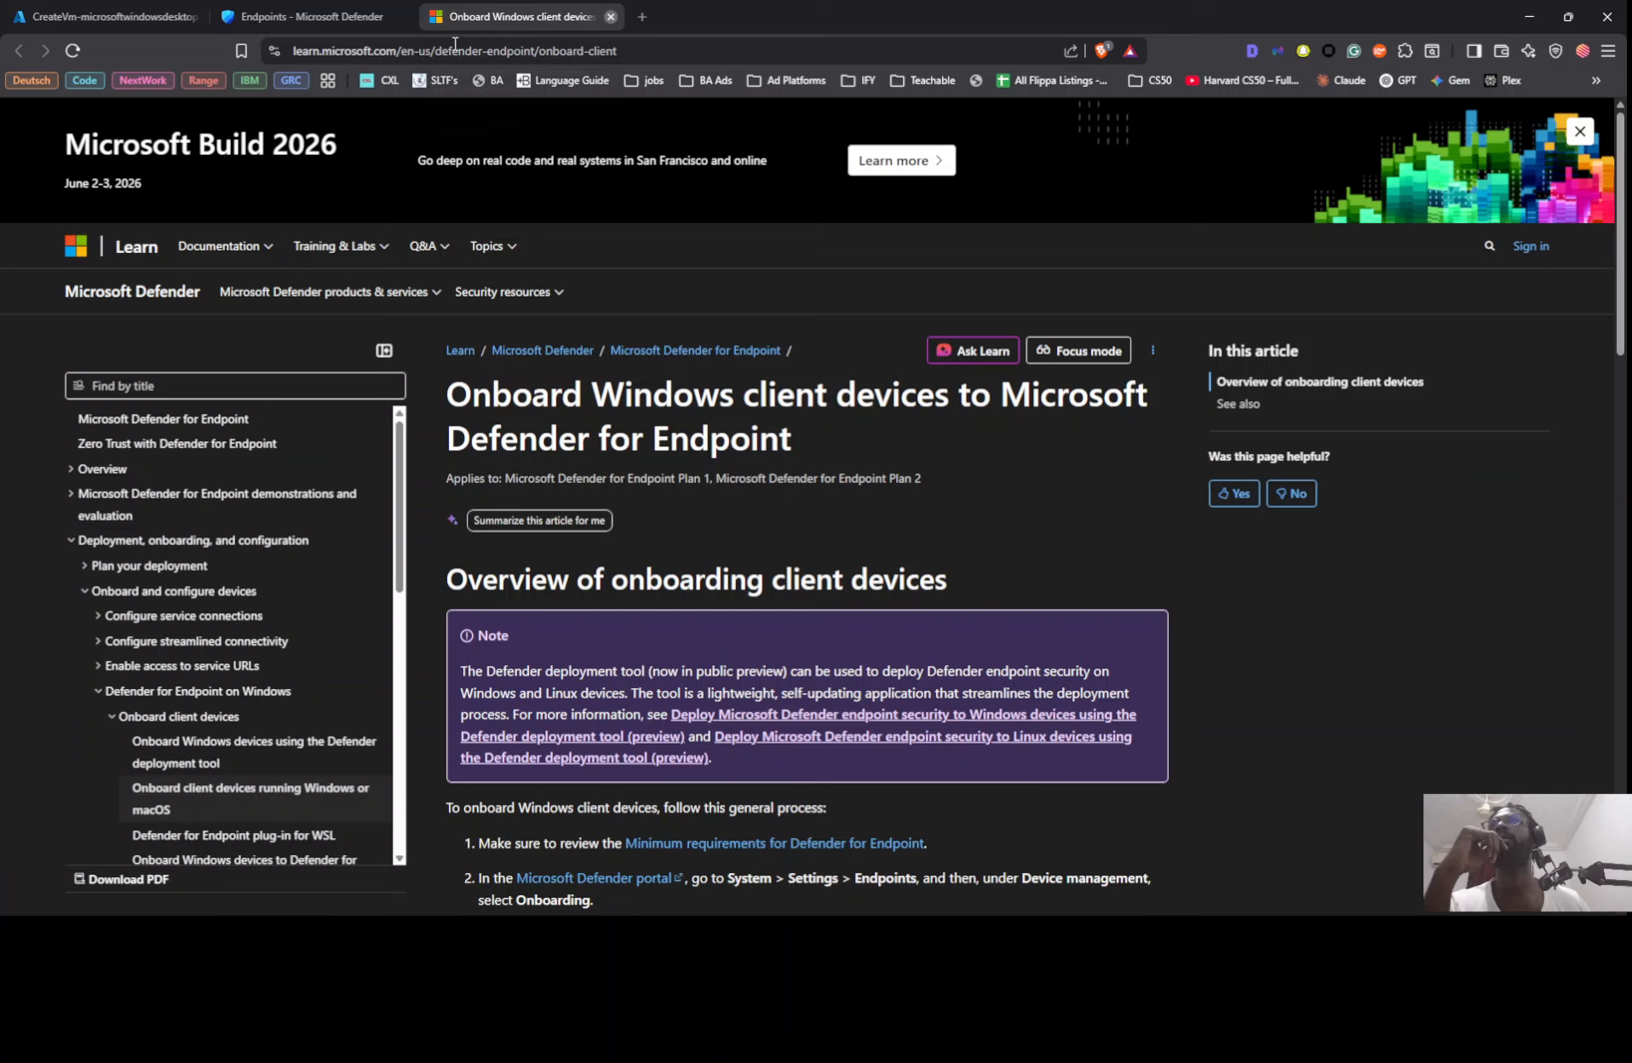
pyautogui.click(608, 17)
pyautogui.click(143, 24)
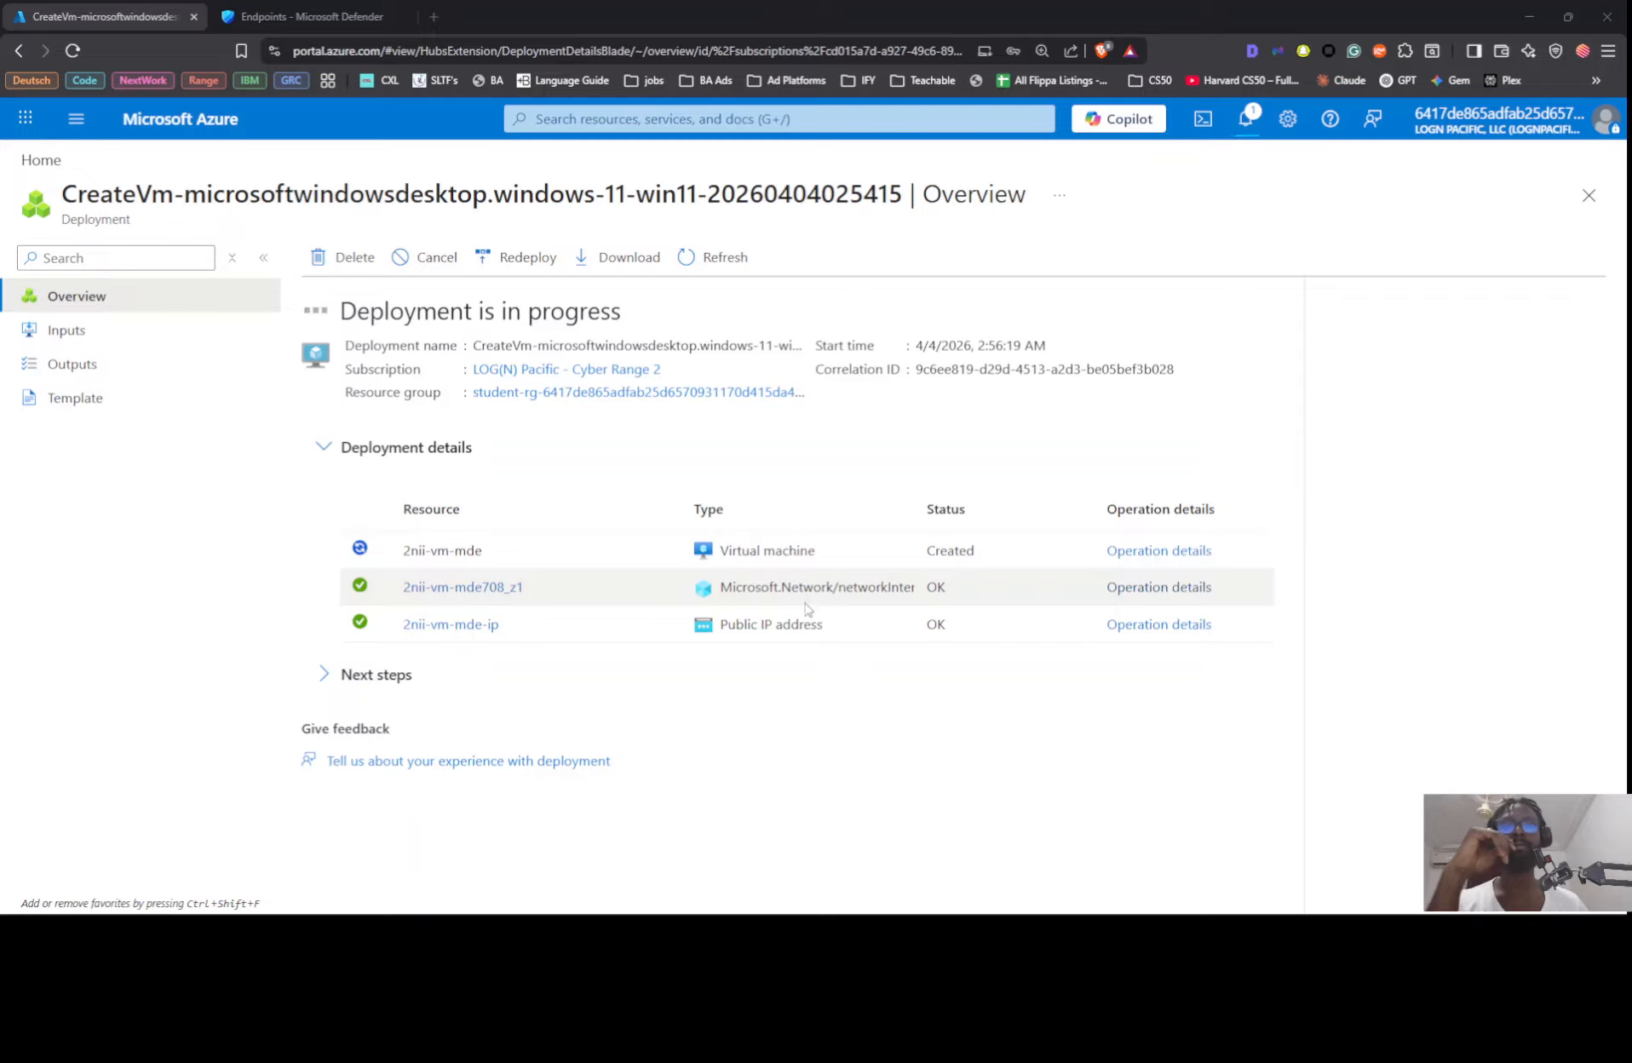
# Step: Read the lab instructions on verifying onboarding, isolating a VM and creating an investigation package
pyautogui.hotkey('alt', 'Tab')
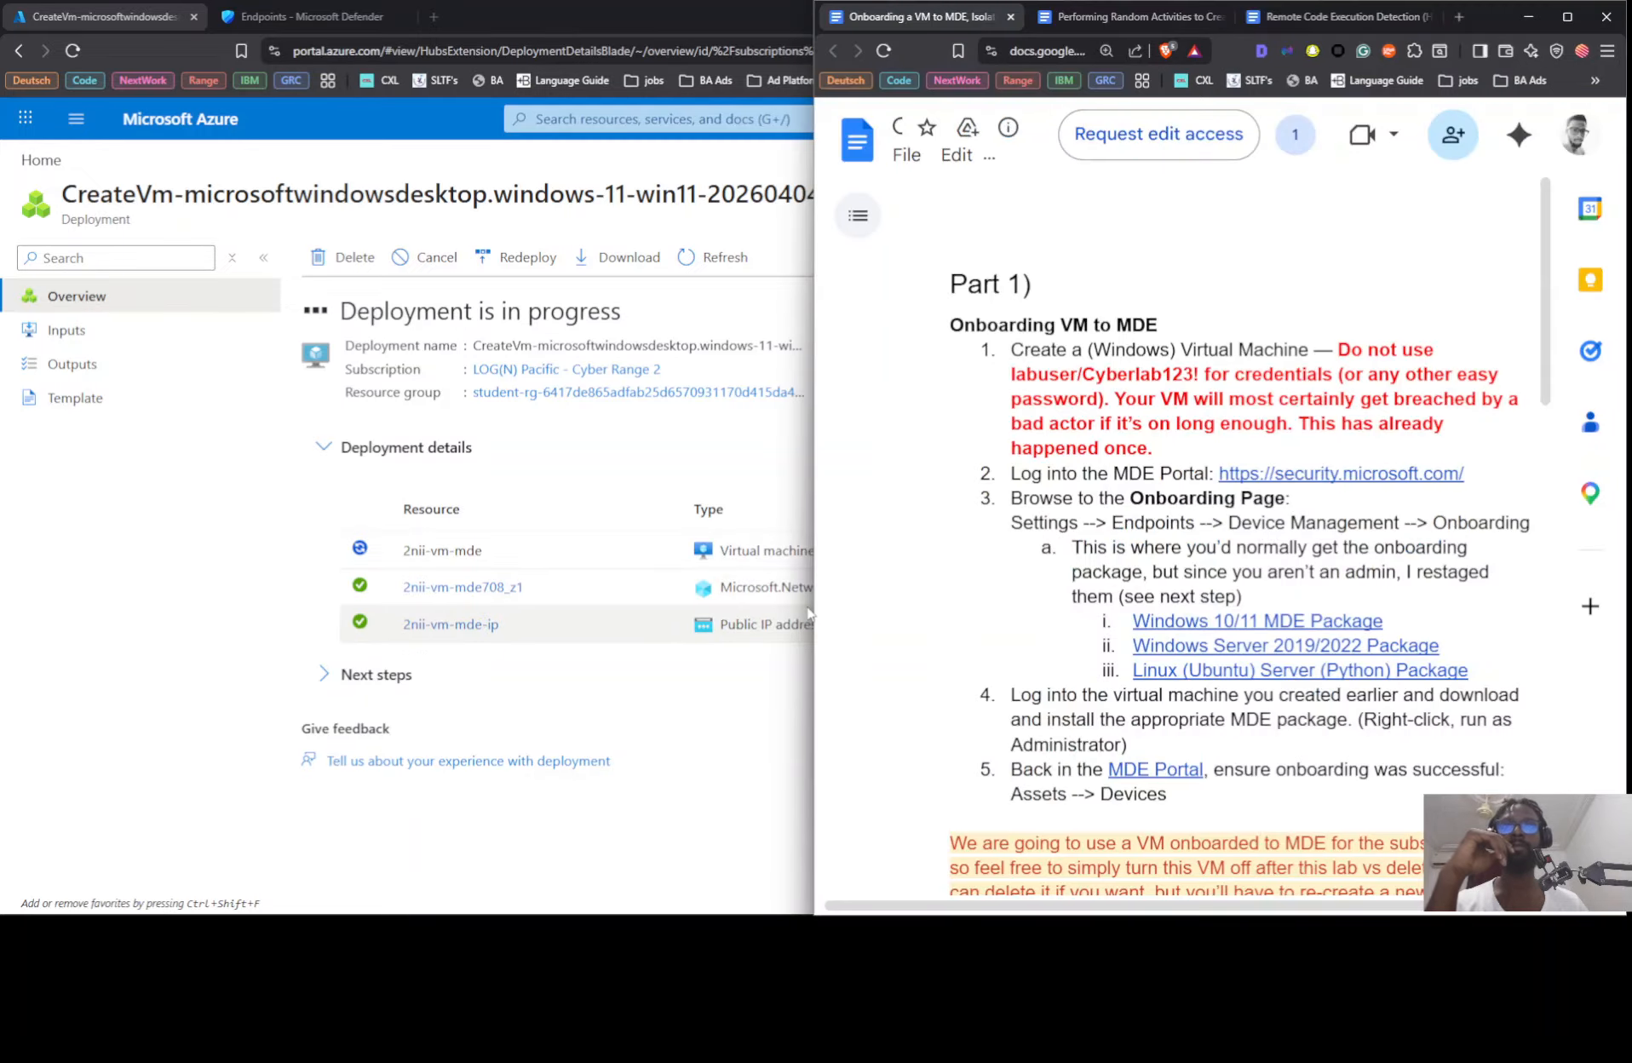
pyautogui.scroll(-3, 1096, 503)
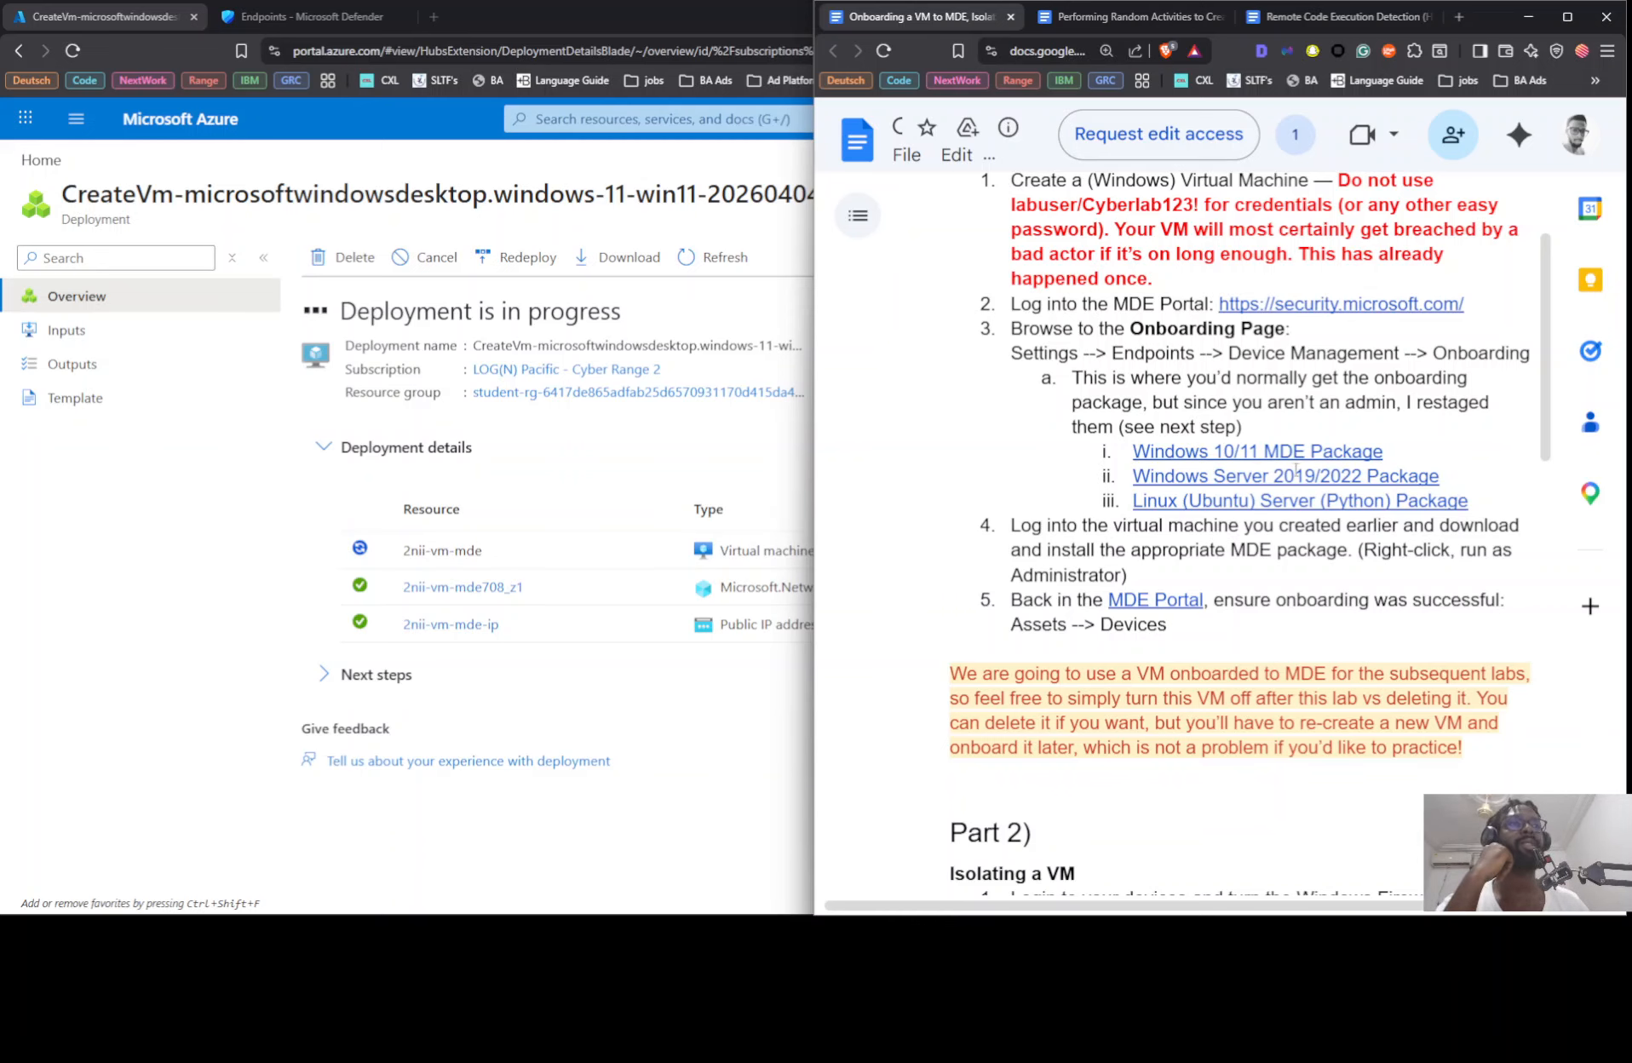
pyautogui.scroll(-3, 1065, 604)
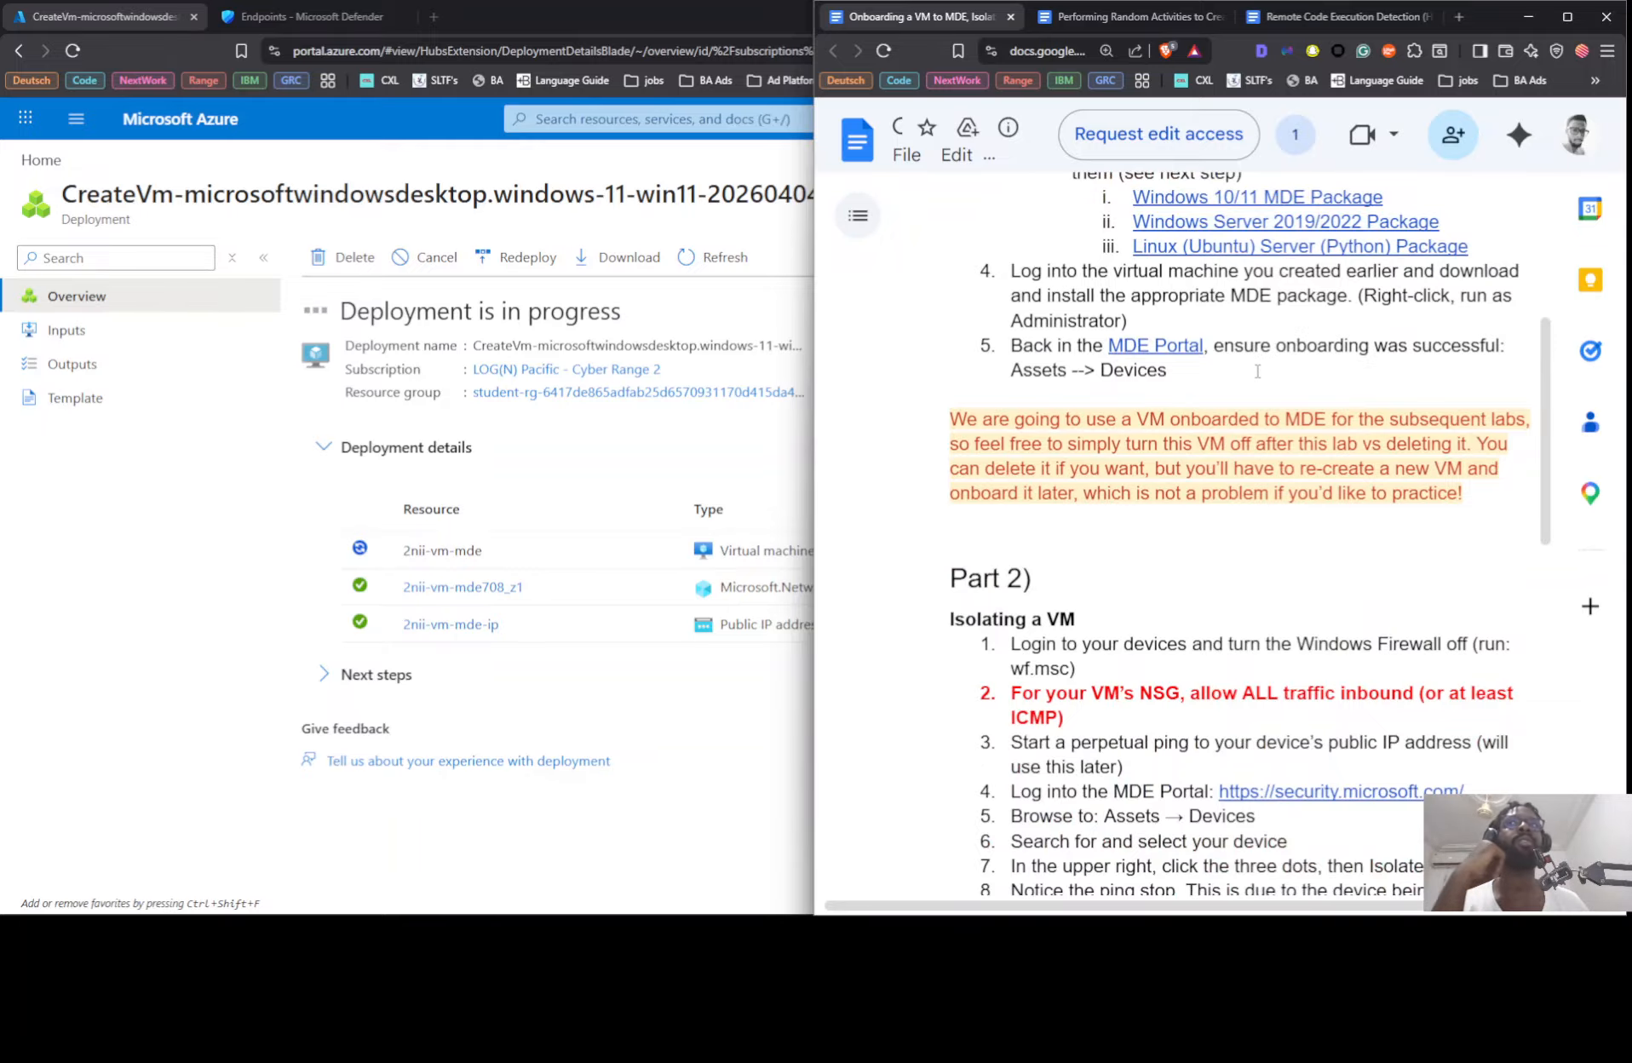
pyautogui.scroll(-5, 1257, 371)
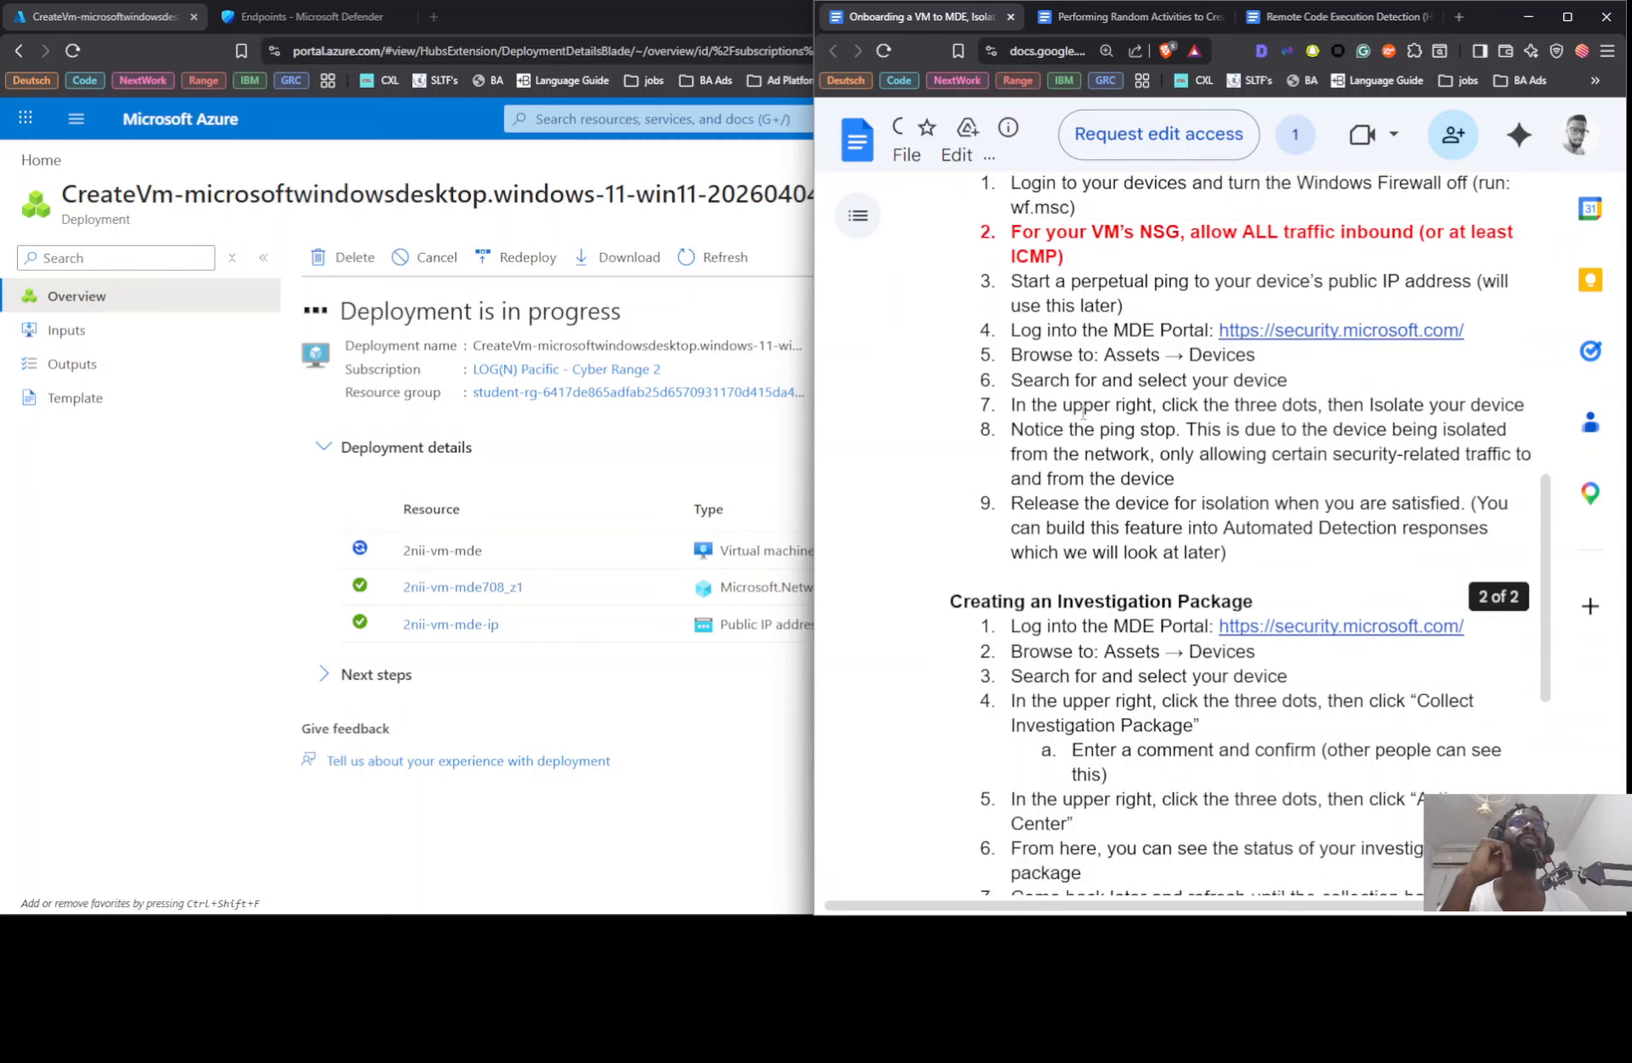
pyautogui.scroll(2, 1064, 383)
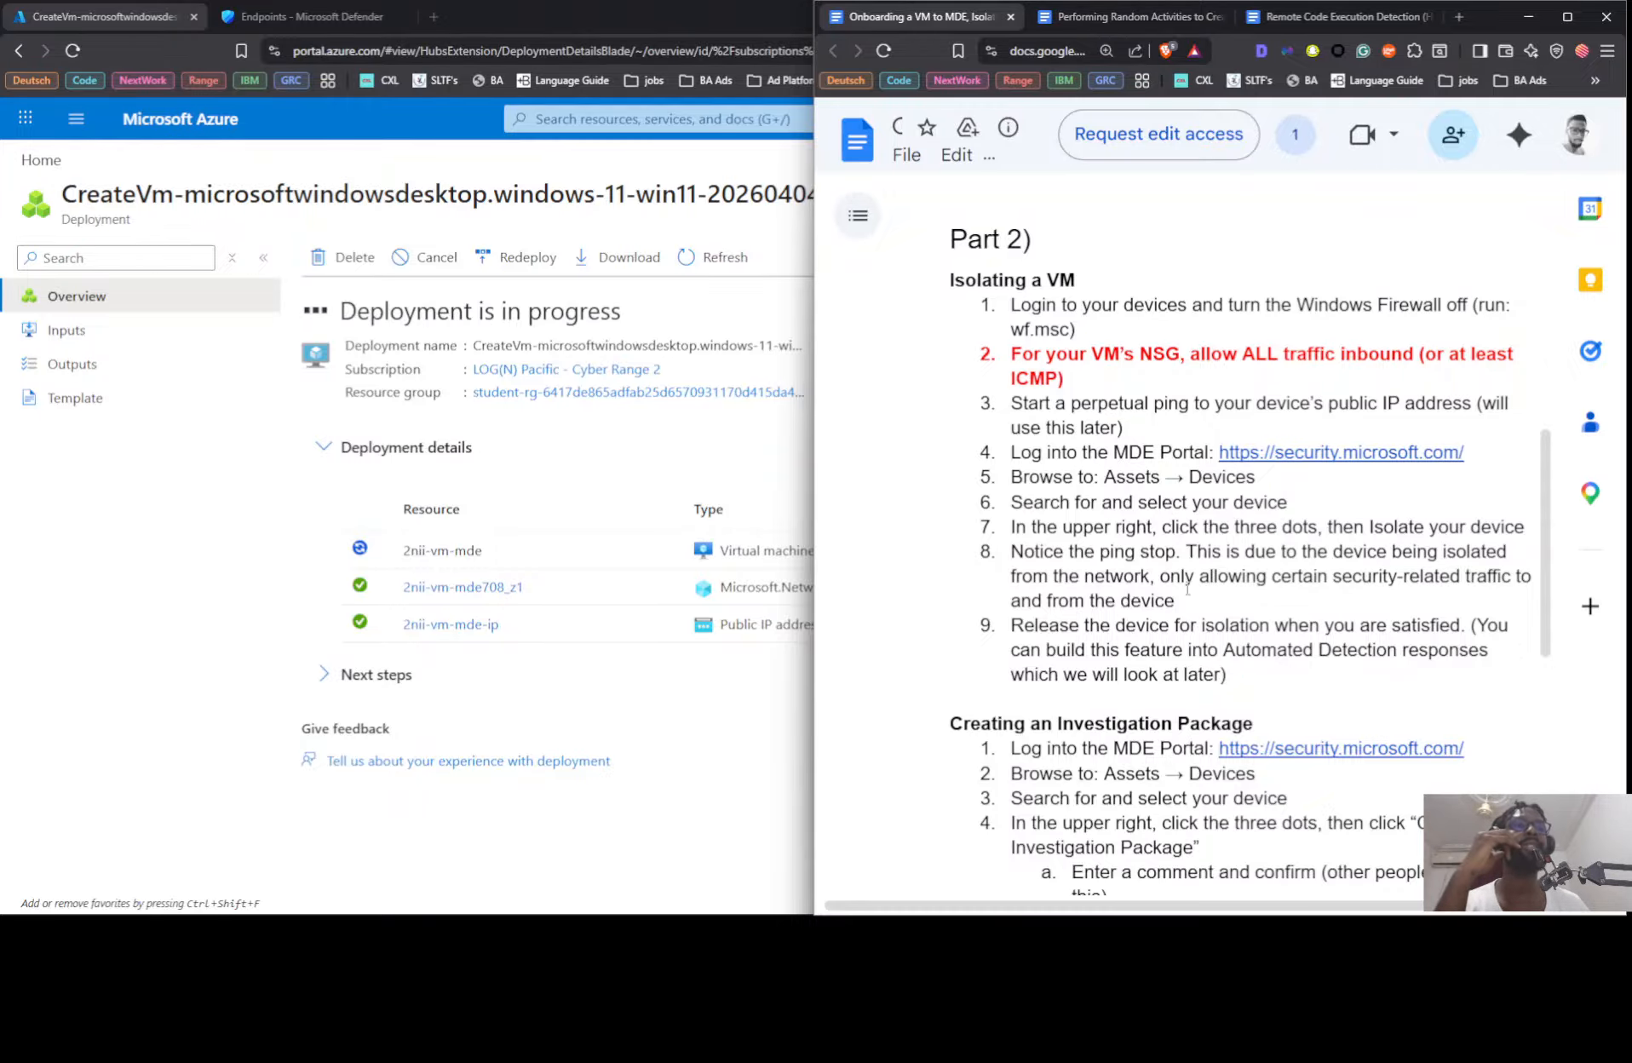
pyautogui.scroll(-3, 1217, 508)
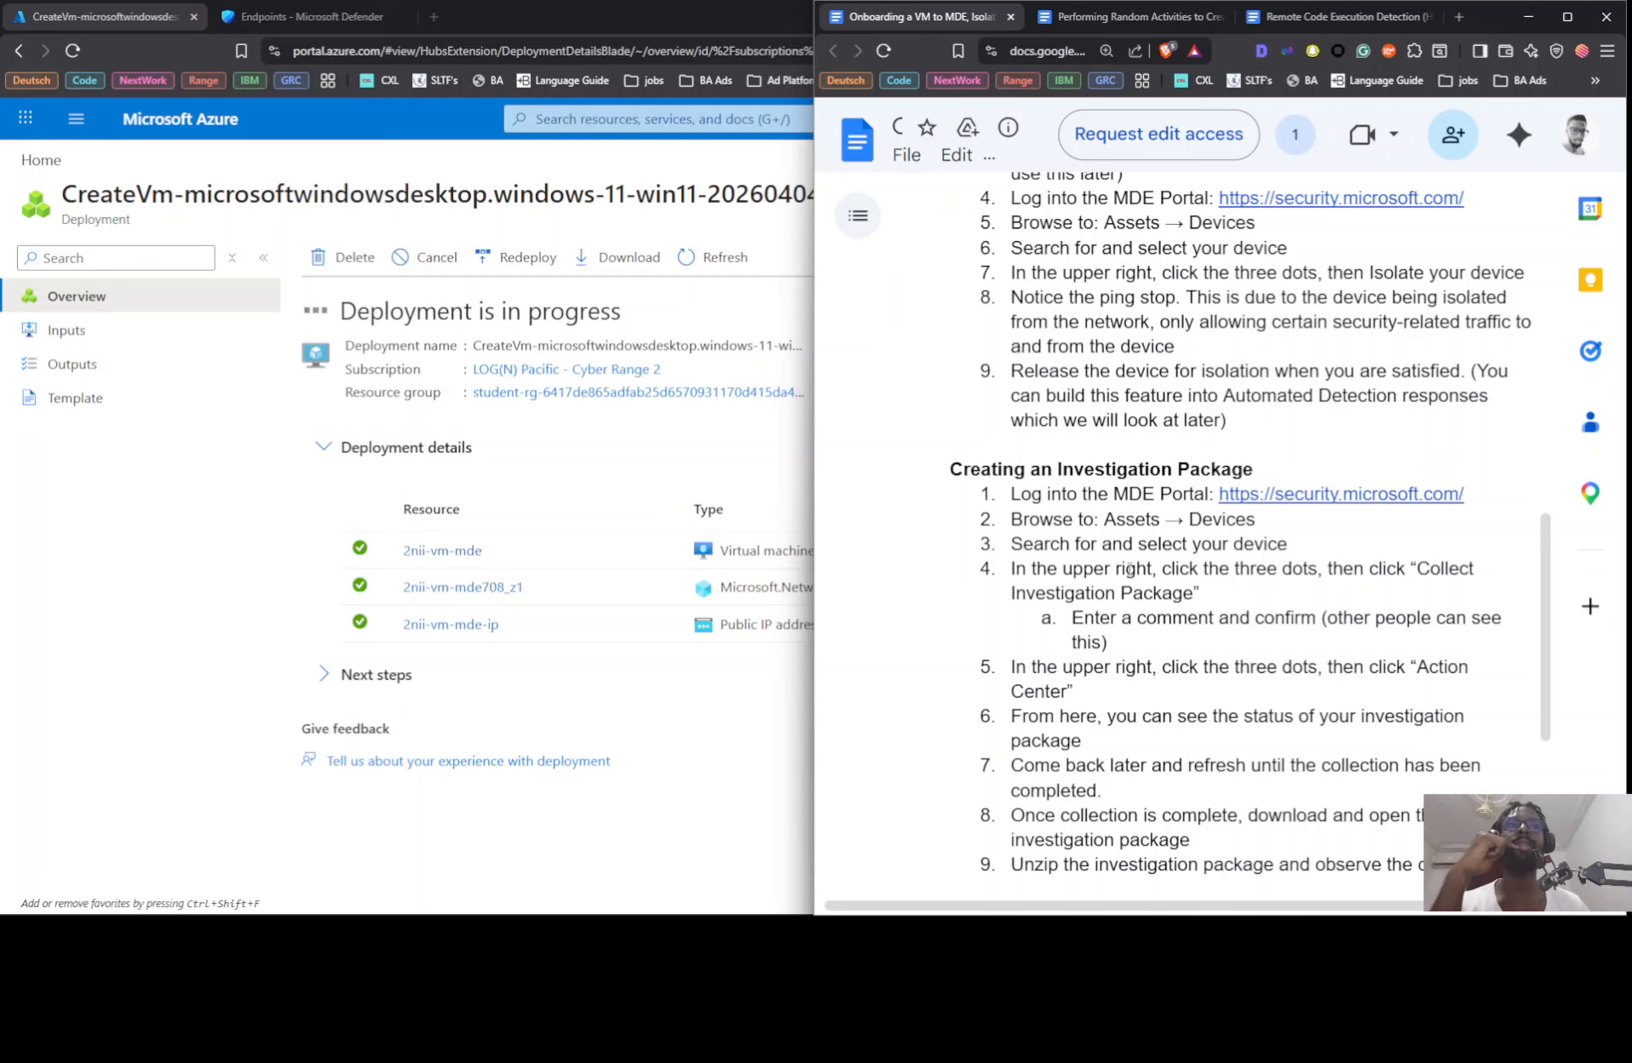
# Step: Read the rest of the investigation package instructions and open the newly deployed 2nii-vm-mde resource
pyautogui.scroll(-2, 1124, 566)
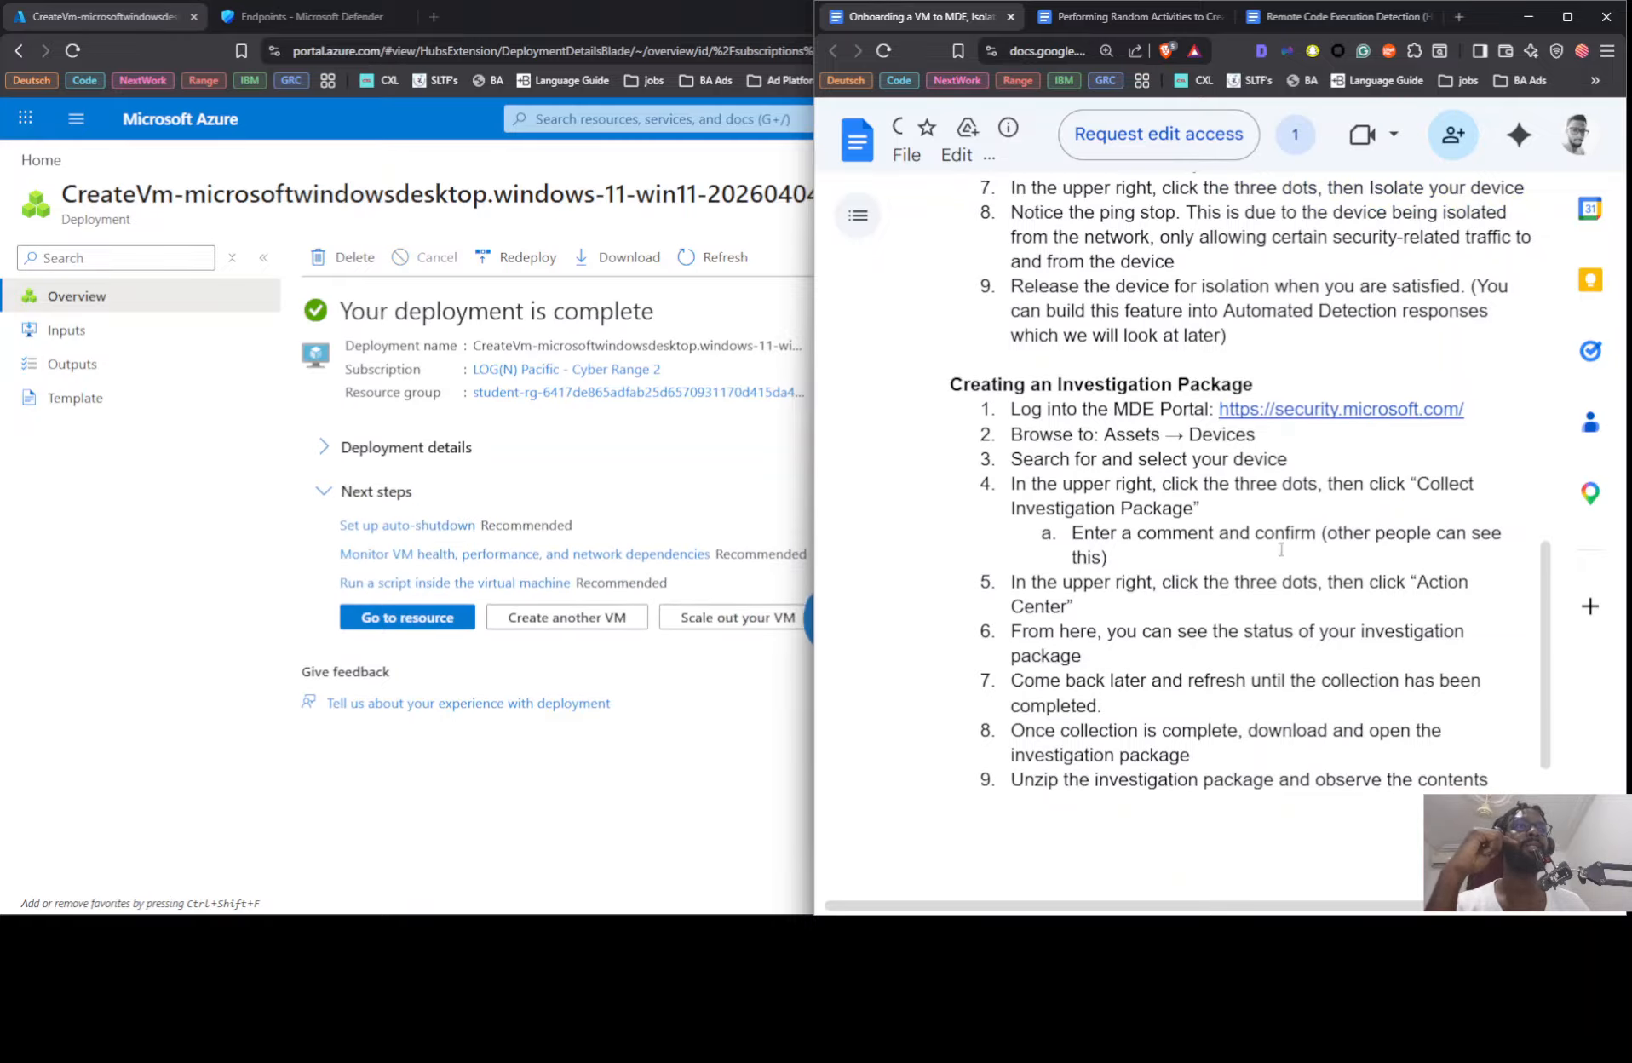
pyautogui.scroll(-2, 1157, 634)
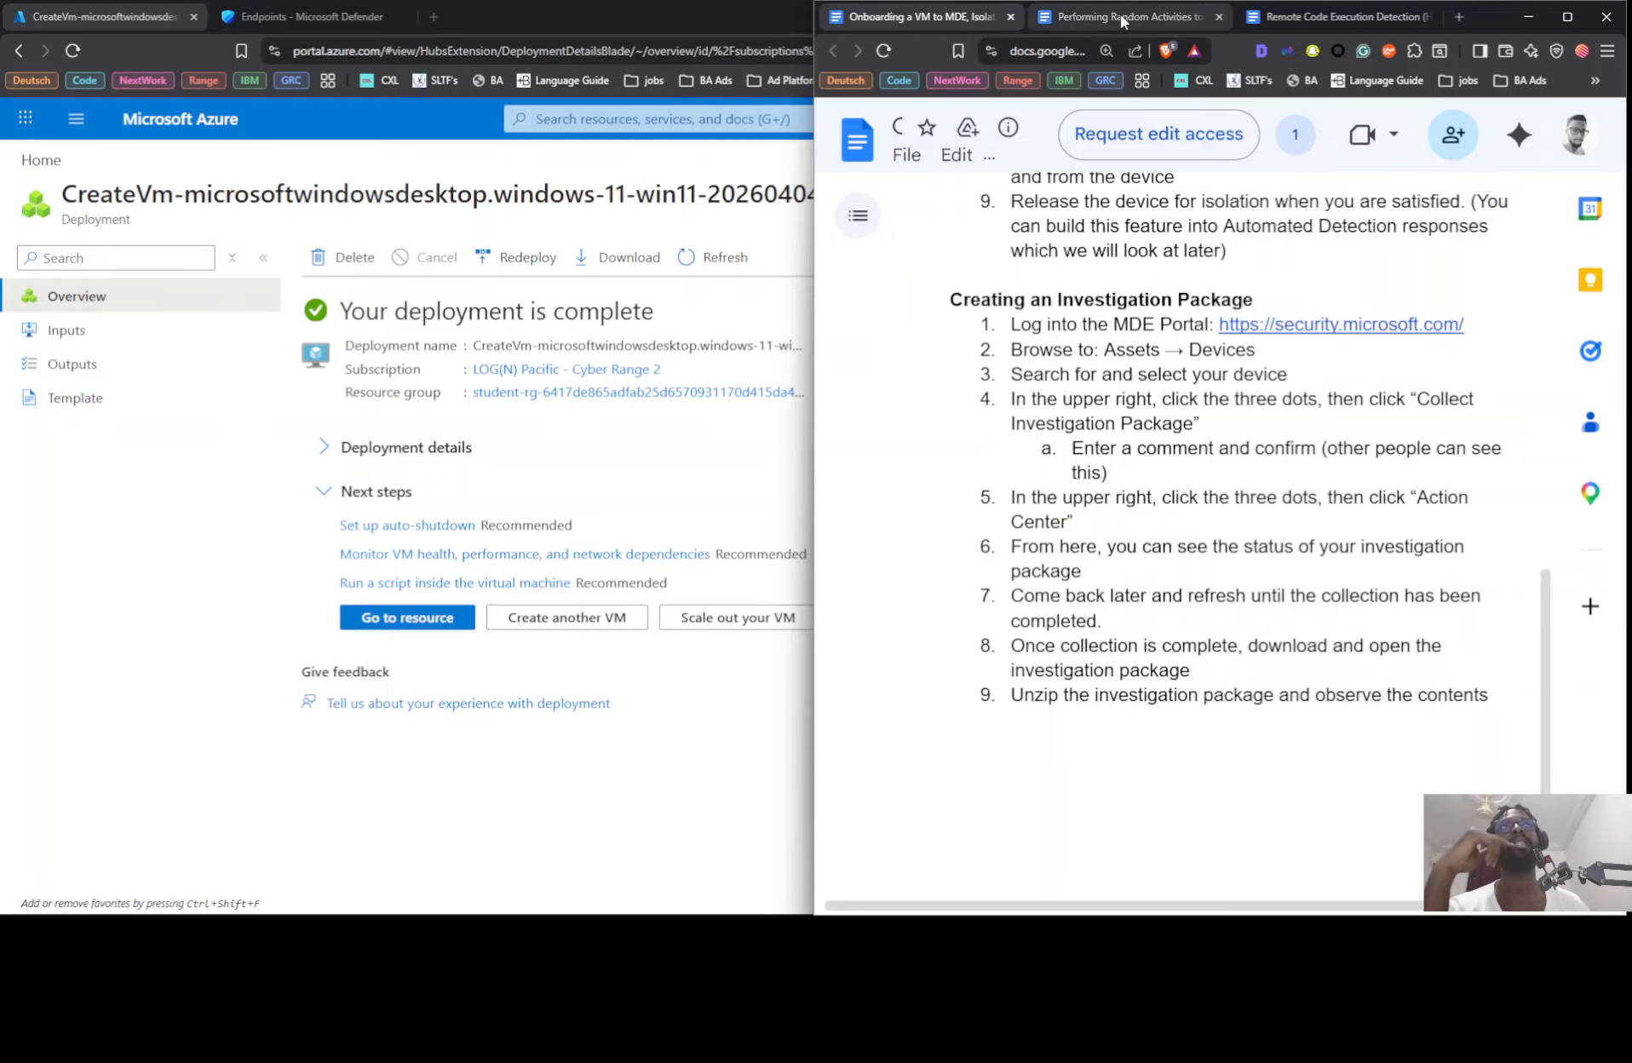
pyautogui.click(430, 621)
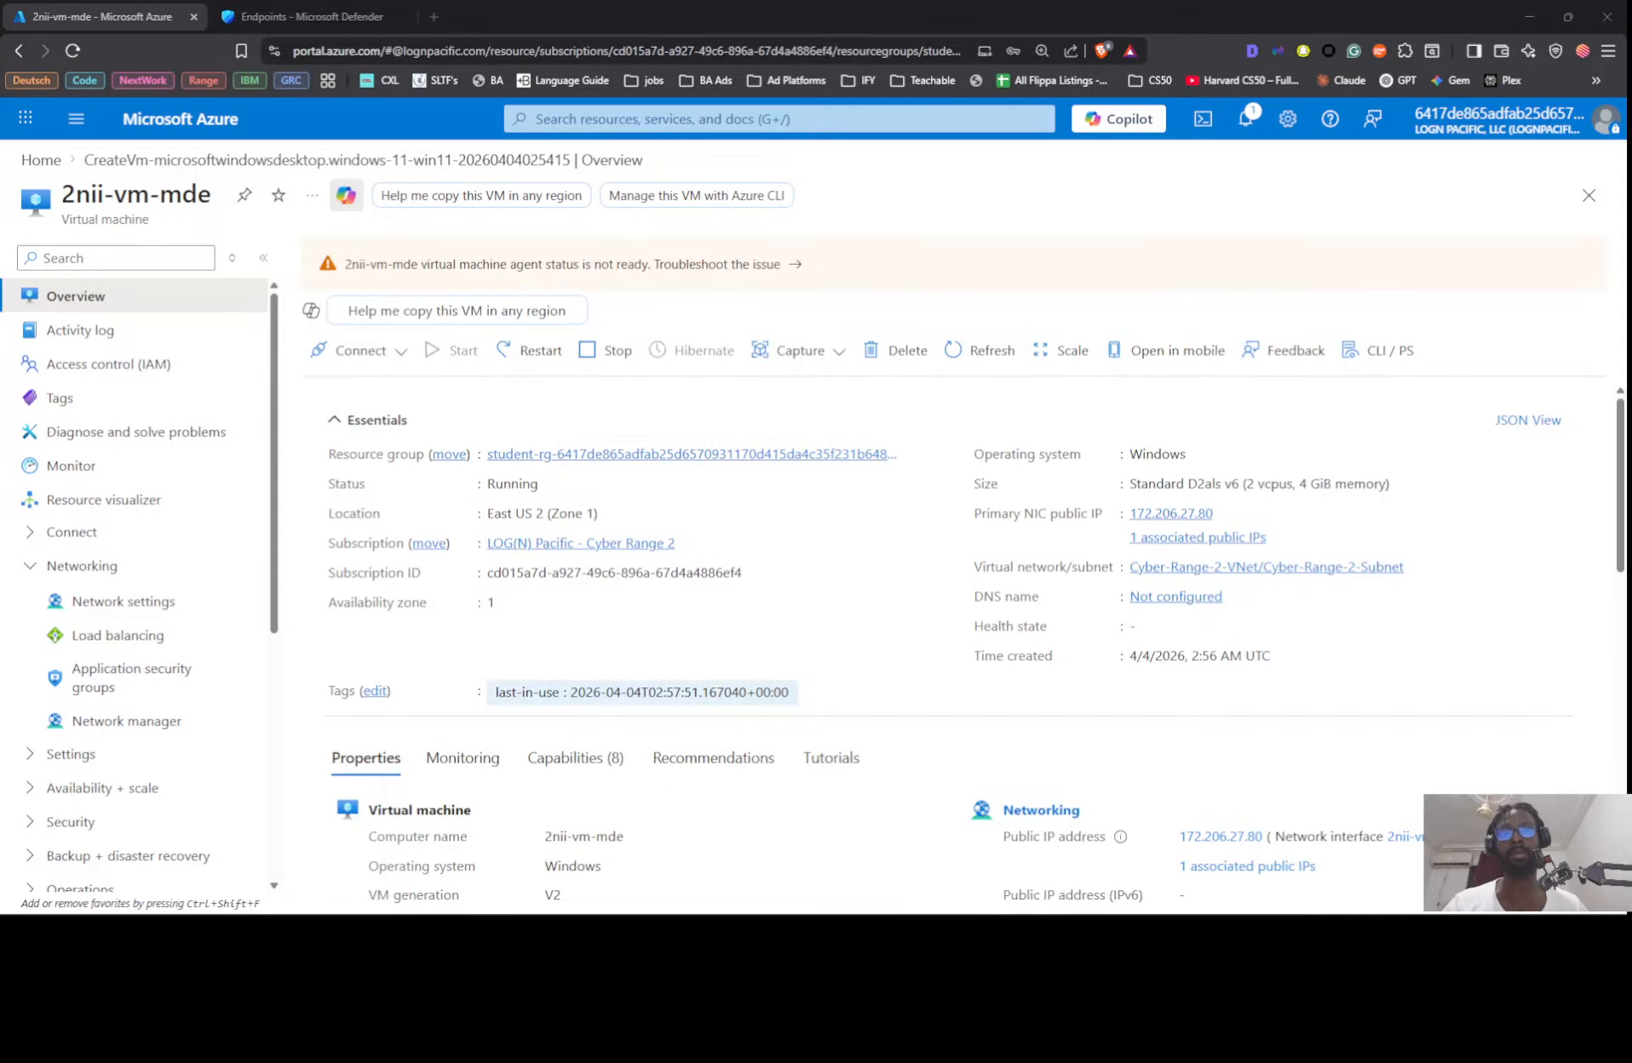
# Step: Copy the VM's public IP 172.206.27.80 and set it as the computer in Remote Desktop Connection with its options expanded
pyautogui.moveTo(873, 912); pyautogui.dragTo(1040, 305)
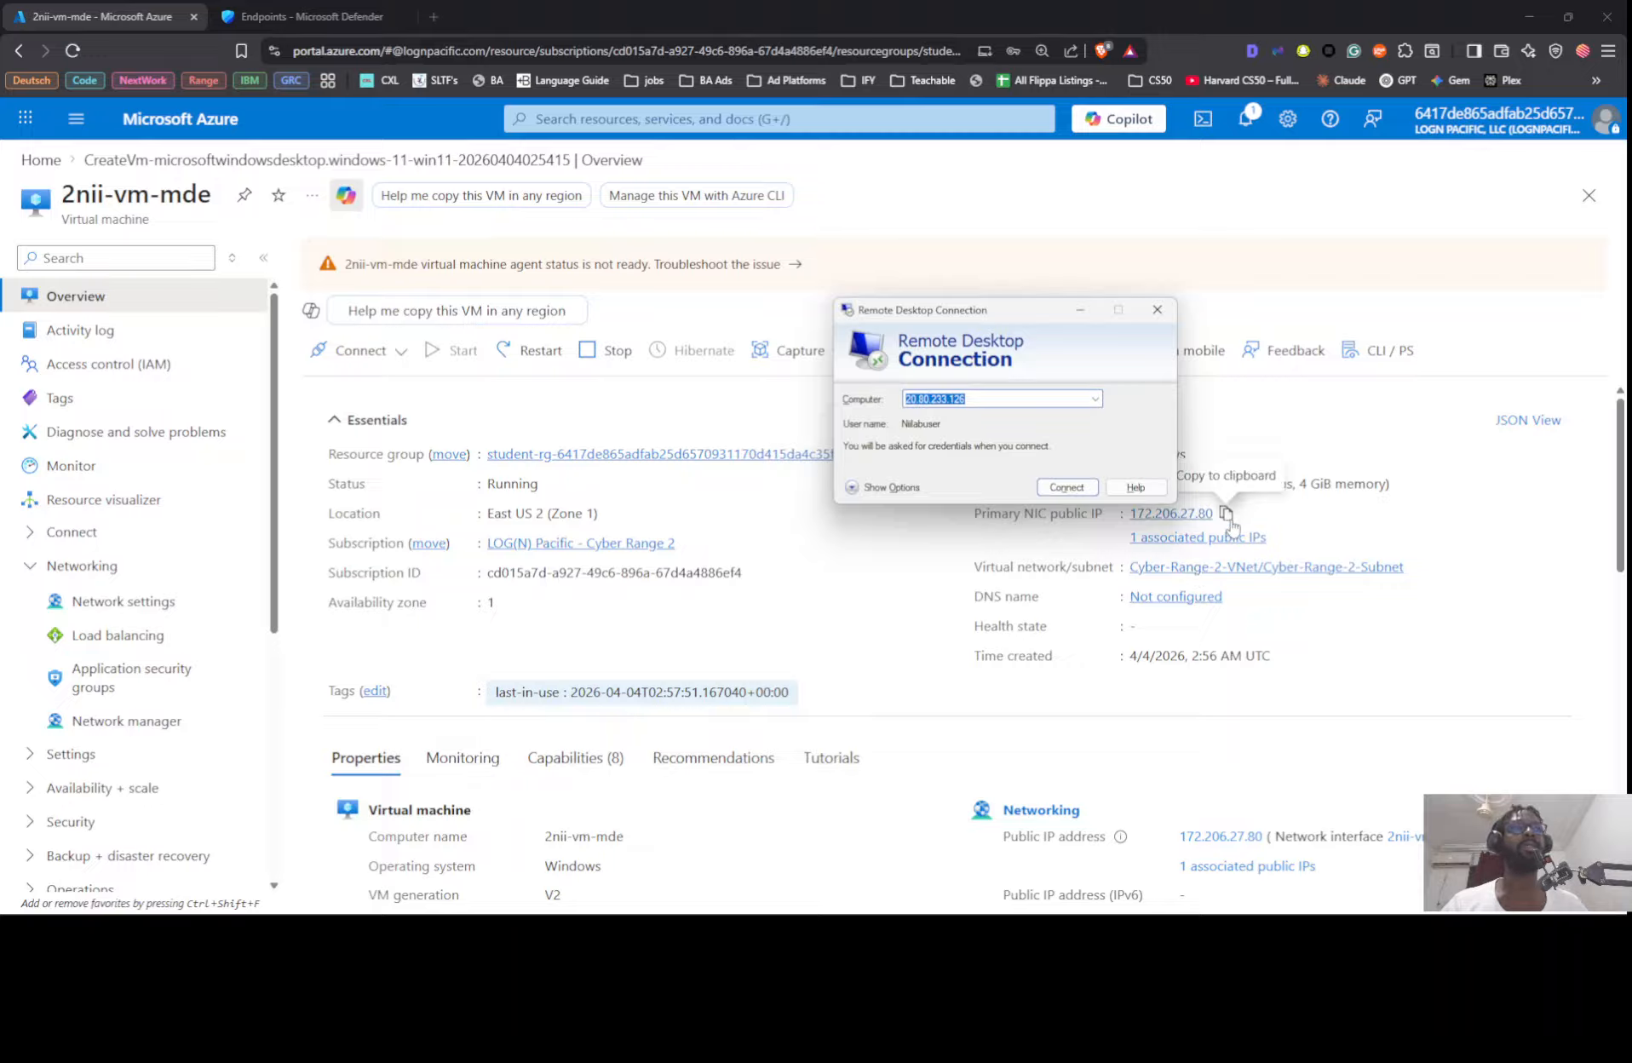
pyautogui.click(1226, 514)
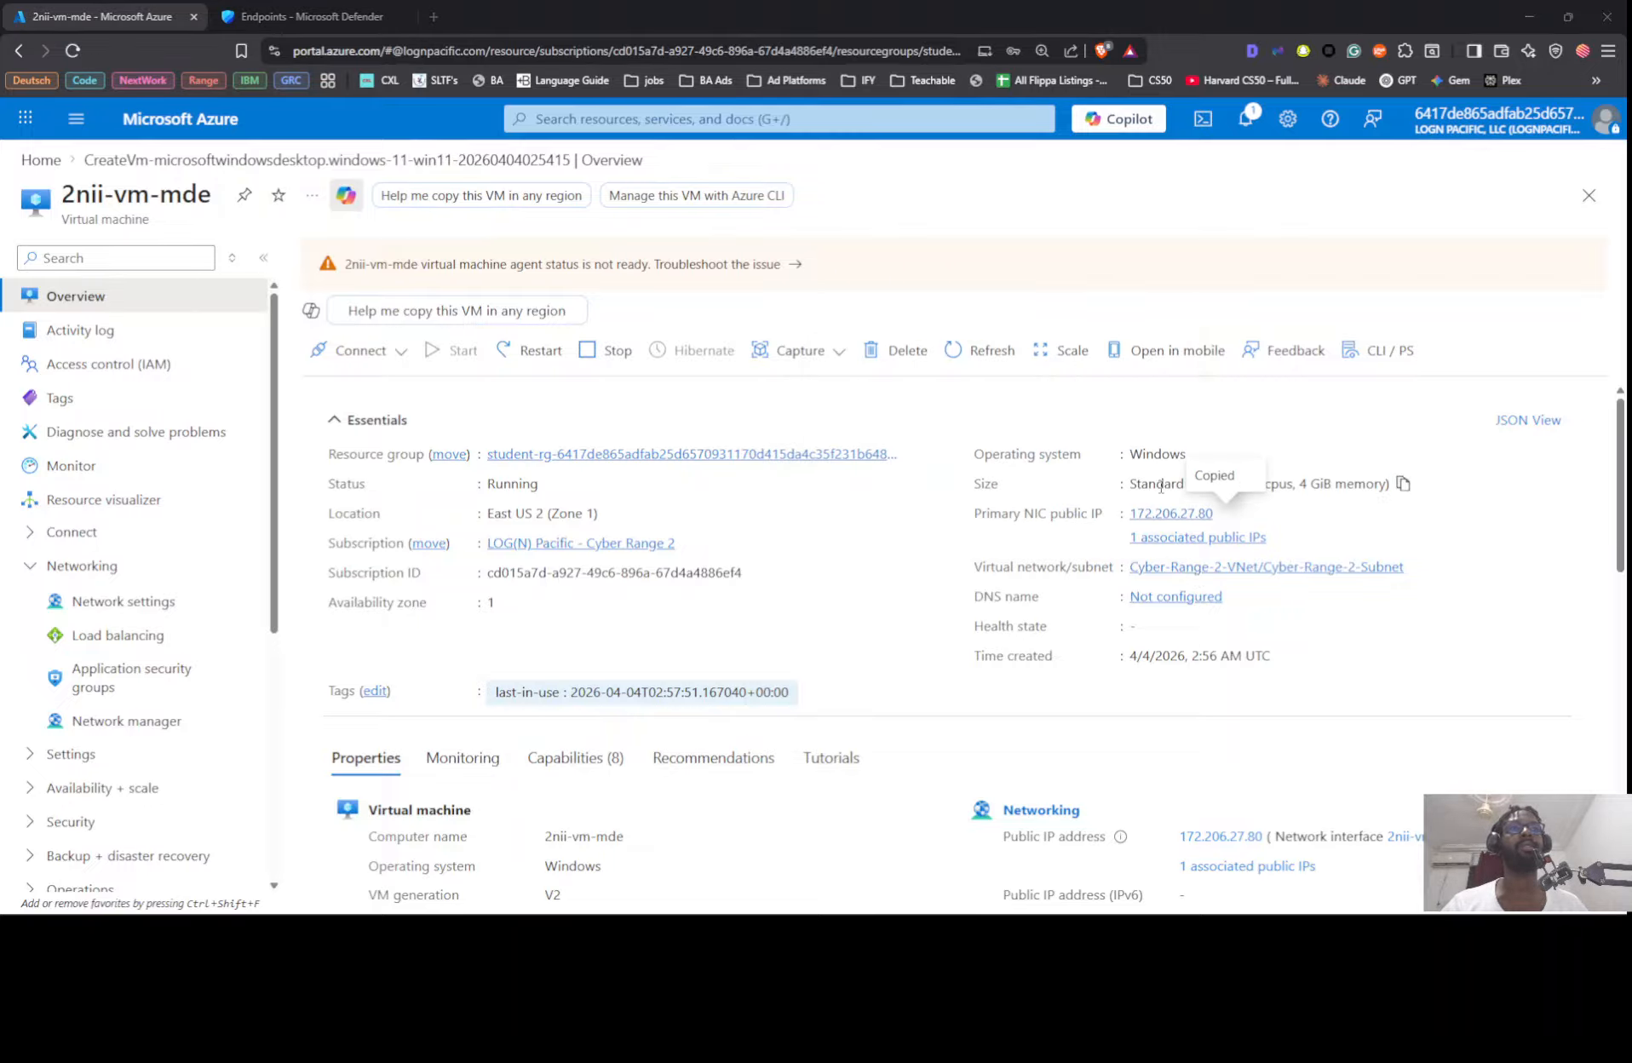
pyautogui.hotkey('alt', 'Tab')
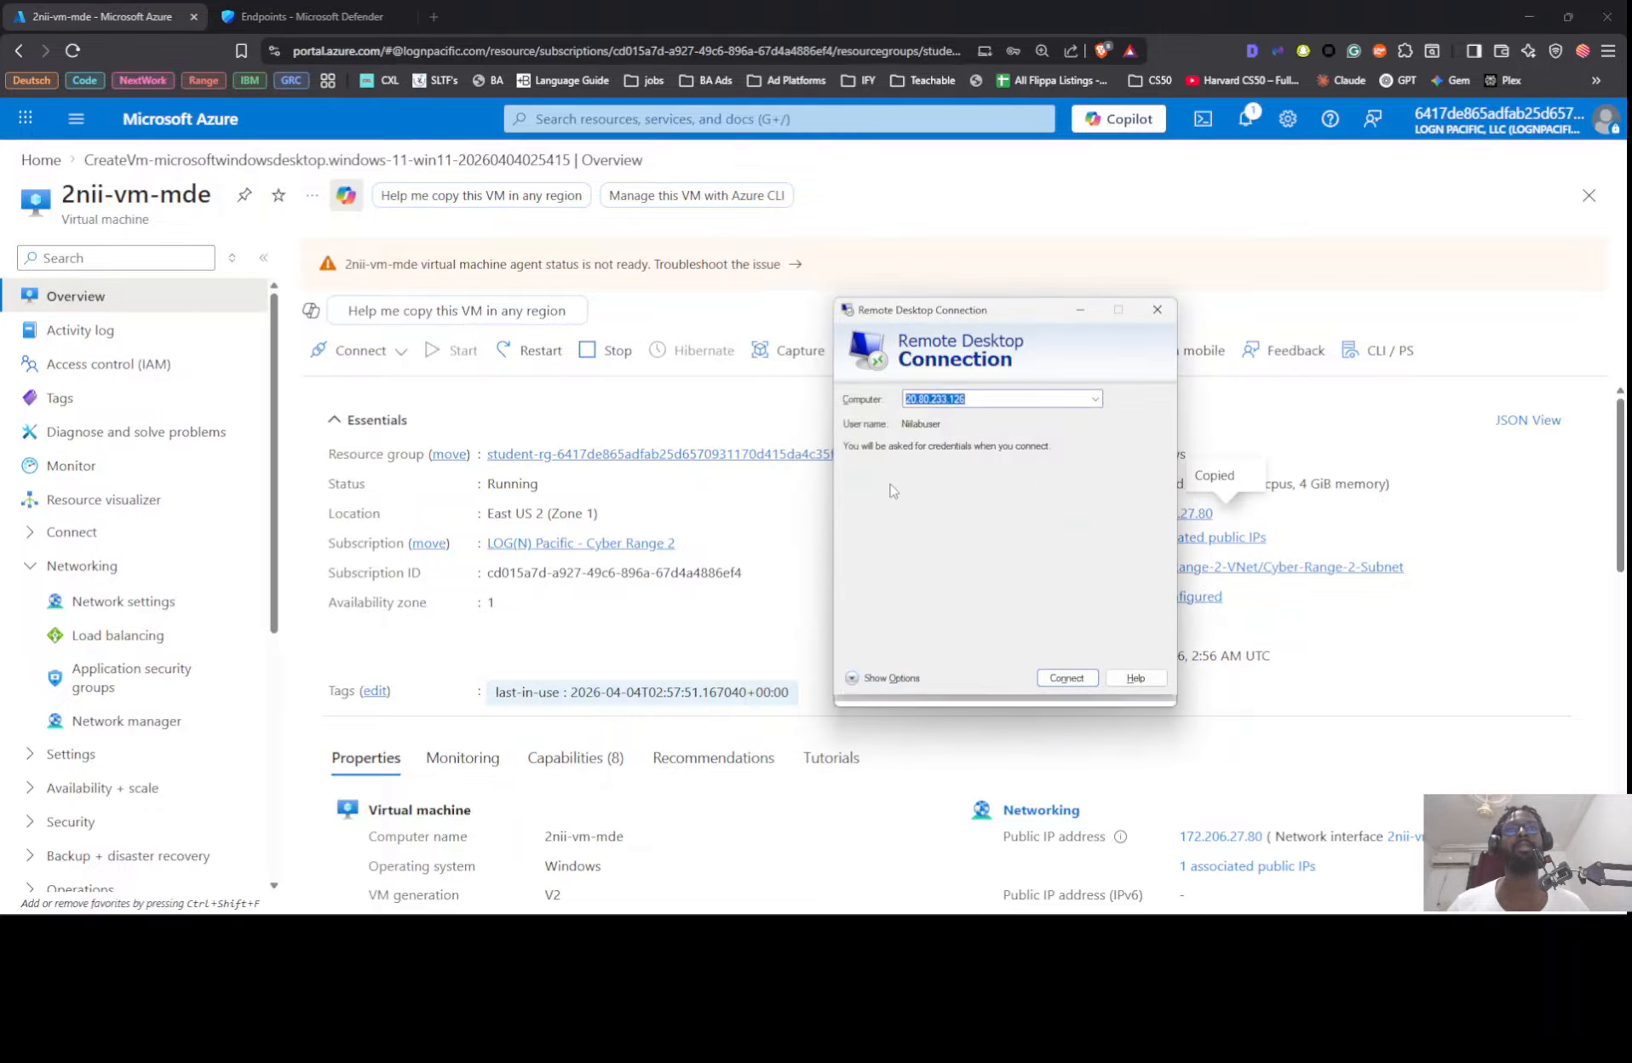
pyautogui.hotkey('alt', 'o')
pyautogui.hotkey('ctrl', 'v')
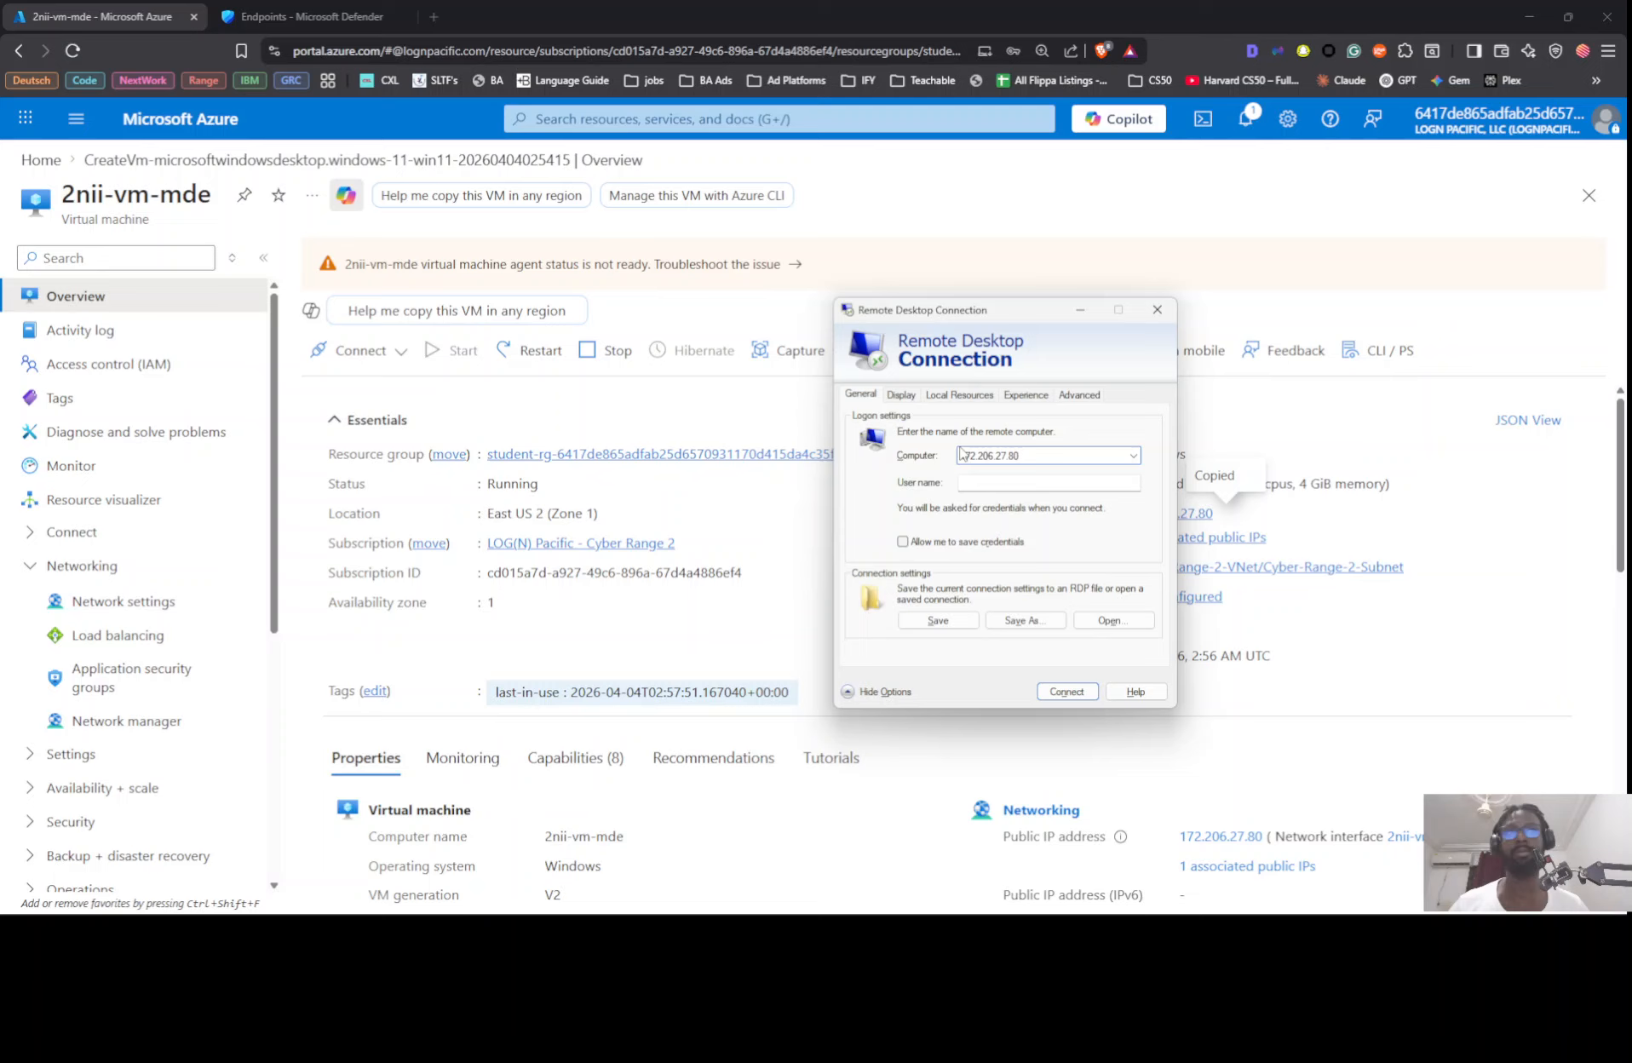
# Step: Fill in the VM's administrator user name for the remote connection from the clipboard history
pyautogui.click(1011, 483)
pyautogui.press('super+v')
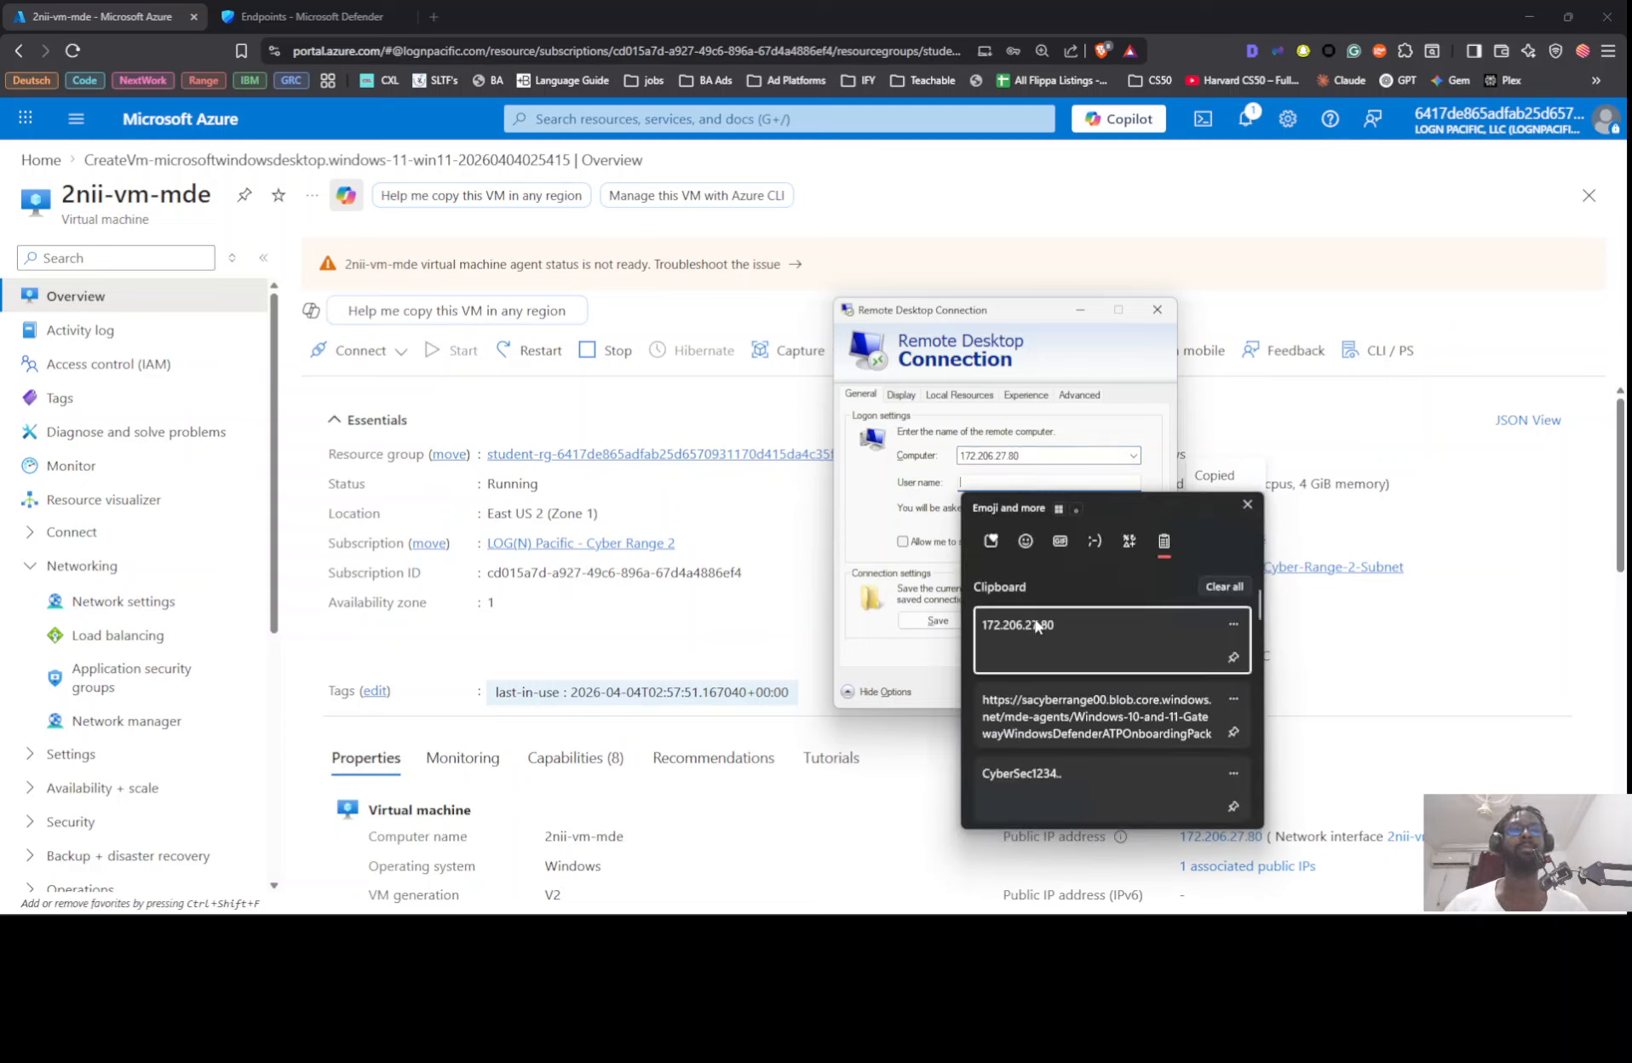
pyautogui.scroll(-1, 1041, 771)
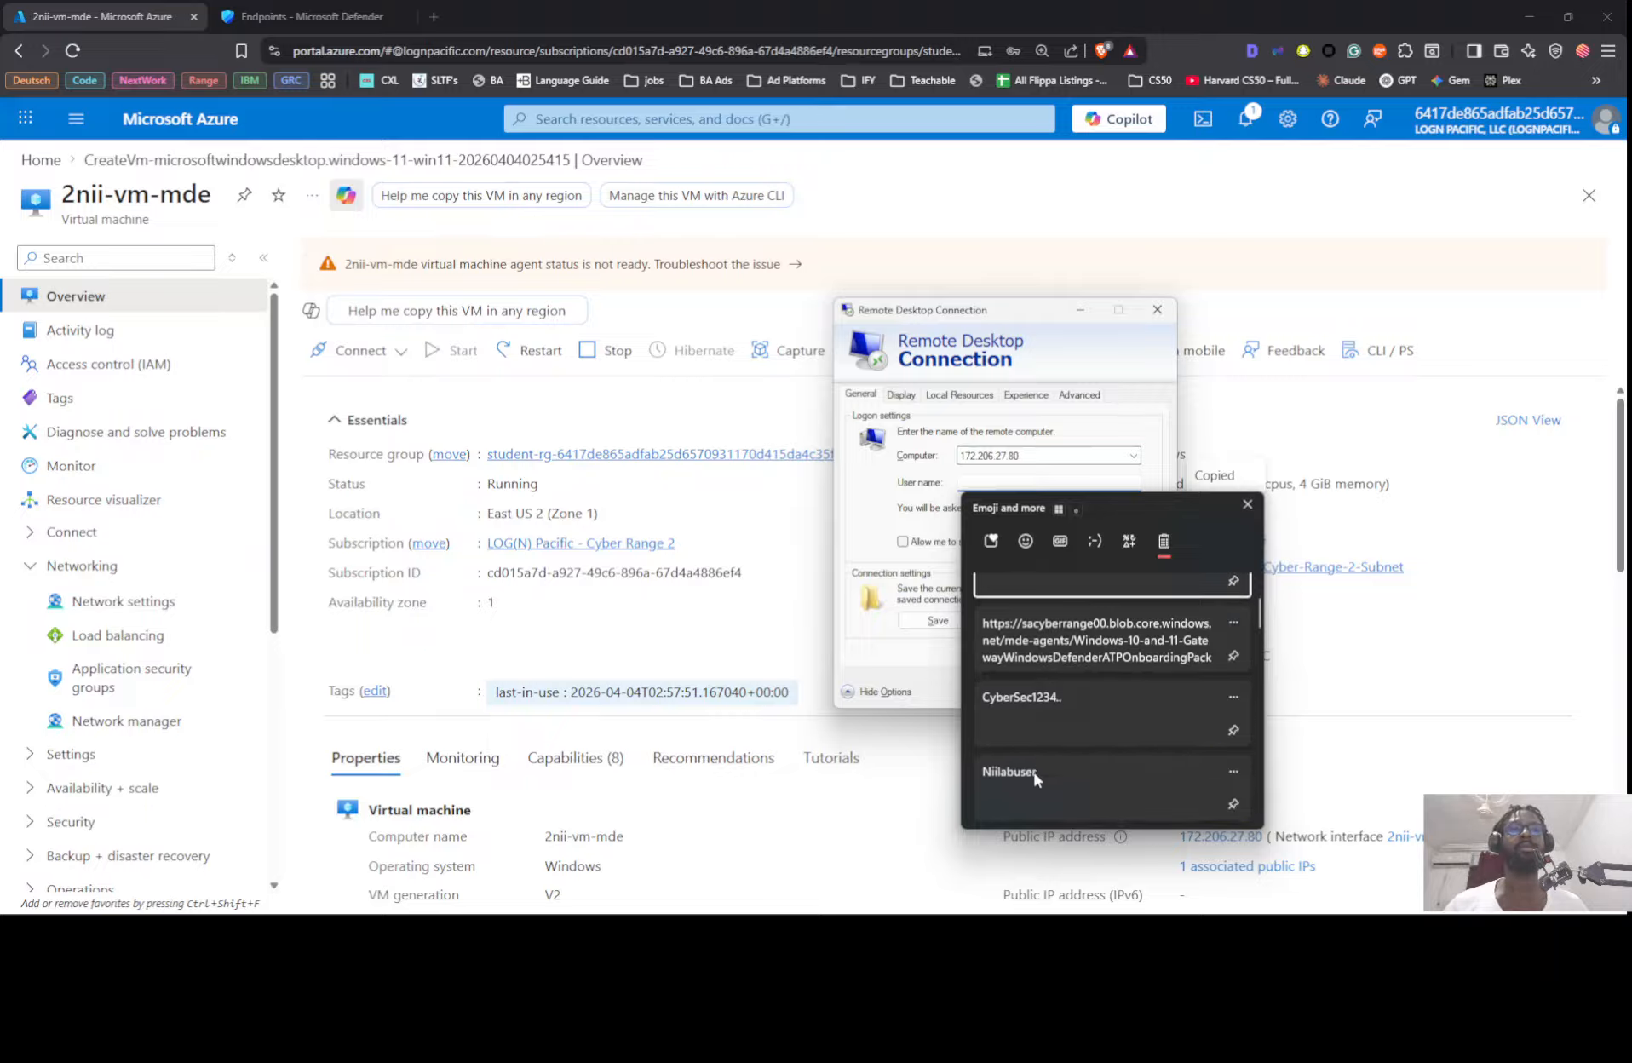
pyautogui.click(1035, 773)
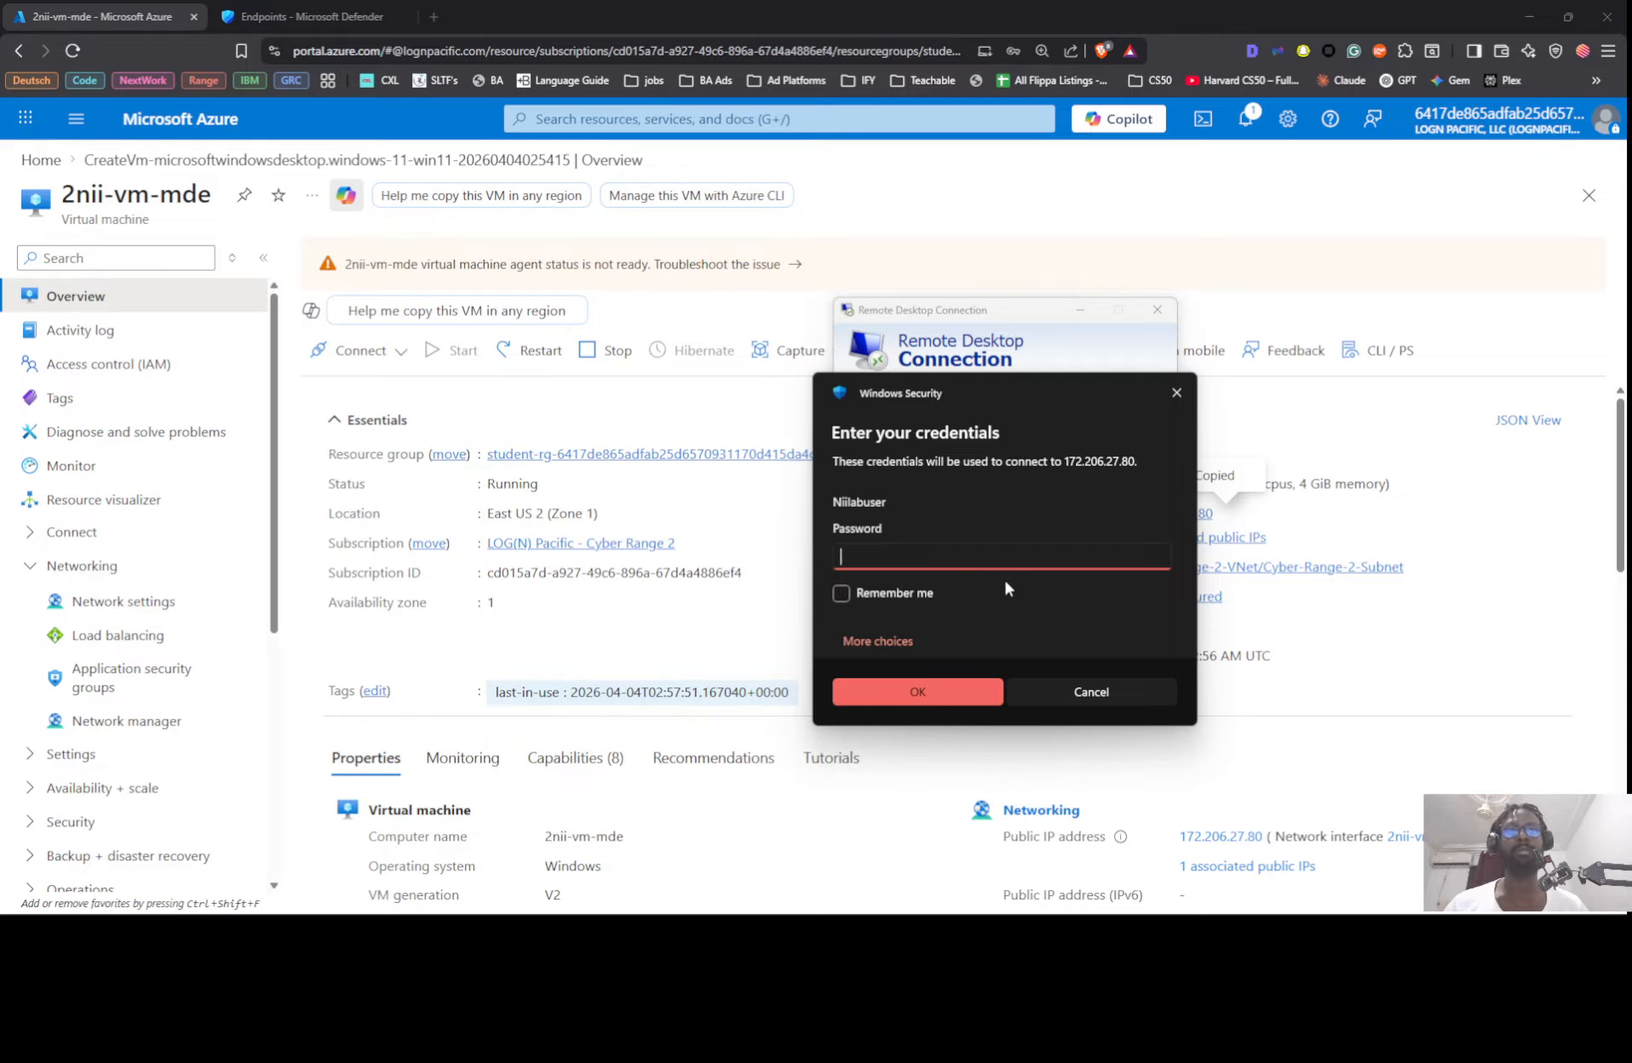
# Step: Enter the VM account password and accept the certificate warning to start the remote session
pyautogui.hotkey('ctrl', 'v')
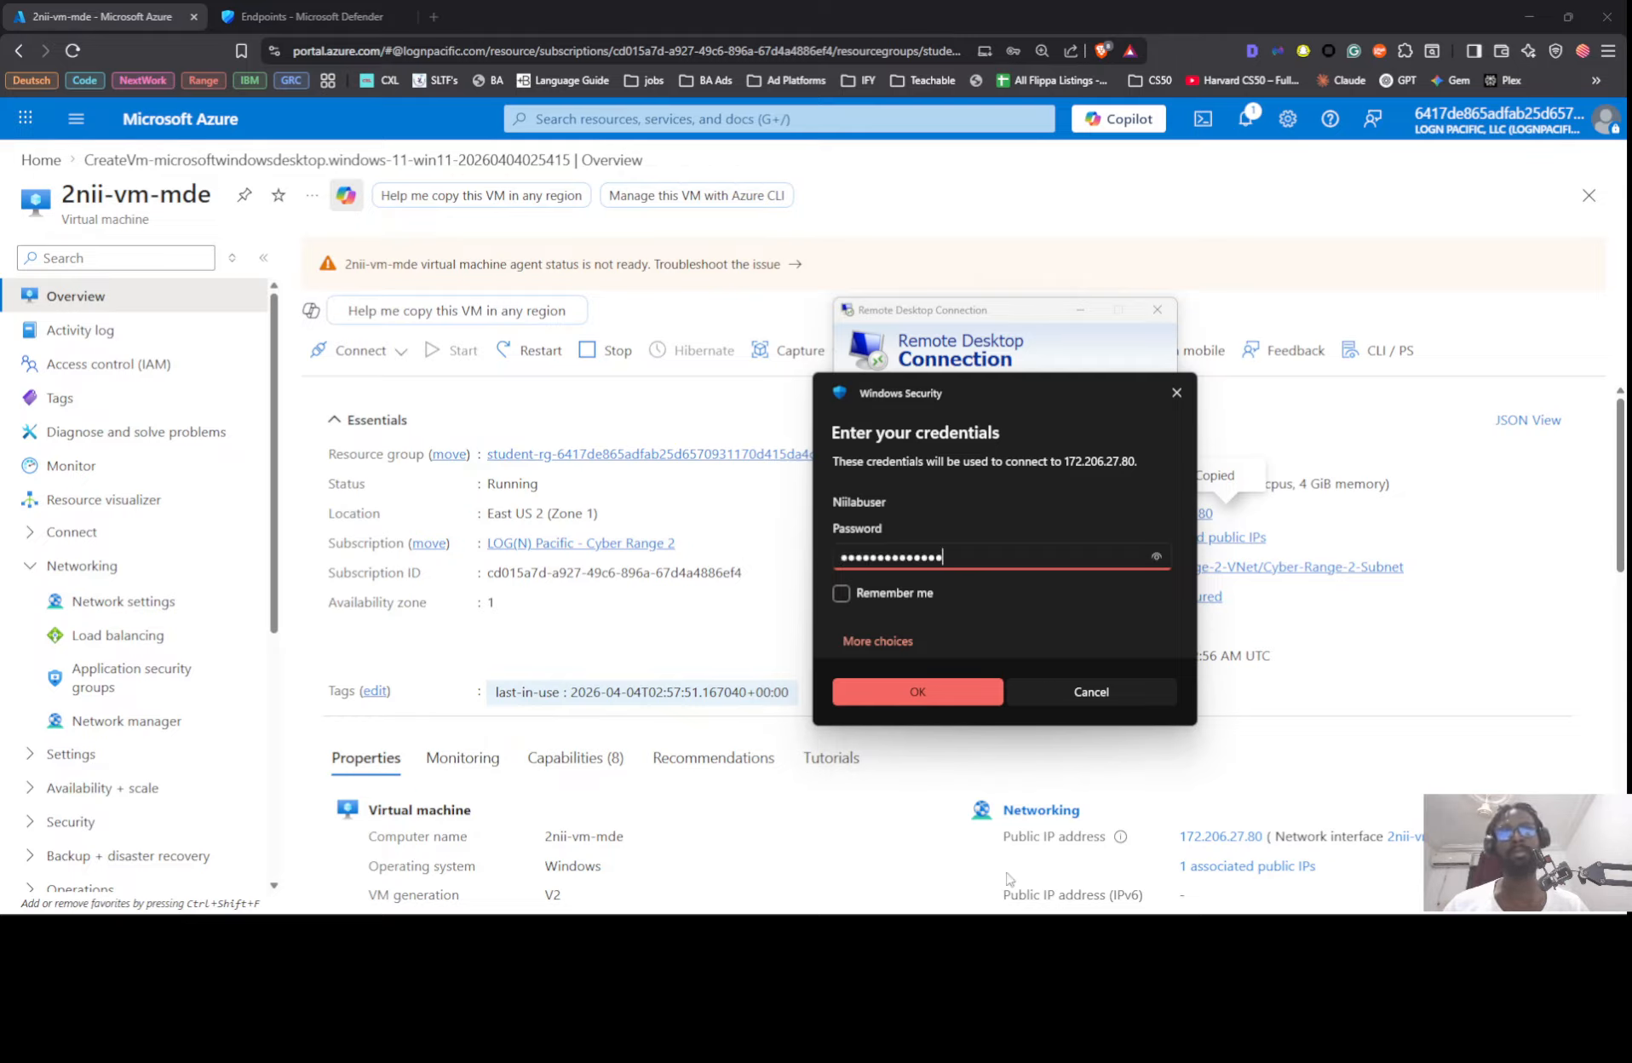
pyautogui.click(939, 689)
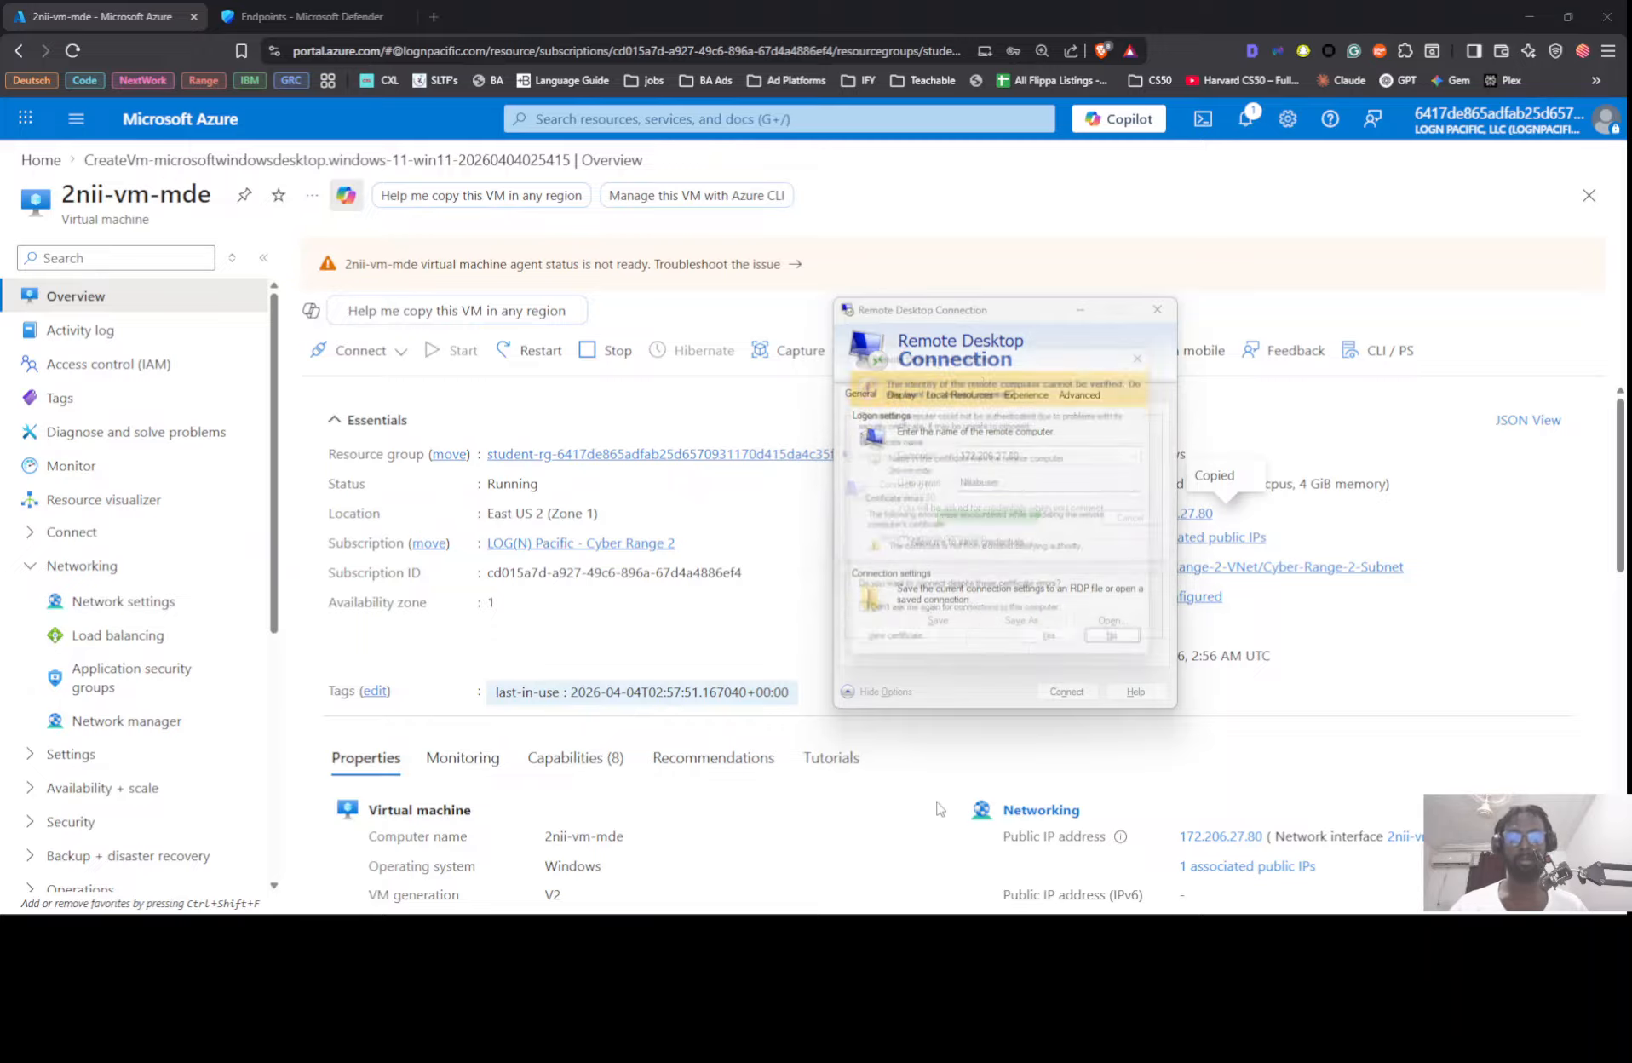
pyautogui.click(1058, 653)
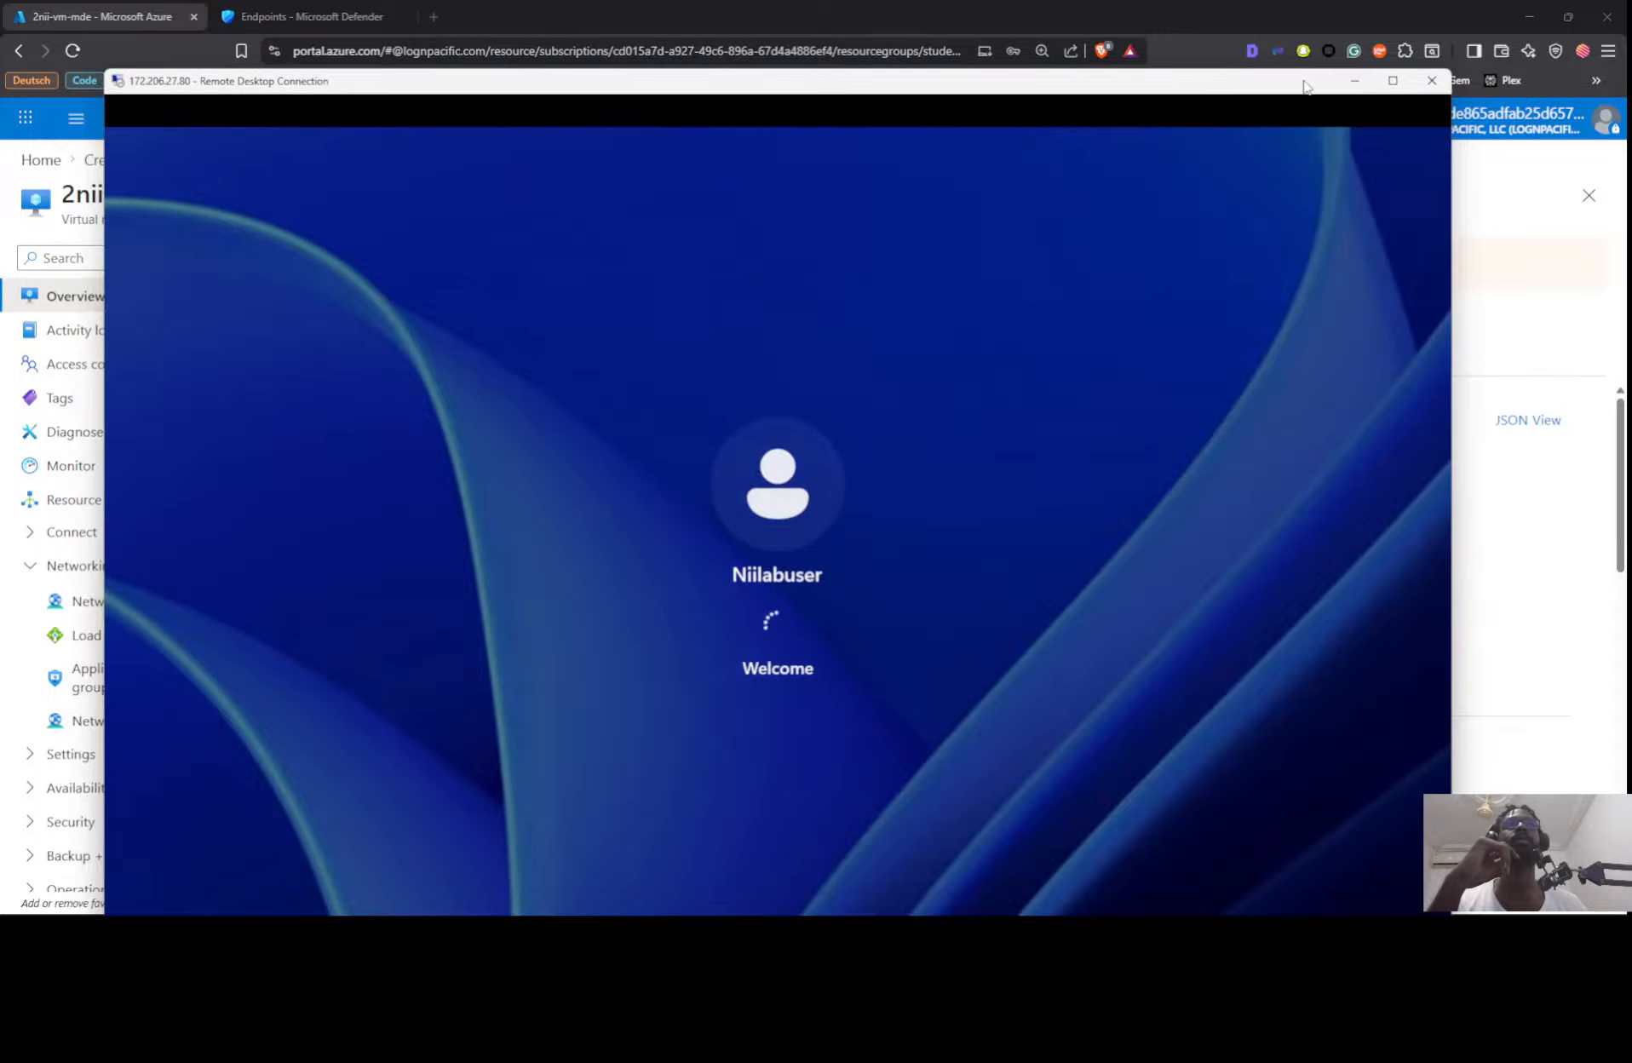
# Step: Check the Defender onboarding page and Azure VM overview, and return to the beginning of the lab instructions
pyautogui.moveTo(1304, 85); pyautogui.dragTo(1318, 56)
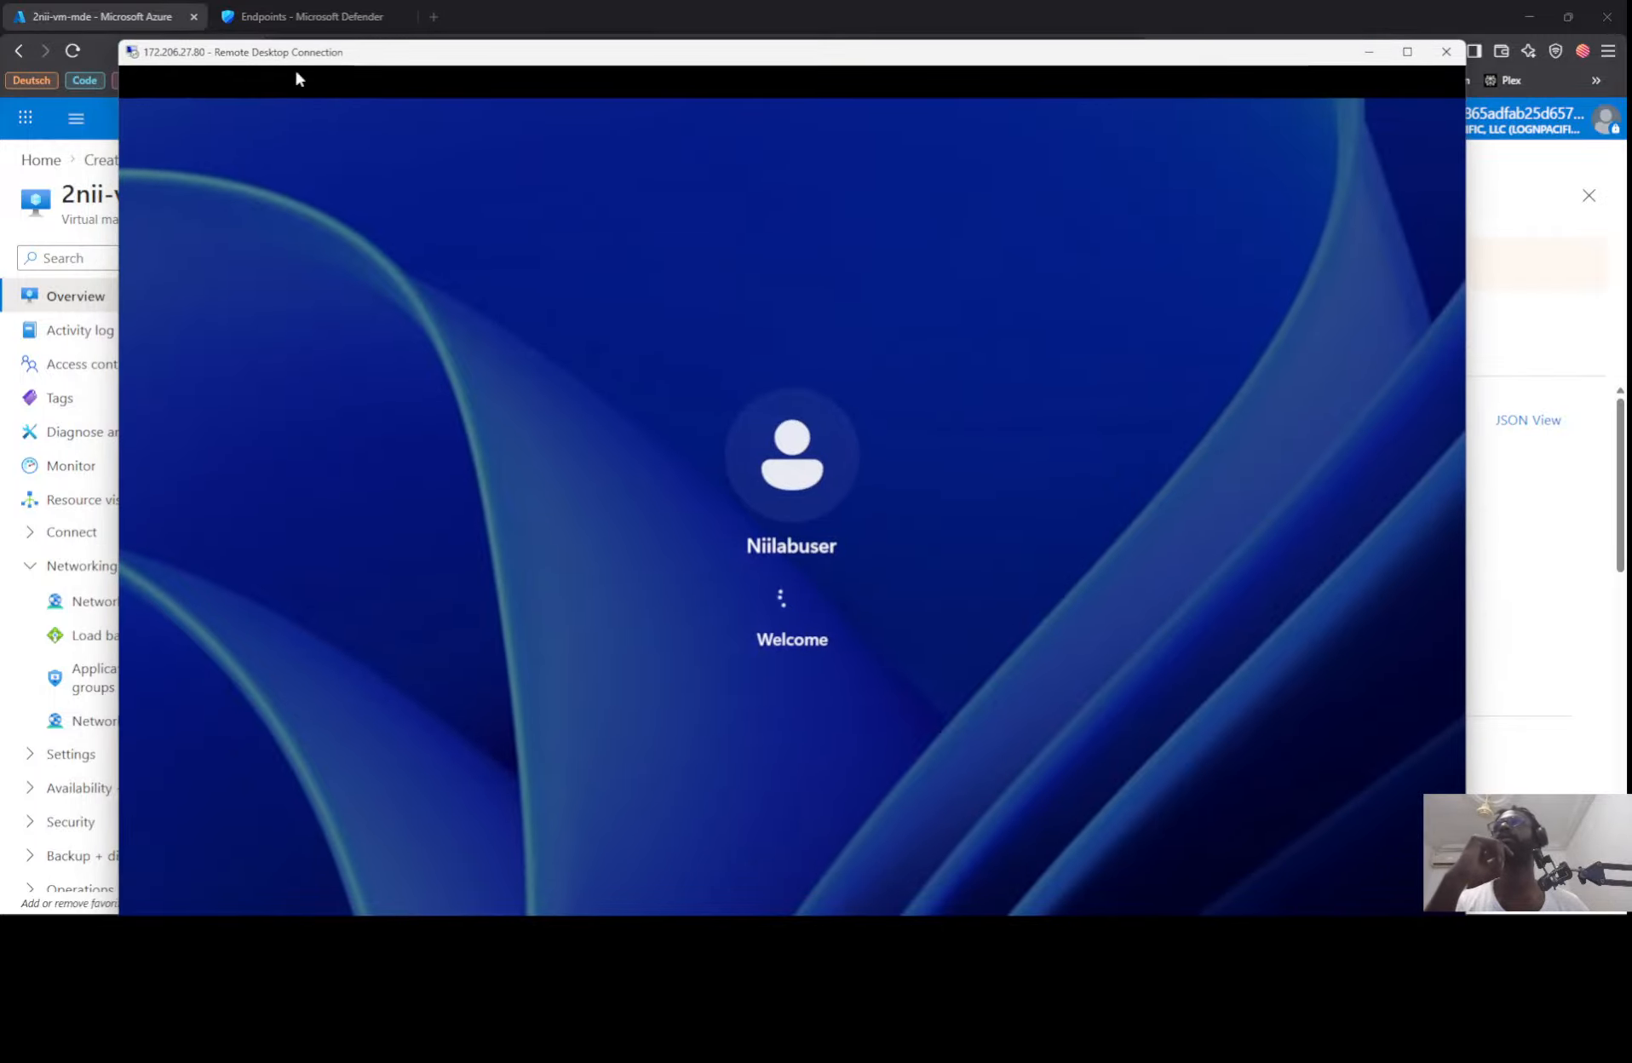
pyautogui.click(316, 15)
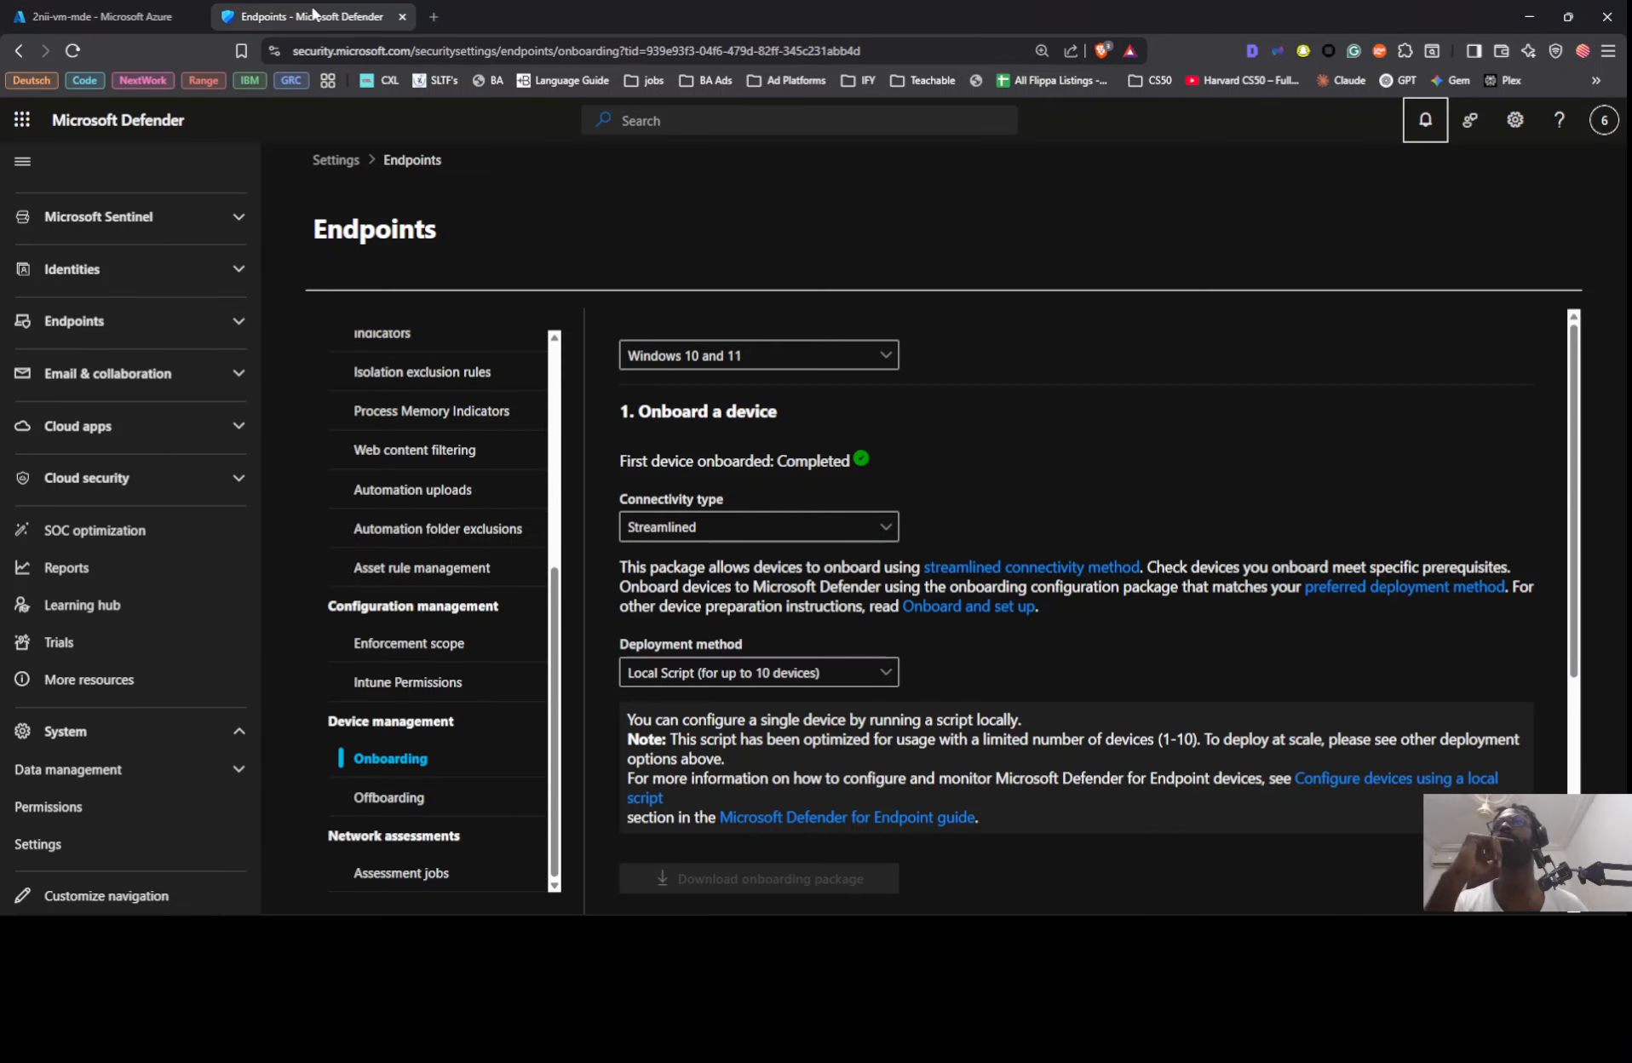
pyautogui.click(119, 16)
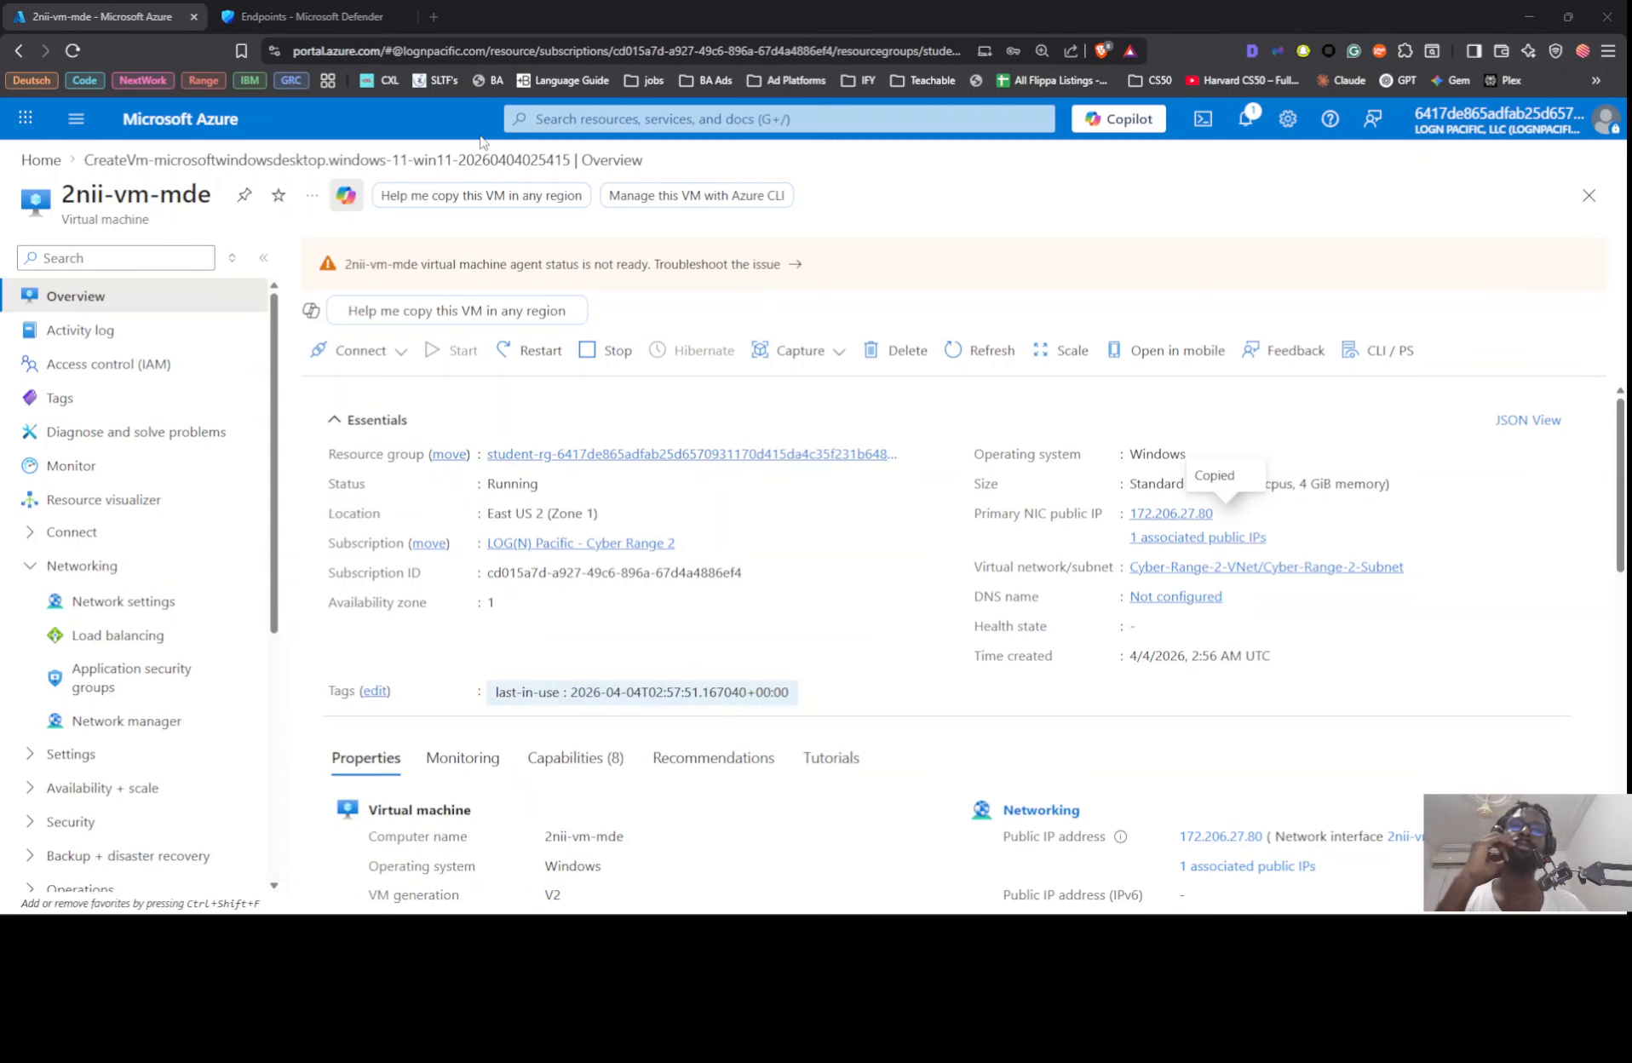
pyautogui.hotkey('alt', 'Tab')
pyautogui.scroll(15, 1077, 497)
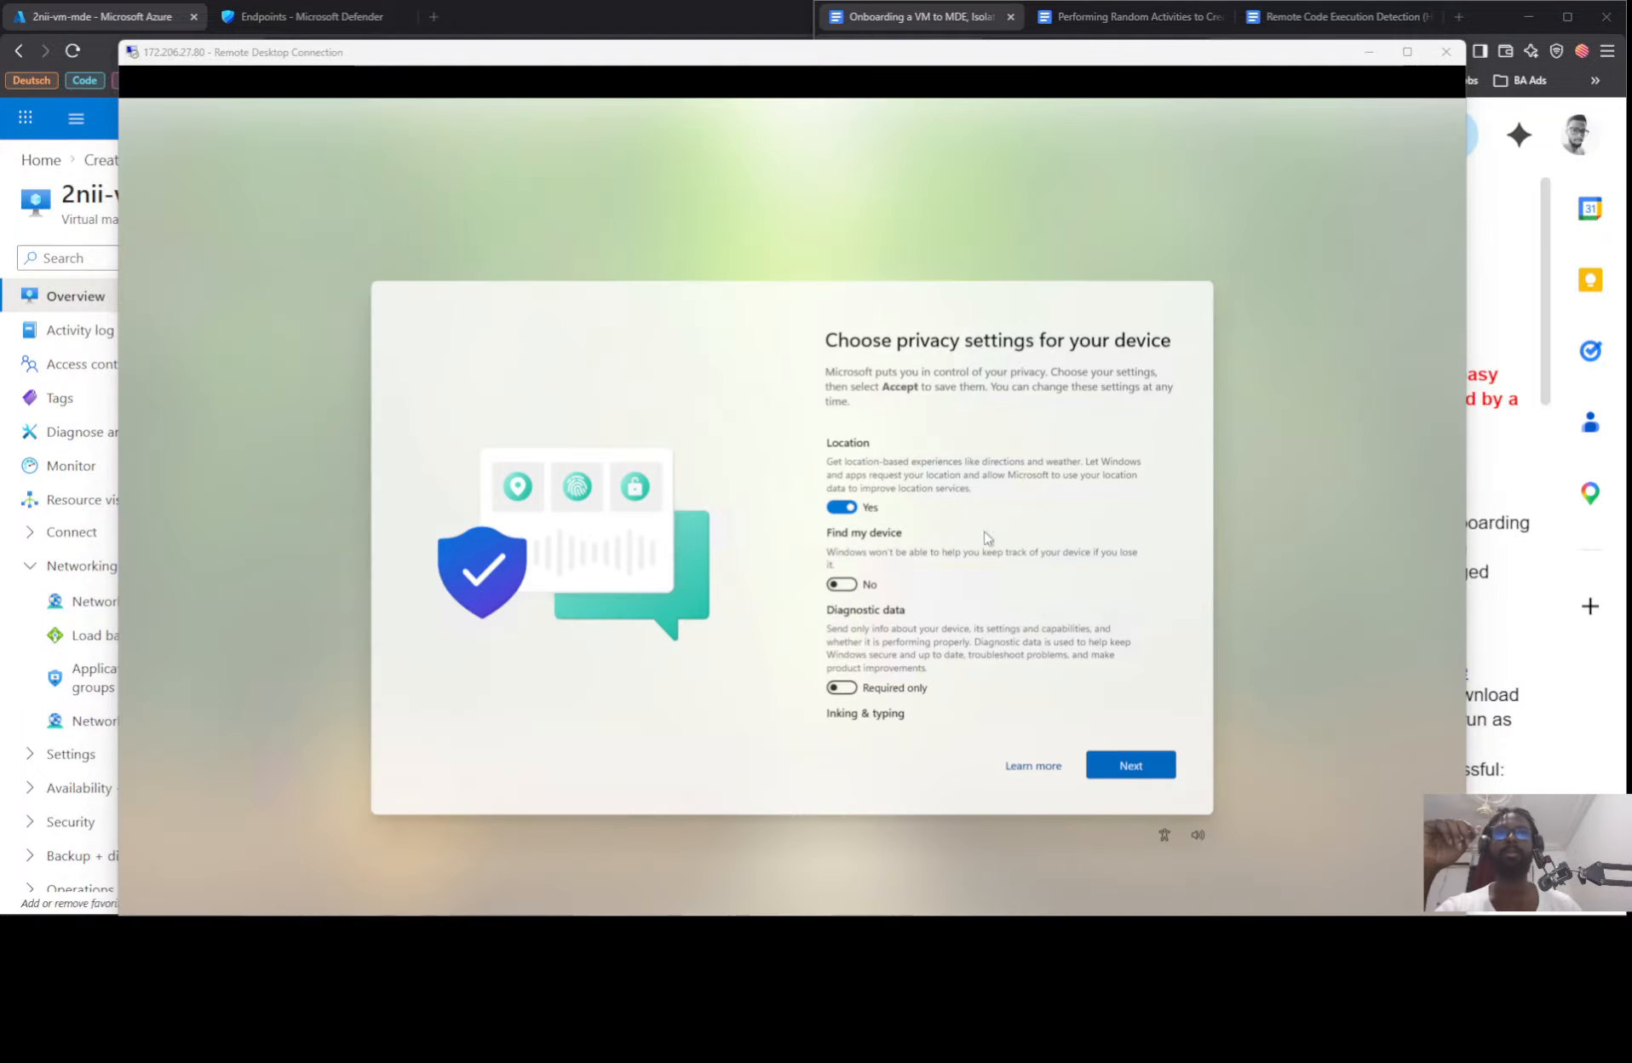
# Step: Turn off location, inking and typing, and personalized offers in the VM's privacy settings and accept them
pyautogui.click(853, 505)
pyautogui.scroll(-5, 920, 628)
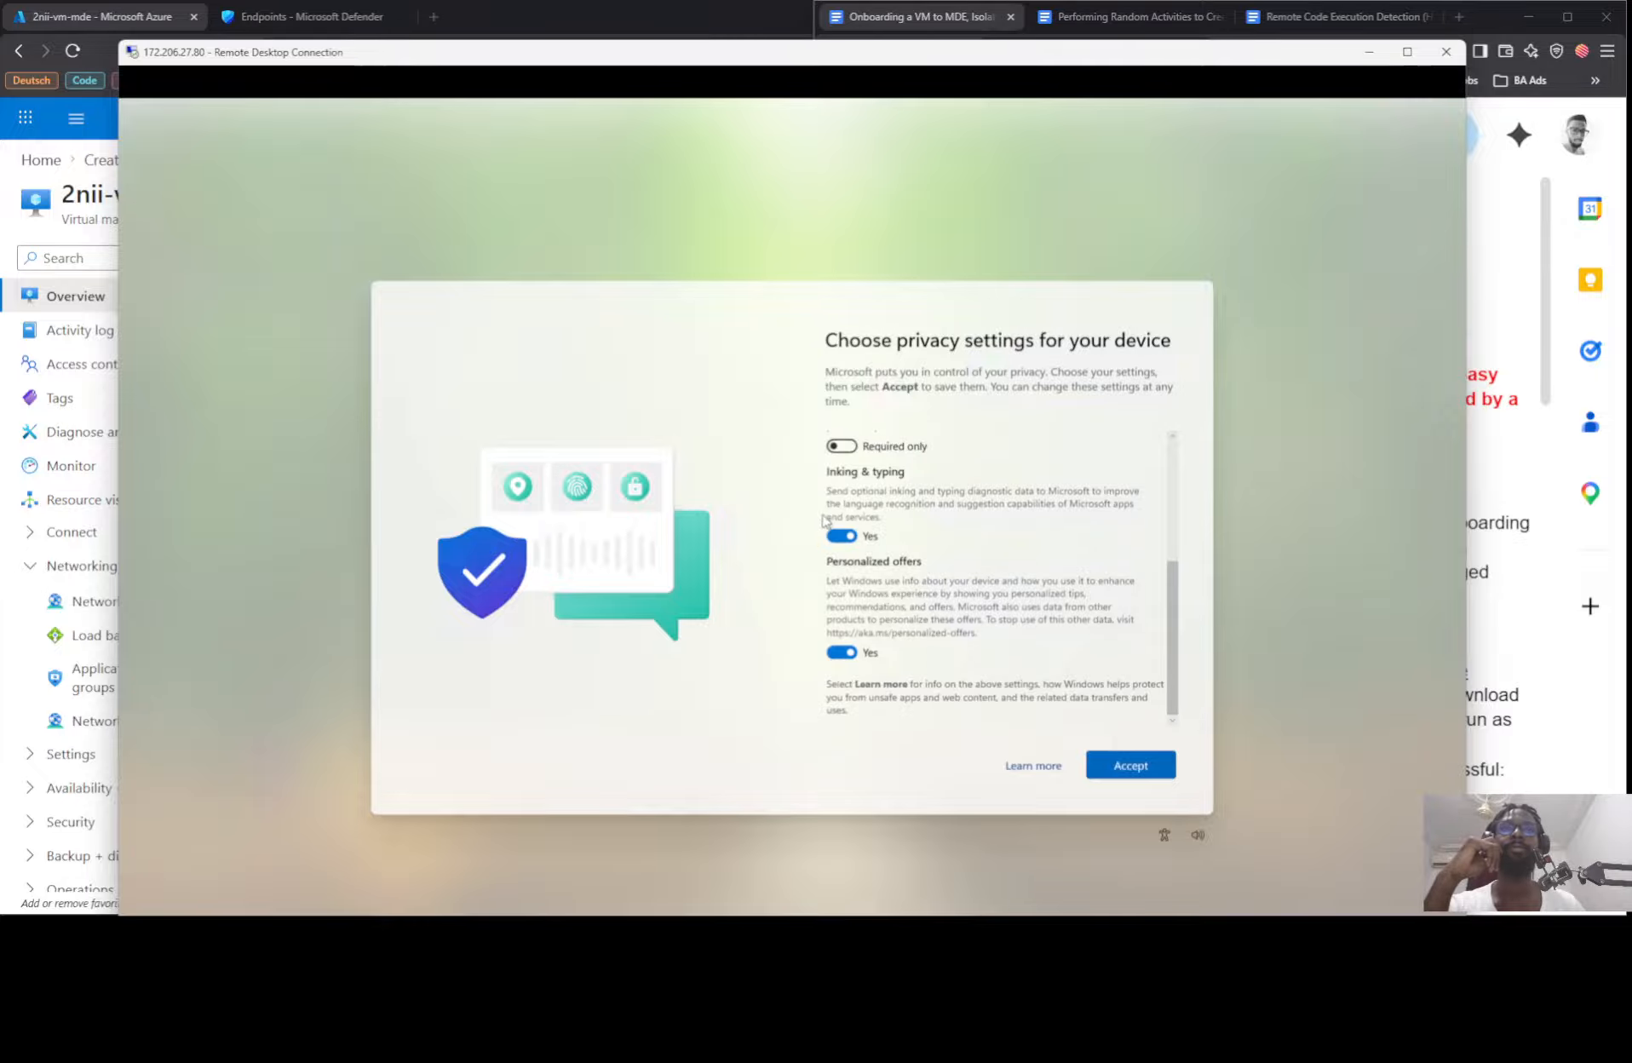
pyautogui.click(841, 543)
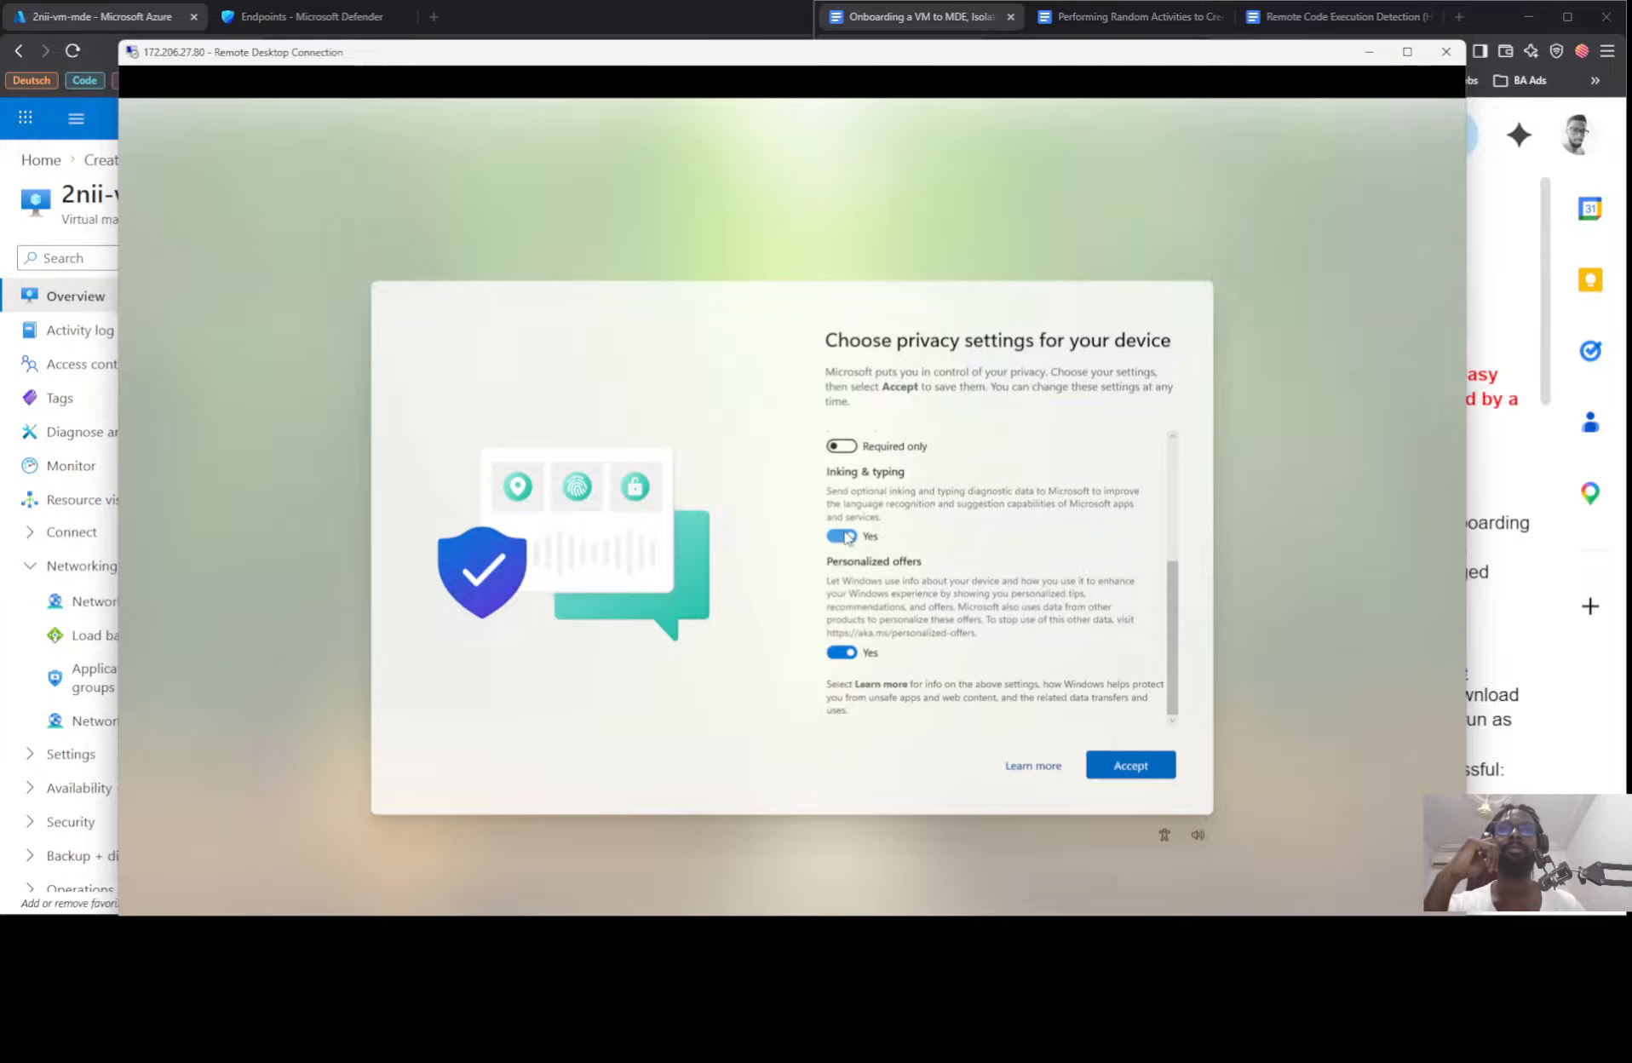
pyautogui.click(1154, 769)
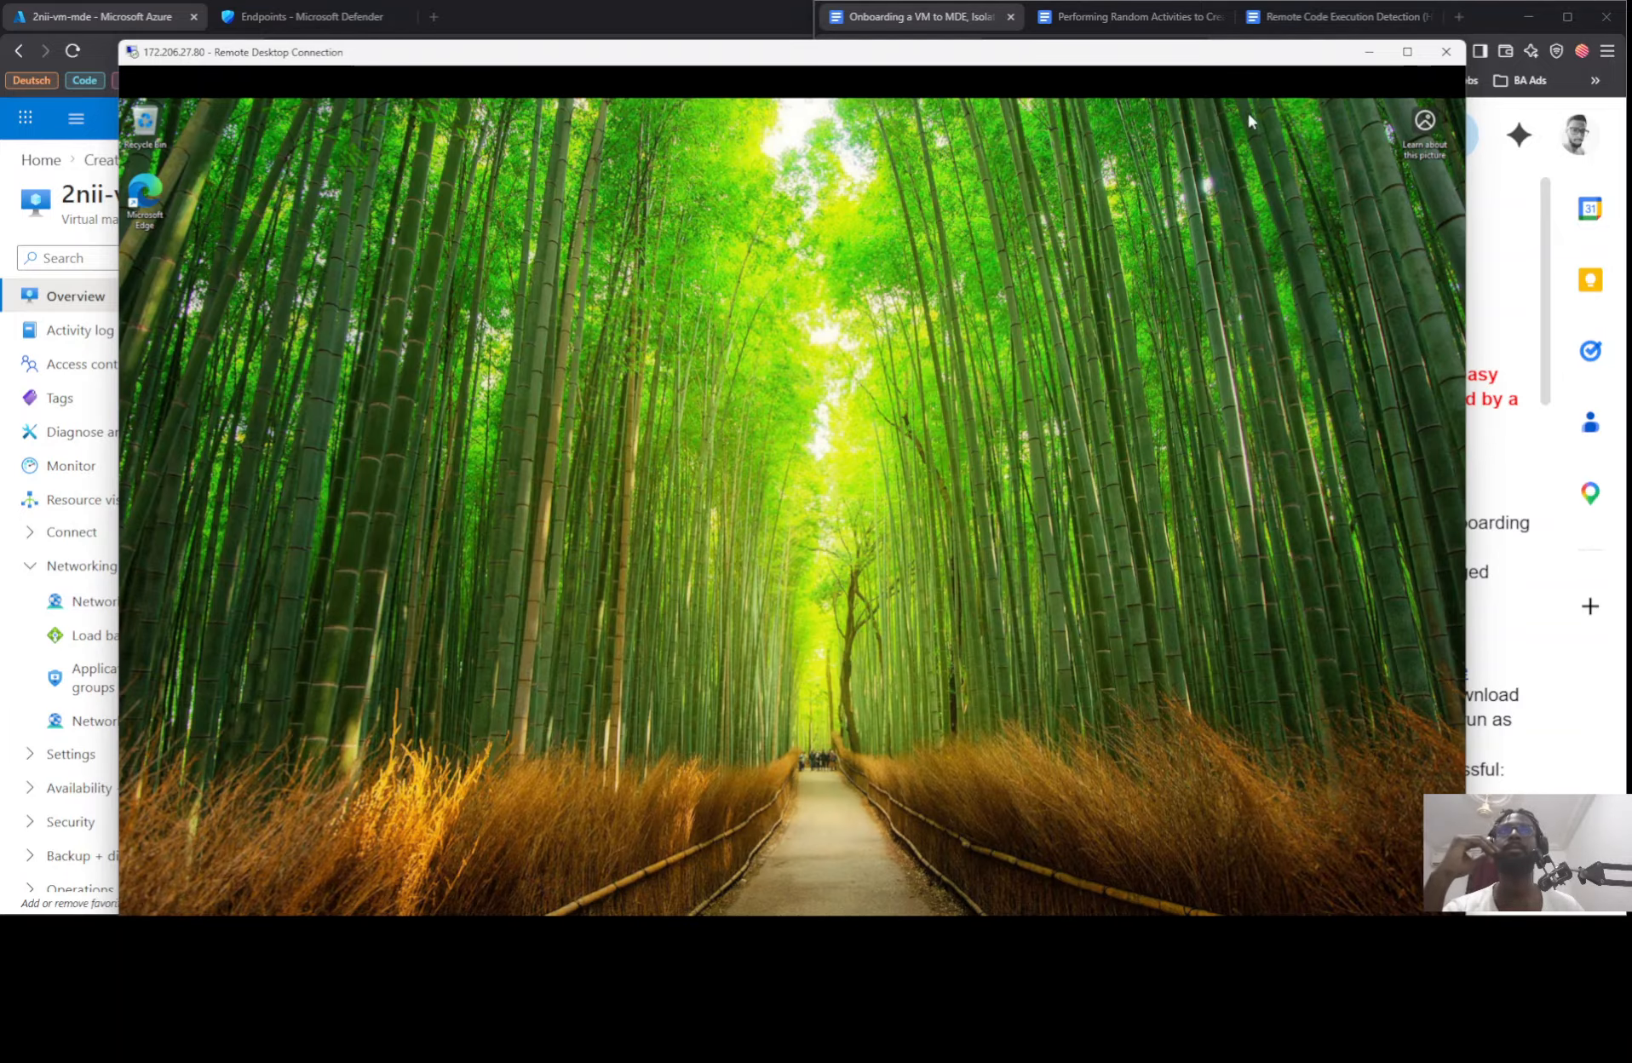
# Step: Maximize the remote session and launch Windows Defender Firewall with Advanced Security inside the VM
pyautogui.click(1407, 51)
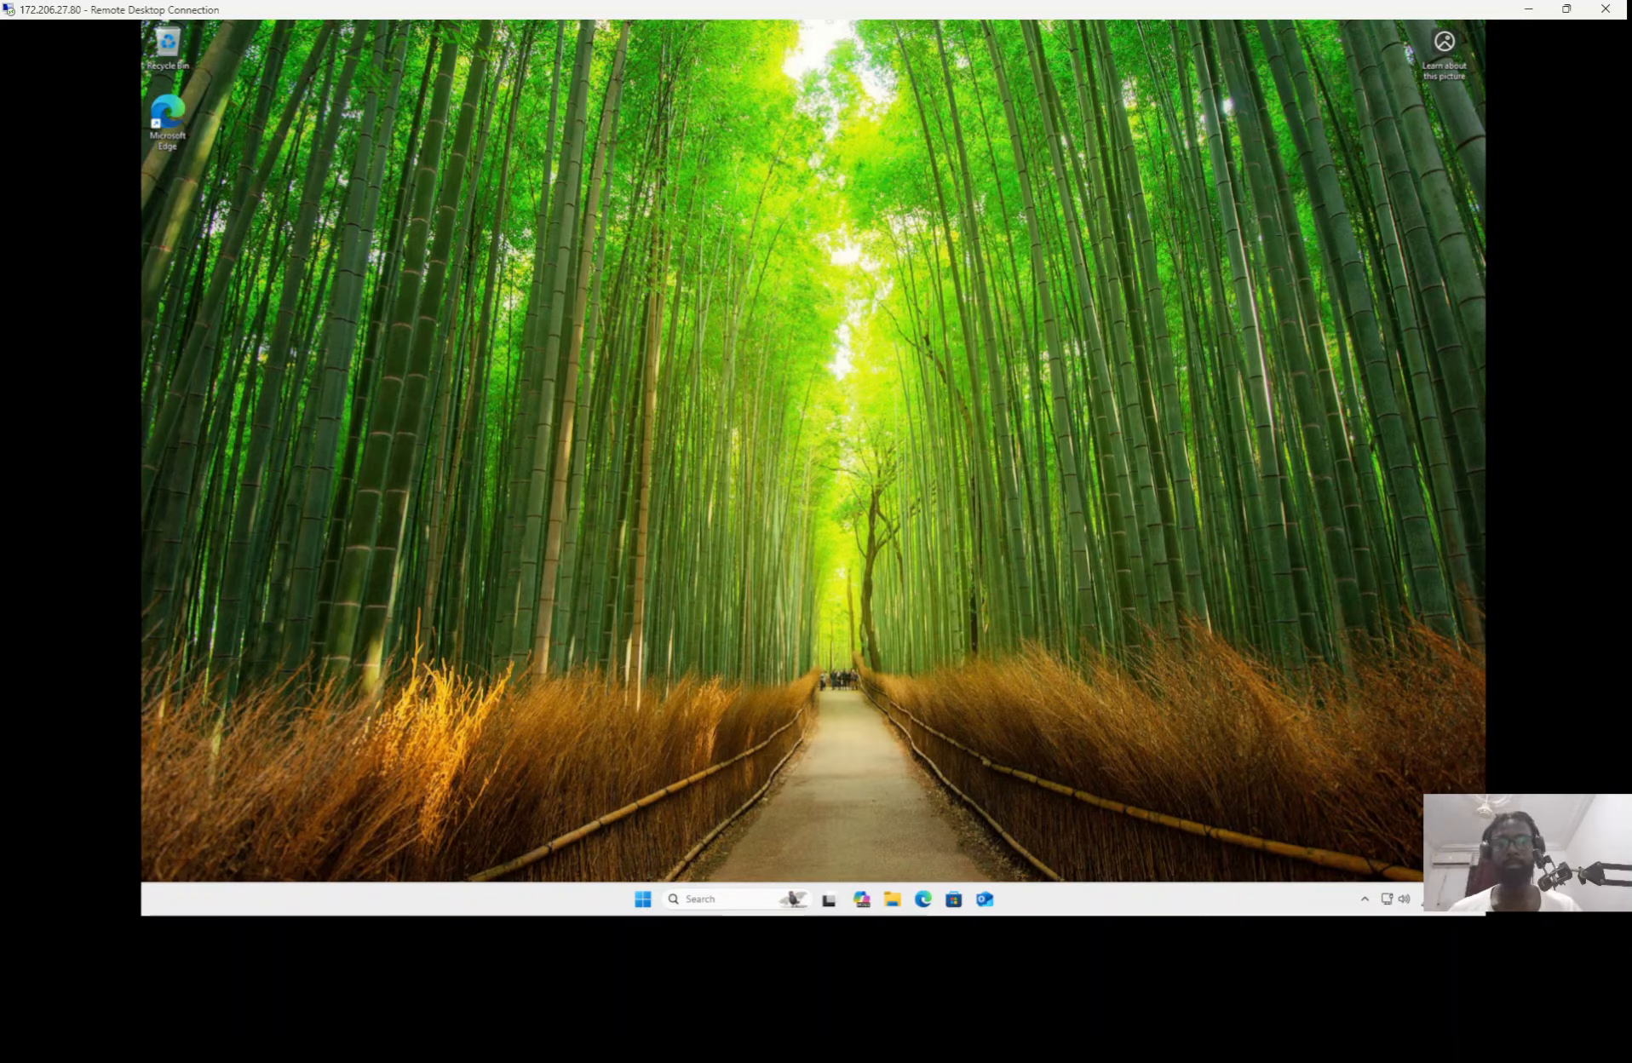
pyautogui.press('super')
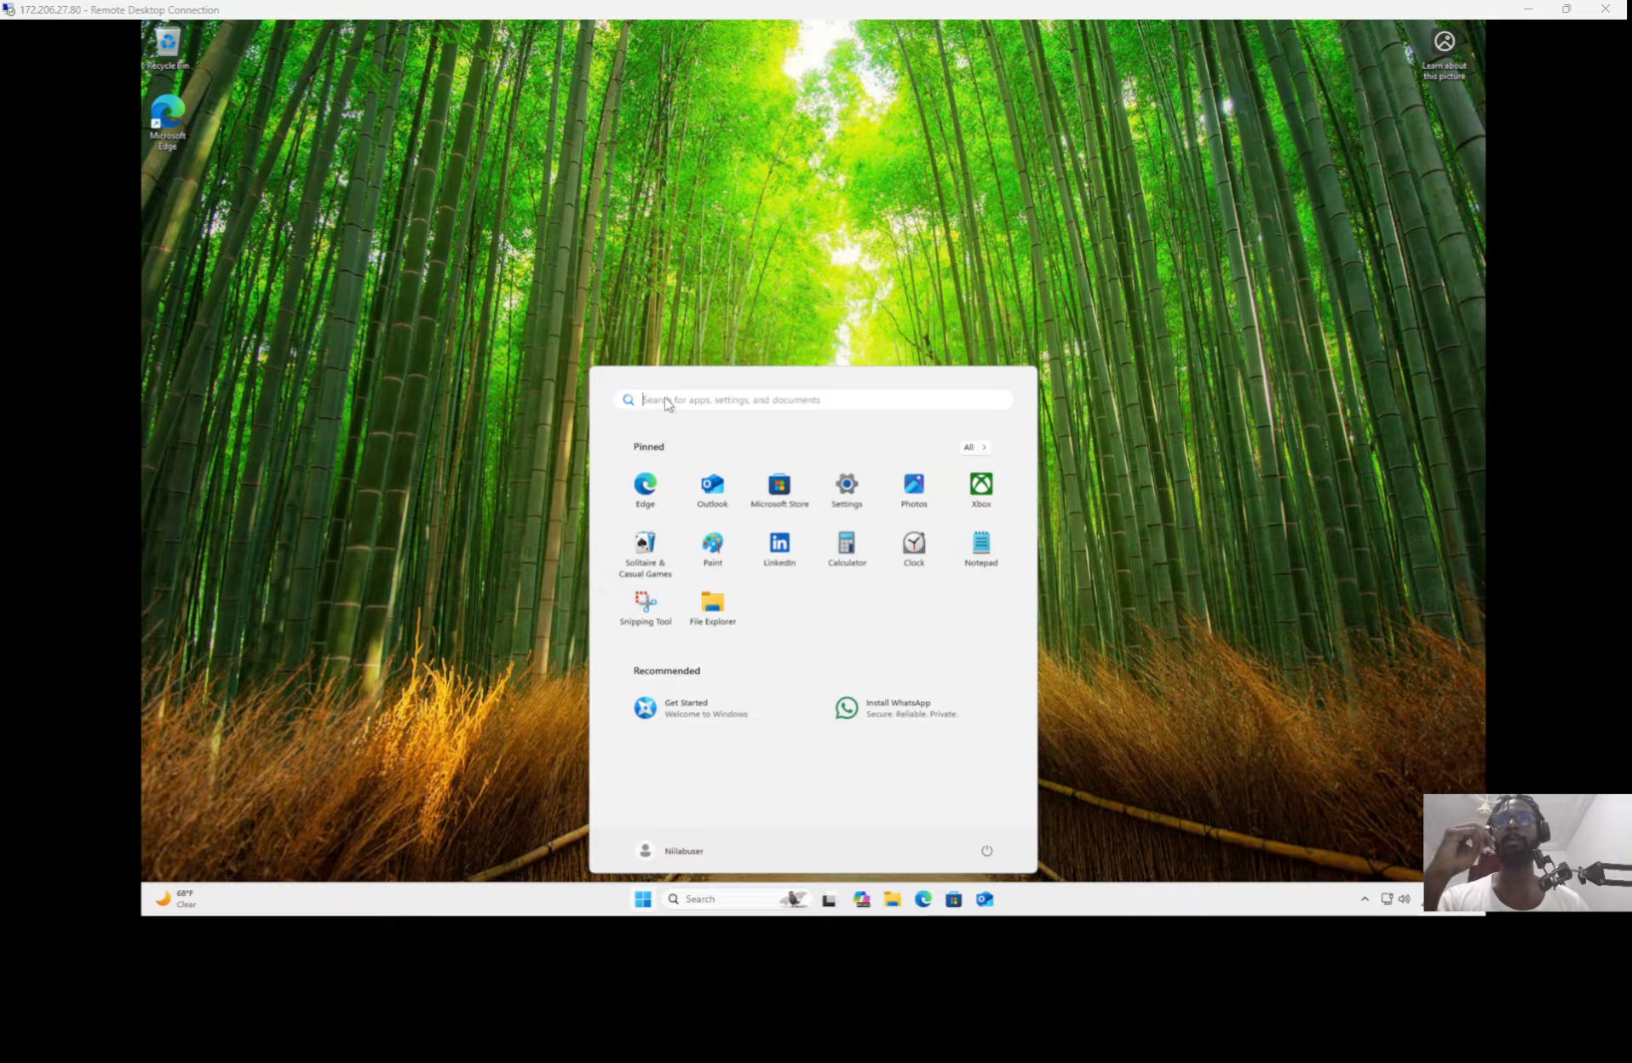
pyautogui.click(731, 400)
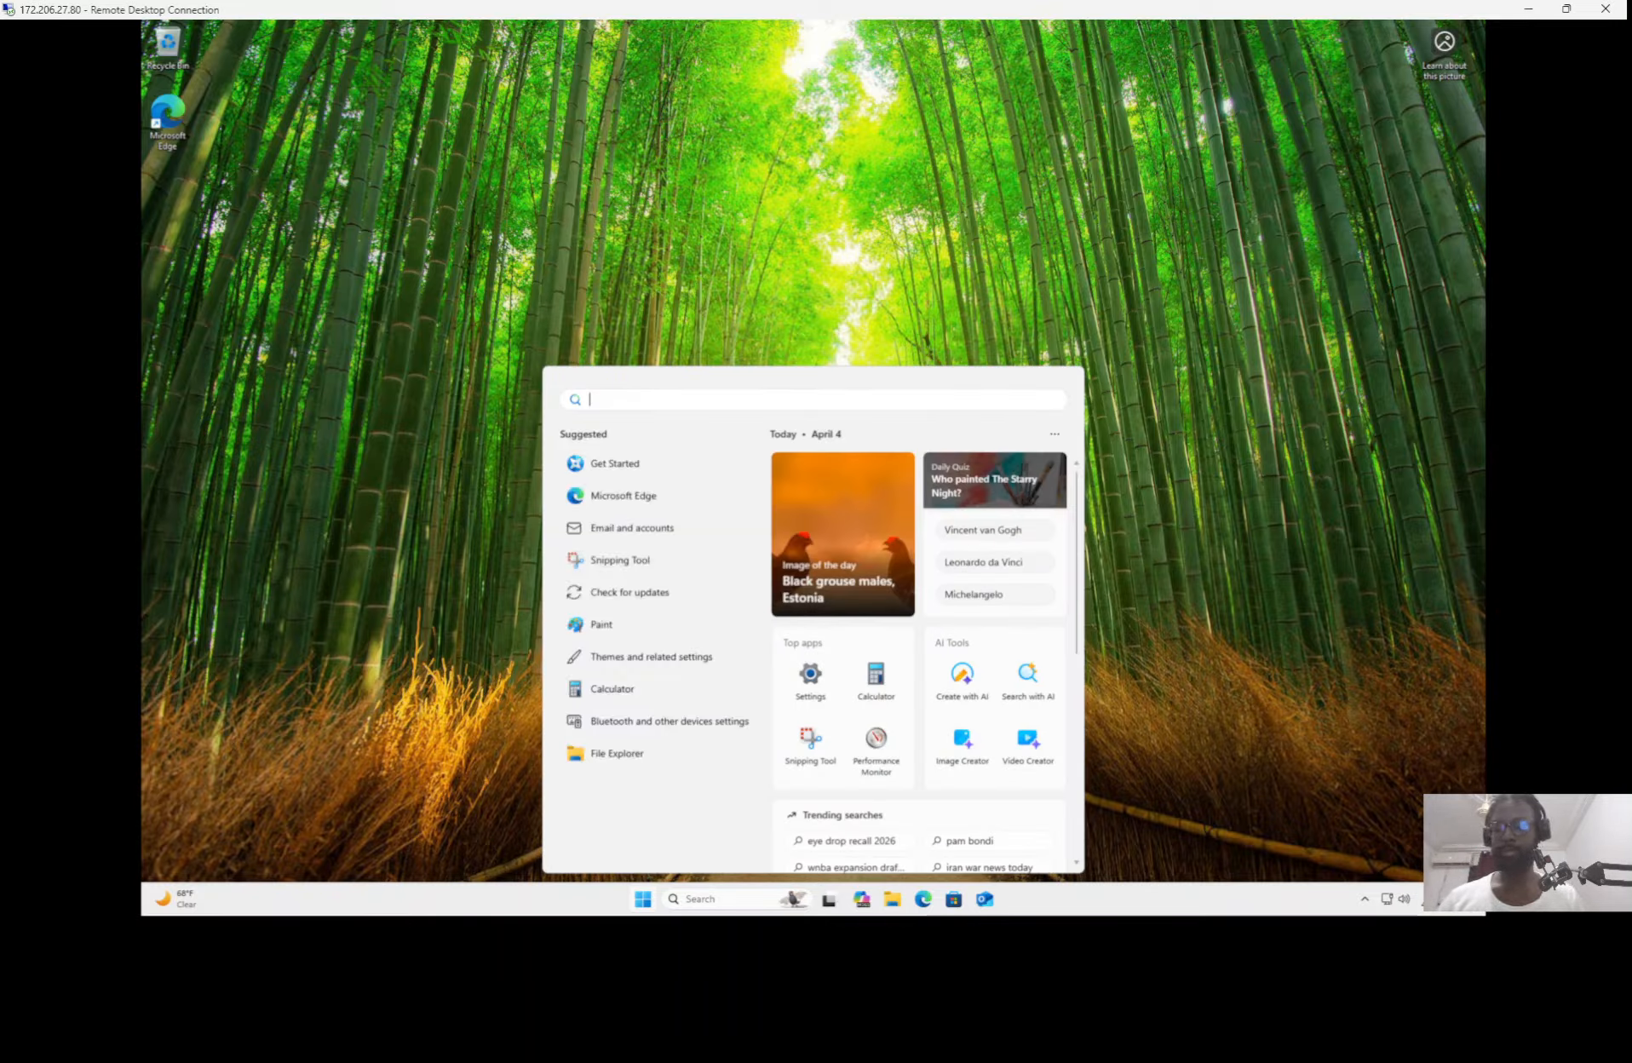
pyautogui.write('wf.')
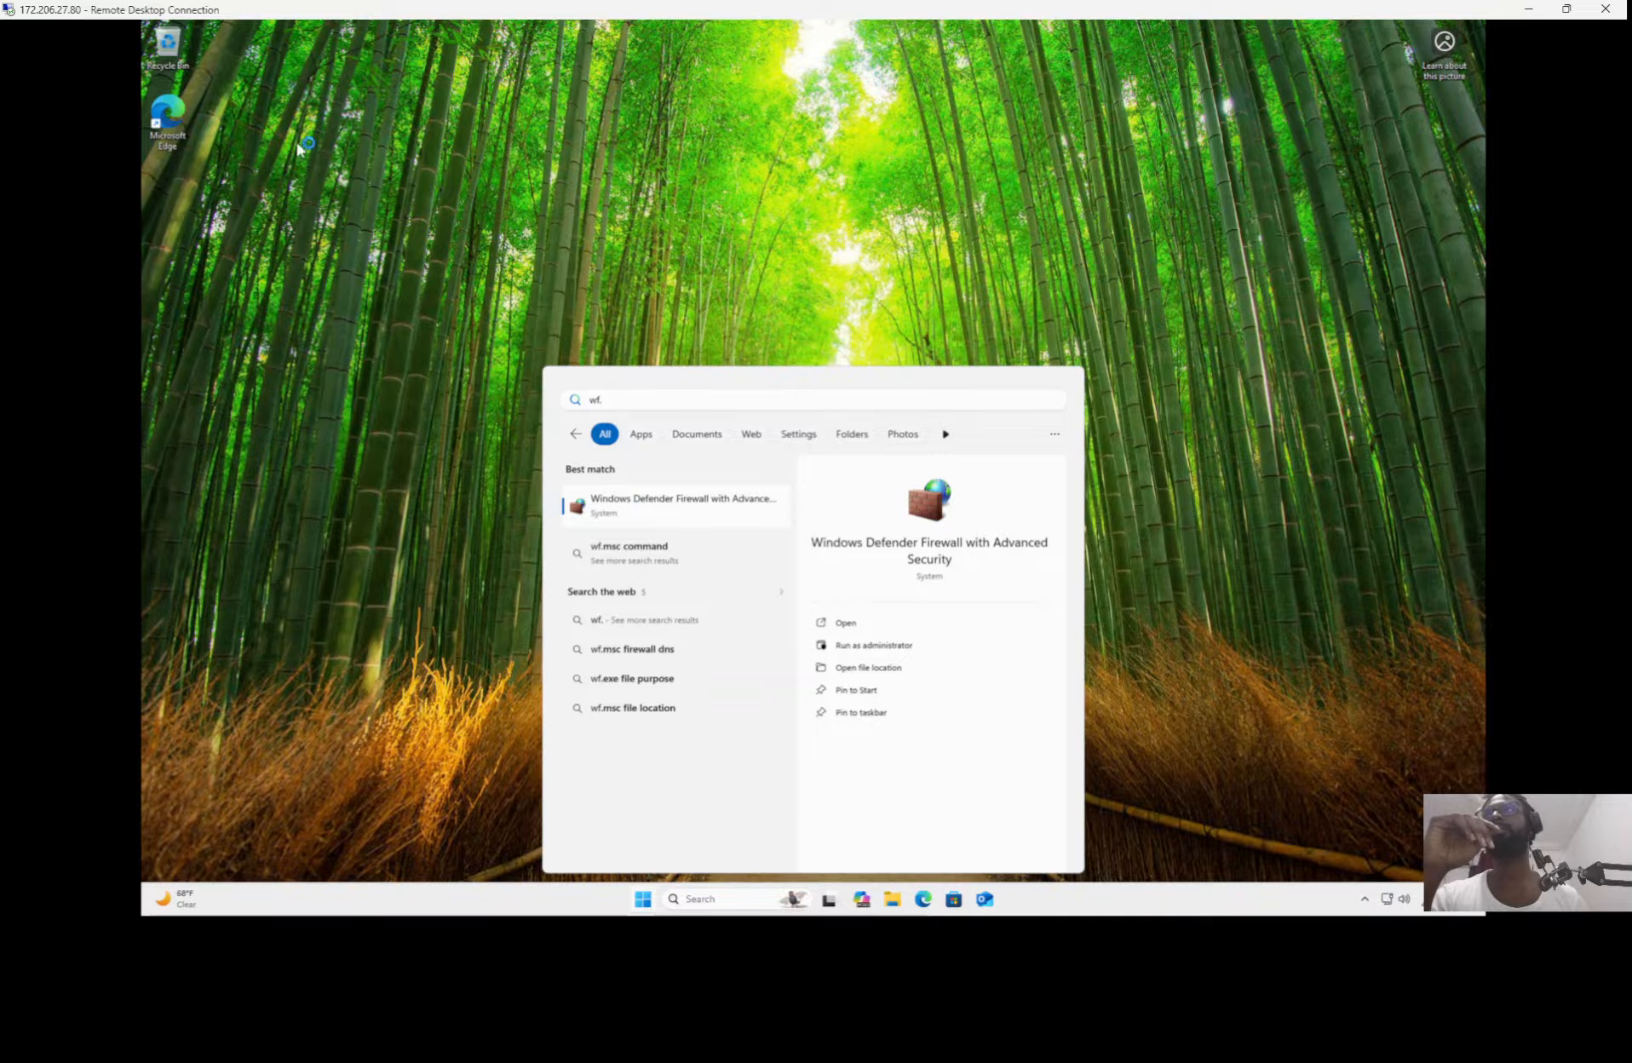
# Step: Launch Microsoft Edge in the VM and finish its first-run setup without signing in, importing browser data or sharing browsing activity
pyautogui.click(172, 121)
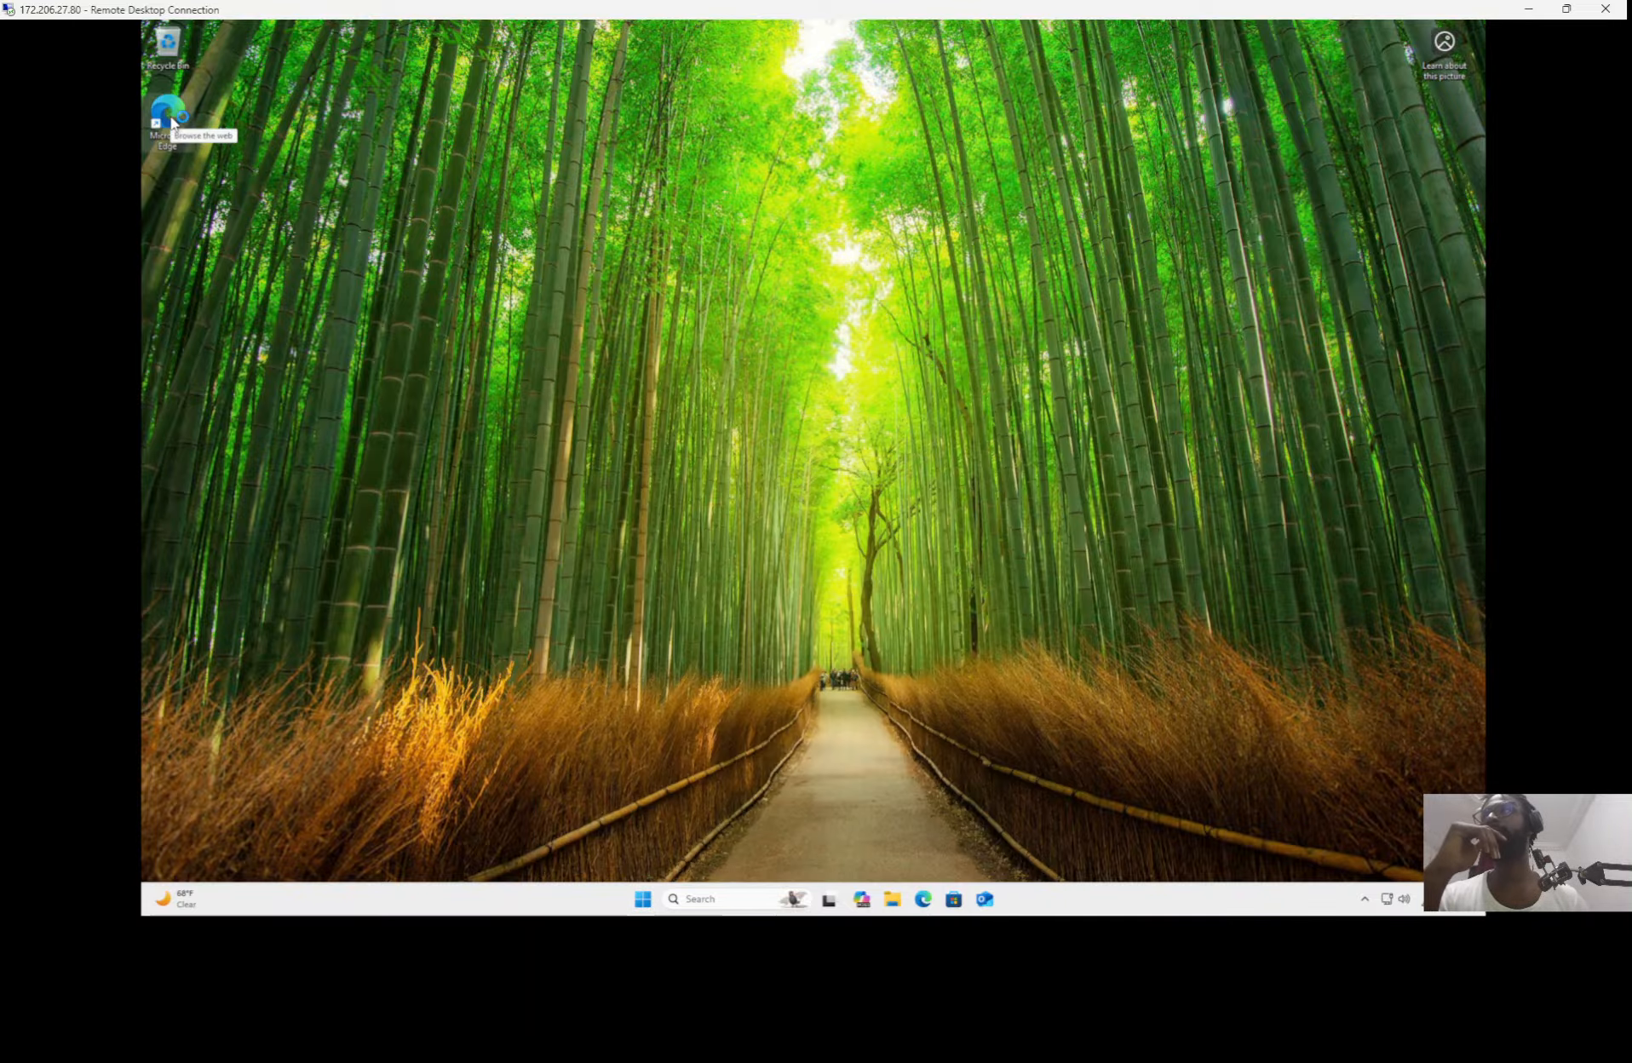
pyautogui.doubleClick(171, 119)
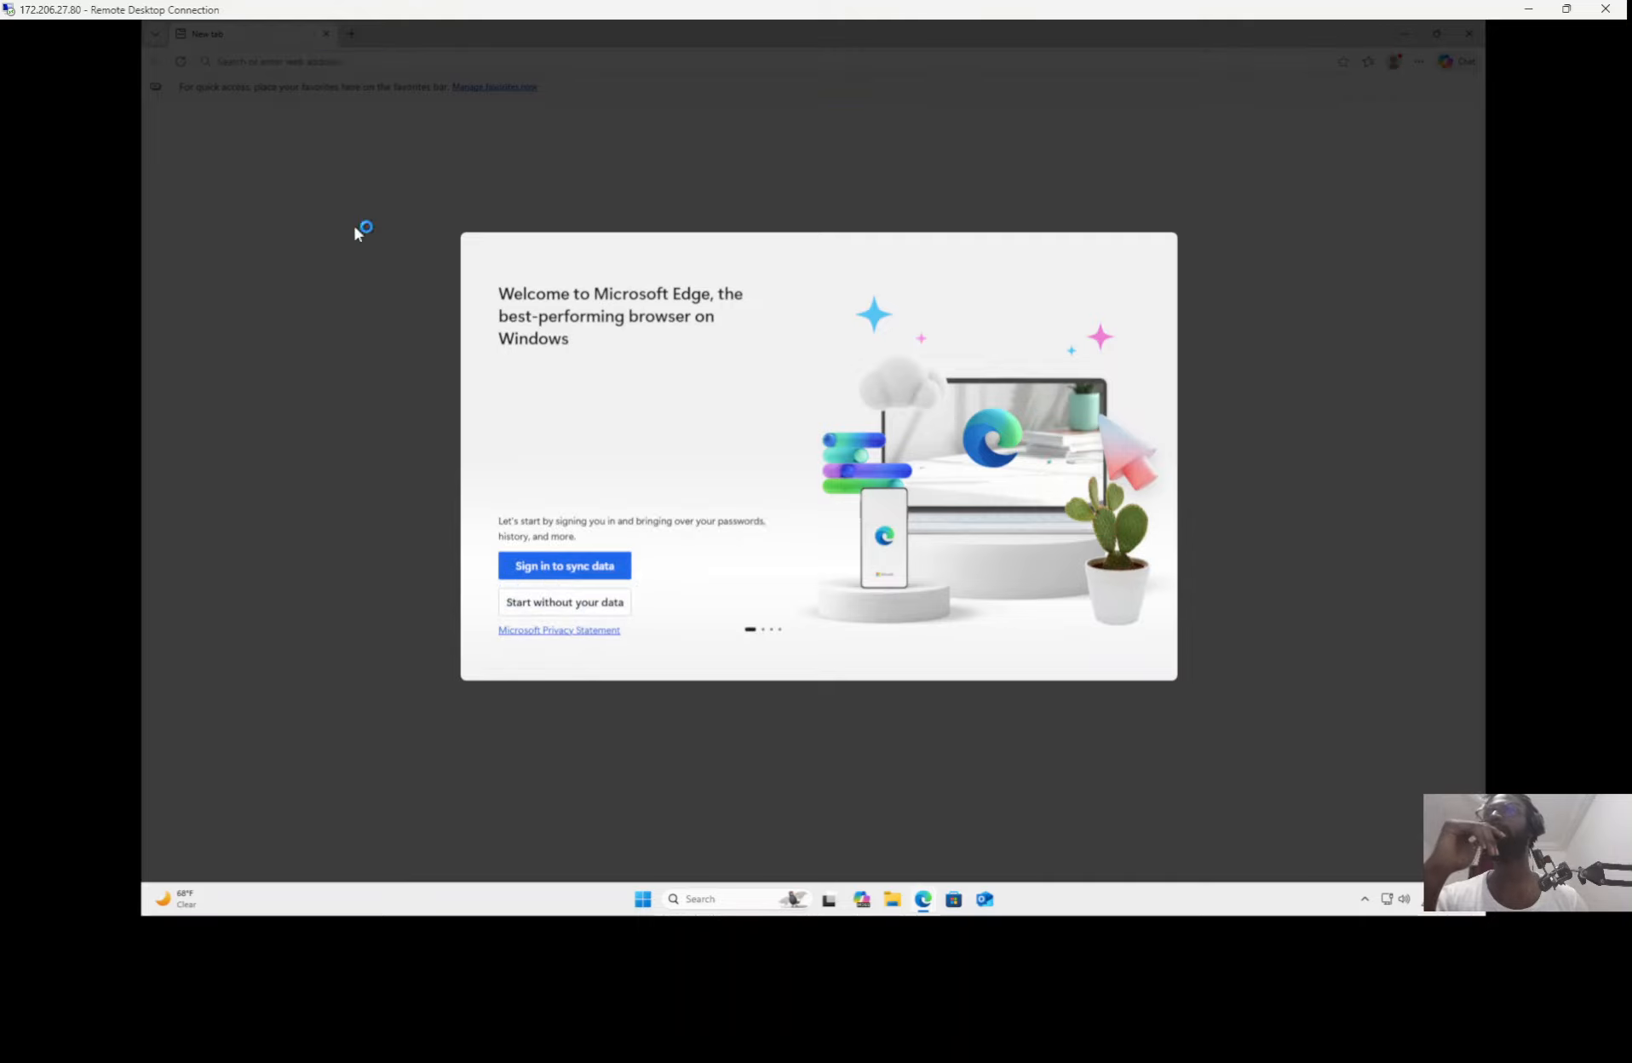
pyautogui.click(545, 601)
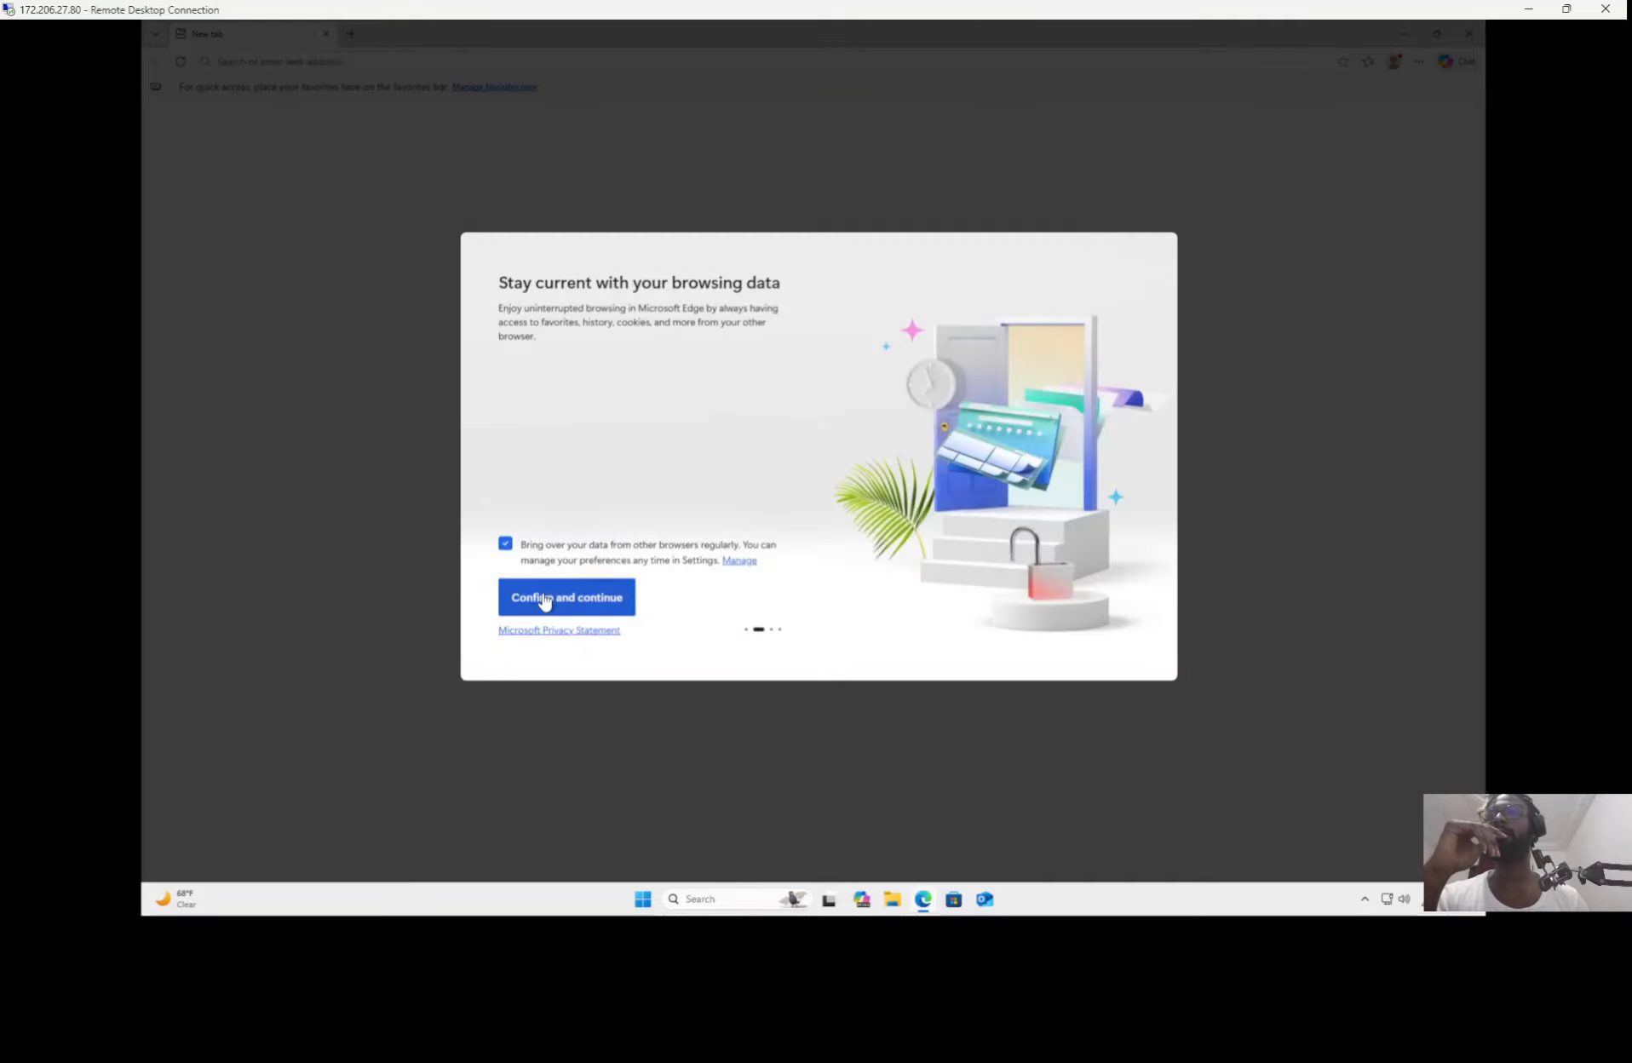
pyautogui.click(508, 547)
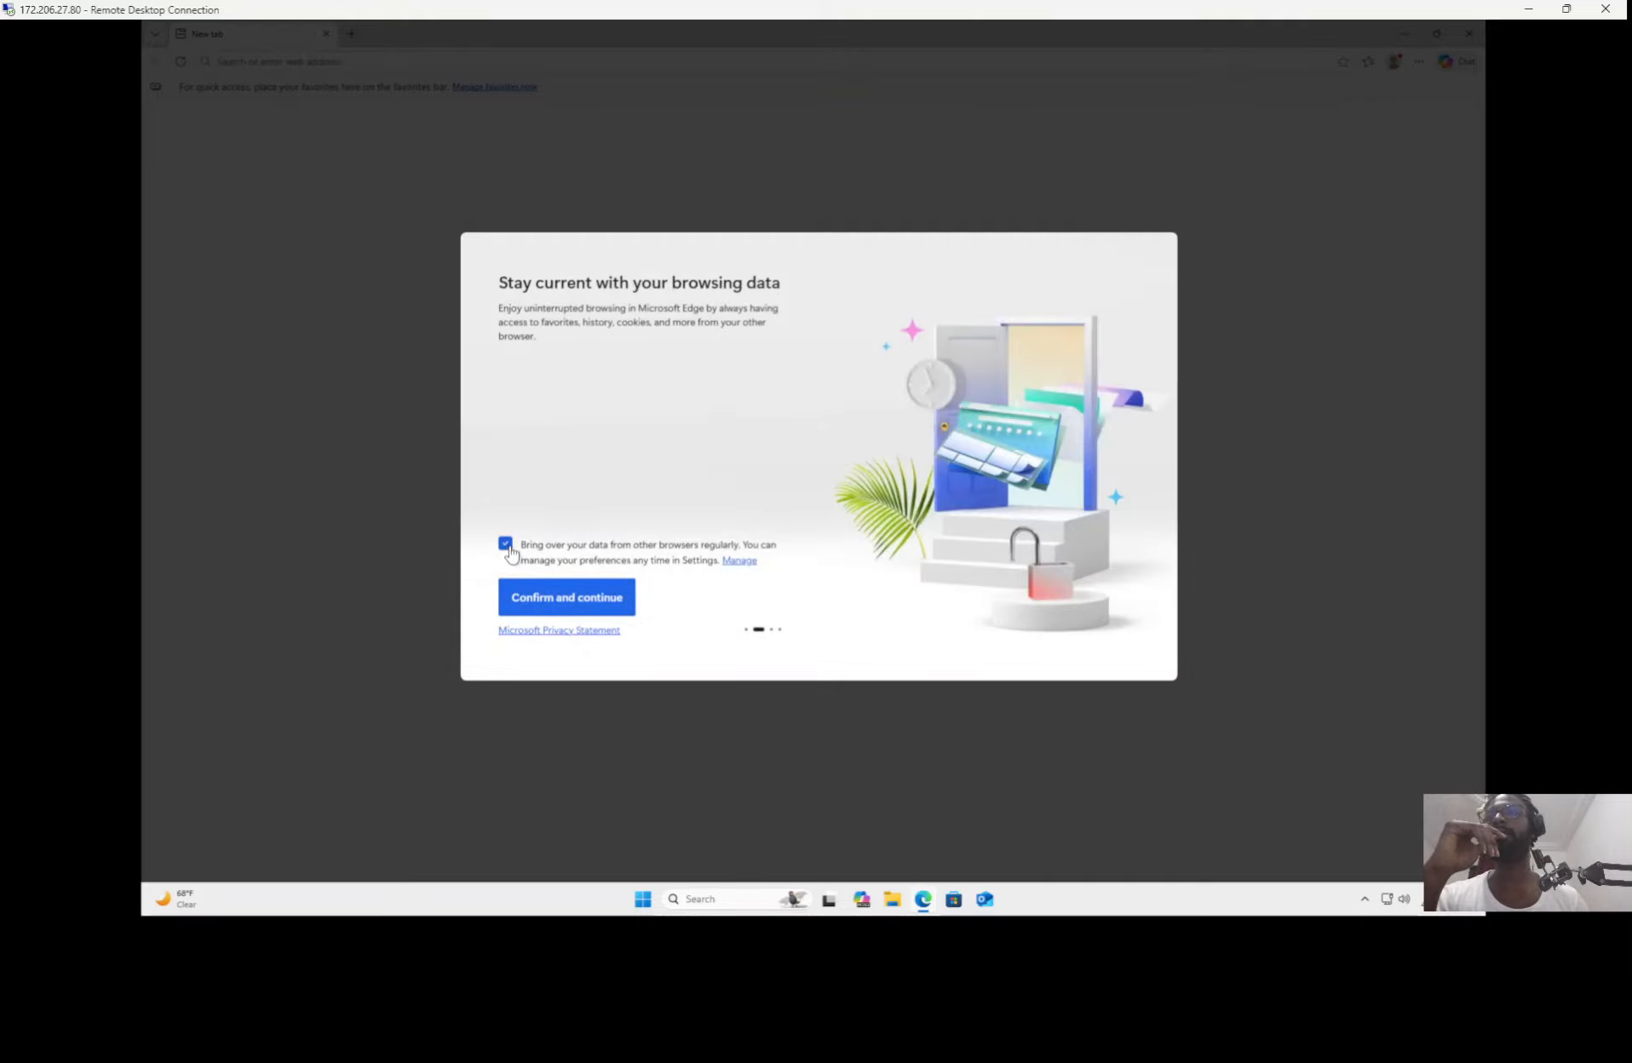
pyautogui.click(571, 601)
pyautogui.click(522, 604)
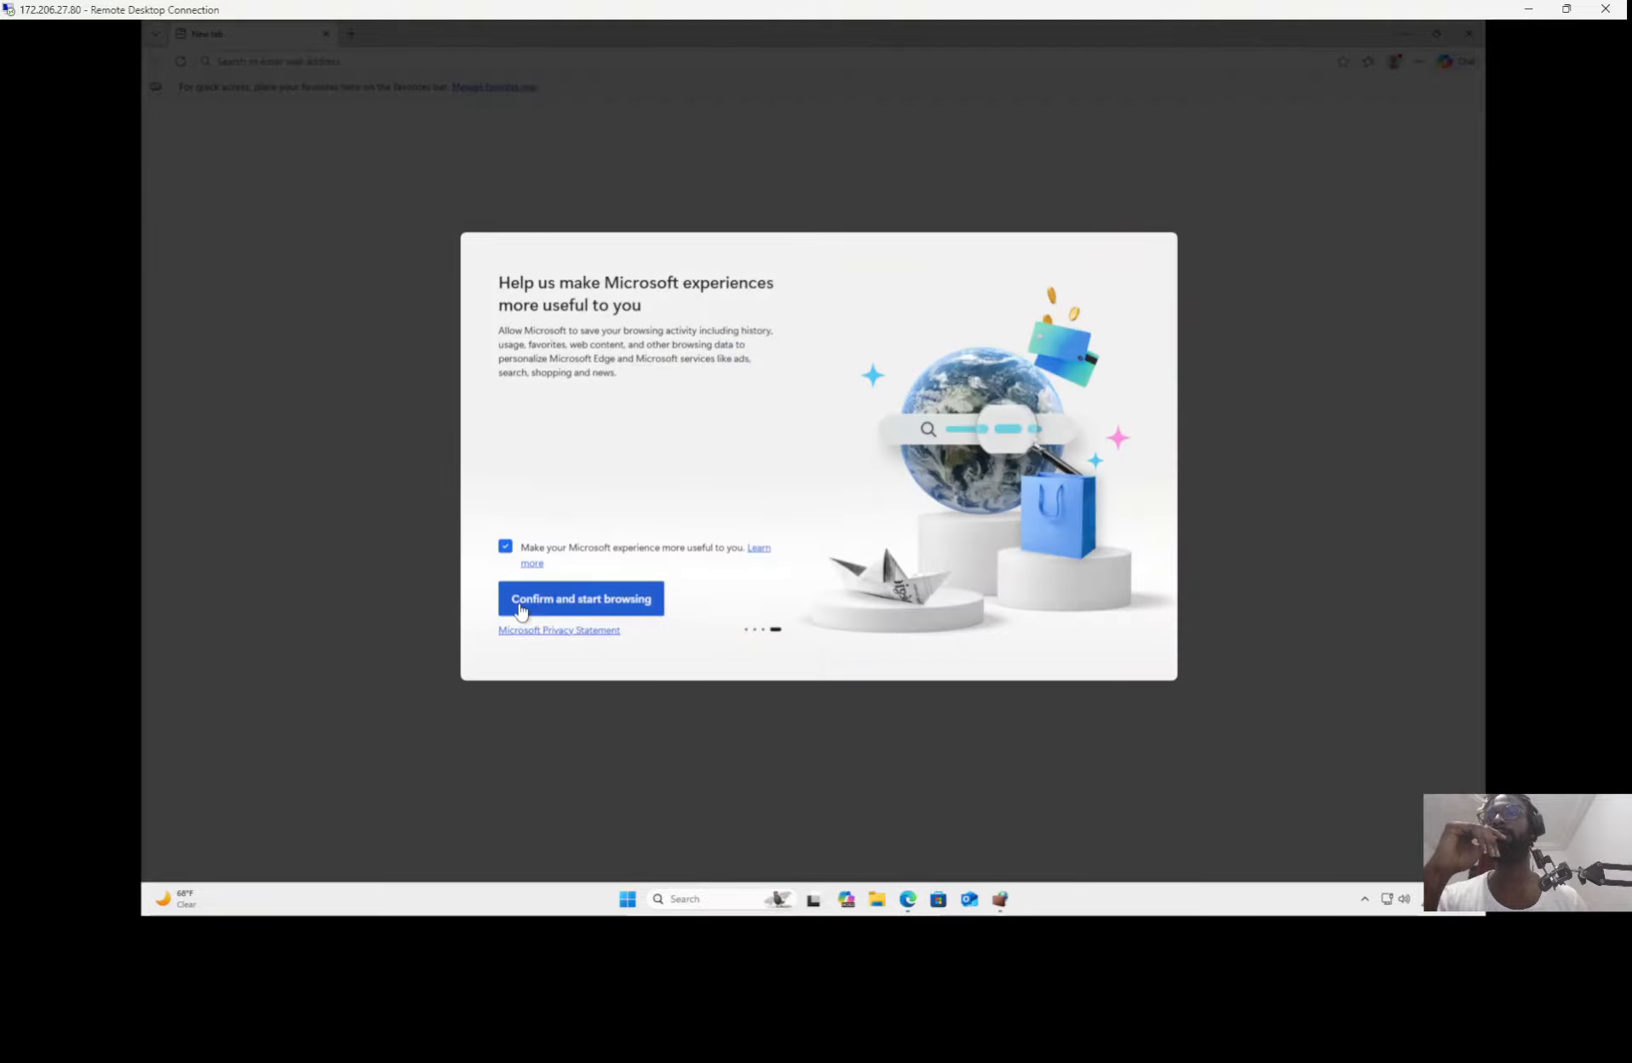
pyautogui.click(506, 547)
pyautogui.click(526, 596)
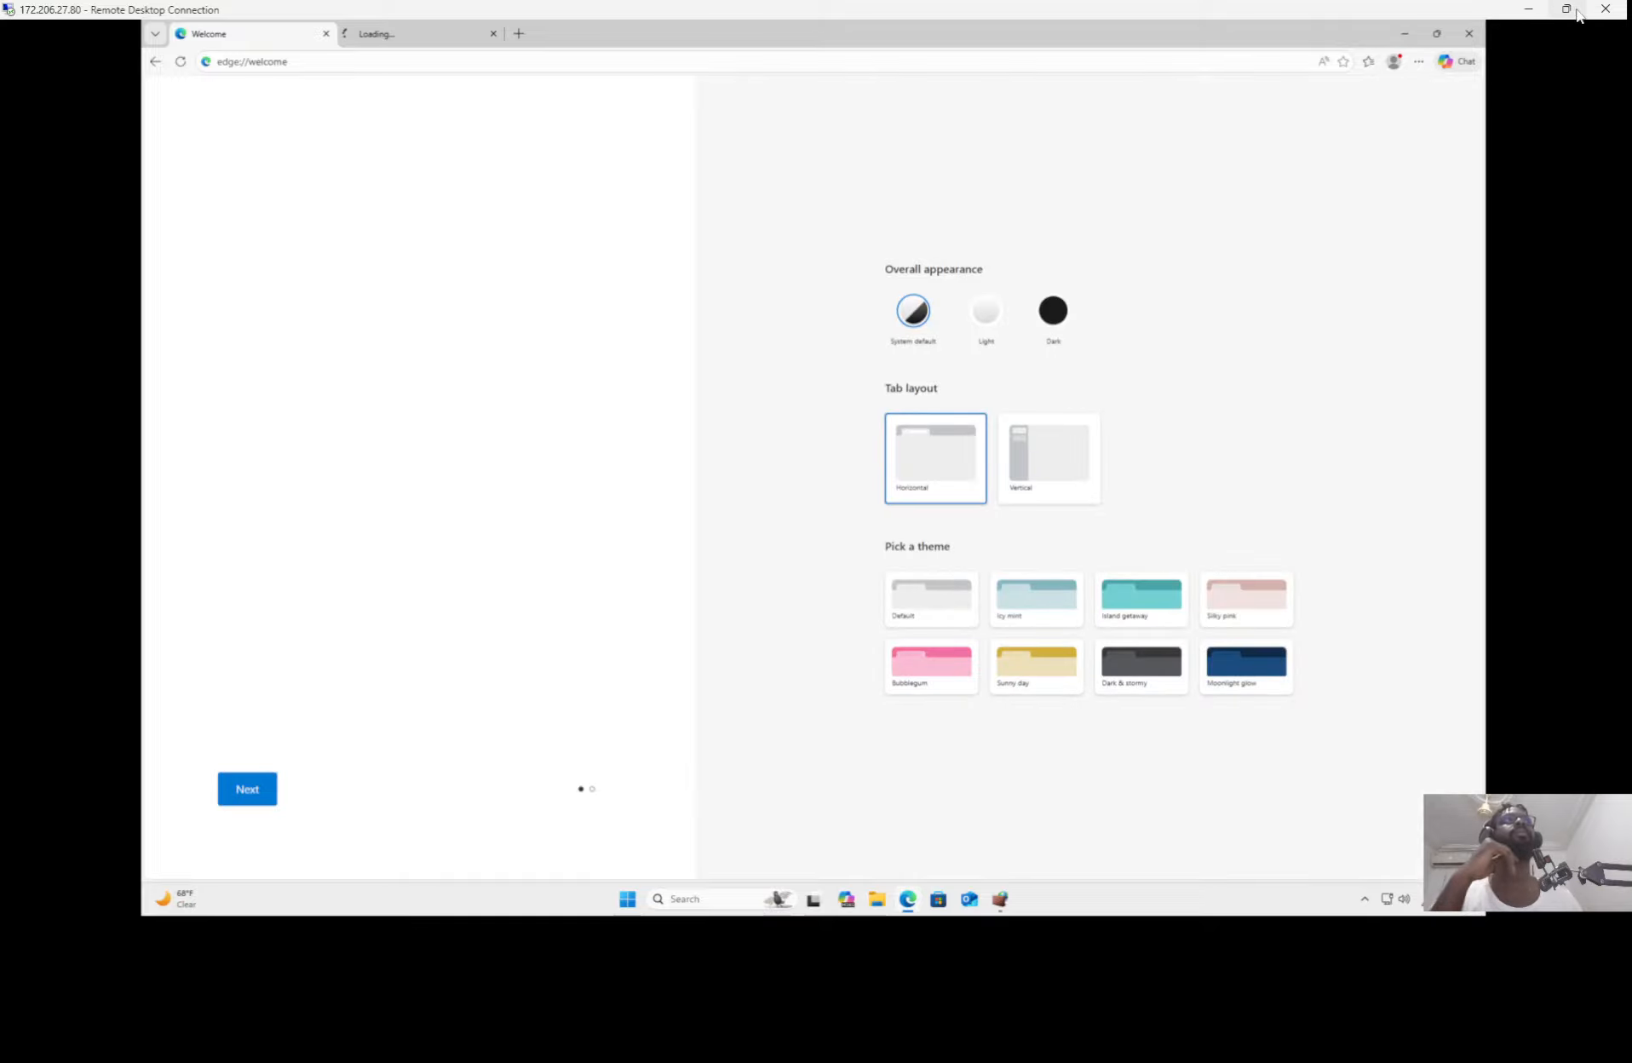
# Step: Restore the remote session window and copy the Windows 10/11 MDE Package link from the lab instructions
pyautogui.click(1565, 9)
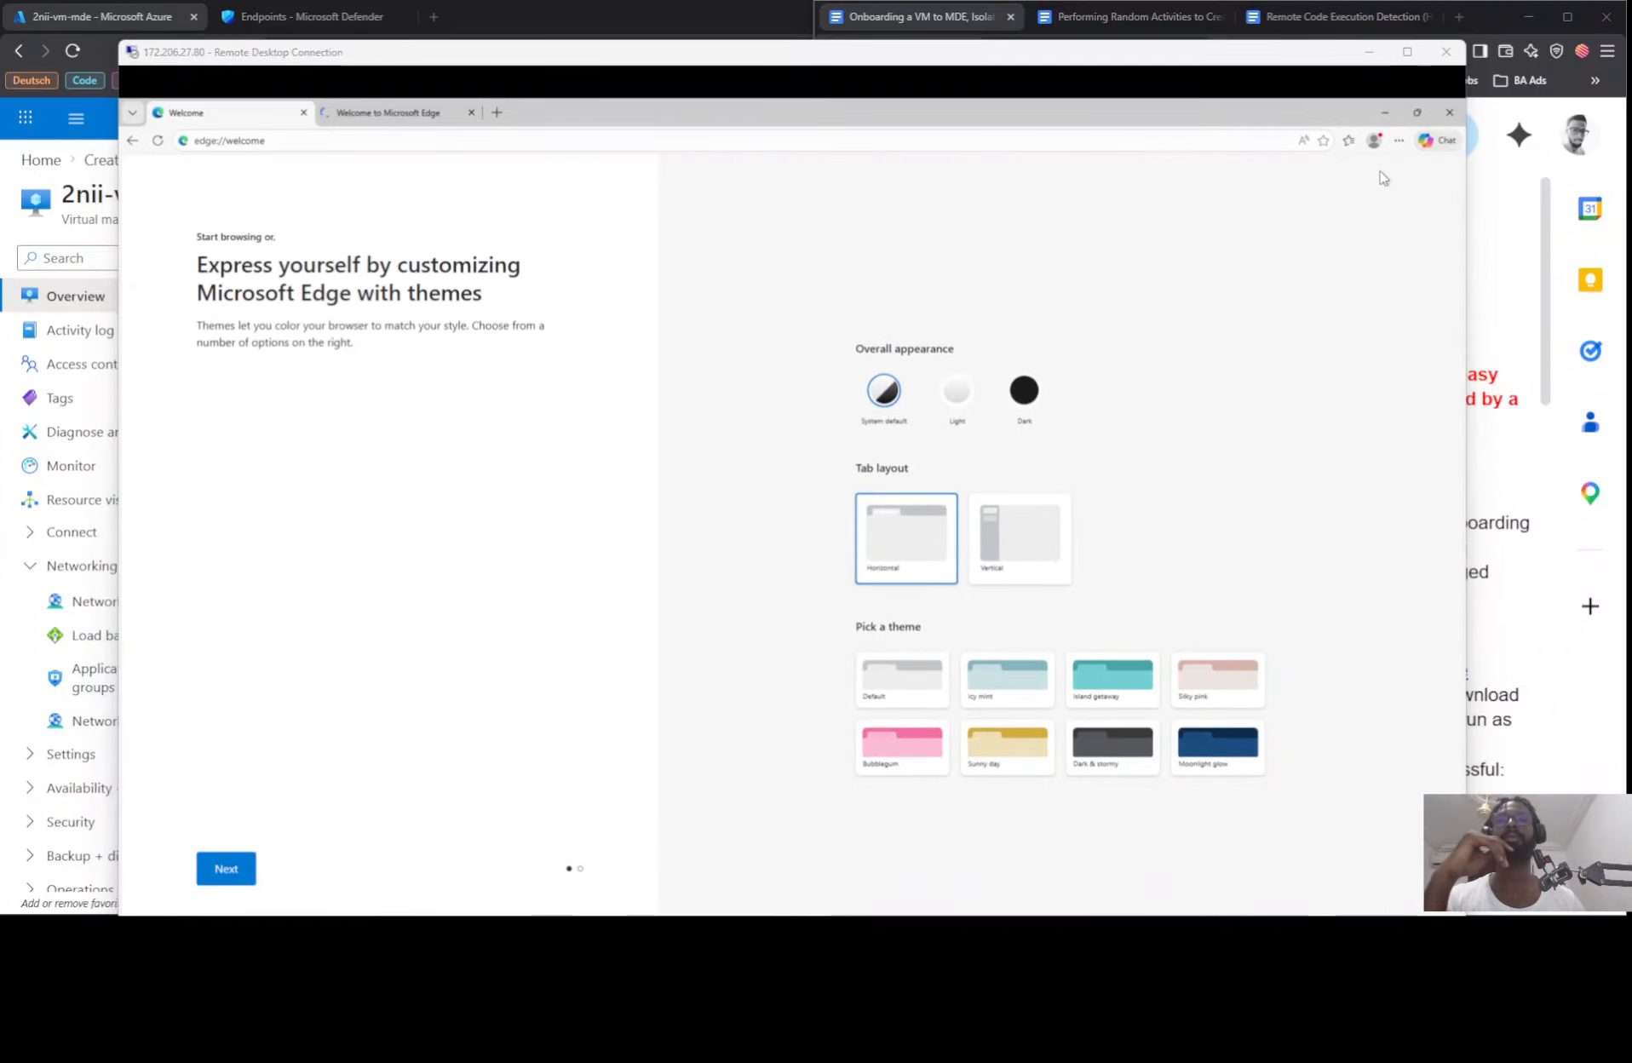
pyautogui.hotkey('alt', 'Tab')
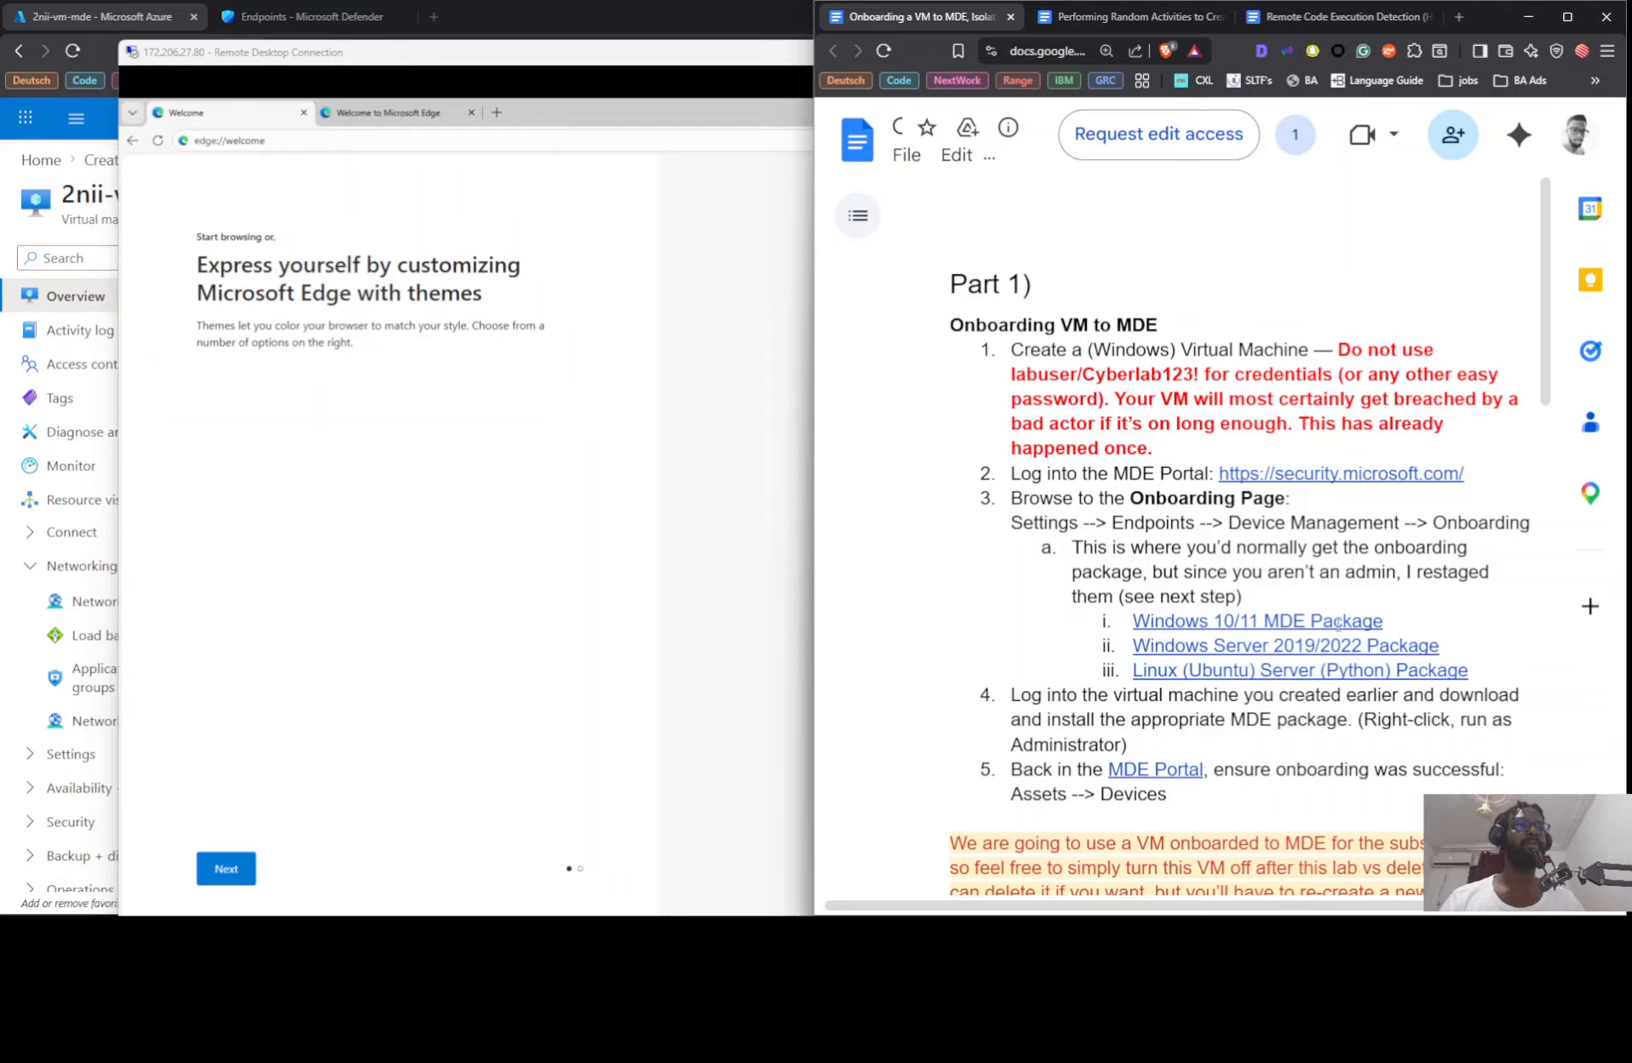
pyautogui.click(1257, 620)
pyautogui.click(1503, 668)
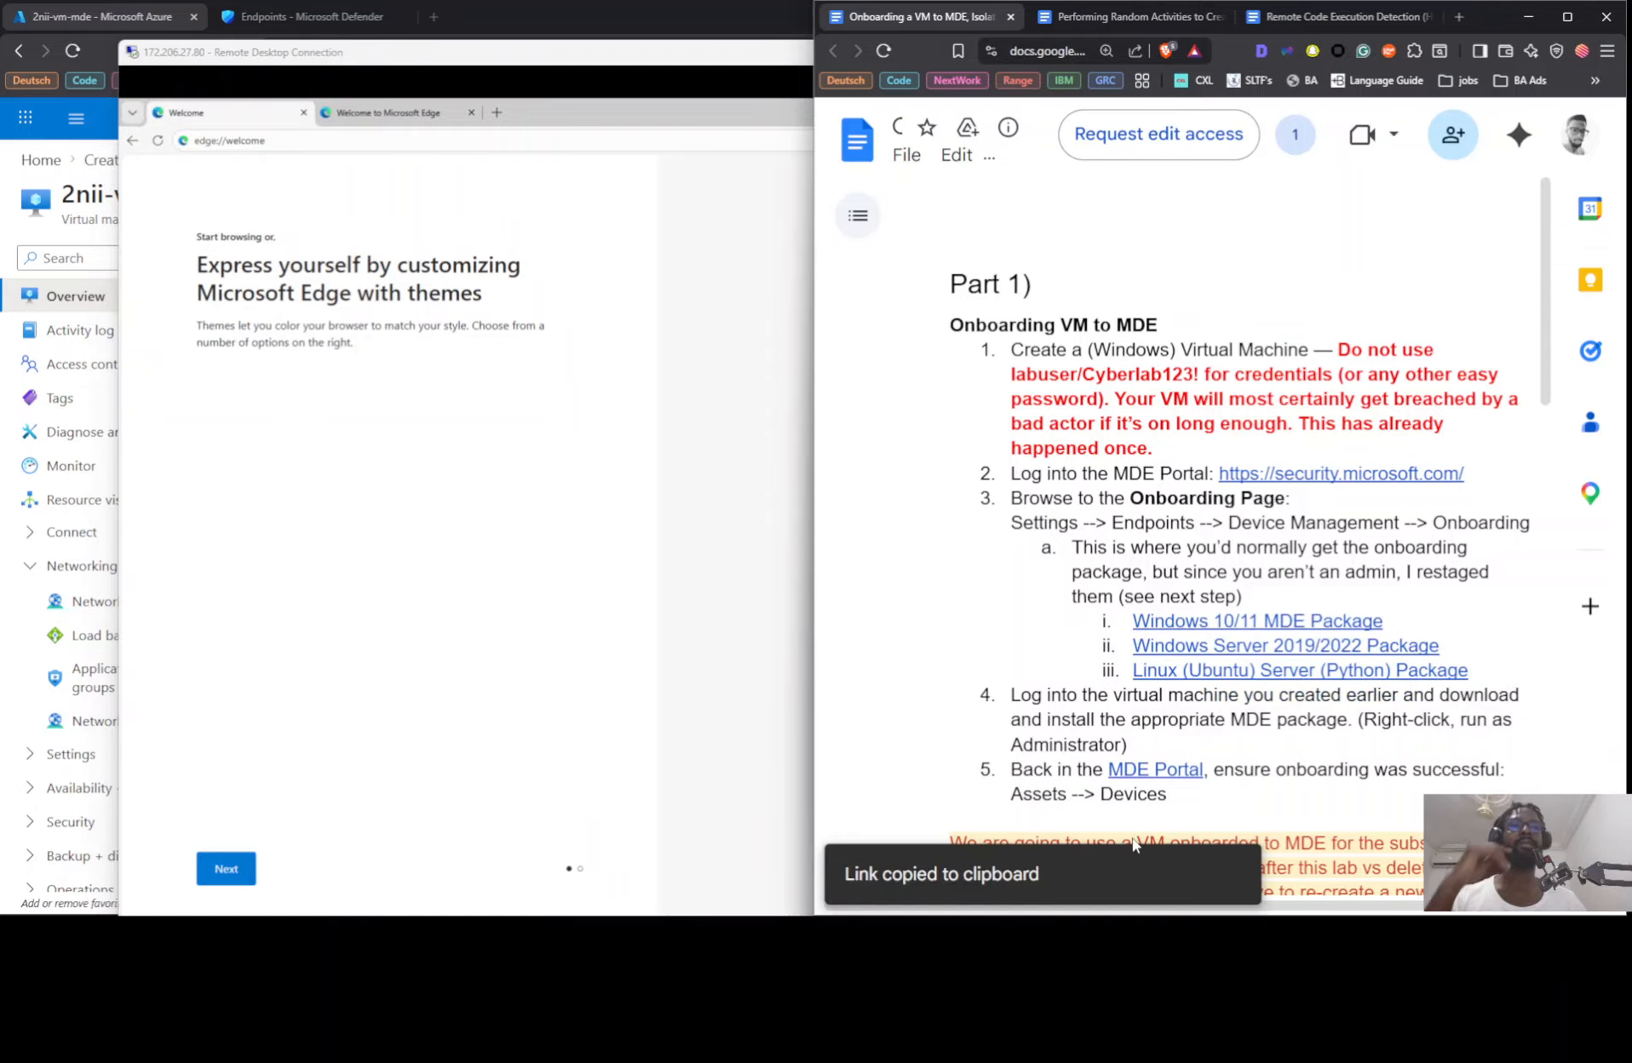
# Step: Download Windows-10-and-11-GatewayWindowsDefenderATPOnboardingPackage.zip from the copied link in the VM's Edge browser
pyautogui.click(423, 143)
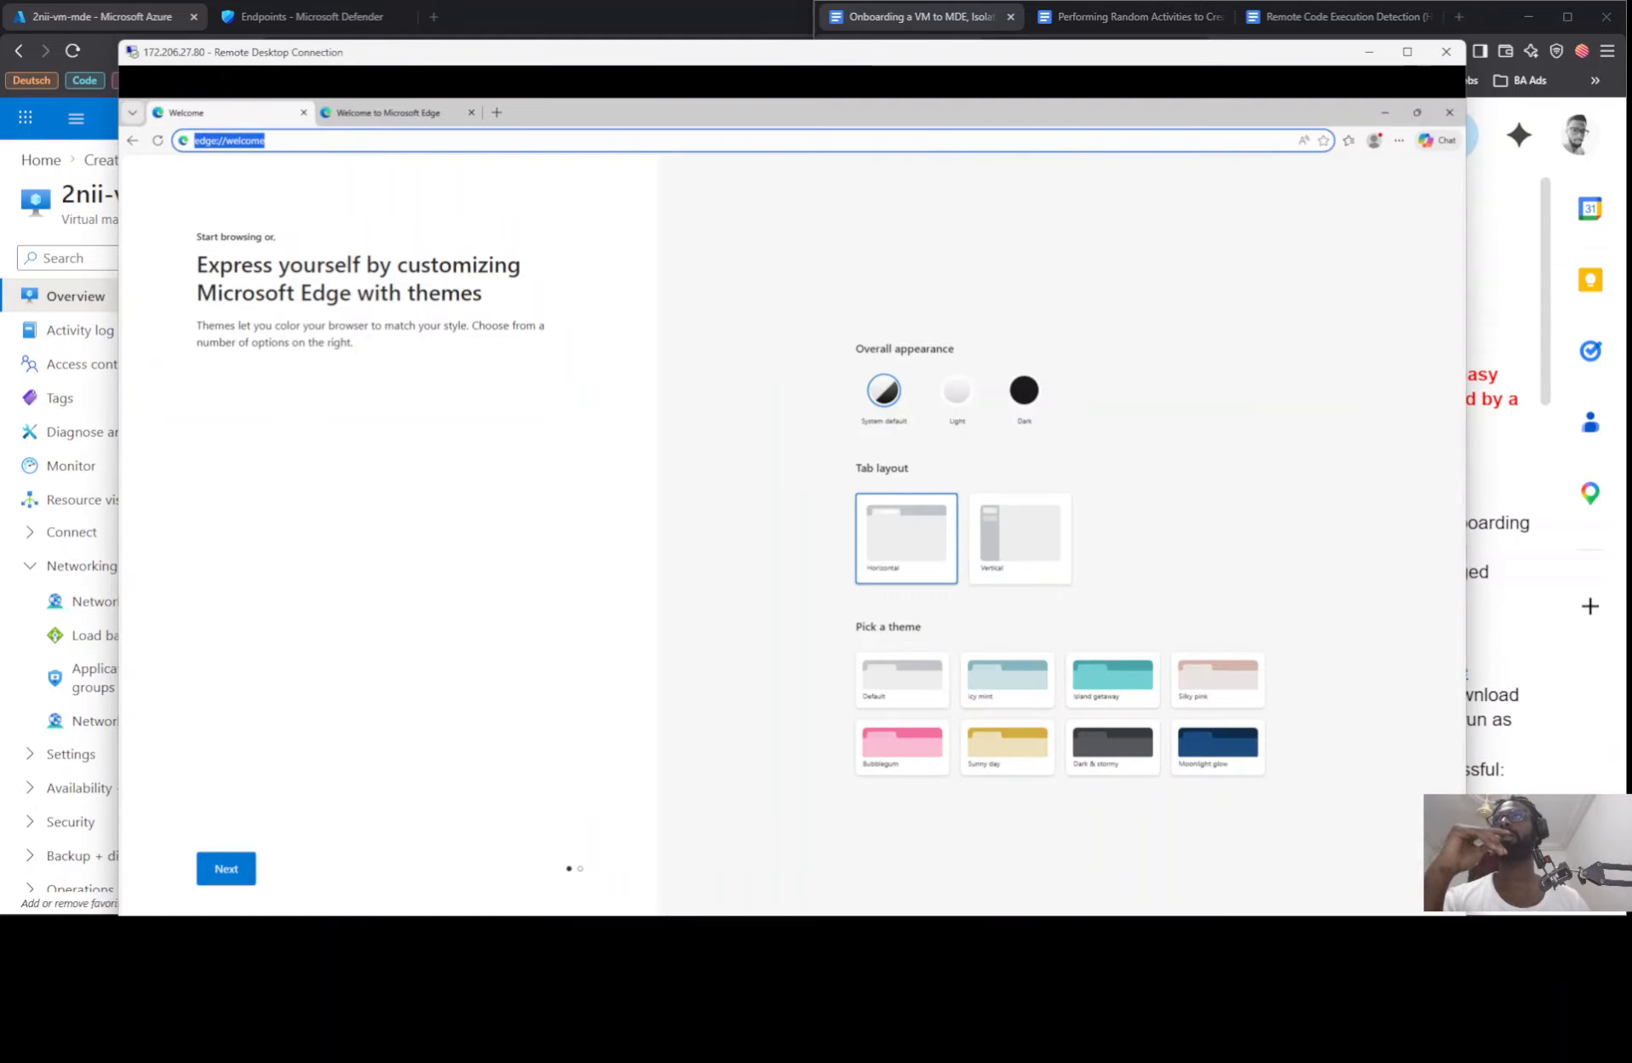
pyautogui.hotkey('ctrl', 'v')
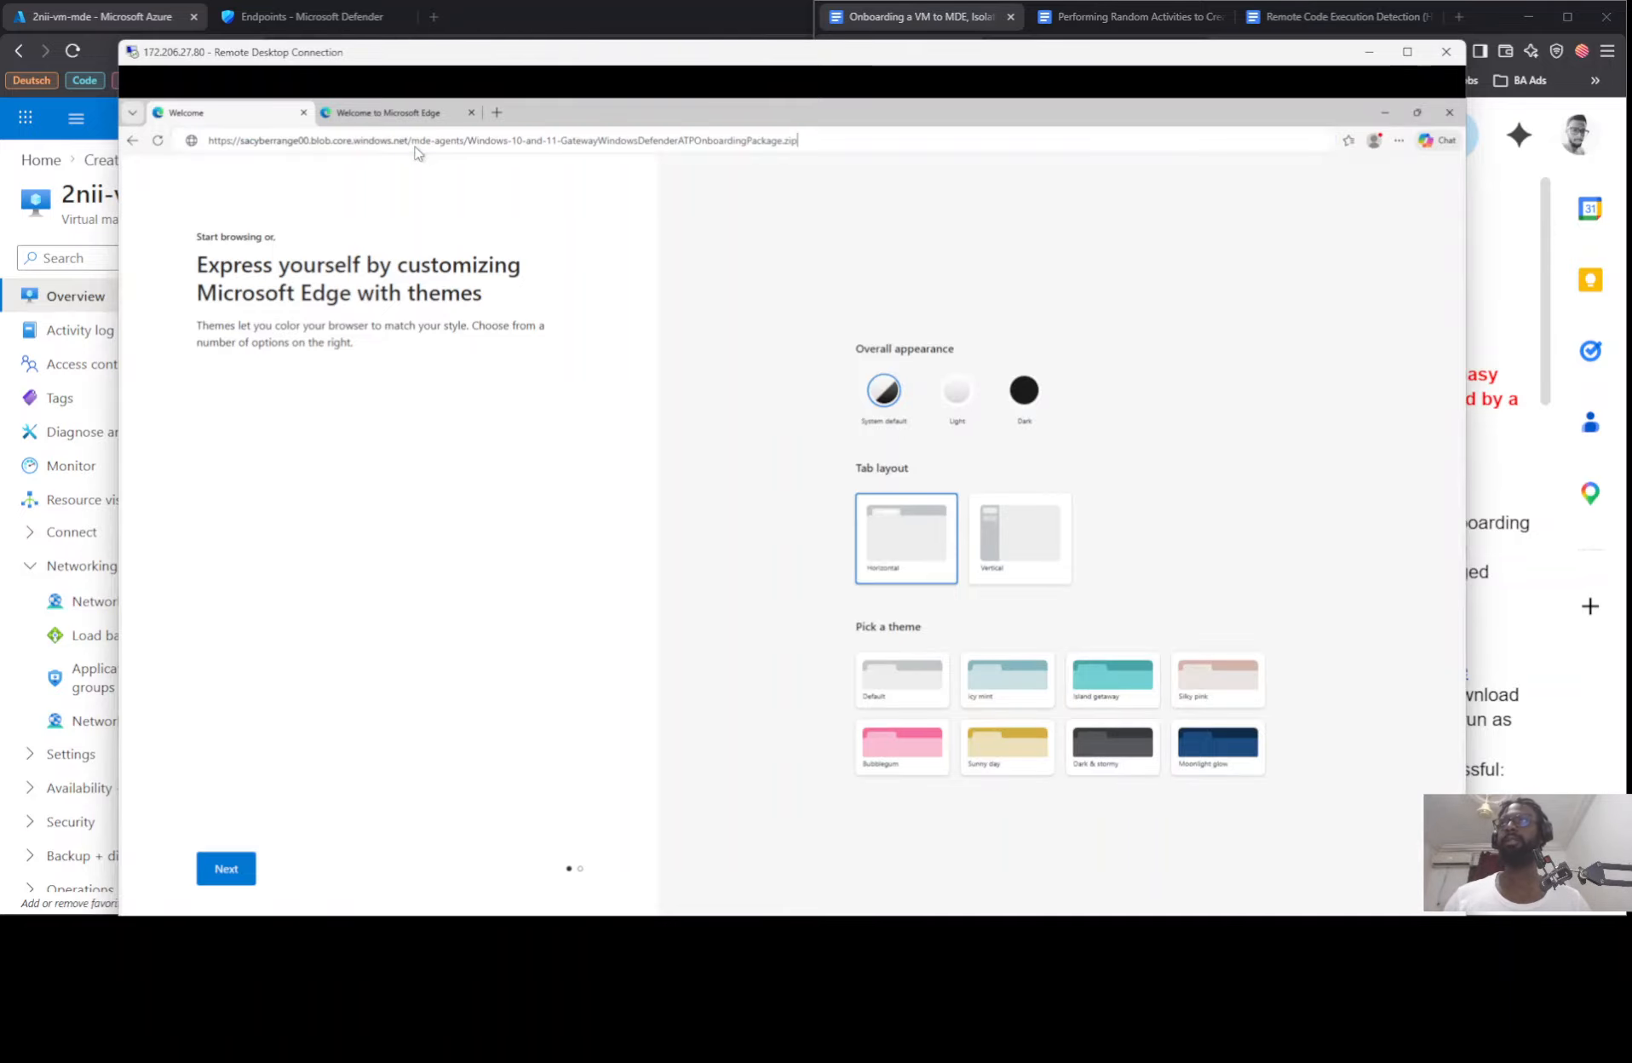
pyautogui.press('Return')
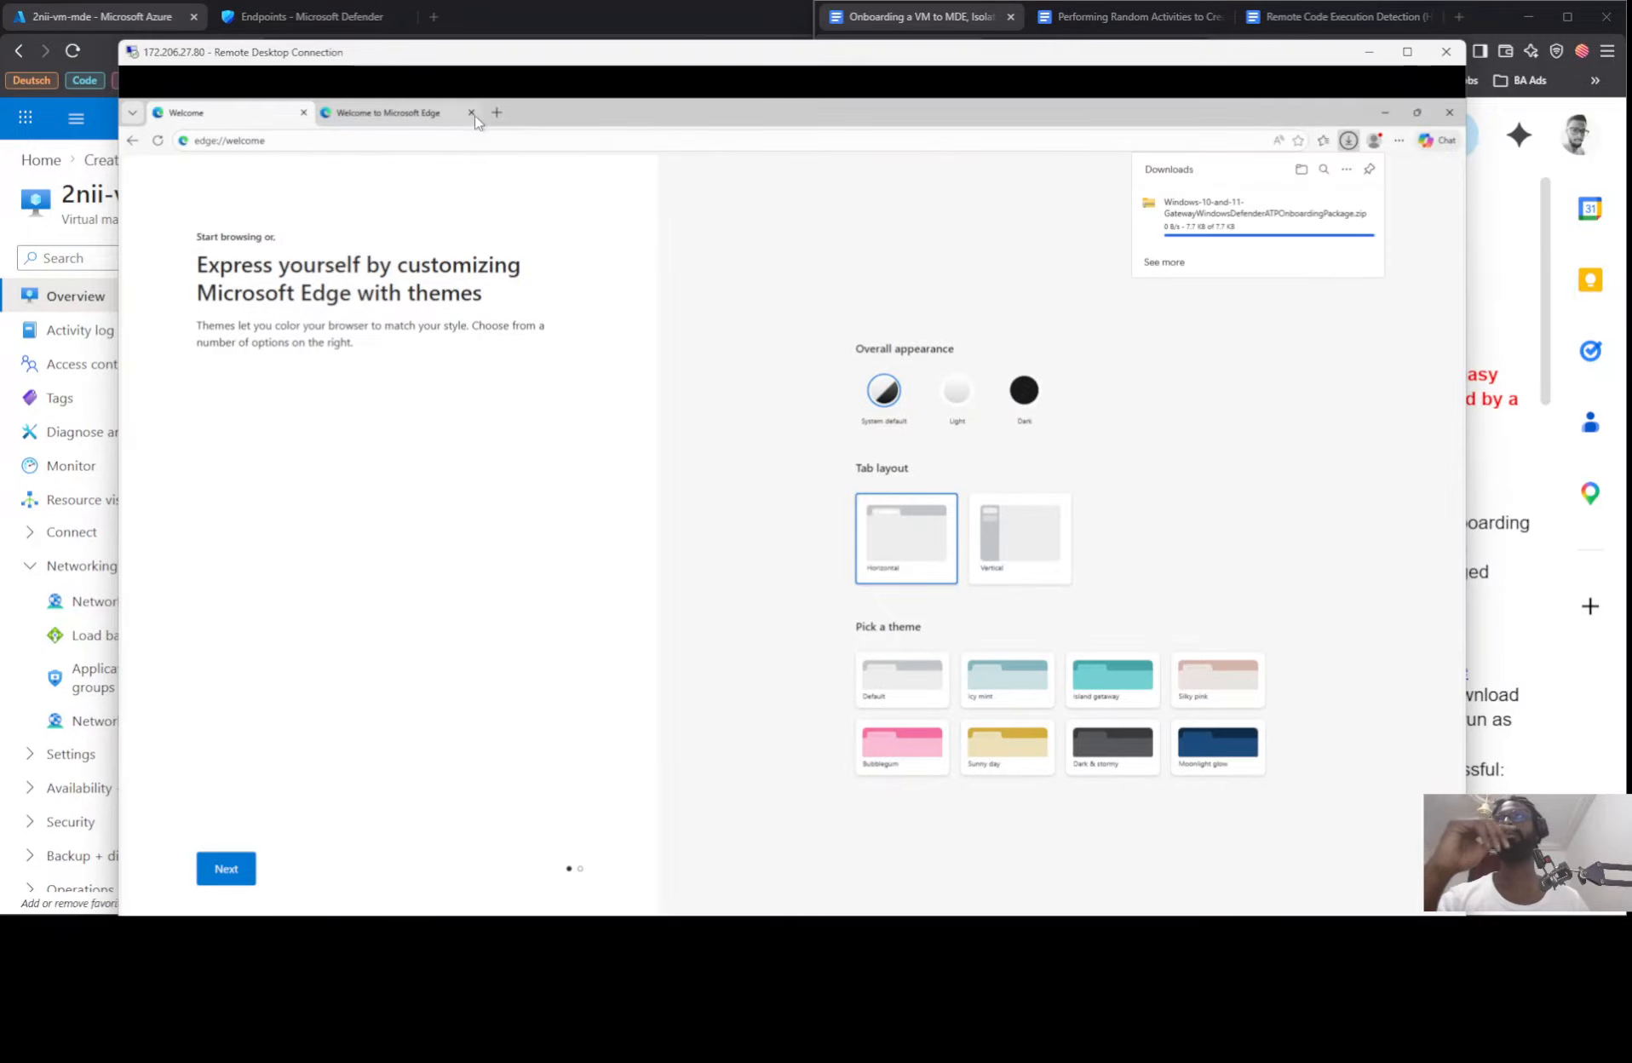
# Step: Close the extra Edge tab, open the Downloads folder from the browser's download list and close Edge in the VM
pyautogui.click(470, 114)
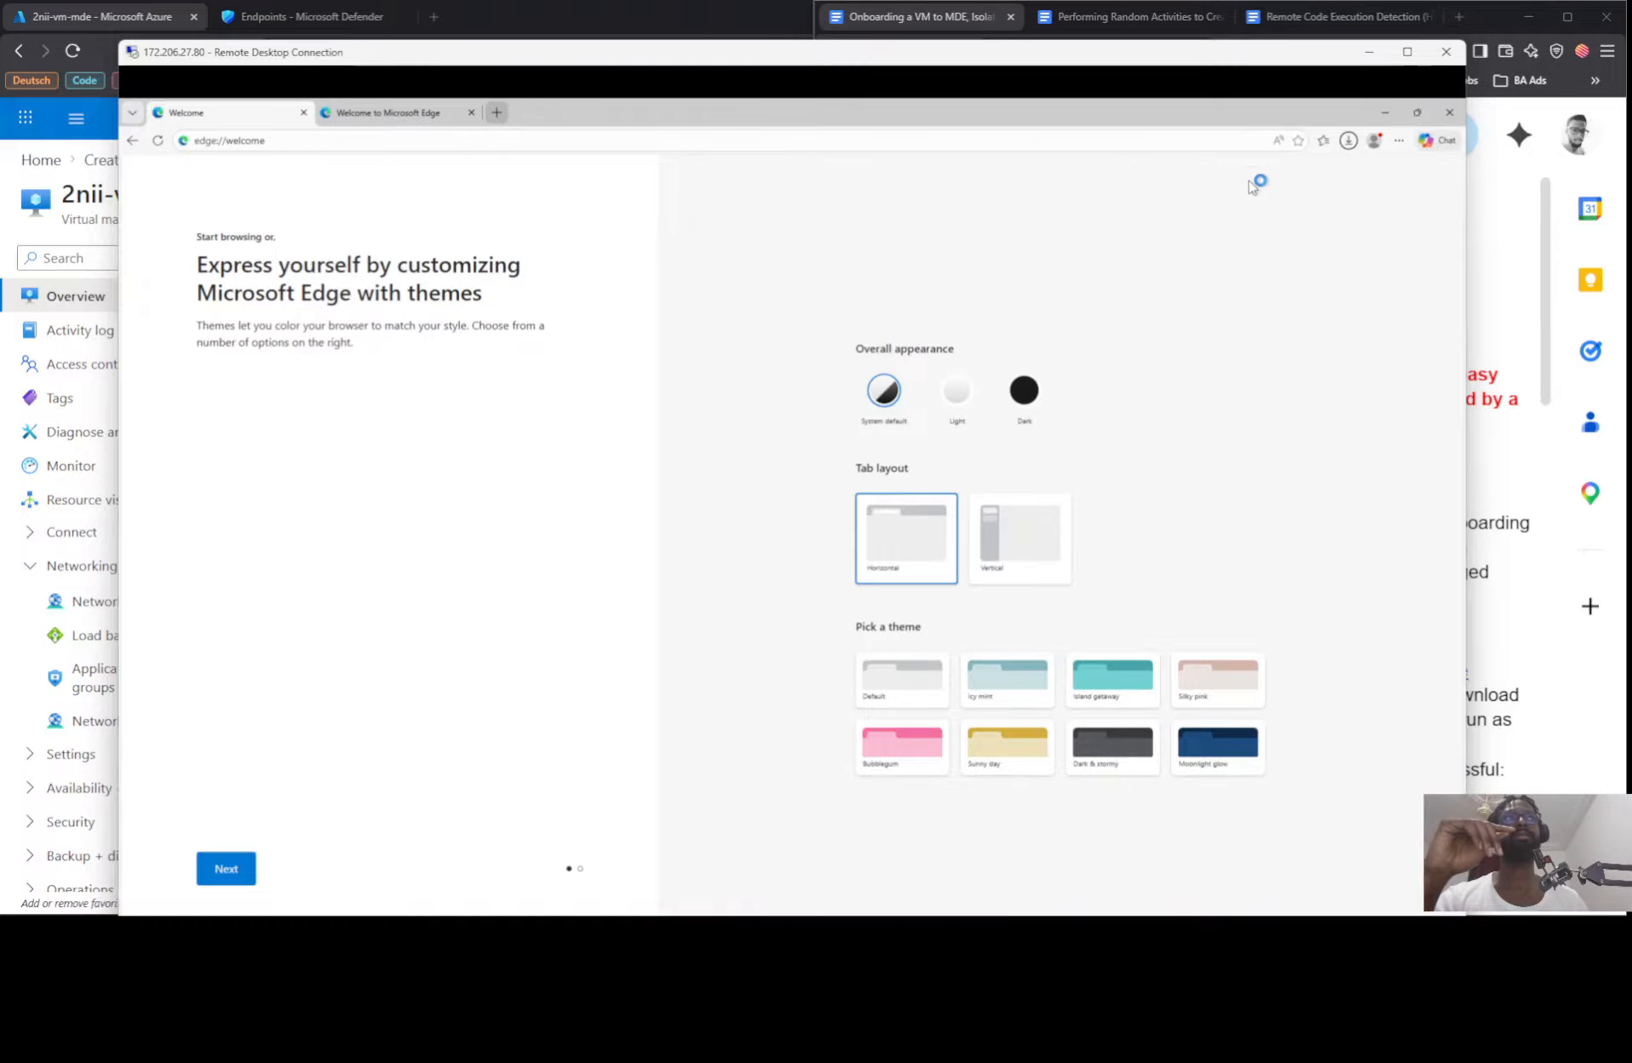
pyautogui.click(1346, 142)
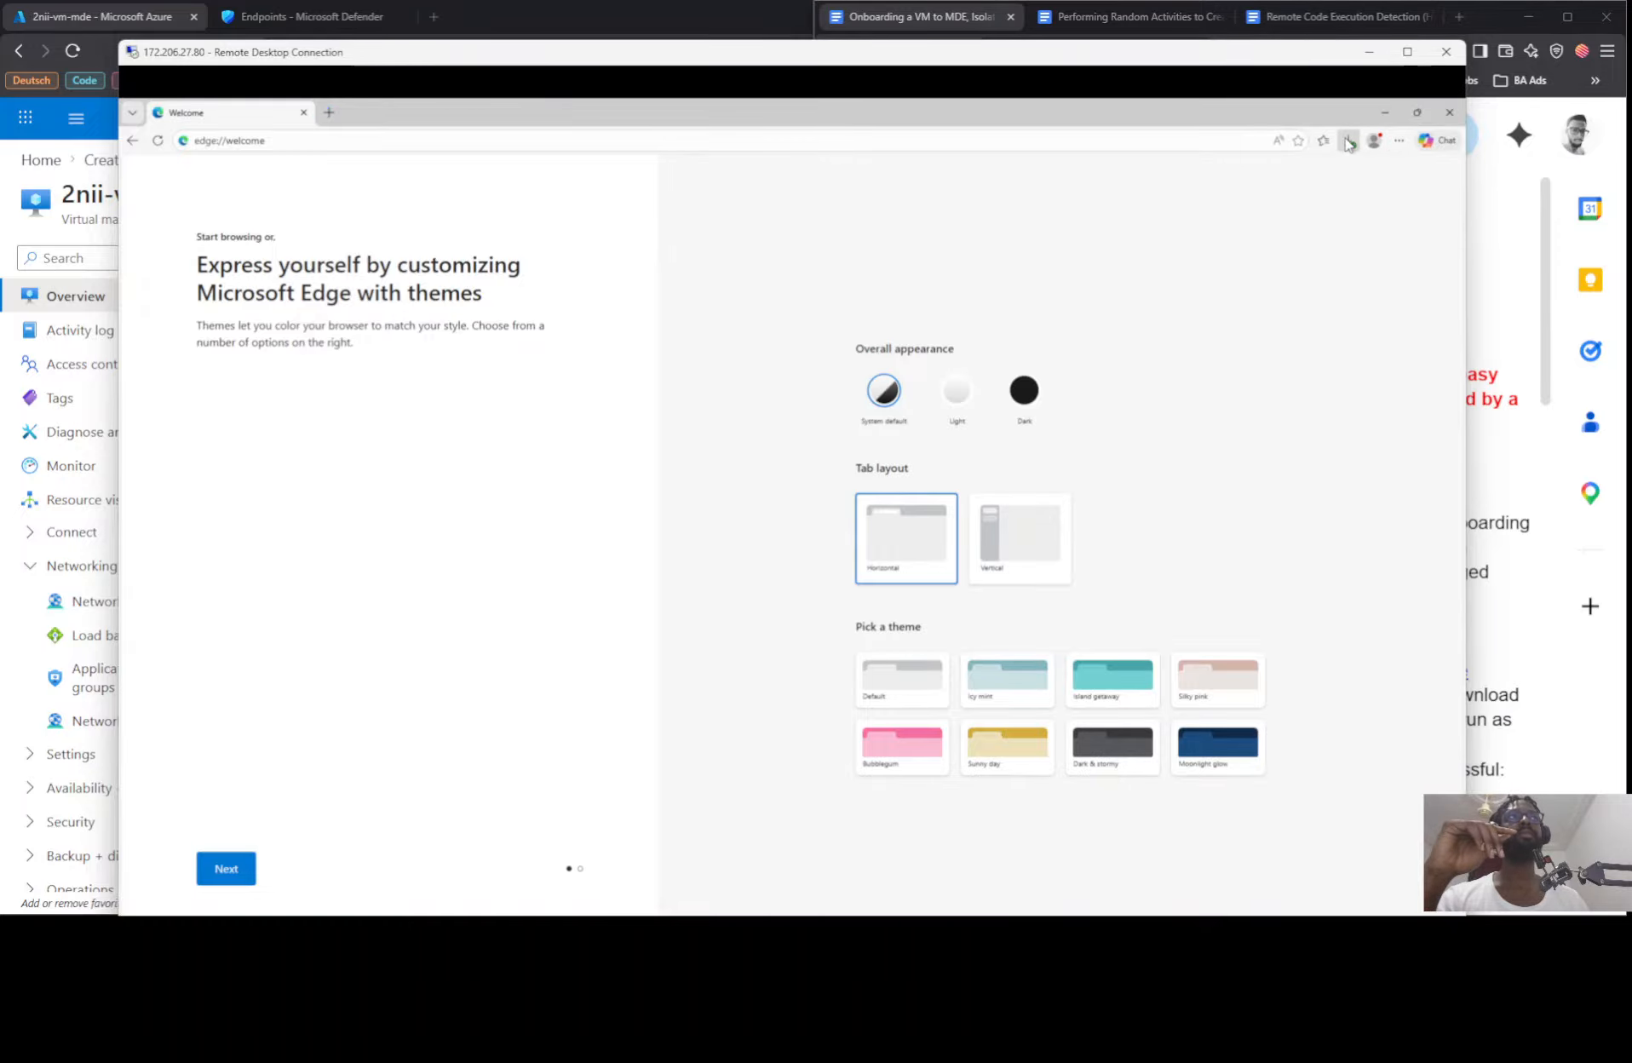
pyautogui.click(1345, 141)
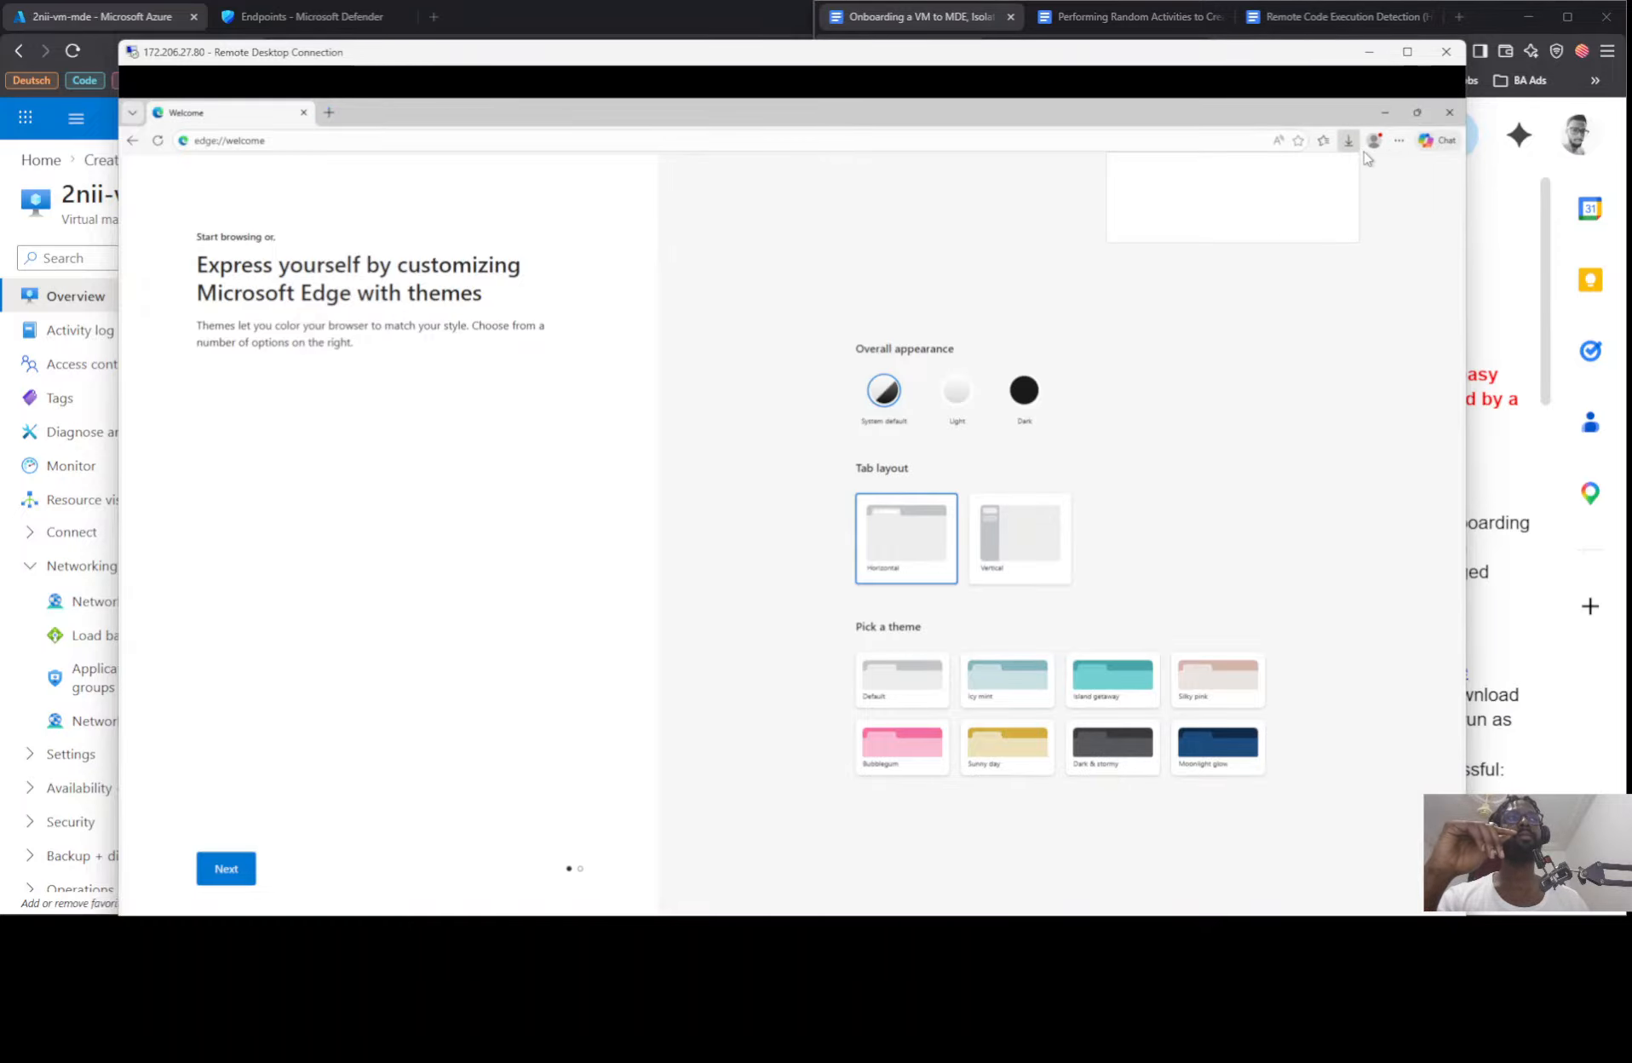
pyautogui.click(1276, 171)
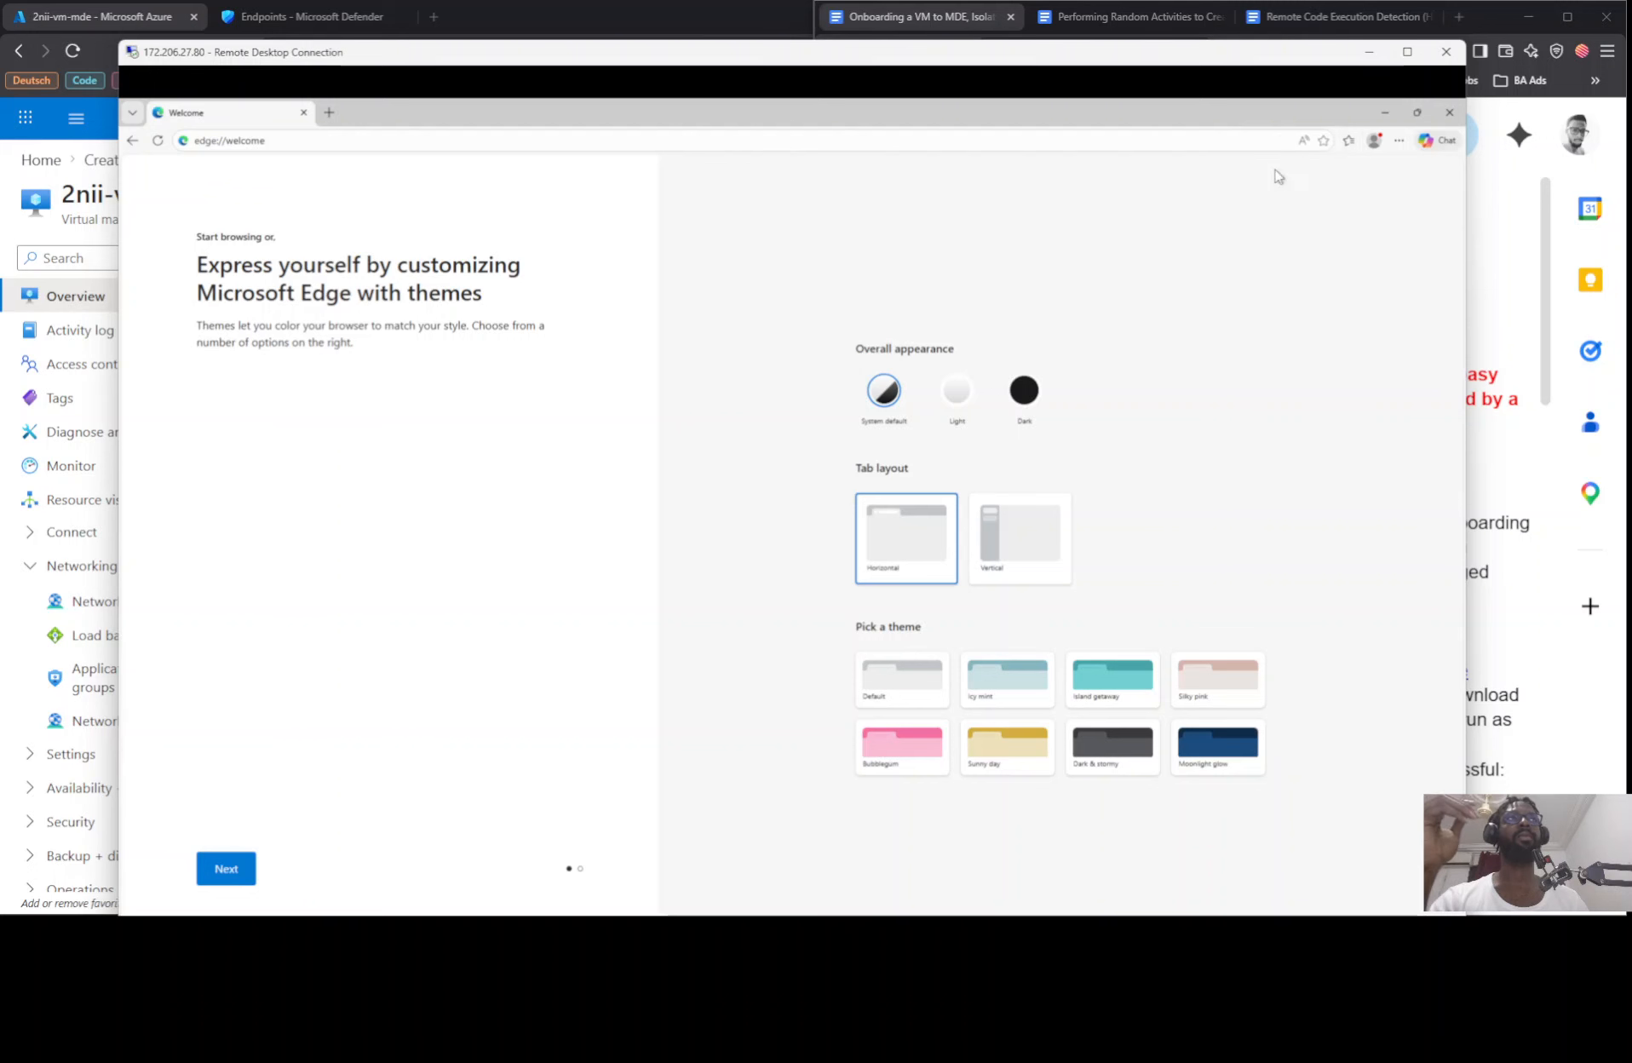
pyautogui.click(1450, 114)
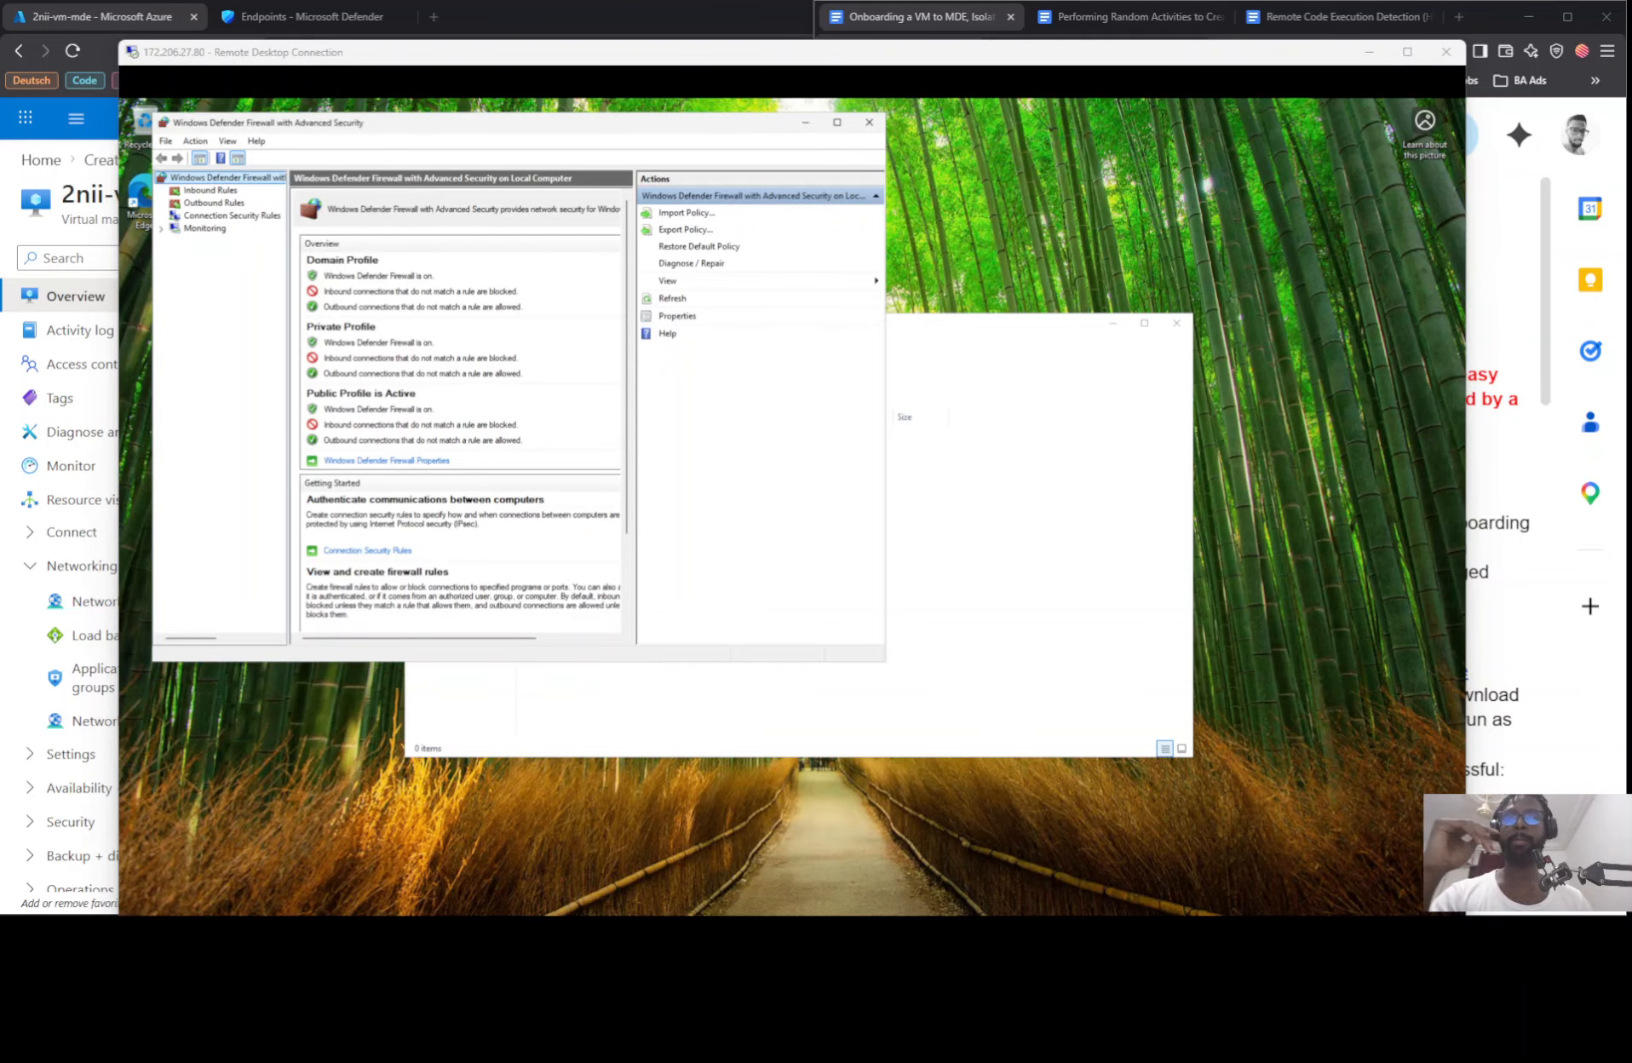
# Step: Open Command Prompt on the local computer and copy the primary NIC public IP of 2nii-vm-mde from the Azure portal
pyautogui.moveTo(750, 911); pyautogui.dragTo(1065, 315)
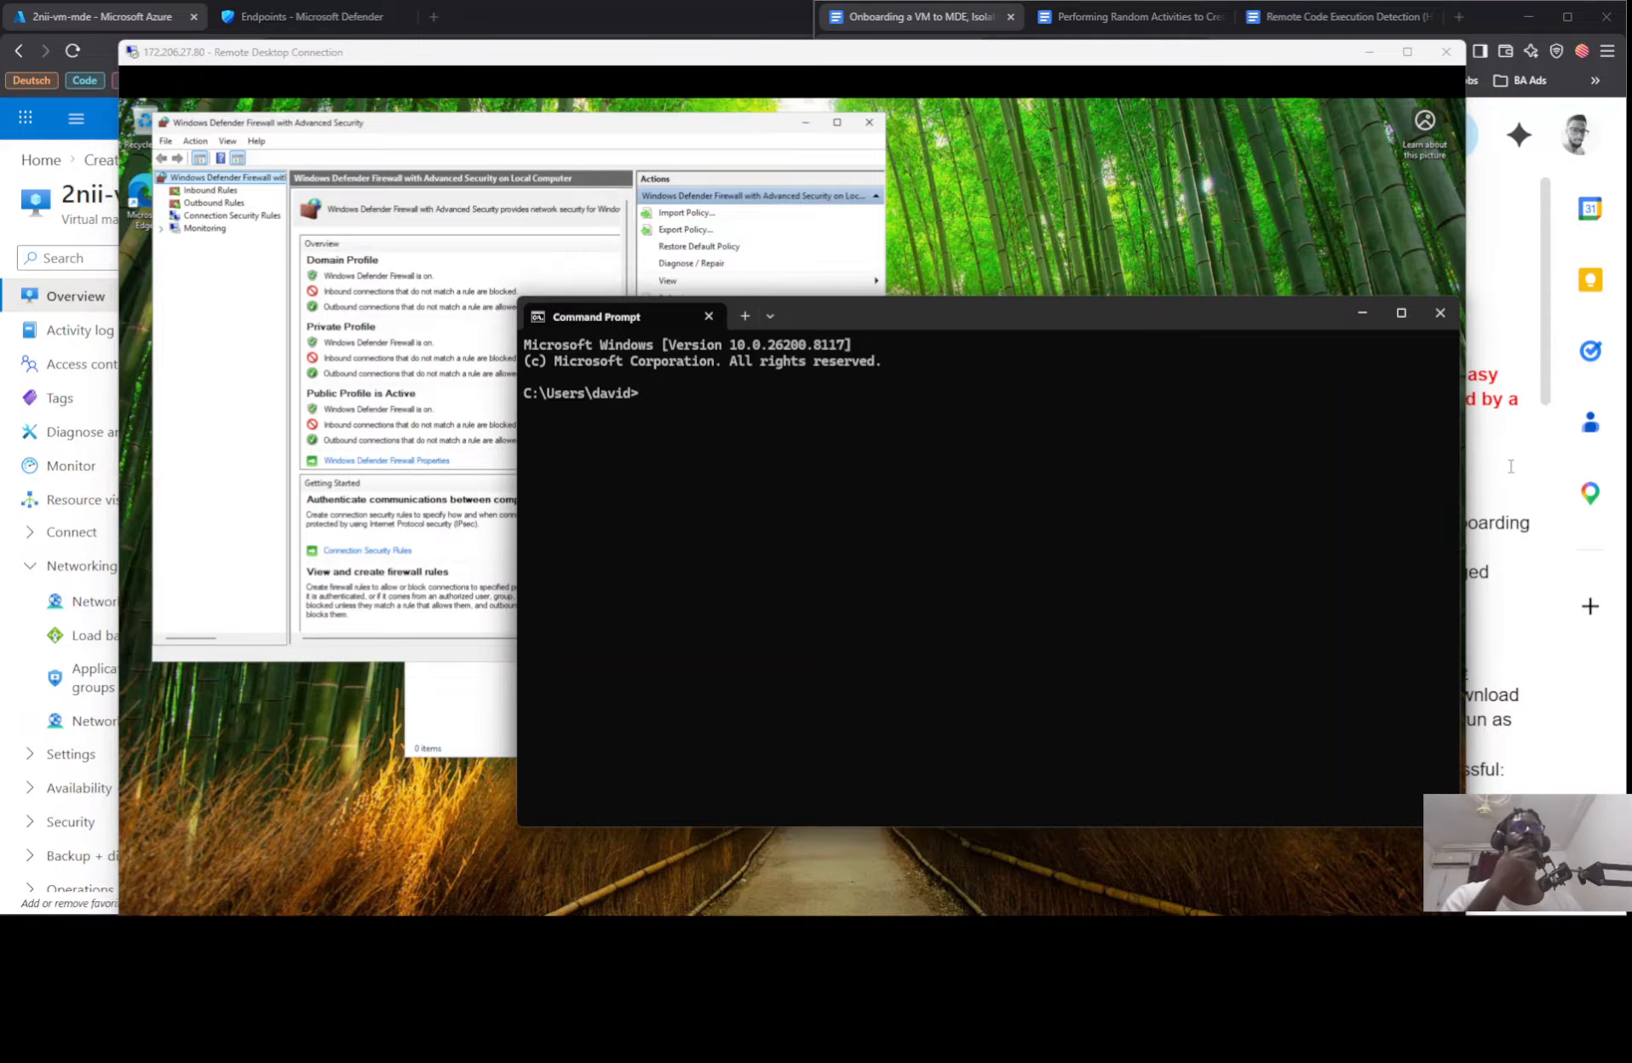
pyautogui.click(159, 6)
pyautogui.click(1224, 512)
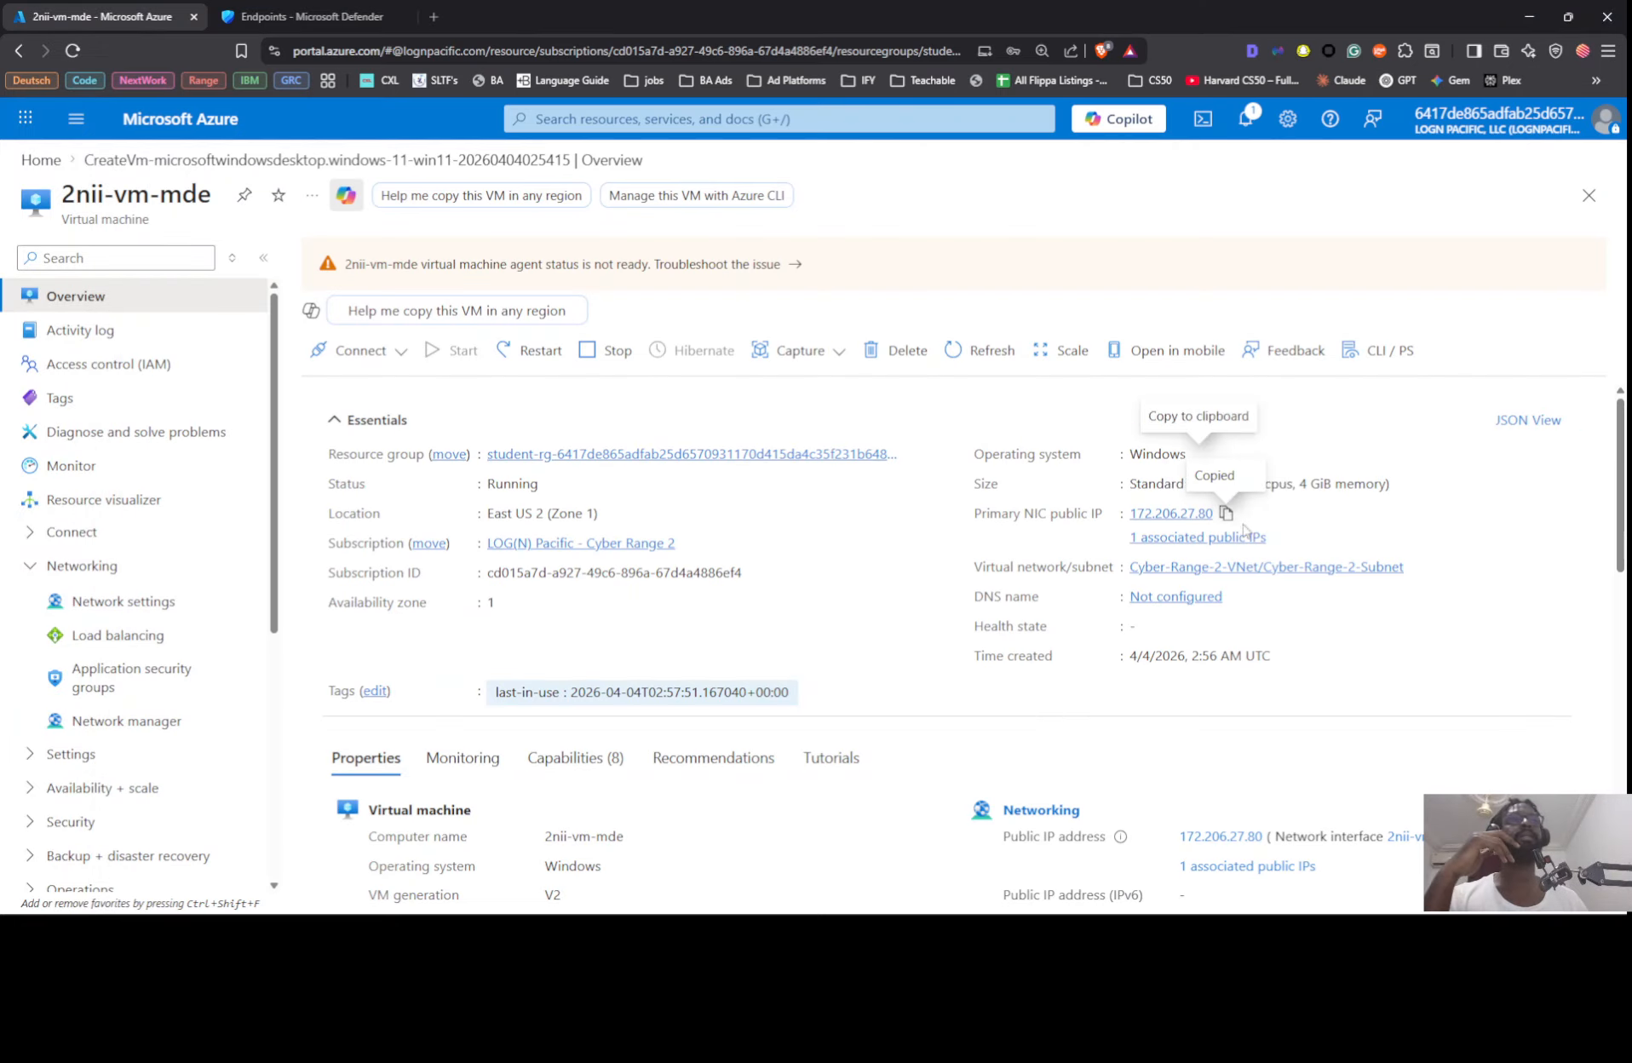
pyautogui.click(1224, 514)
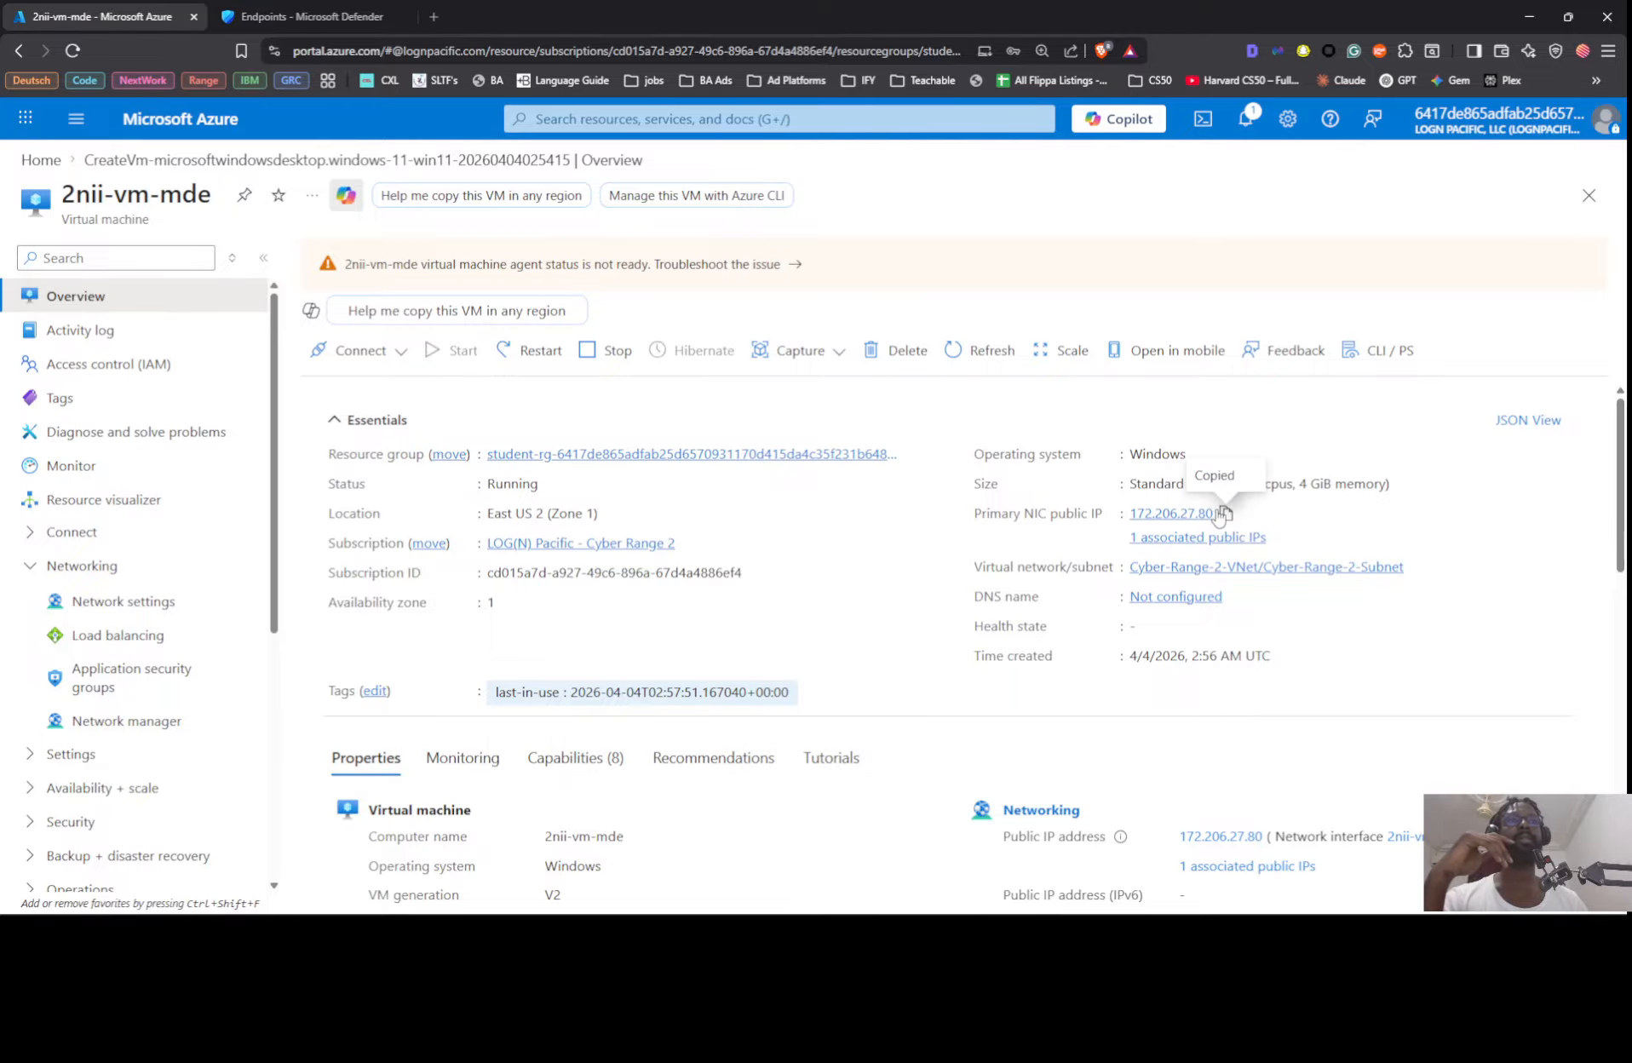
# Step: Ping the VM's public IP address 172.206.27.80 from the local Command Prompt, without the continuous option
pyautogui.hotkey('alt', 'Tab')
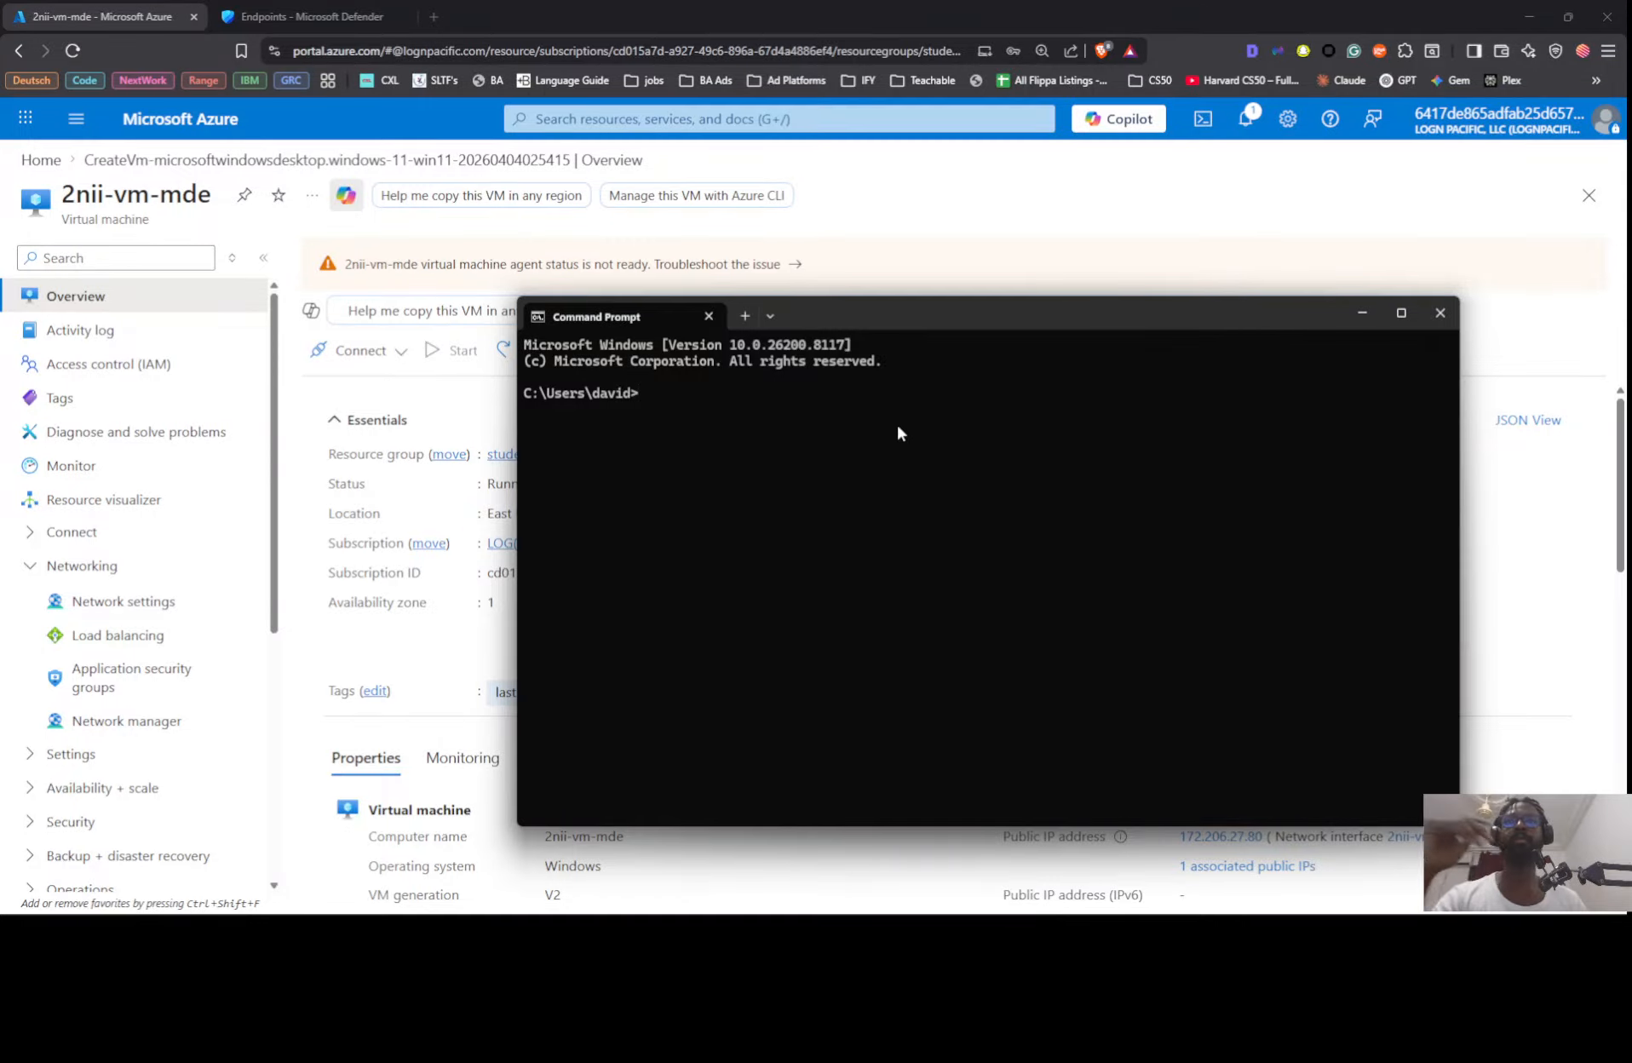
pyautogui.press('BackSpace')
pyautogui.write('ping')
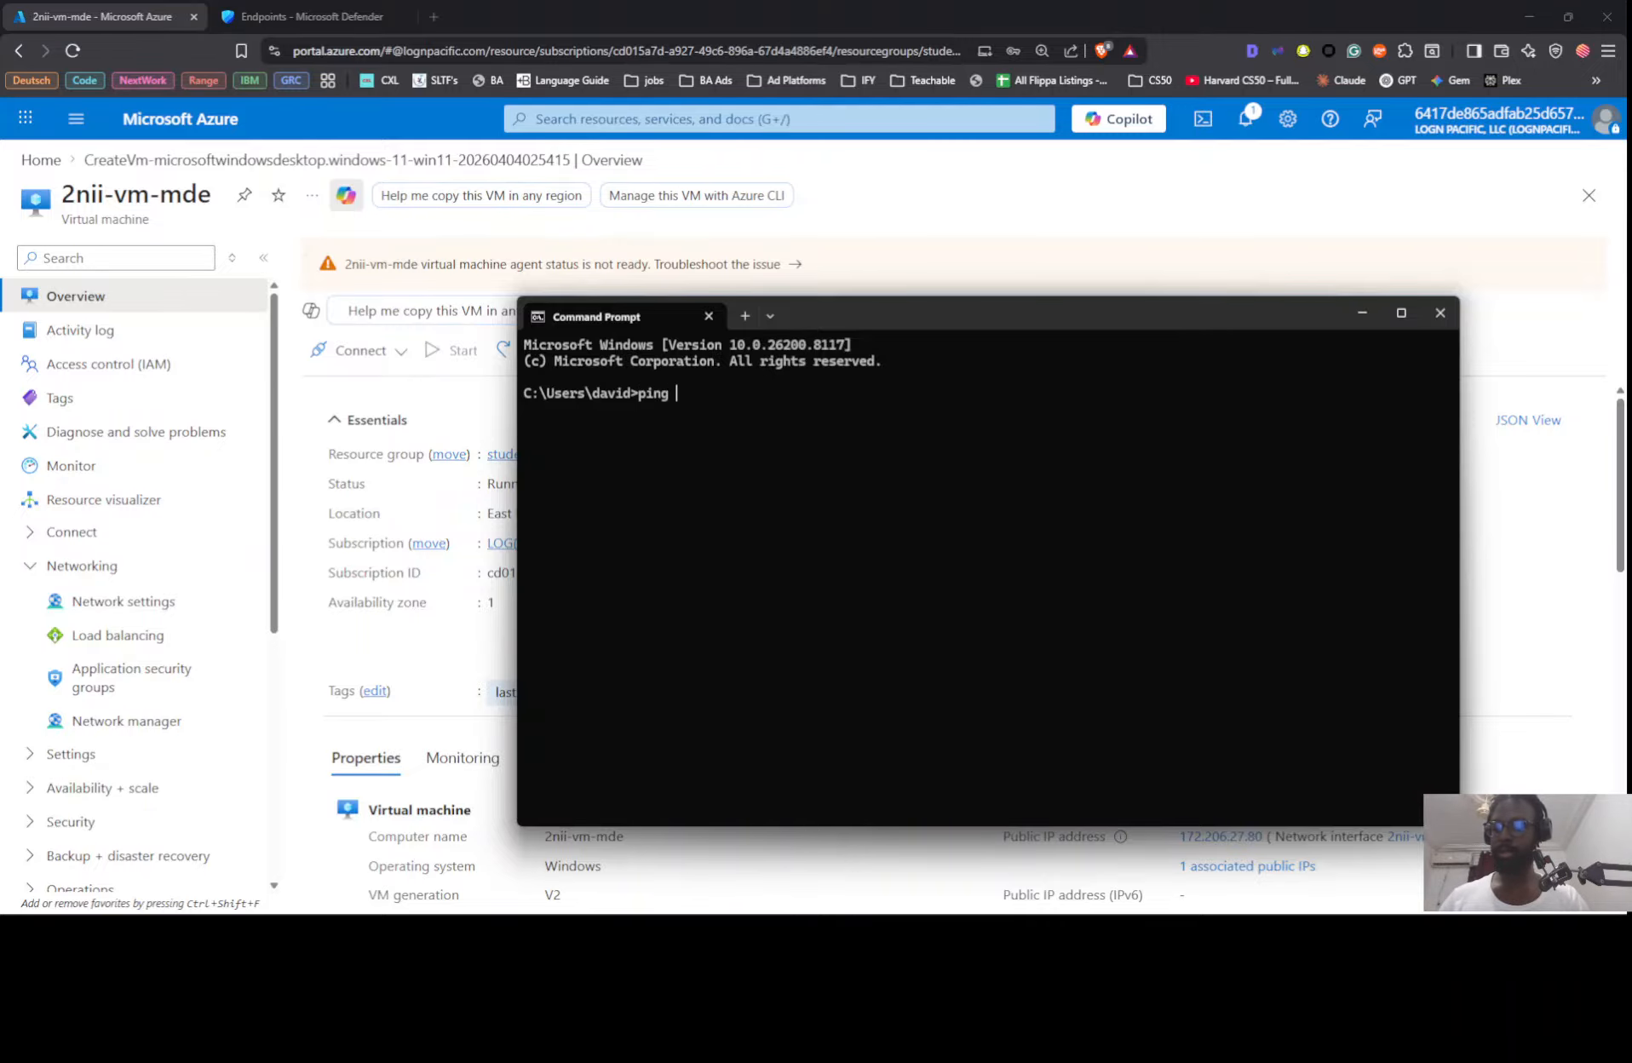
pyautogui.hotkey('ctrl', 'v')
pyautogui.write('-t')
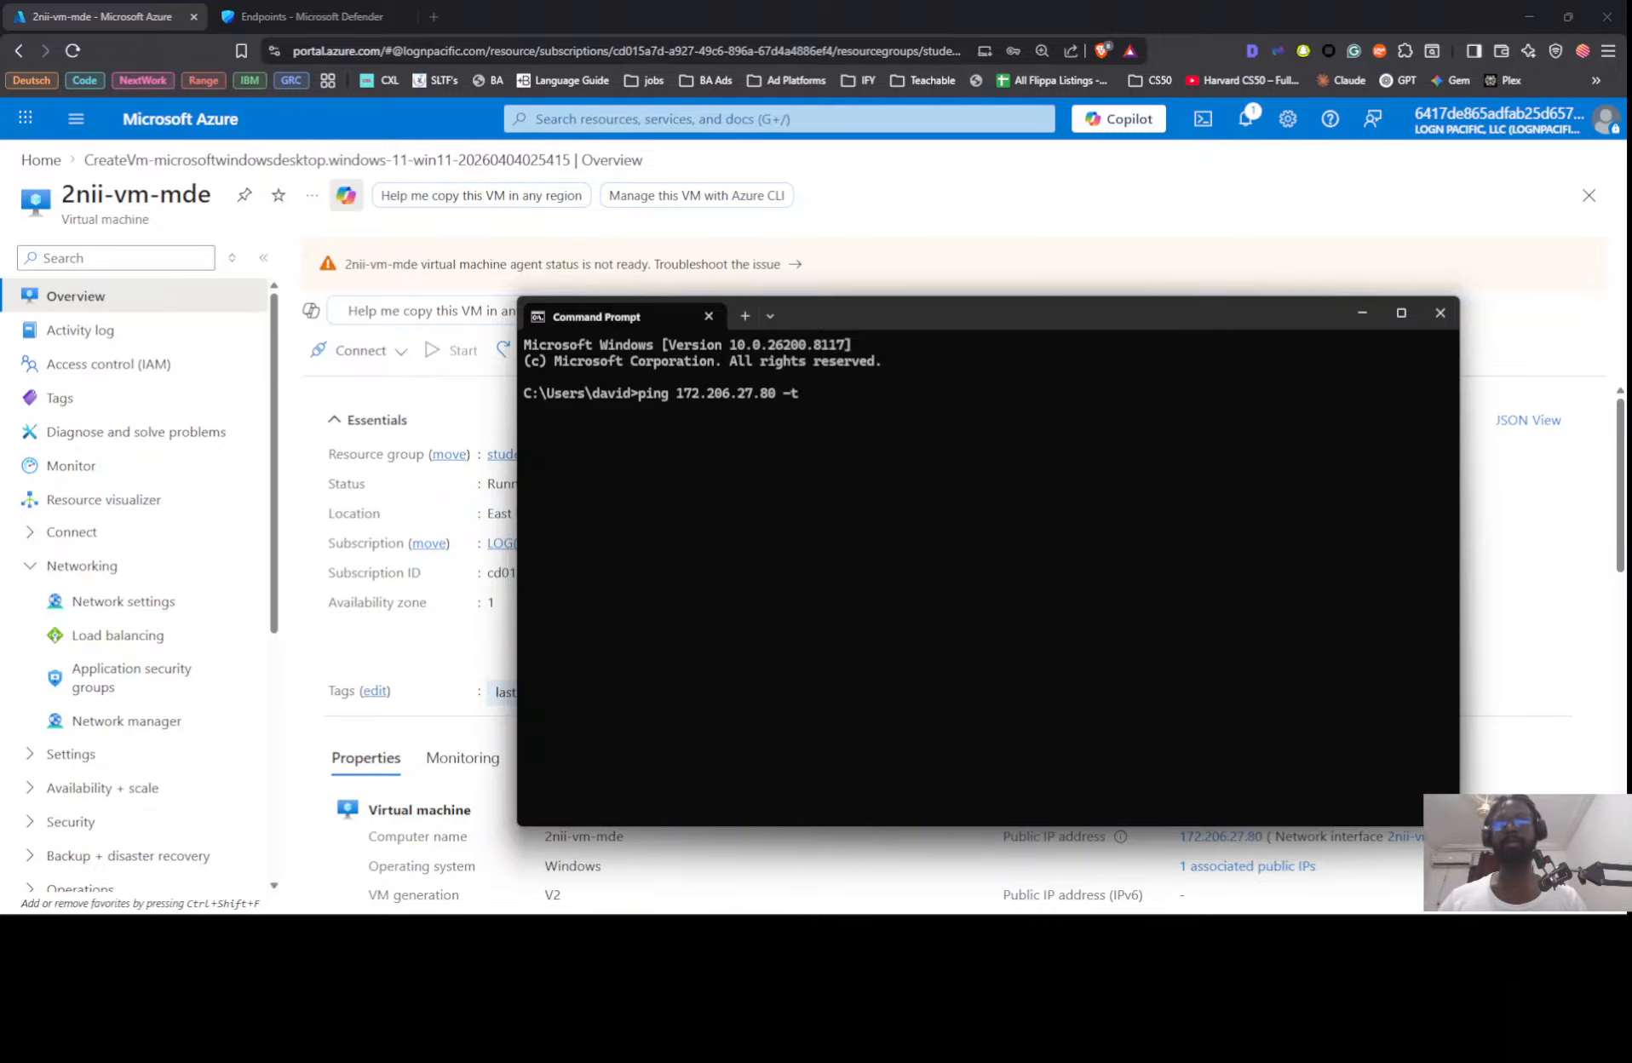
pyautogui.press('BackSpace')
pyautogui.press('BackSpace')
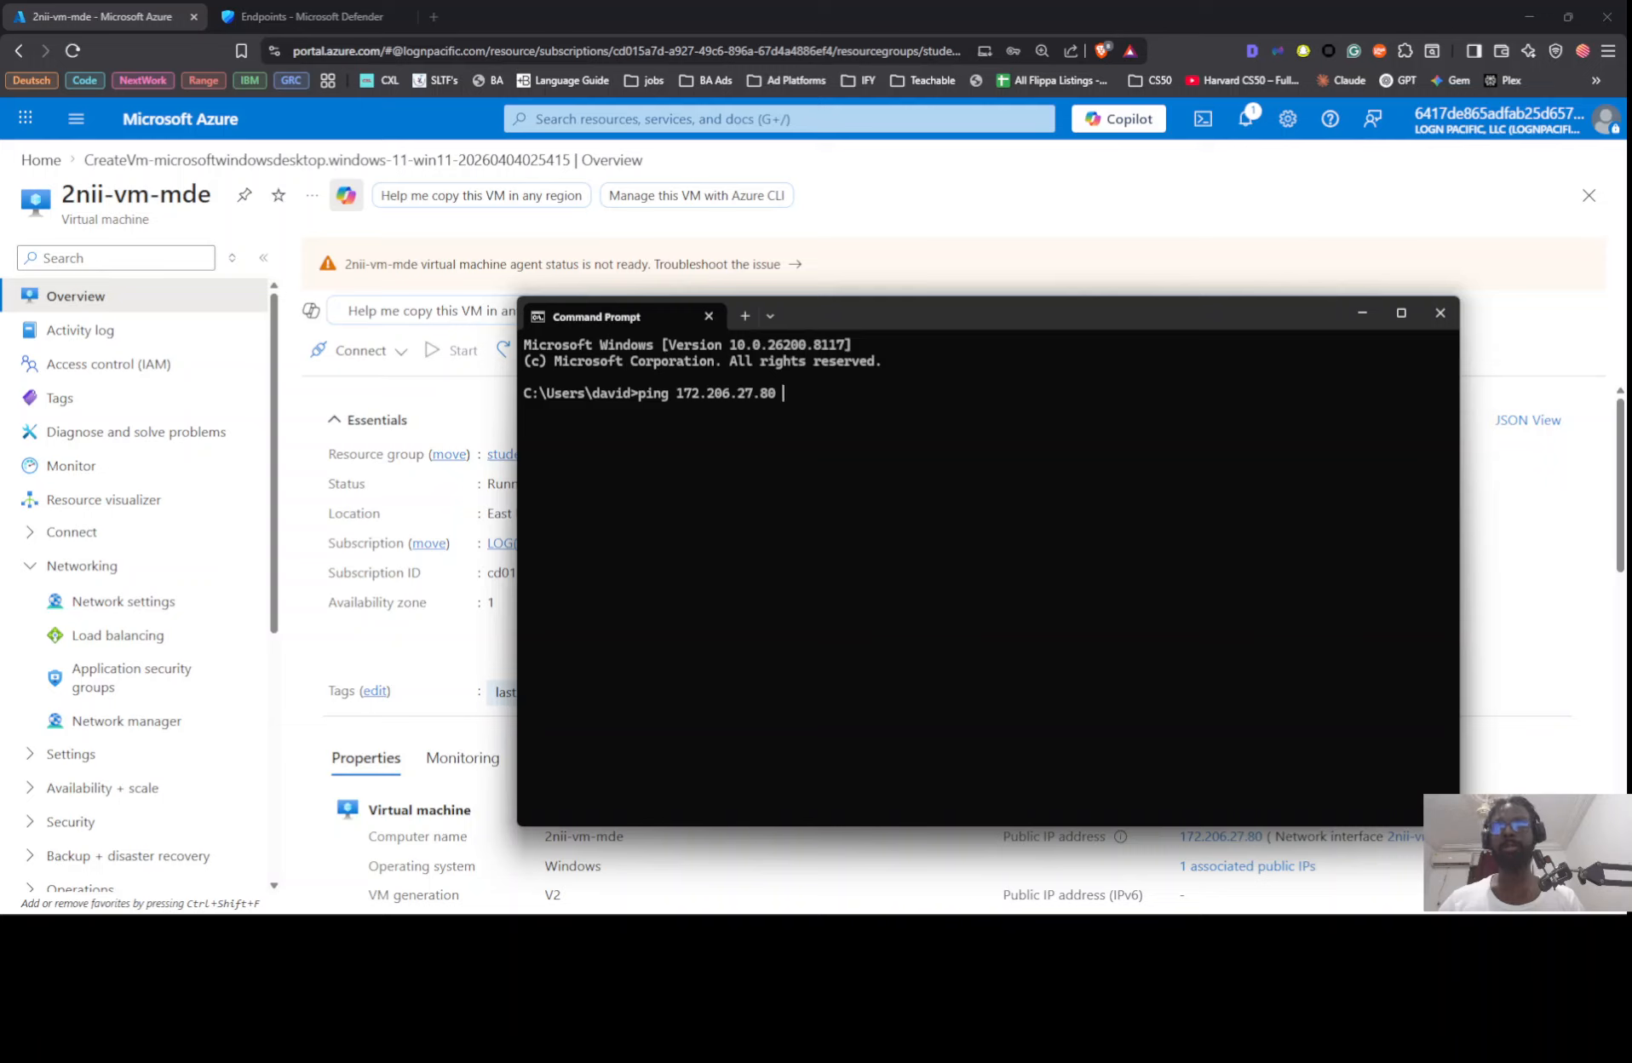
pyautogui.press('Return')
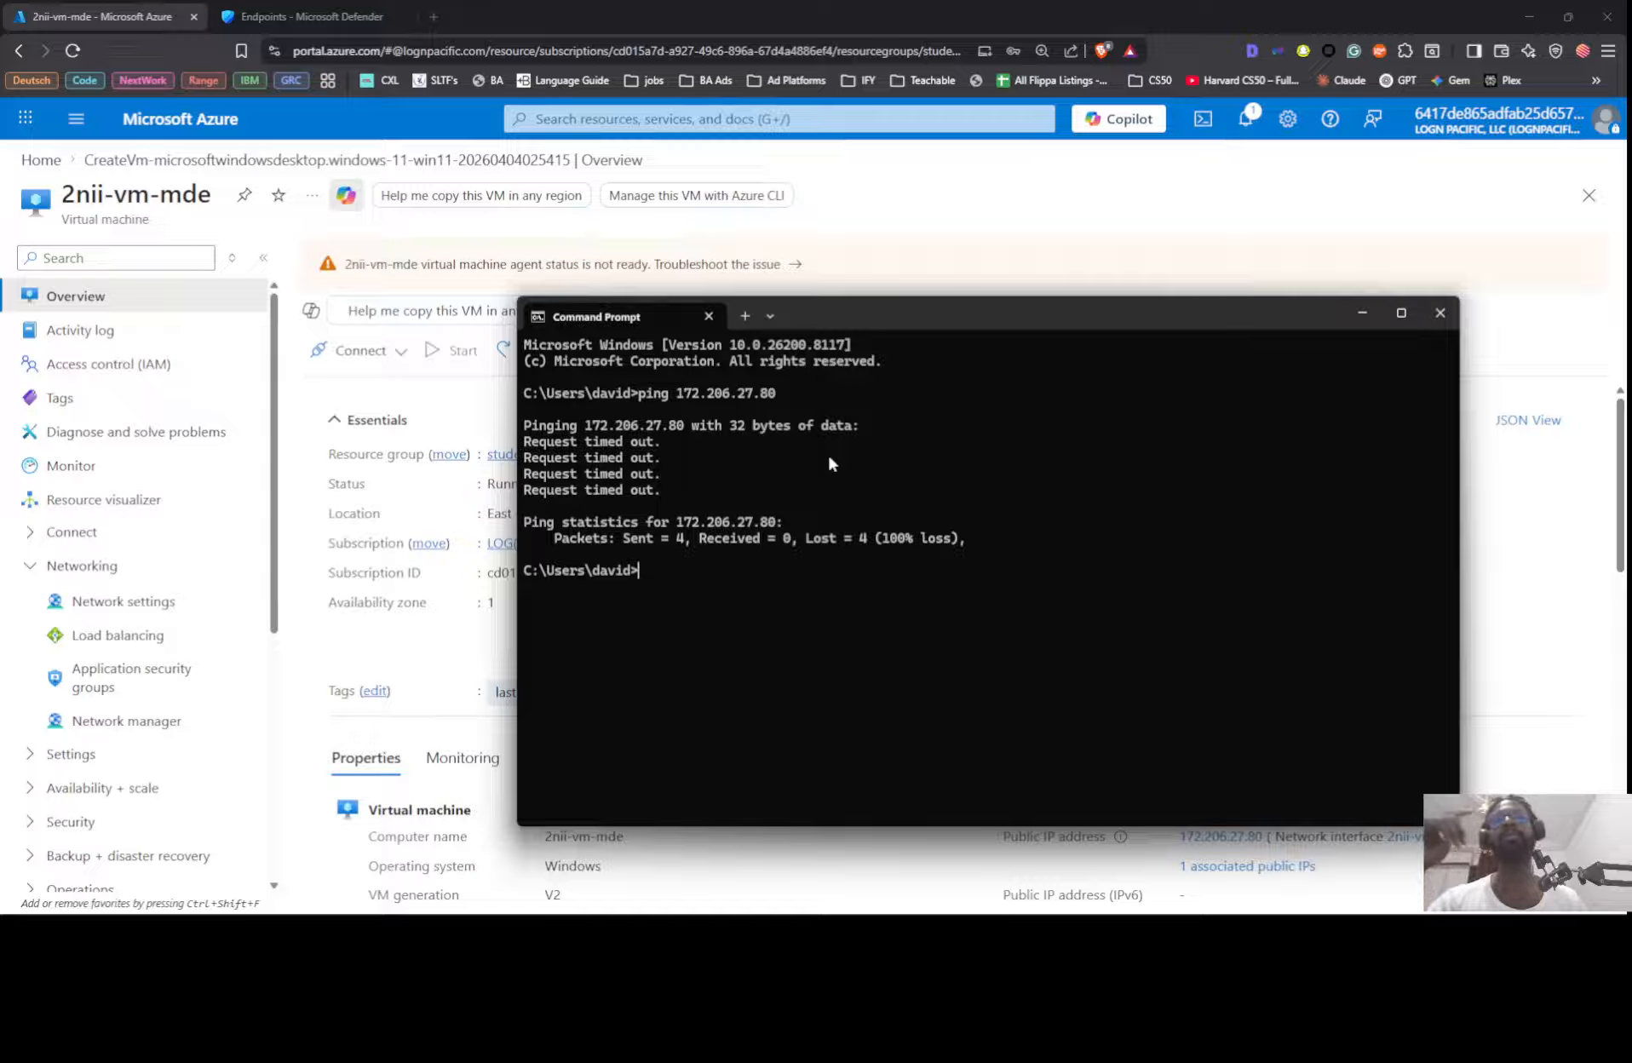
# Step: Start a continuous ping with ping 172.206.27.80 -t and move the Command Prompt window toward the screen's upper left
pyautogui.press('Up')
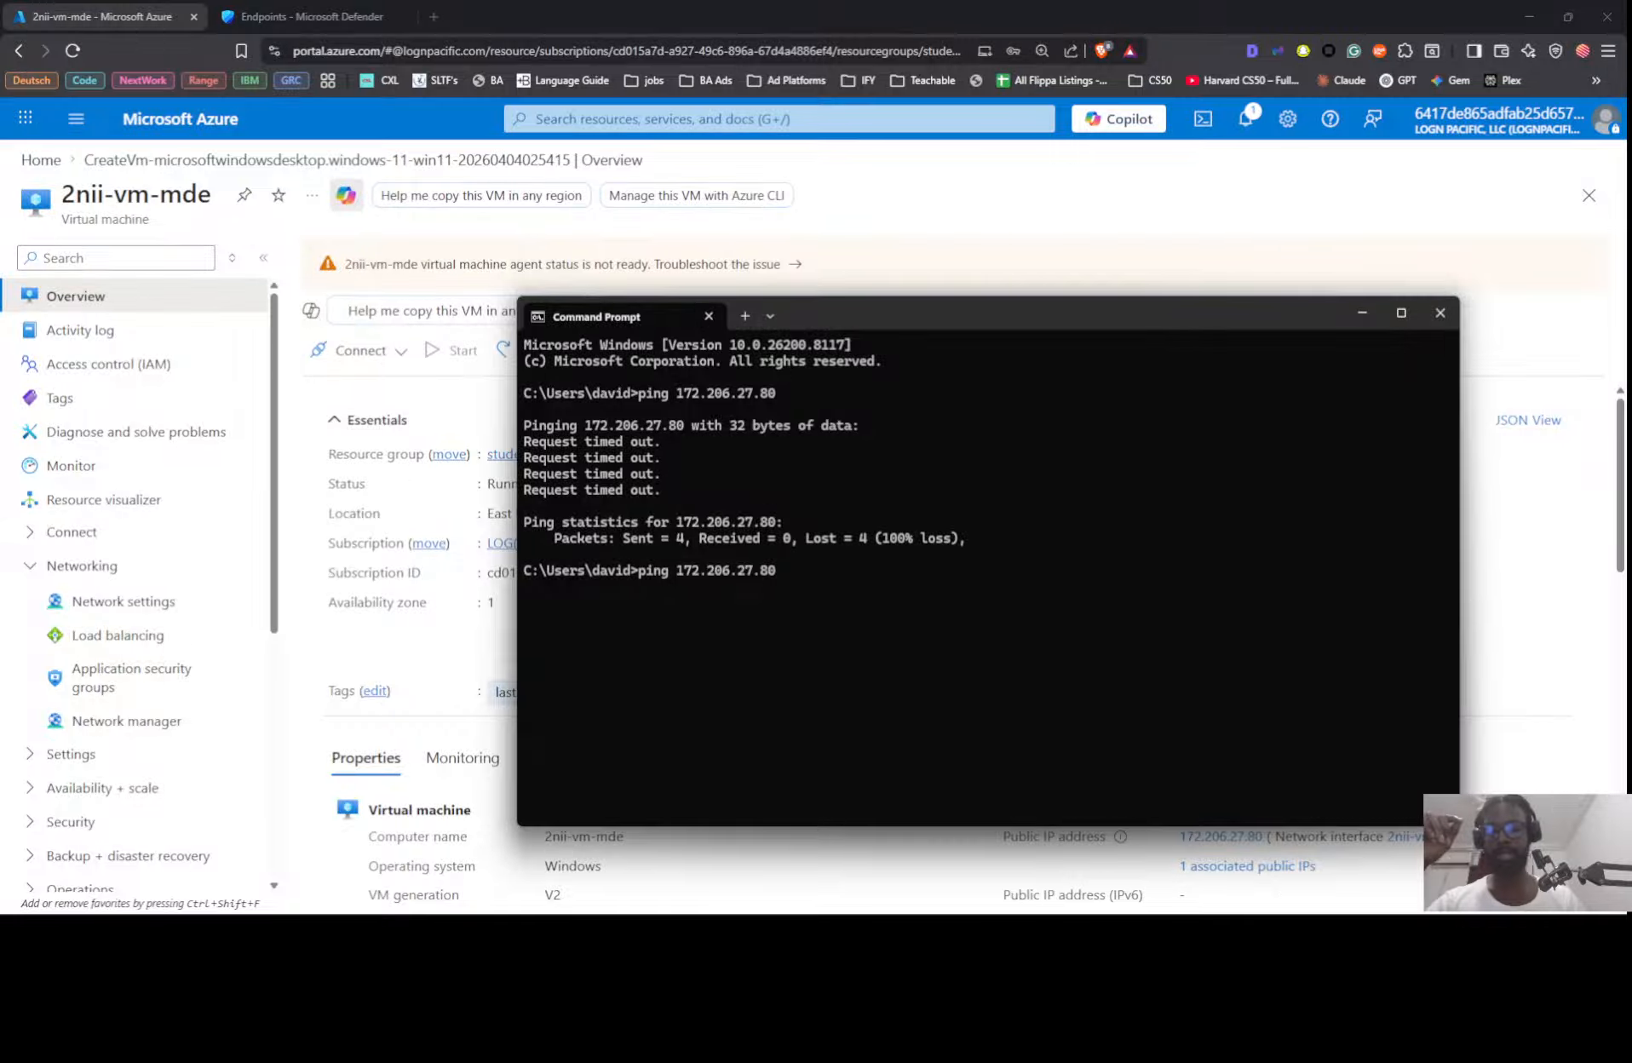
pyautogui.write('-t')
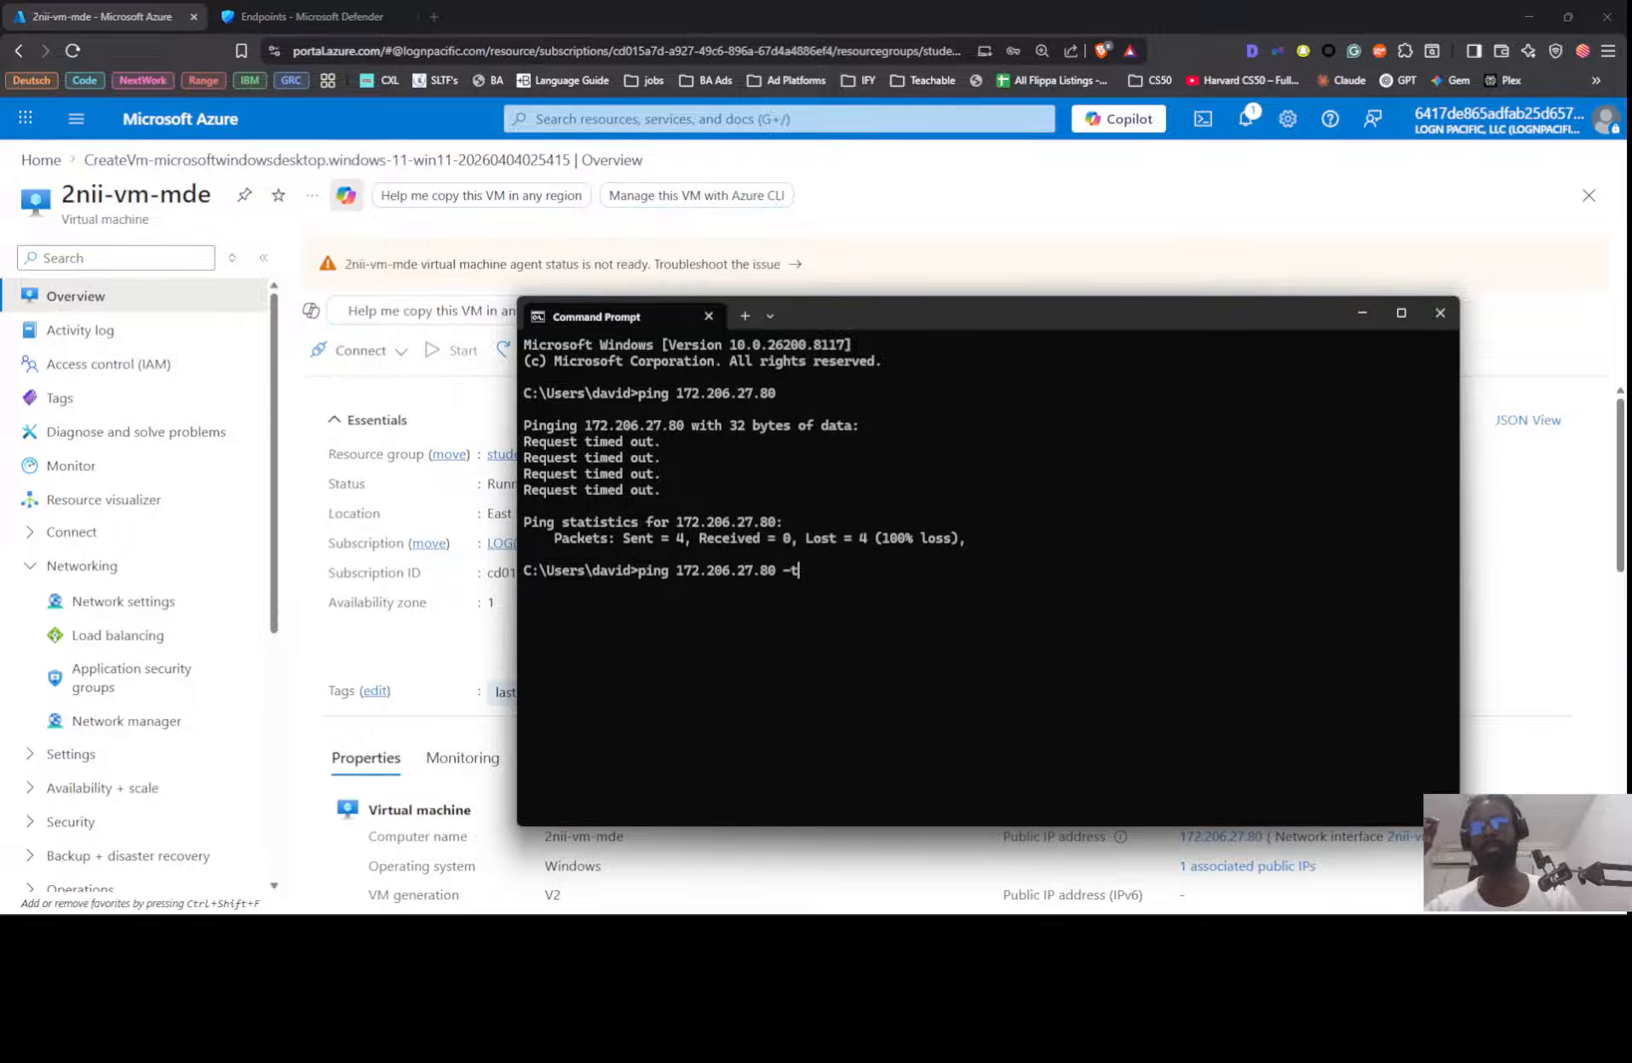
pyautogui.press('Return')
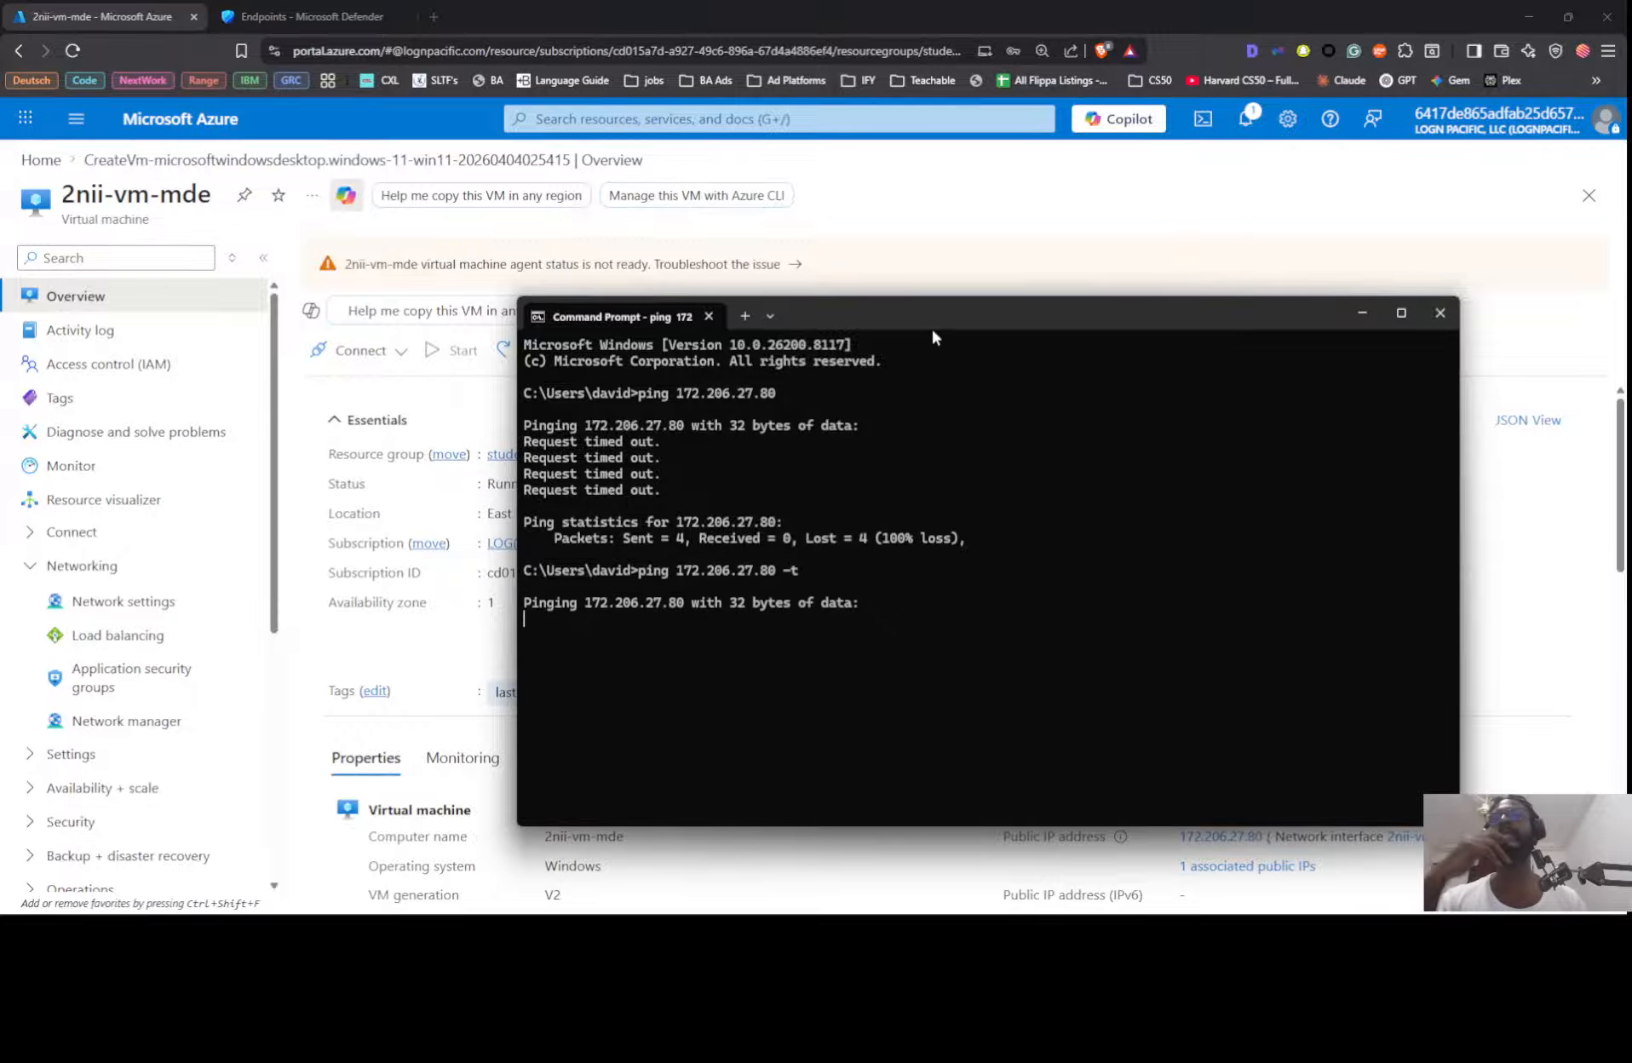
pyautogui.moveTo(929, 313); pyautogui.dragTo(494, 189)
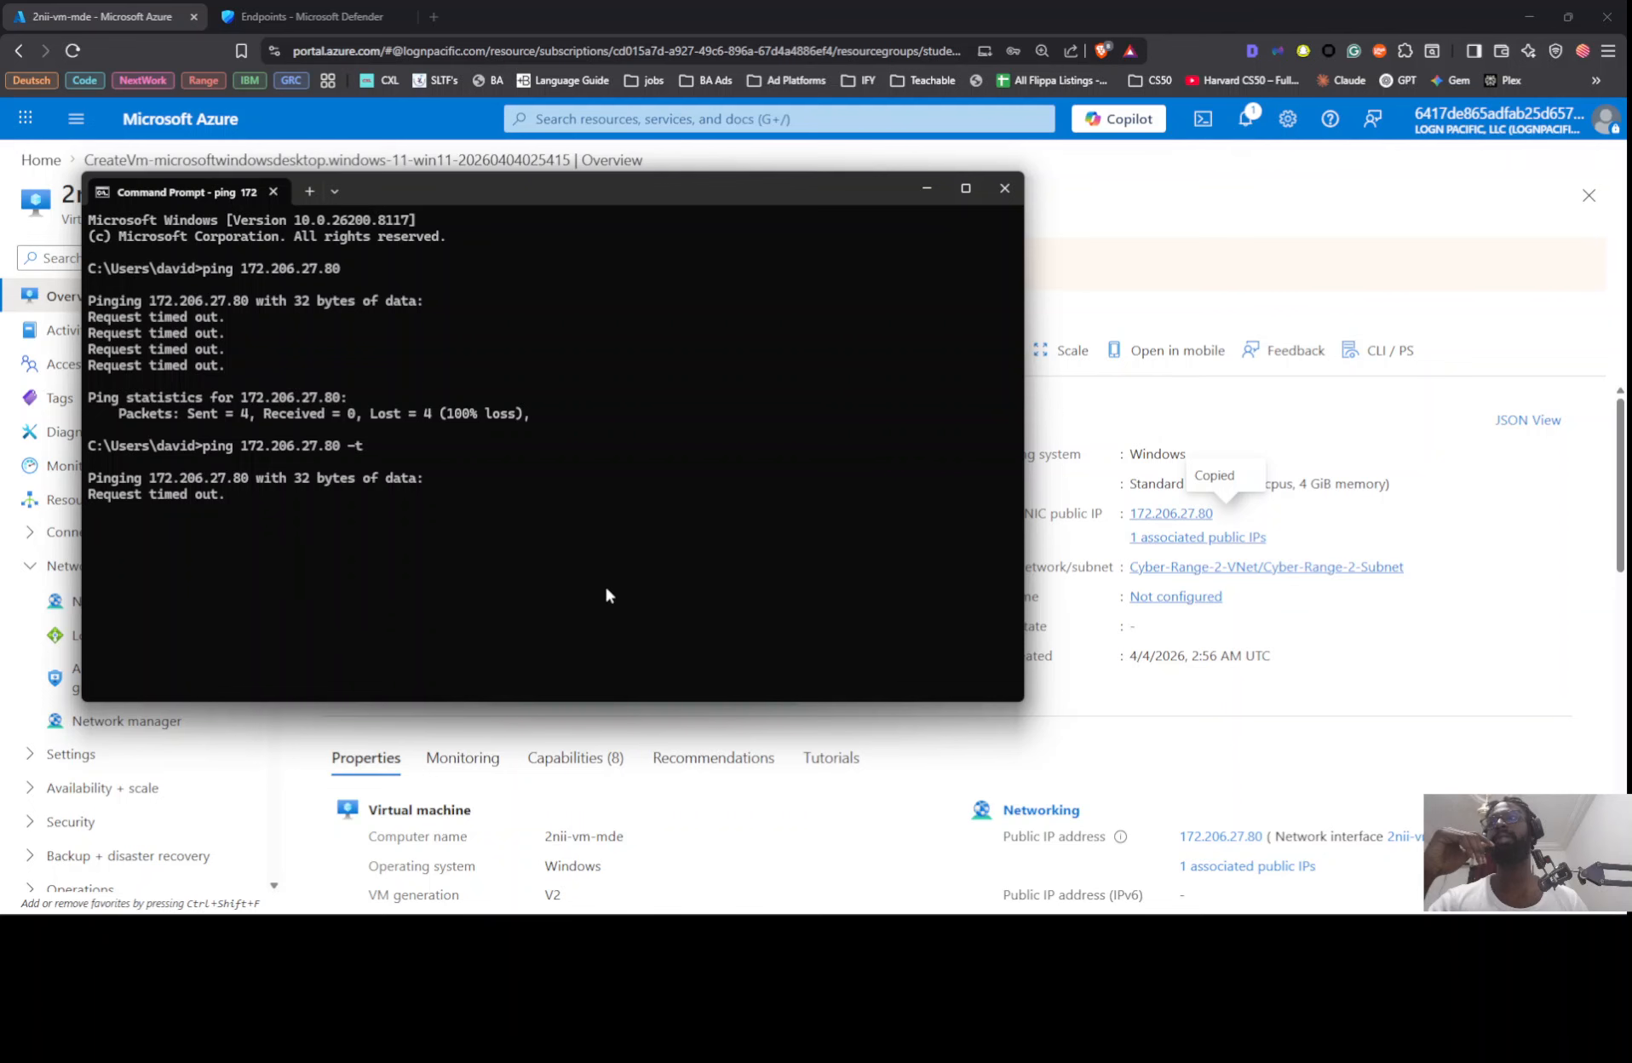
# Step: Return to the remote session and open the Windows Defender Firewall Properties inside the VM
pyautogui.hotkey('alt', 'Tab')
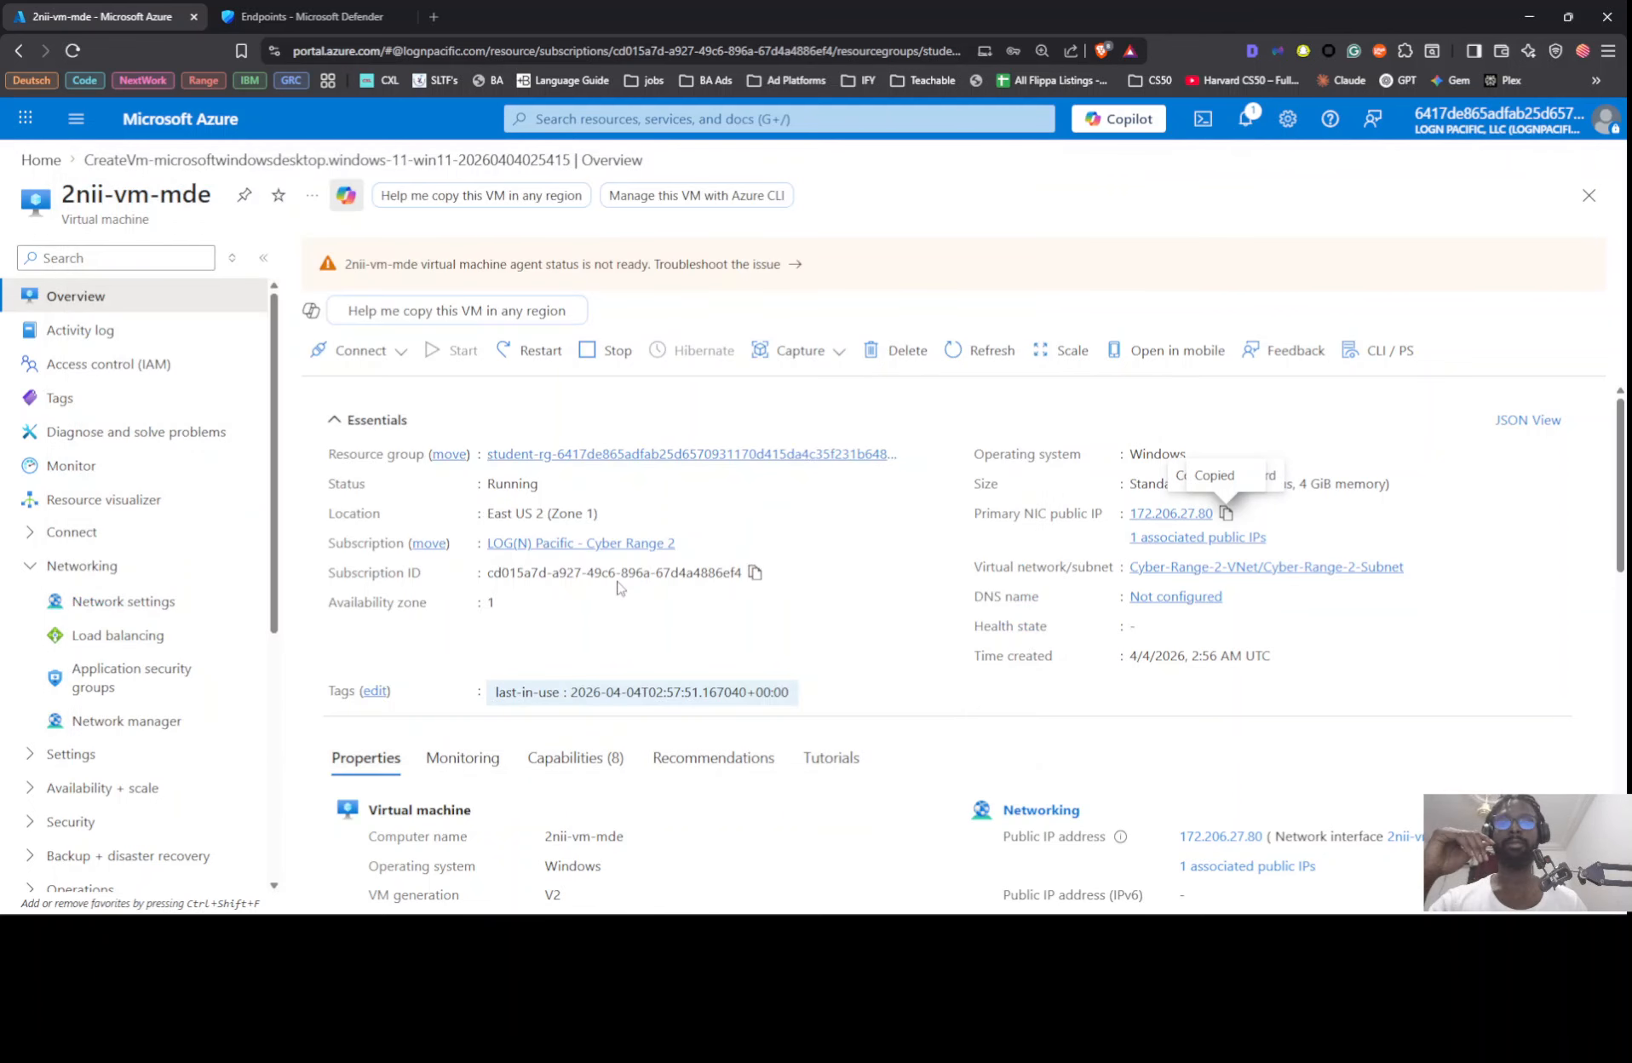
pyautogui.hotkey('alt', 'Tab')
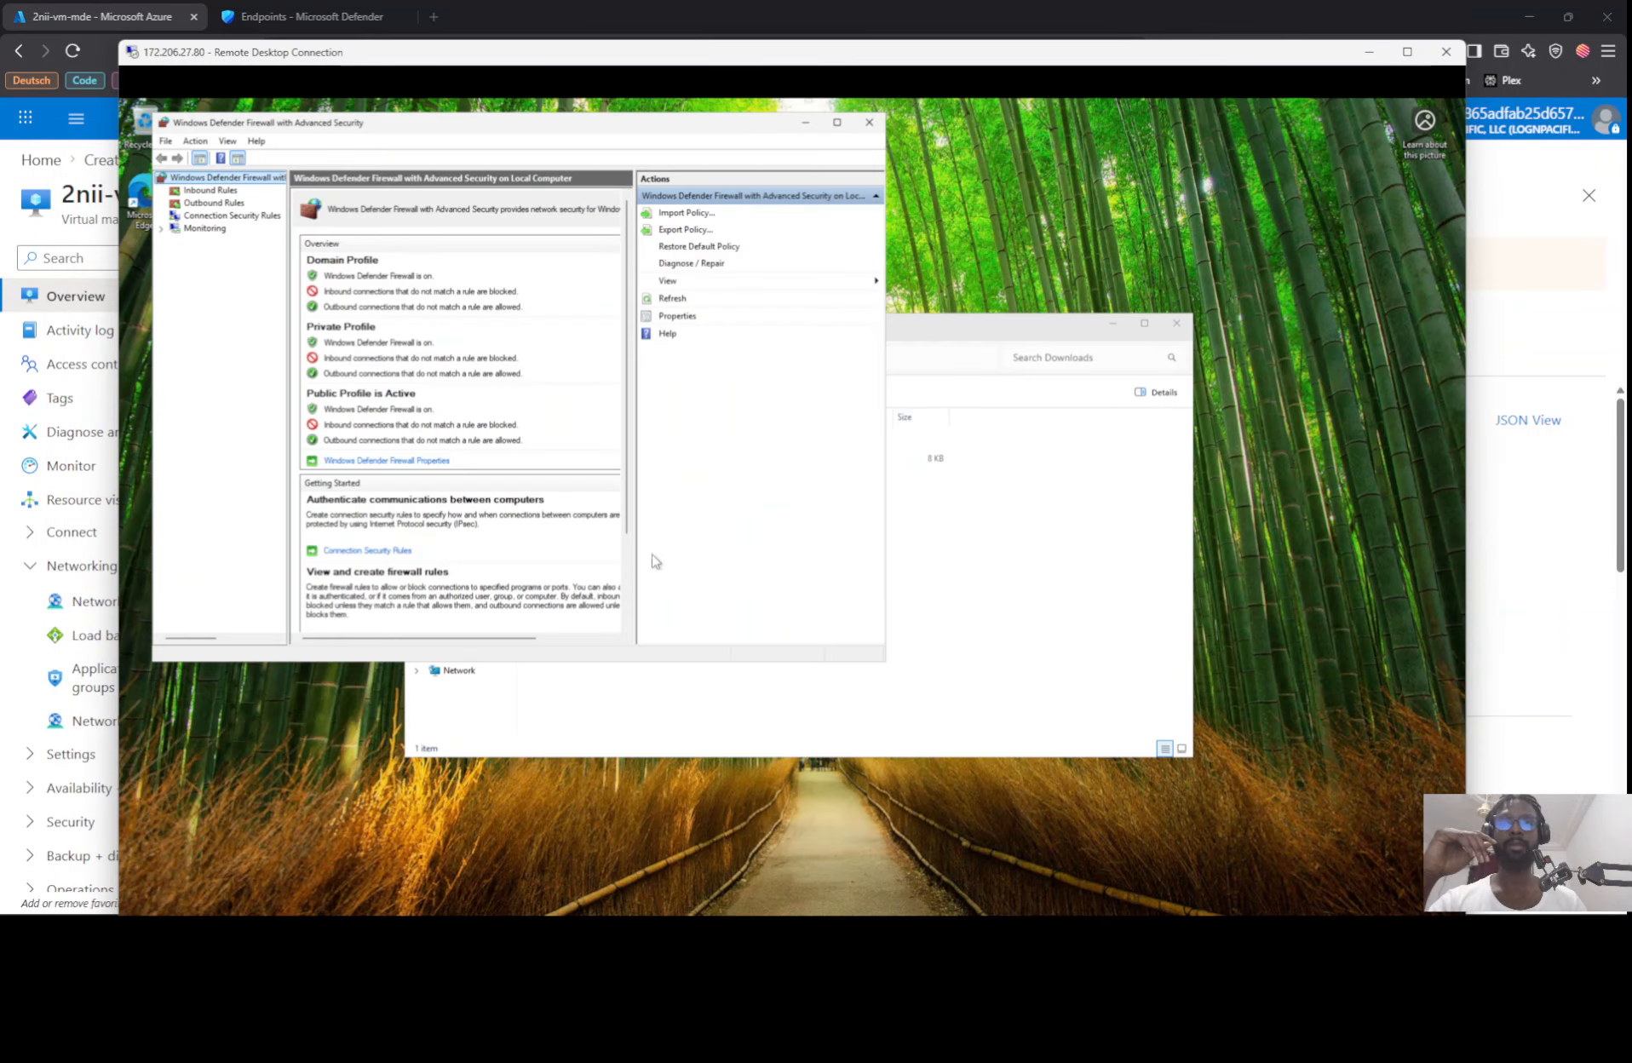
pyautogui.click(362, 461)
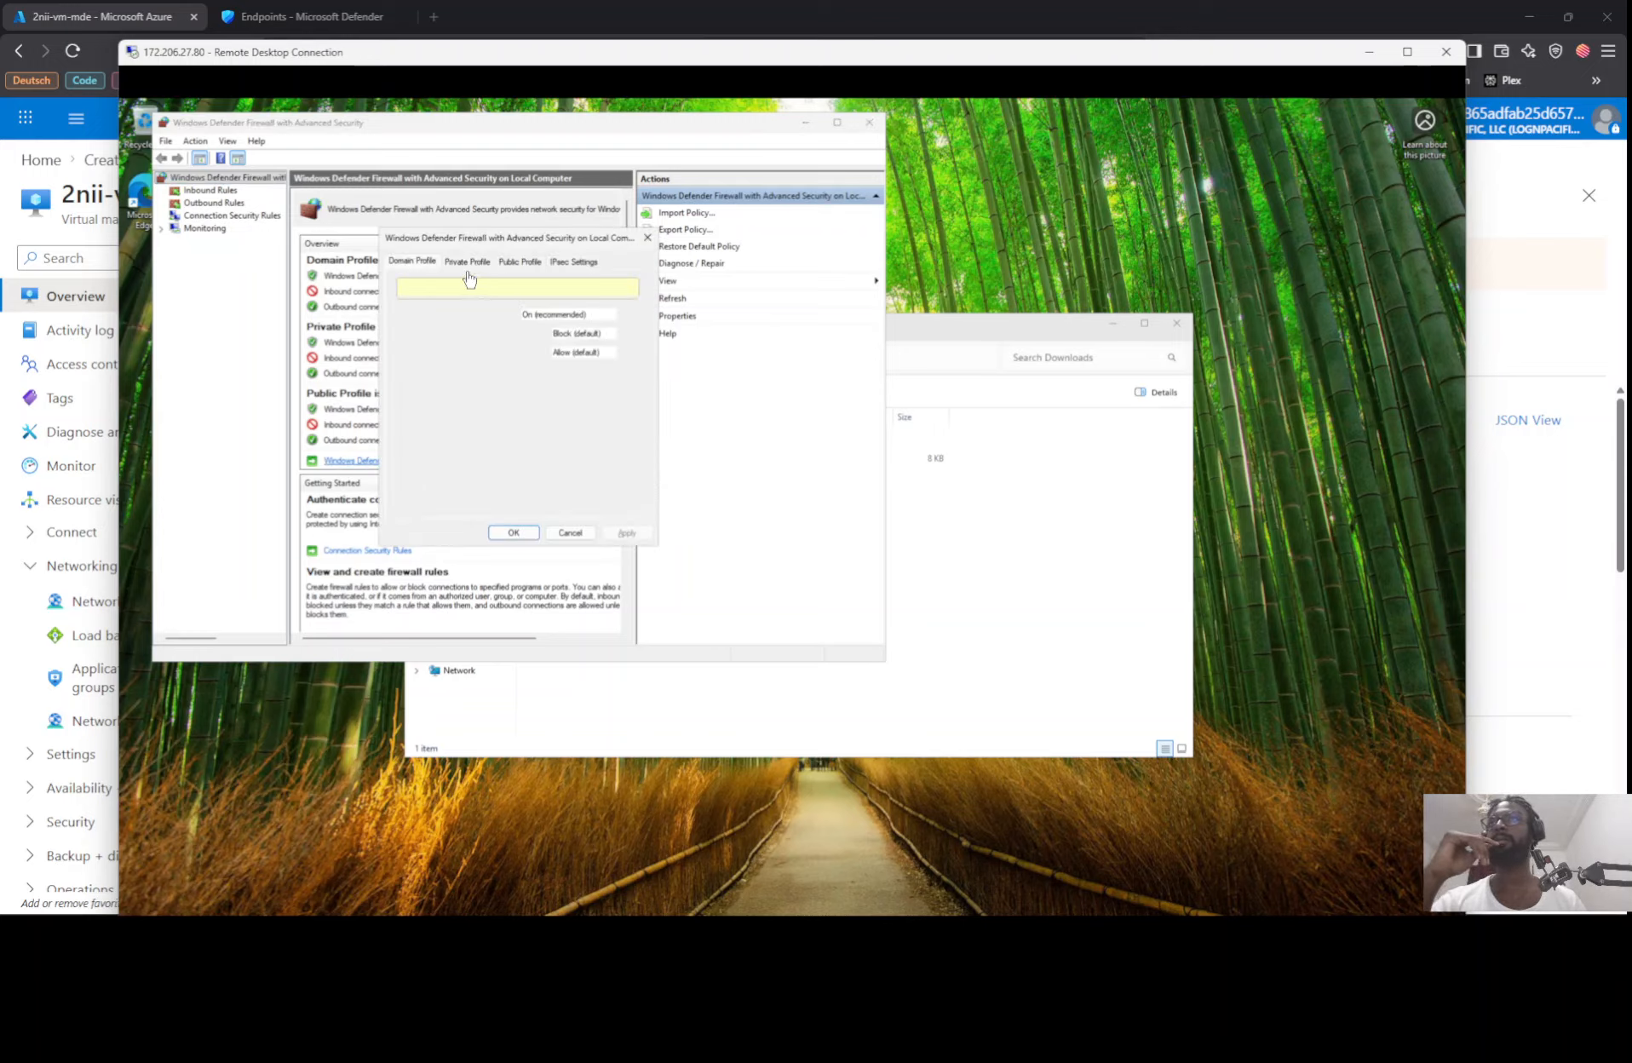
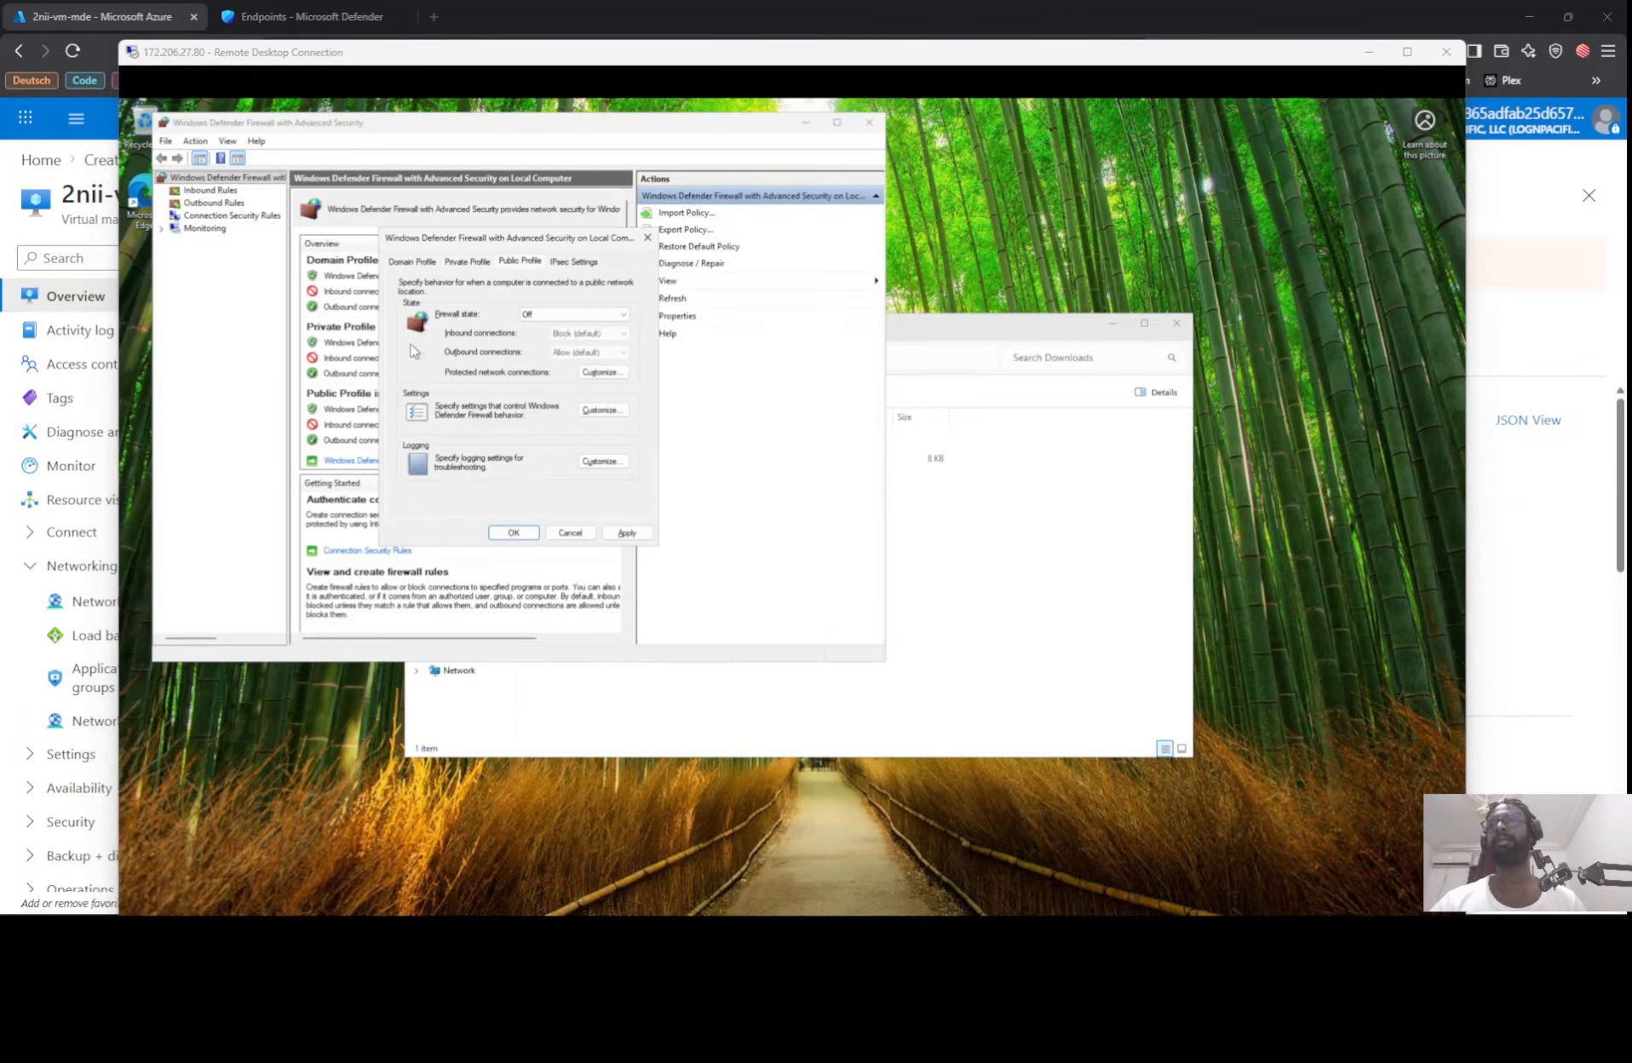
# Step: Arrange the local Command Prompt beside a shrunken Remote Desktop window so both the ping and the VM's firewall dialog are visible
pyautogui.hotkey('alt', 'Tab')
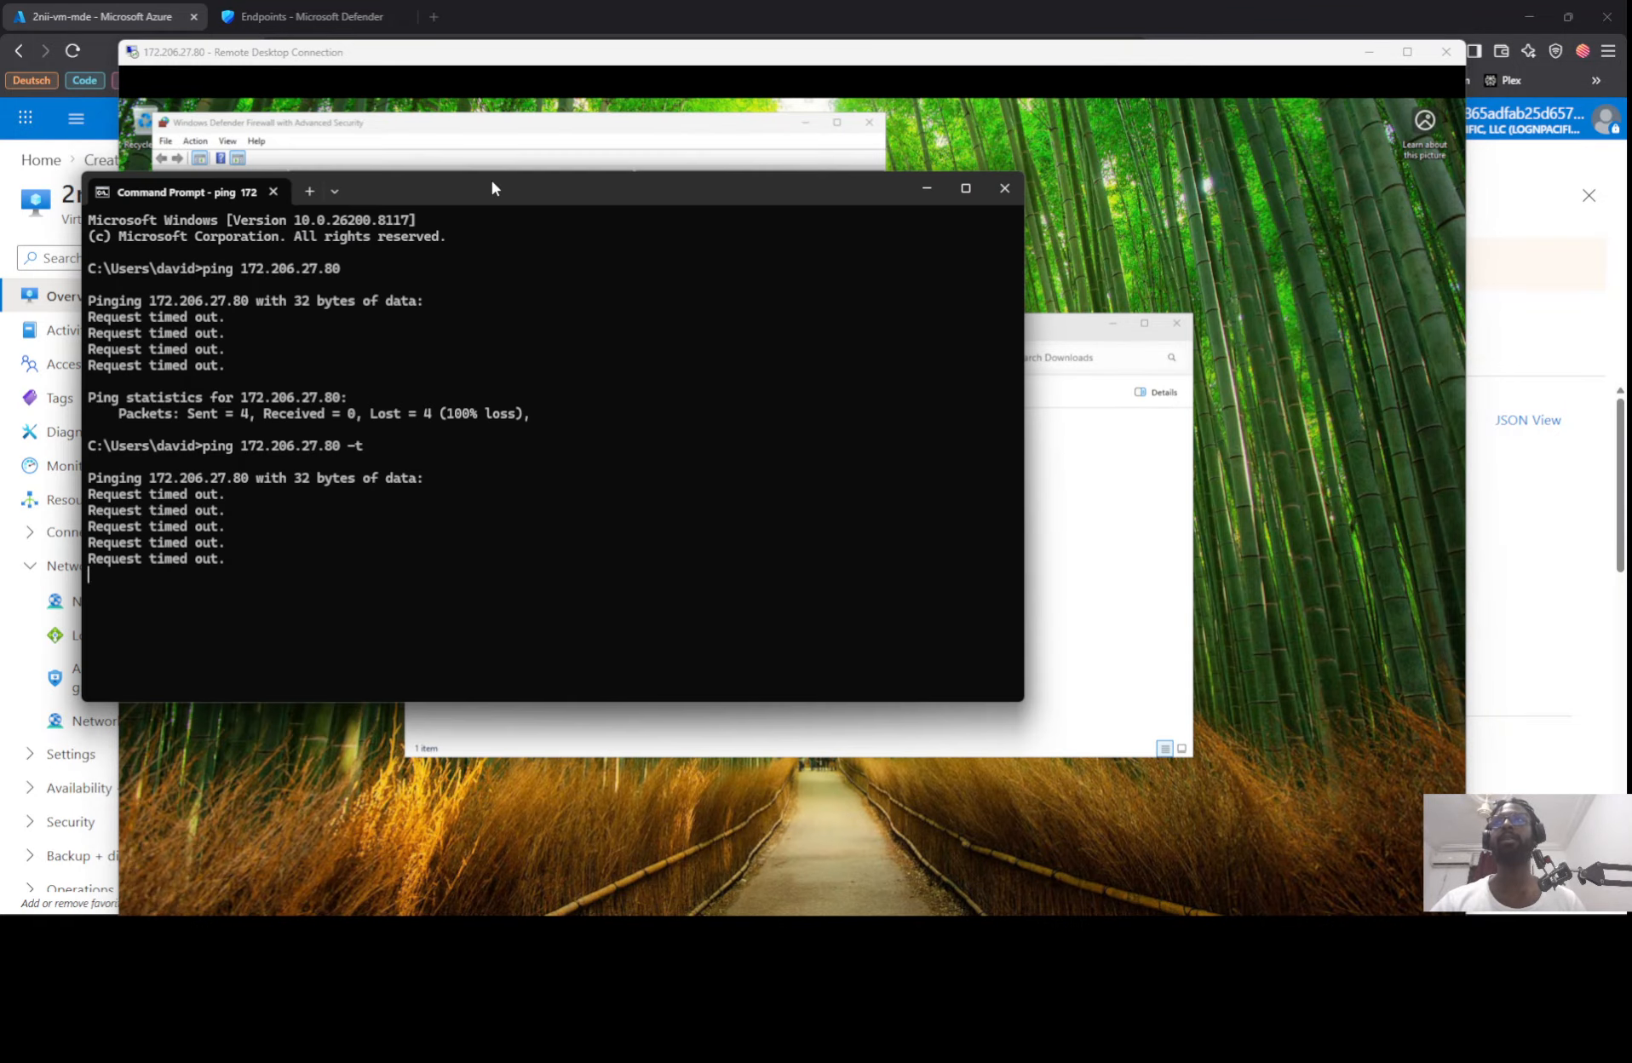
pyautogui.moveTo(491, 181); pyautogui.dragTo(1176, 203)
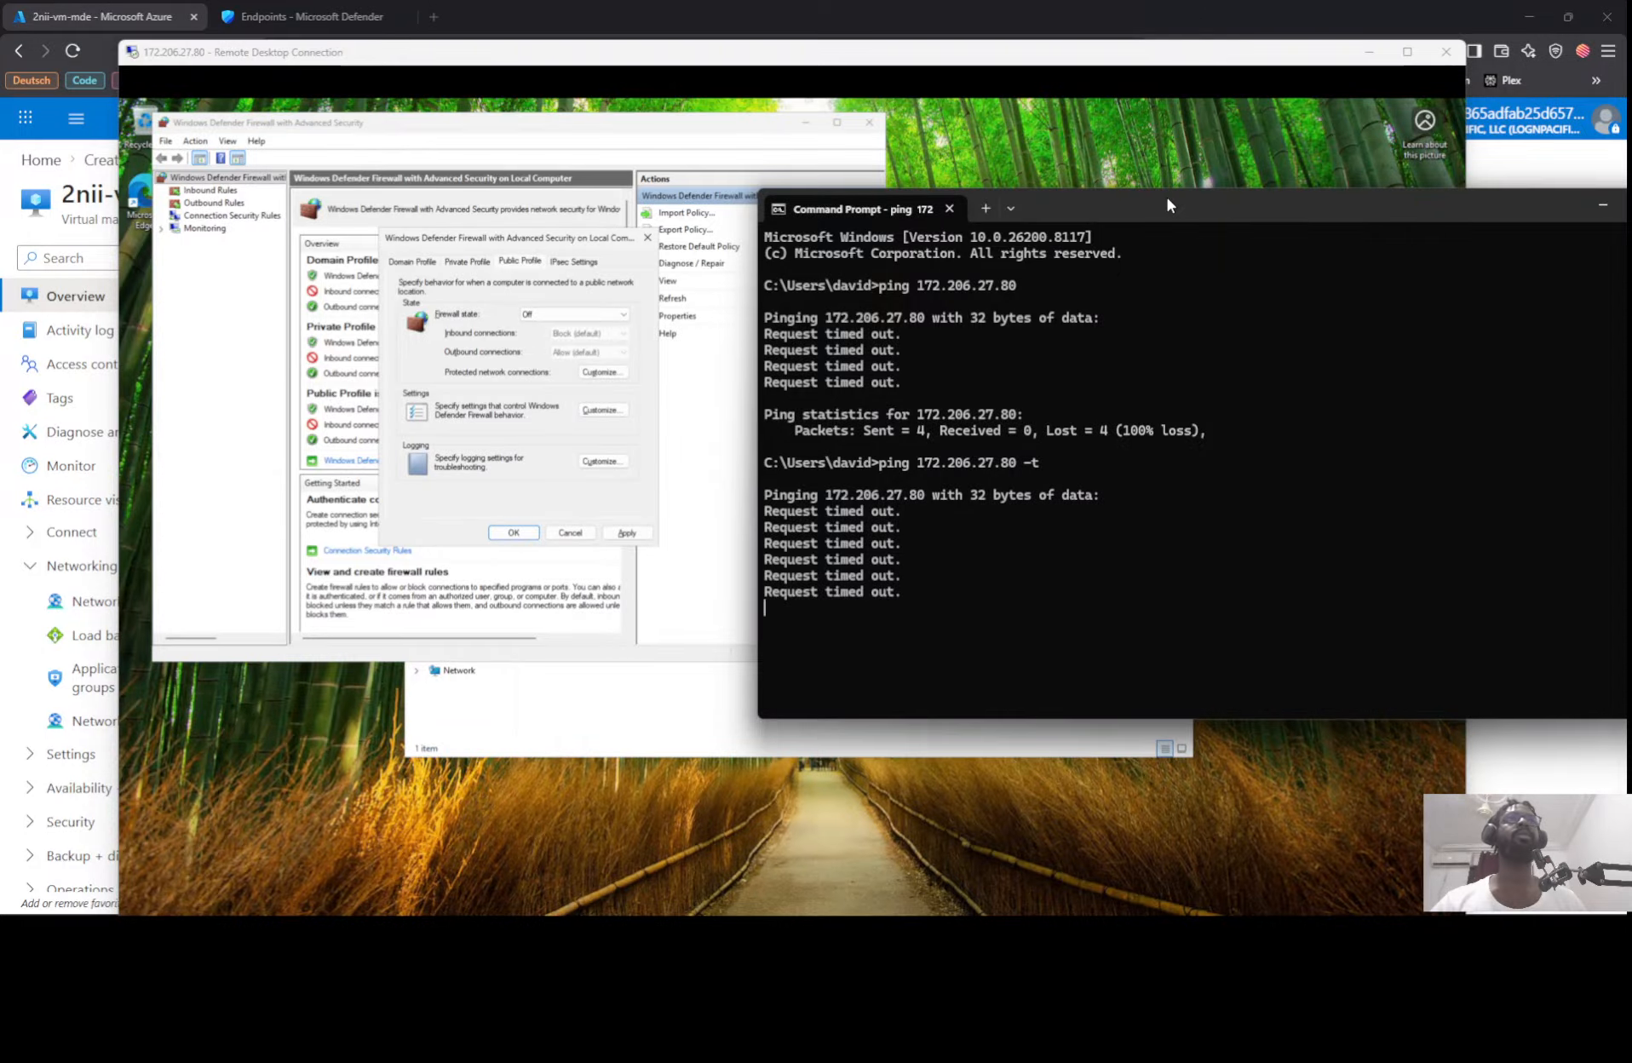
pyautogui.moveTo(759, 198); pyautogui.dragTo(1102, 242)
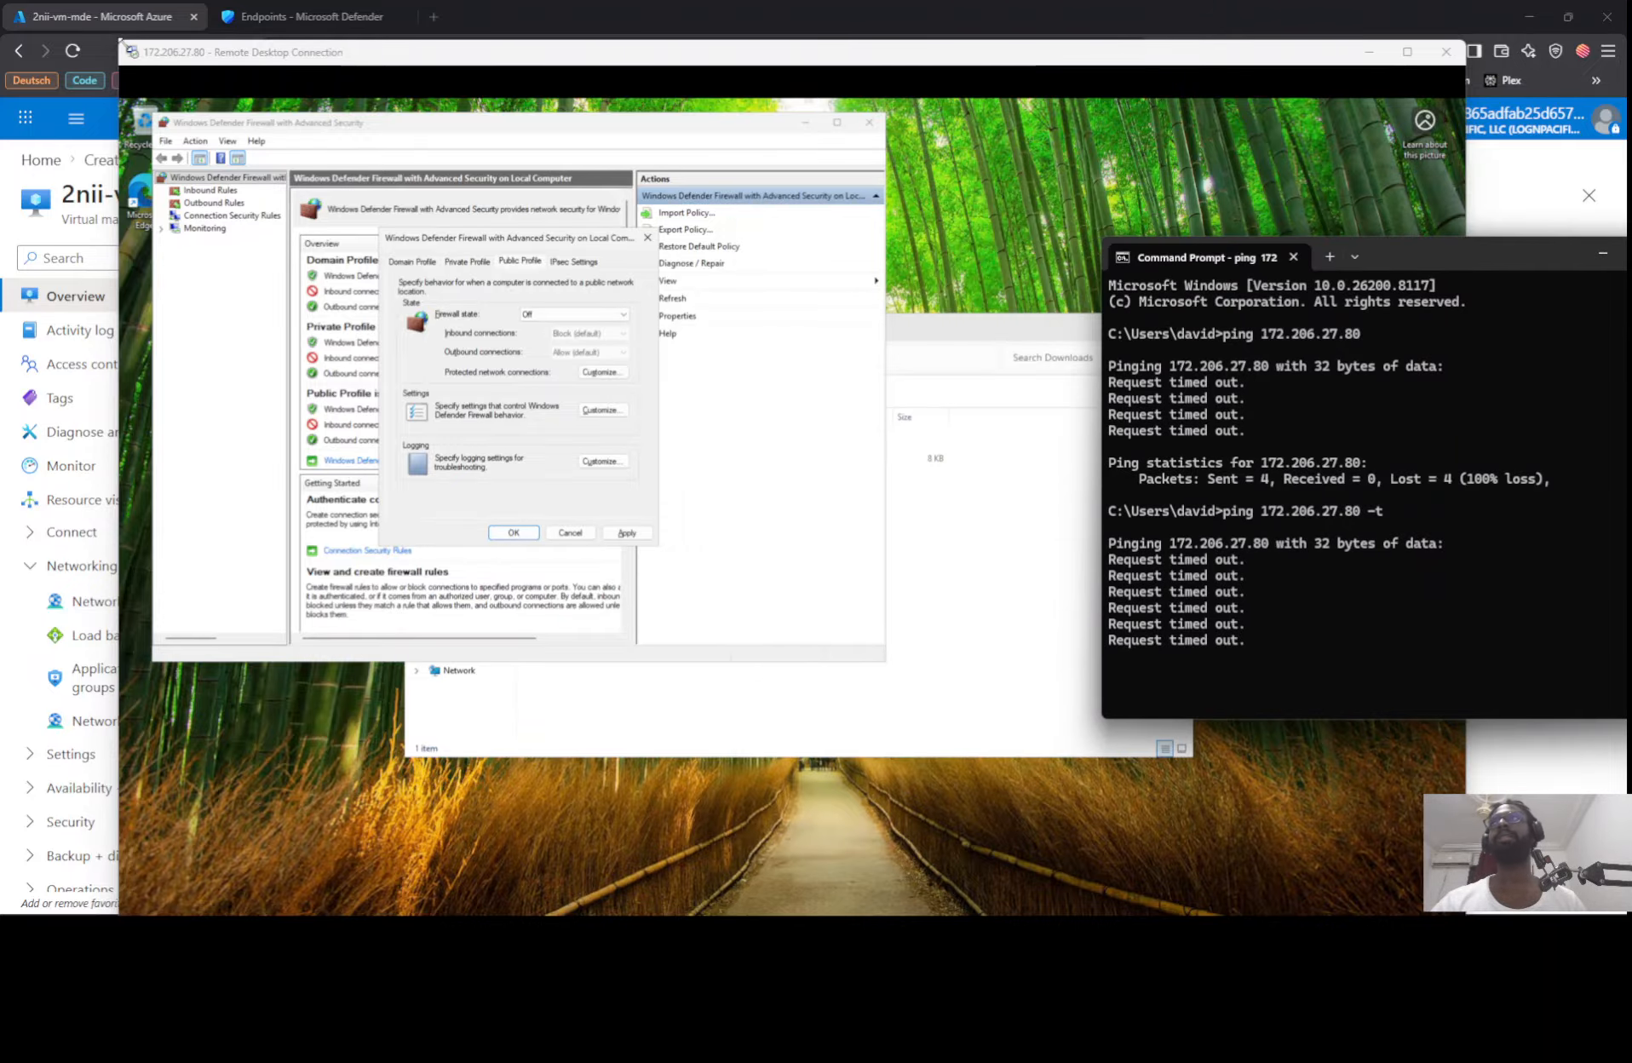
pyautogui.click(120, 41)
pyautogui.moveTo(122, 42); pyautogui.dragTo(722, 195)
pyautogui.moveTo(856, 207); pyautogui.dragTo(284, 55)
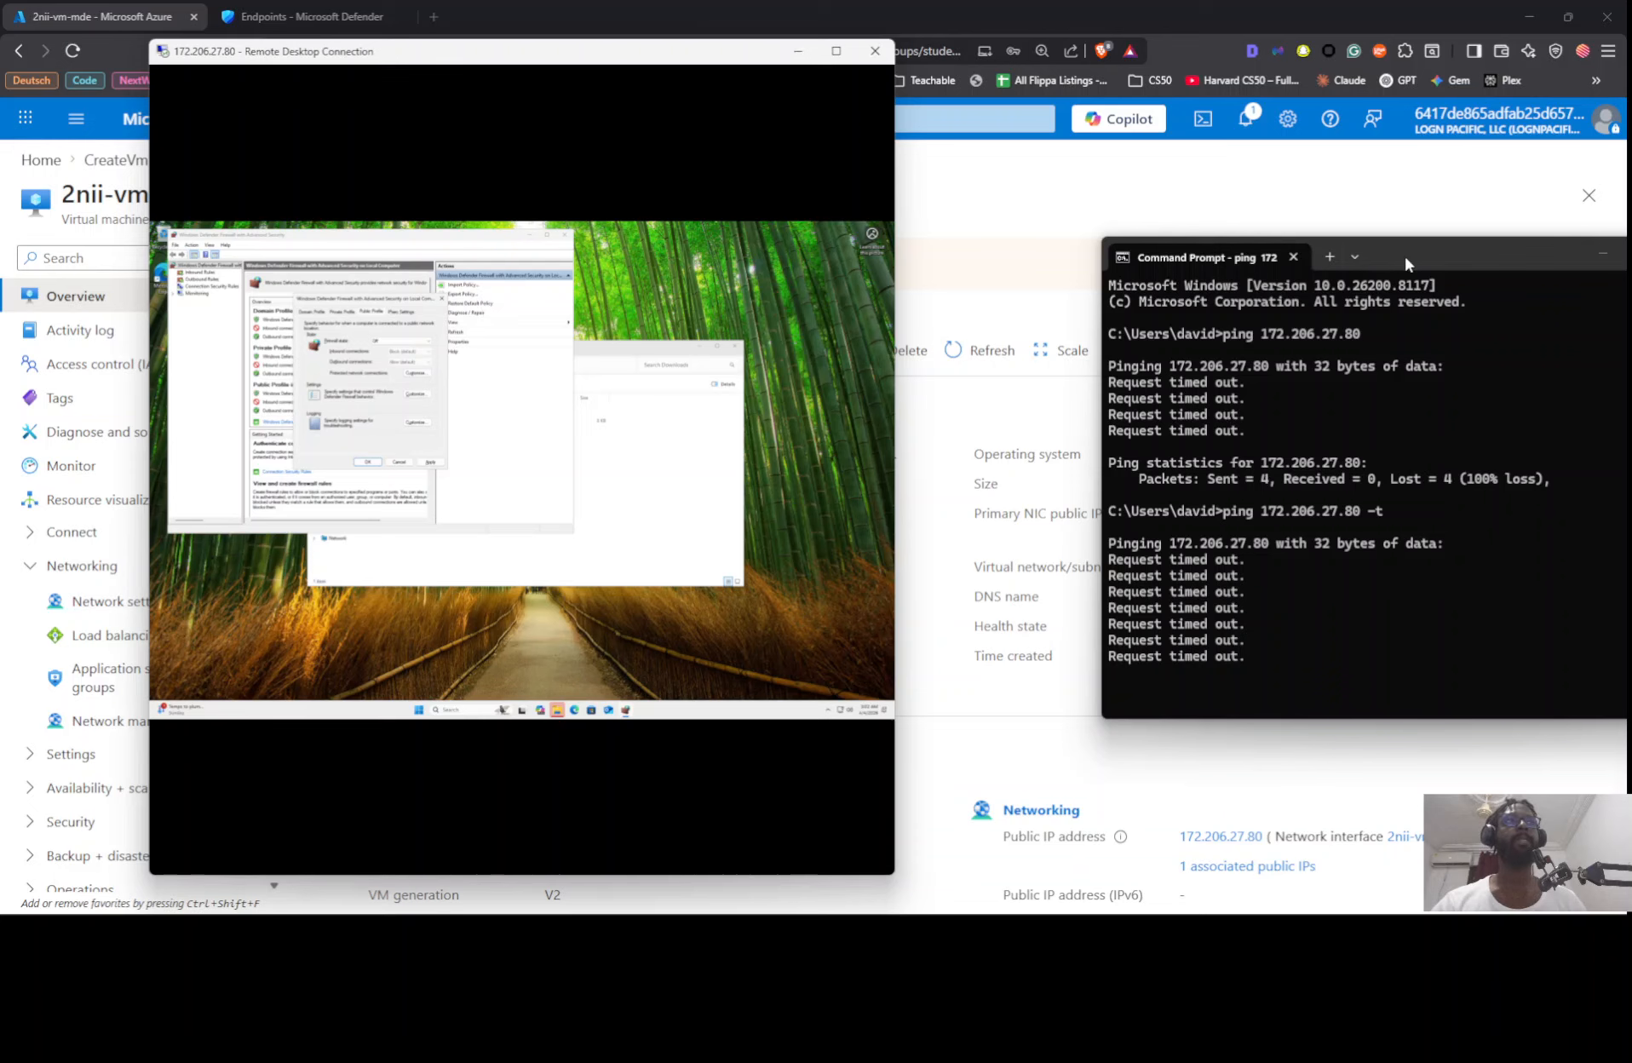
pyautogui.moveTo(1405, 257); pyautogui.dragTo(1217, 151)
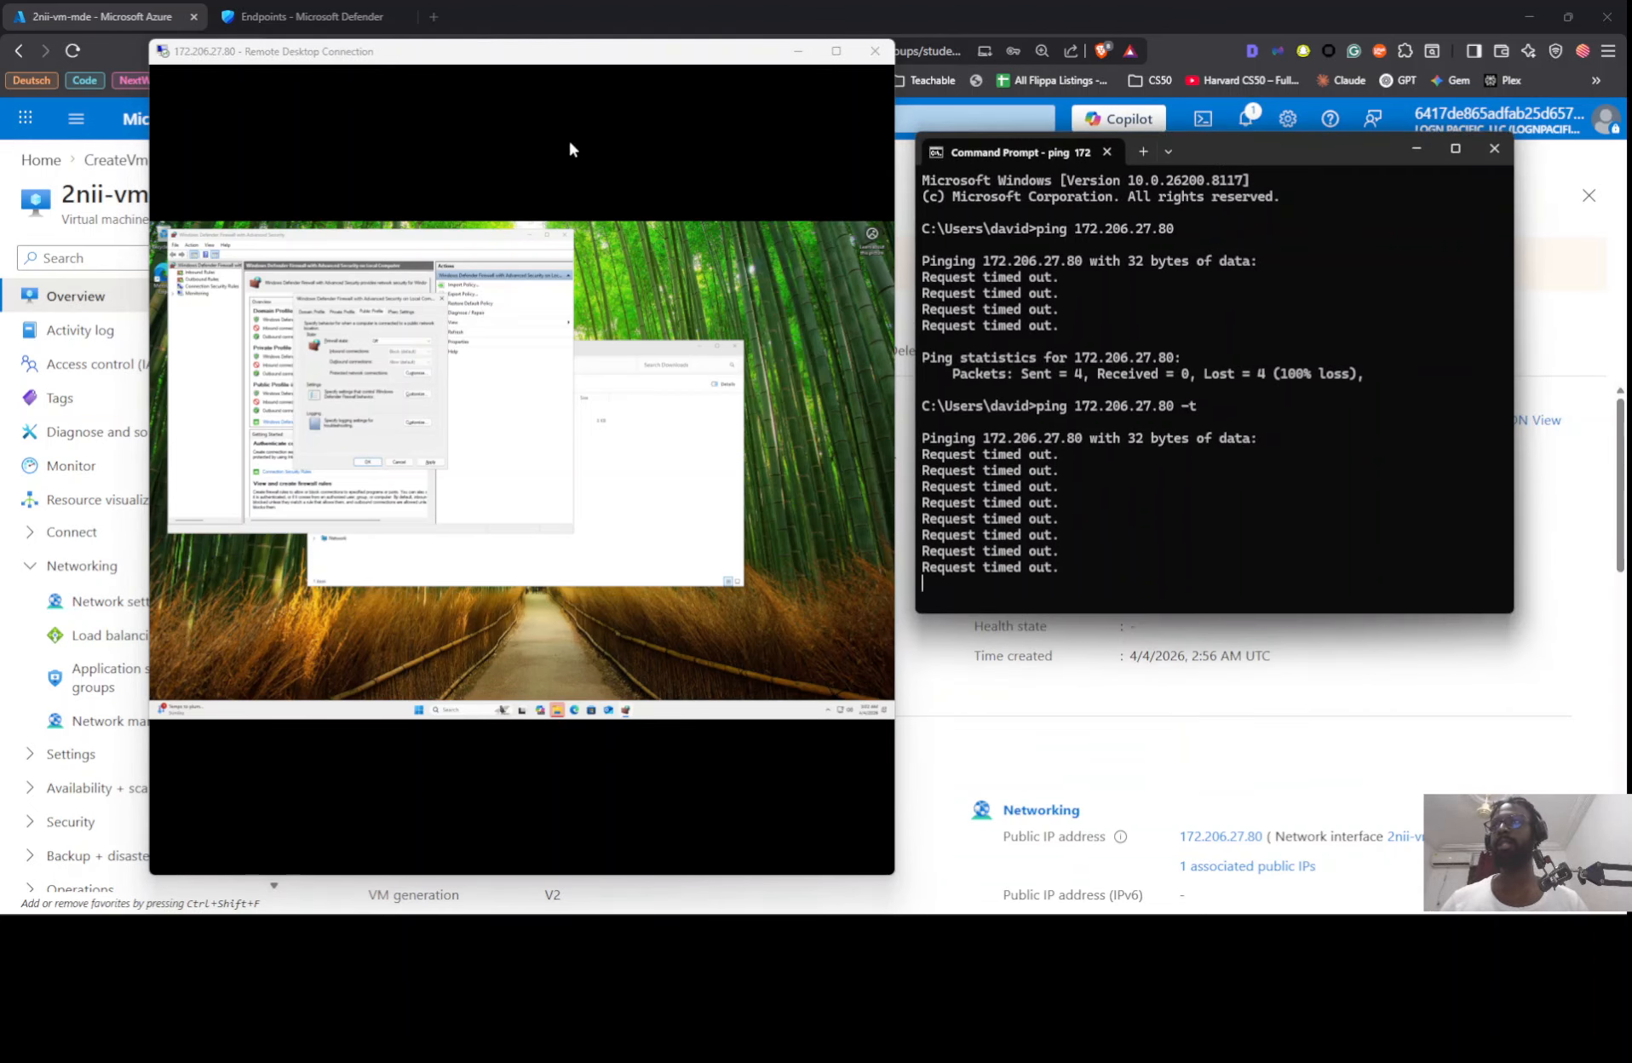
# Step: Confirm the VM's firewall properties with the Public Profile state Off and monitor the continuous ping to 172.206.27.80
pyautogui.click(367, 464)
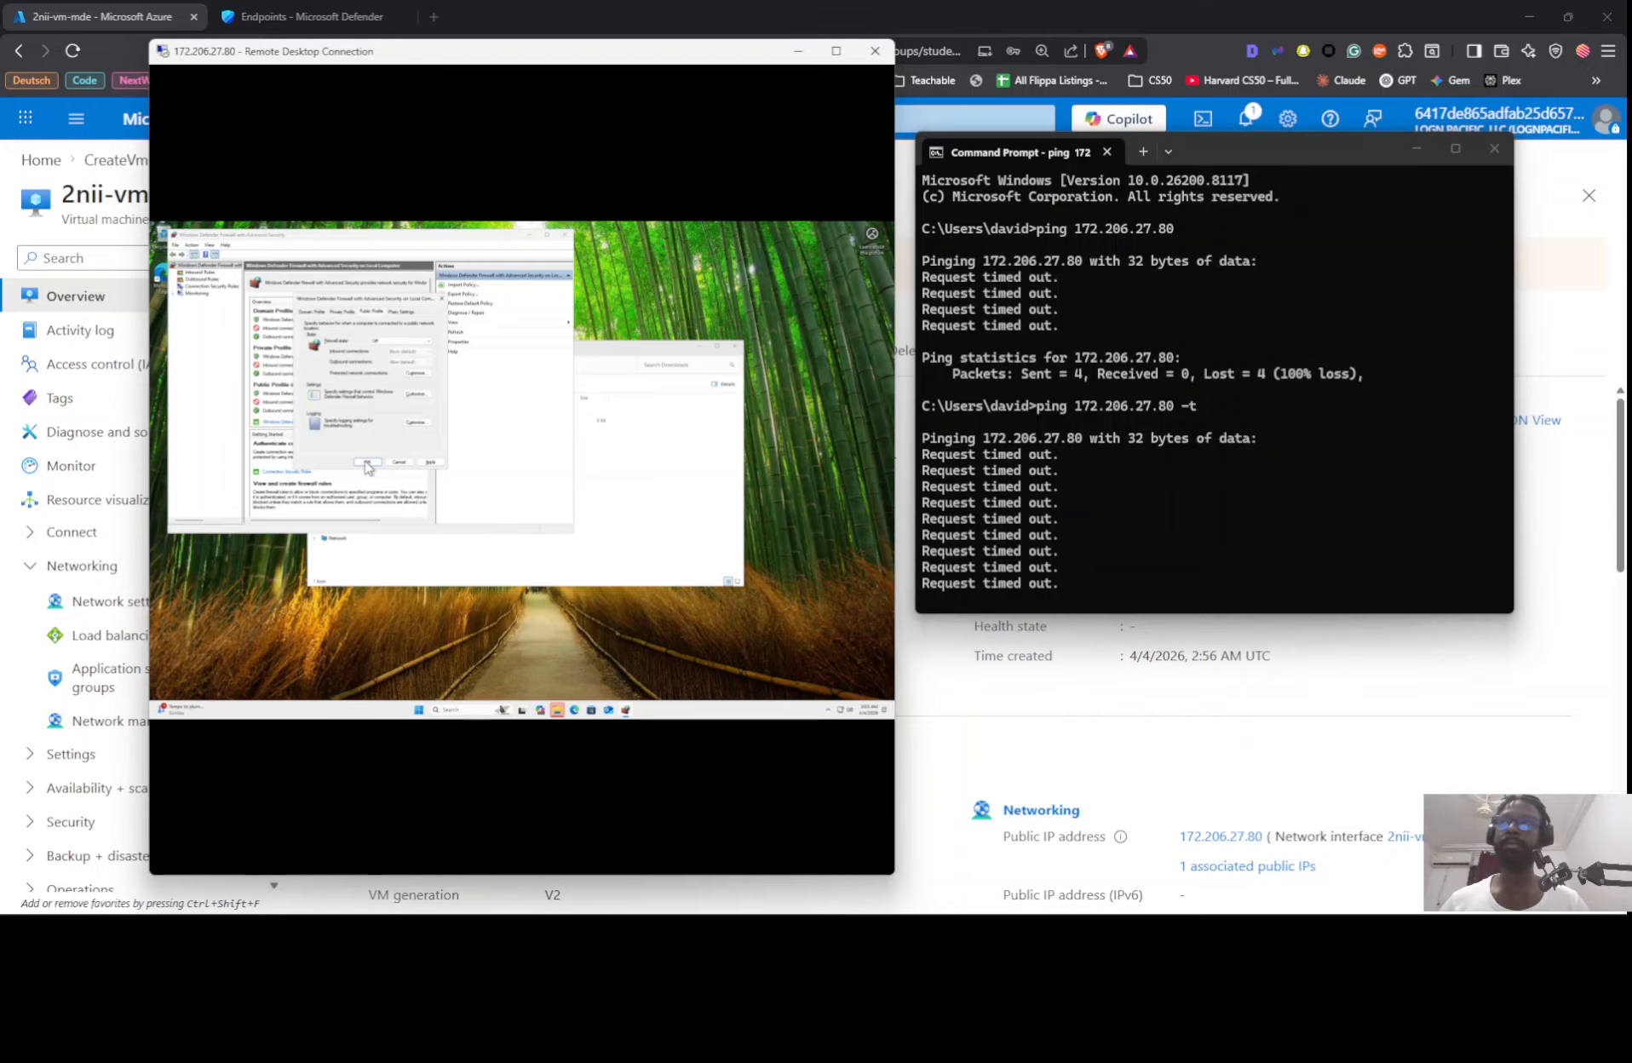
pyautogui.click(1088, 495)
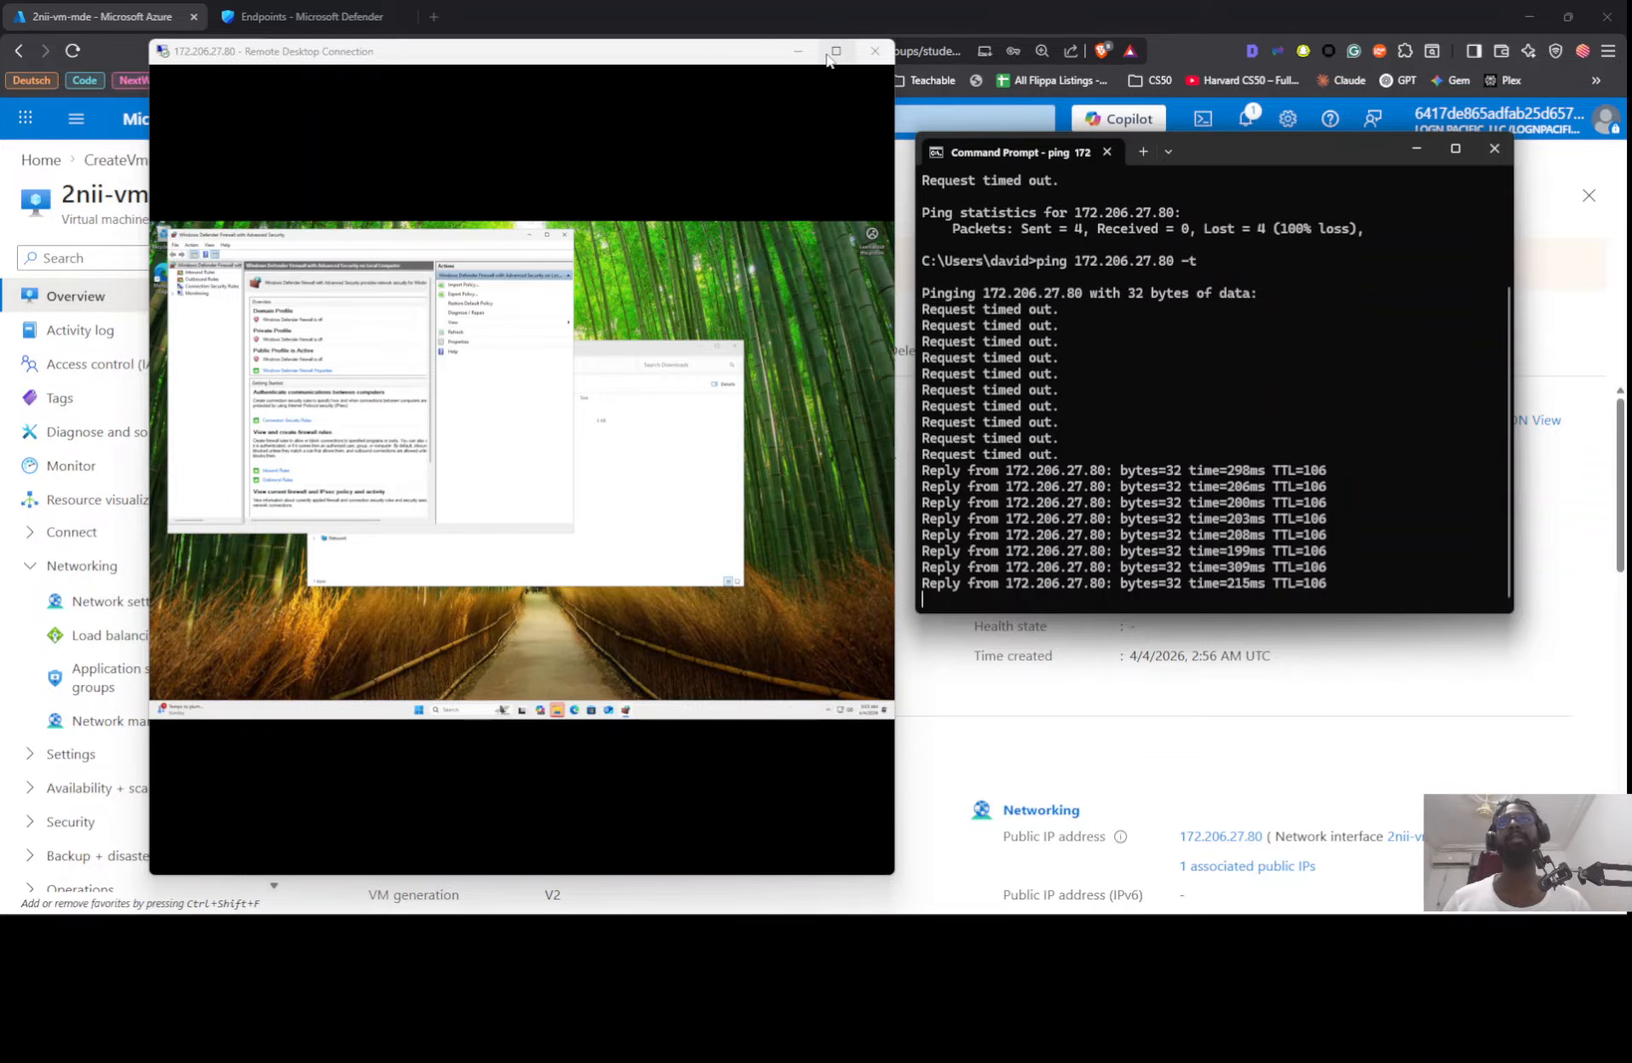
pyautogui.moveTo(828, 55)
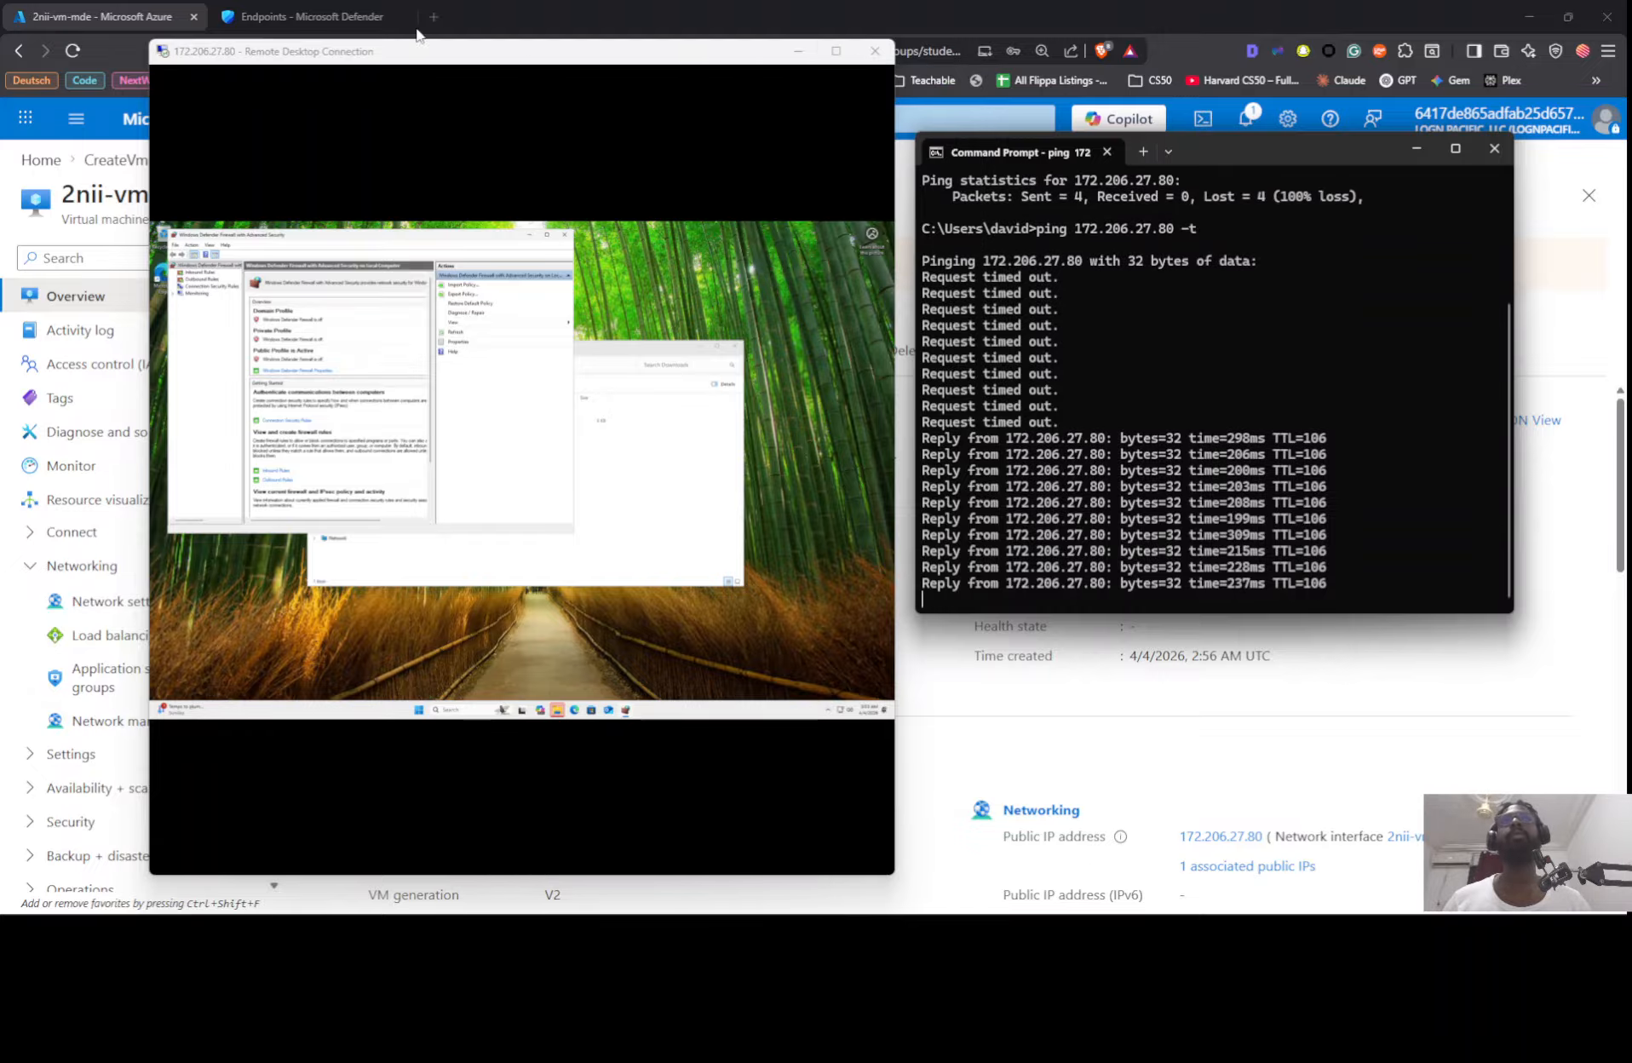
# Step: Switch to the Microsoft Defender portal and collapse the Threat intelligence and Hunting navigation sections
pyautogui.click(352, 12)
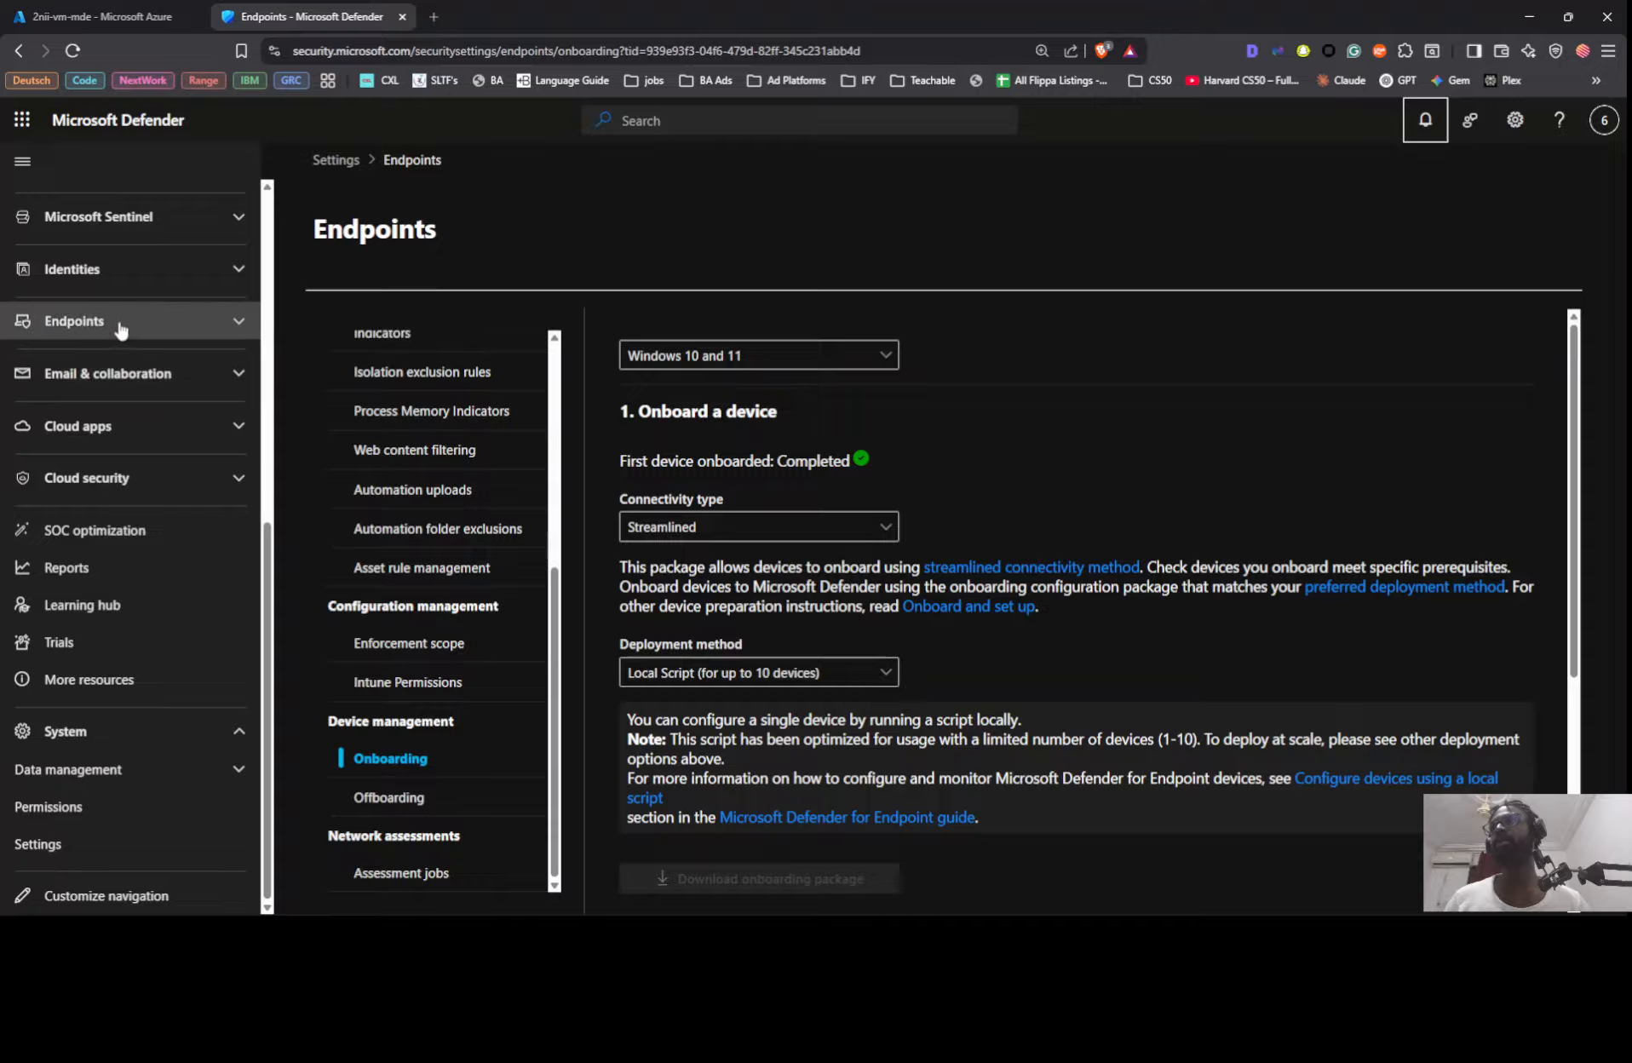
pyautogui.scroll(5, 218, 396)
pyautogui.scroll(2, 219, 396)
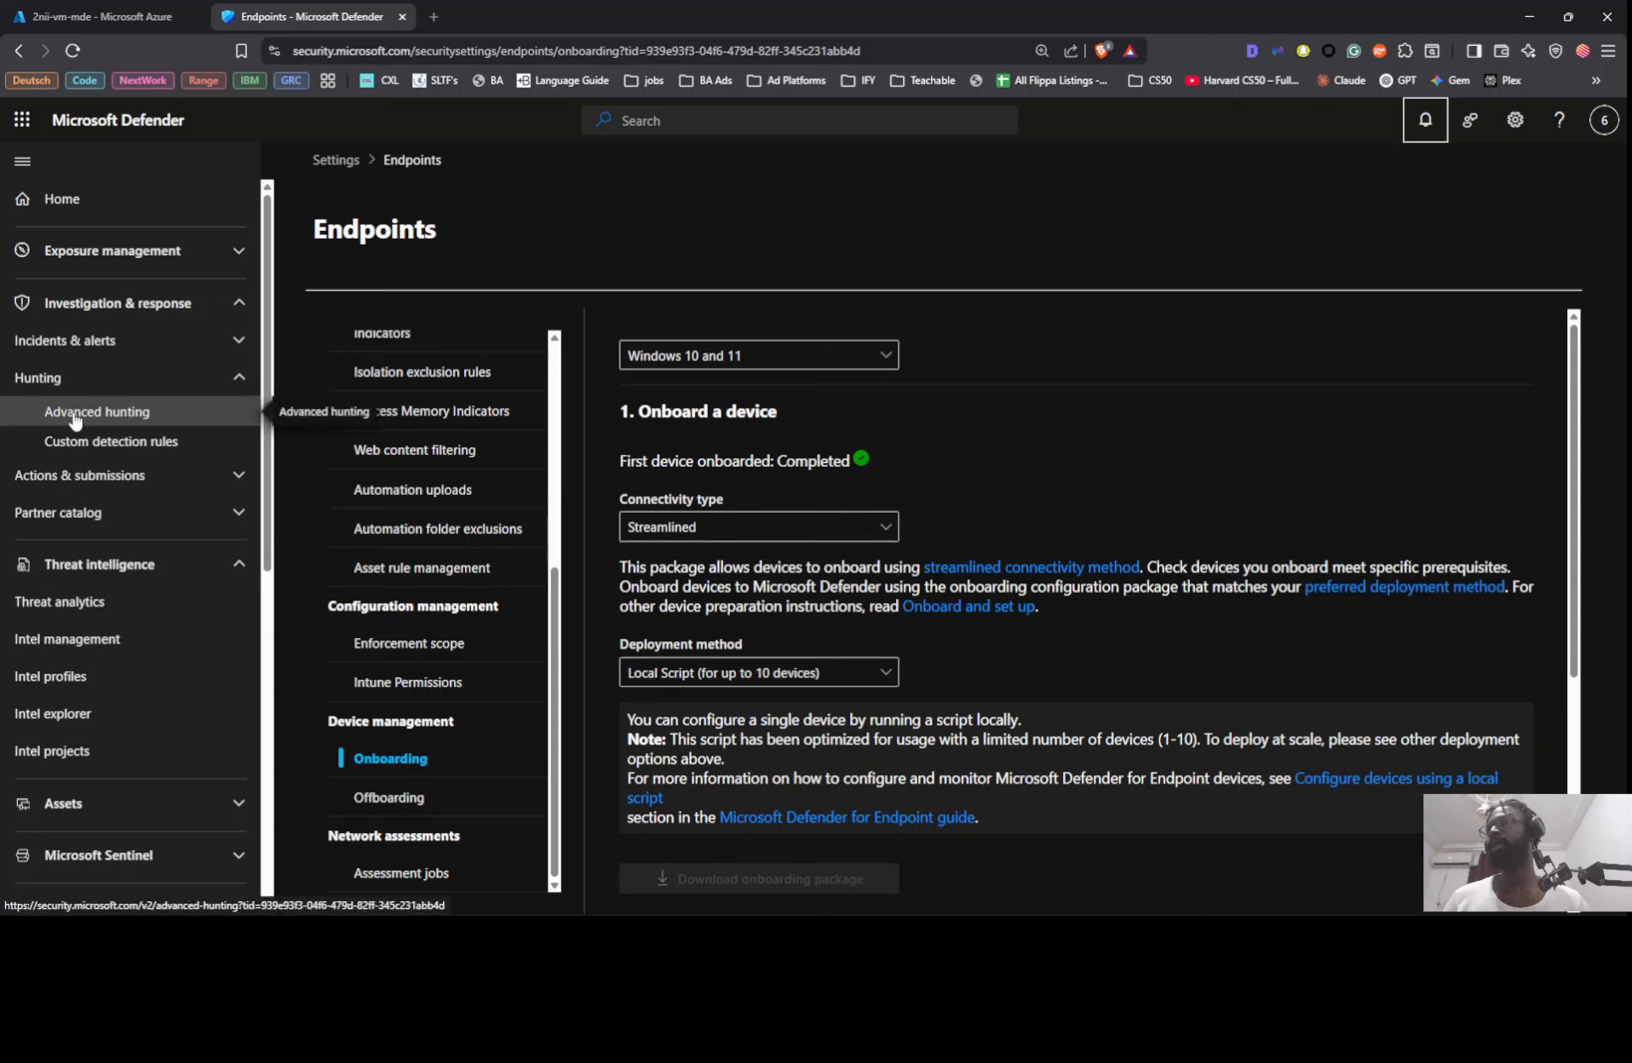
pyautogui.click(94, 565)
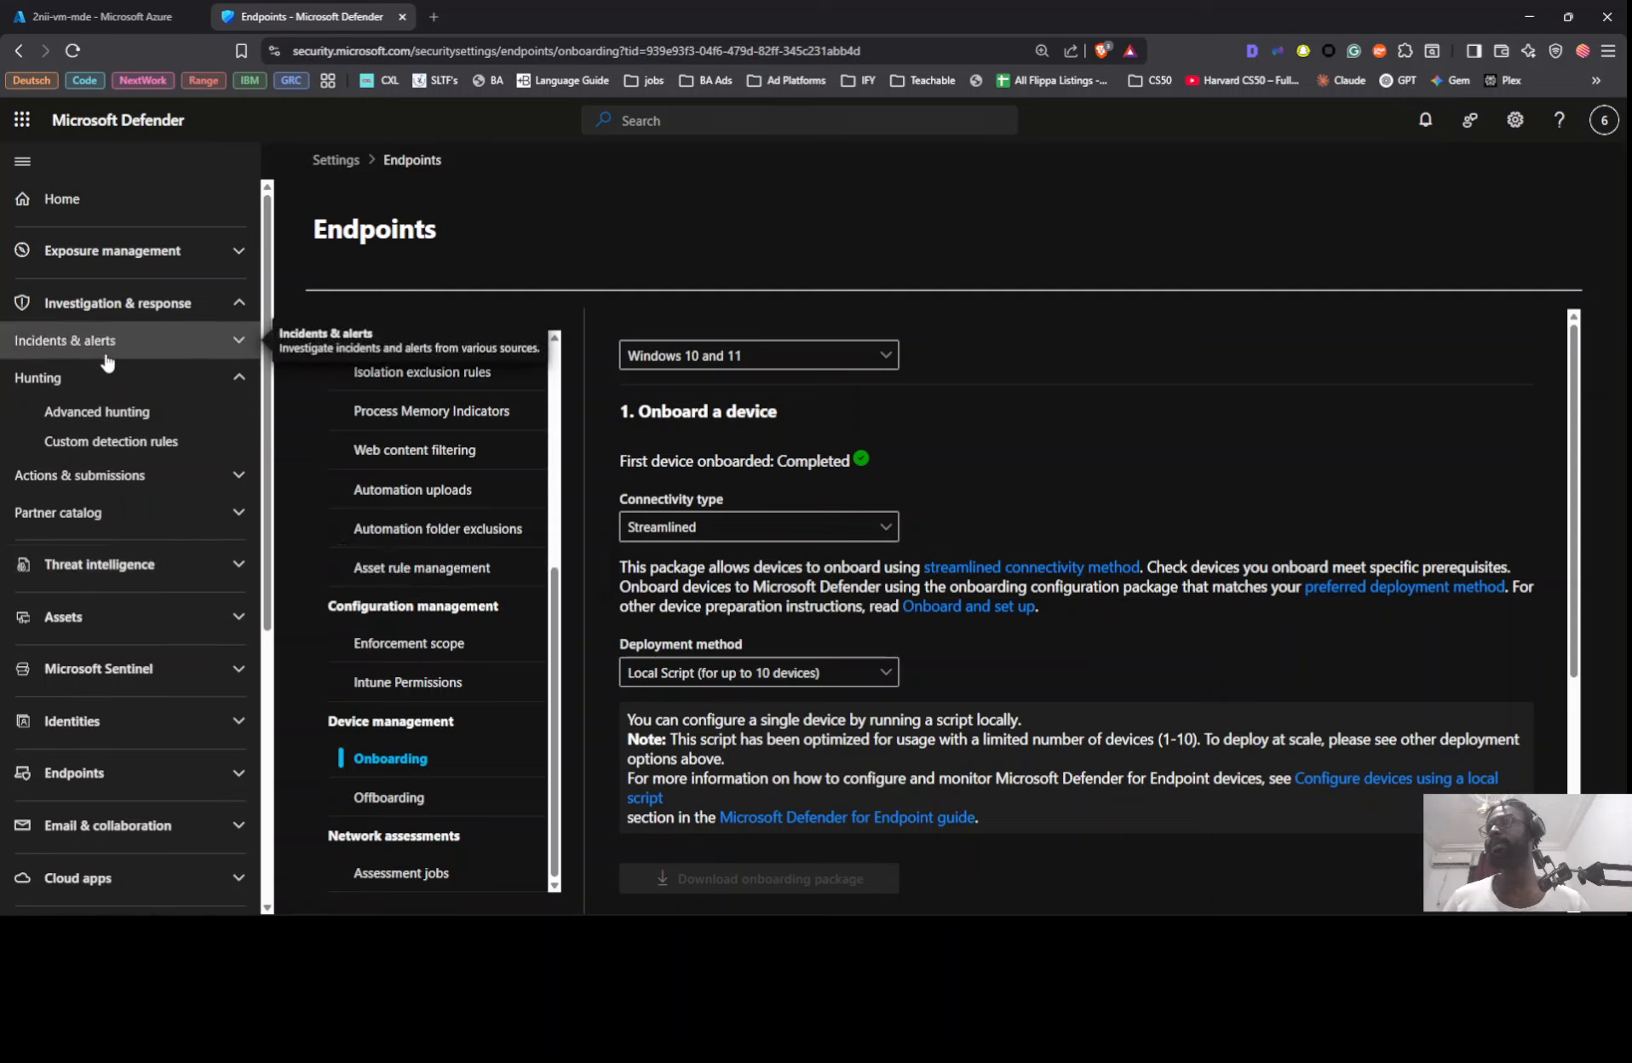
pyautogui.click(94, 377)
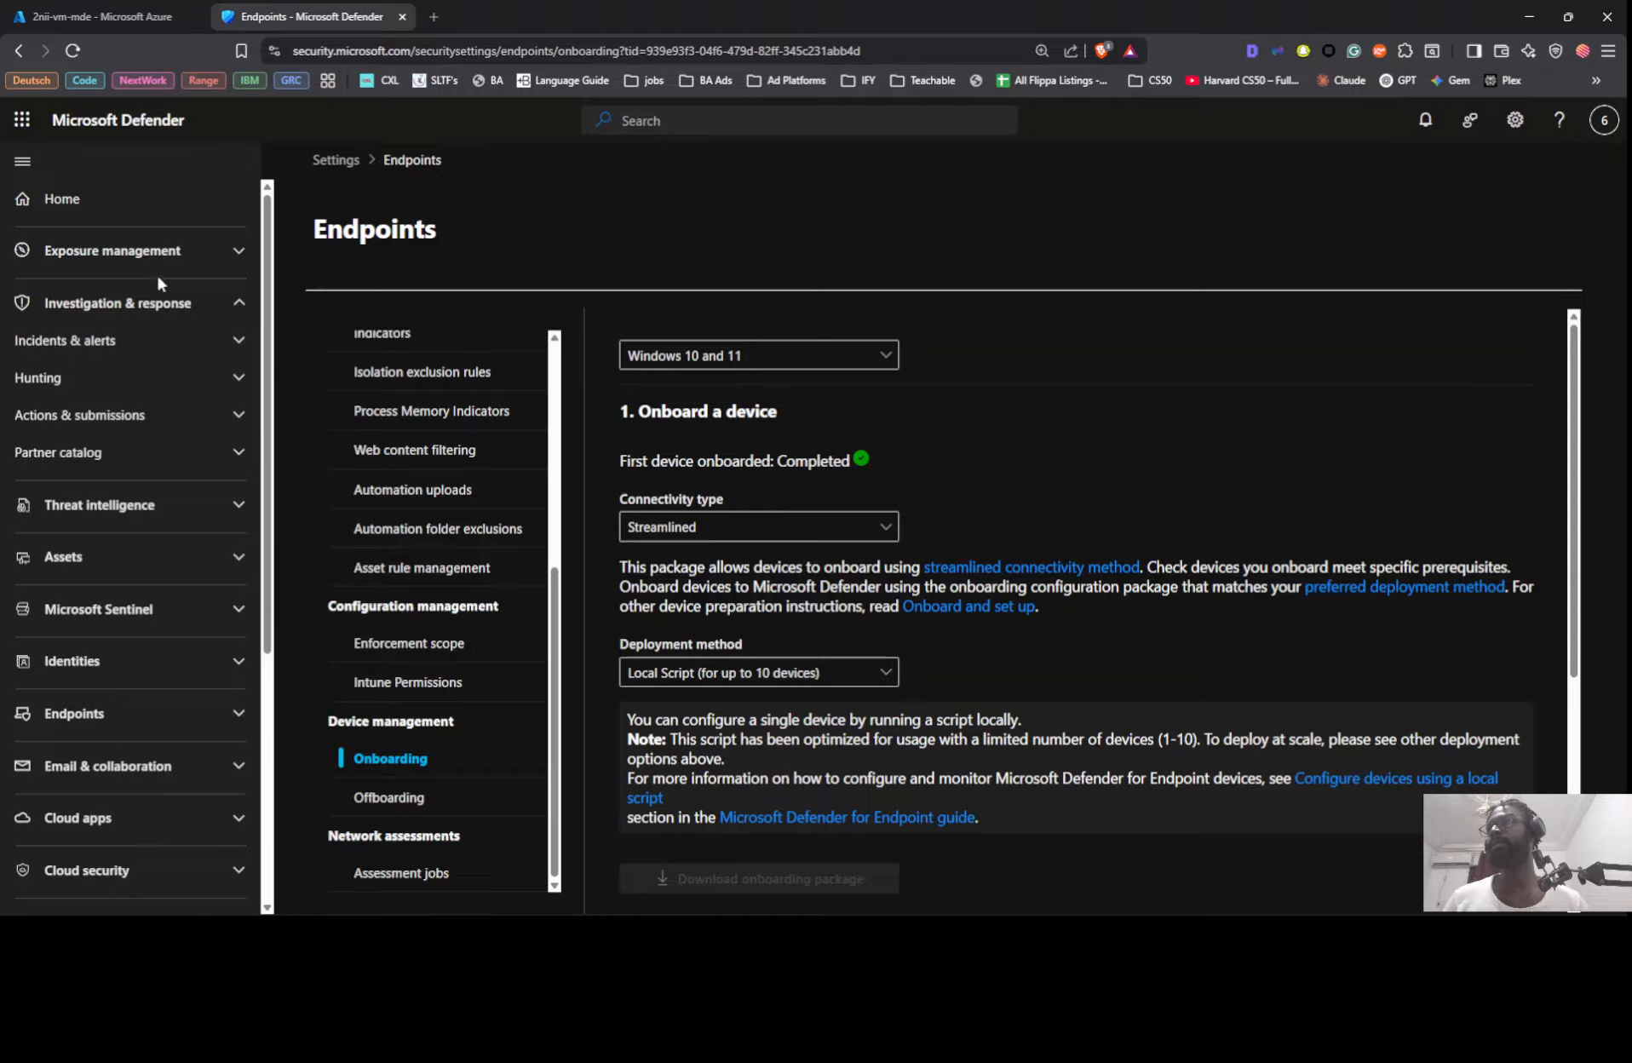
pyautogui.scroll(-1, 160, 270)
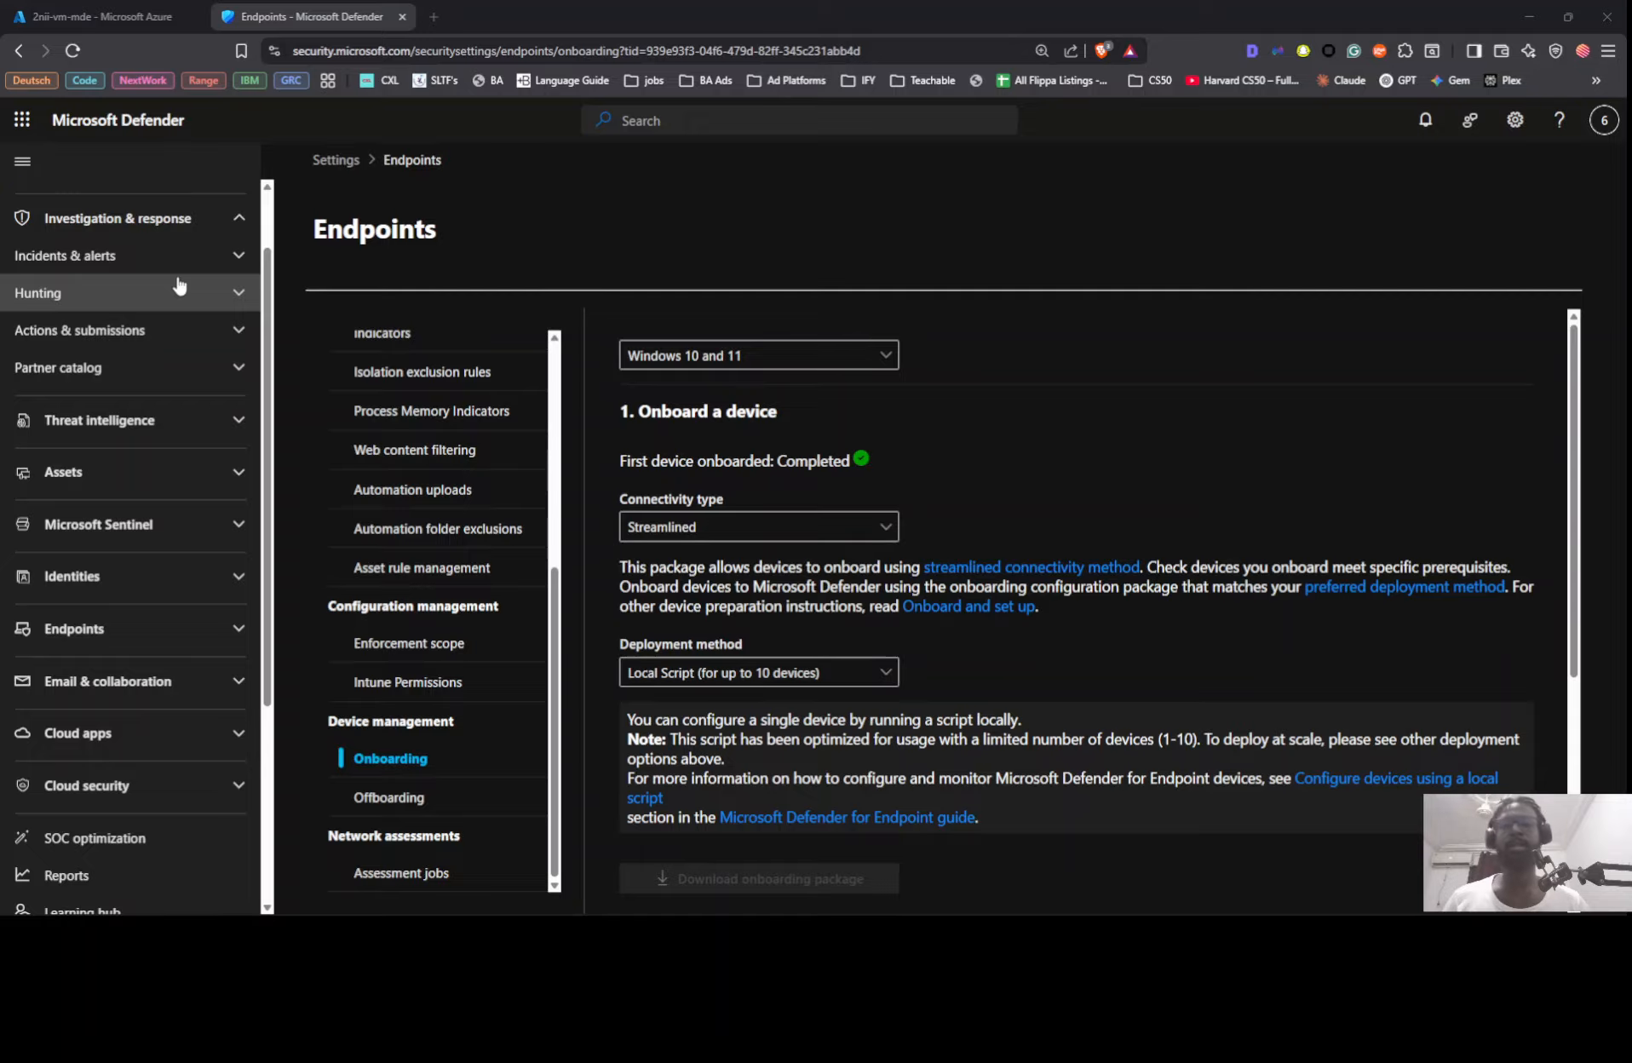
# Step: Review the lab document's steps for installing the MDE package and checking that onboarding was successful
pyautogui.hotkey('alt', 'Tab')
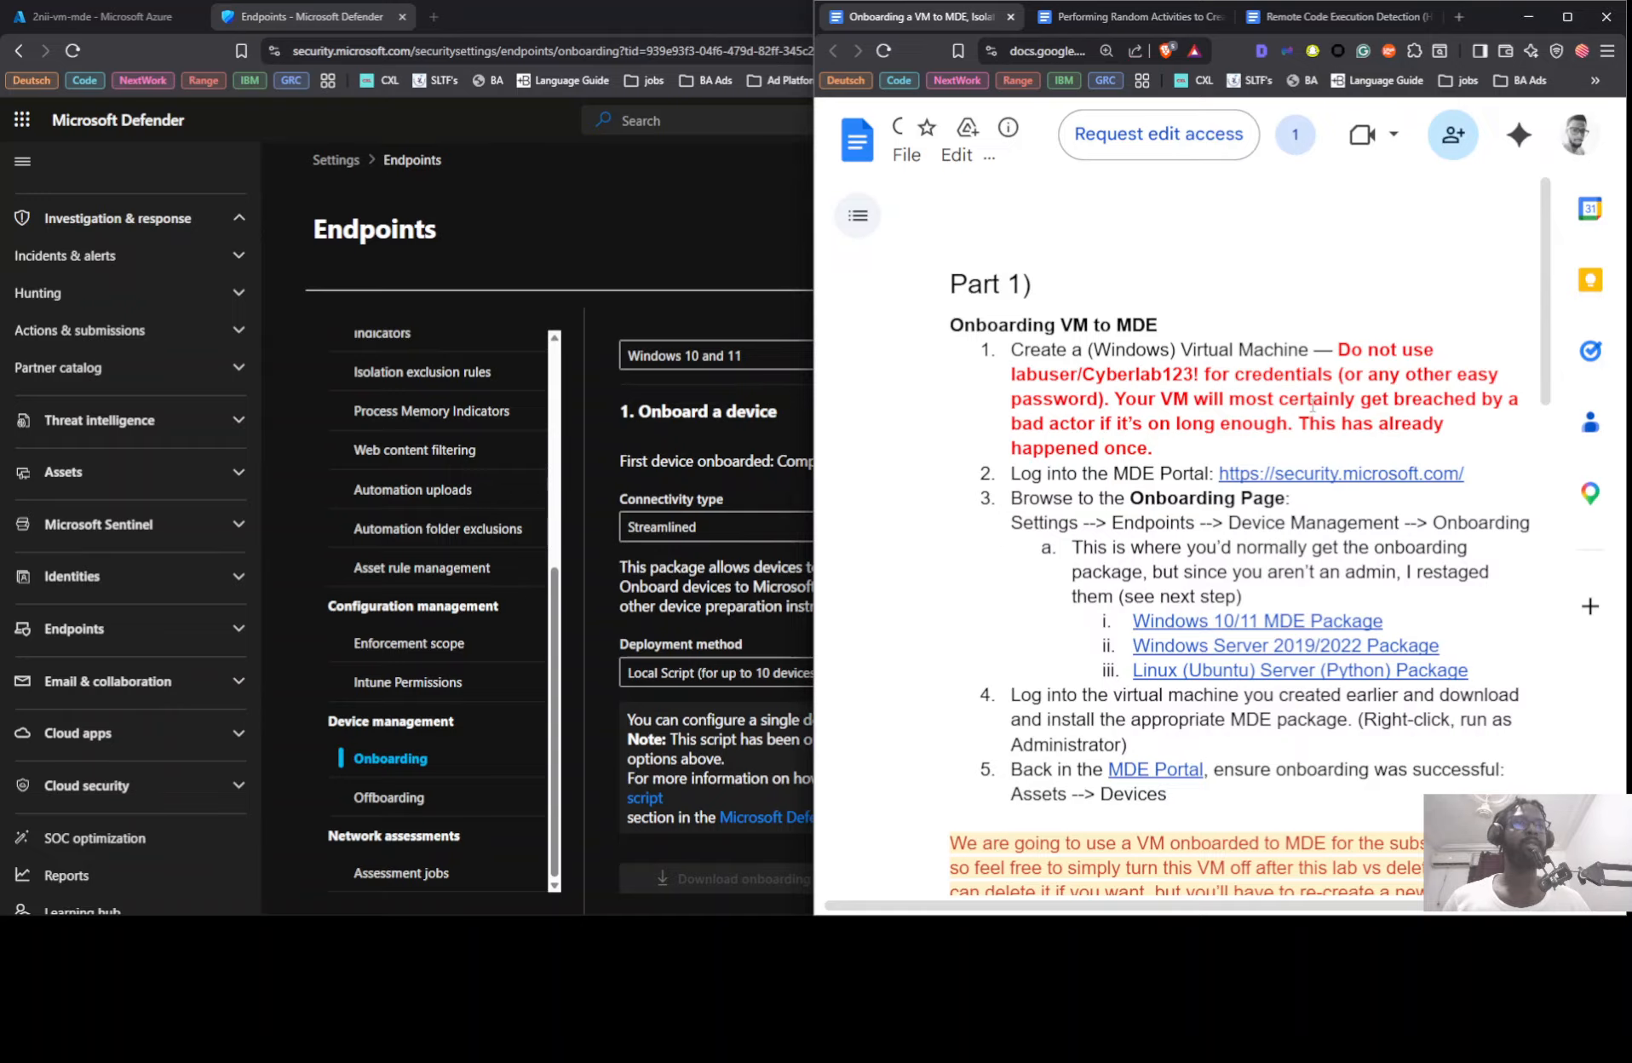
pyautogui.scroll(-1, 1302, 461)
pyautogui.scroll(-2, 1301, 461)
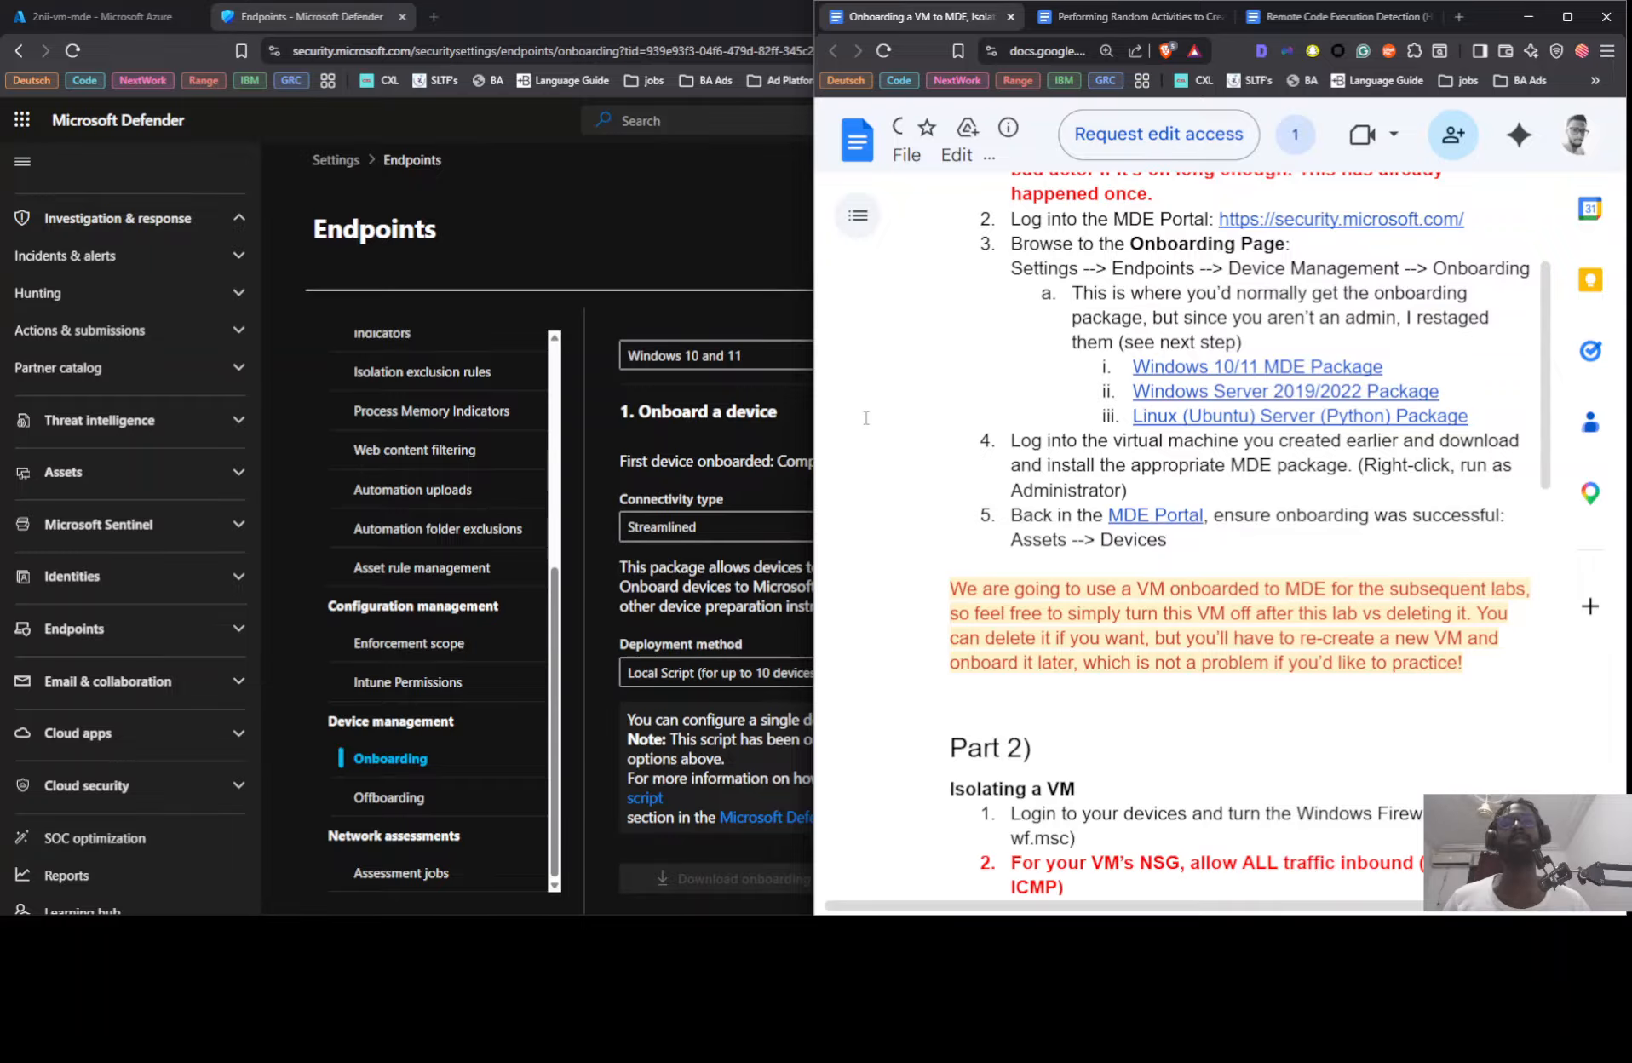
# Step: Stop the continuous ping in the local Command Prompt and leave that window
pyautogui.hotkey('alt', 'Tab')
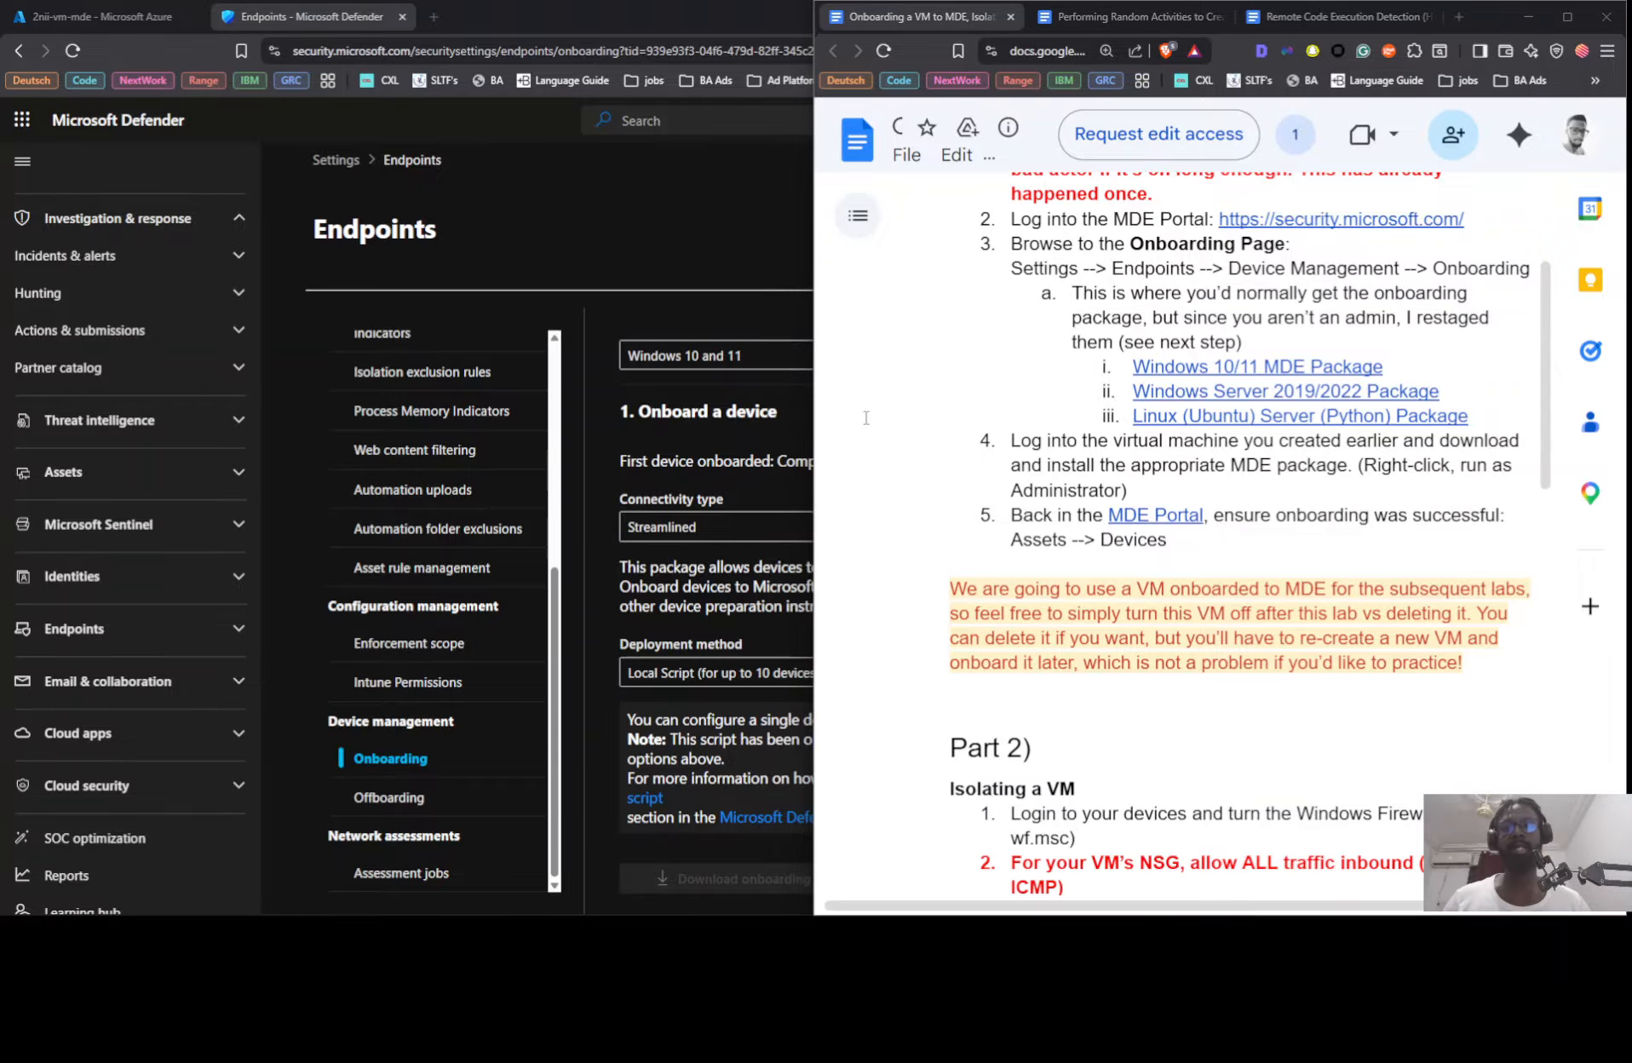
pyautogui.hotkey('ctrl', 'c')
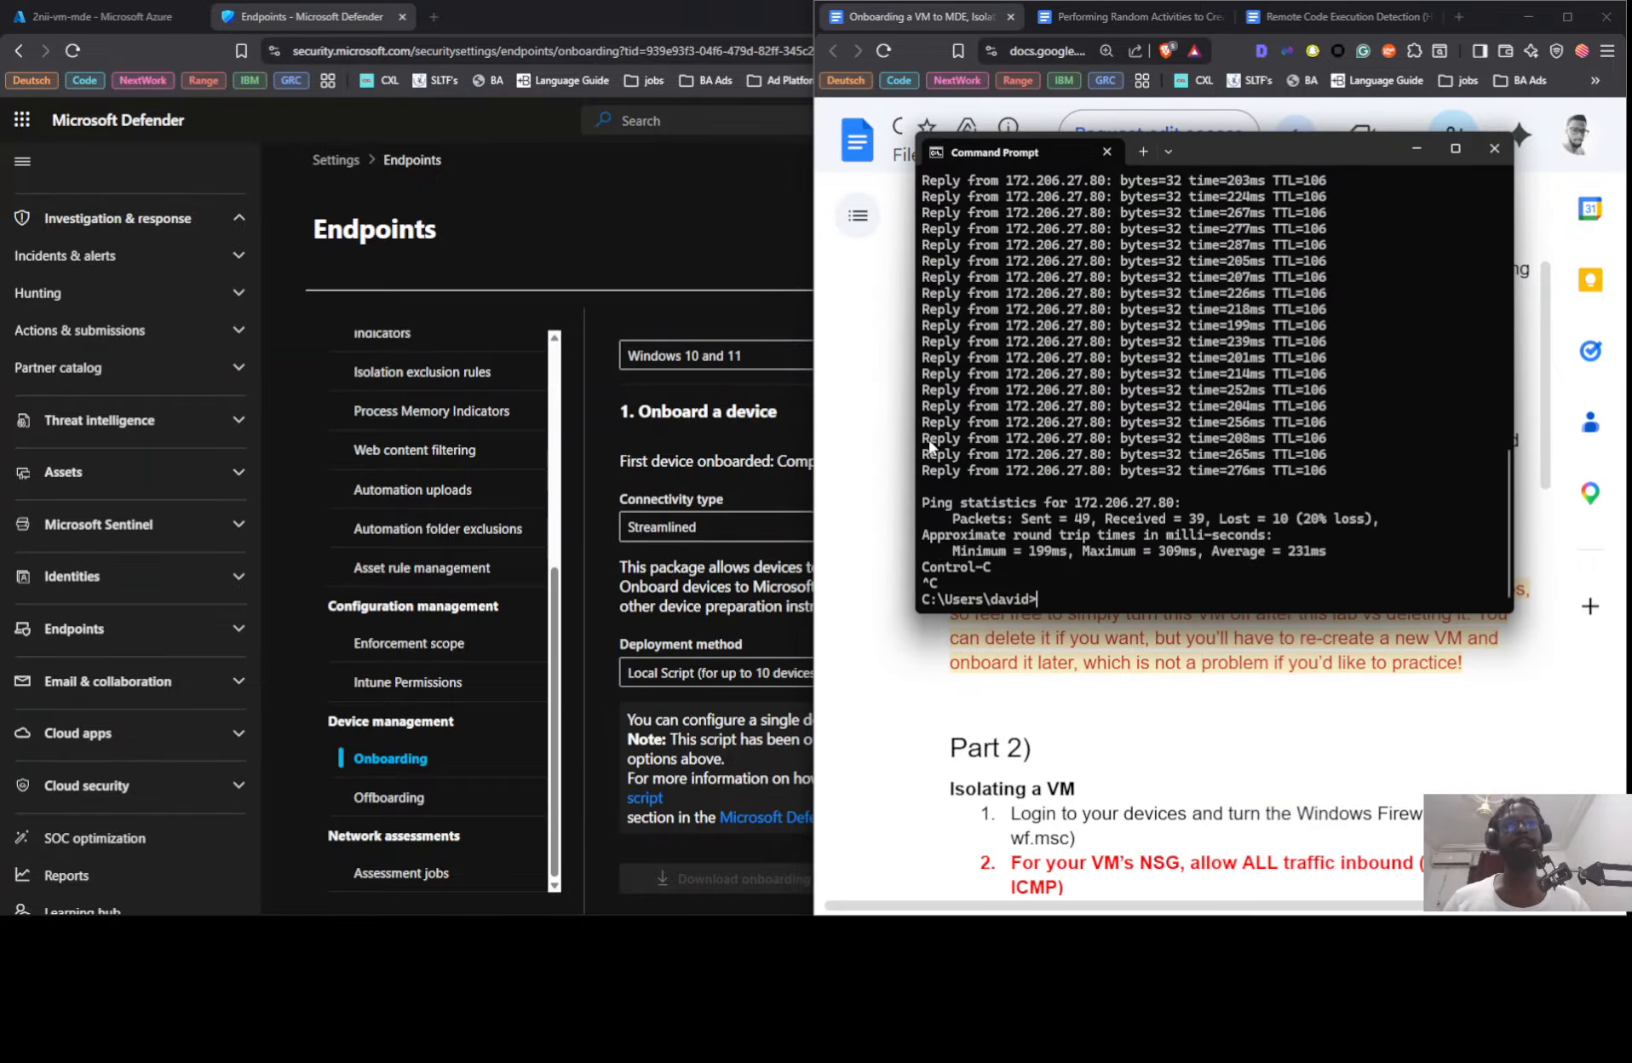
pyautogui.click(772, 405)
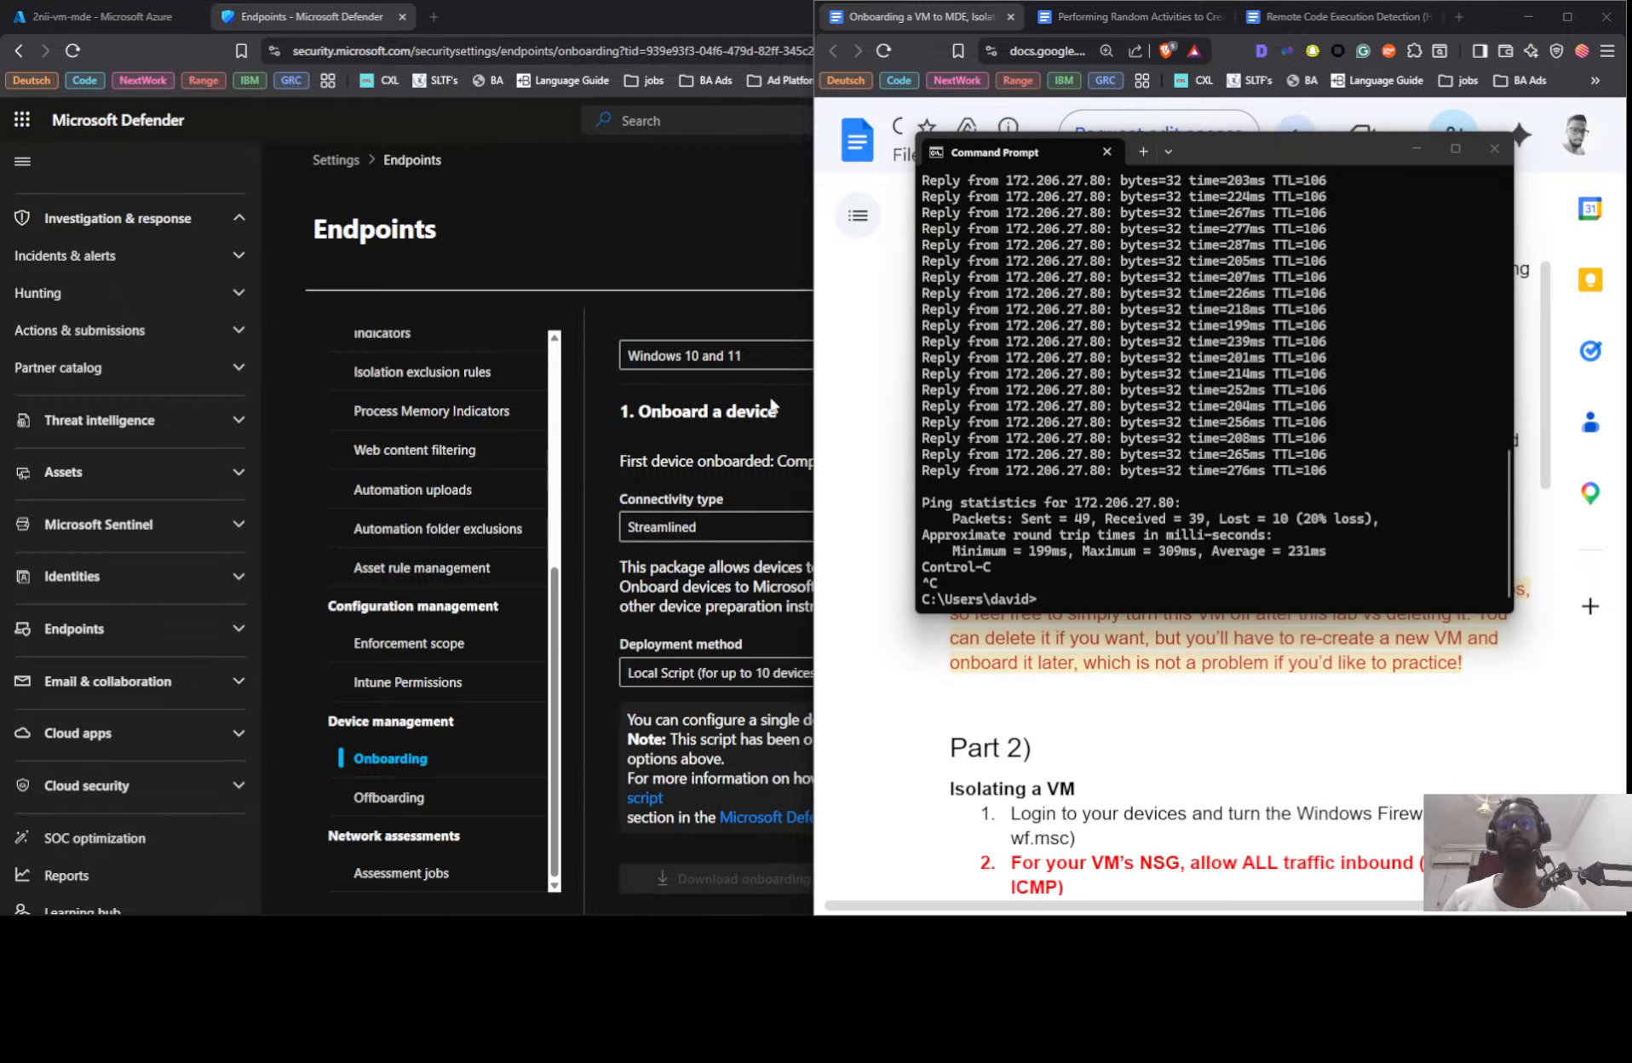
# Step: Return to the remote session, maximize its window, and bring the VM's Downloads folder to the front
pyautogui.hotkey('alt', 'Tab')
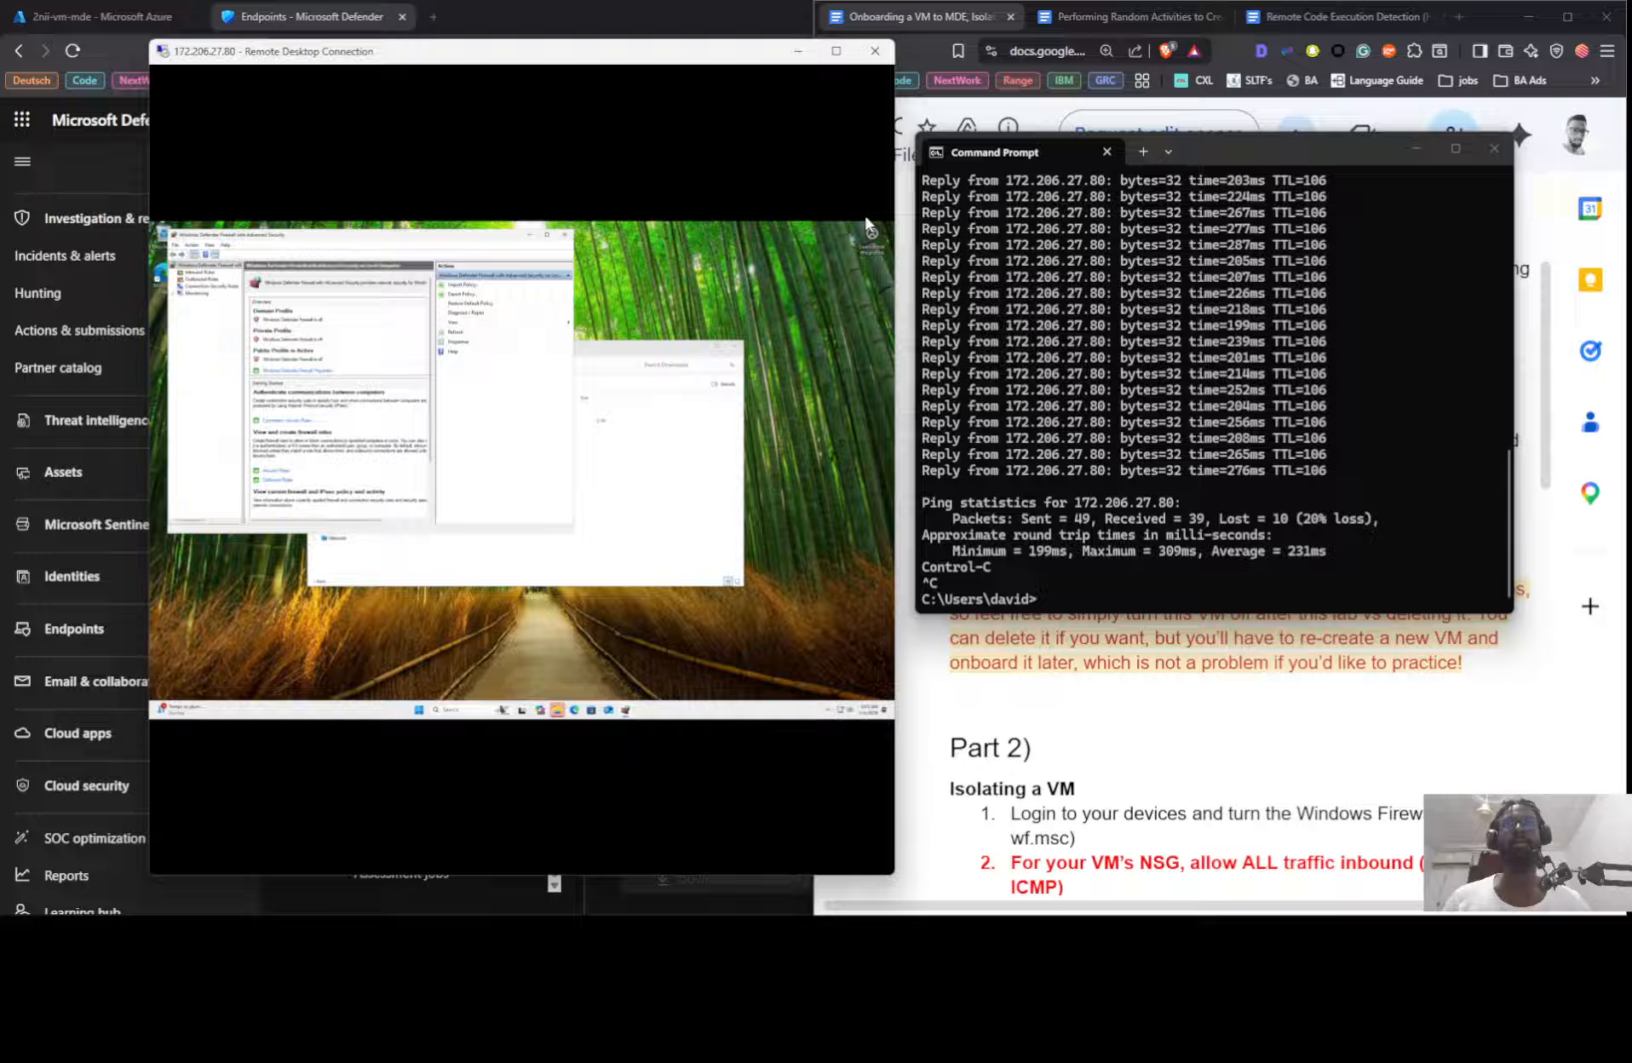
pyautogui.click(831, 44)
pyautogui.click(751, 71)
pyautogui.click(860, 53)
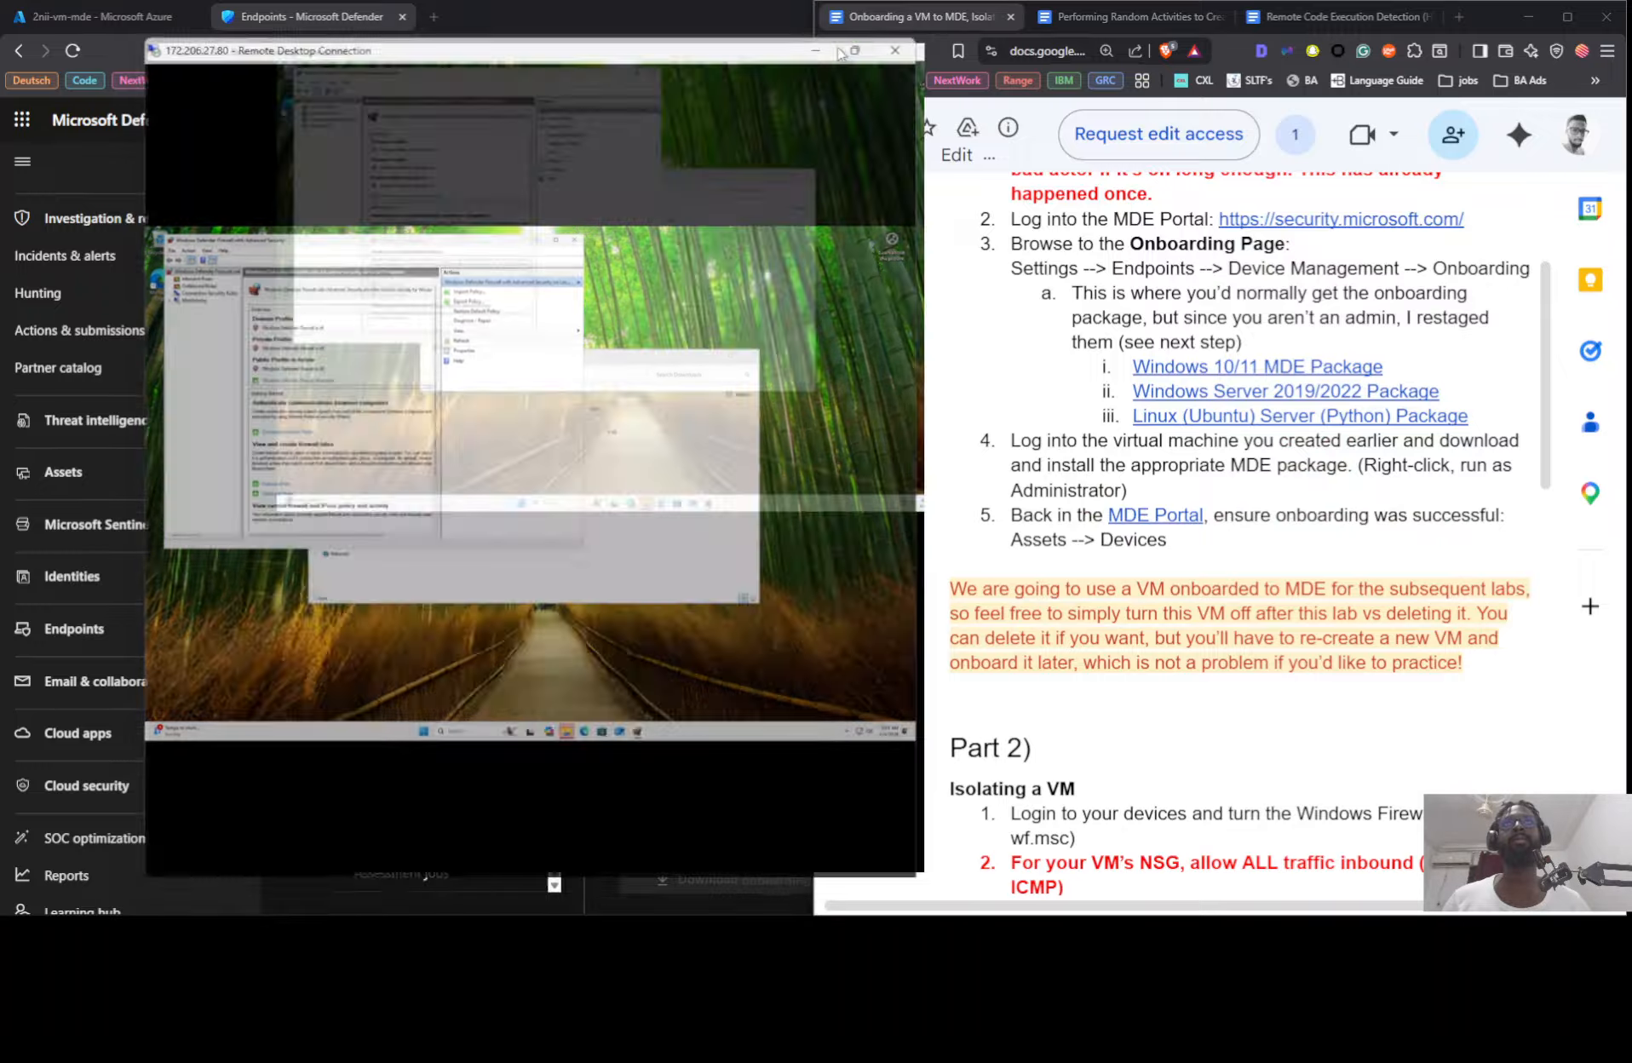
pyautogui.click(1063, 454)
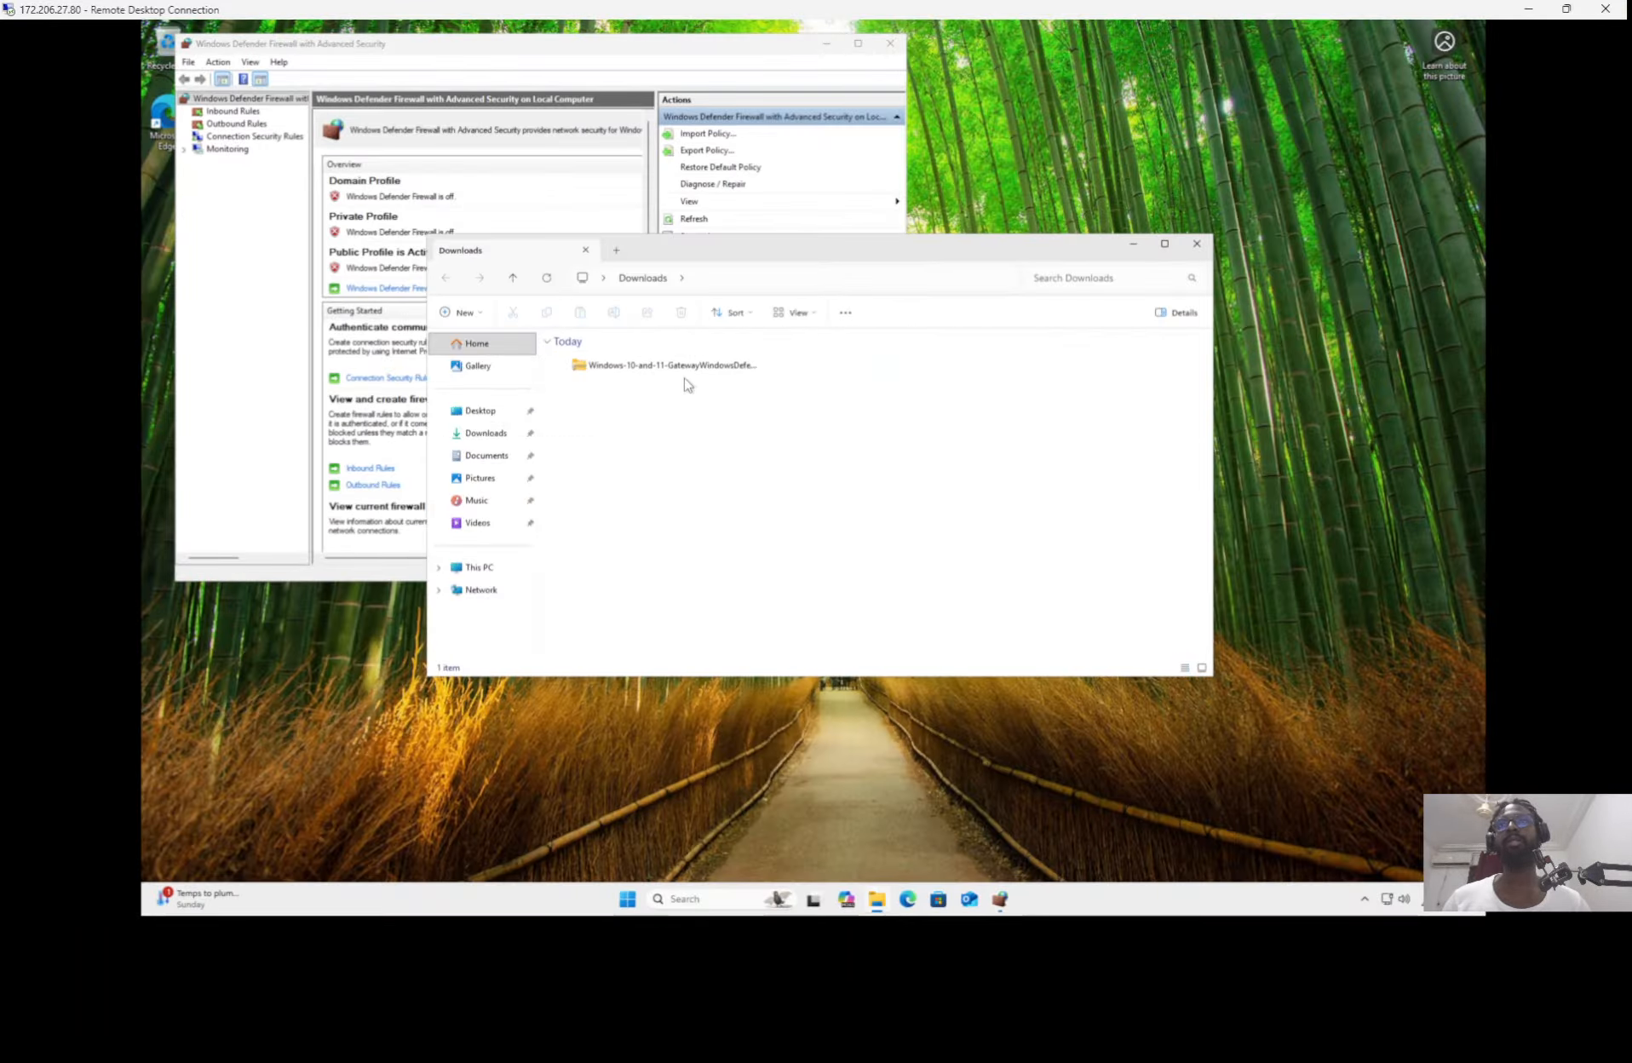
# Step: Extract the zipped Windows 10 and 11 Defender onboarding package in Downloads to its default destination folder
pyautogui.scroll(1, 706, 432)
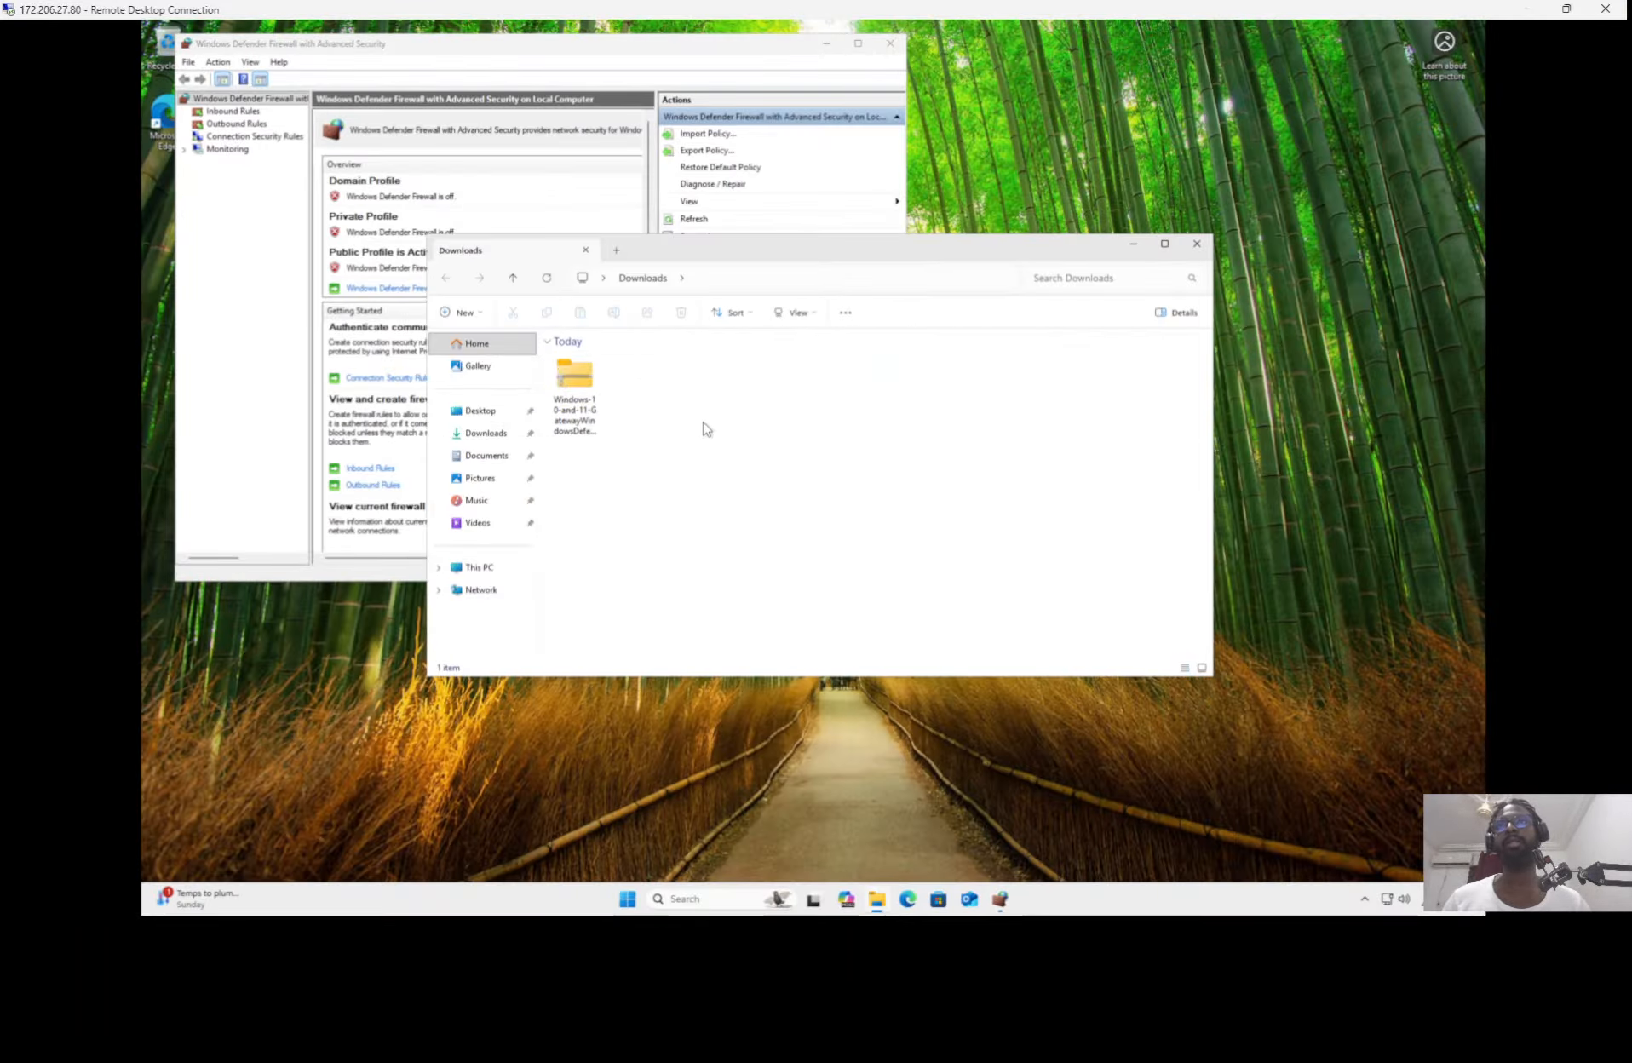
pyautogui.click(577, 390)
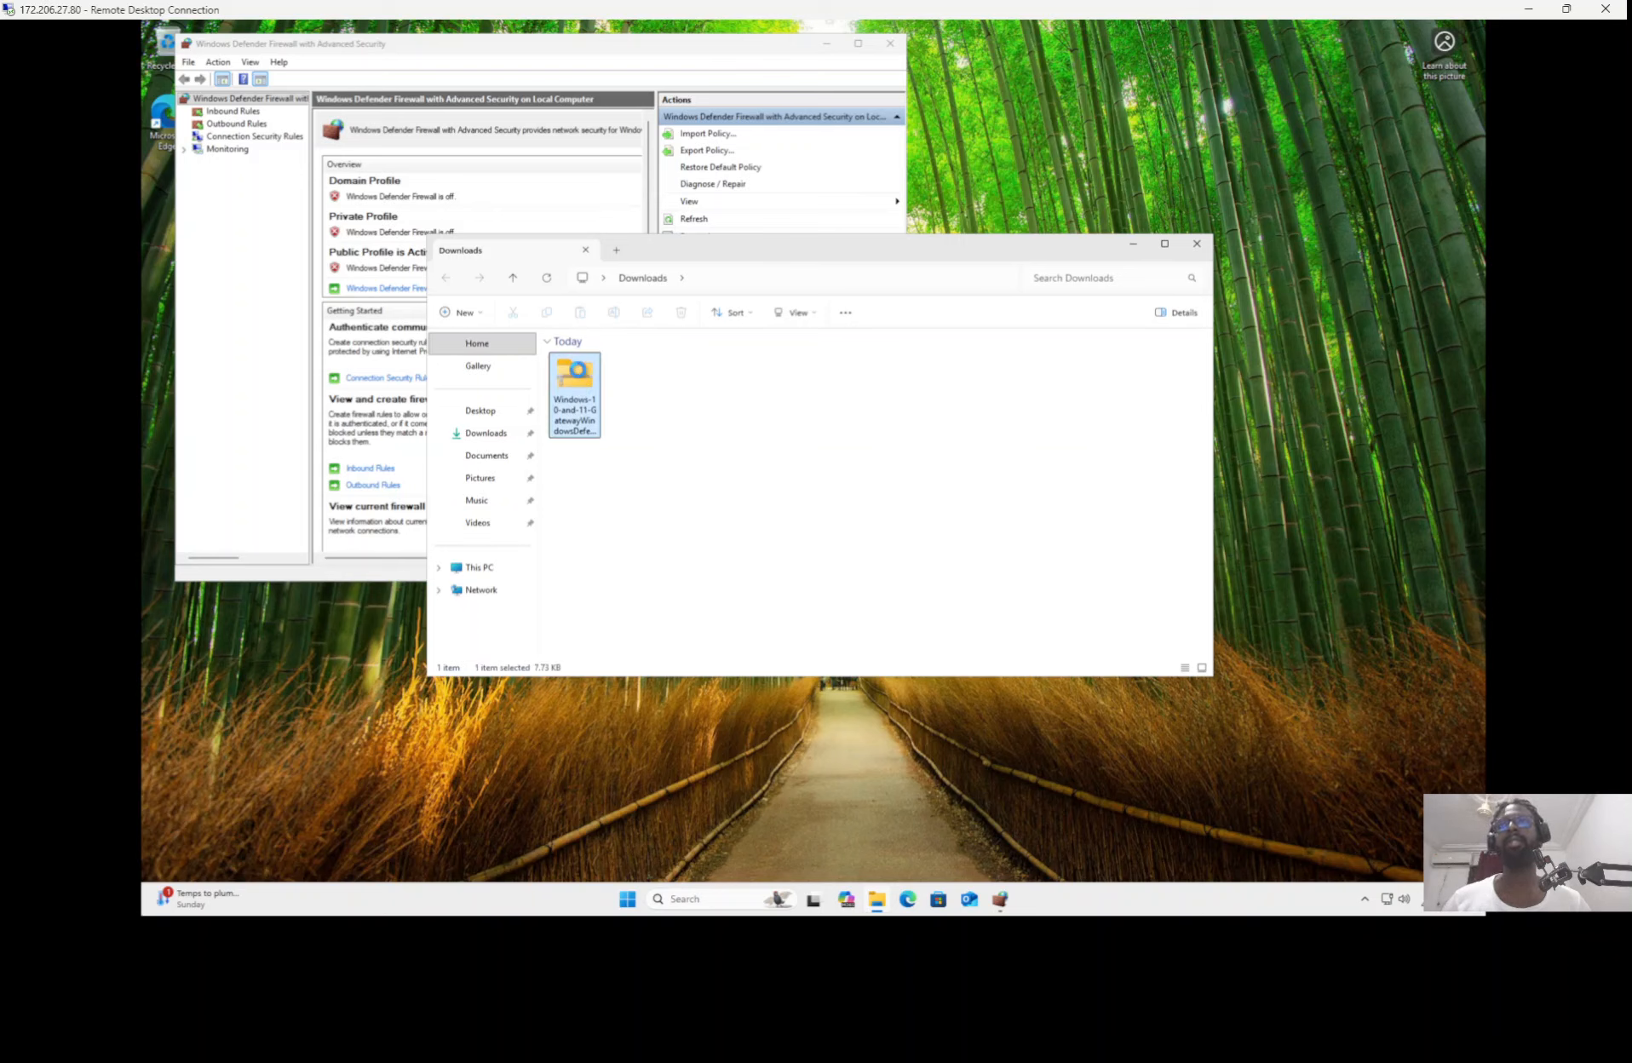
pyautogui.rightClick(576, 388)
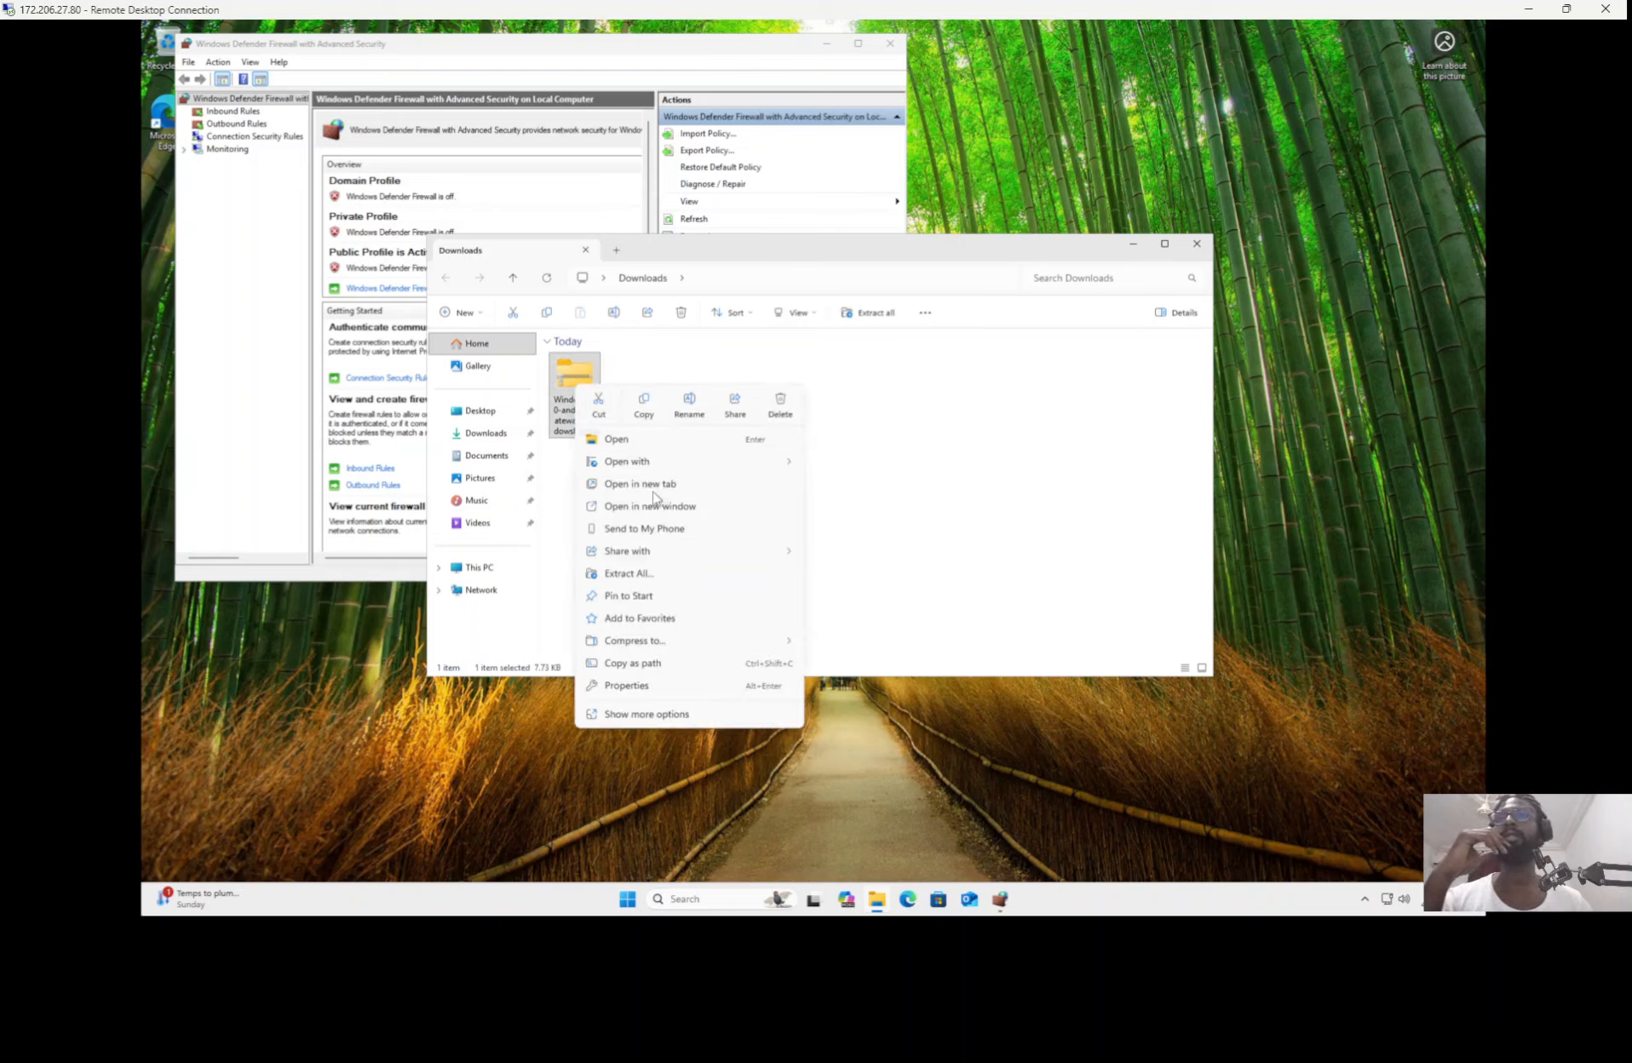
pyautogui.click(631, 574)
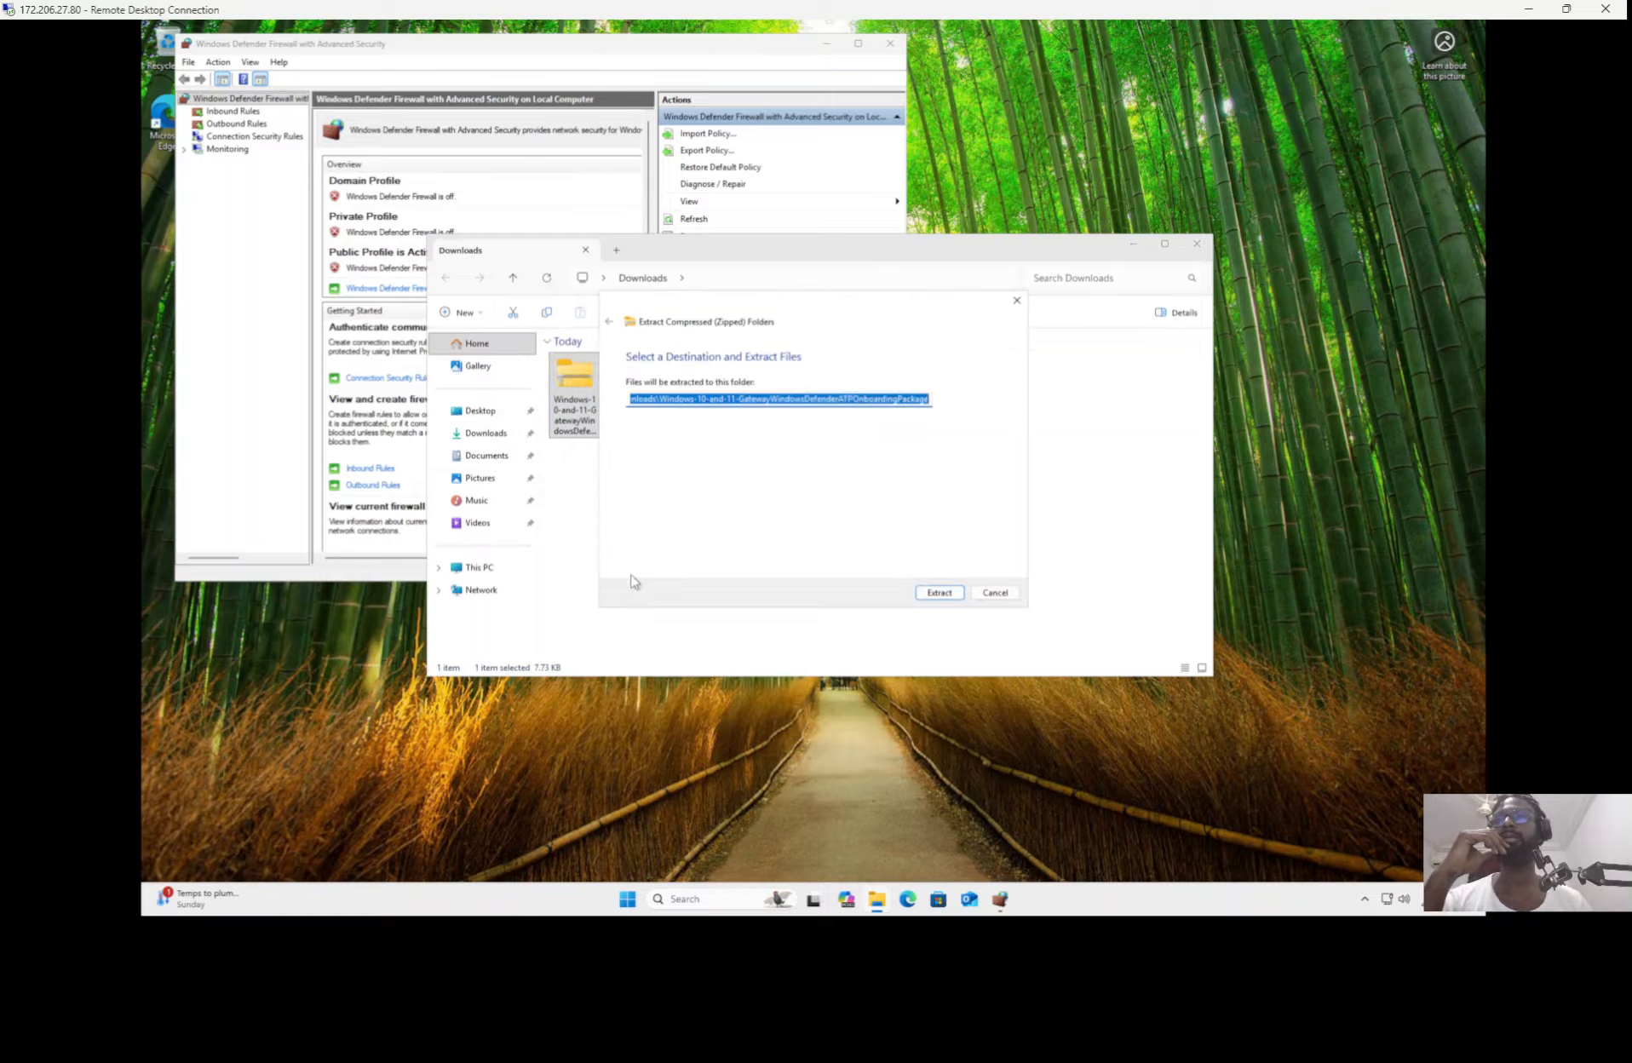
pyautogui.click(940, 591)
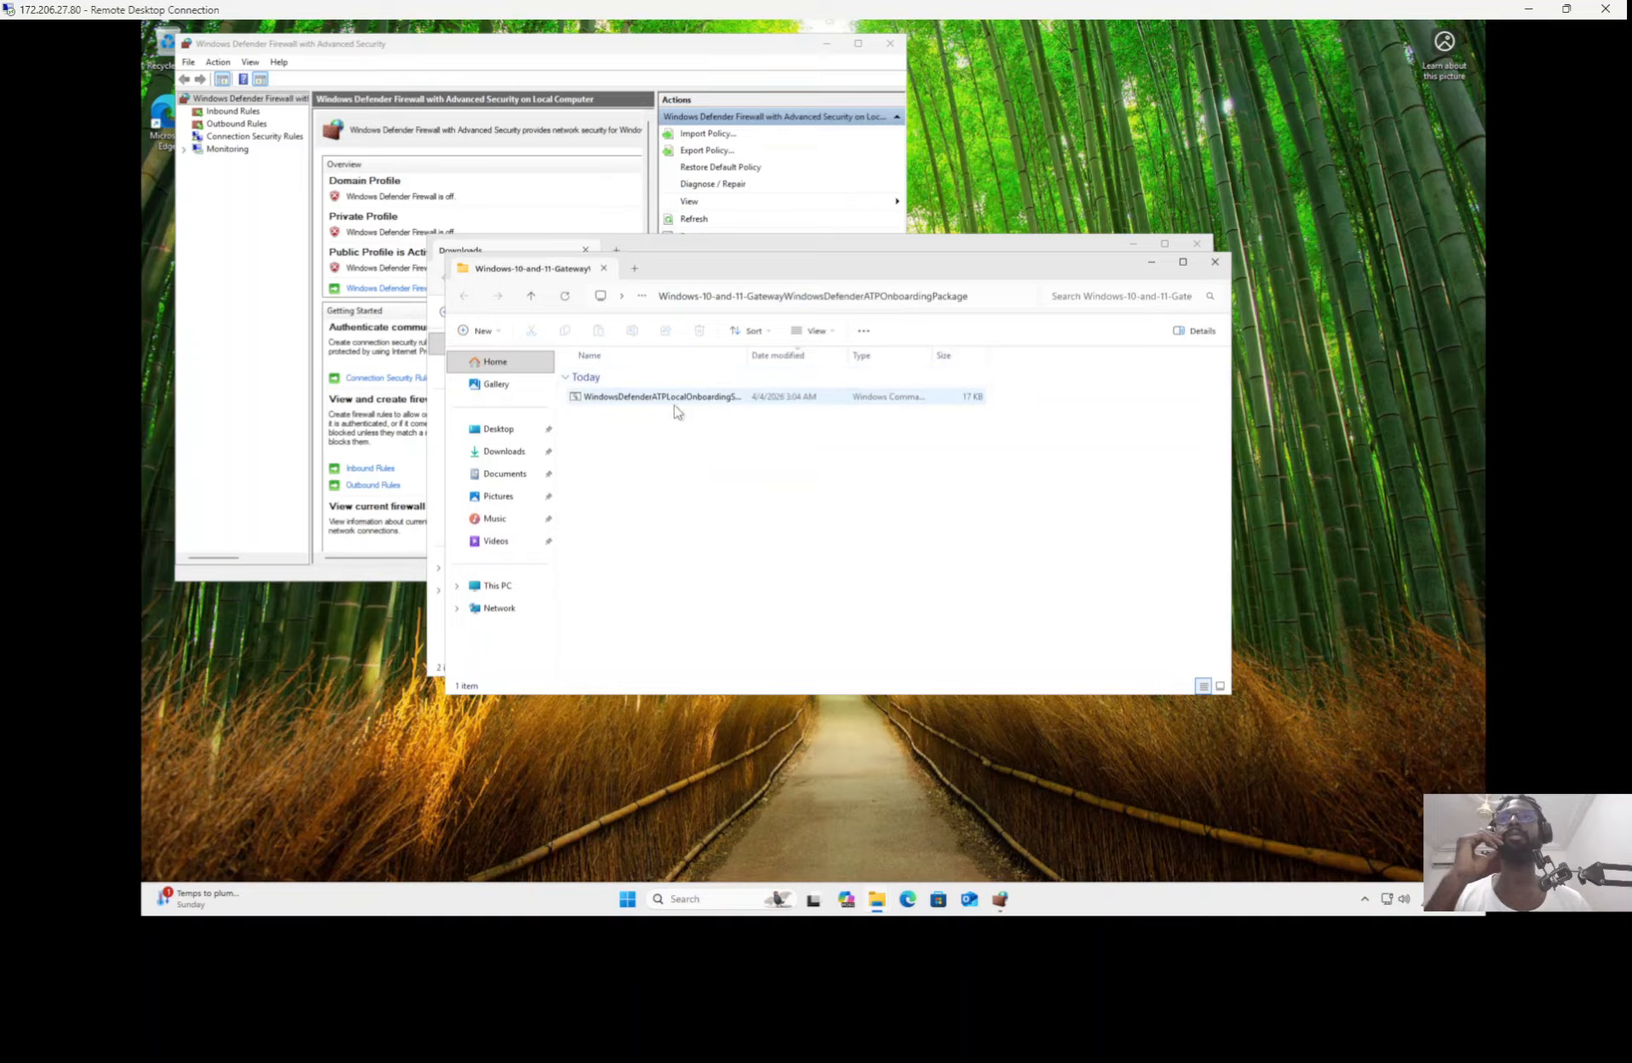
# Step: Run WindowsDefenderATPLocalOnboardingScript.cmd as administrator, accept the security warning, and answer y to start onboarding
pyautogui.rightClick(672, 408)
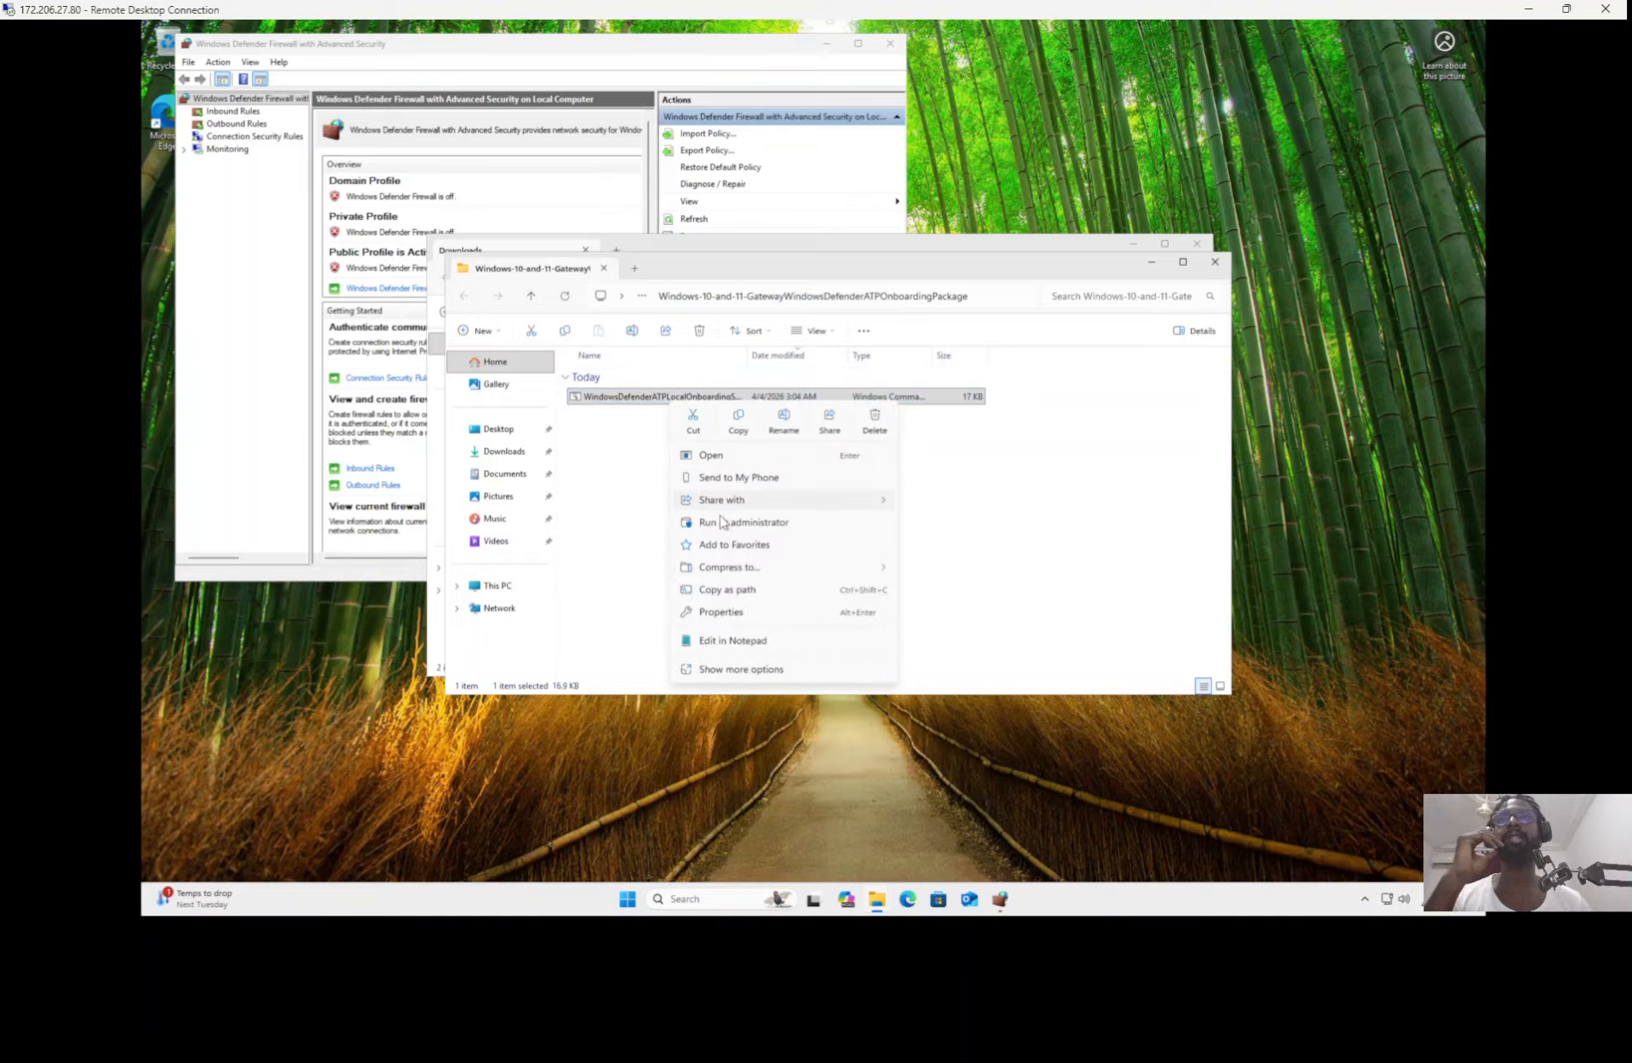
pyautogui.click(723, 523)
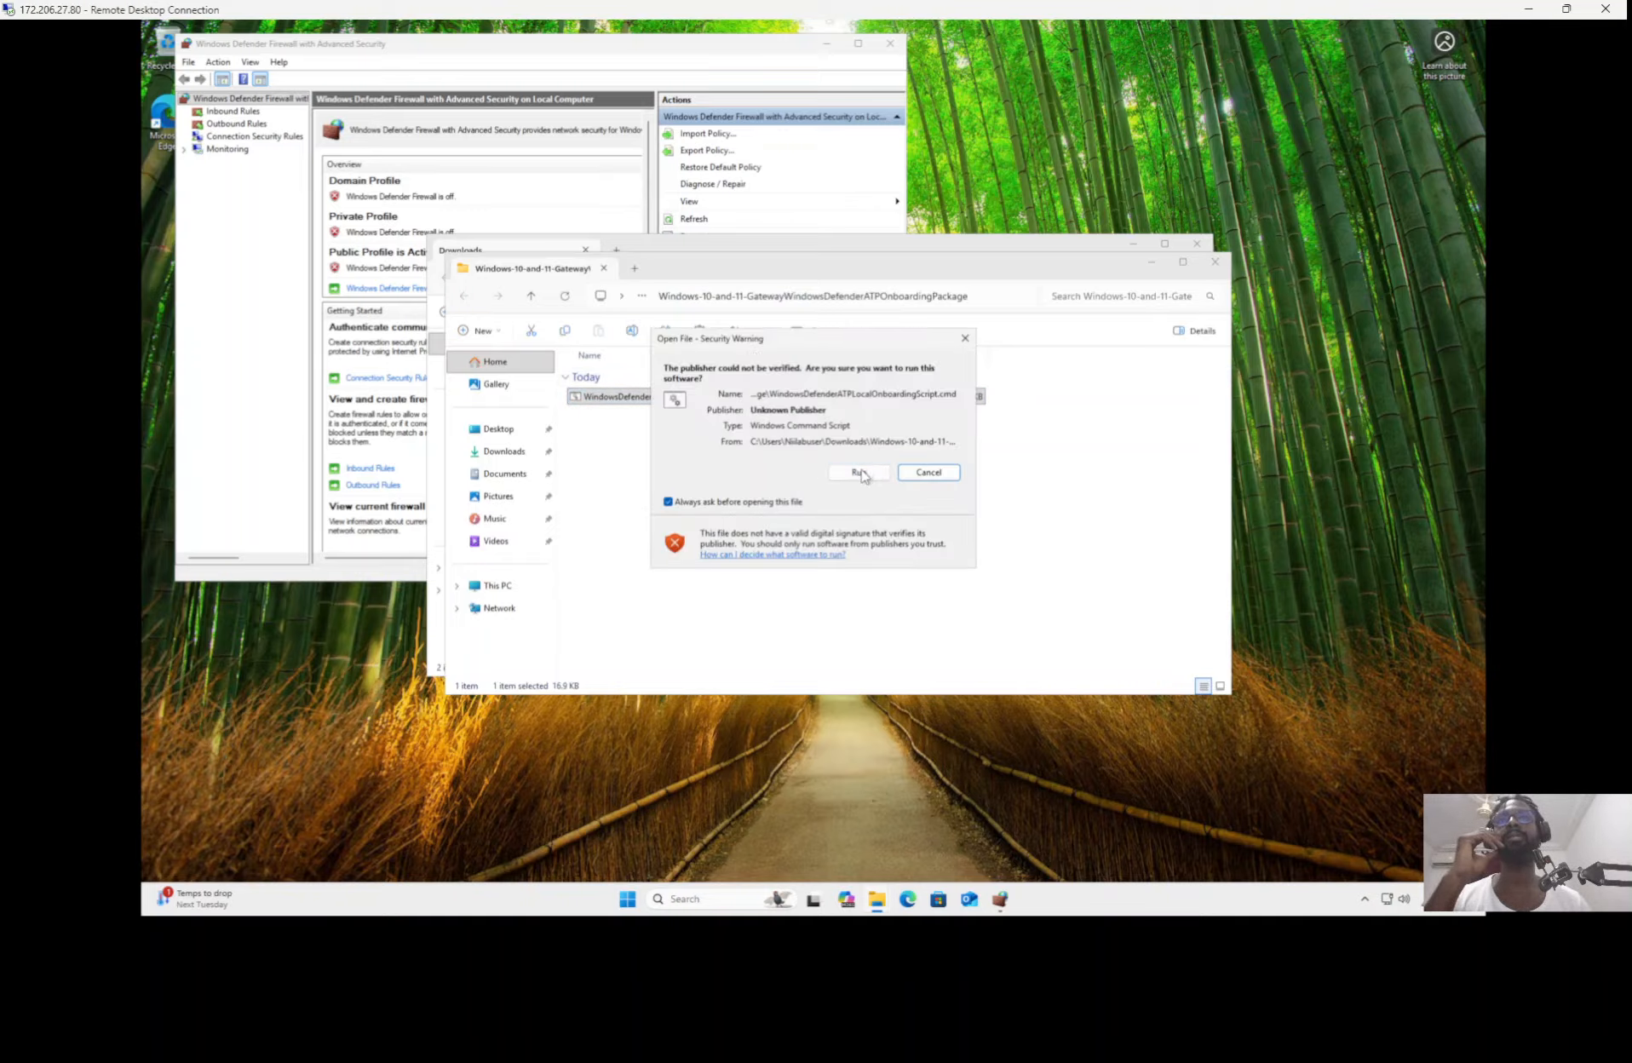
pyautogui.click(858, 474)
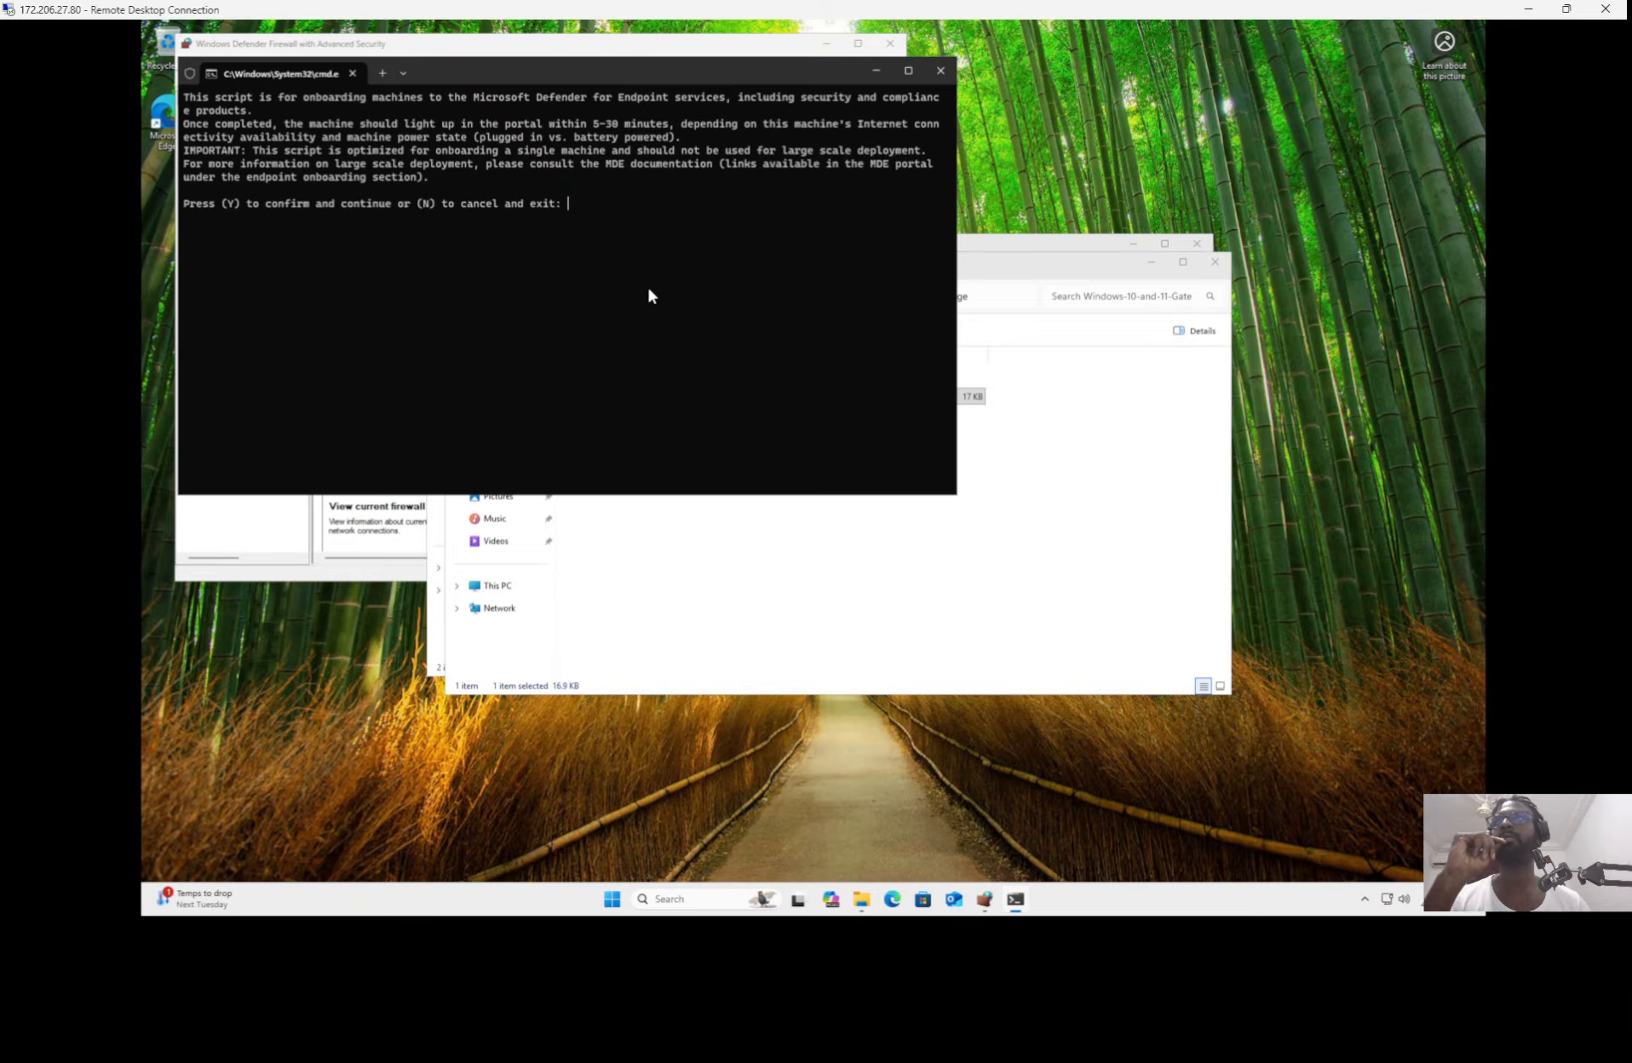
pyautogui.write('y')
pyautogui.press('Return')
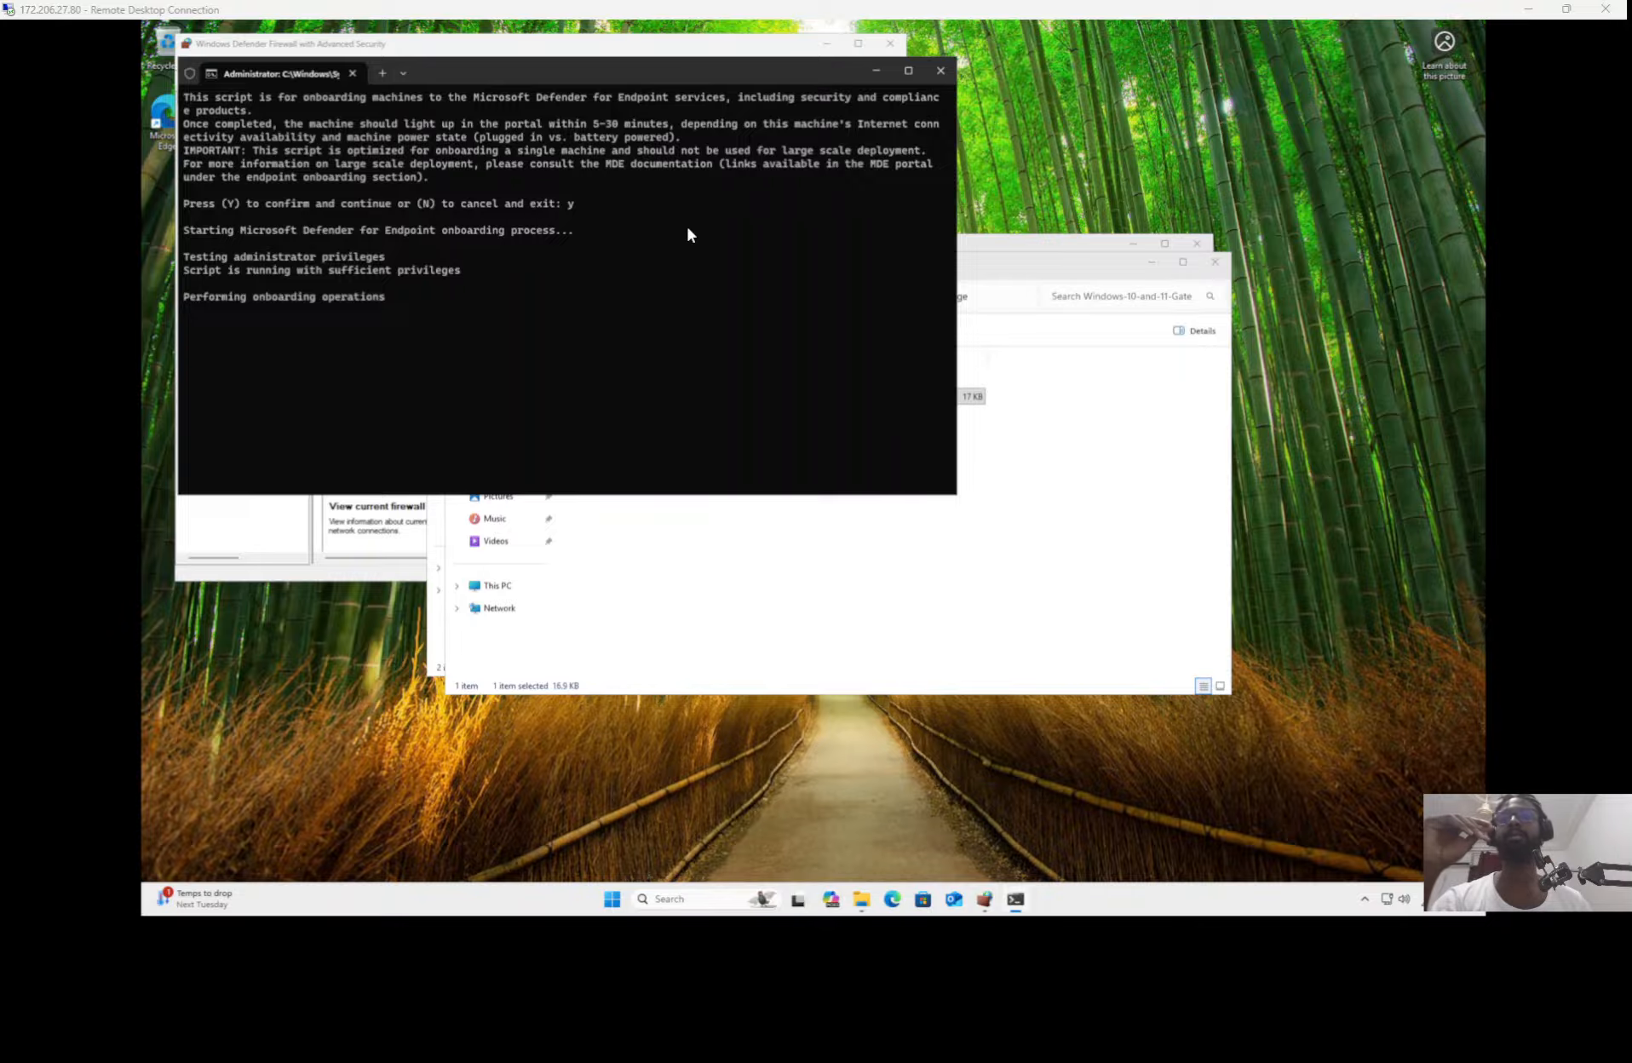
# Step: Switch back to the Microsoft Defender portal and open the Devices page under Assets
pyautogui.hotkey('alt', 'Tab')
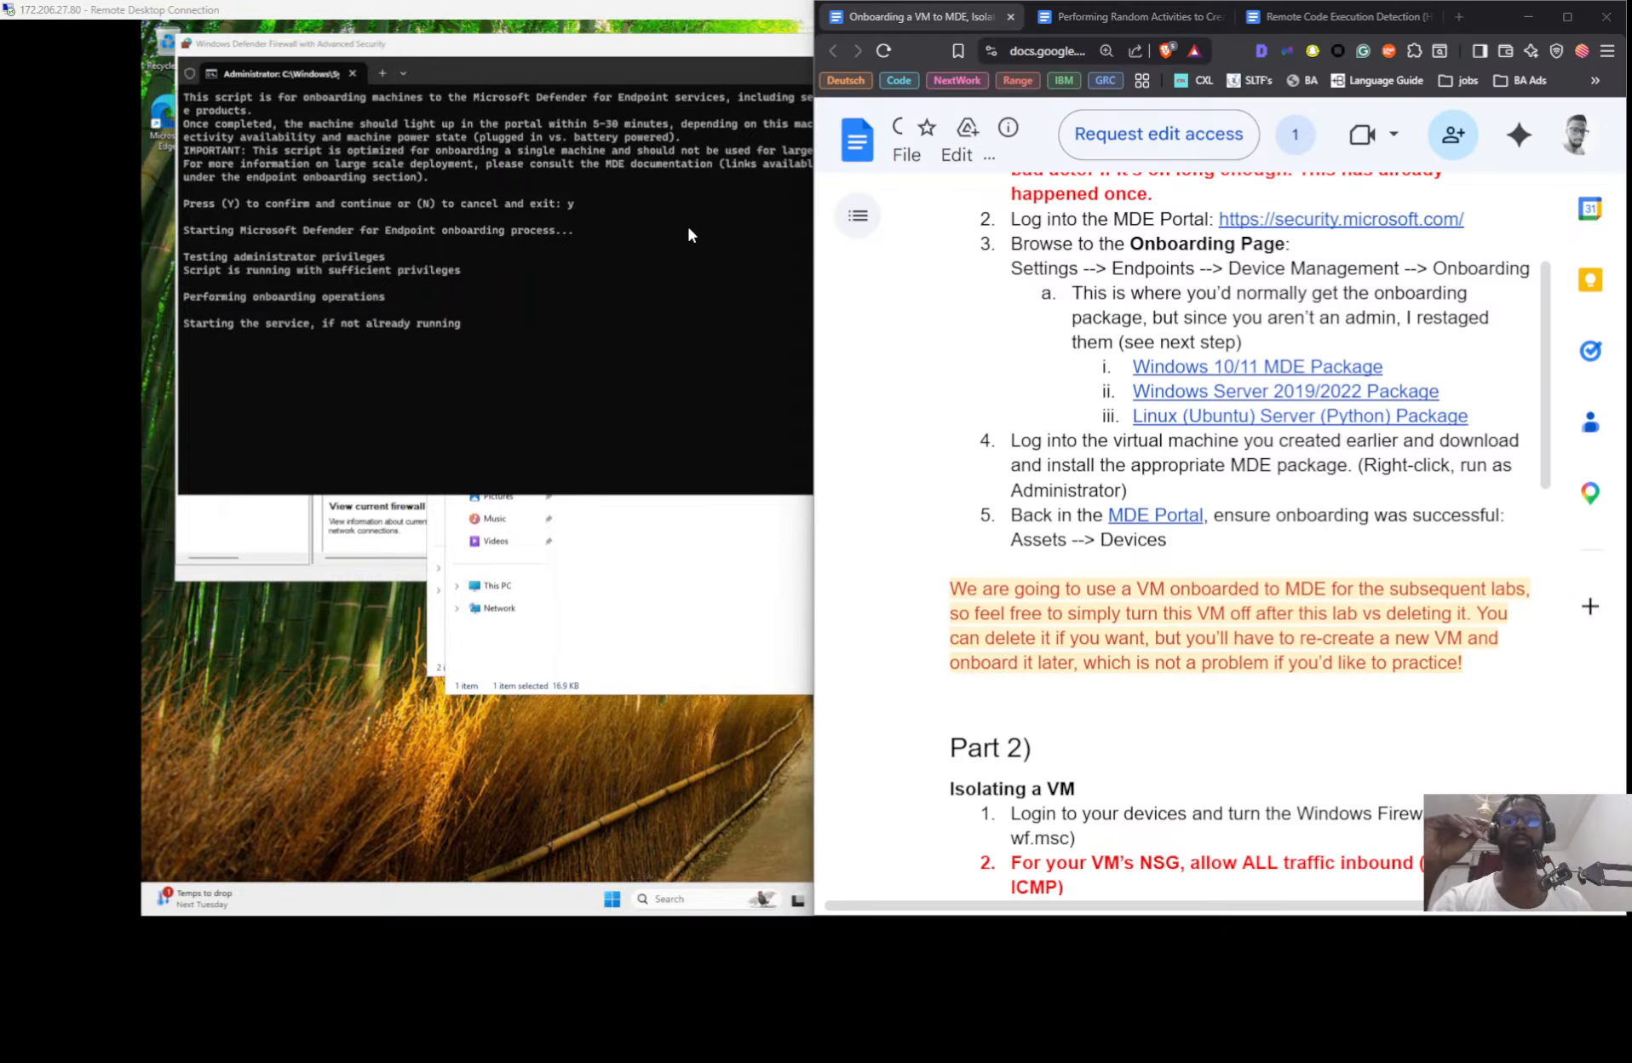
pyautogui.hotkey('alt', 'Tab')
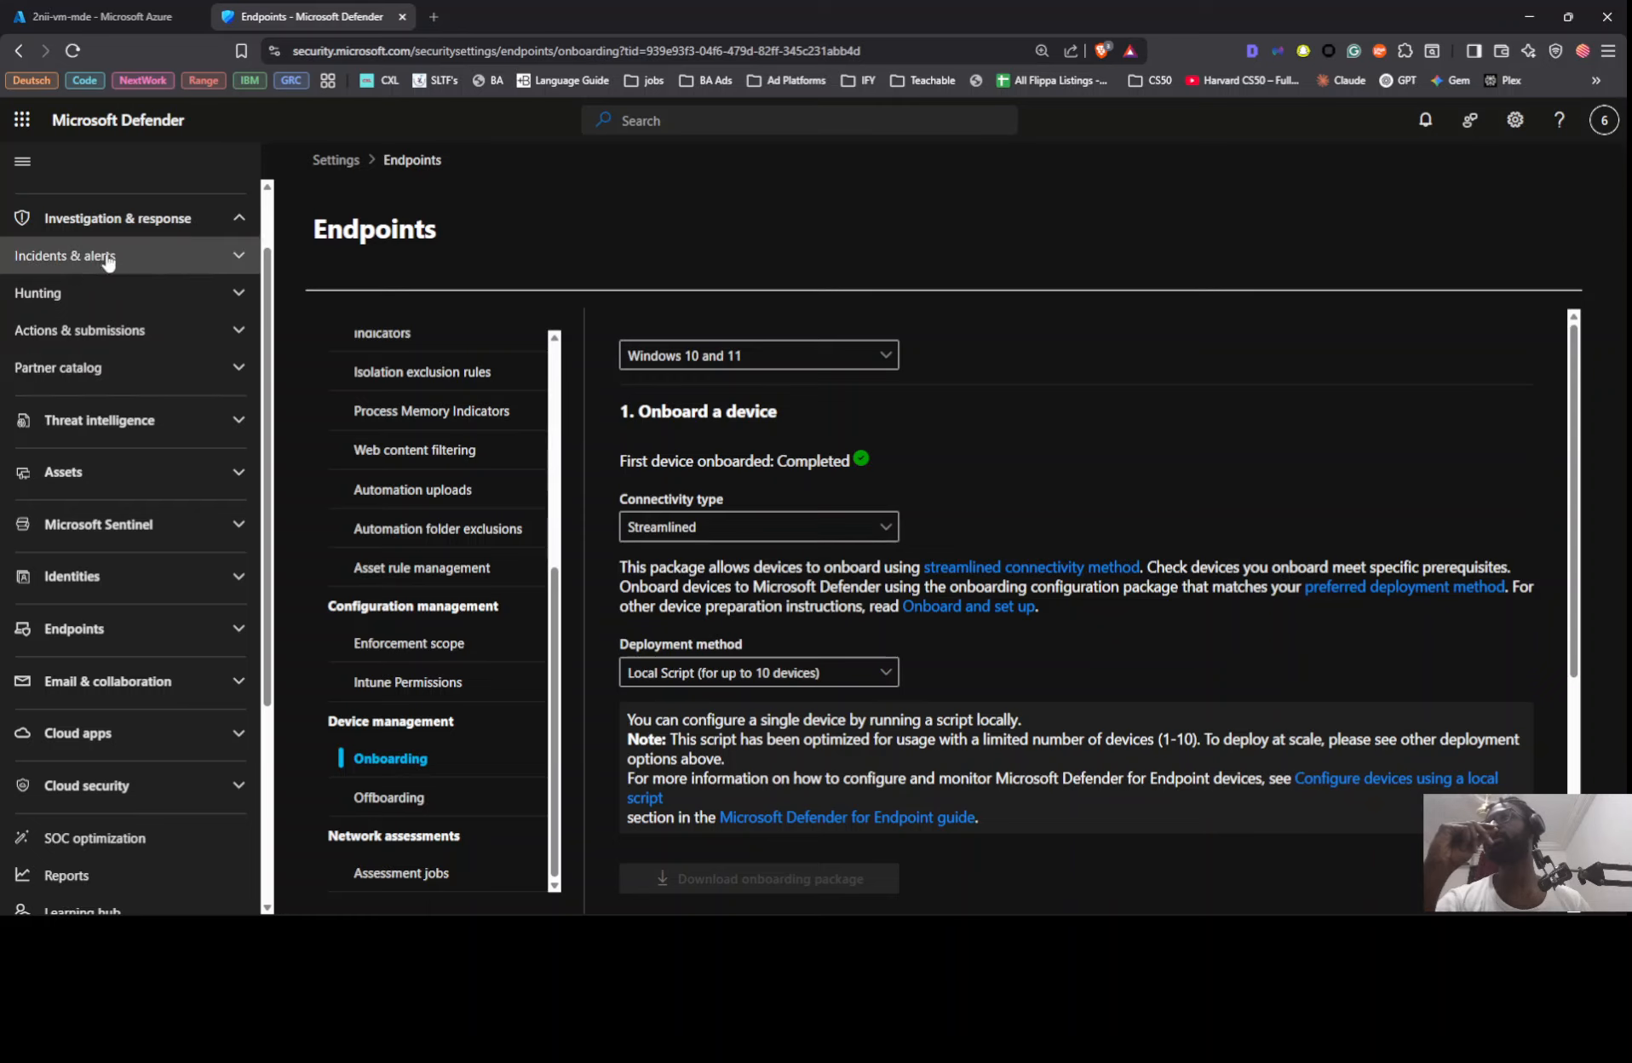
pyautogui.scroll(1, 106, 477)
pyautogui.click(111, 555)
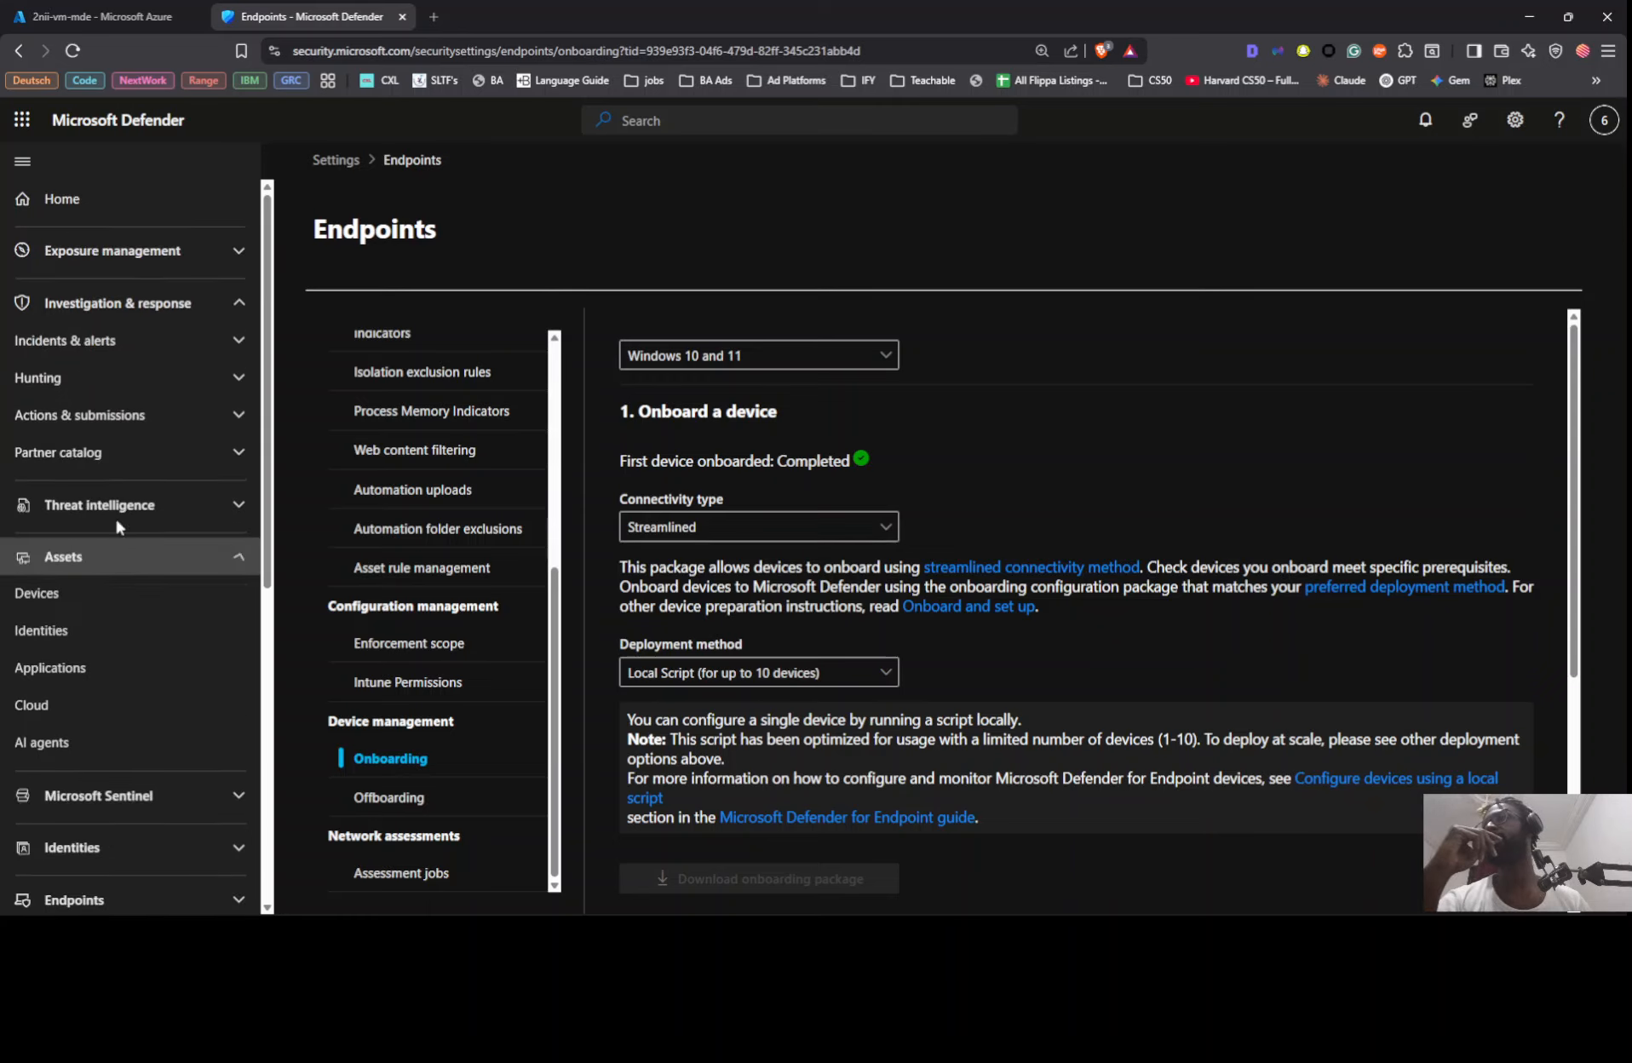
pyautogui.scroll(-3, 124, 477)
pyautogui.click(85, 342)
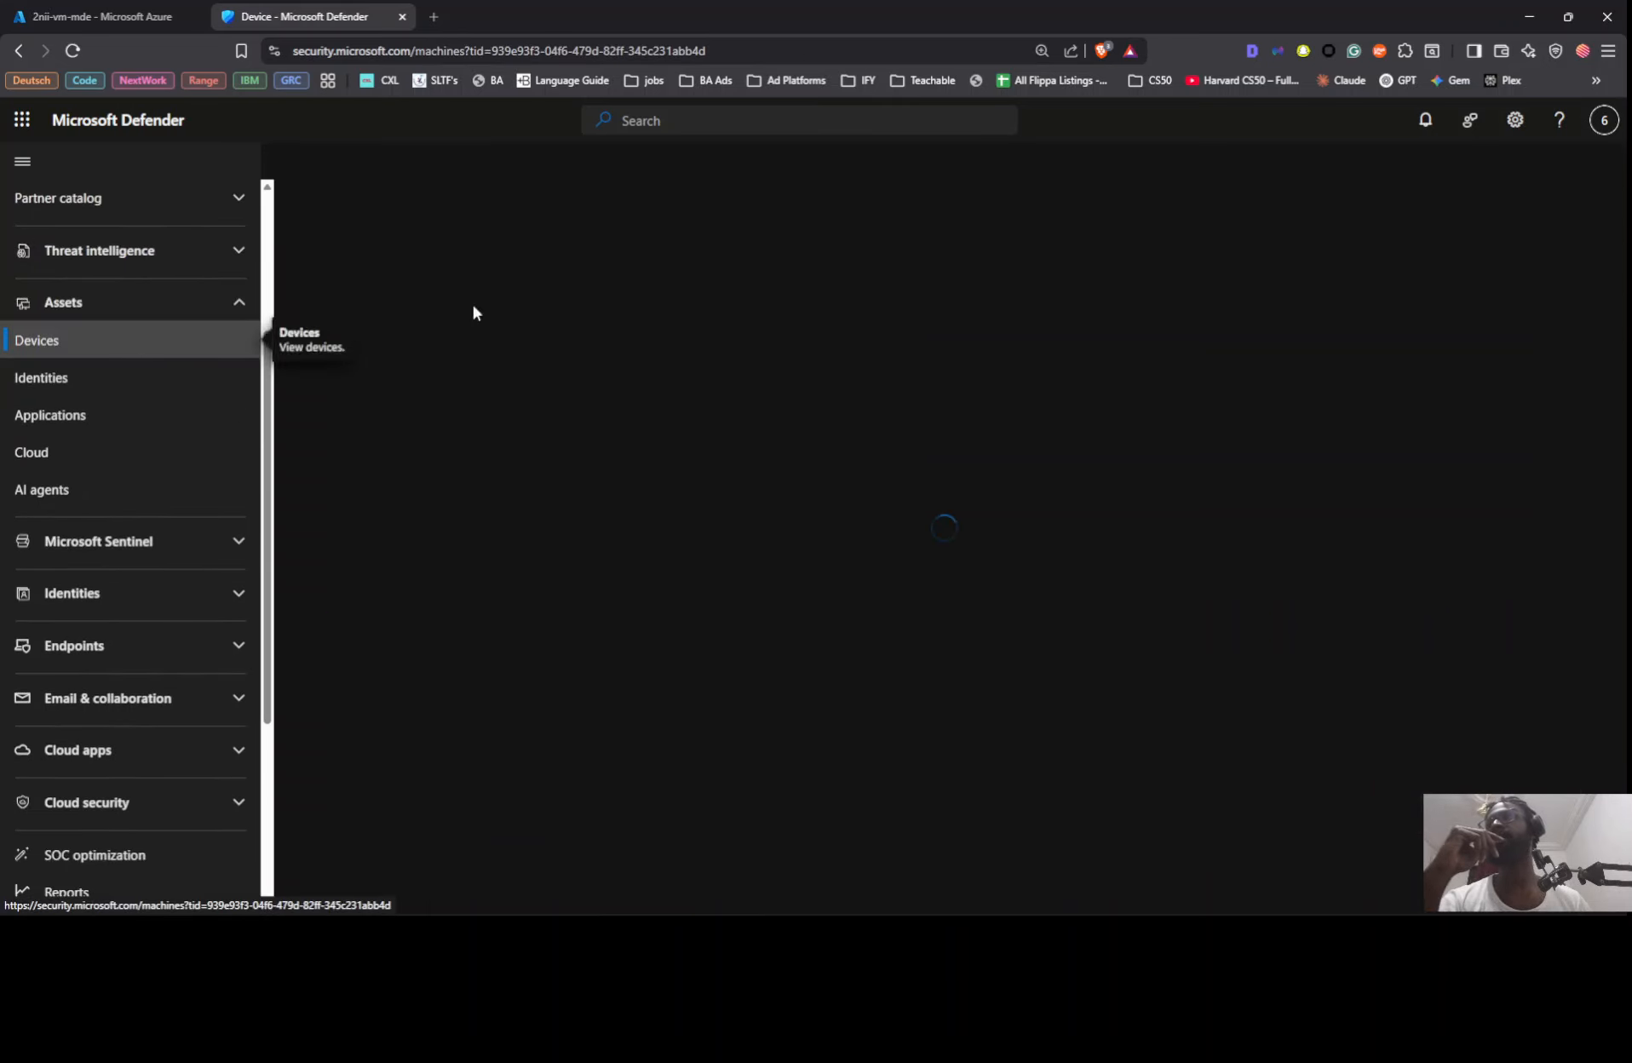
pyautogui.click(112, 19)
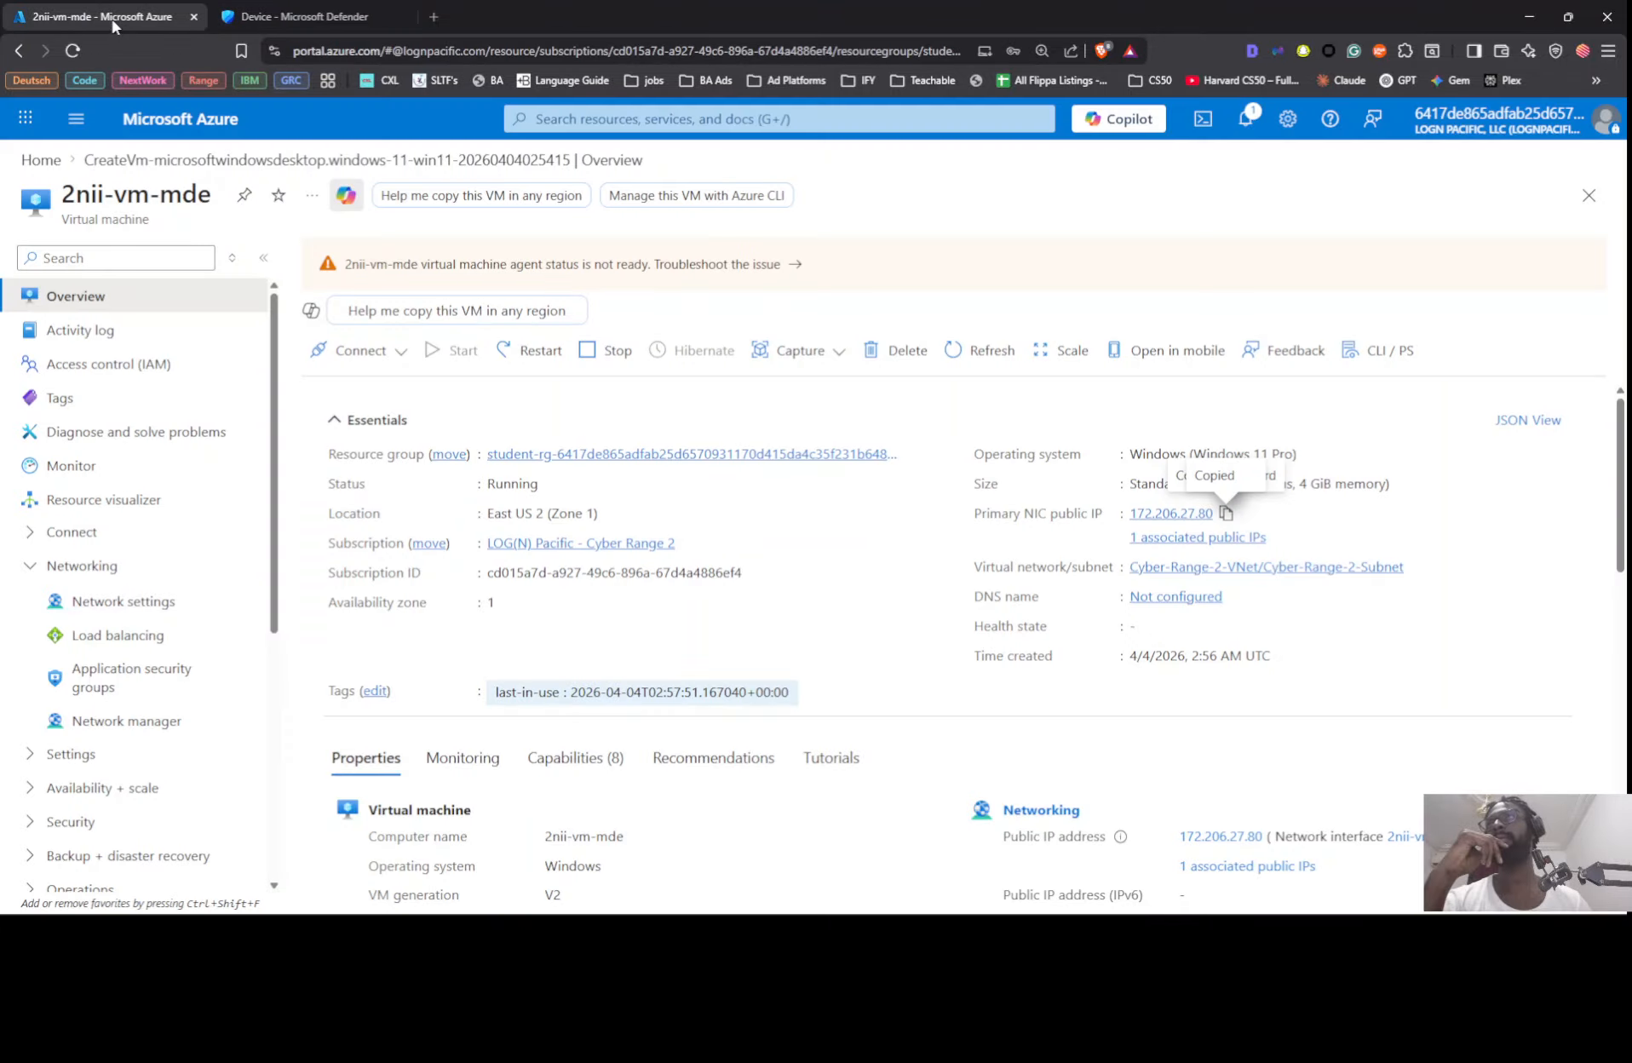
pyautogui.click(348, 21)
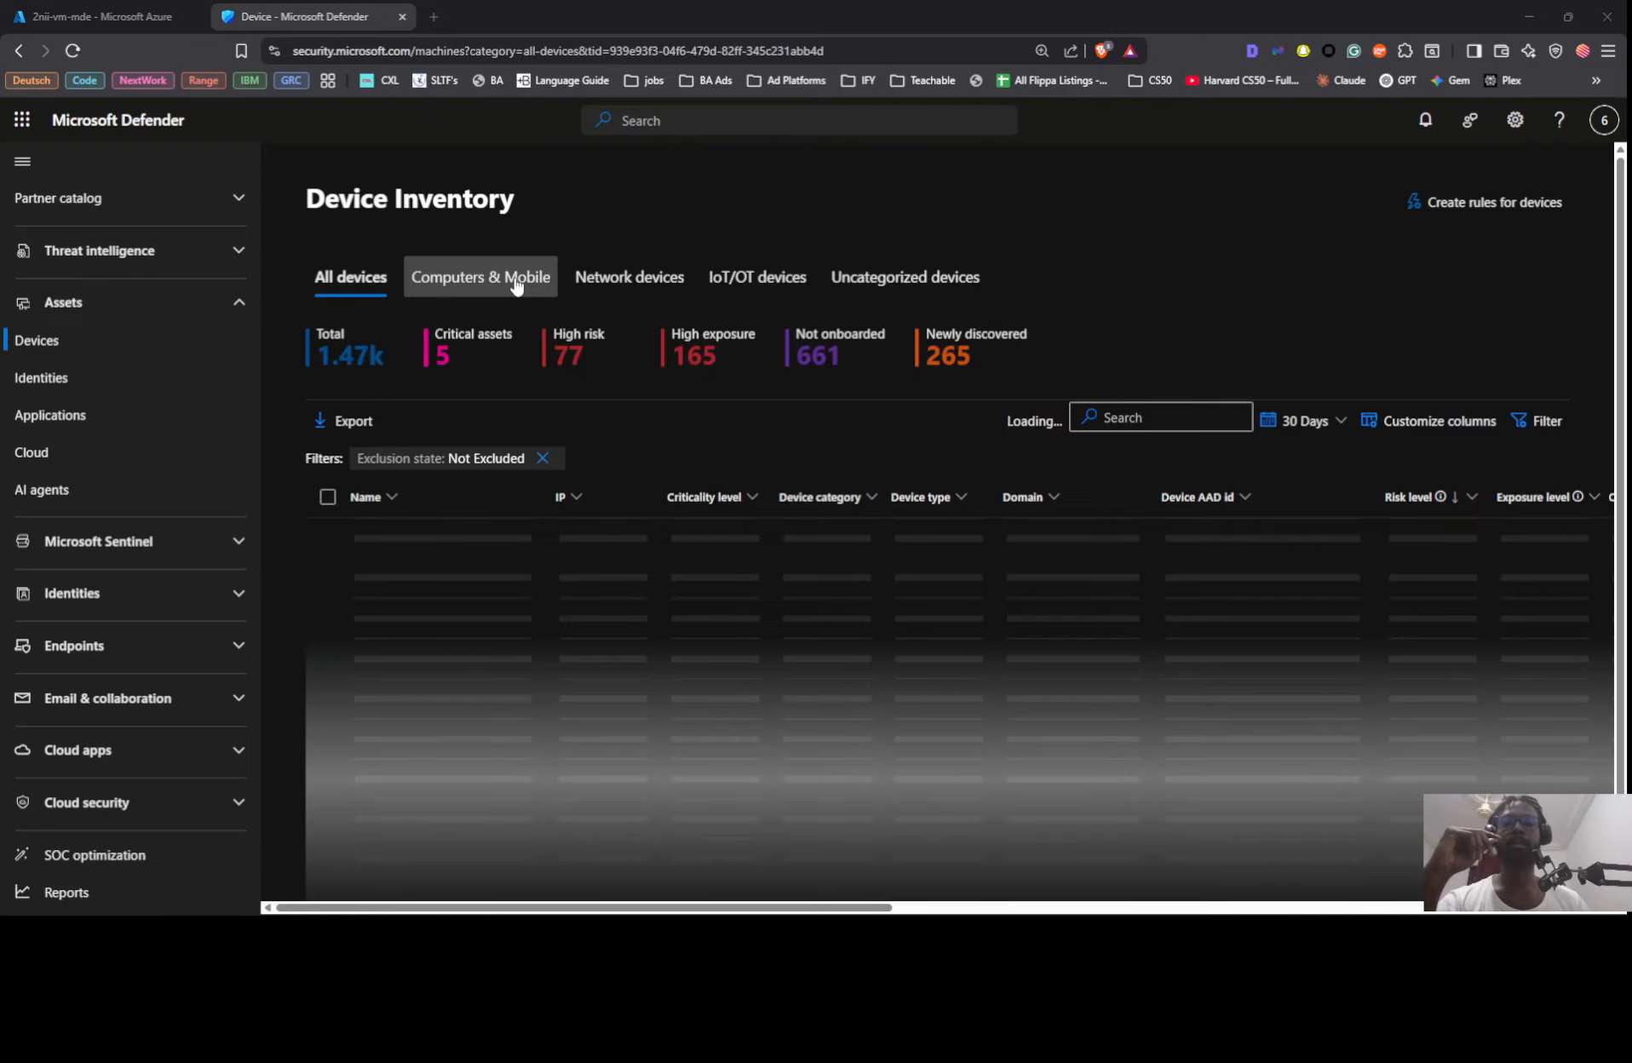
# Step: Return to the VM's remote session, search for PowerShell, and run Windows PowerShell as administrator
pyautogui.hotkey('alt', 'Tab')
pyautogui.hotkey('alt', 'Tab')
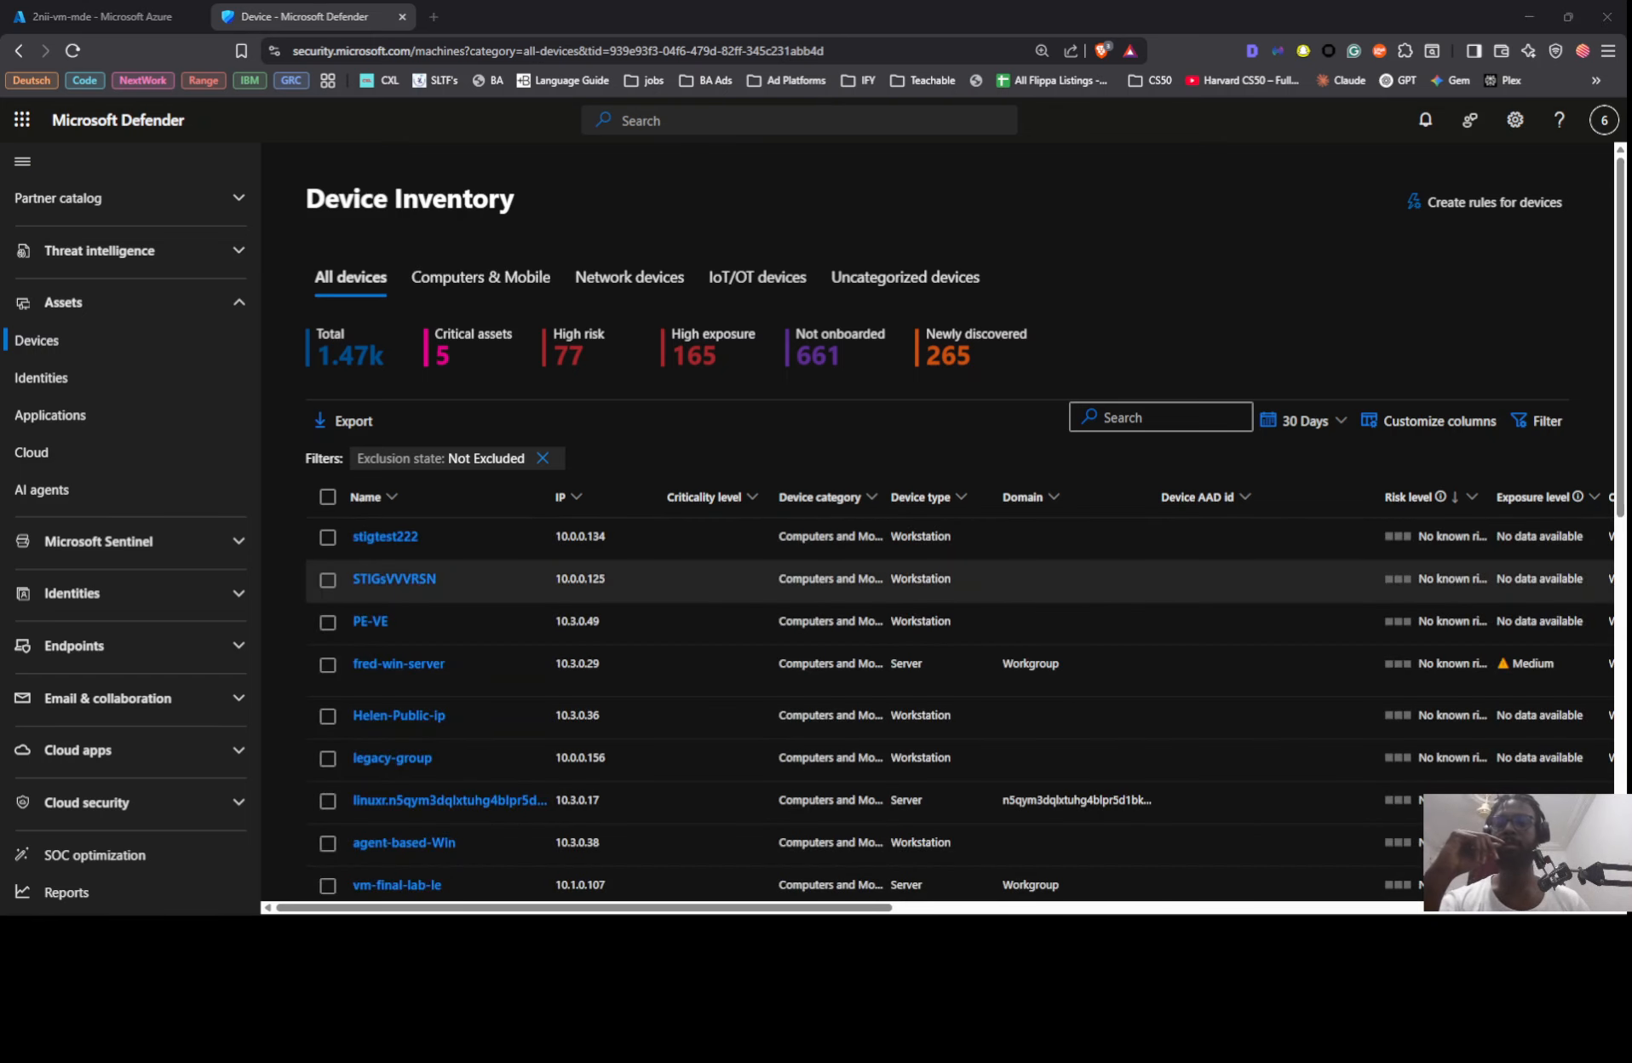
pyautogui.hotkey('alt', 'Tab')
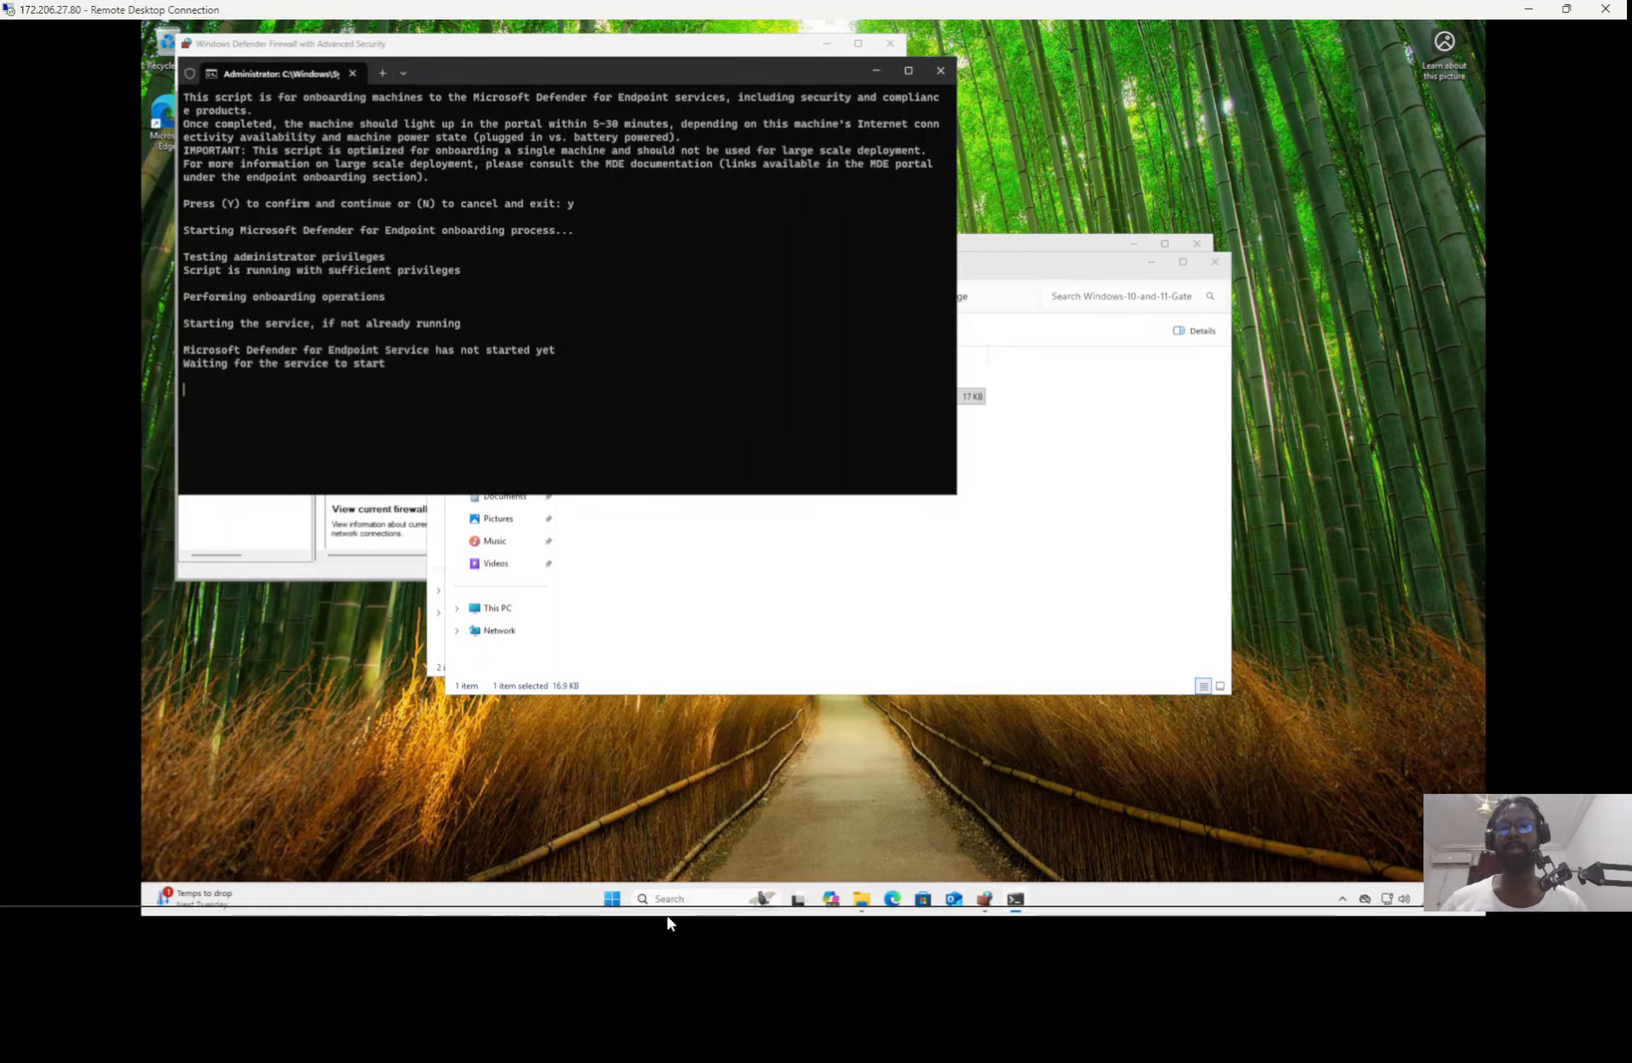
pyautogui.click(612, 900)
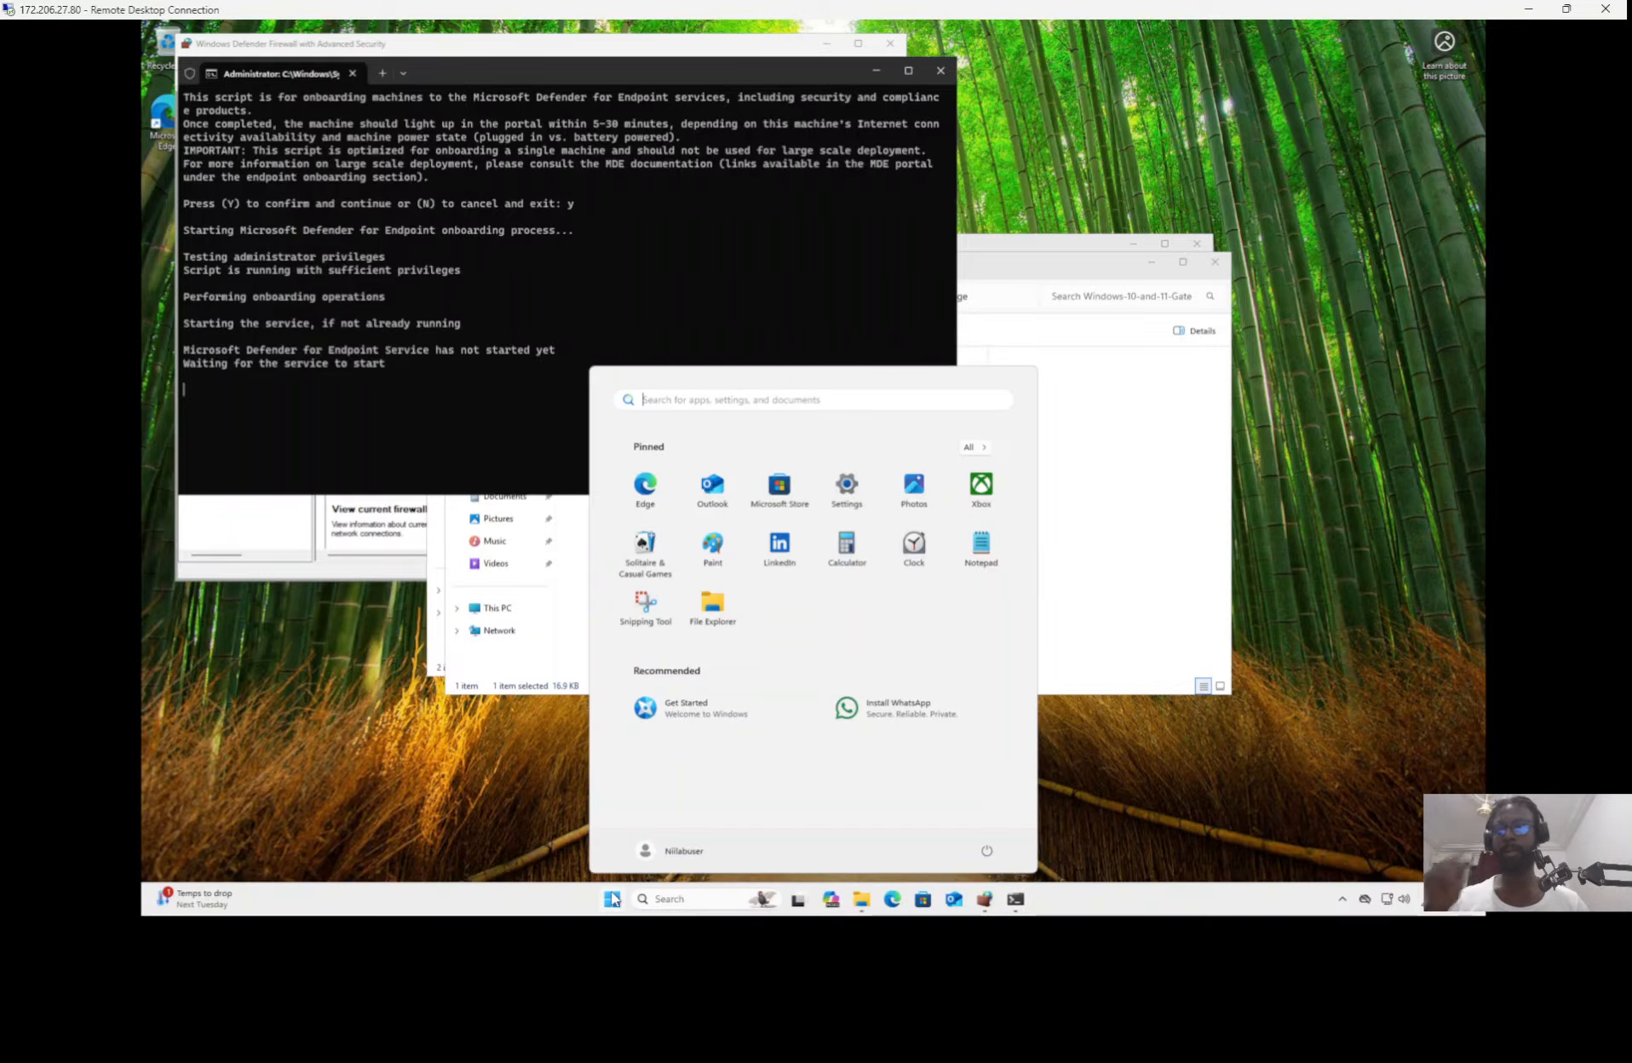
pyautogui.click(661, 635)
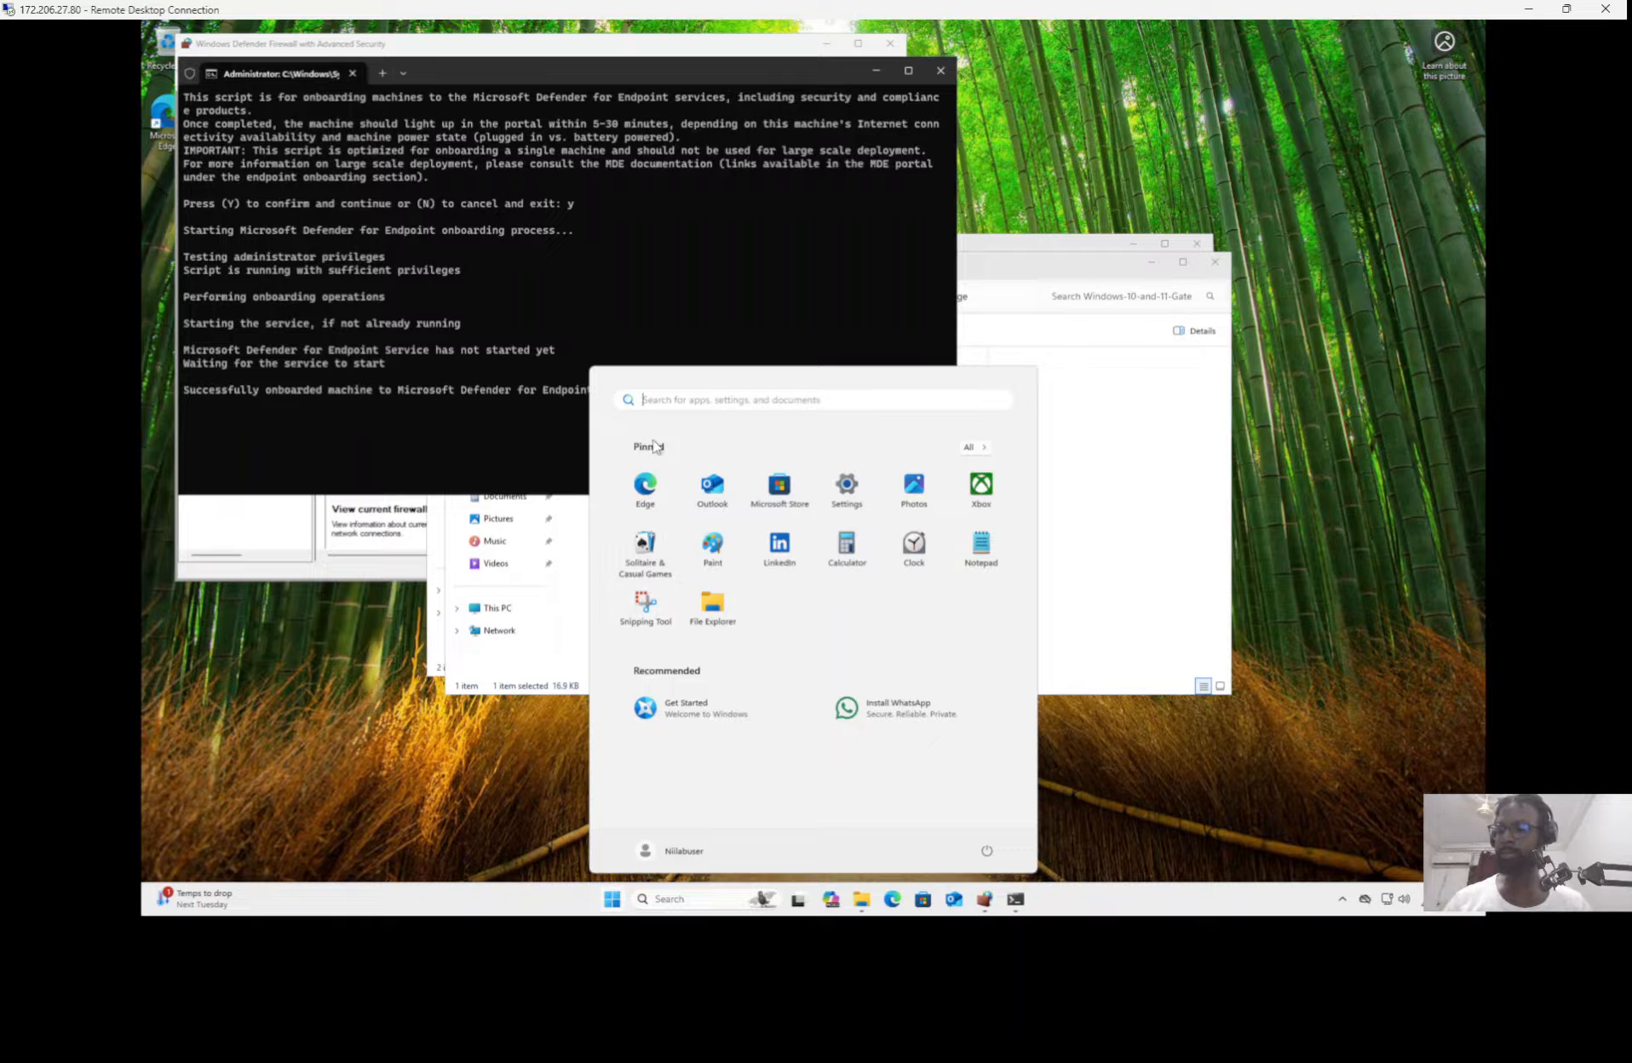
pyautogui.write('powe')
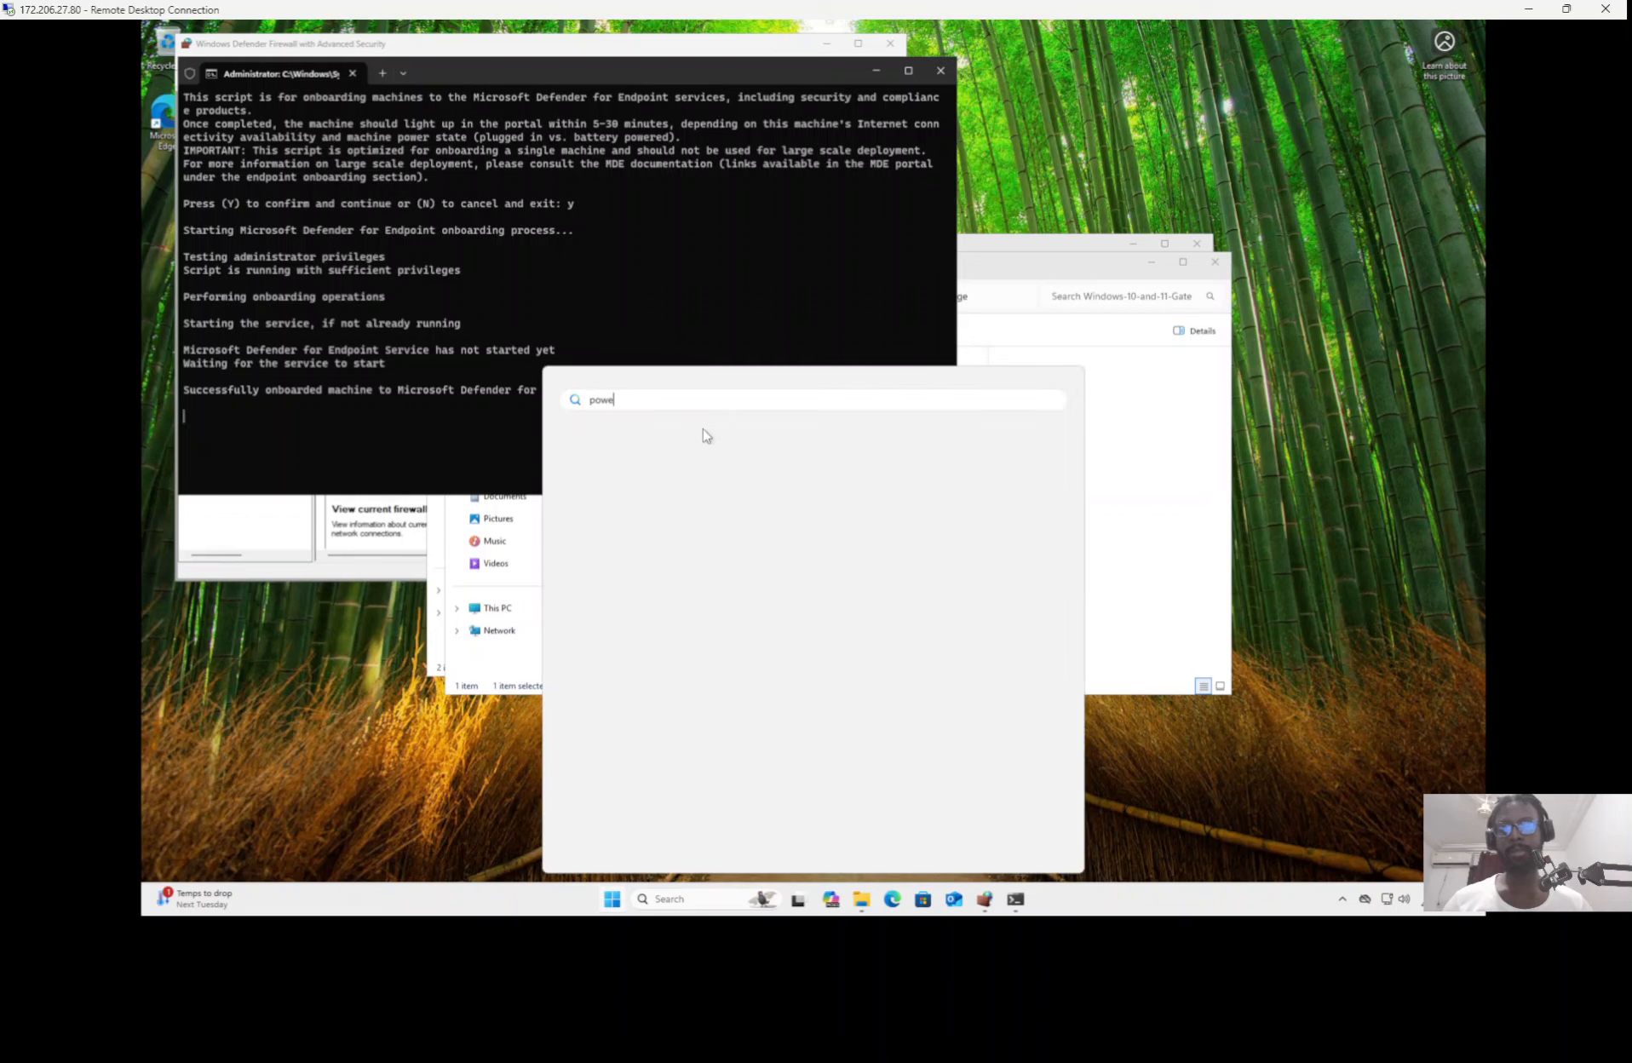
pyautogui.rightClick(656, 508)
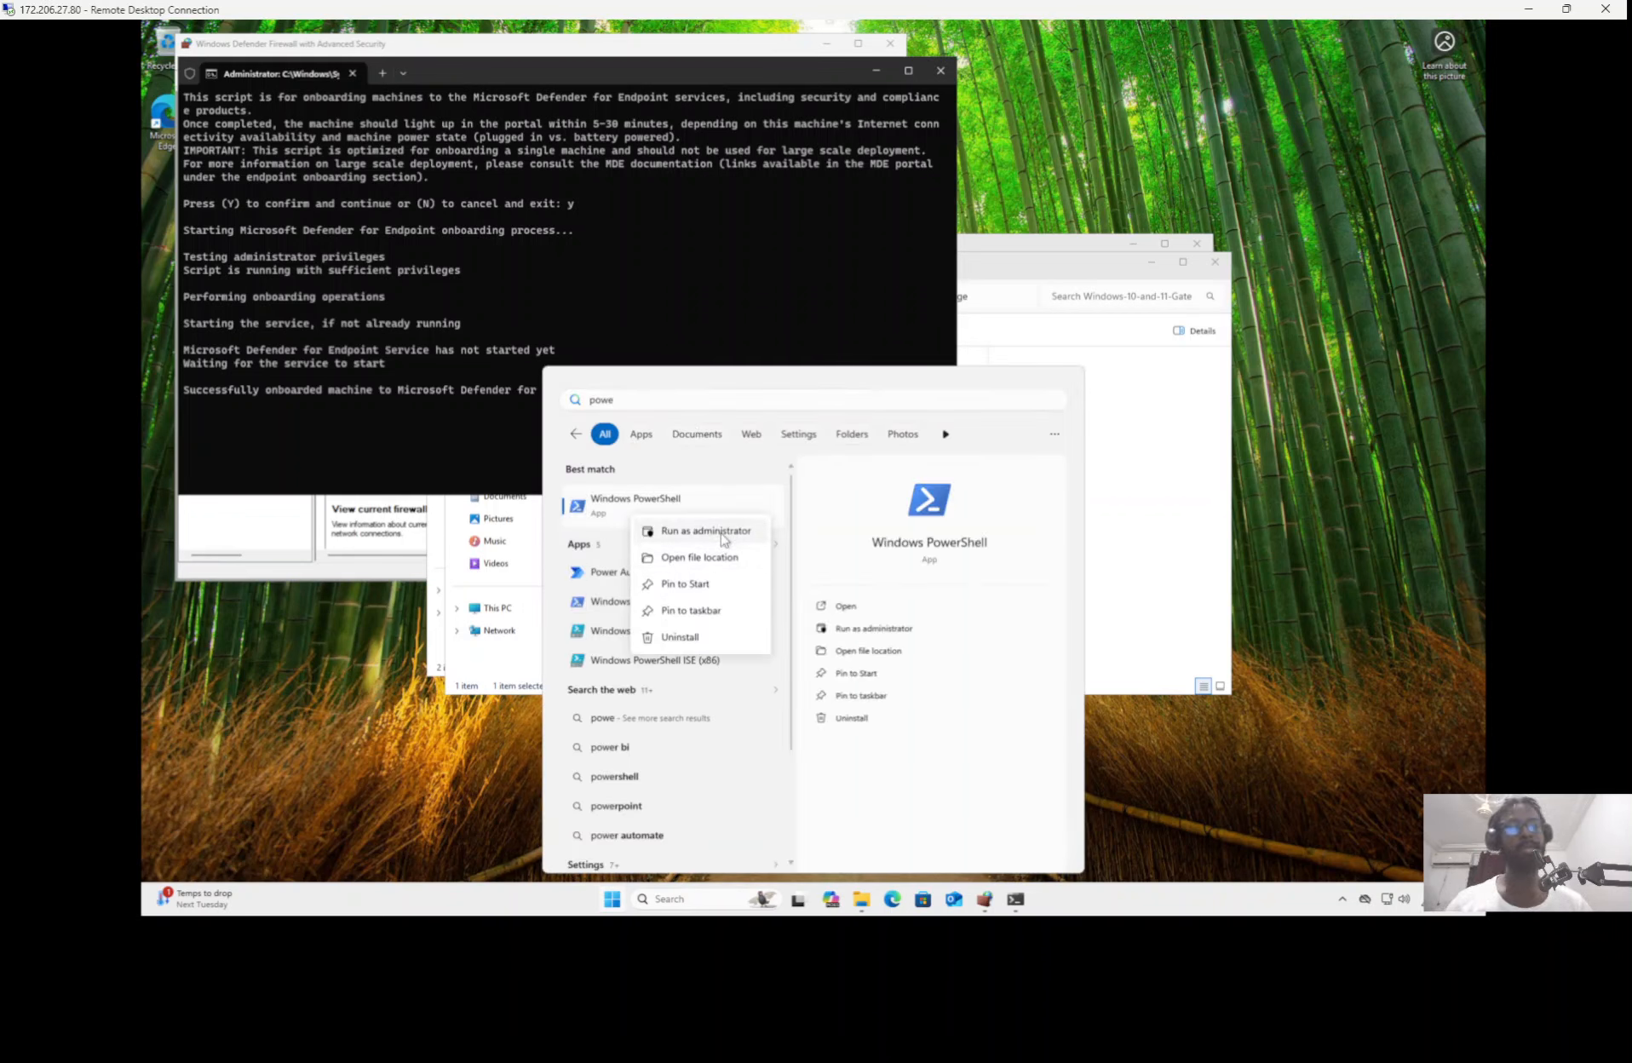
pyautogui.click(722, 530)
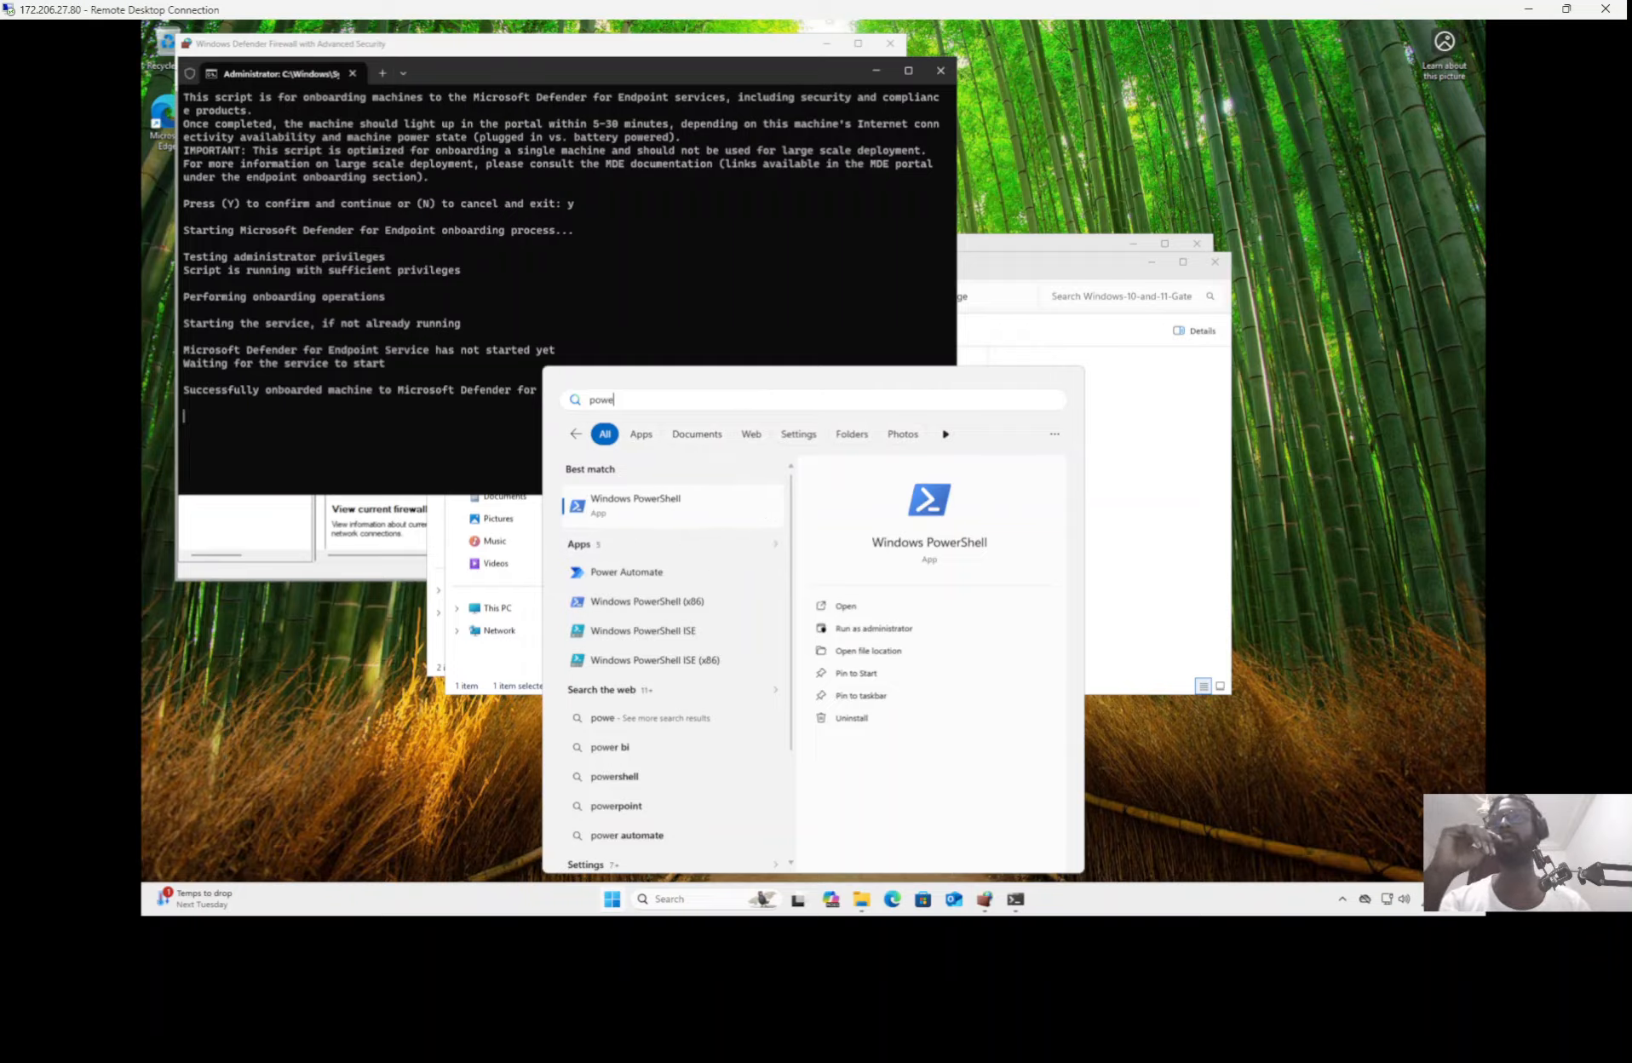
pyautogui.click(860, 628)
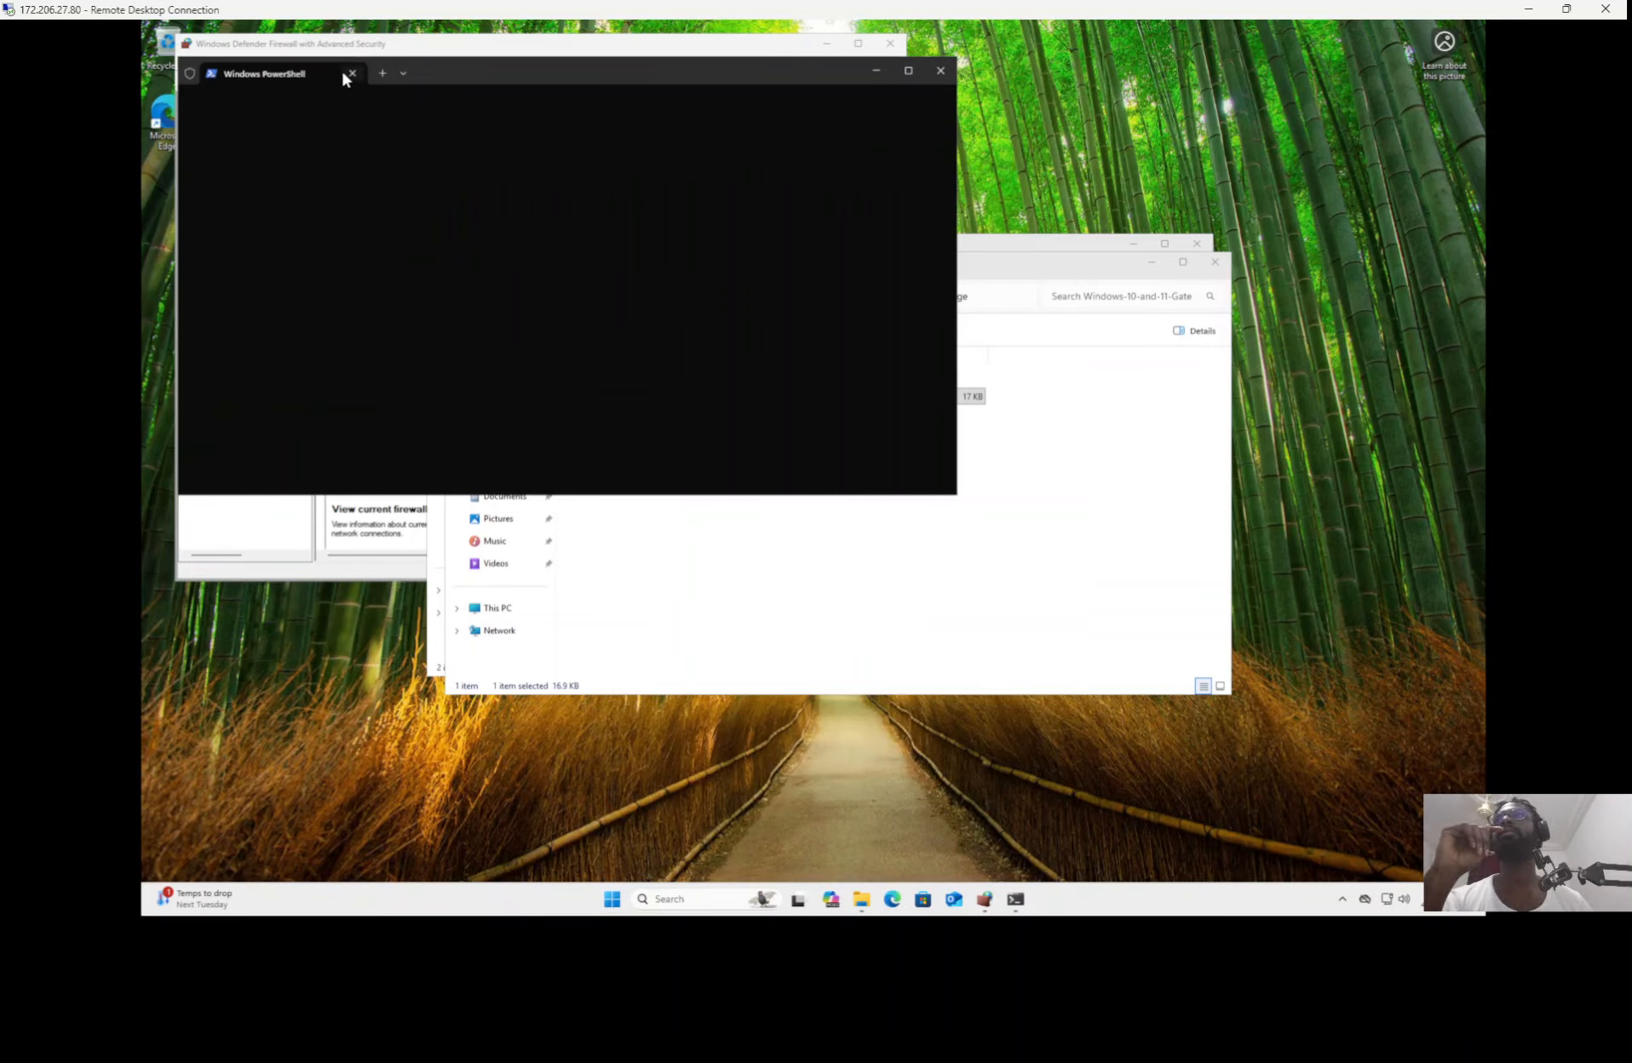
# Step: Move the new PowerShell window aside and dismiss the finished onboarding script window
pyautogui.moveTo(561, 67); pyautogui.dragTo(832, 139)
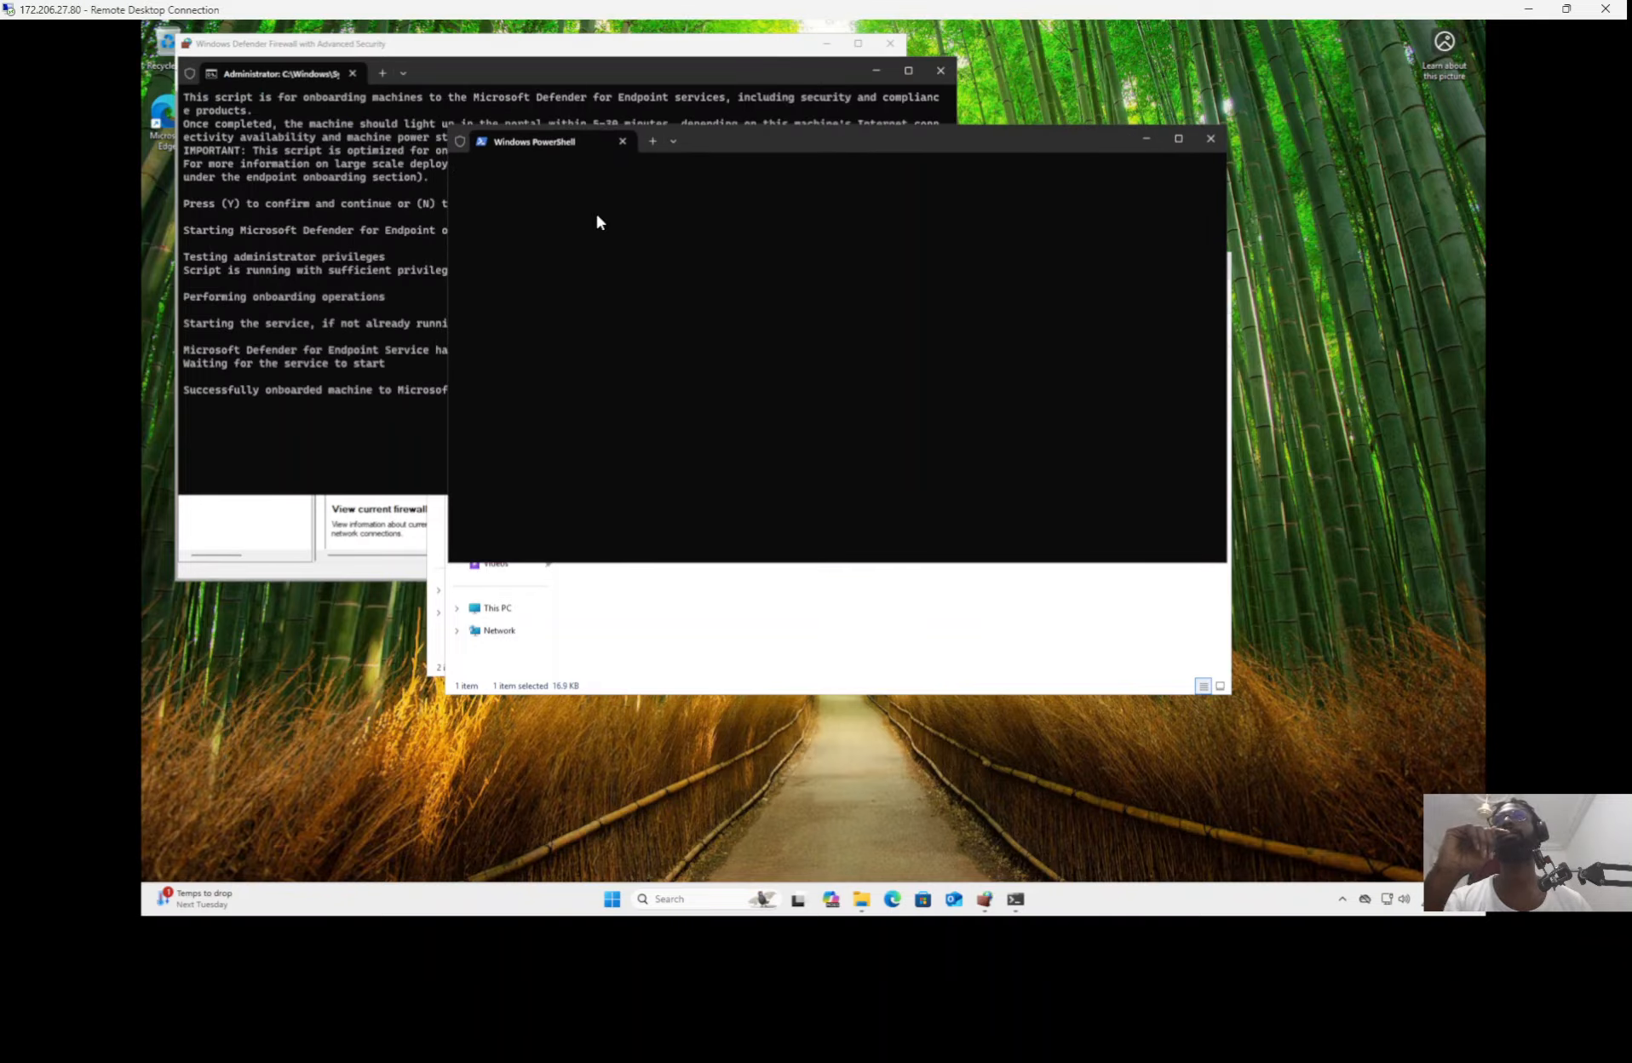
pyautogui.click(329, 304)
pyautogui.press('Return')
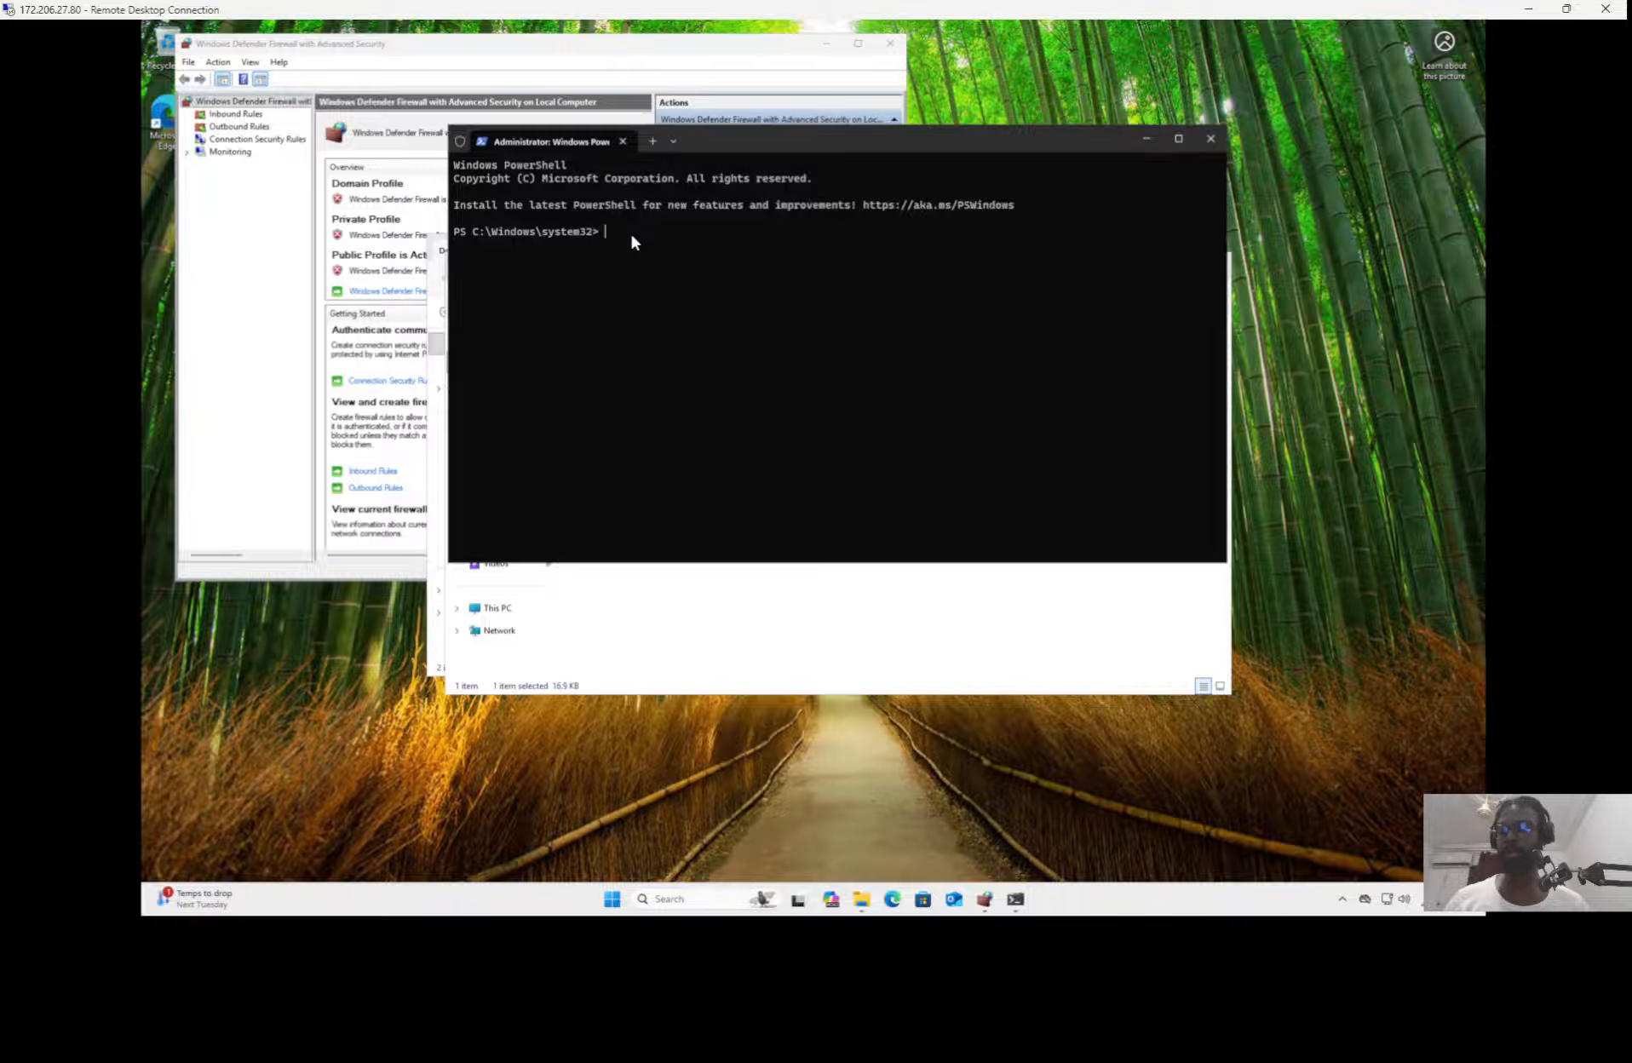
# Step: Run the hostname command in PowerShell, enlarge the console text, and move the window clear of the folder windows
pyautogui.write('hostname')
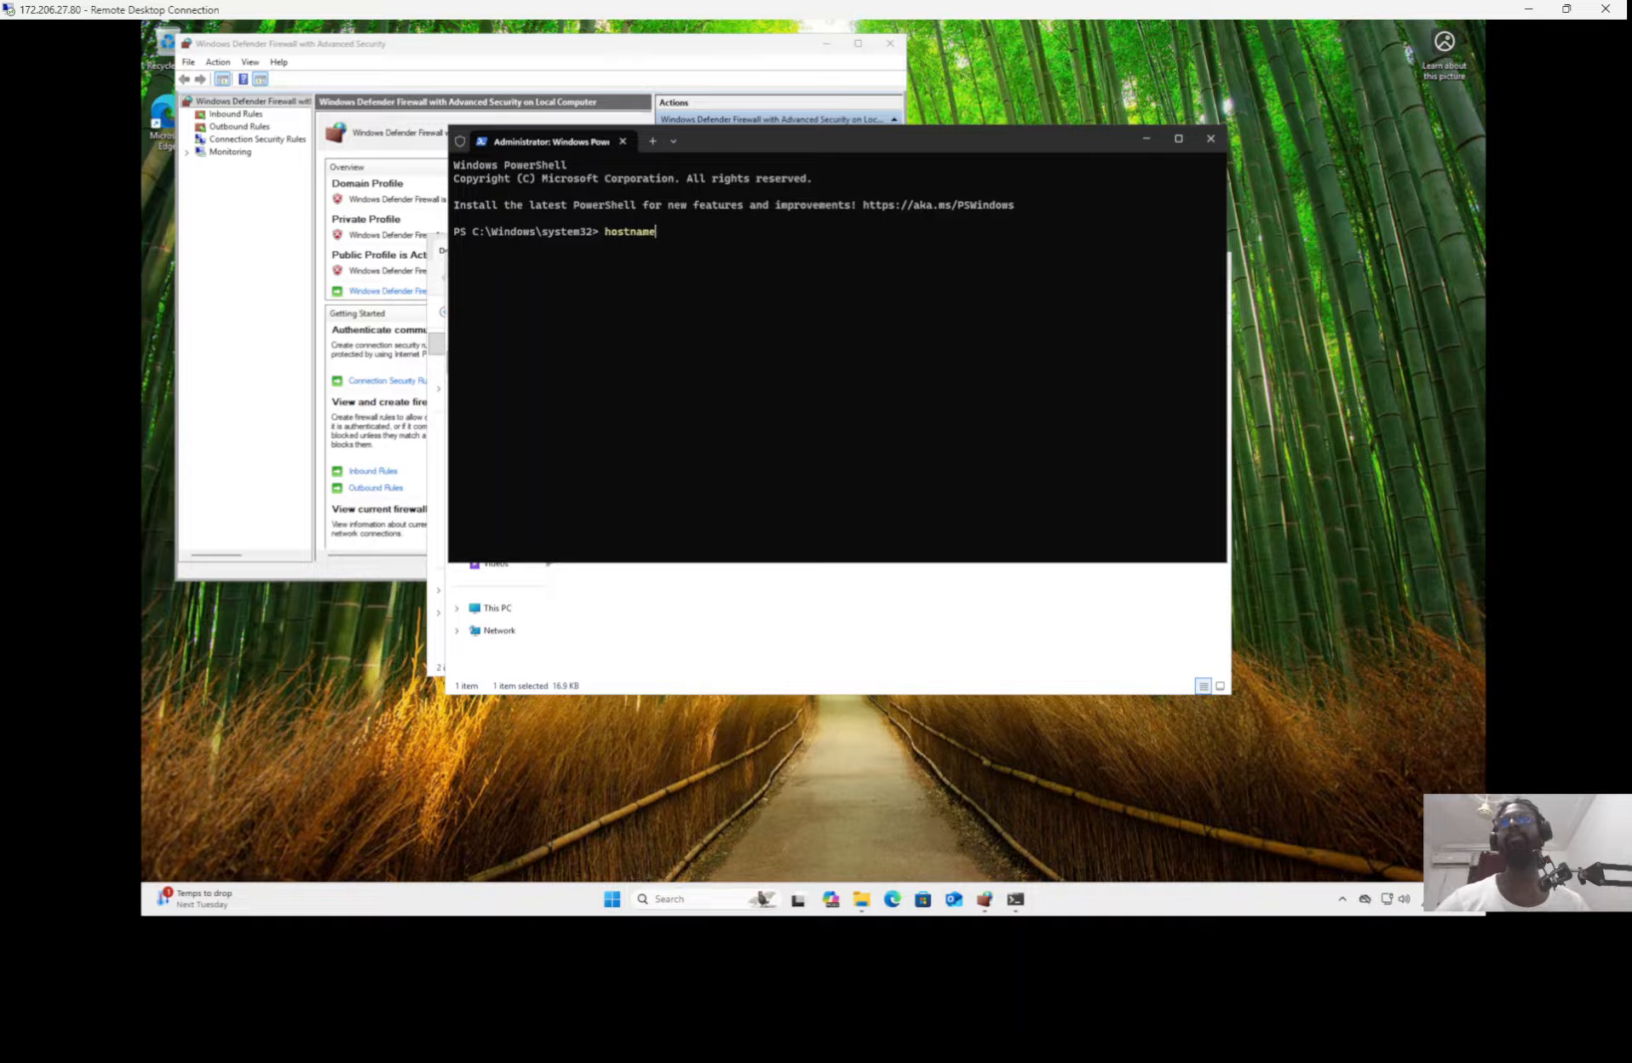
pyautogui.press('Return')
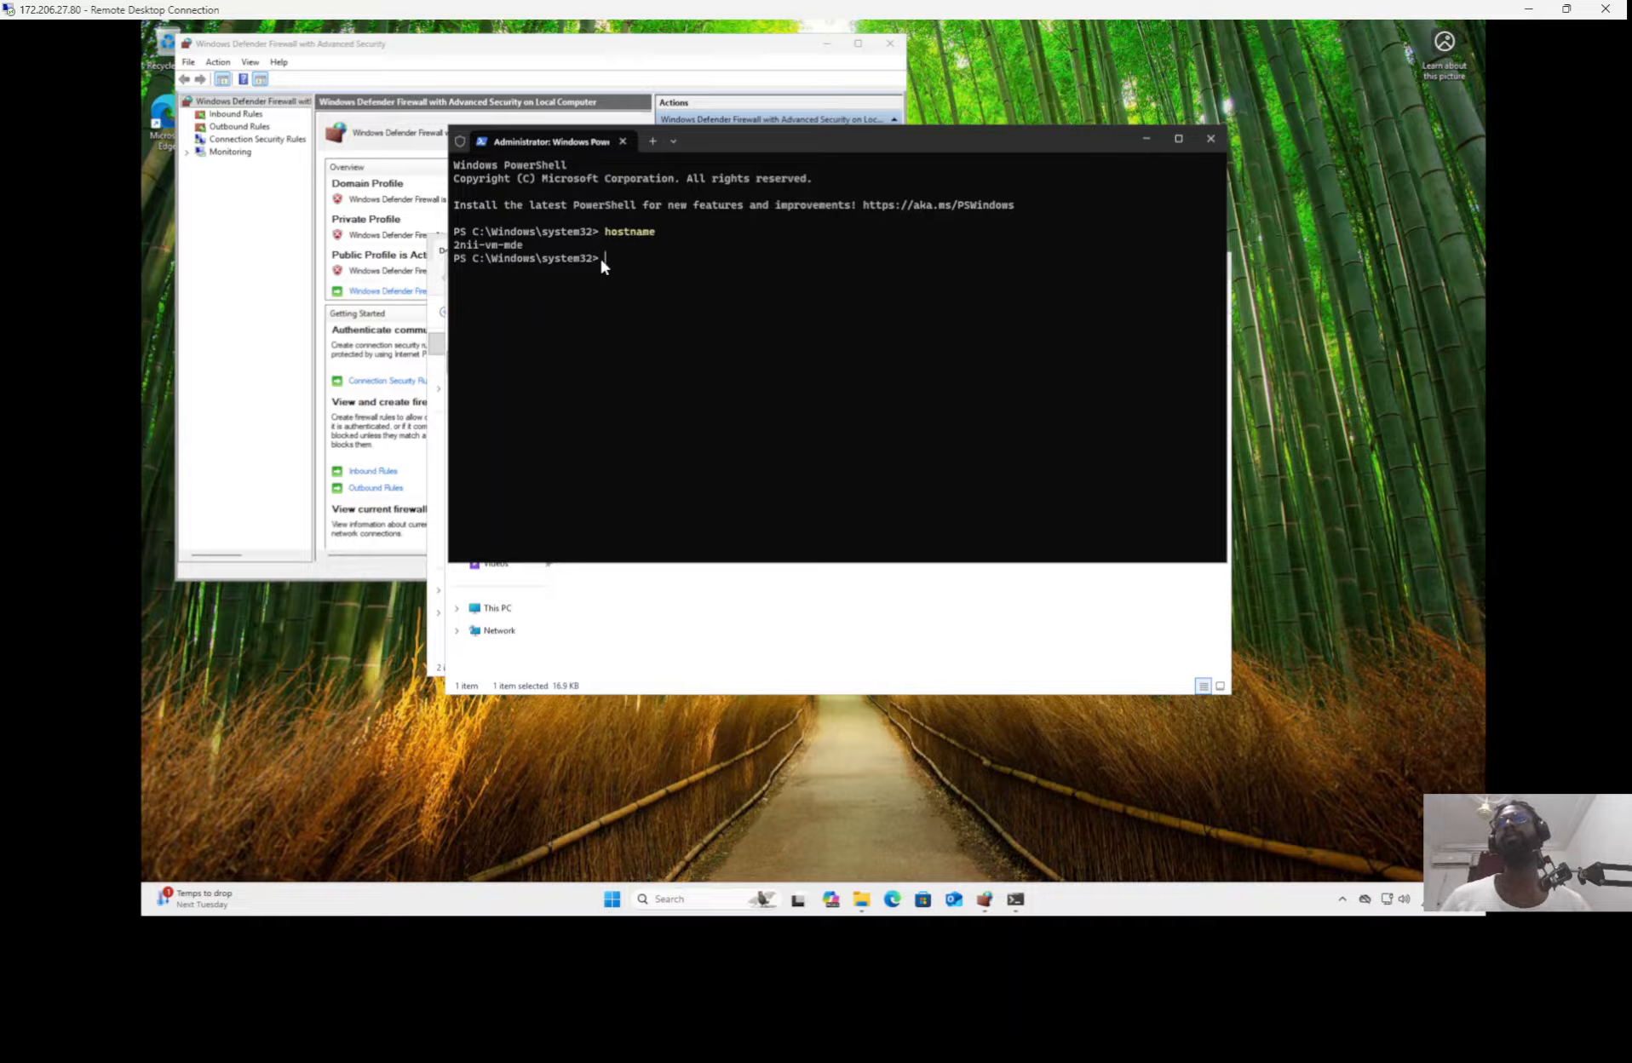
pyautogui.keyDown('ctrl'); pyautogui.scroll(4, 879, 275); pyautogui.keyUp('ctrl')
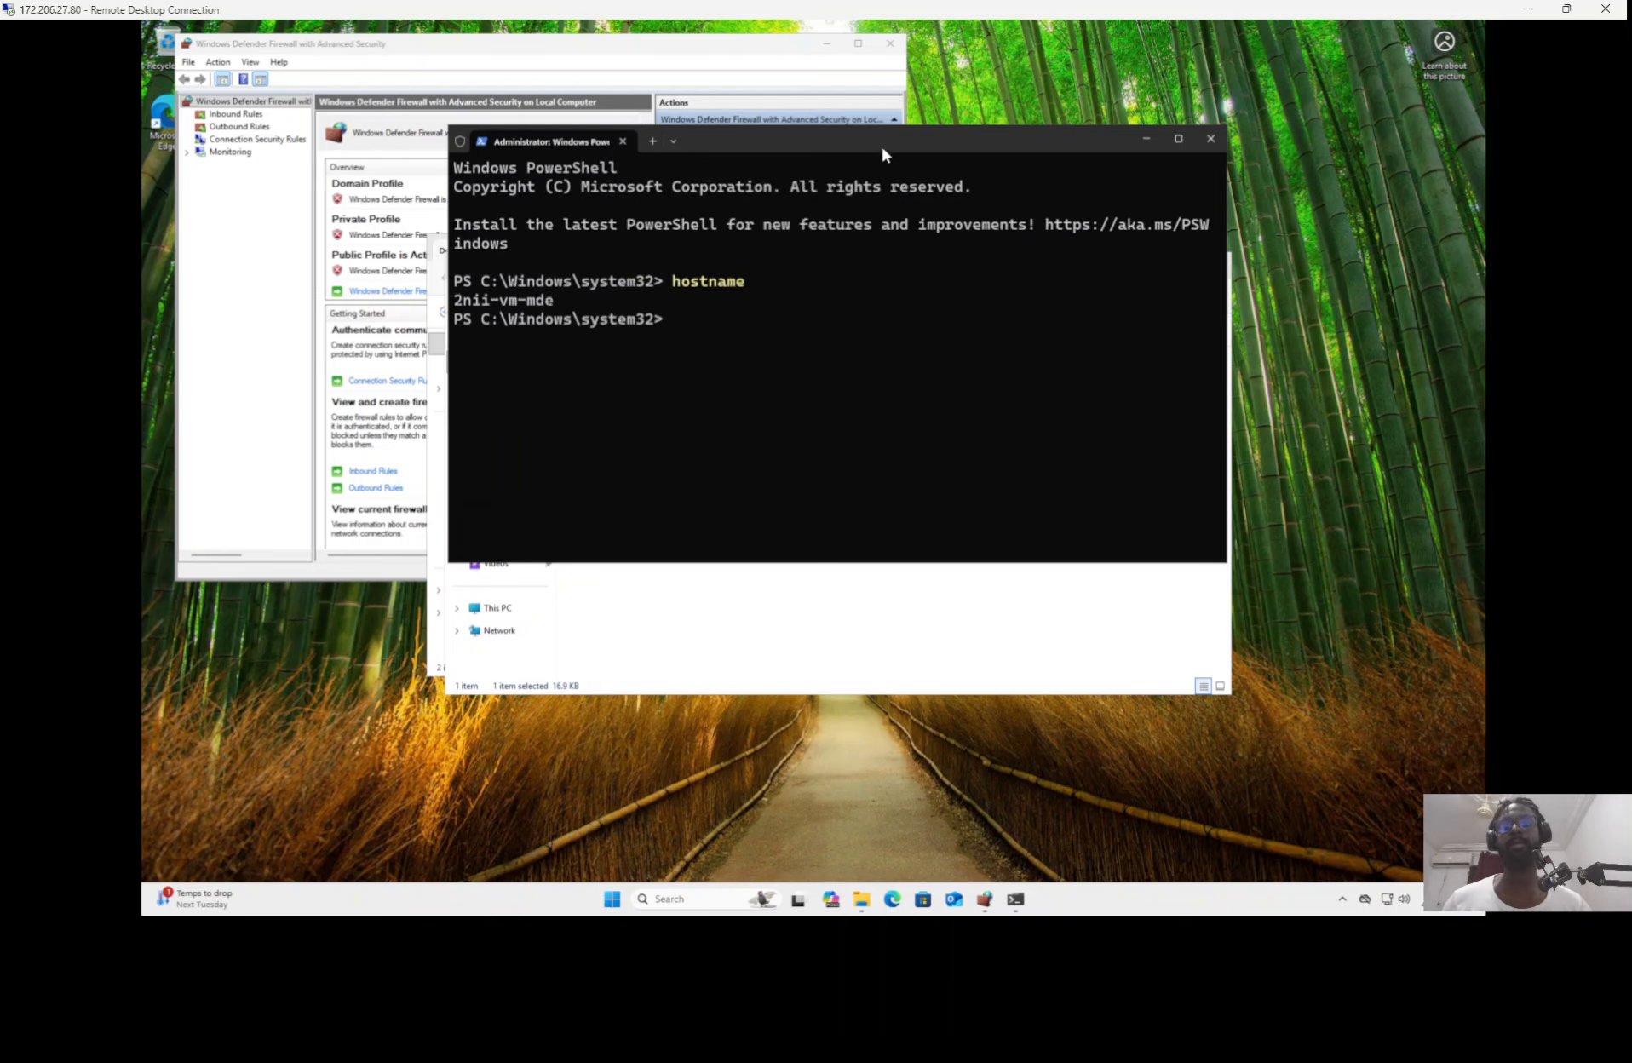
pyautogui.moveTo(1107, 146); pyautogui.dragTo(1301, 162)
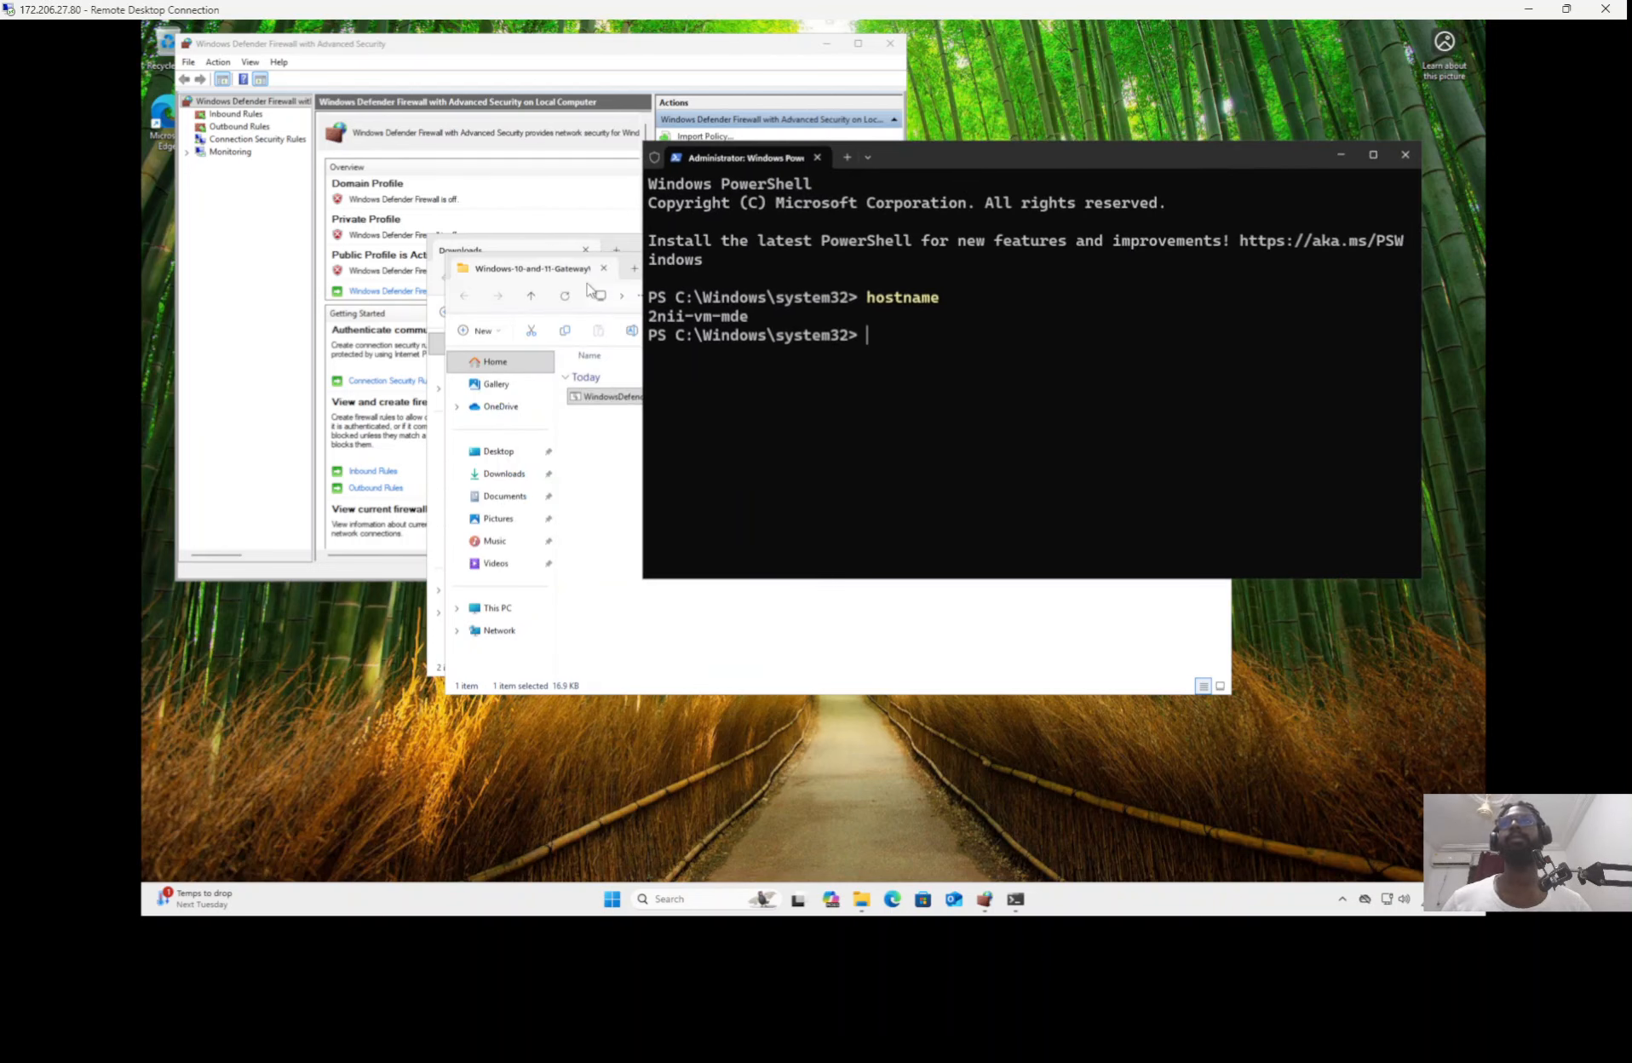
# Step: Close the extracted onboarding package folder and the Downloads folder window in the VM
pyautogui.click(633, 443)
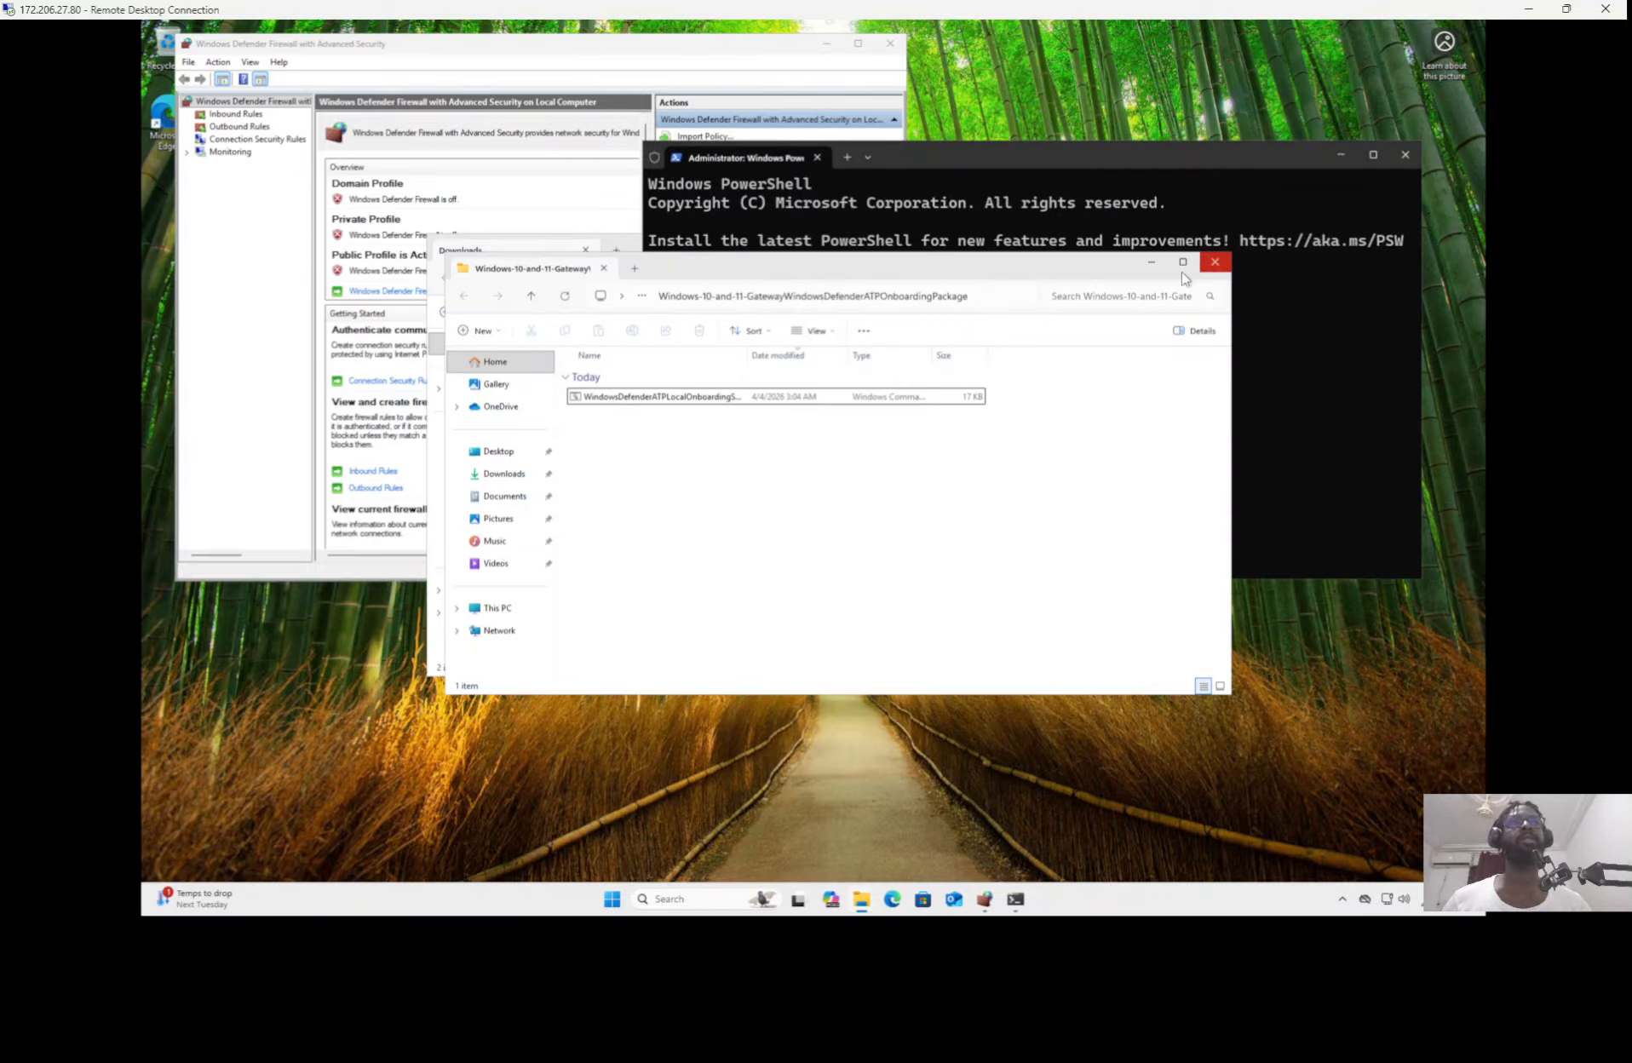
pyautogui.click(1214, 261)
pyautogui.click(635, 252)
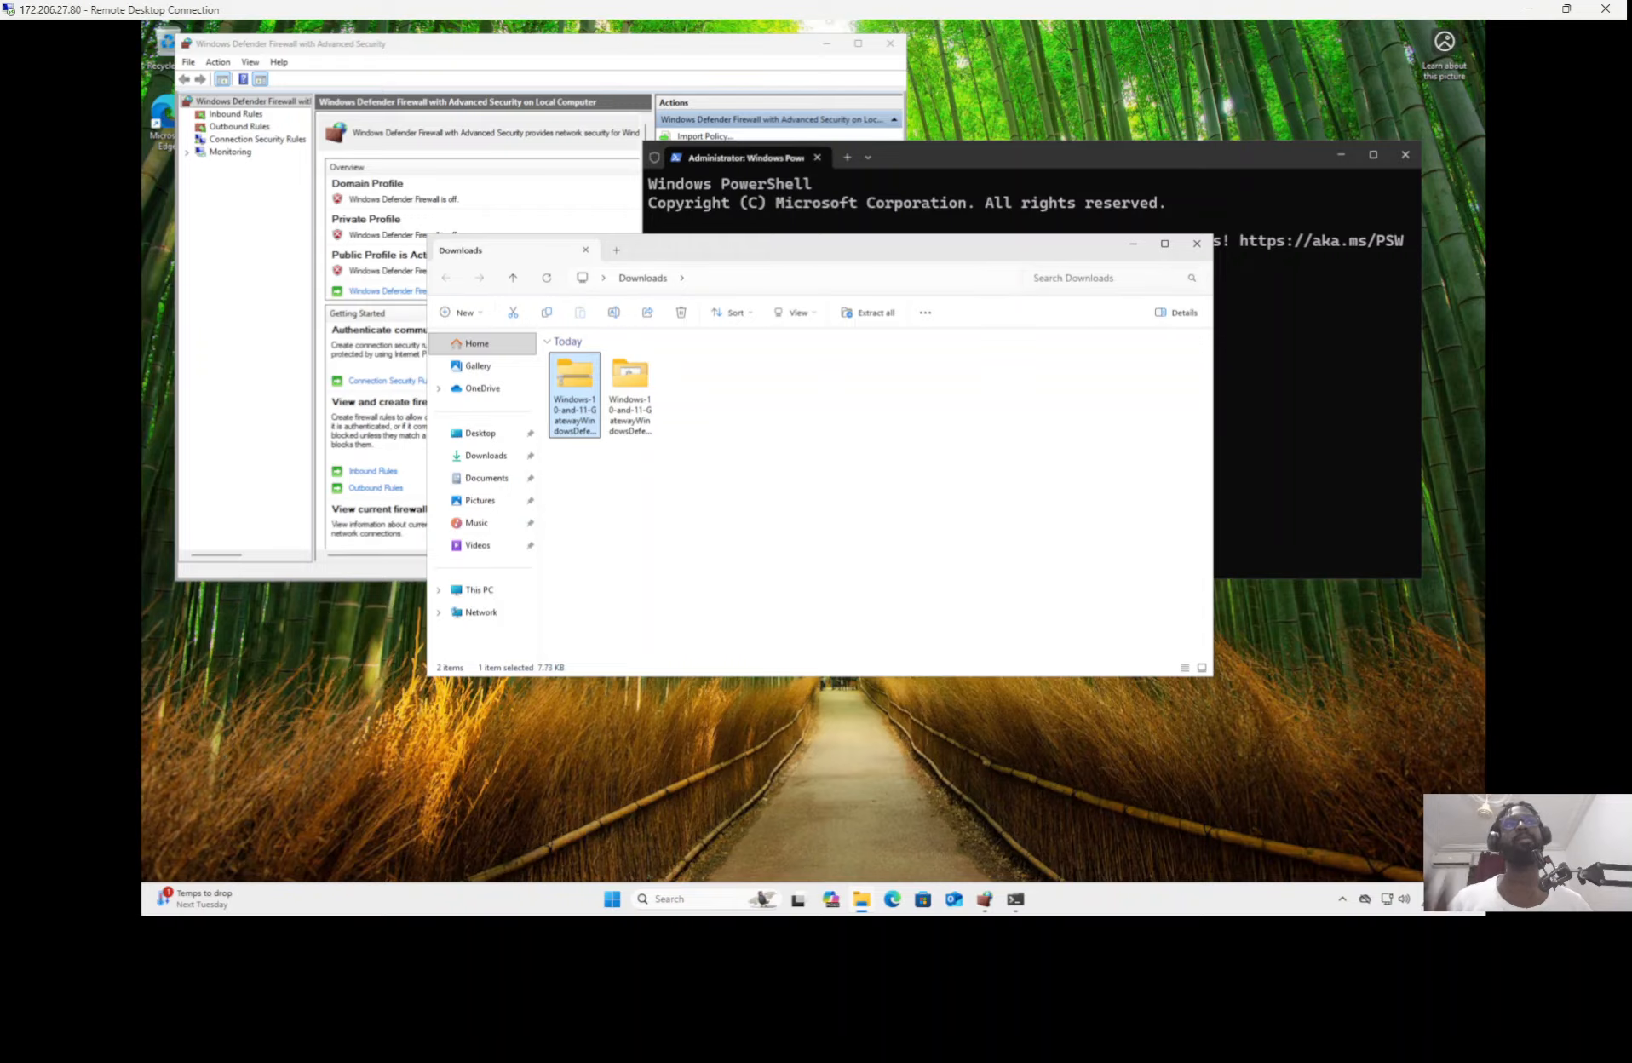
pyautogui.click(1196, 245)
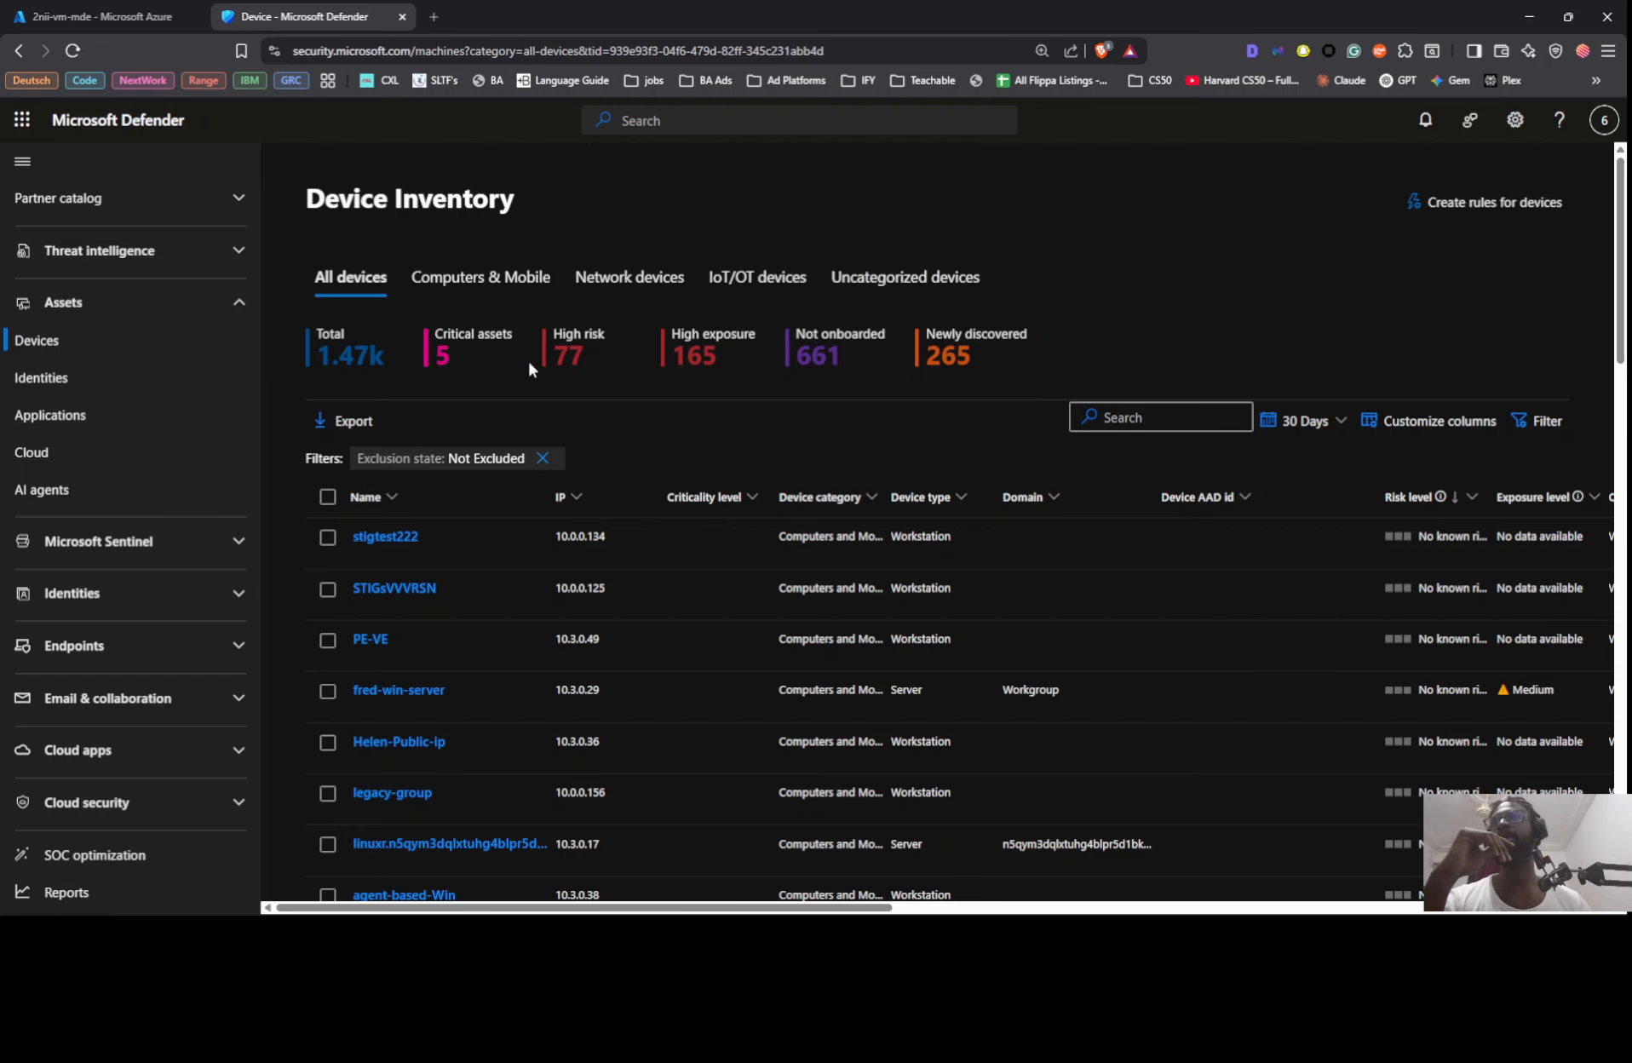
# Step: In the Microsoft Defender portal's Device Inventory, search for 2nii and select the device 2nii-vm-mde
pyautogui.click(1144, 422)
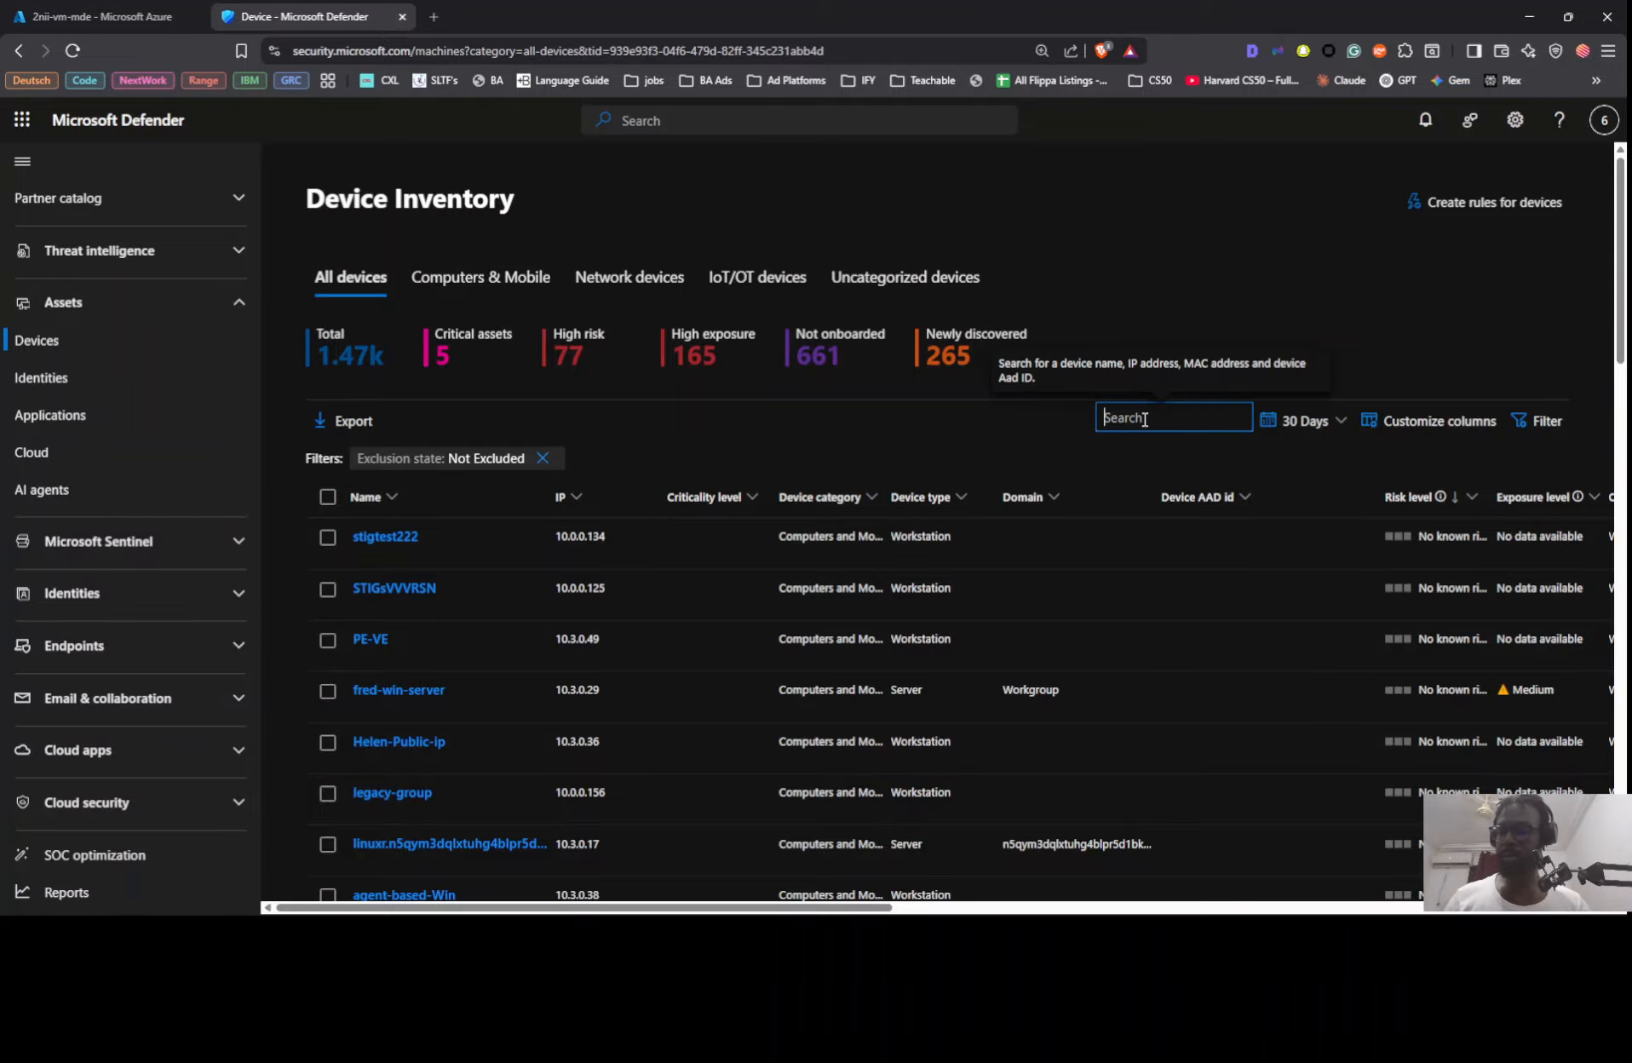
pyautogui.write('2nii')
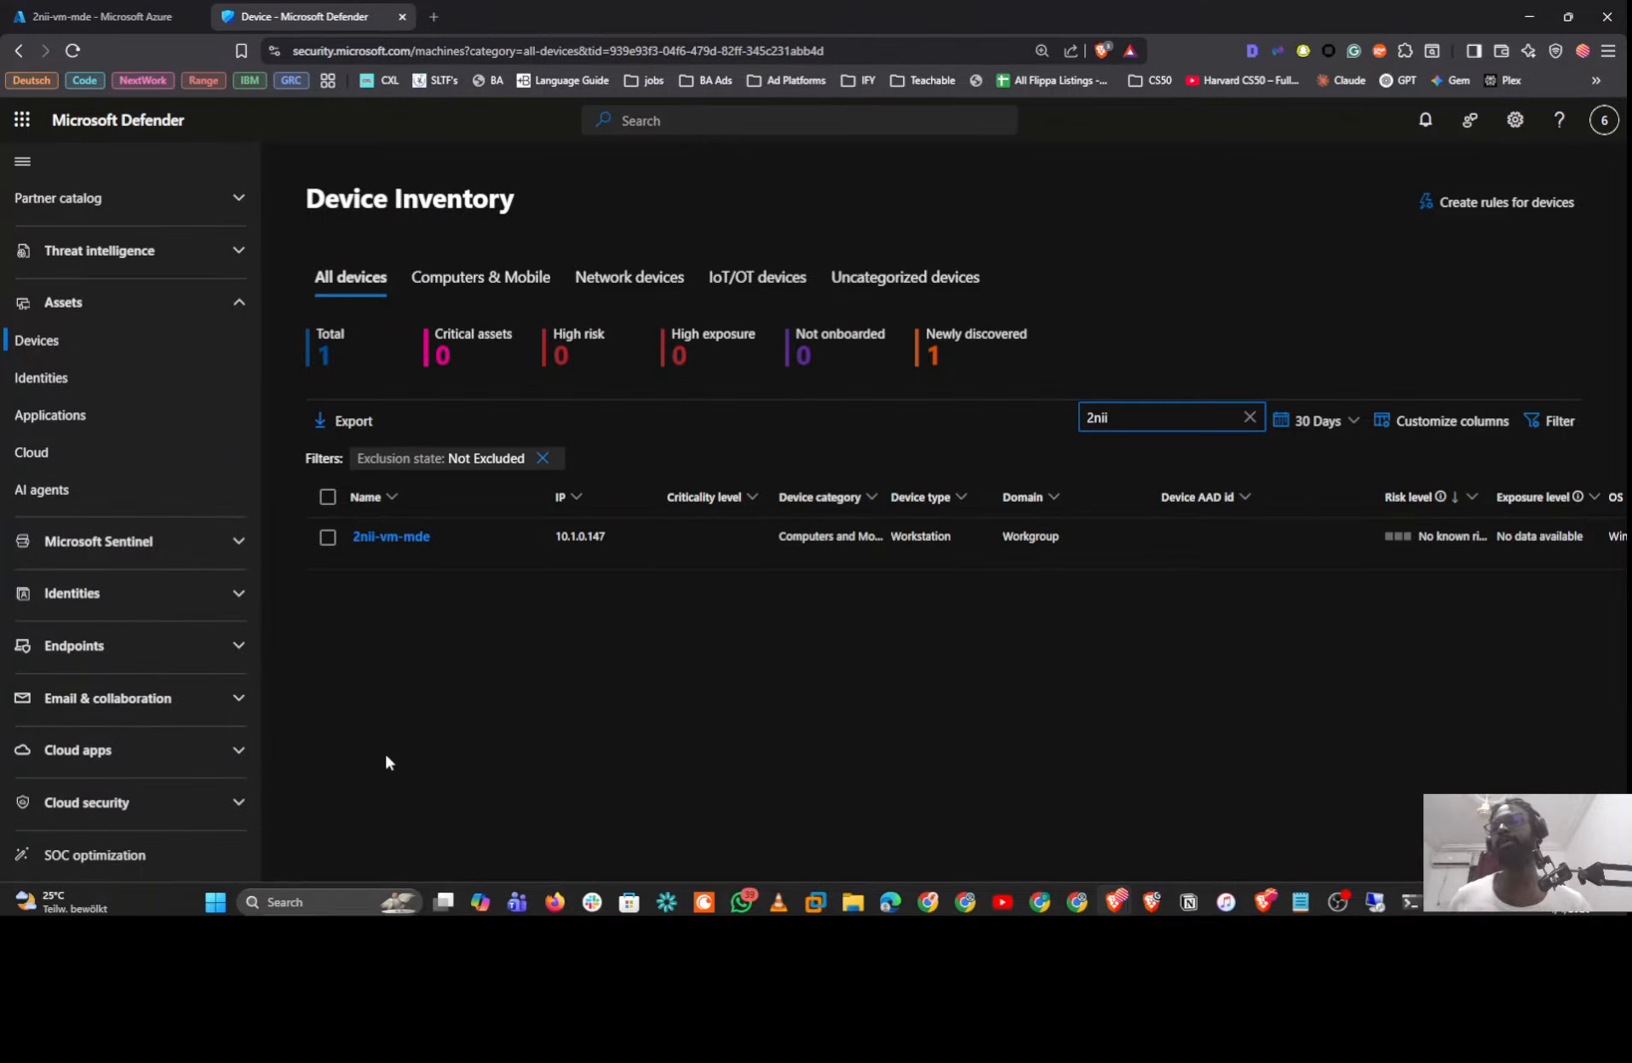
pyautogui.click(327, 536)
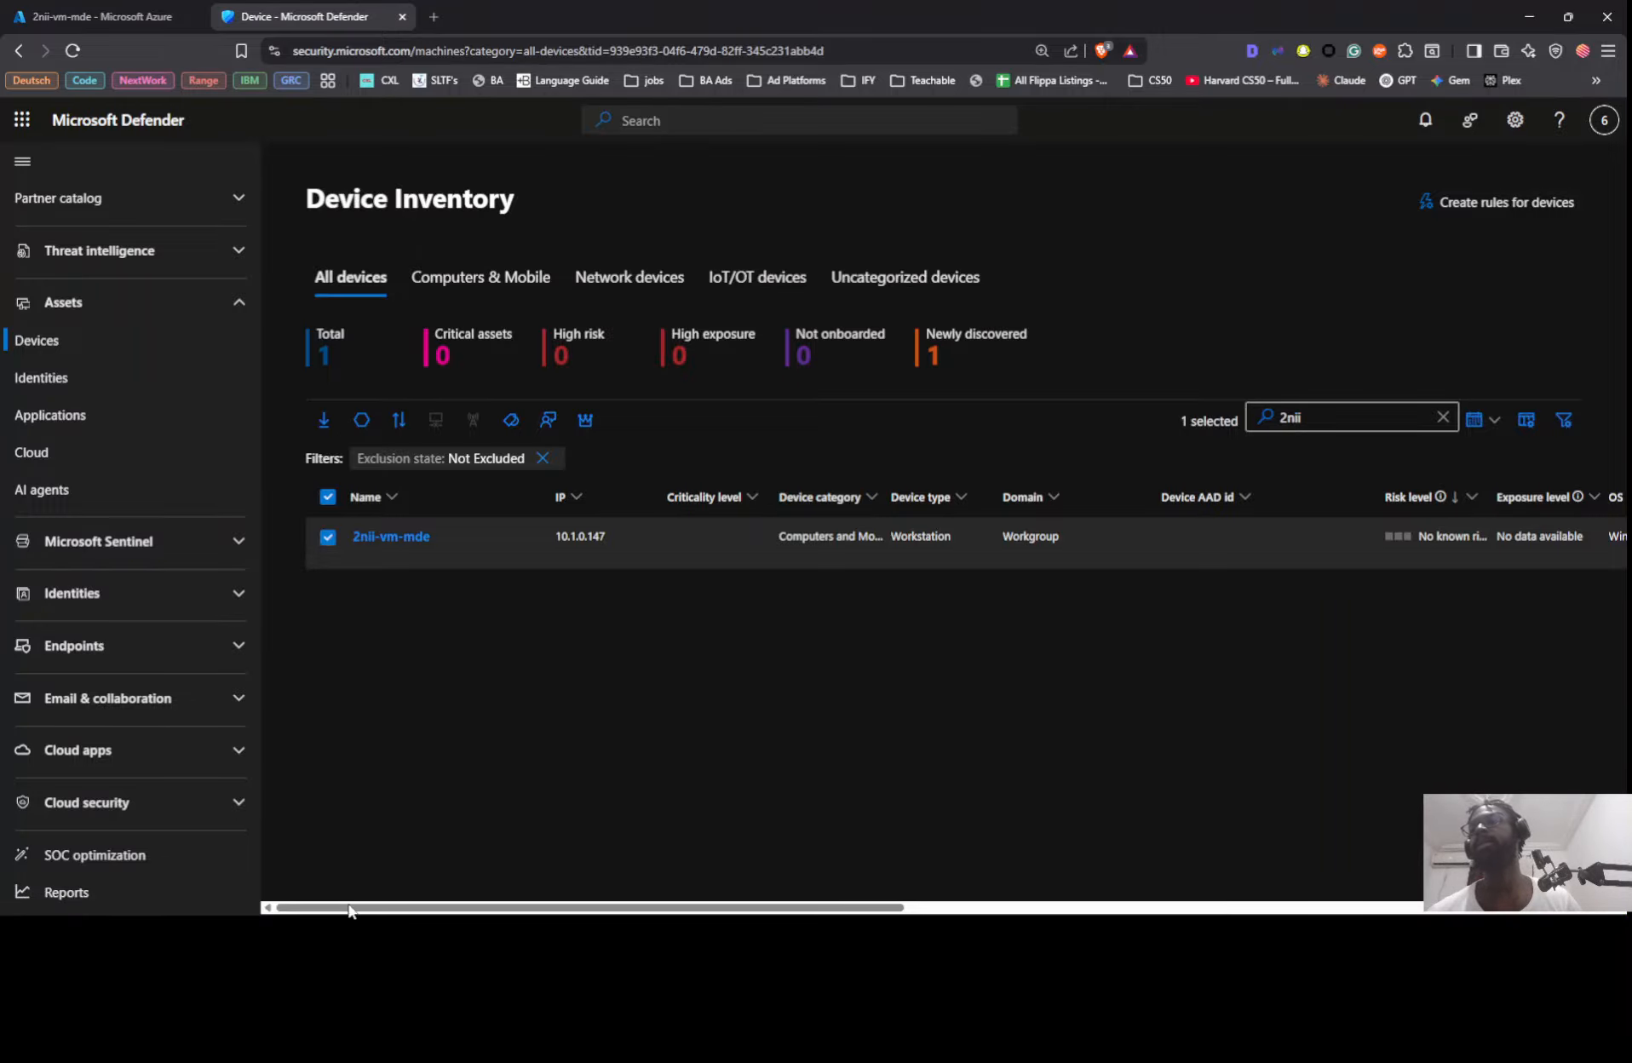
# Step: Examine the sensor health and onboarding status columns for 2nii-vm-mde, and open its device page
pyautogui.moveTo(349, 909); pyautogui.dragTo(809, 895)
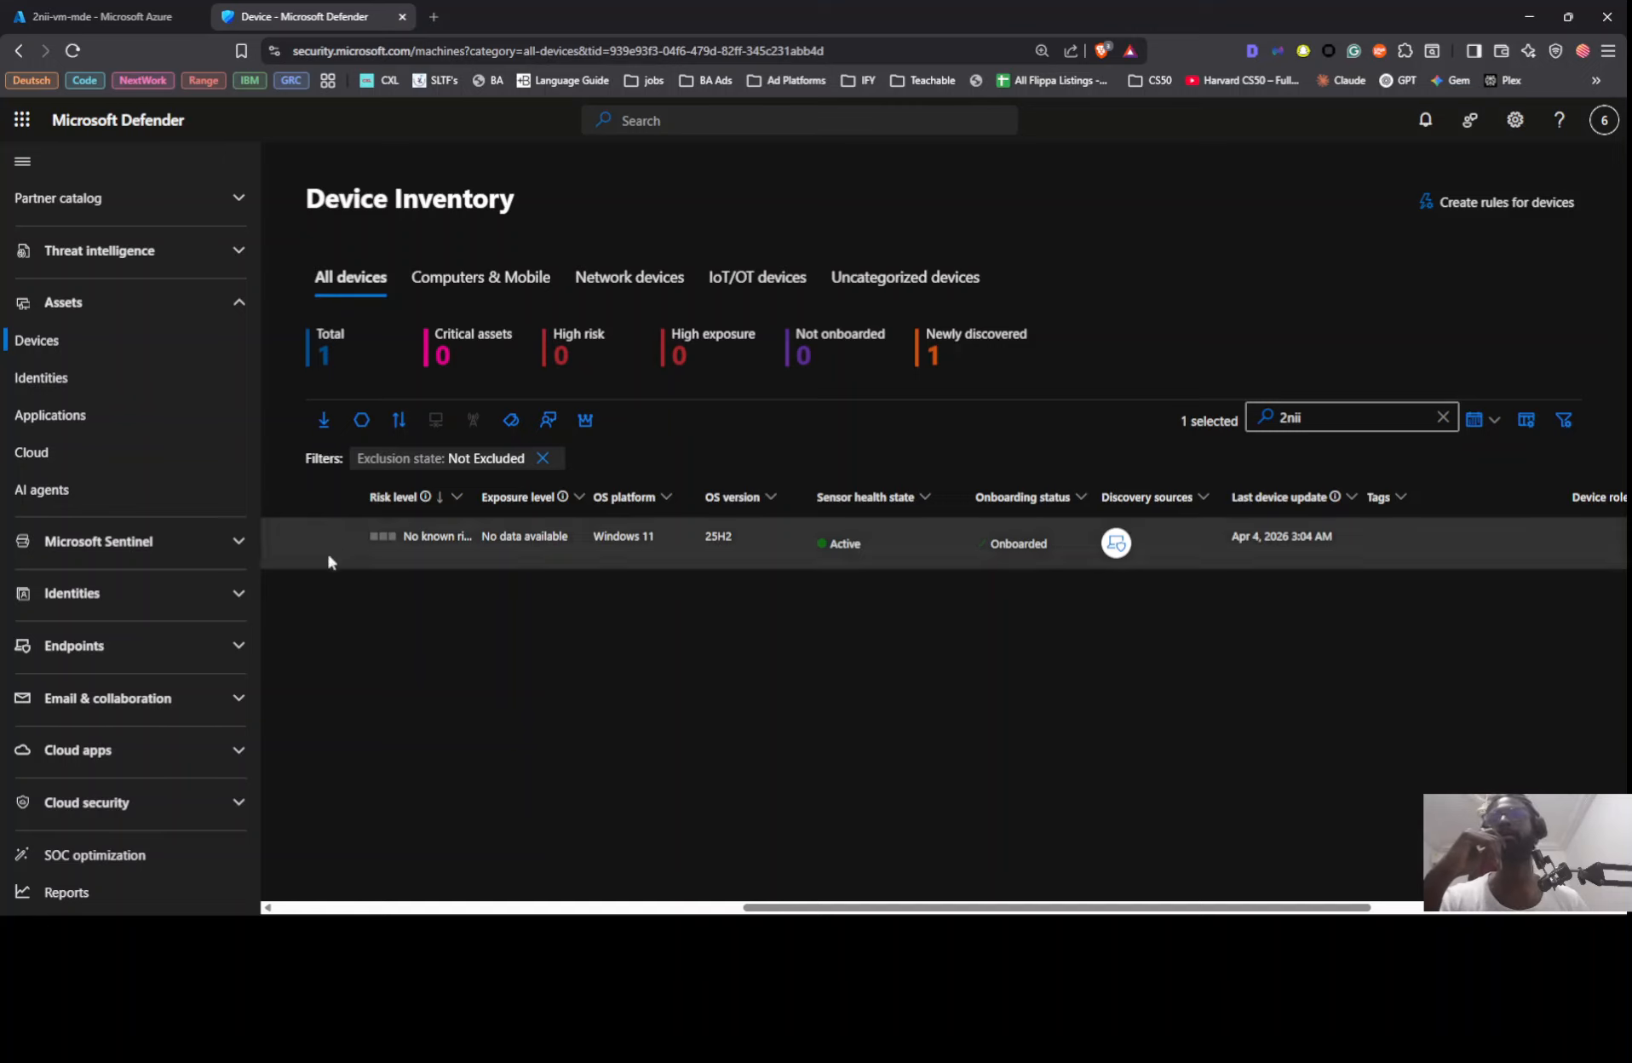
pyautogui.click(416, 906)
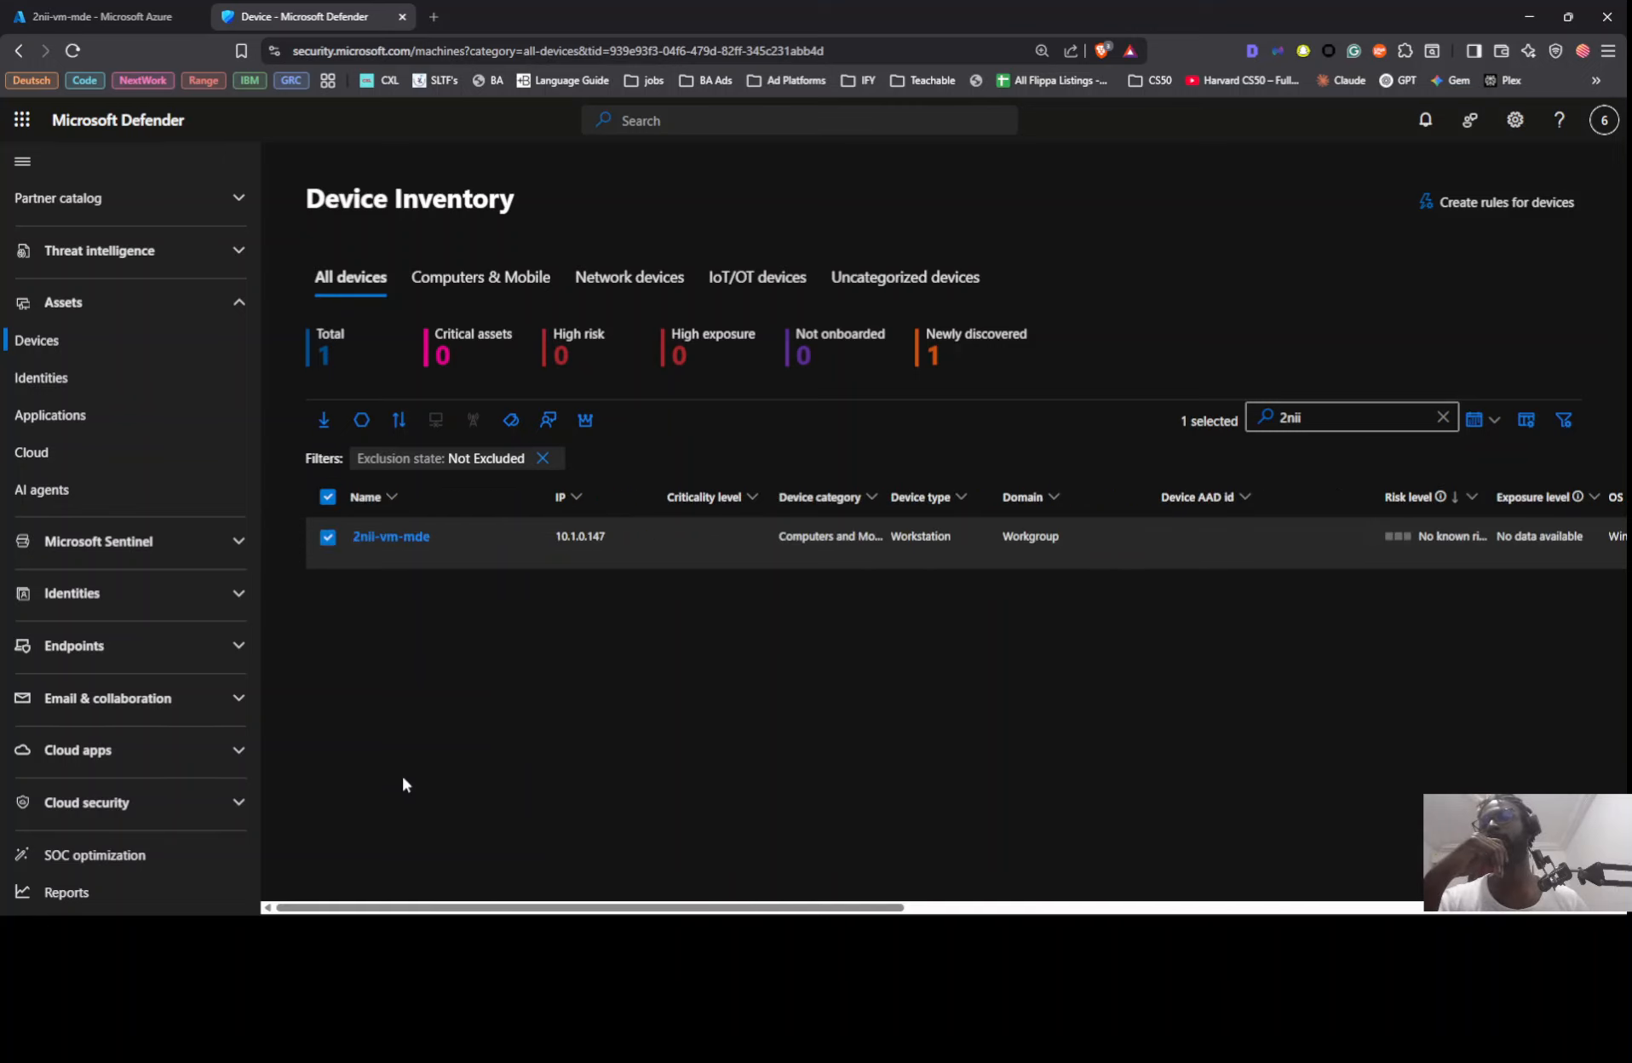
pyautogui.click(393, 536)
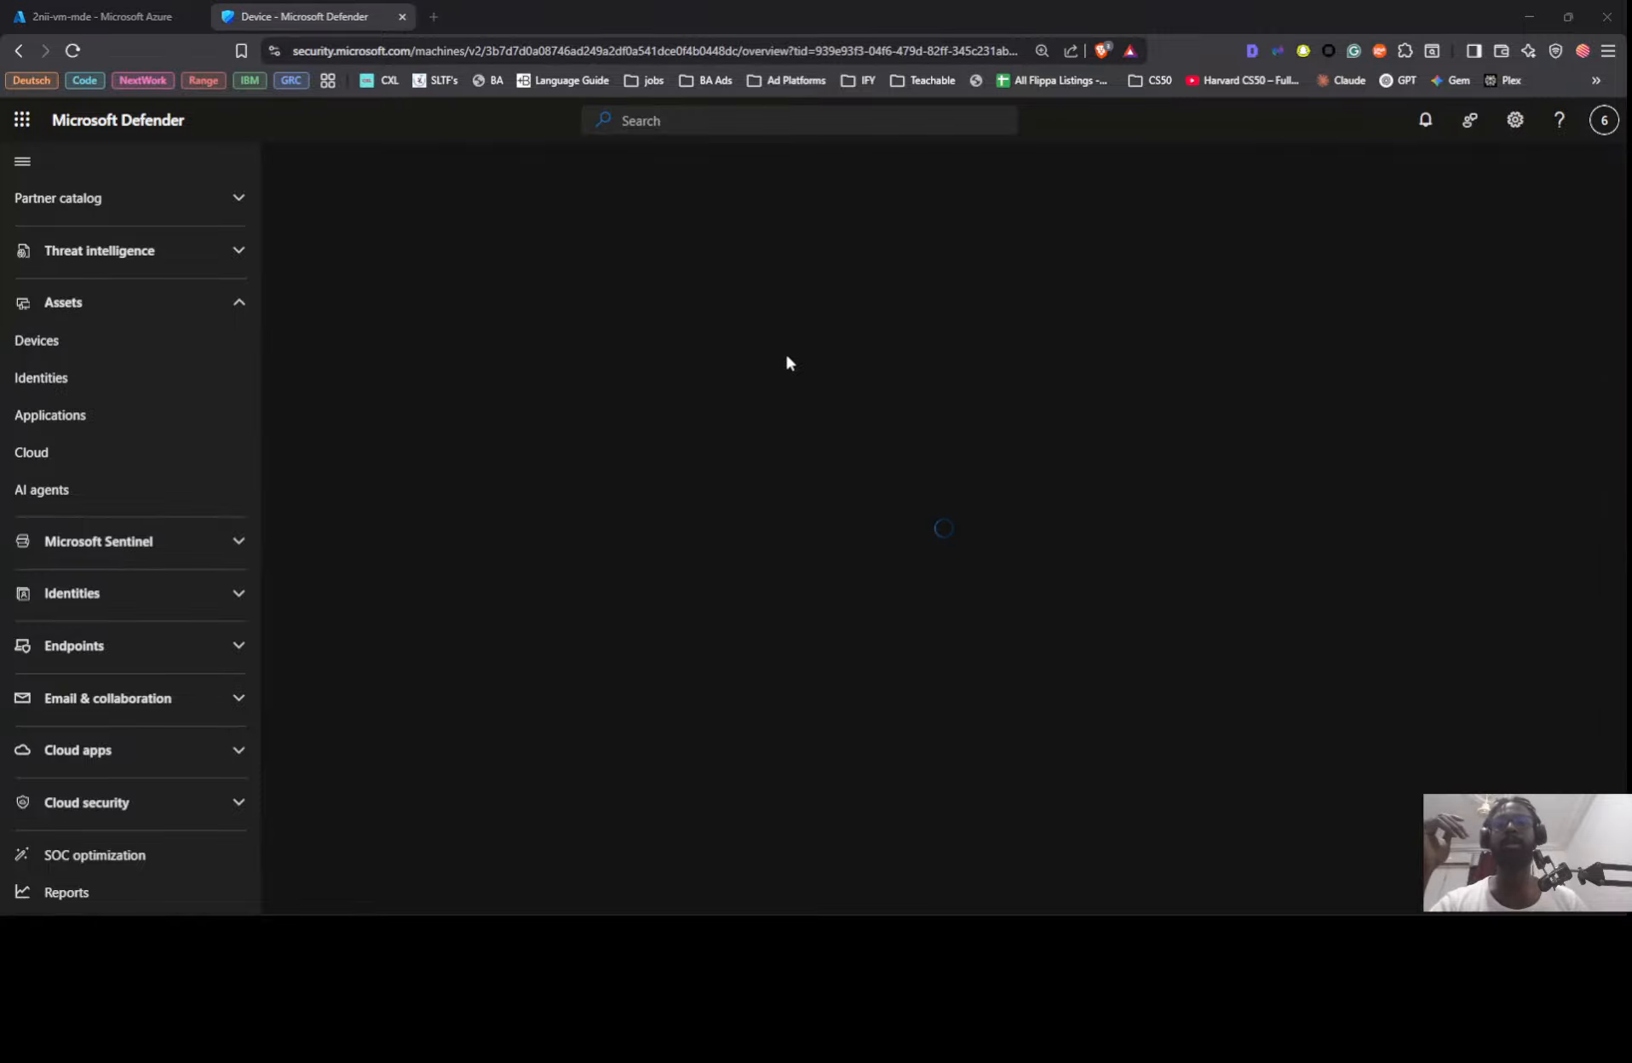
# Step: Switch to the local Command Prompt and rerun the continuous ping with ping 172.206.27.80 -t
pyautogui.hotkey('alt', 'Tab')
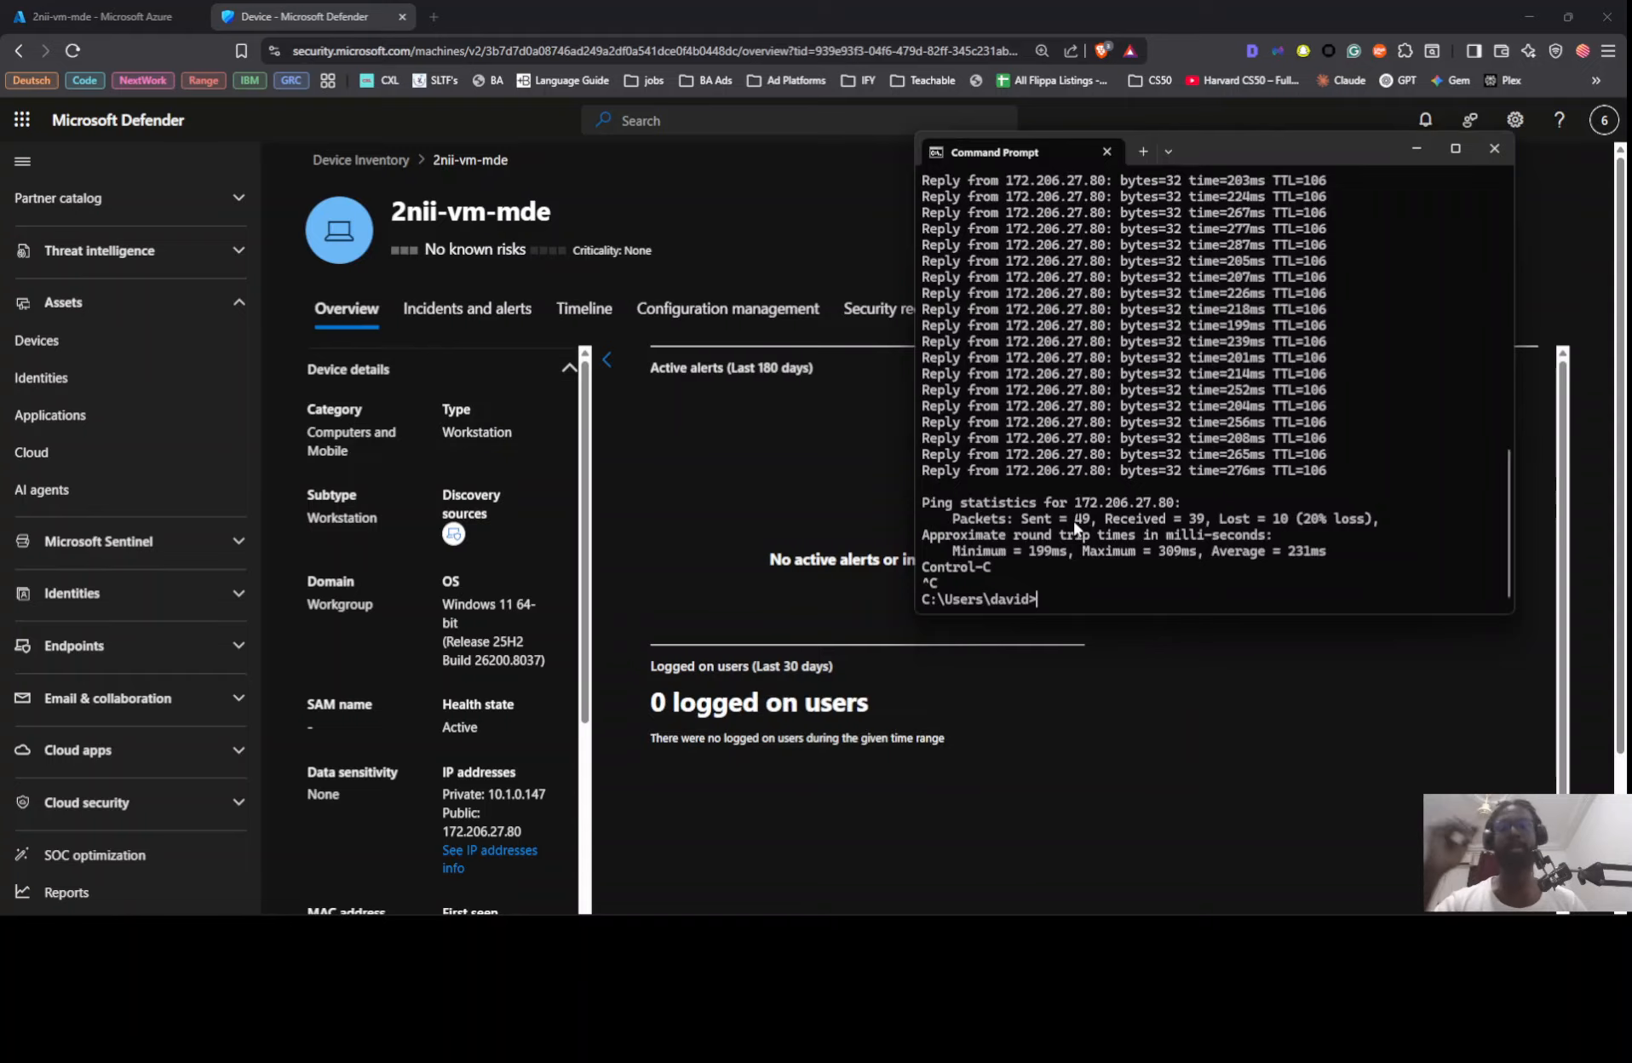
pyautogui.press('Up')
pyautogui.press('Return')
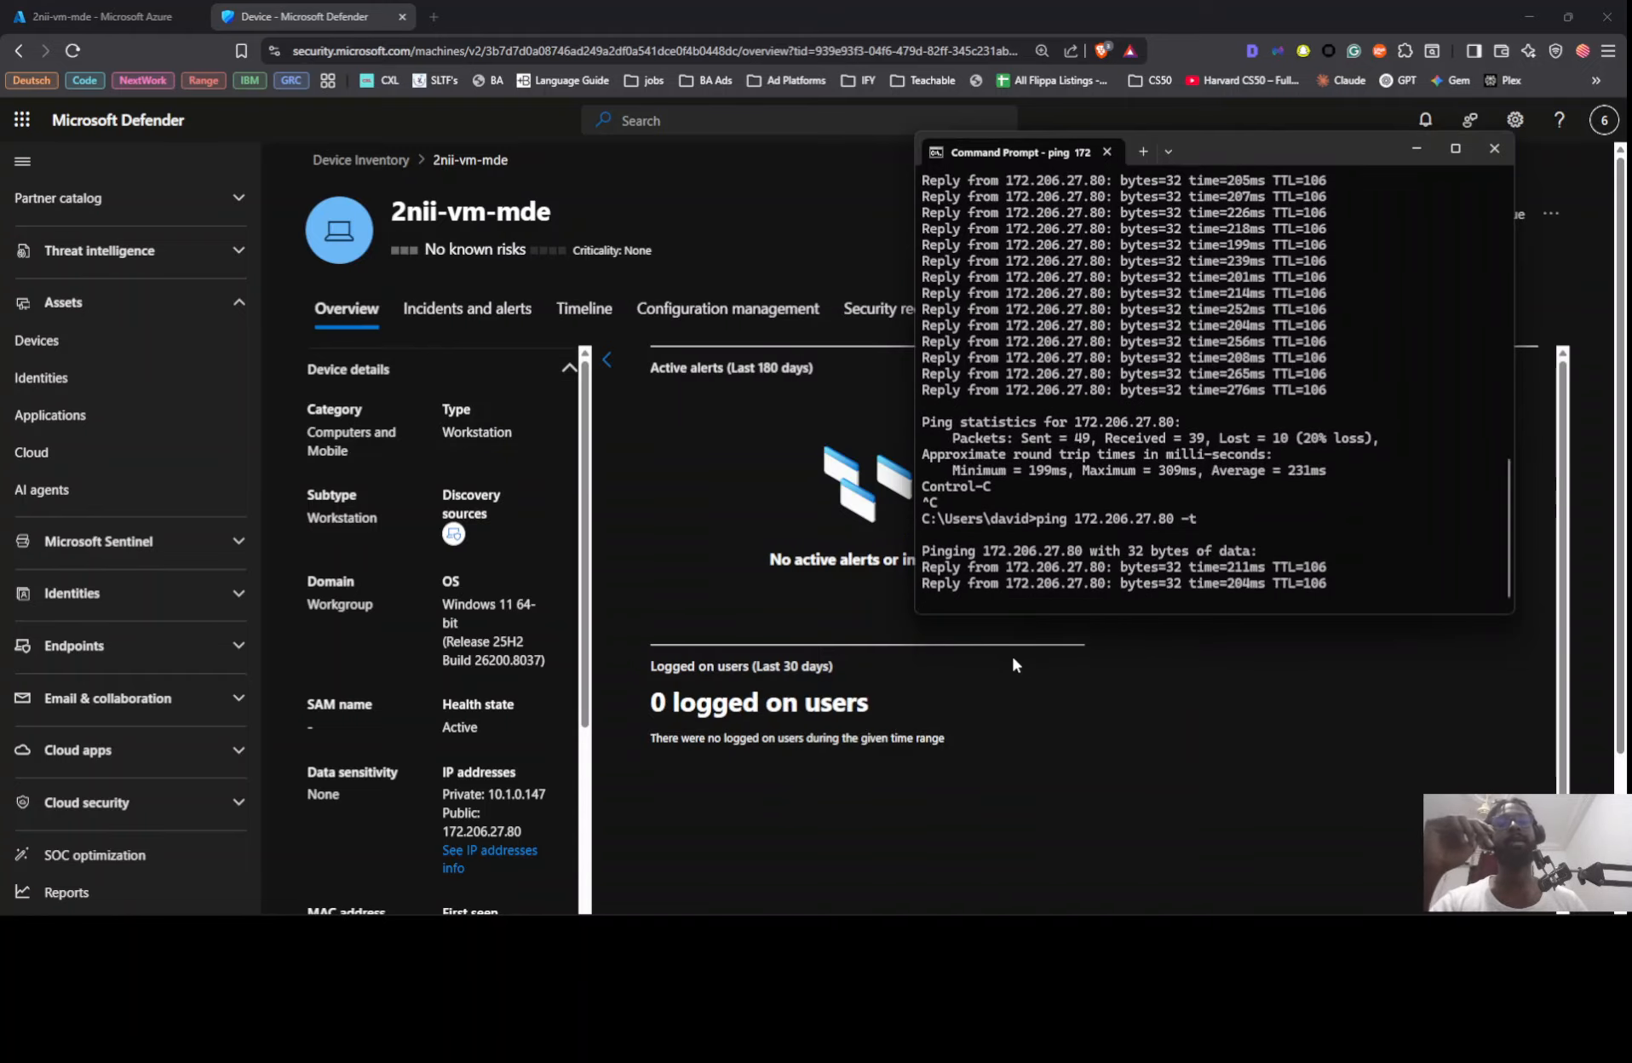
# Step: Isolate 2nii-vm-mde from the network, commenting with the operator's name followed by "Cyber acts", and confirm
pyautogui.click(1549, 216)
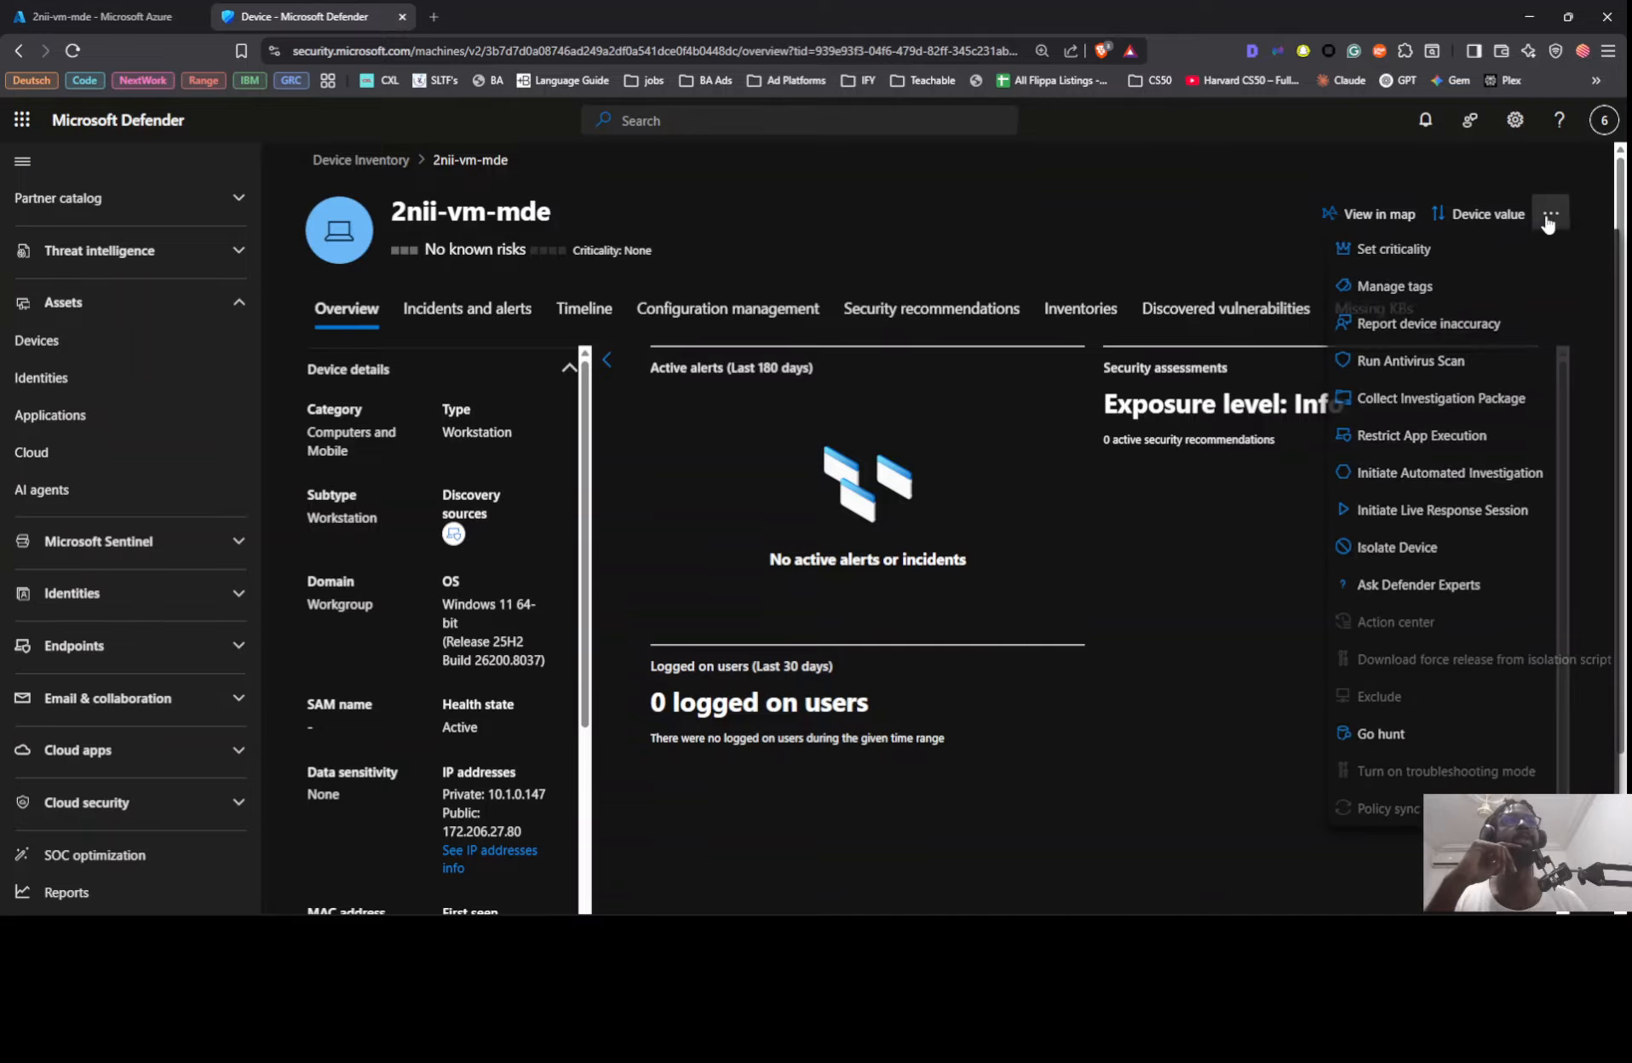
pyautogui.click(1397, 550)
pyautogui.click(639, 549)
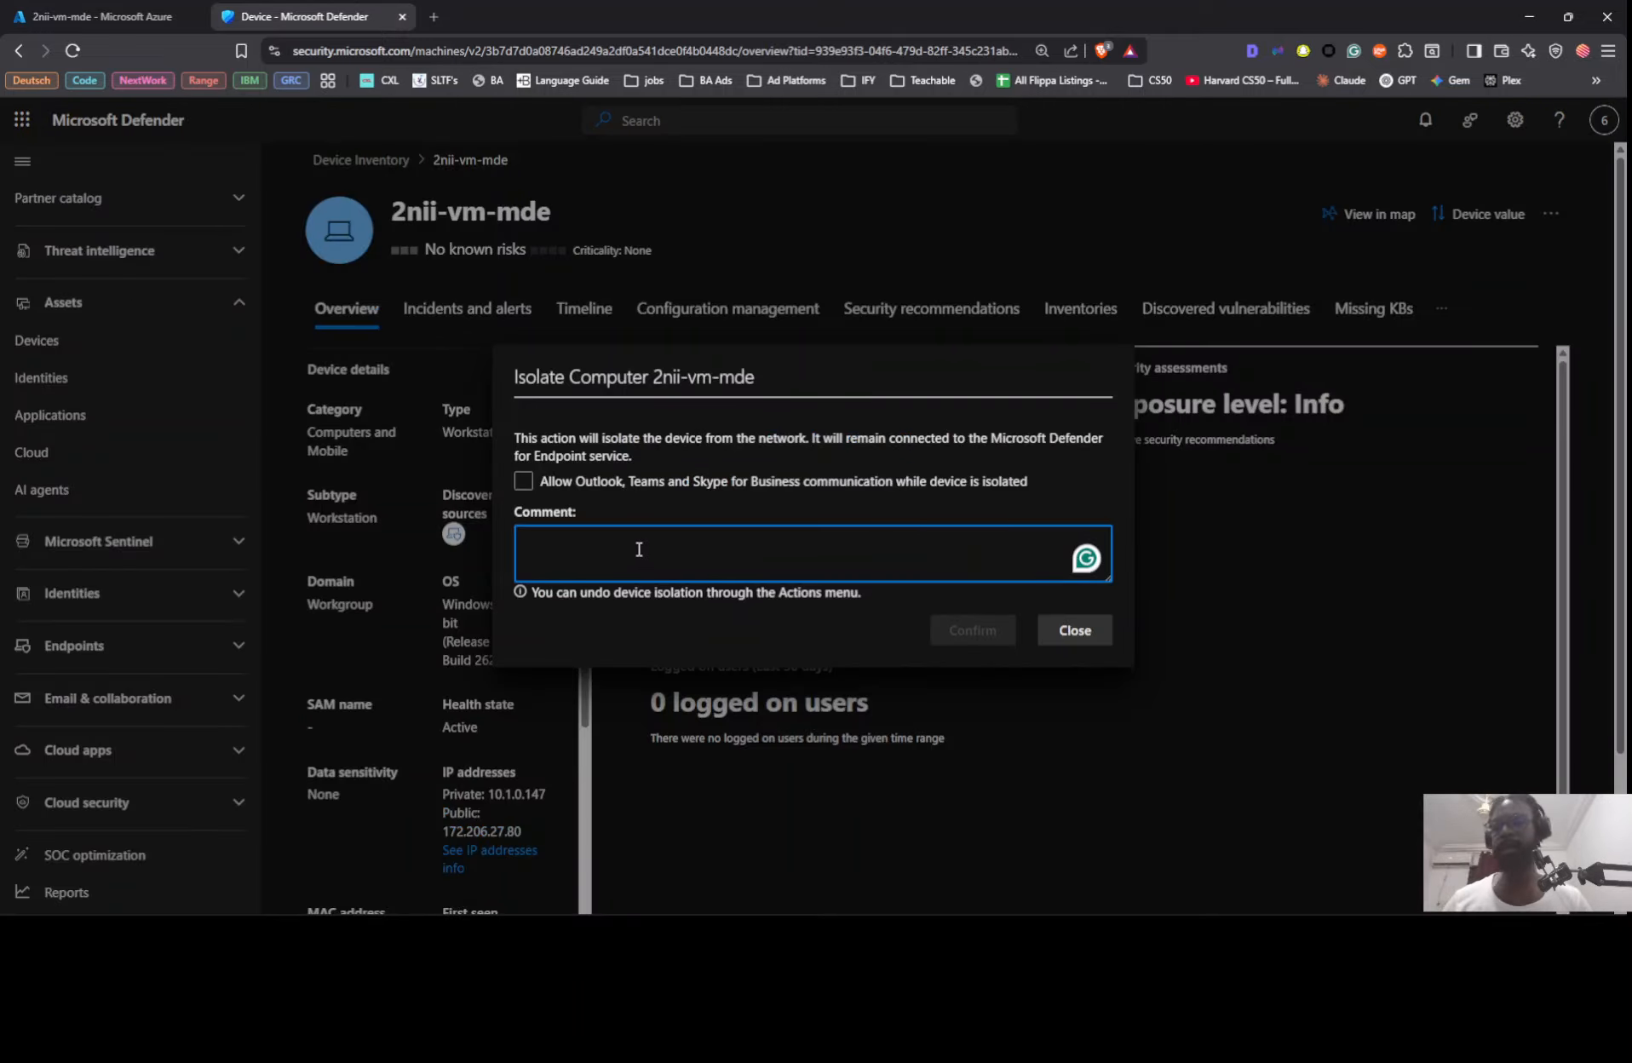
pyautogui.write('Nii Cyber acts')
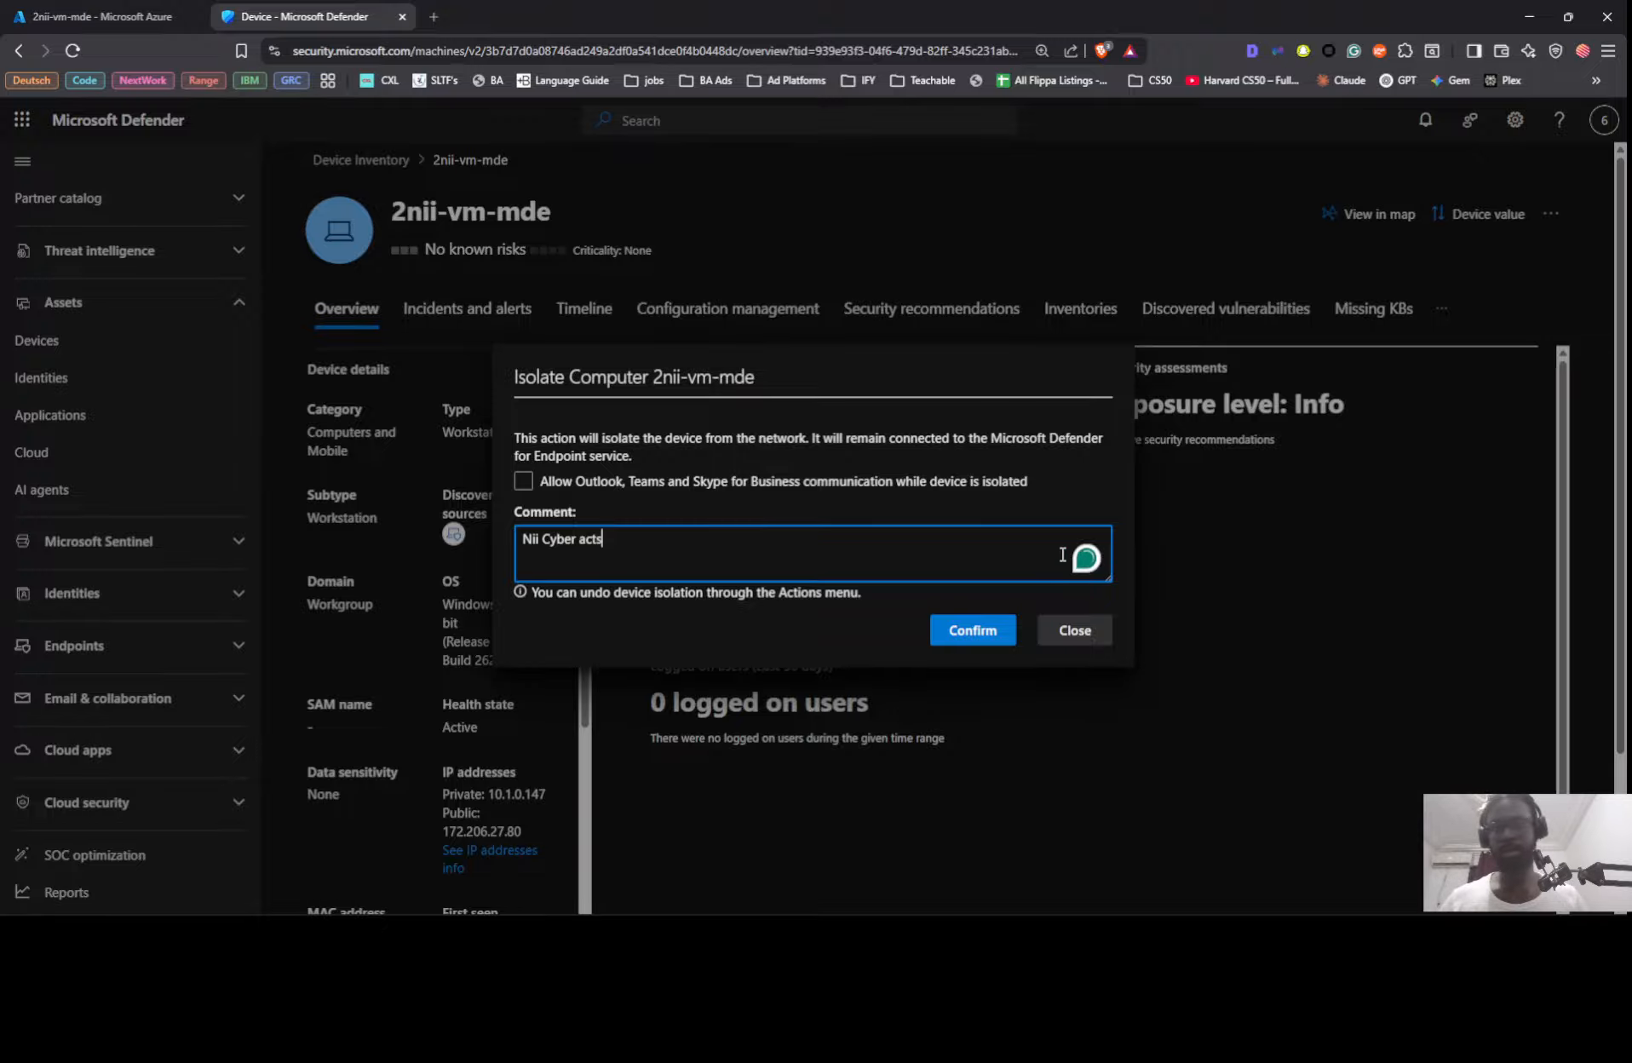
pyautogui.click(978, 628)
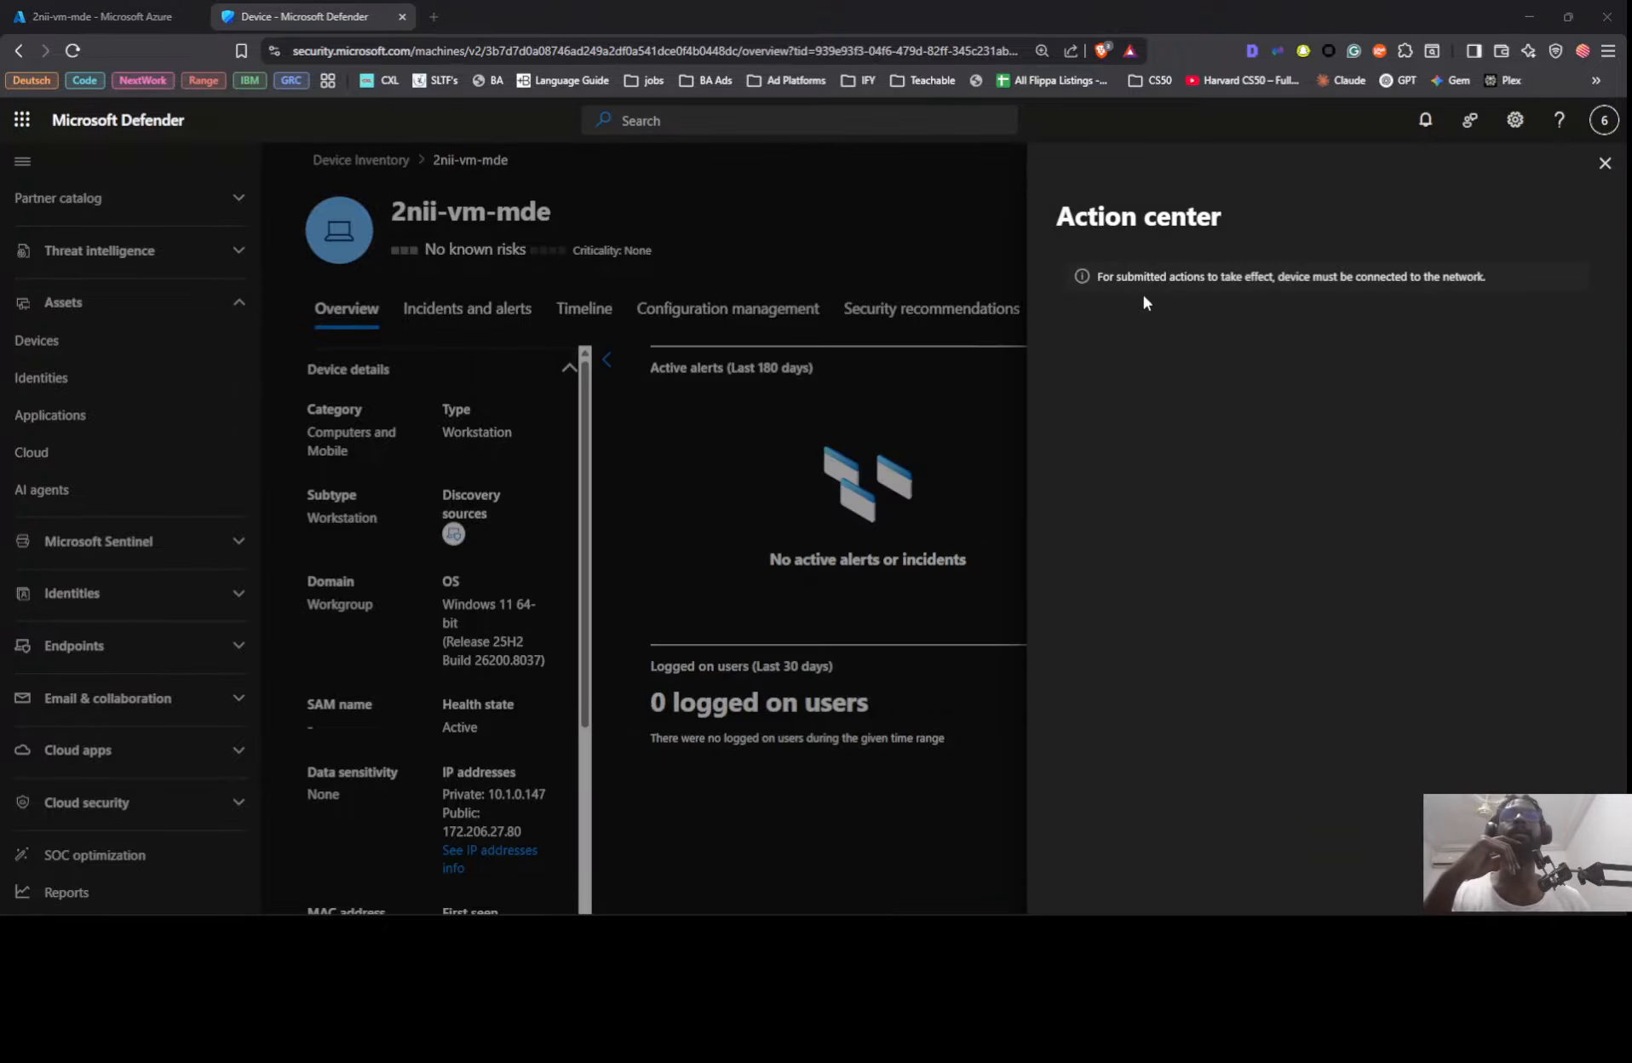
# Step: Check the running ping in Command Prompt, then close the Action center in Defender and display the device's available actions
pyautogui.hotkey('alt', 'Tab')
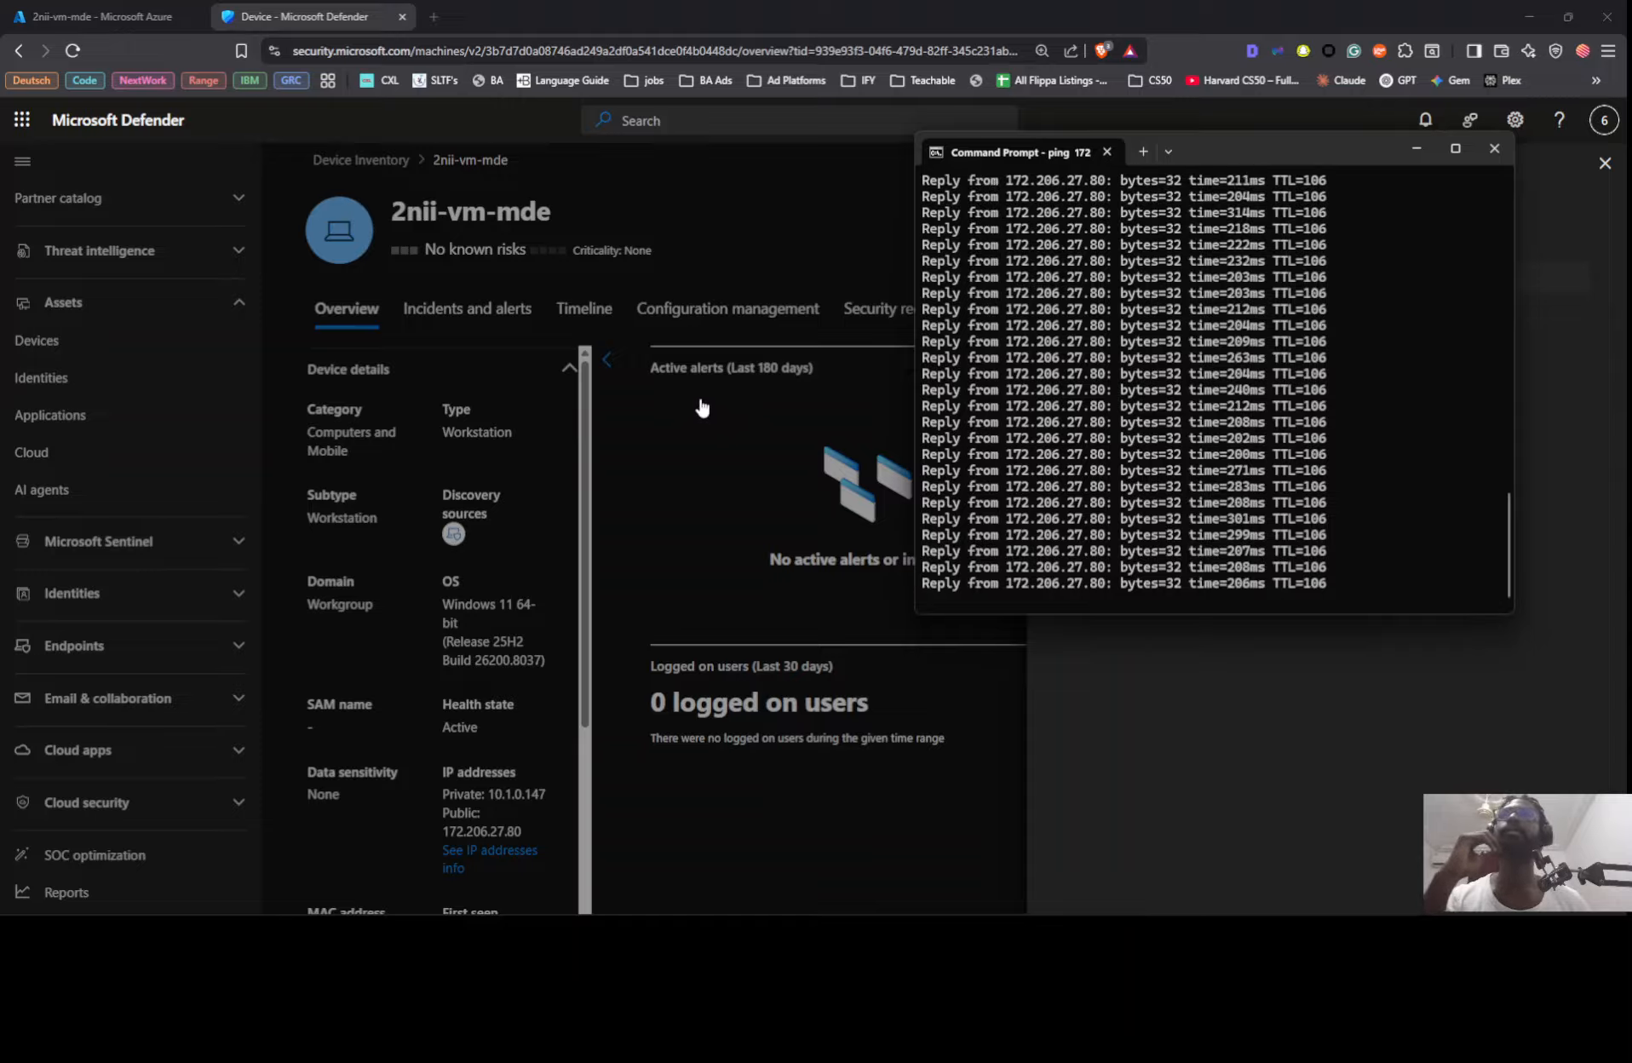
pyautogui.click(784, 465)
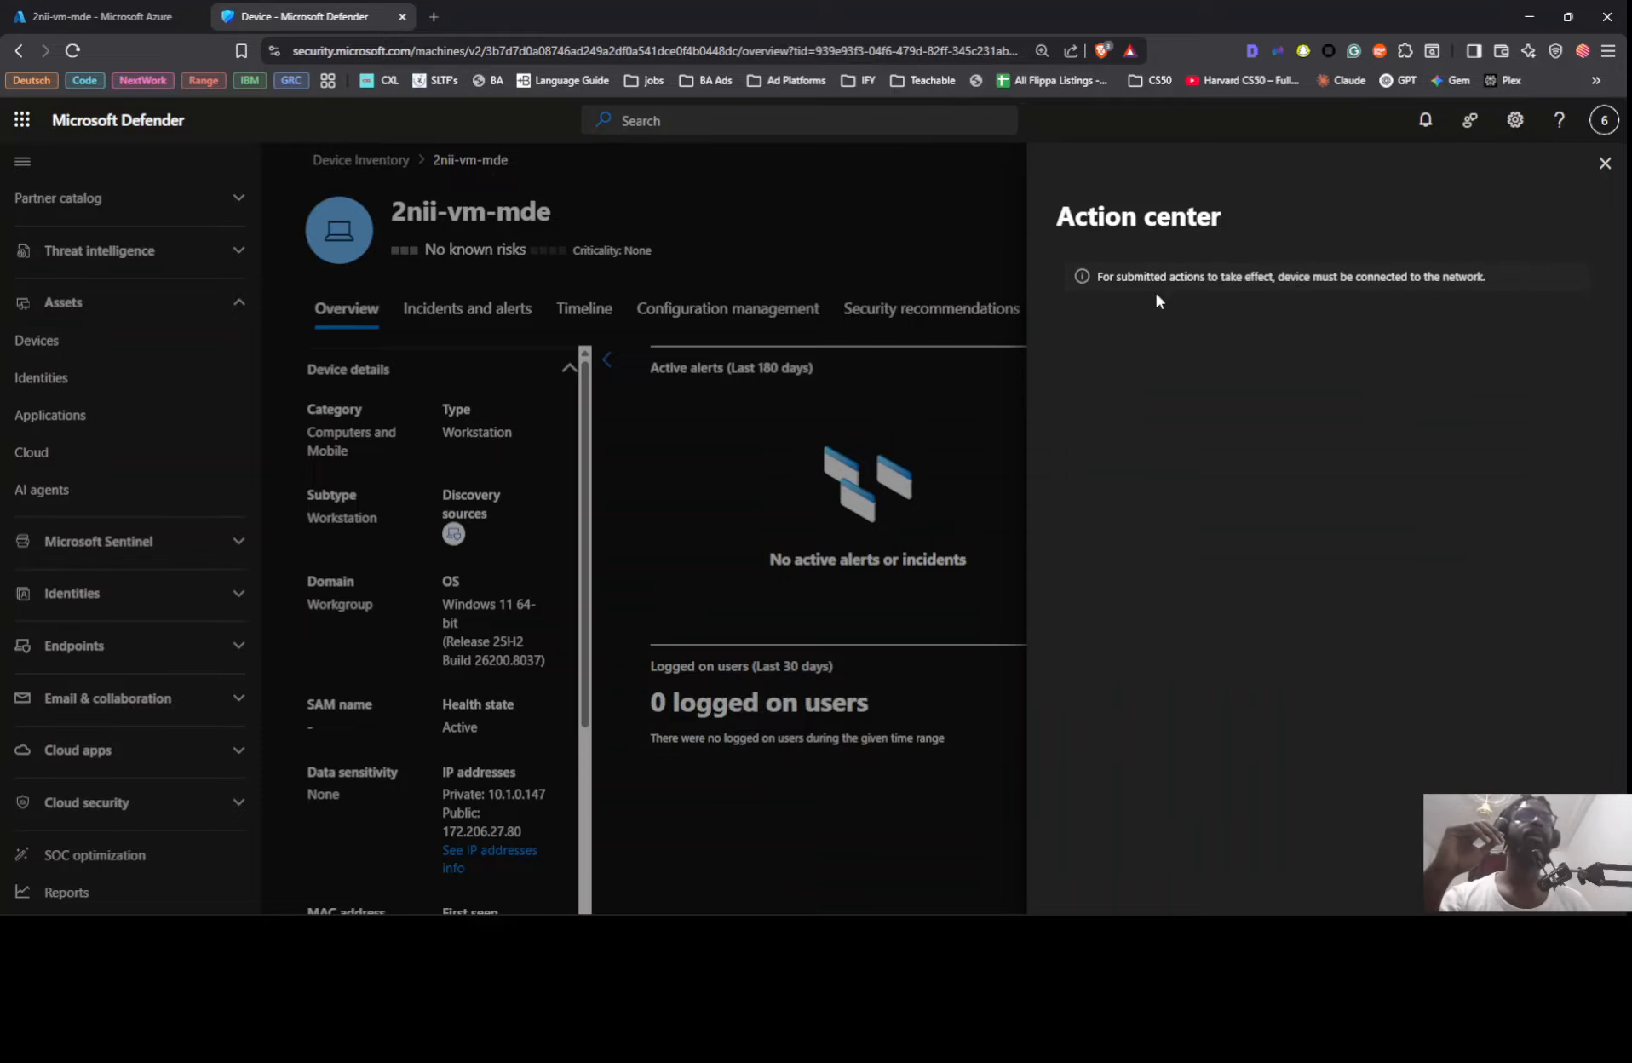
pyautogui.click(1606, 165)
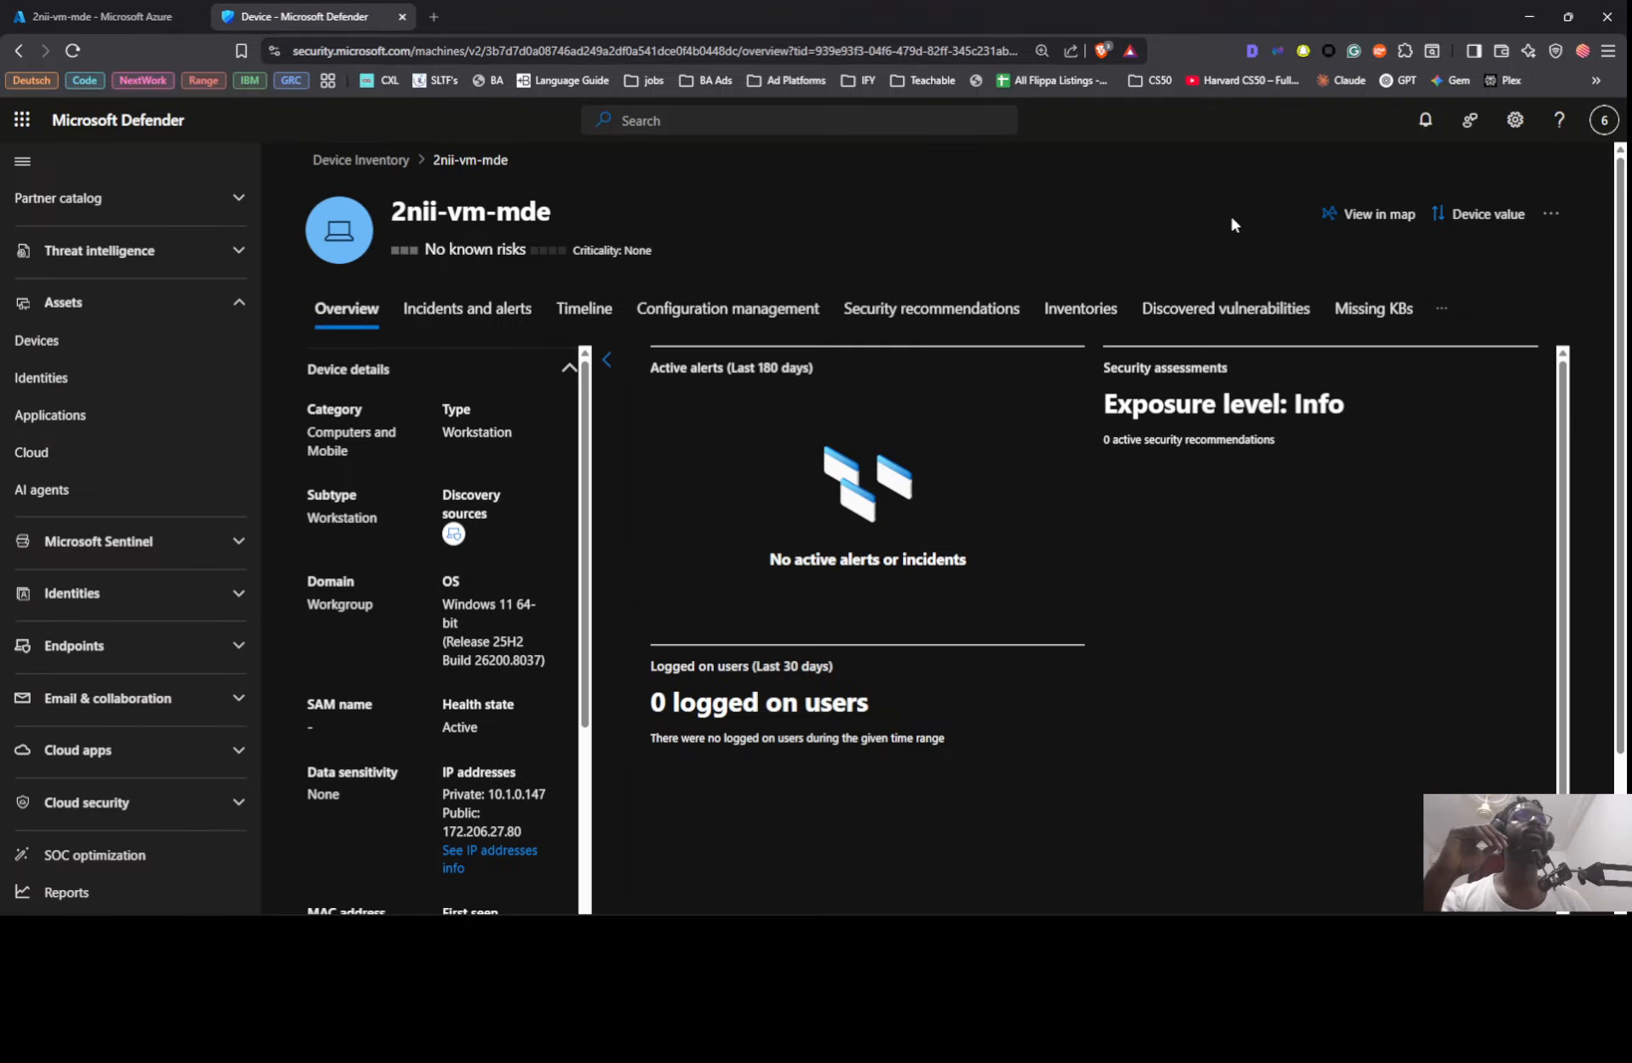
pyautogui.click(1549, 213)
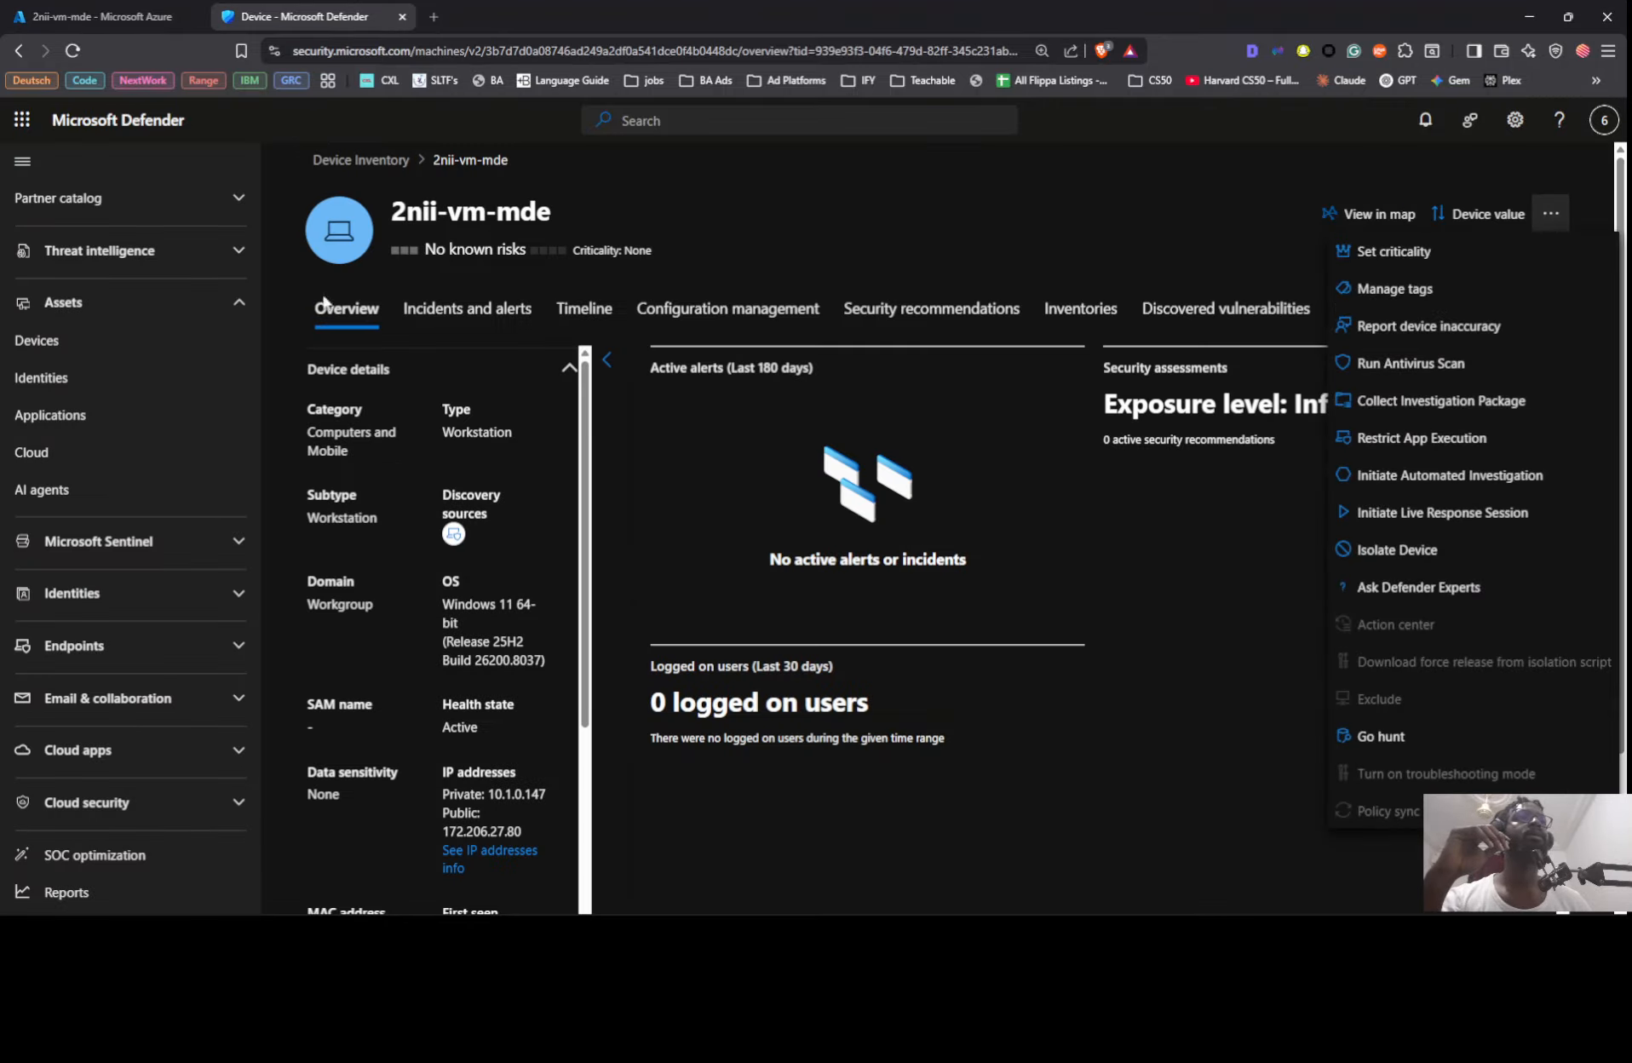
# Step: Reload the 2nii-vm-mde device page and check both its remote session and the running ping in Command Prompt
pyautogui.click(72, 51)
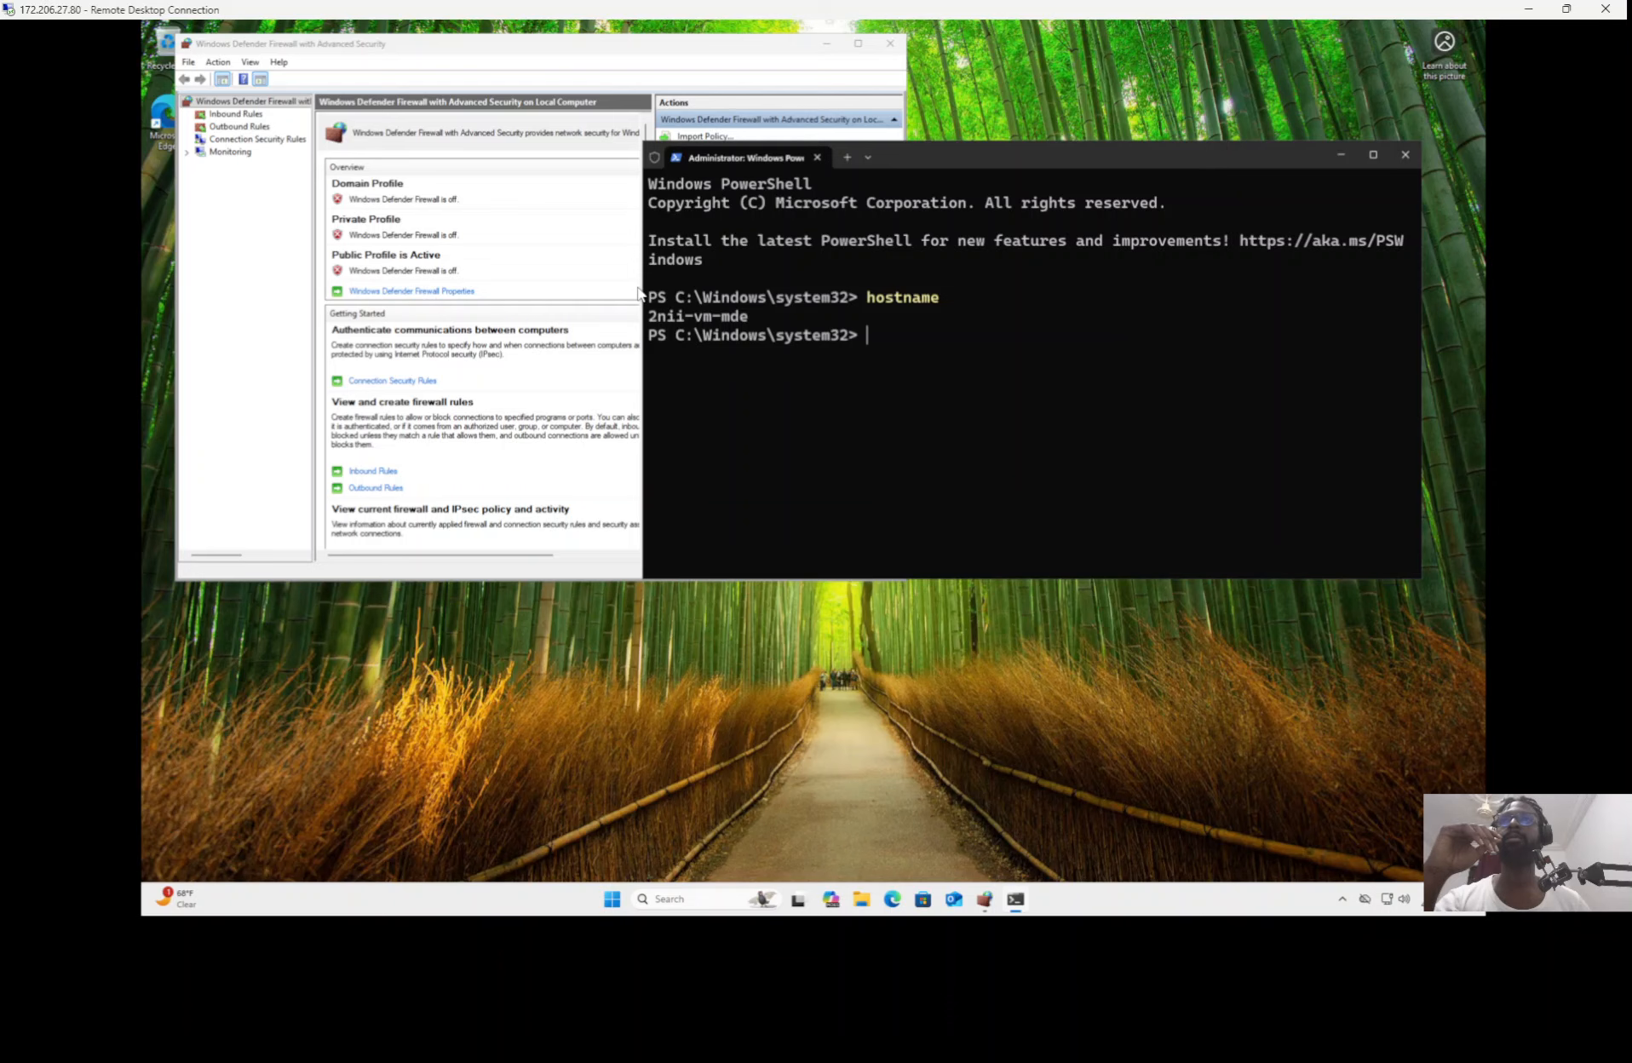
pyautogui.hotkey('alt', 'Tab')
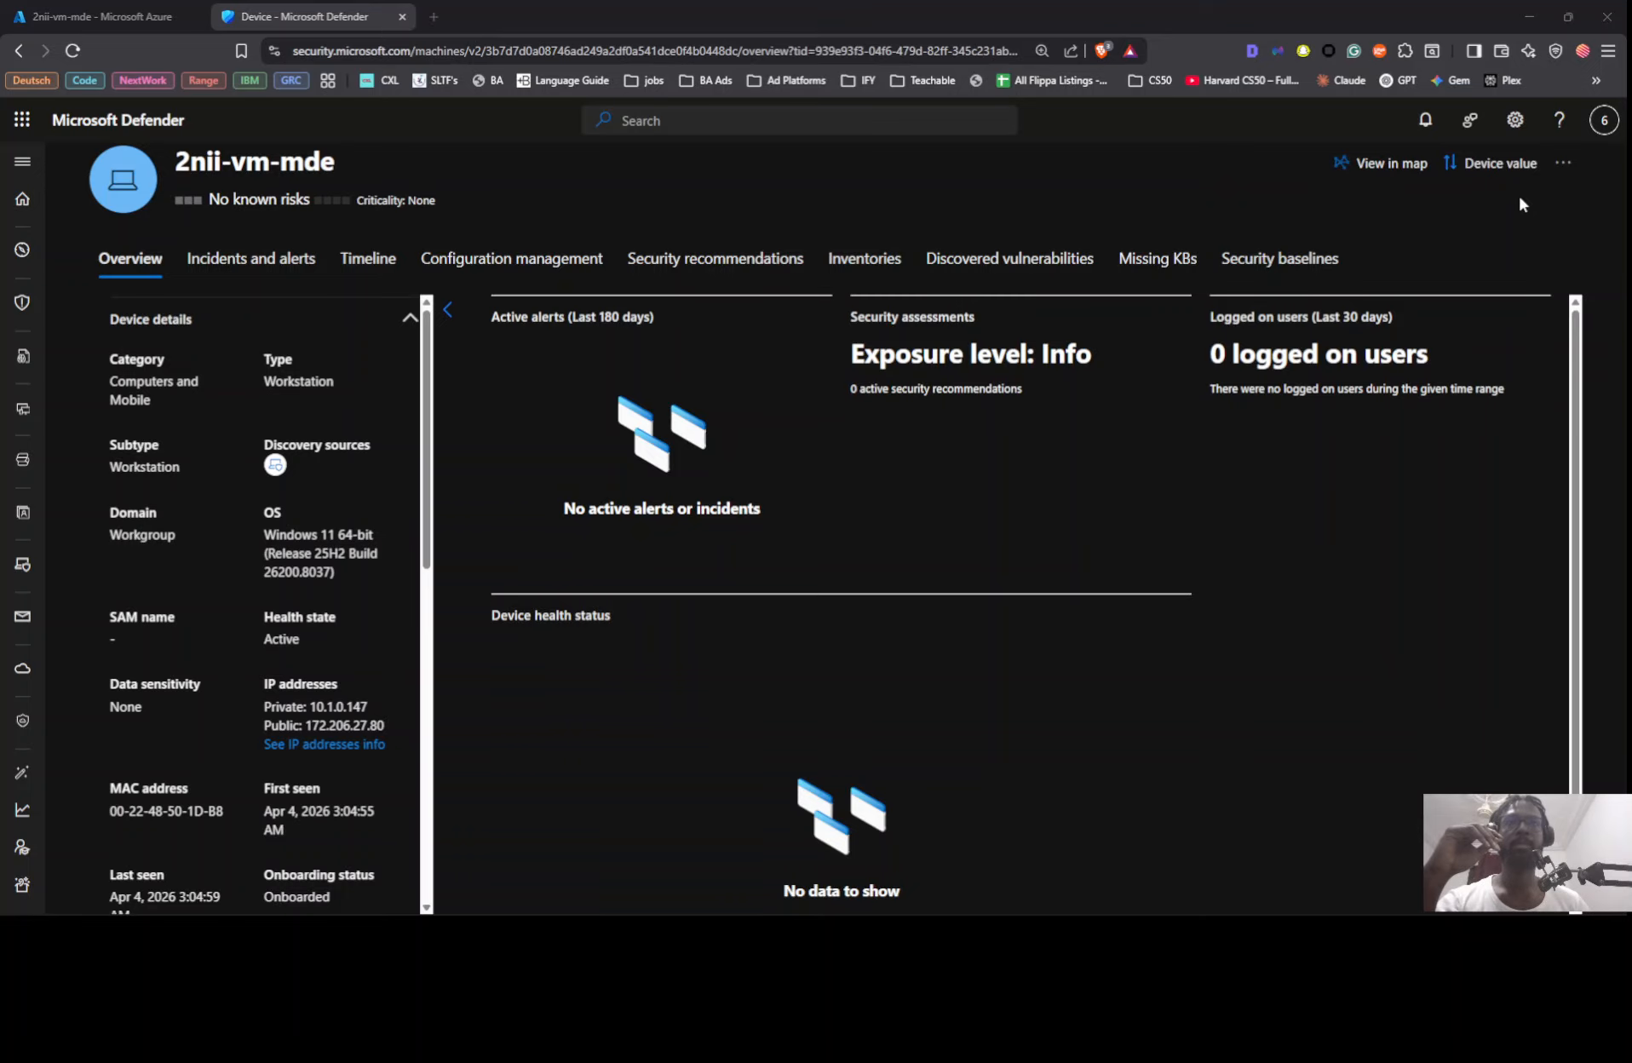
pyautogui.hotkey('alt', 'Tab')
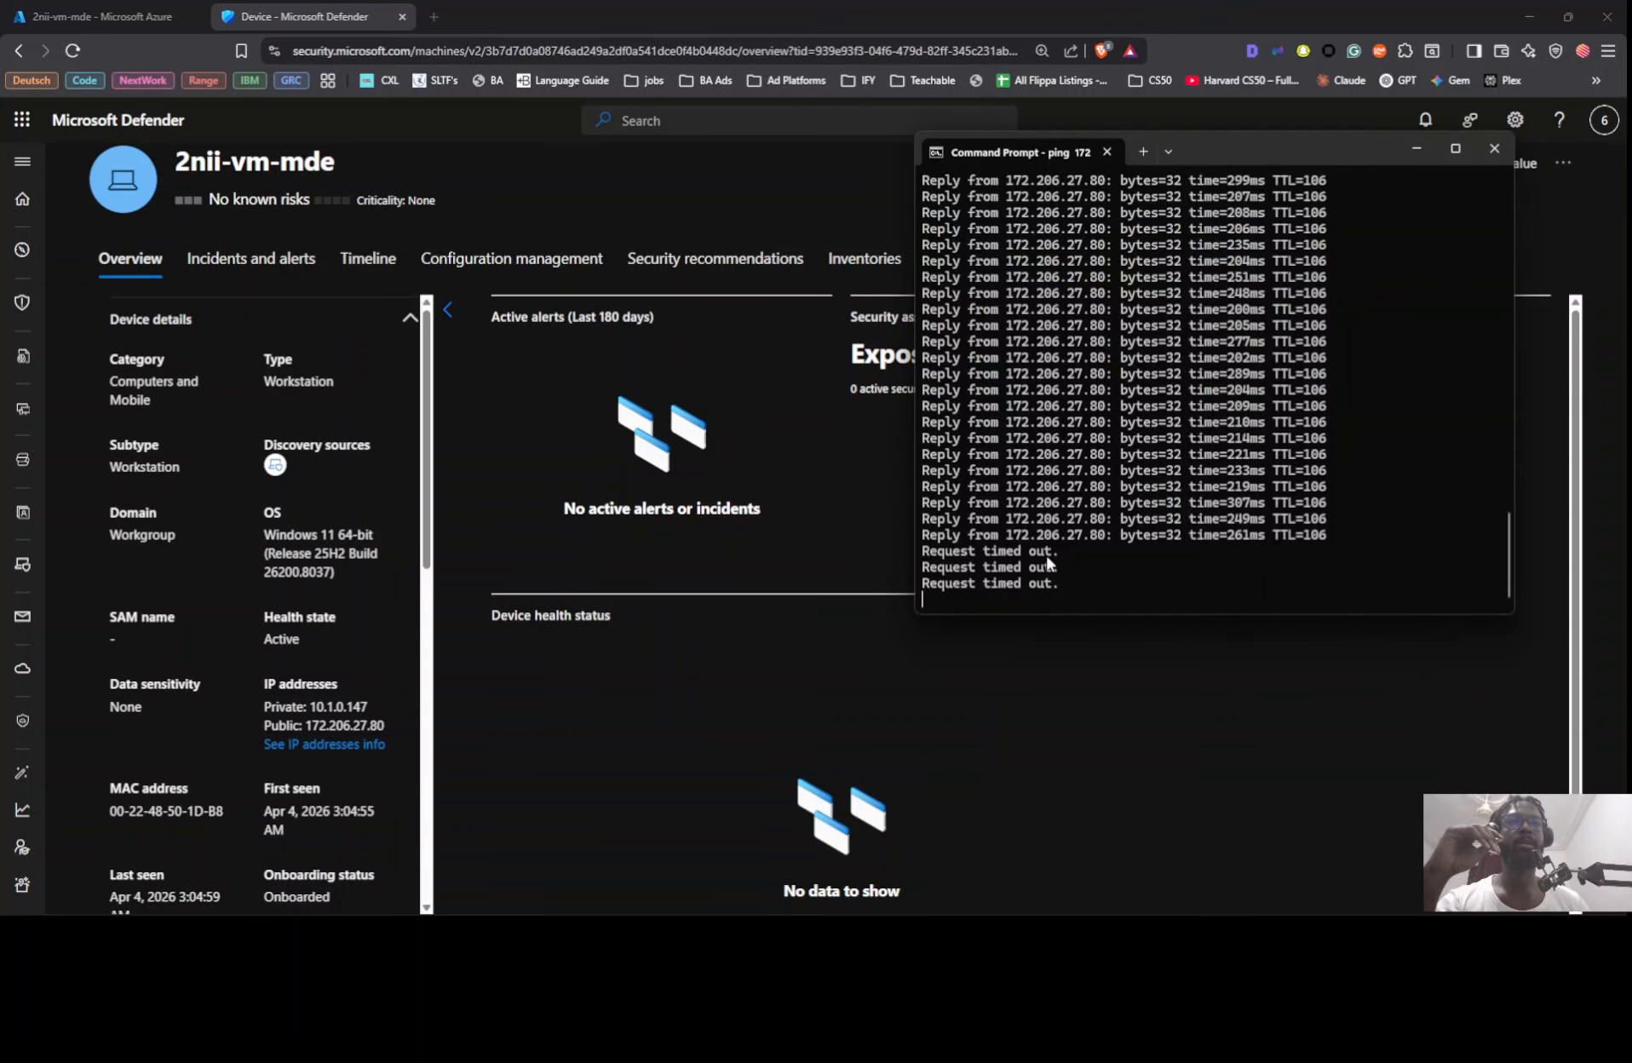
# Step: Display the device's available actions in Defender beside the running ping, moving the Command Prompt window clear of them
pyautogui.click(1559, 200)
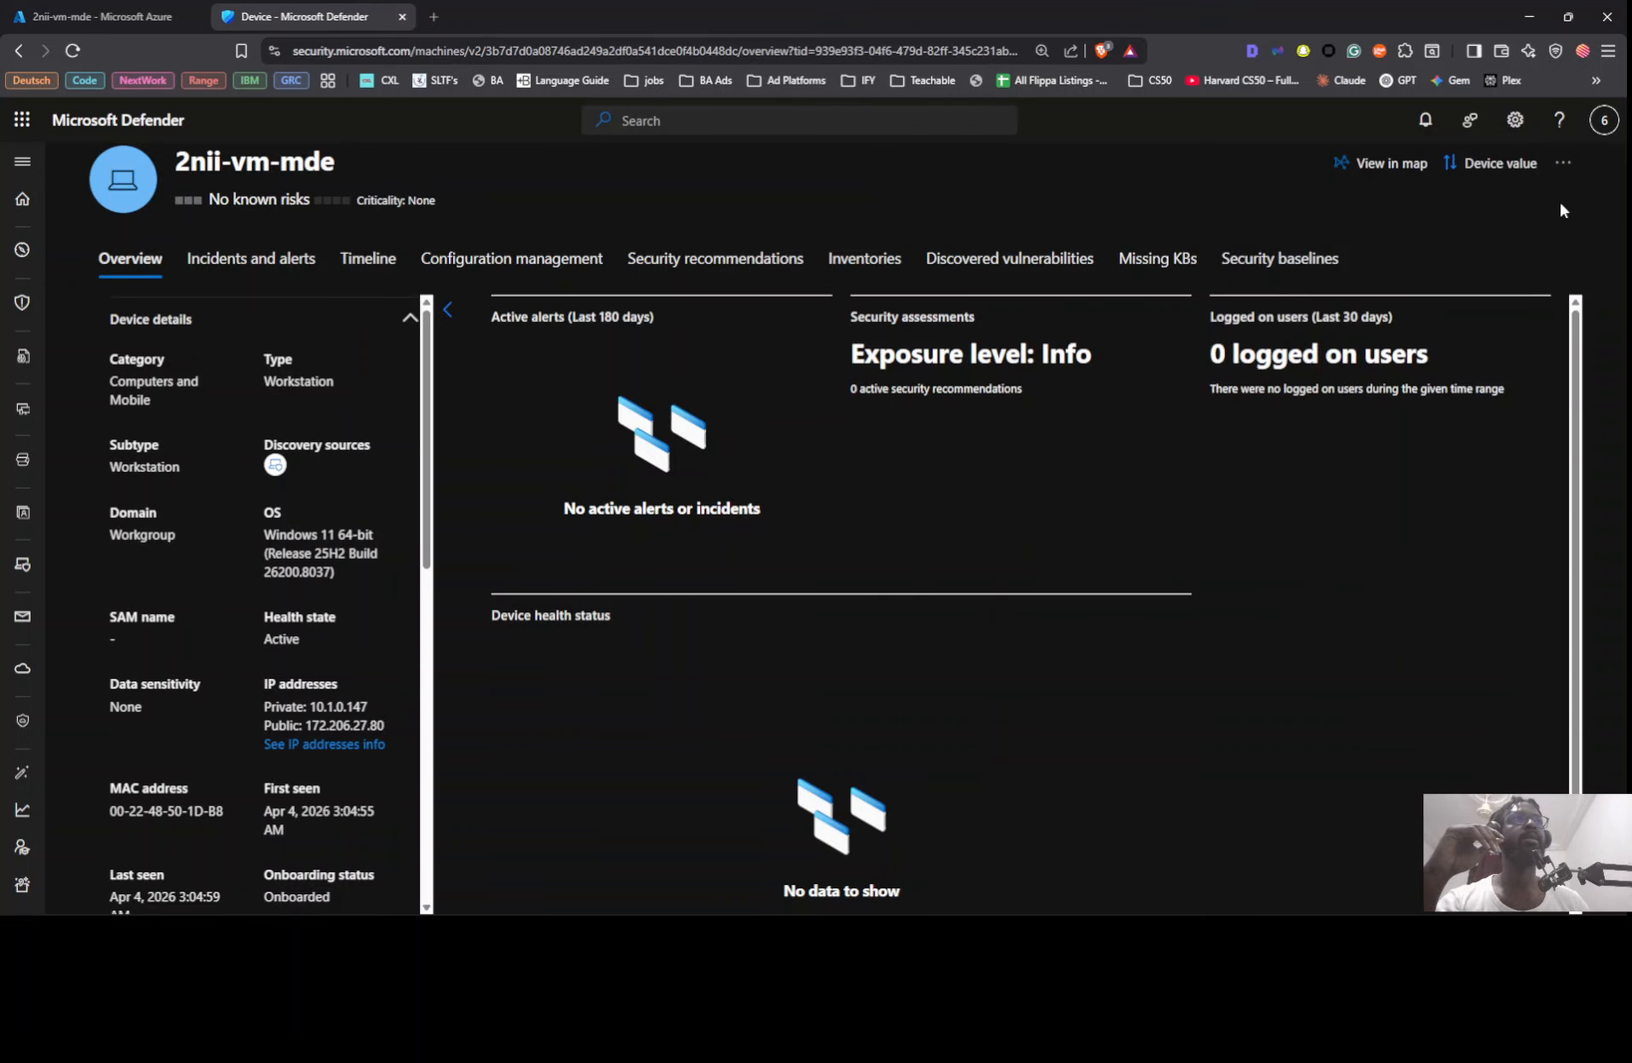
pyautogui.click(1562, 163)
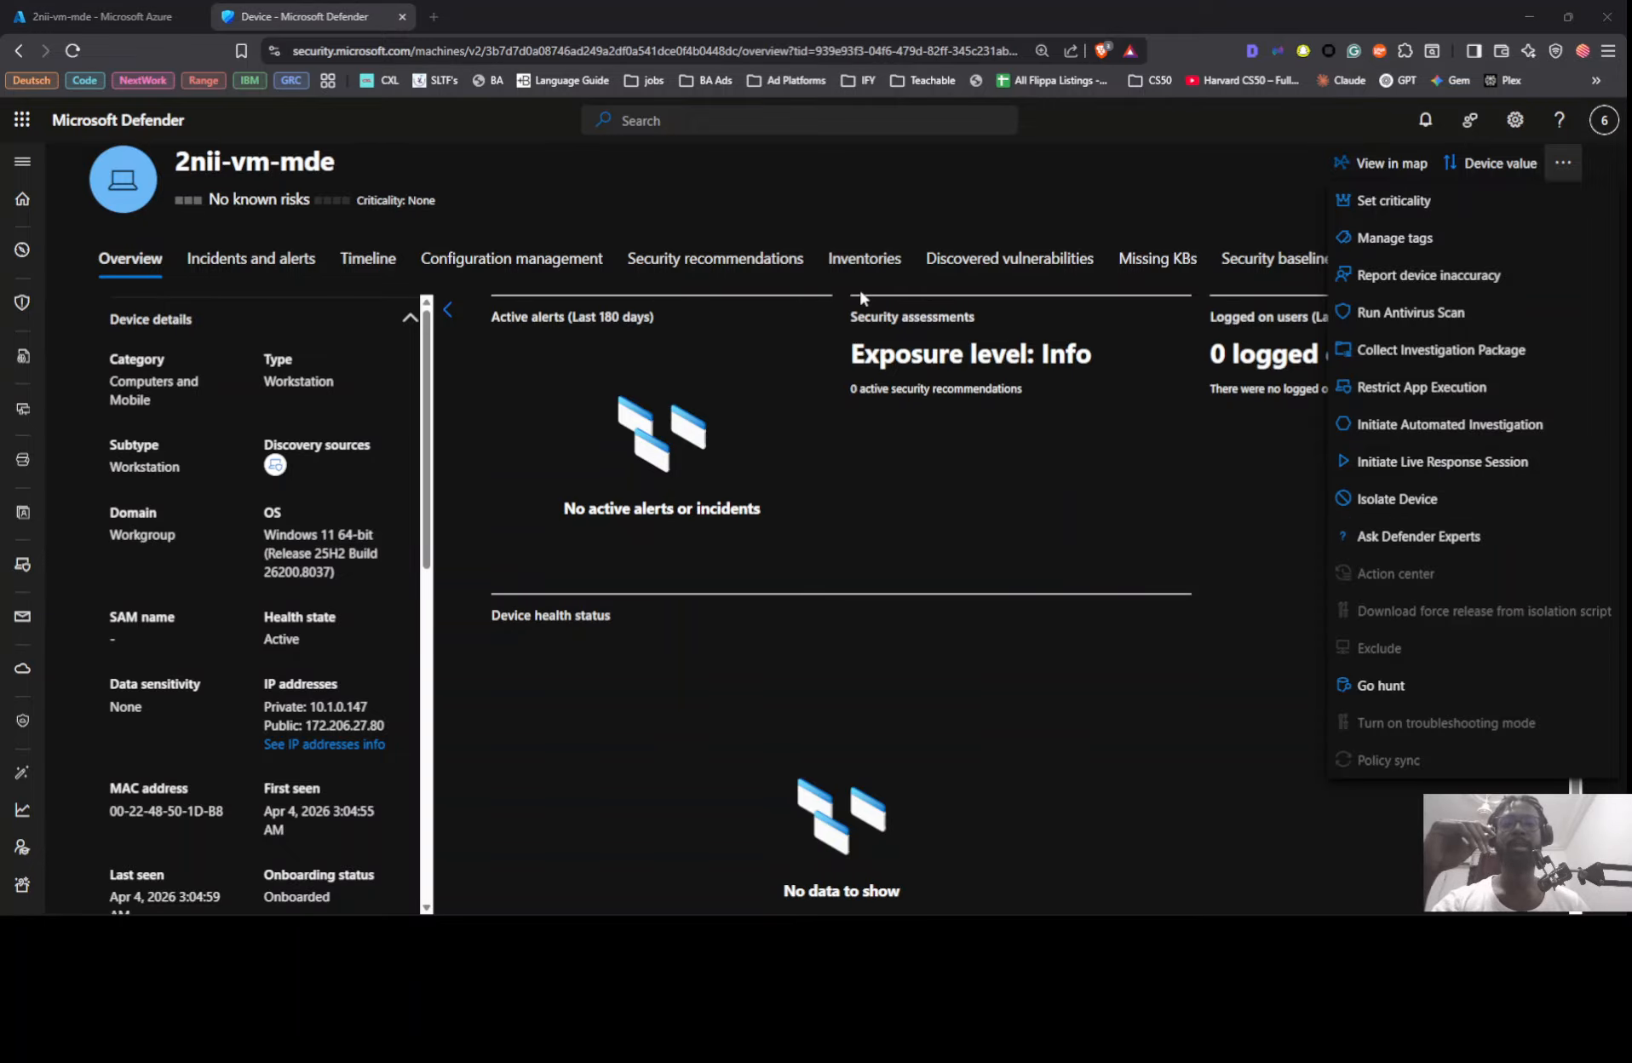
pyautogui.hotkey('alt', 'Tab')
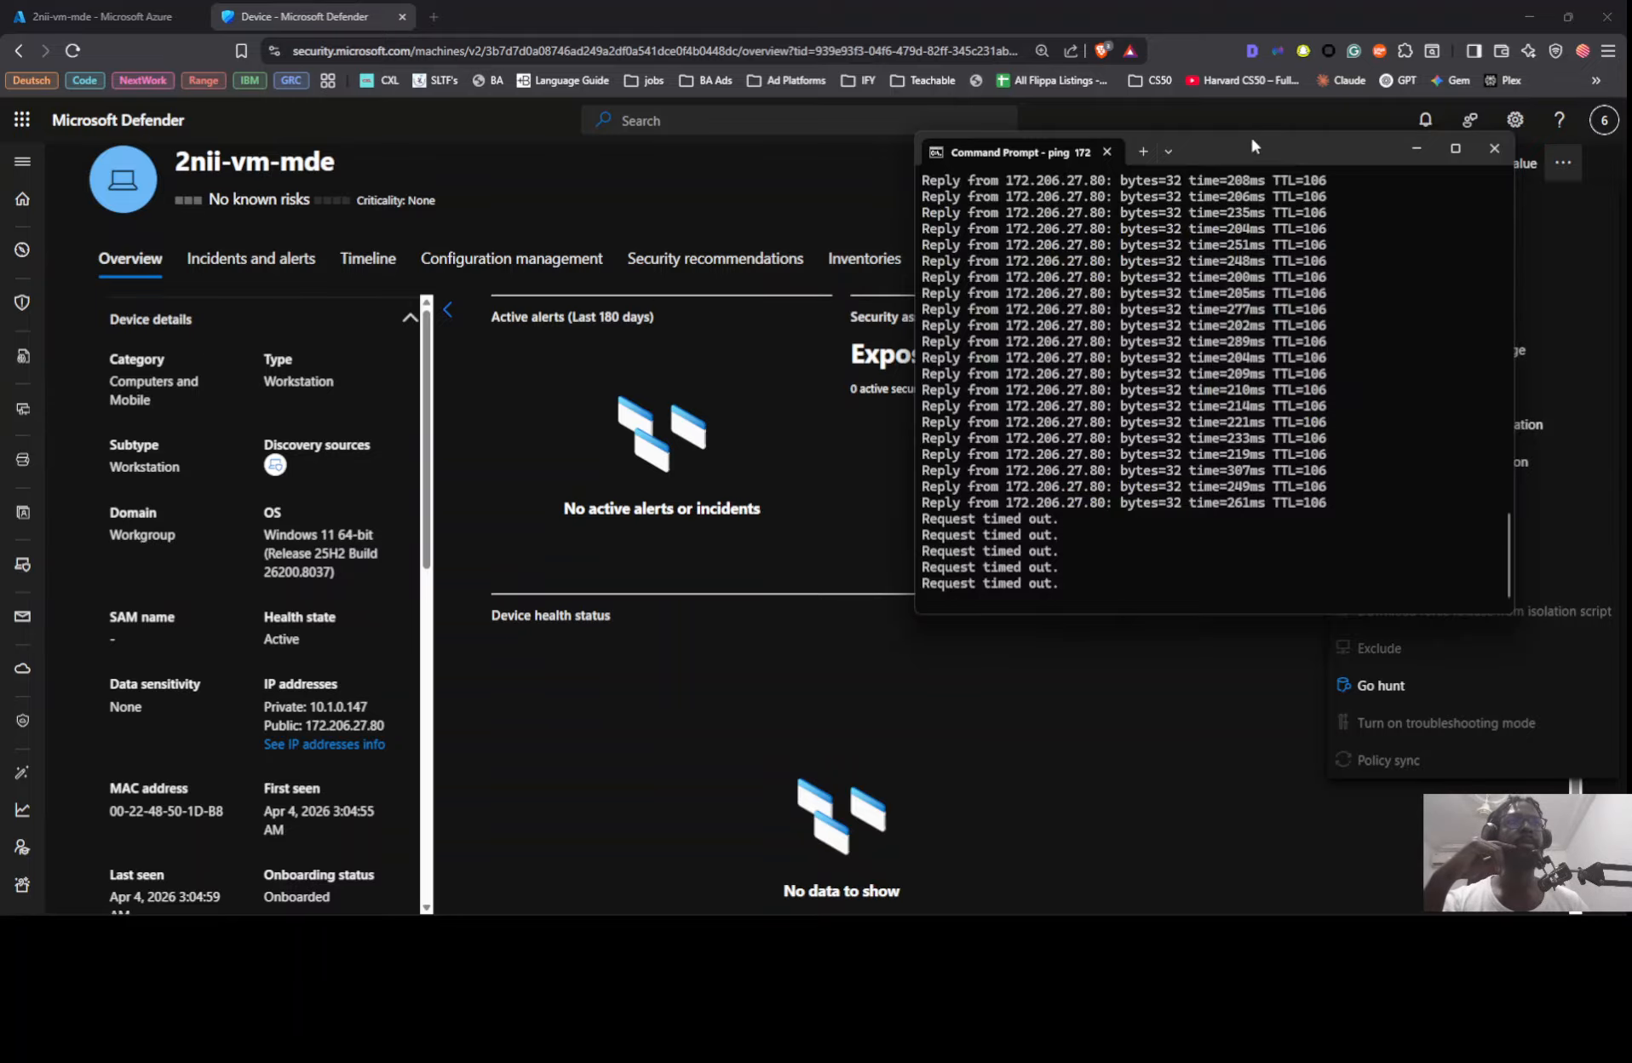
pyautogui.moveTo(1251, 147); pyautogui.dragTo(834, 114)
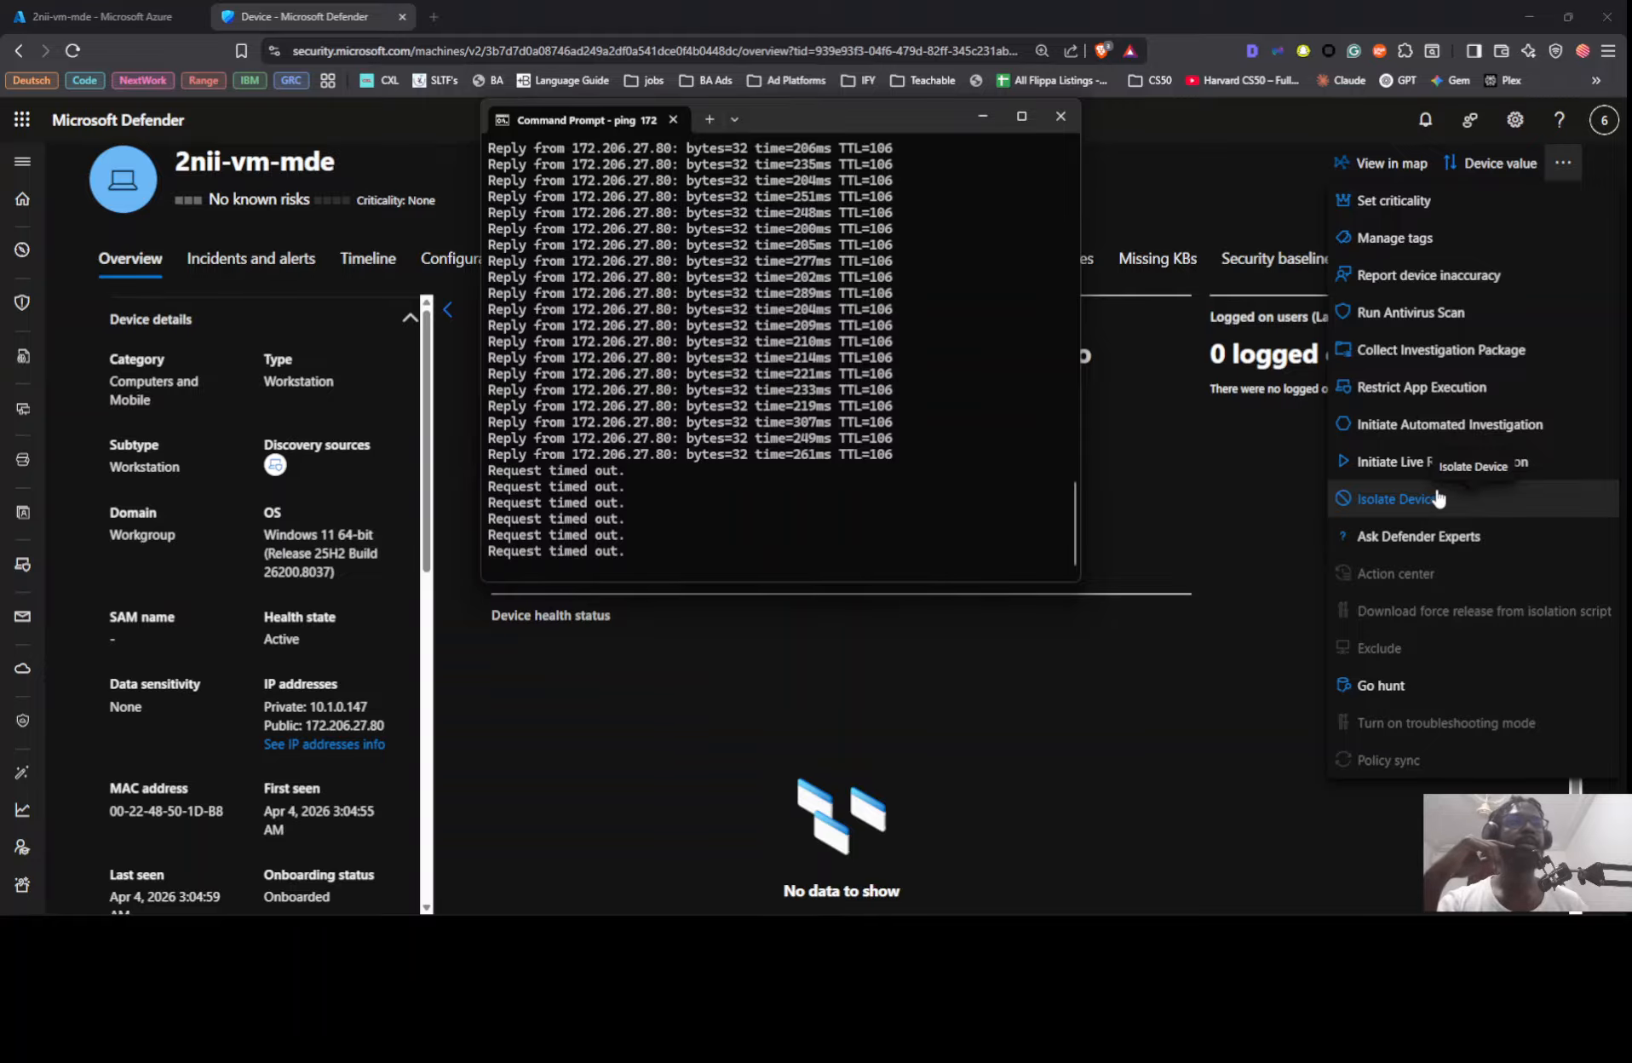
pyautogui.click(1421, 499)
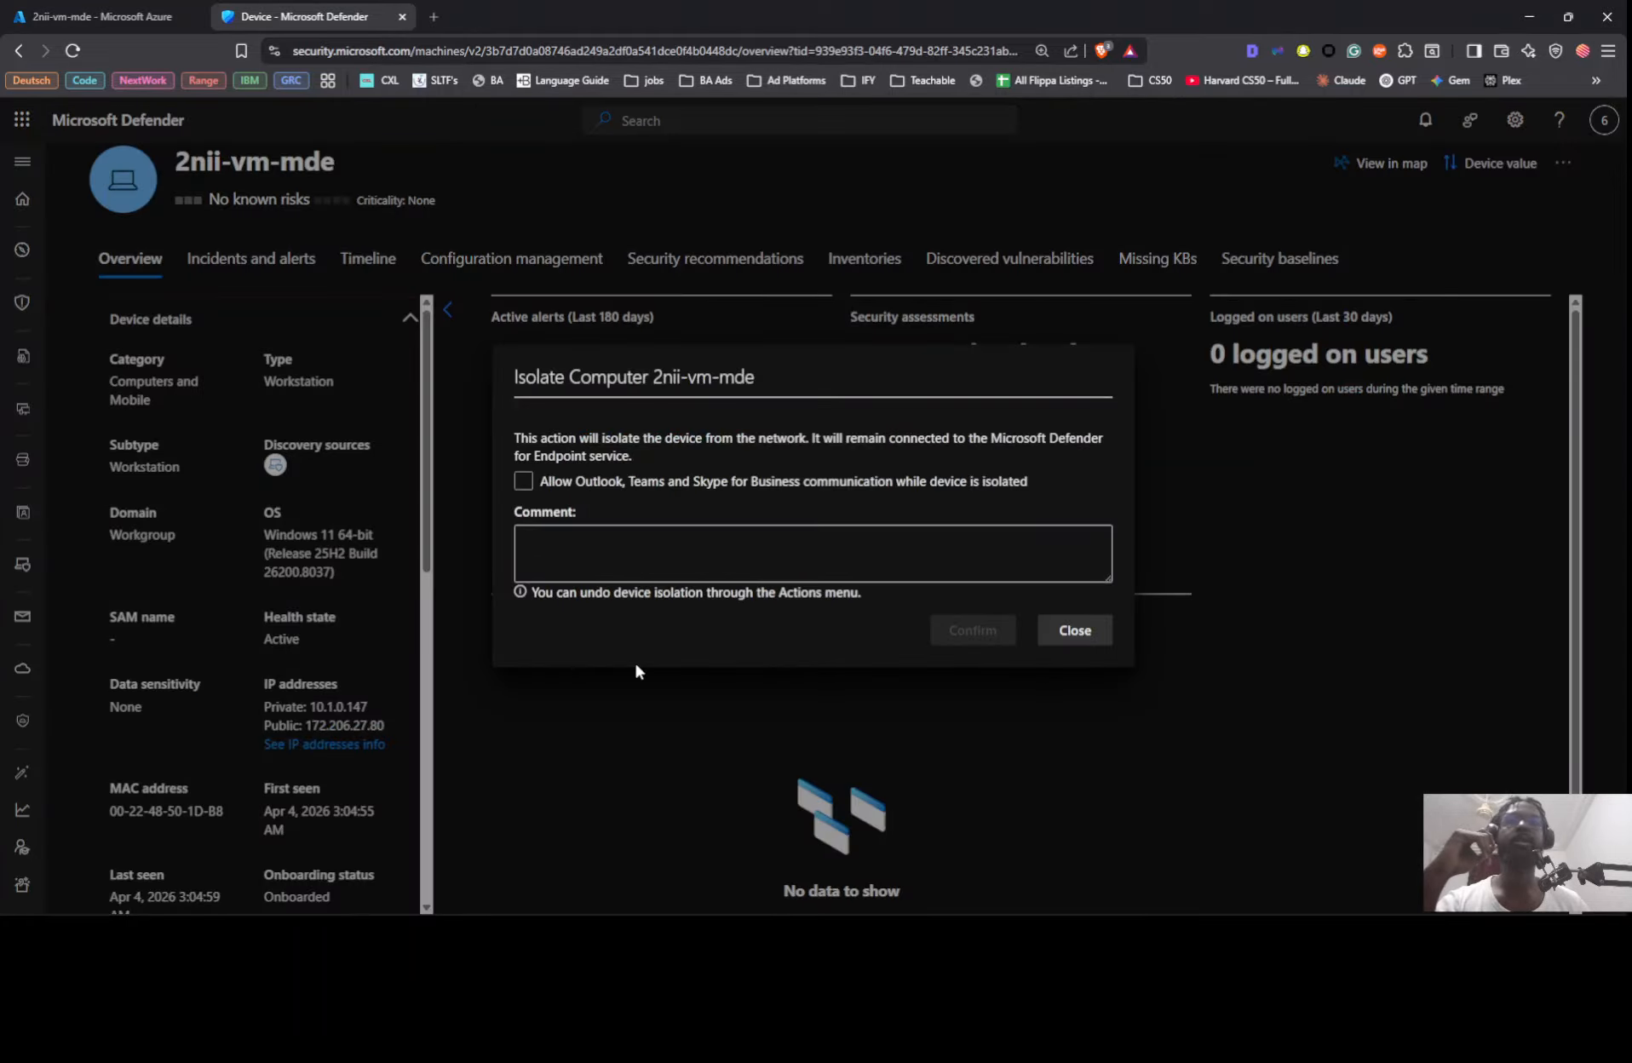
pyautogui.click(1073, 631)
pyautogui.click(1562, 163)
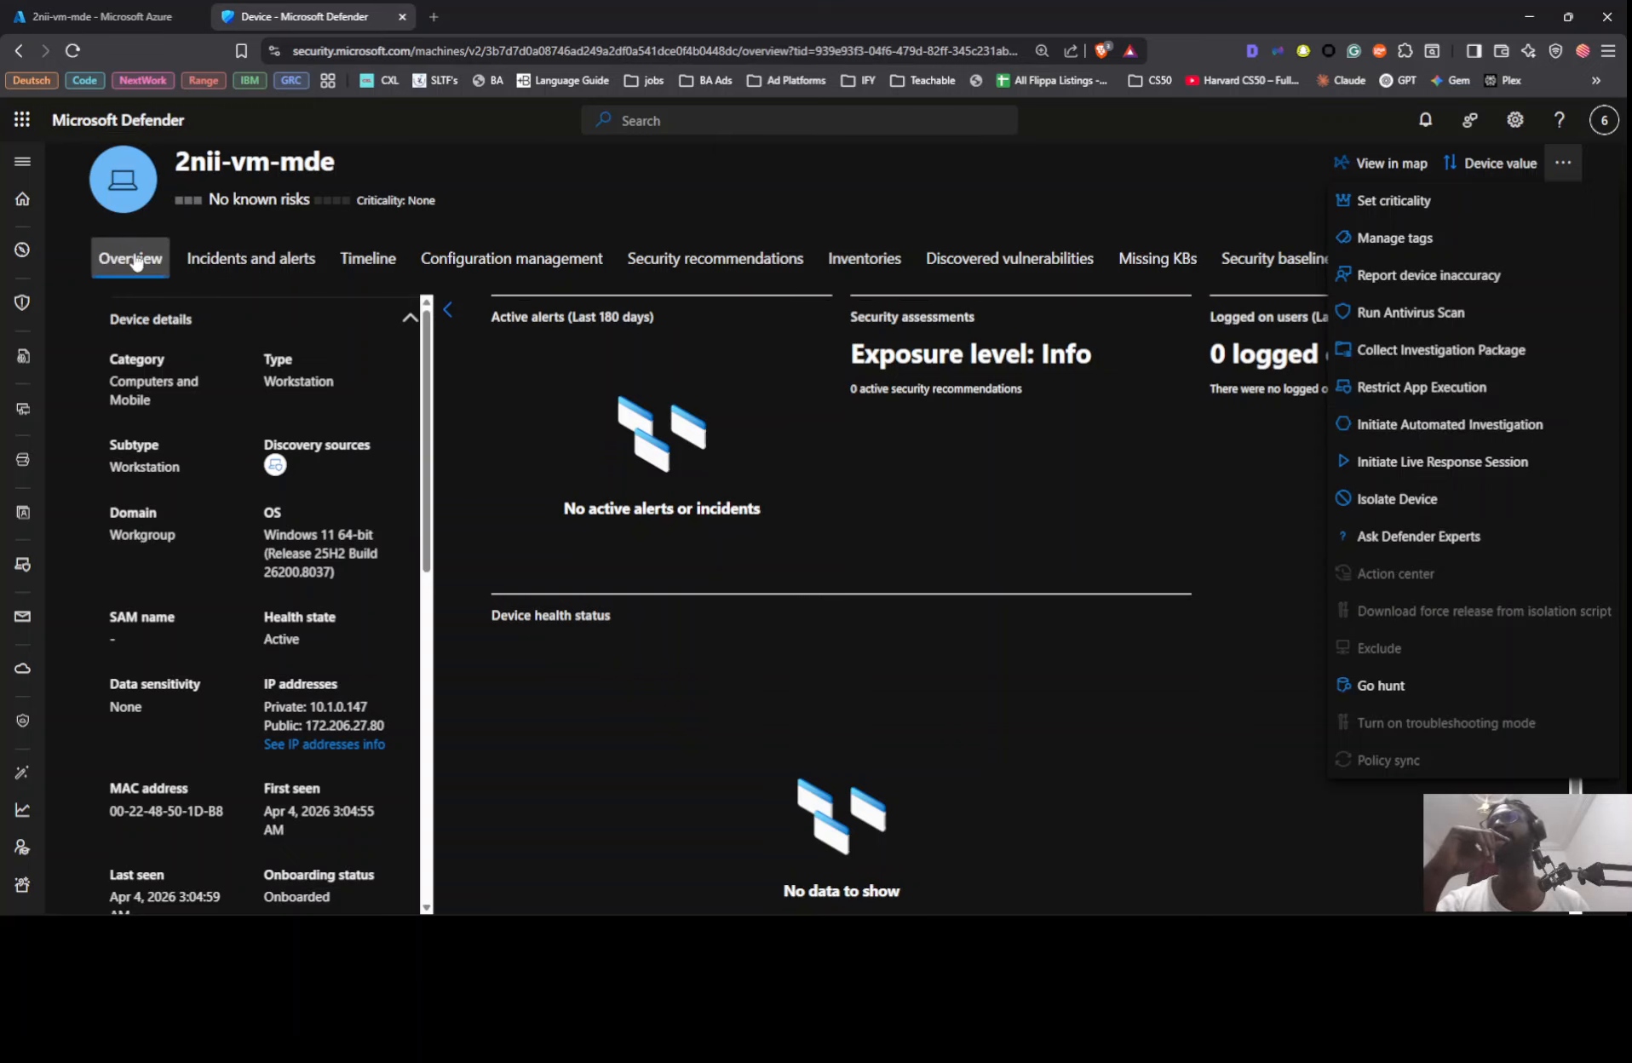
pyautogui.press('Escape')
# Step: Expand the Defender navigation and open the Devices inventory under Assets
pyautogui.click(23, 161)
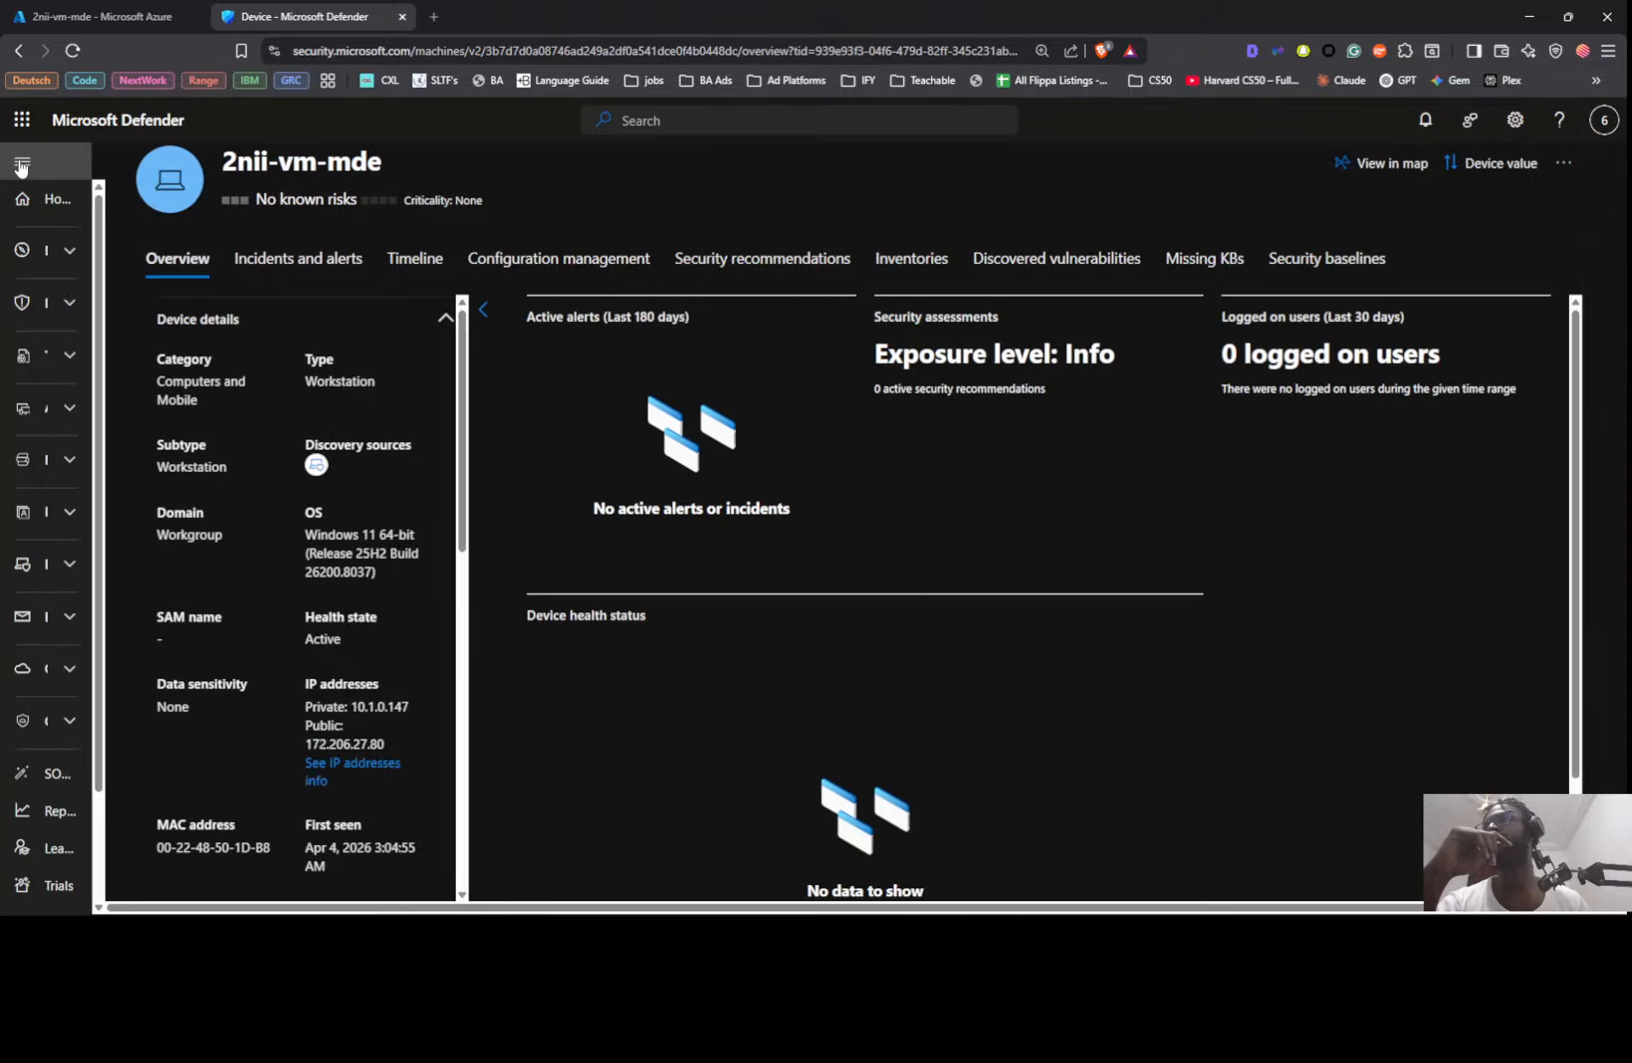
pyautogui.click(80, 411)
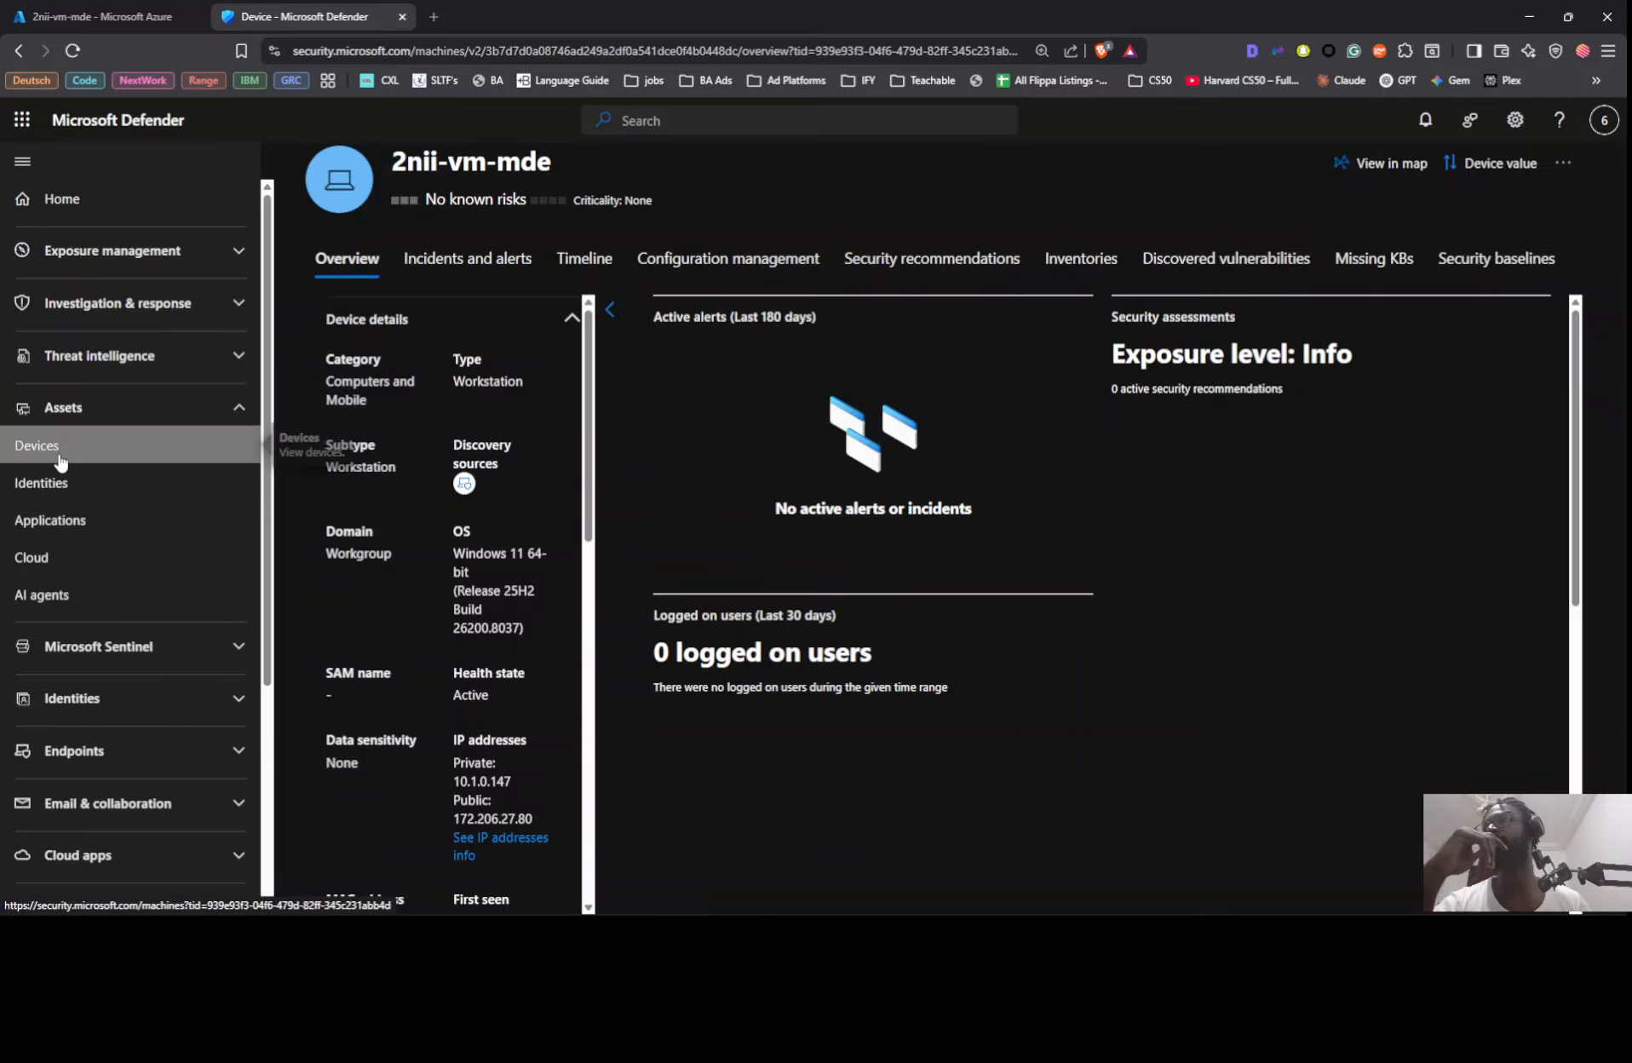
pyautogui.click(65, 451)
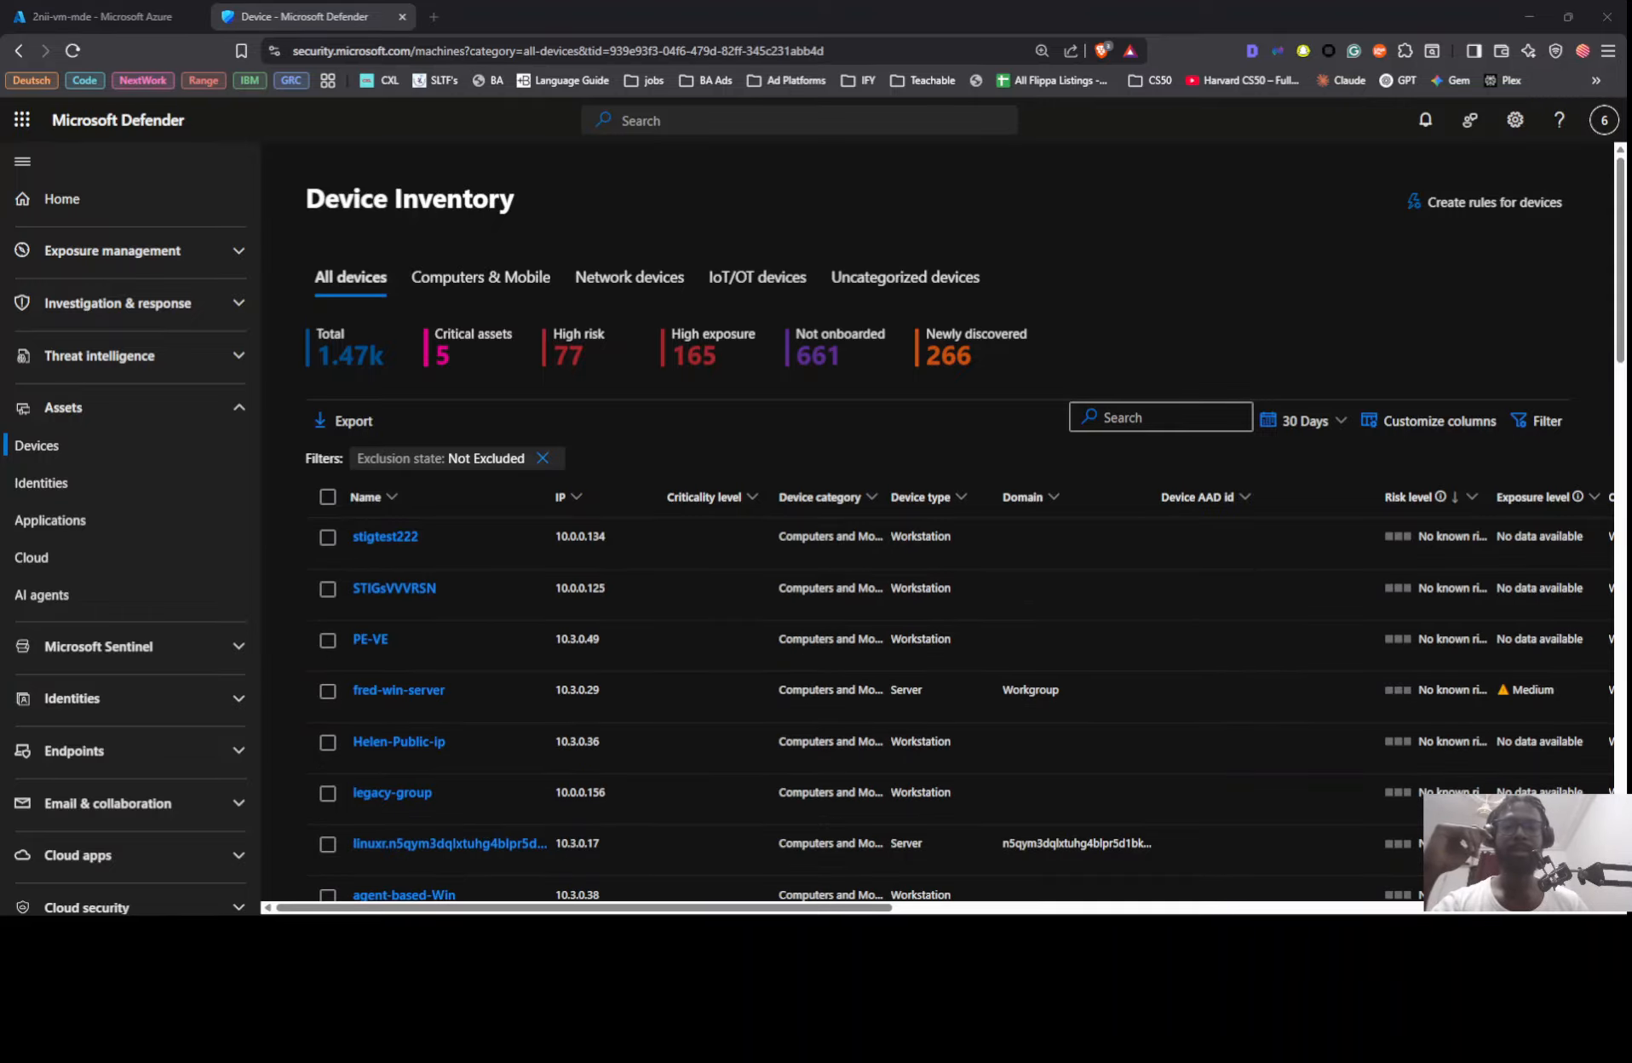
# Step: Cancel the Remote Desktop session's reconnection attempt and start a new connection to 172.206.27.80
pyautogui.hotkey('alt', 'Tab')
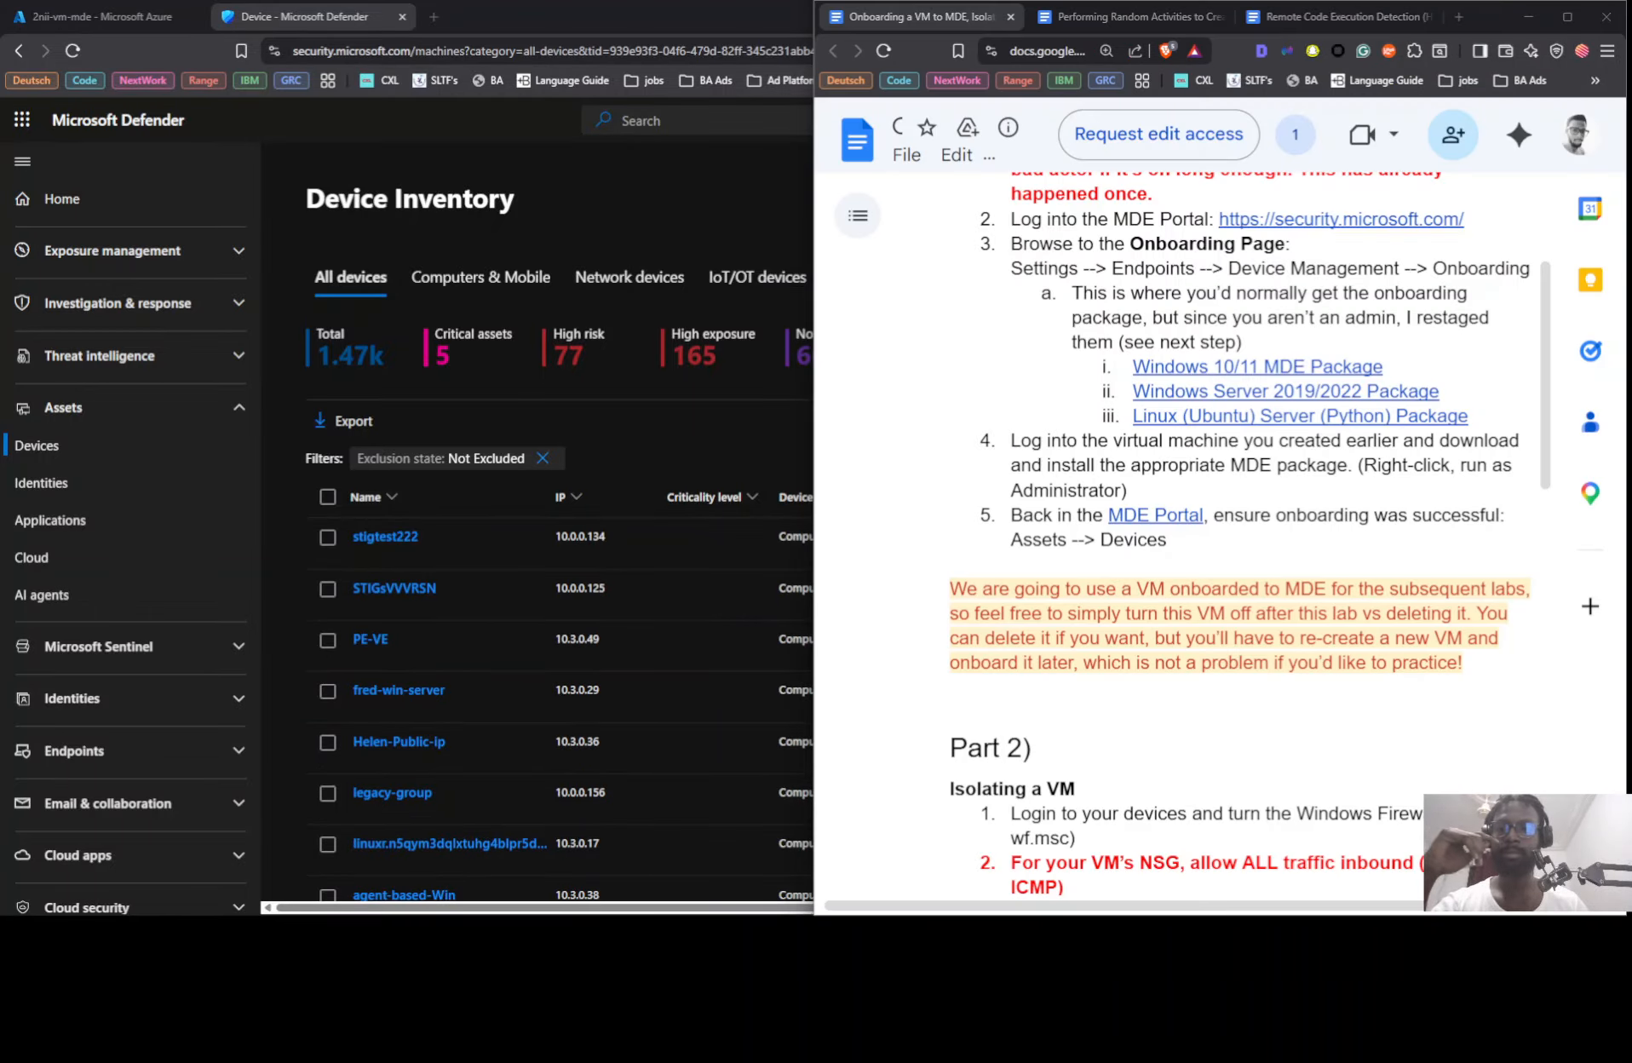
pyautogui.hotkey('alt', 'Tab')
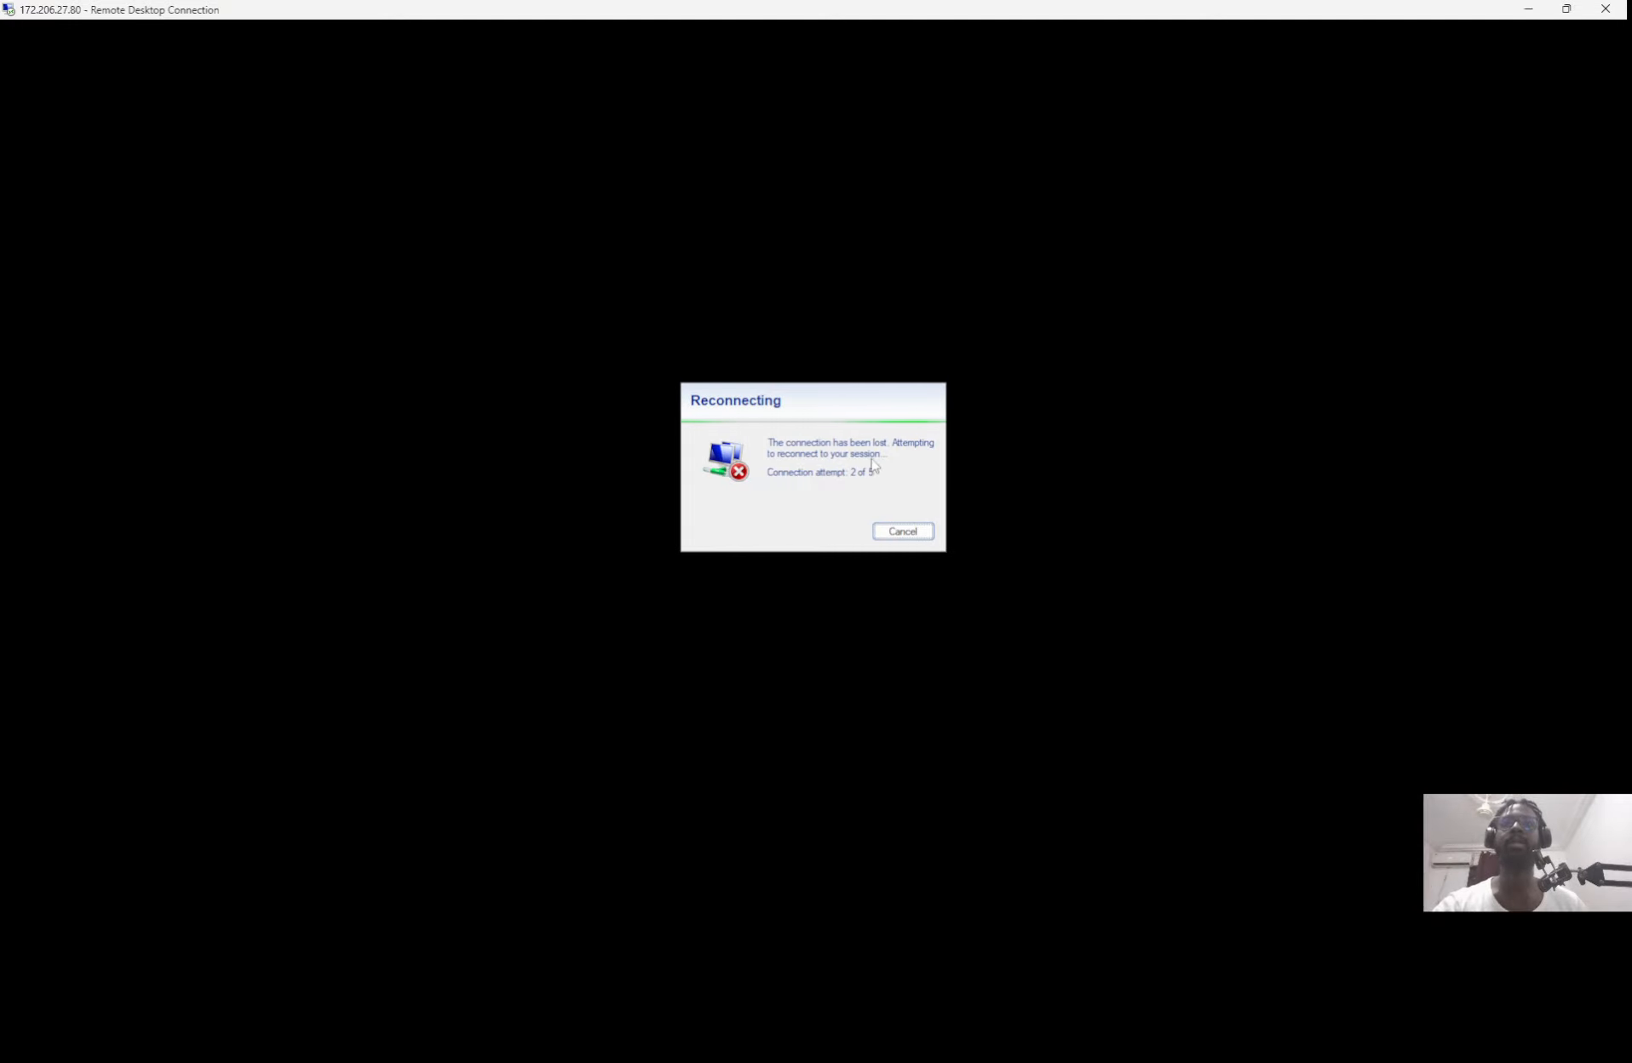
pyautogui.click(903, 530)
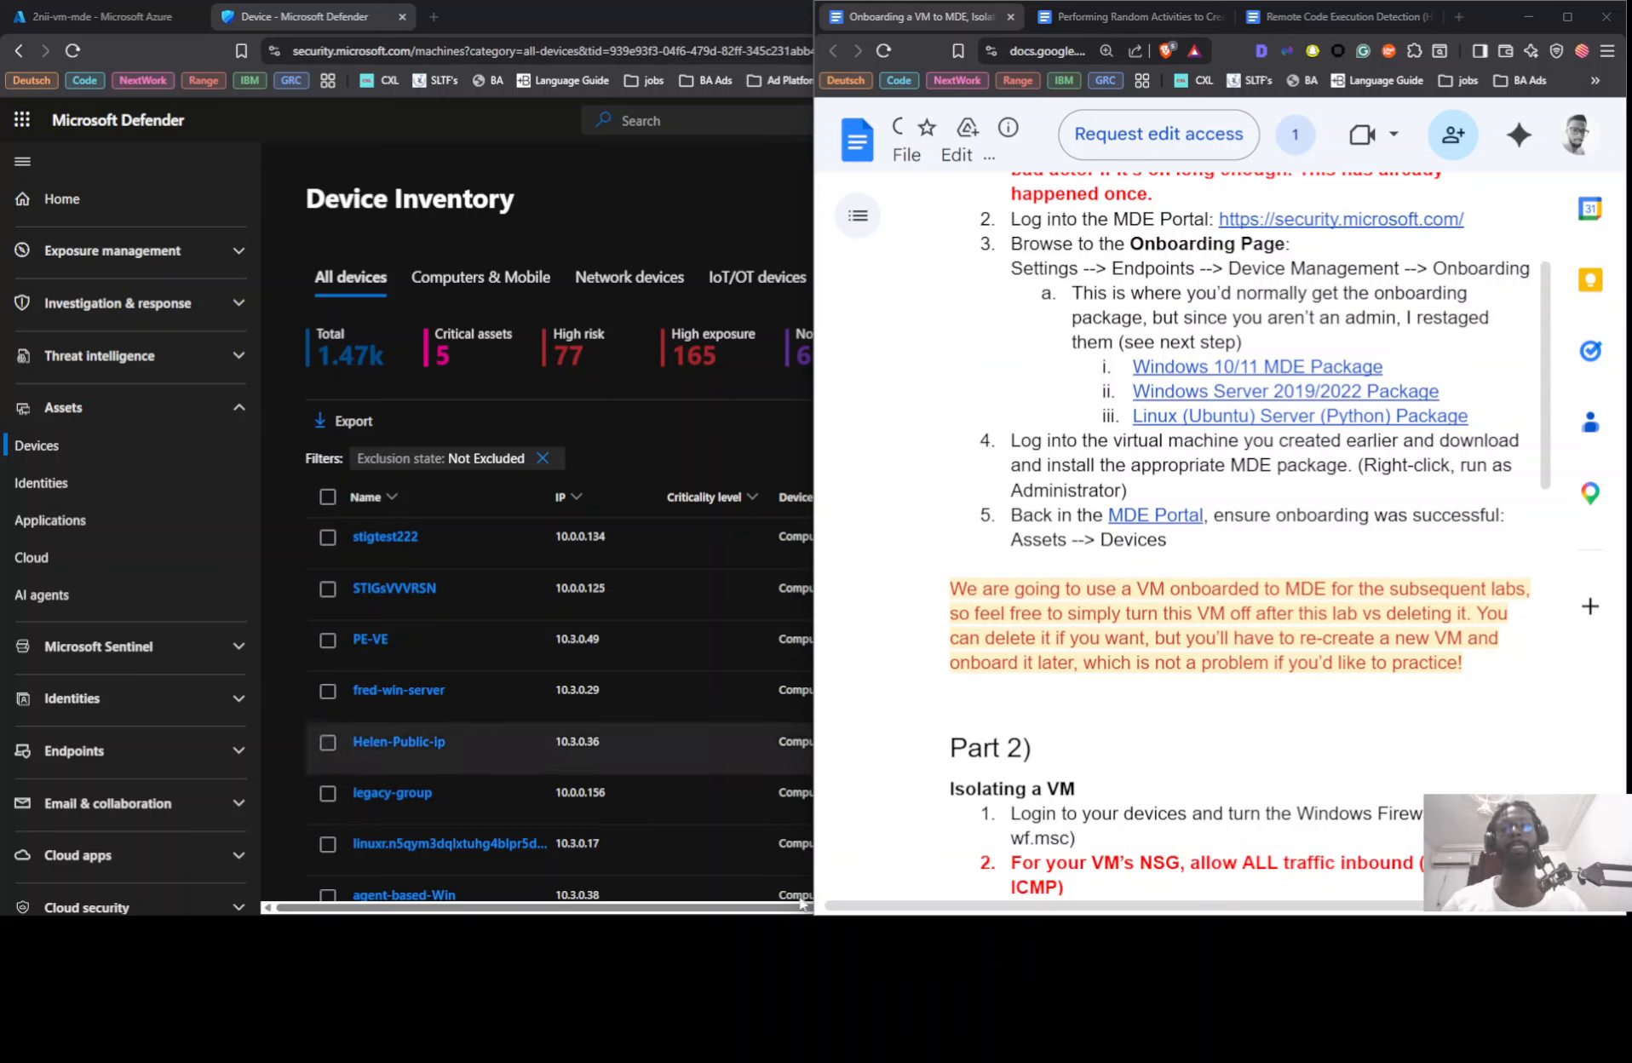
pyautogui.click(826, 941)
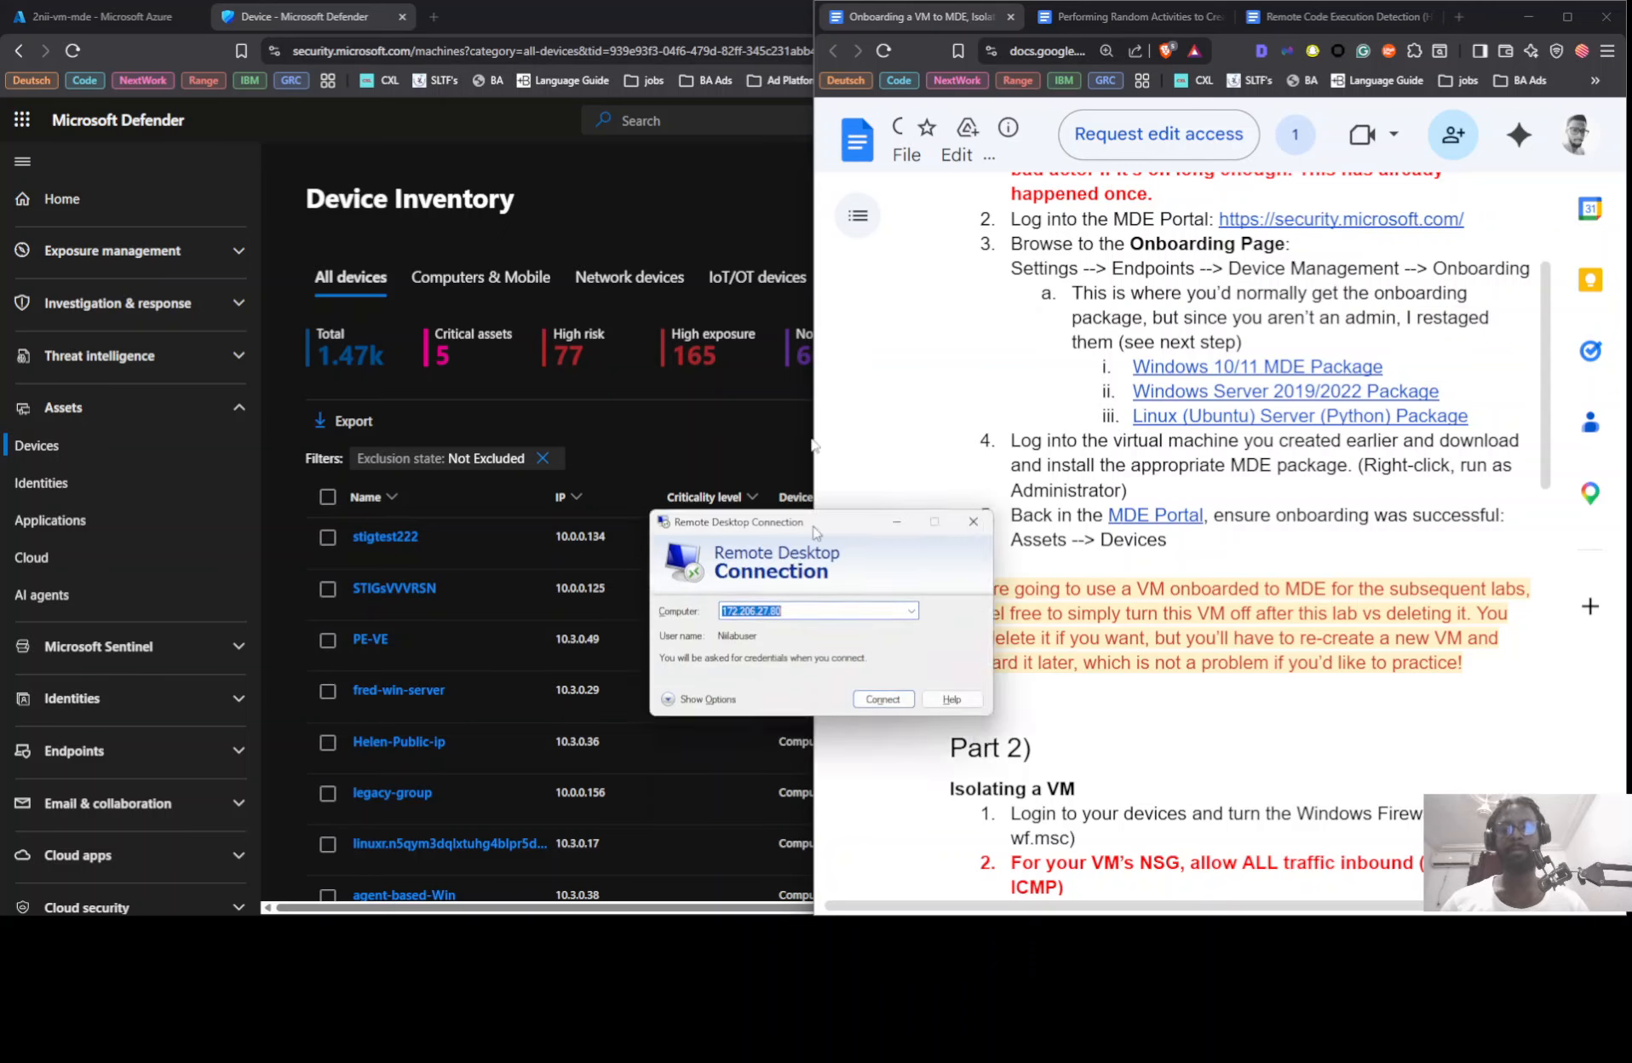
pyautogui.click(893, 385)
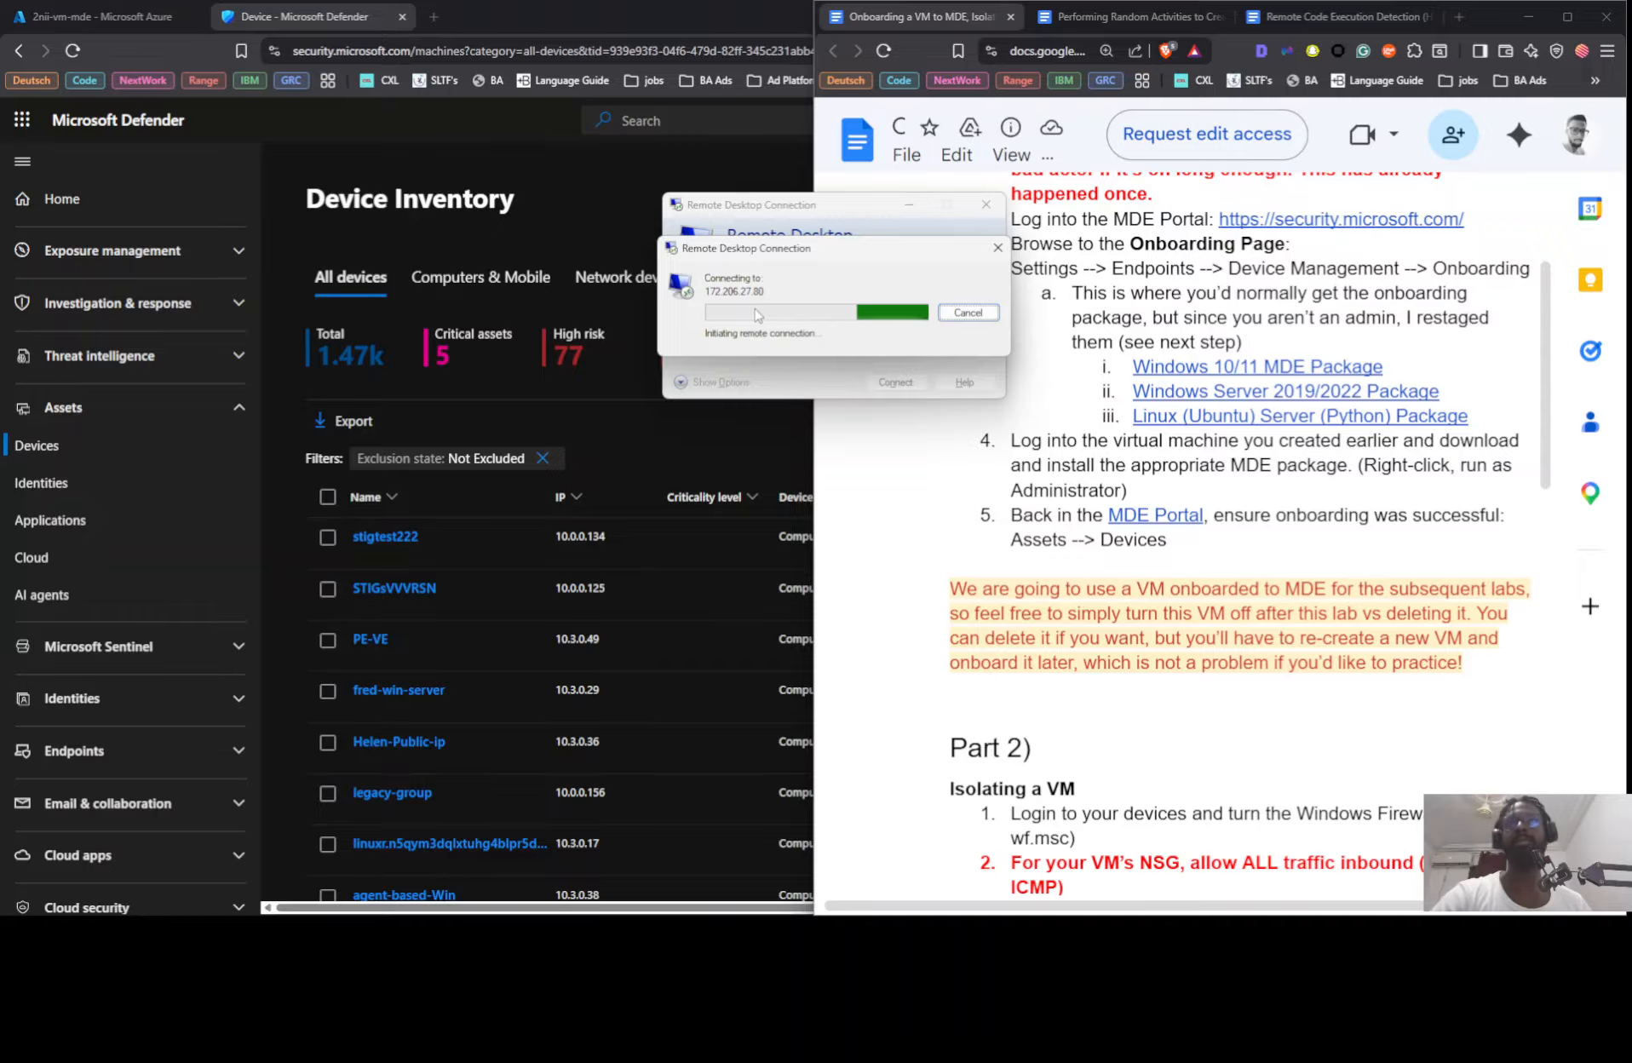
# Step: Switch to the Azure portal, refresh the 2nii-vm-mde overview, and dismiss the Remote Desktop error
pyautogui.click(108, 16)
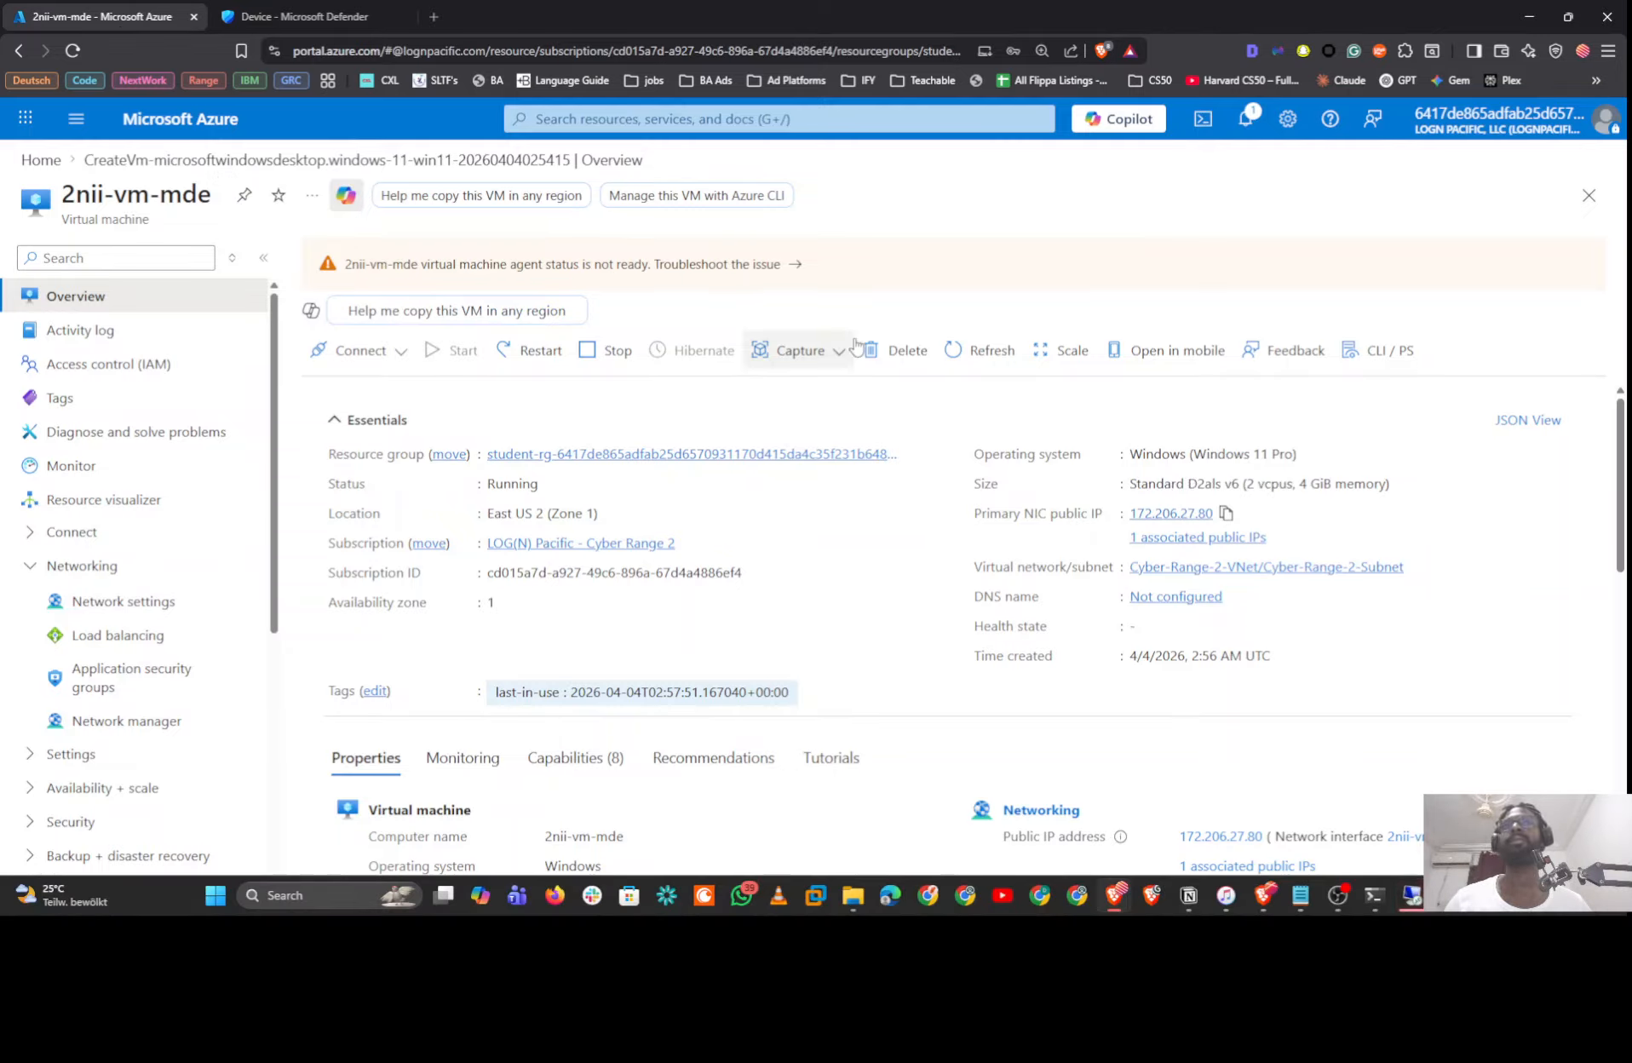
pyautogui.click(970, 353)
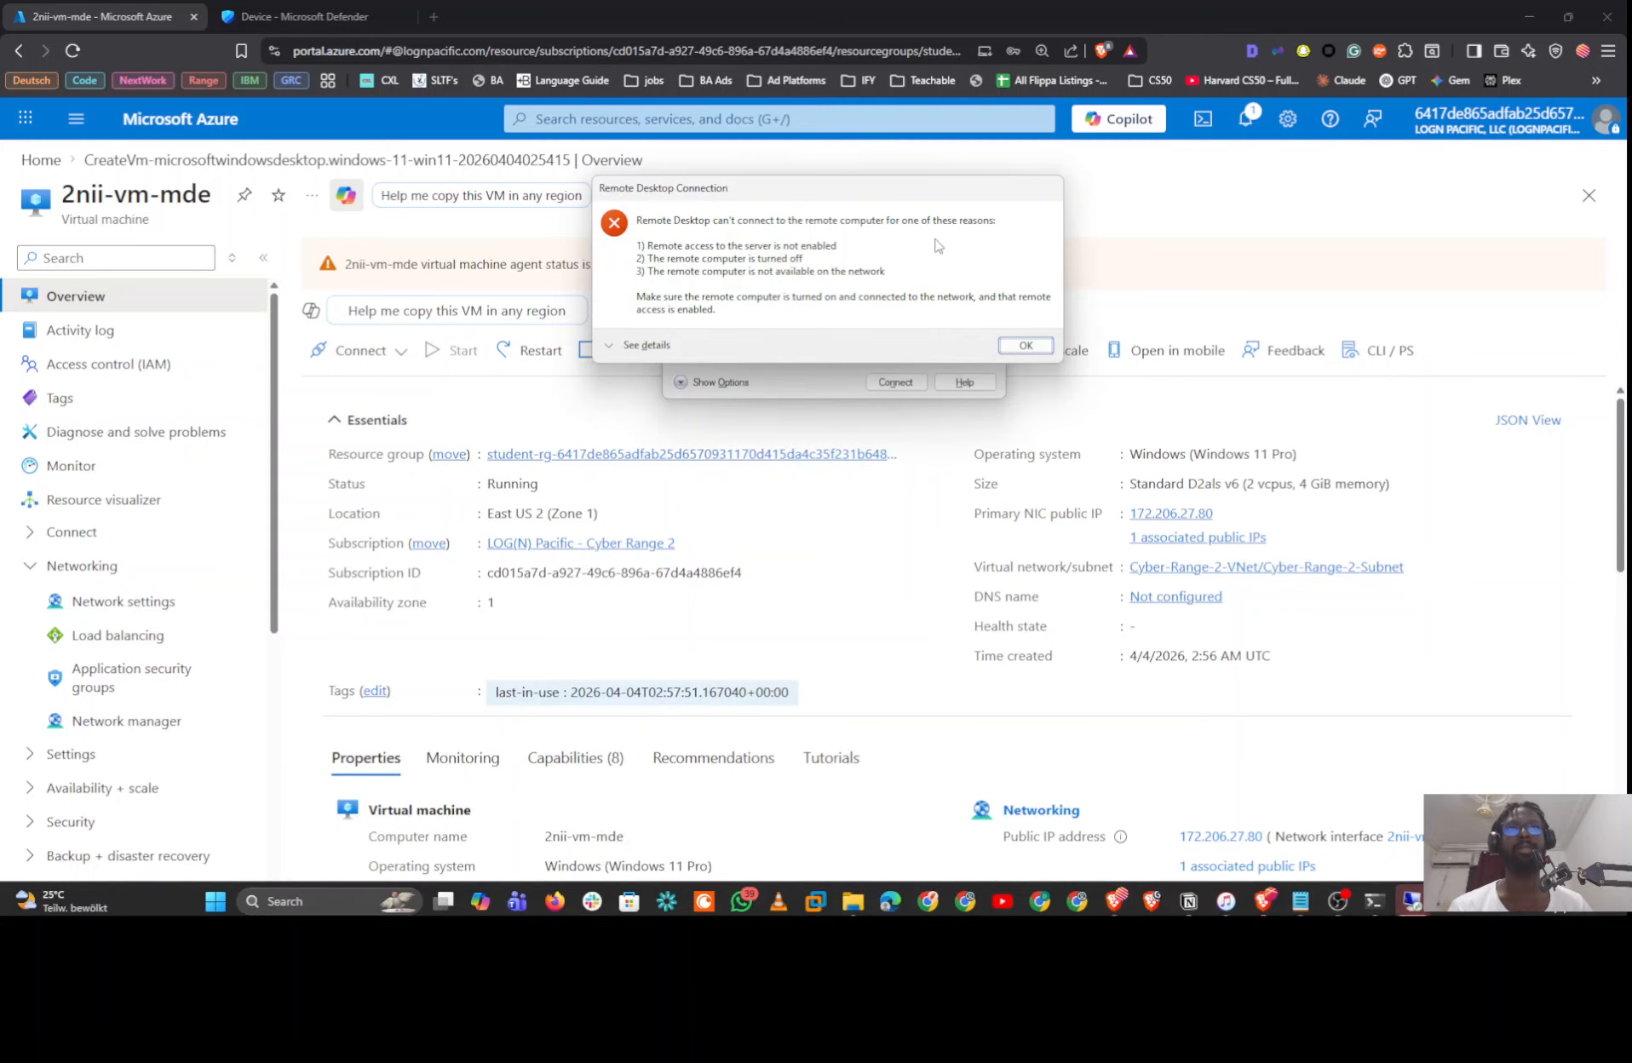
pyautogui.click(1022, 347)
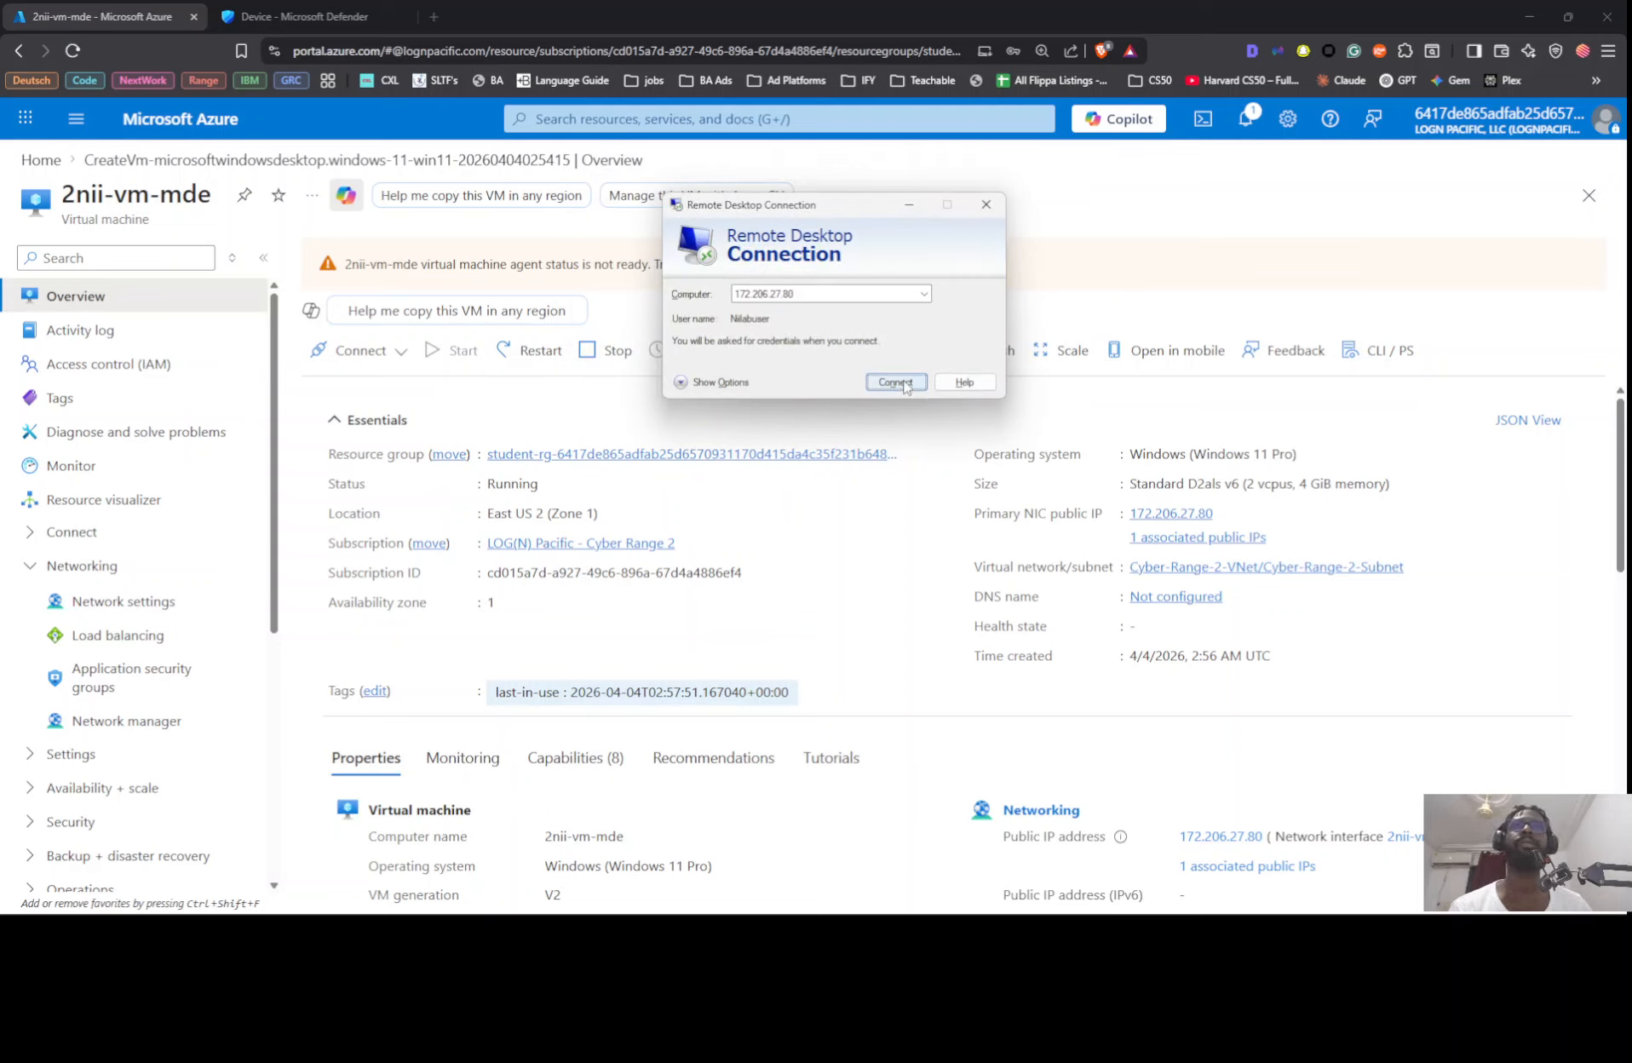
# Step: Try reconnecting to 172.206.27.80 over Remote Desktop, also with the connection options expanded, and close the connection window
pyautogui.click(895, 382)
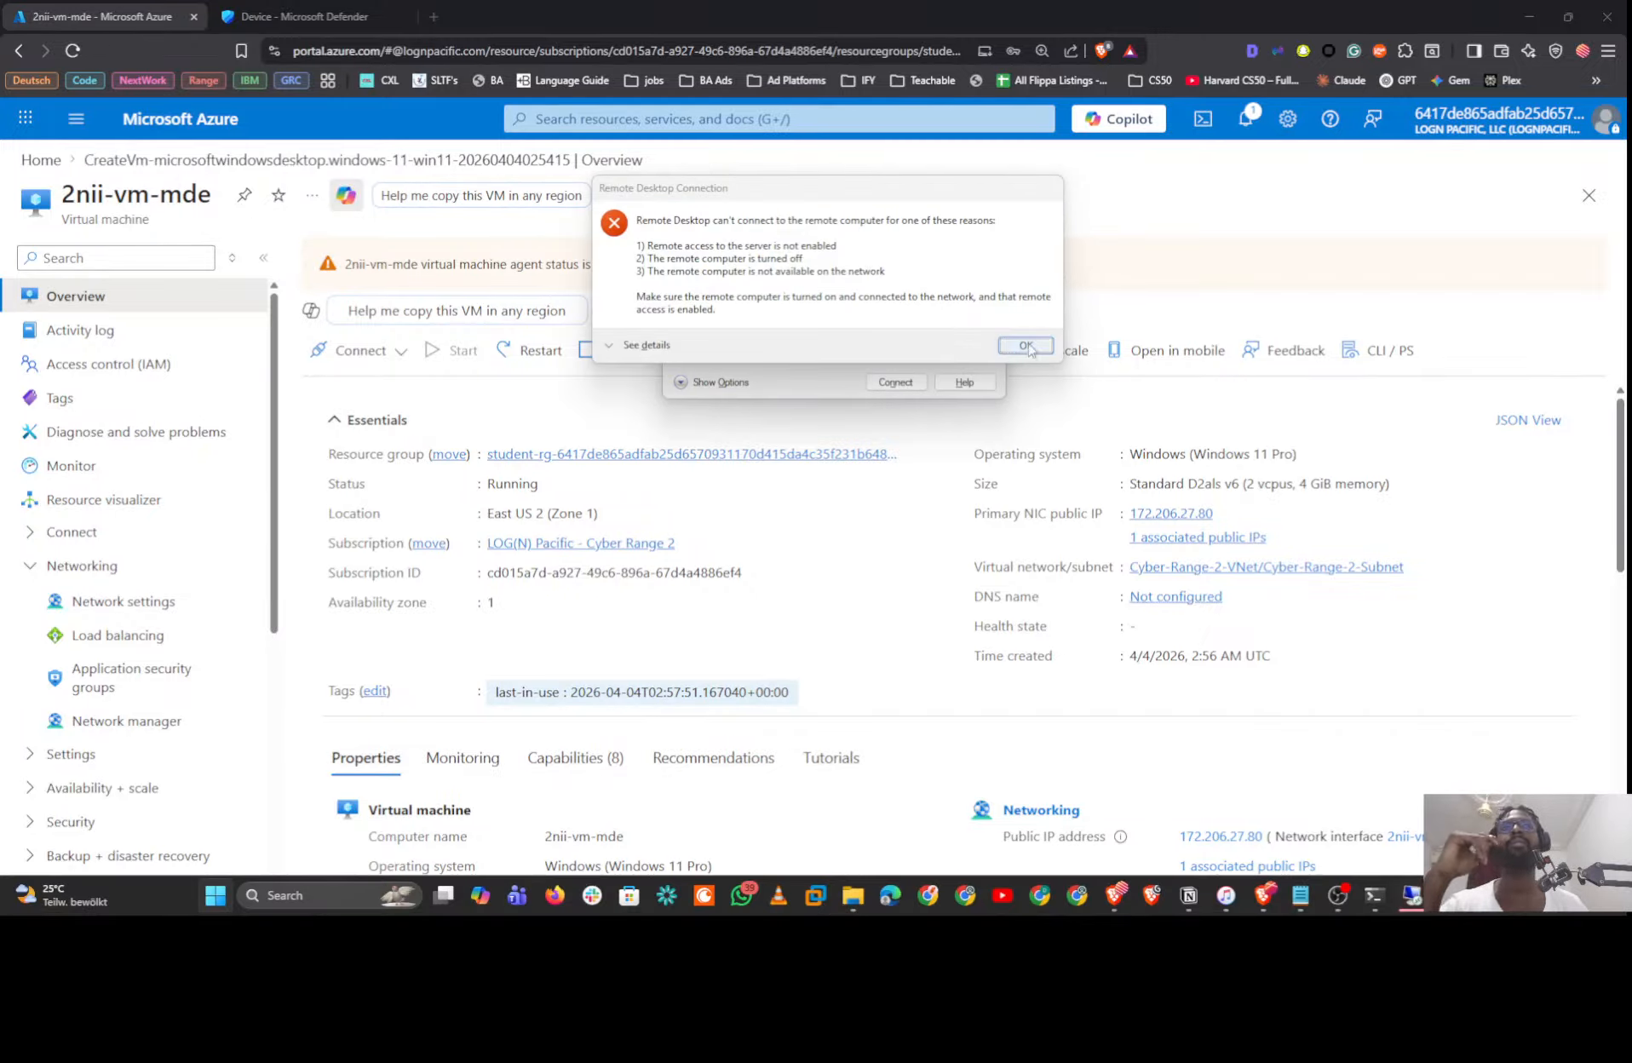
pyautogui.click(1025, 345)
pyautogui.click(711, 381)
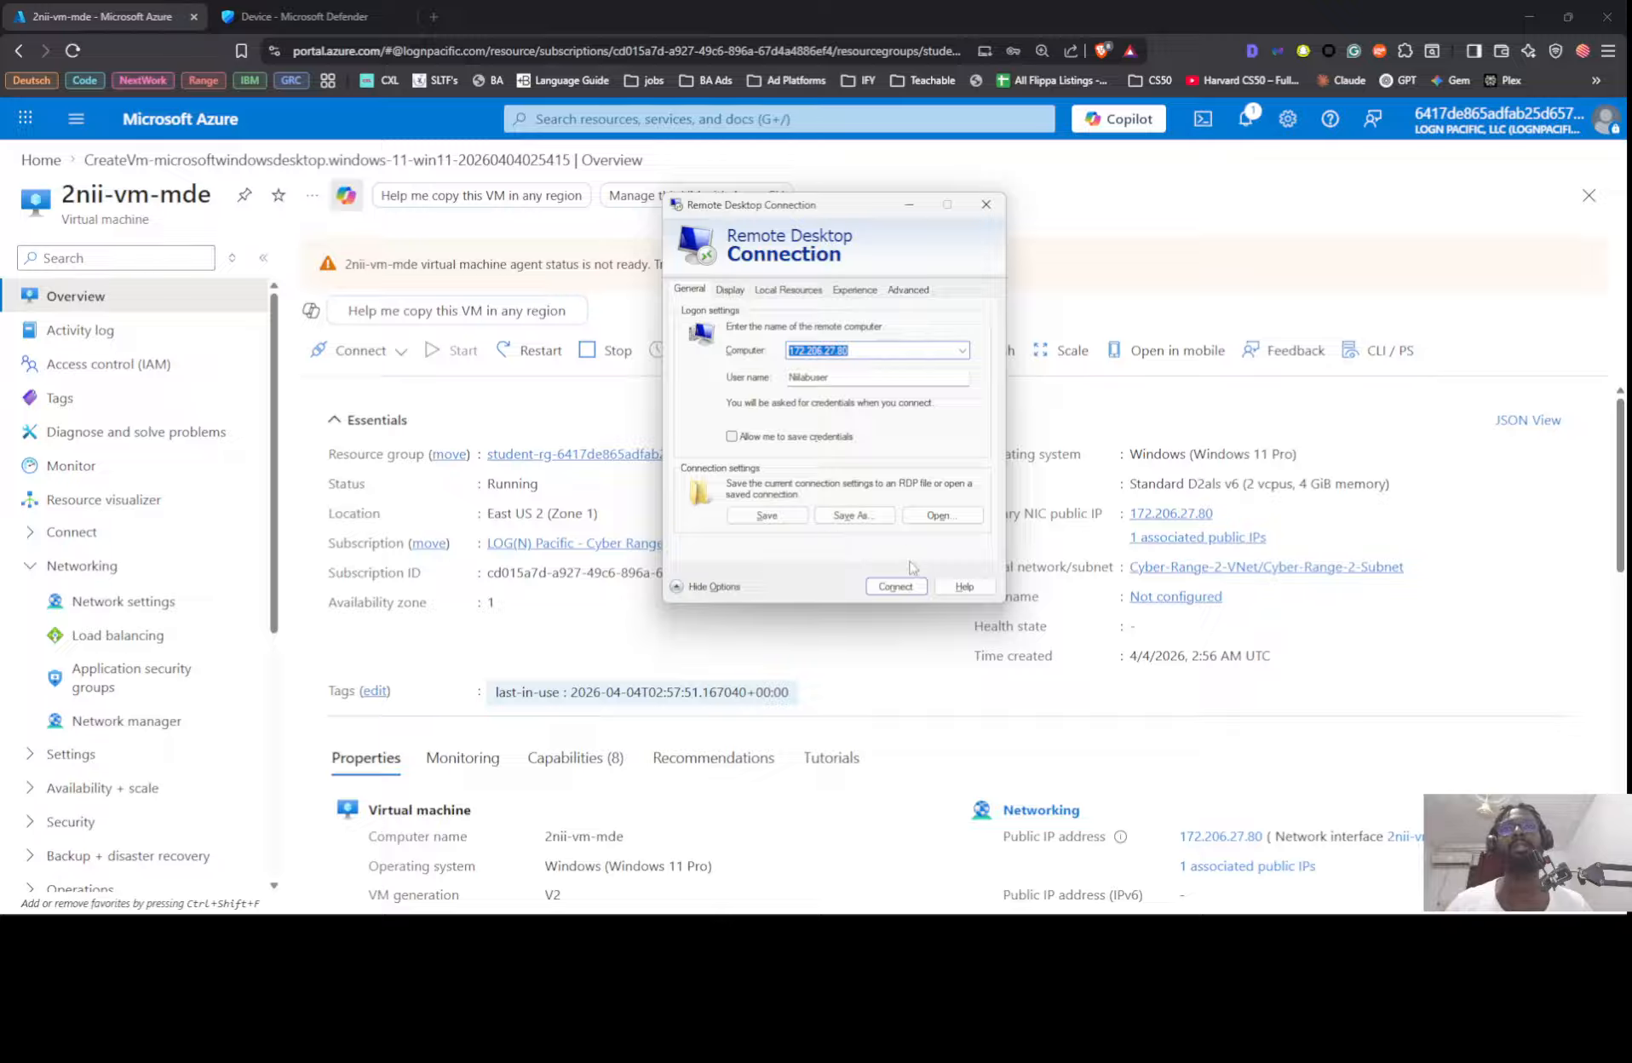
pyautogui.click(894, 586)
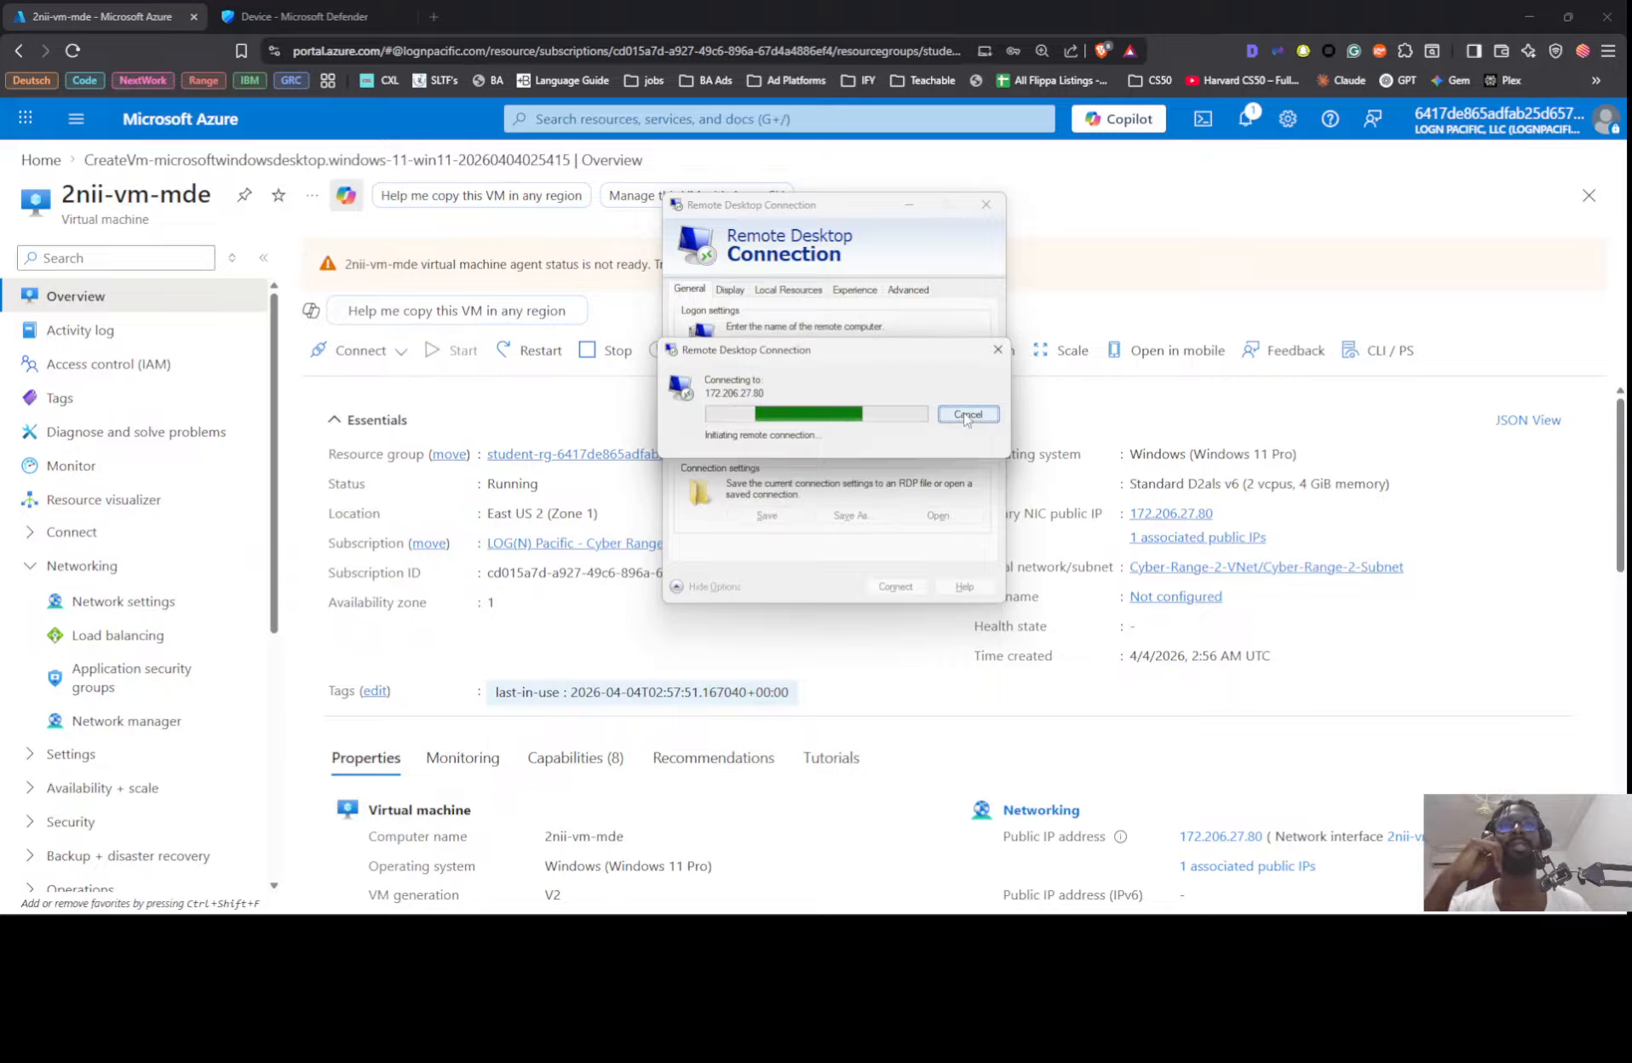
pyautogui.click(997, 349)
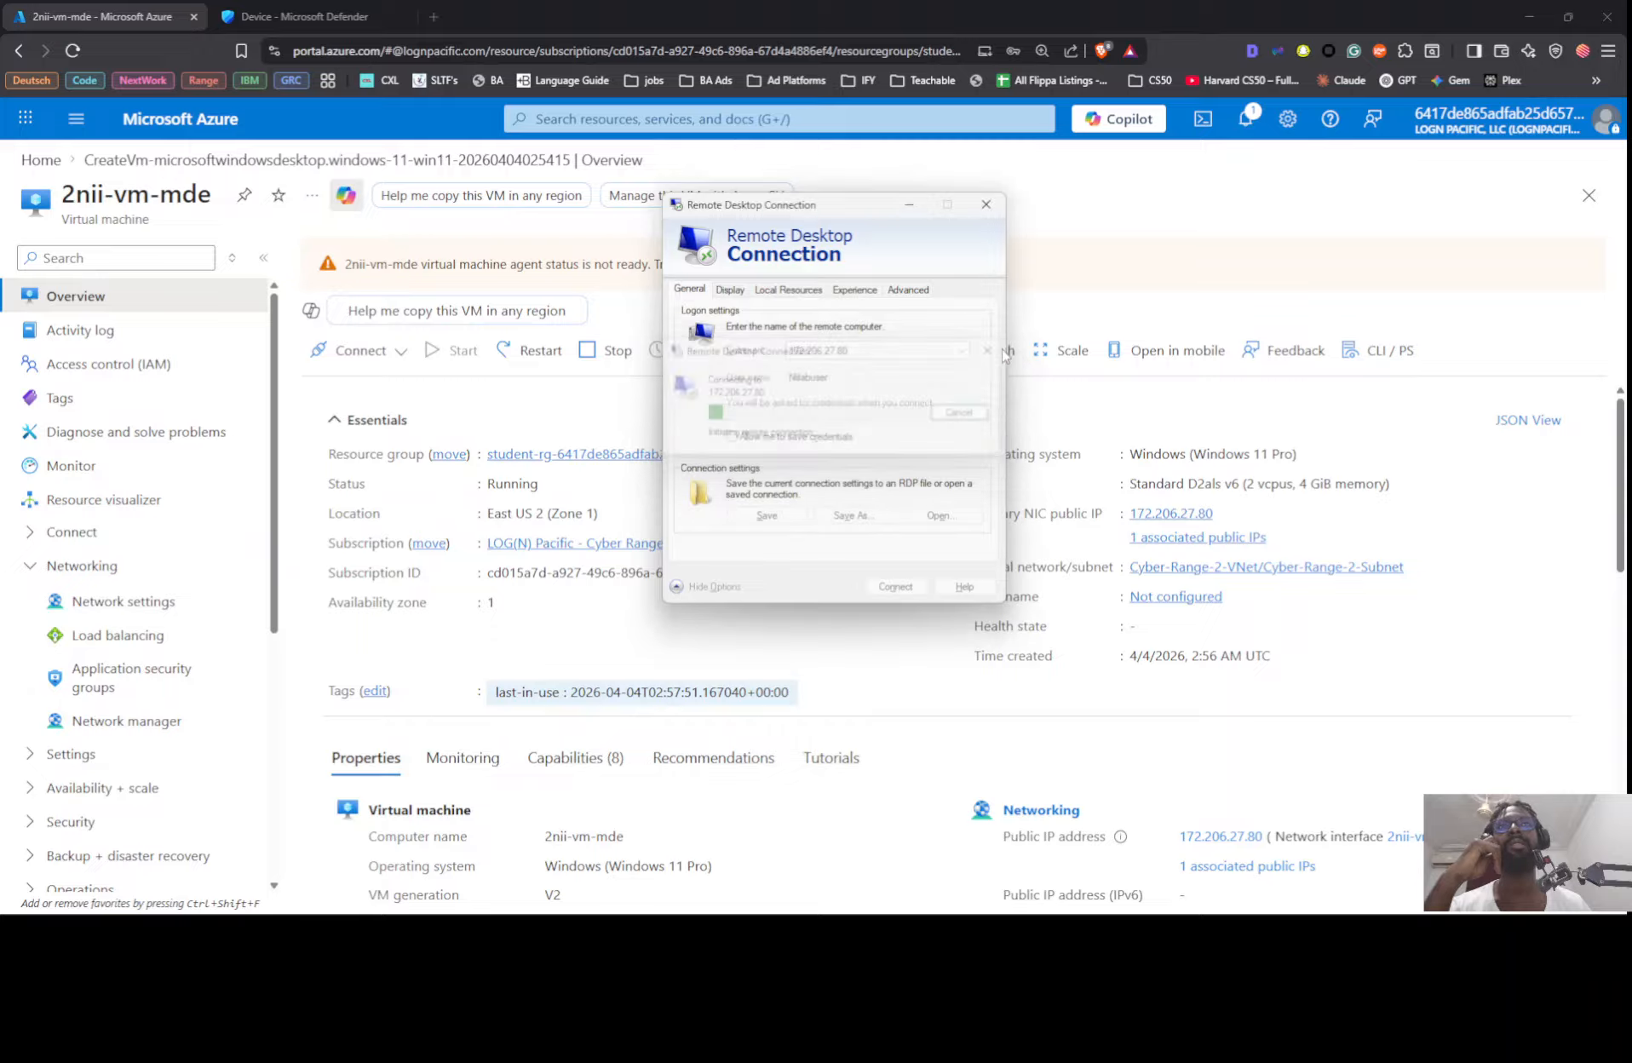
pyautogui.click(986, 206)
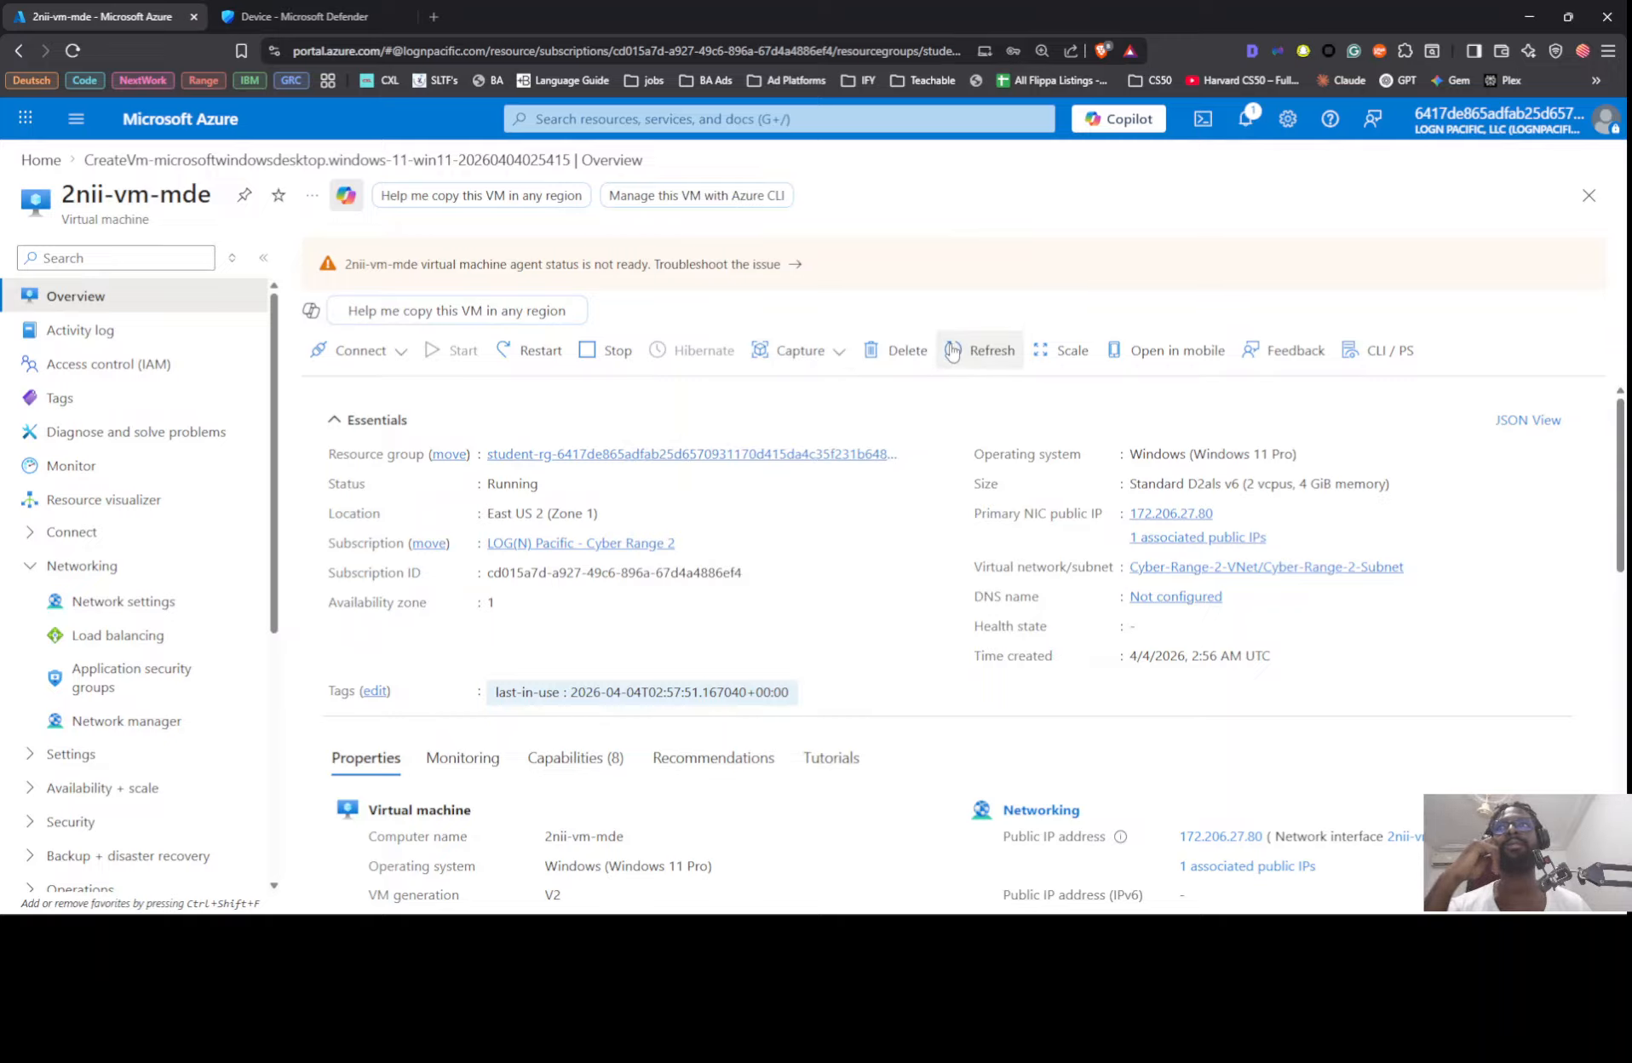
# Step: Restart the virtual machine 2nii-vm-mde from its Azure overview and confirm the restart
pyautogui.click(525, 357)
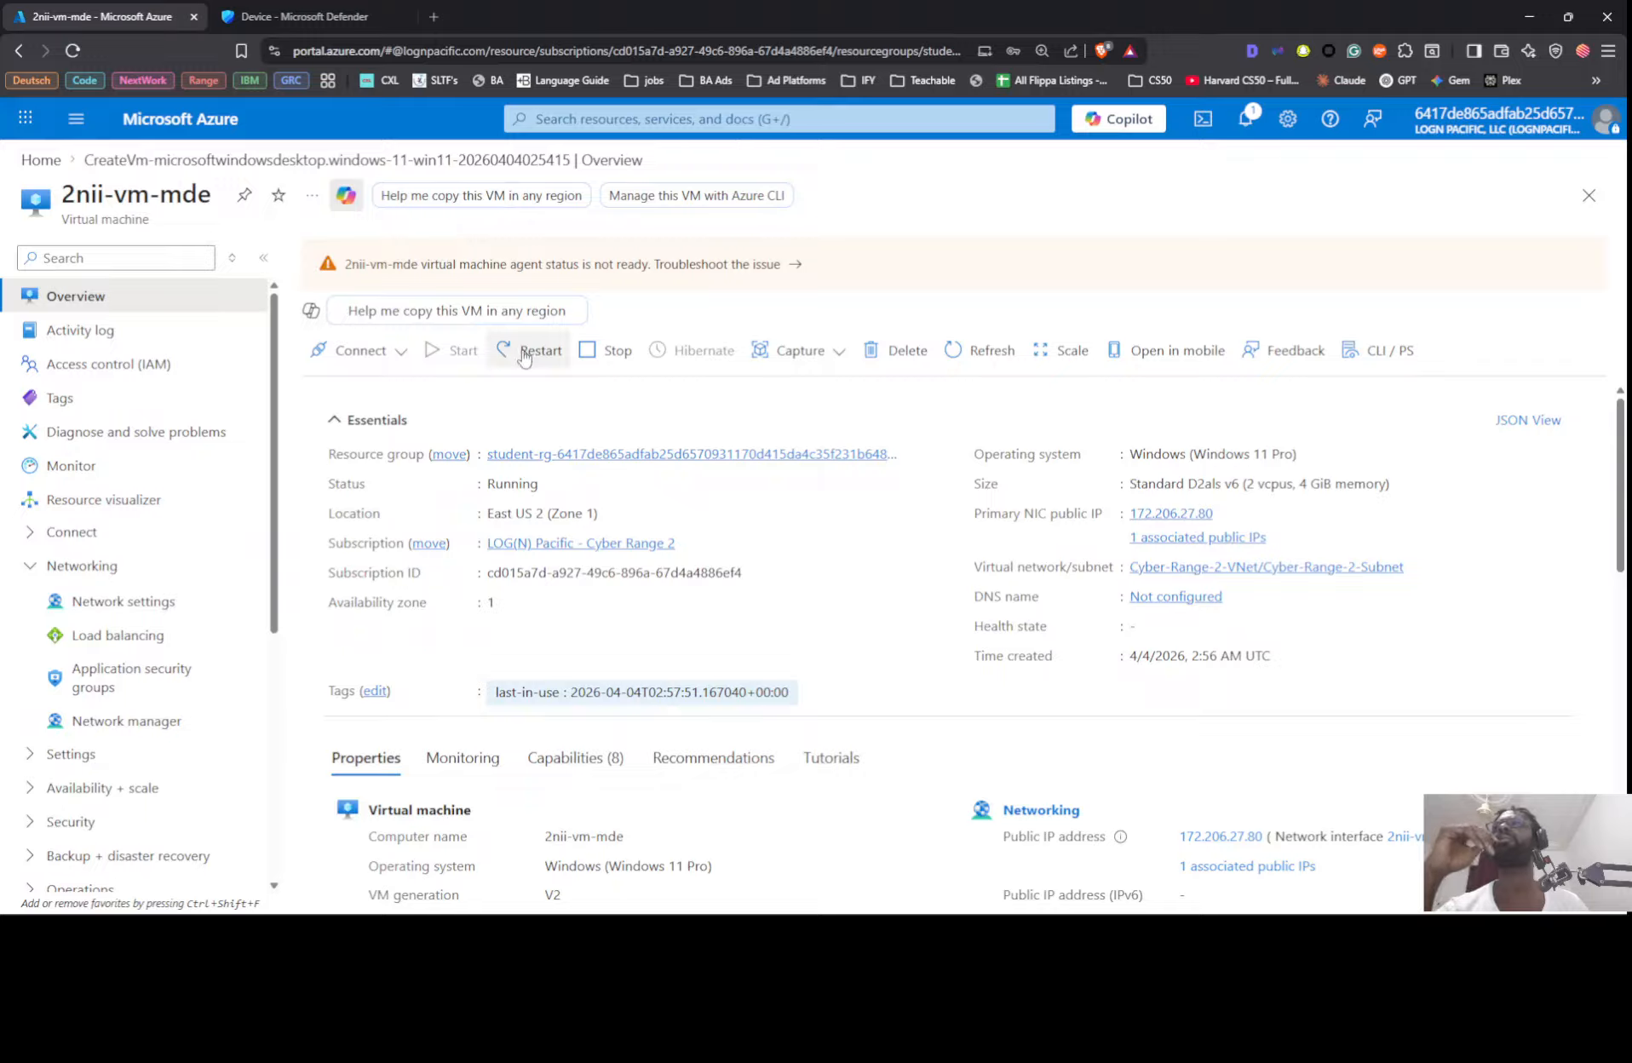
pyautogui.click(525, 357)
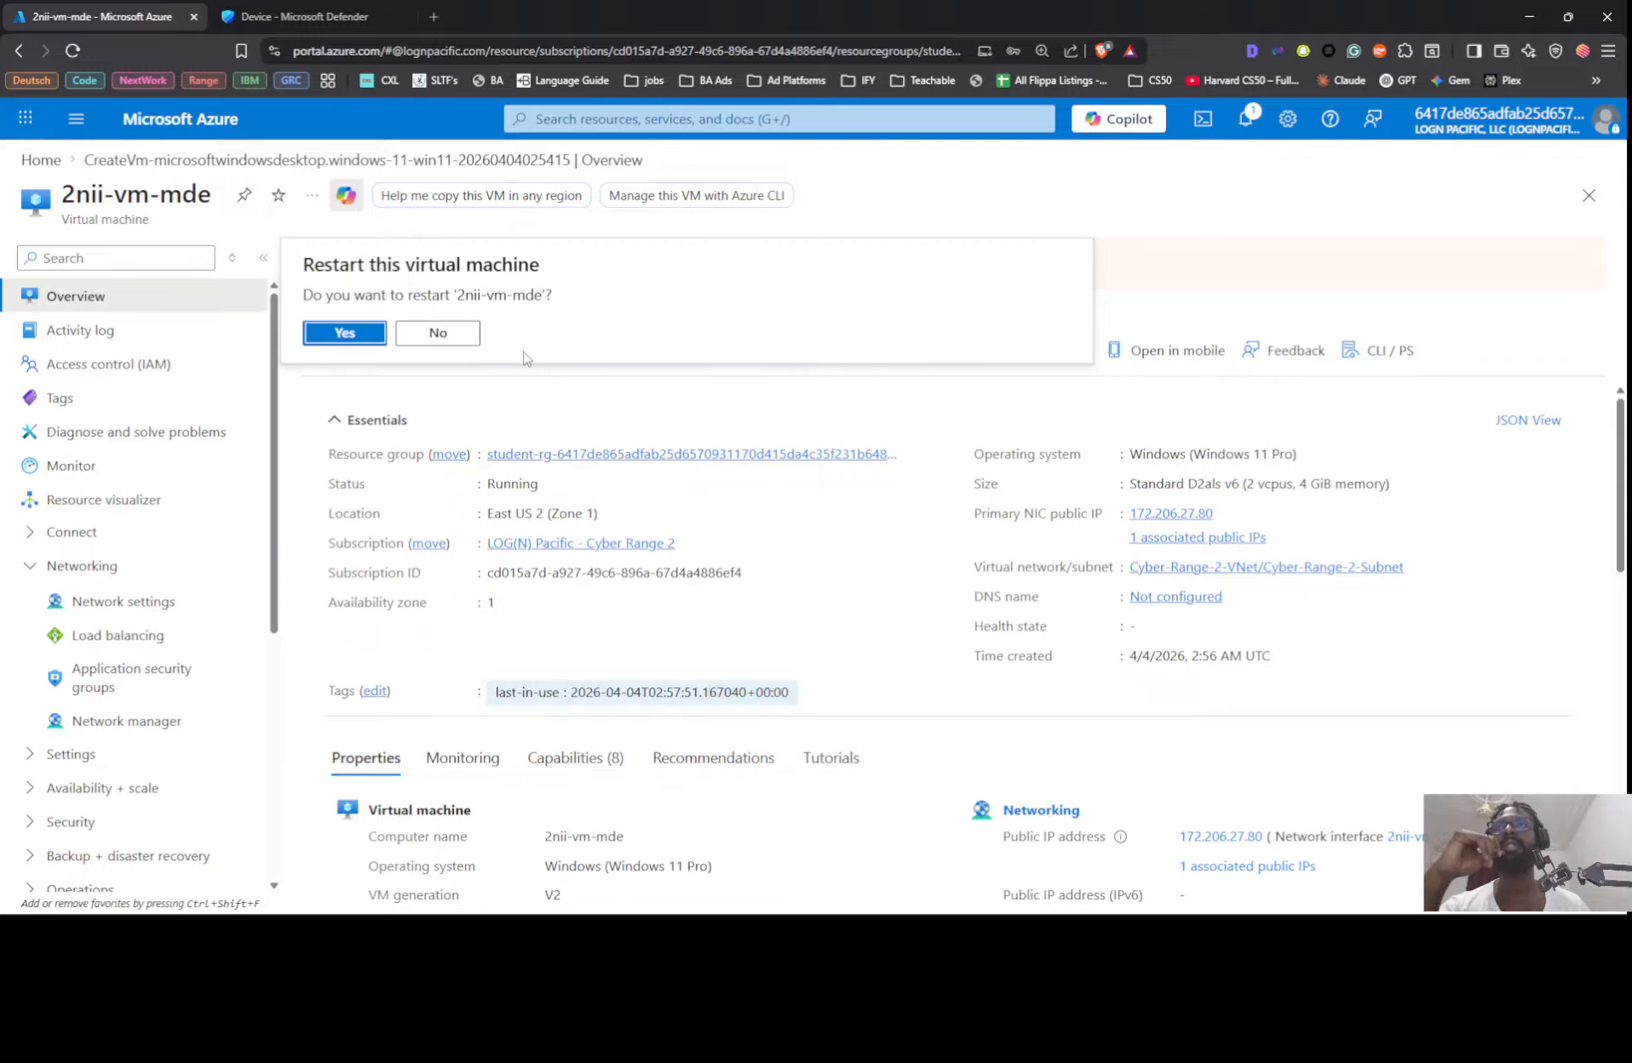
pyautogui.click(378, 338)
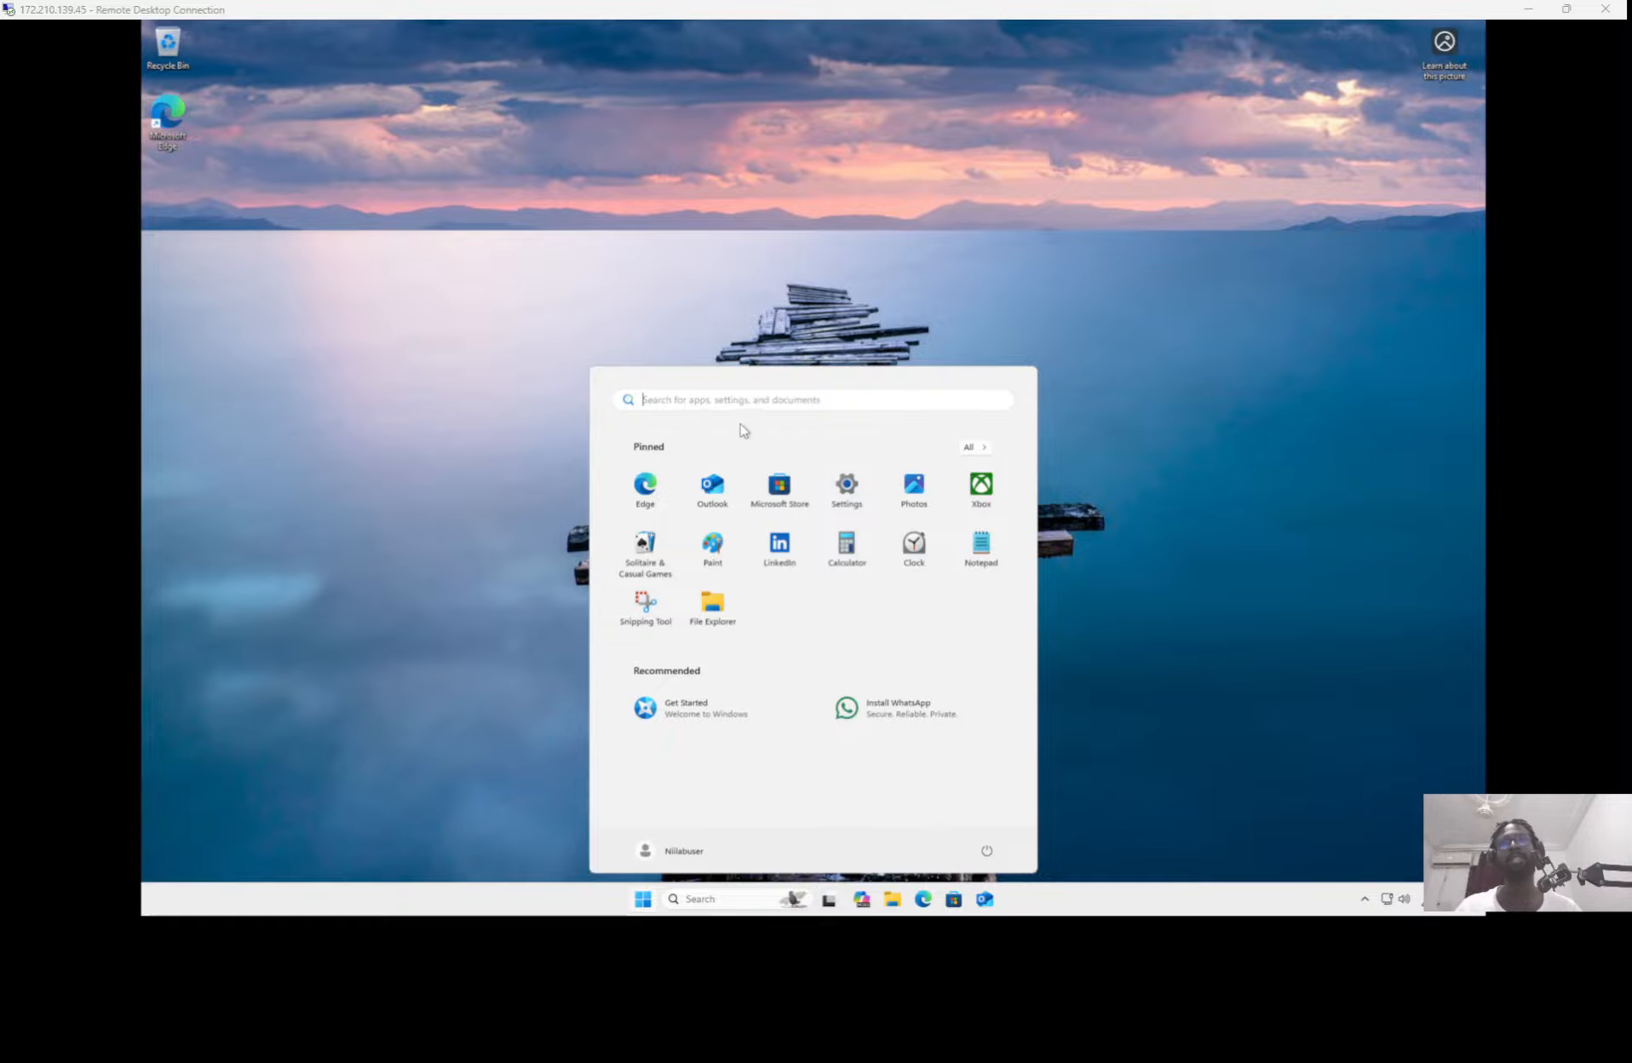
# Step: In the Remote Desktop session on 172.210.139.45, search for wf and open Windows Defender Firewall with Advanced Security
pyautogui.click(692, 400)
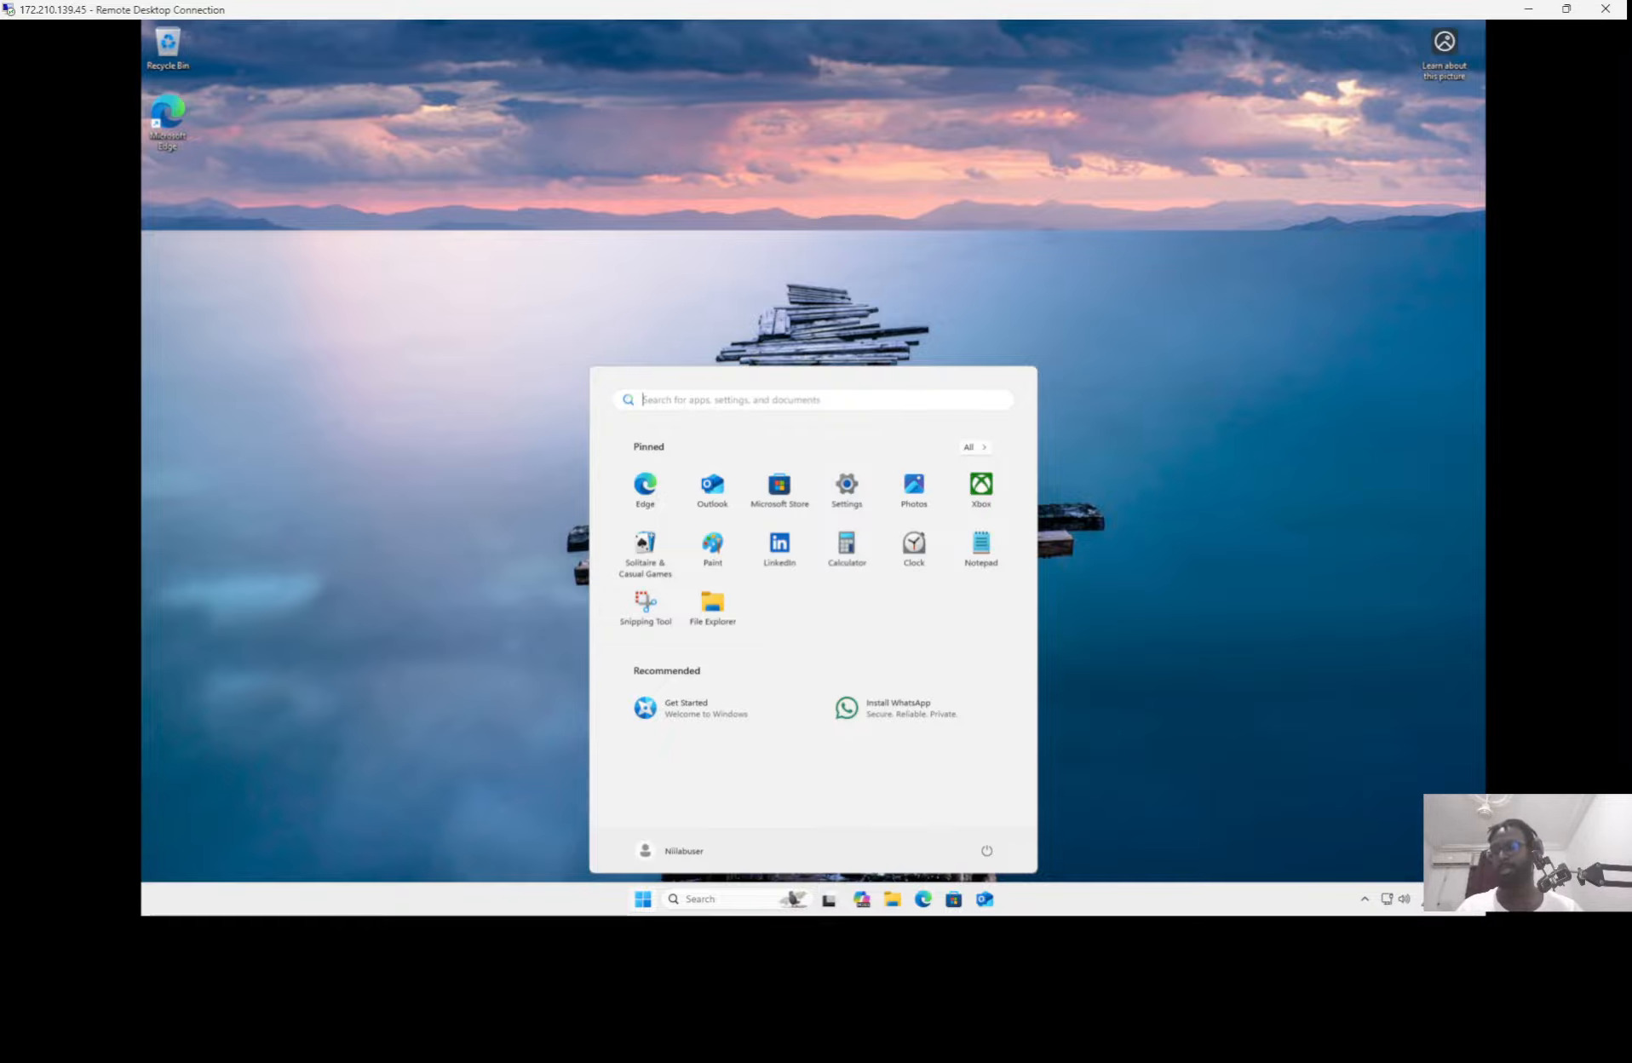
pyautogui.write('wf')
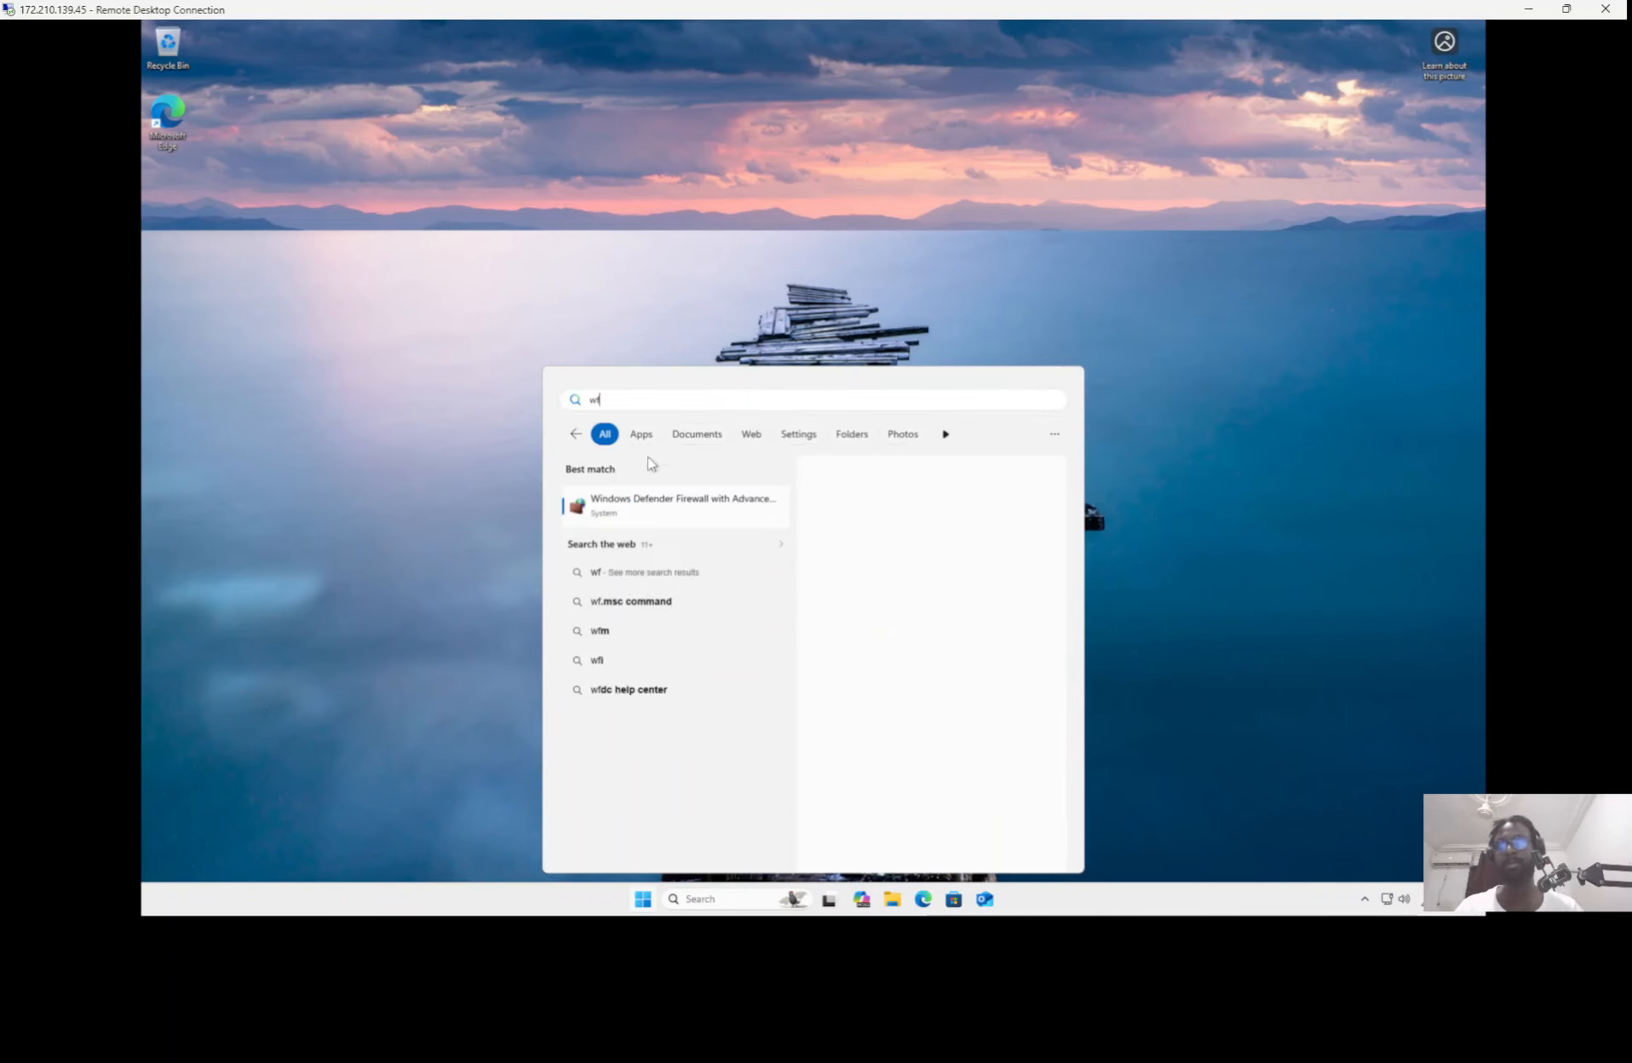
pyautogui.click(618, 505)
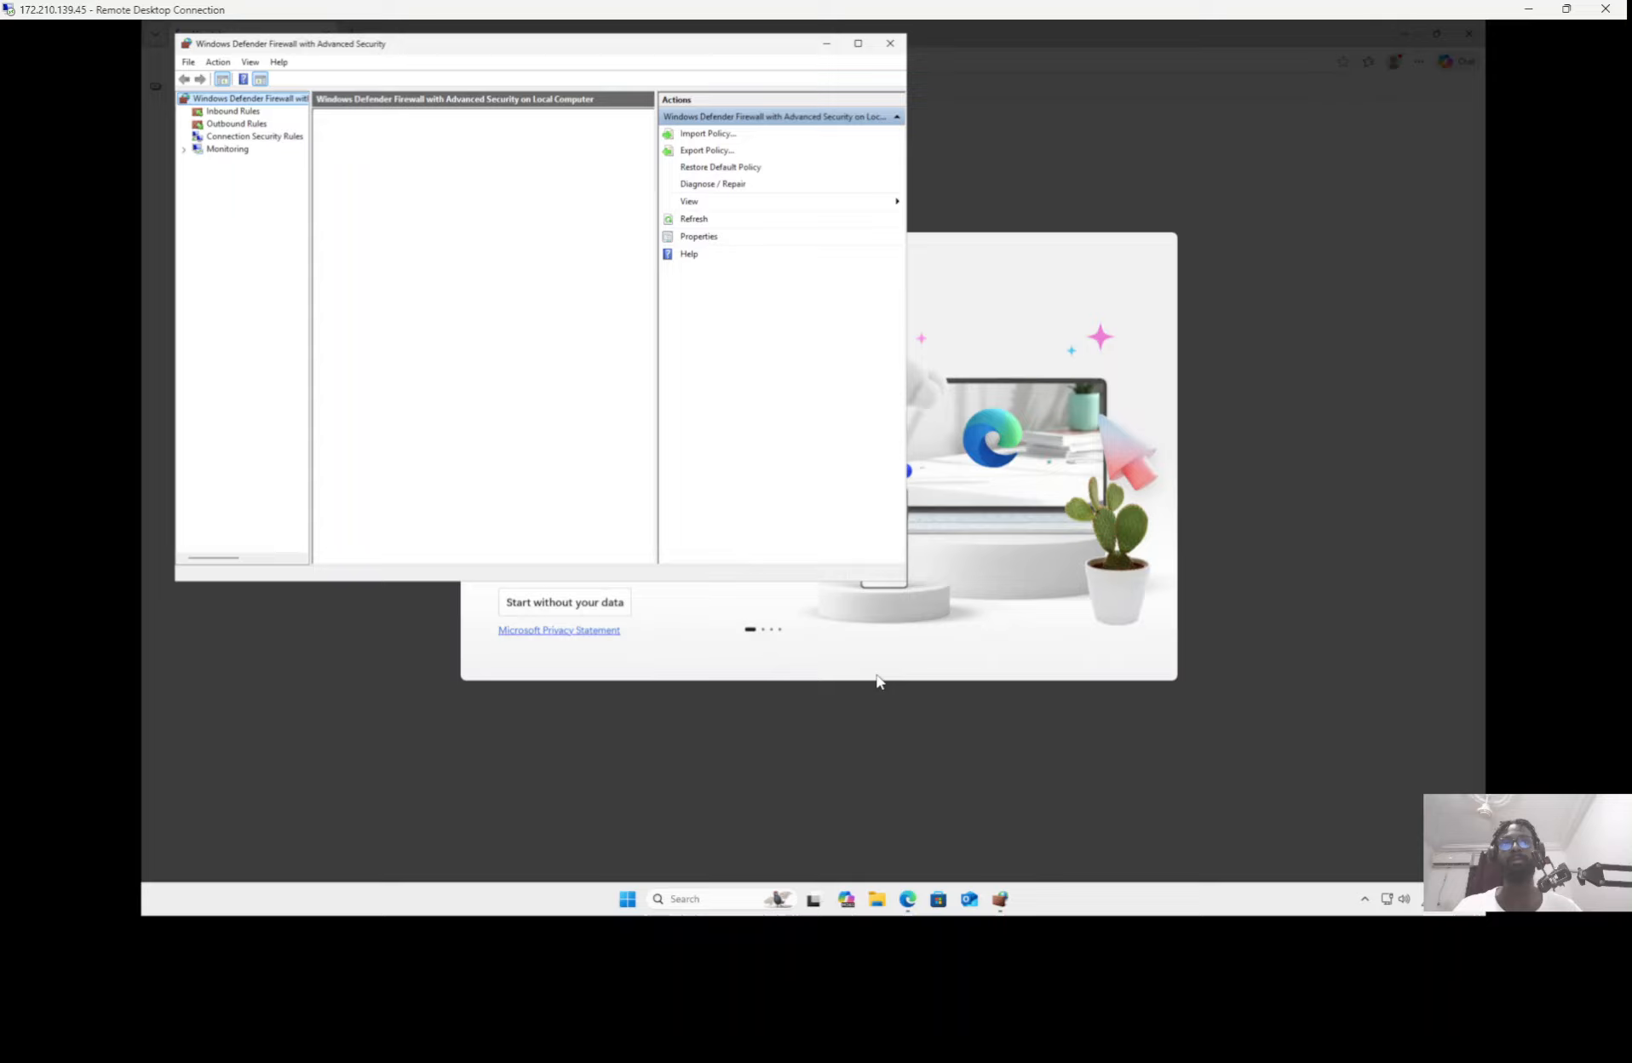
# Step: Start Microsoft Edge's first-run setup on the remote machine without signing in to sync data
pyautogui.click(872, 660)
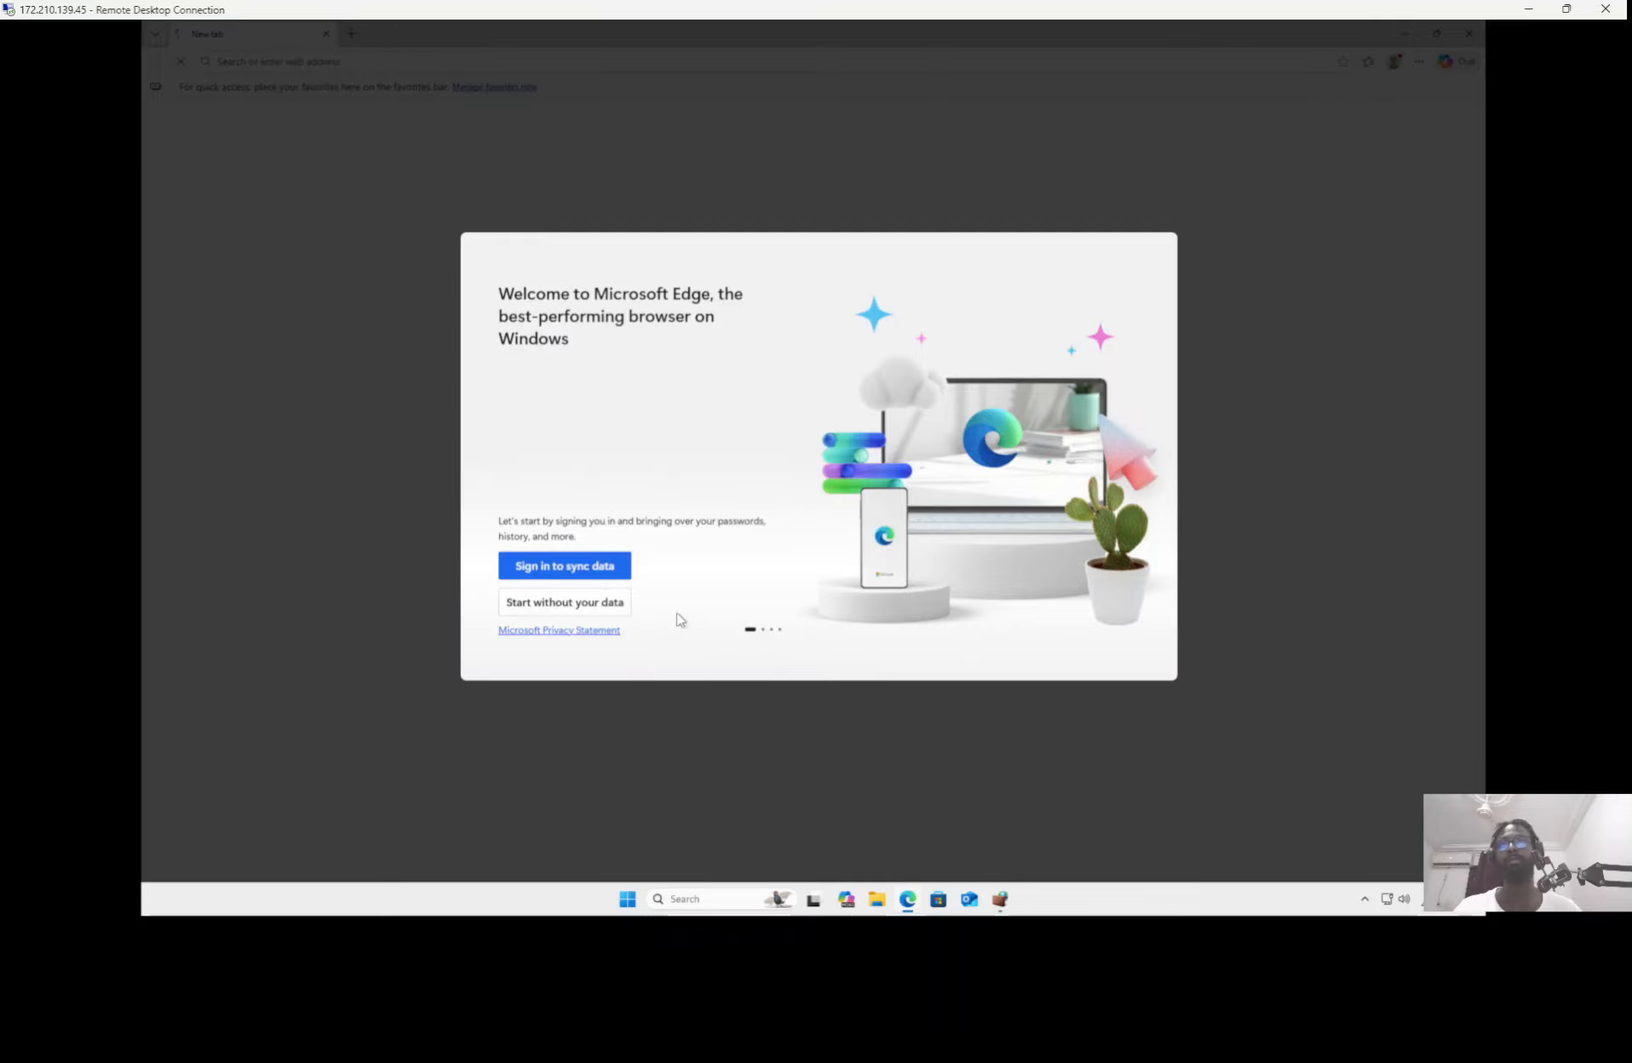
pyautogui.click(584, 606)
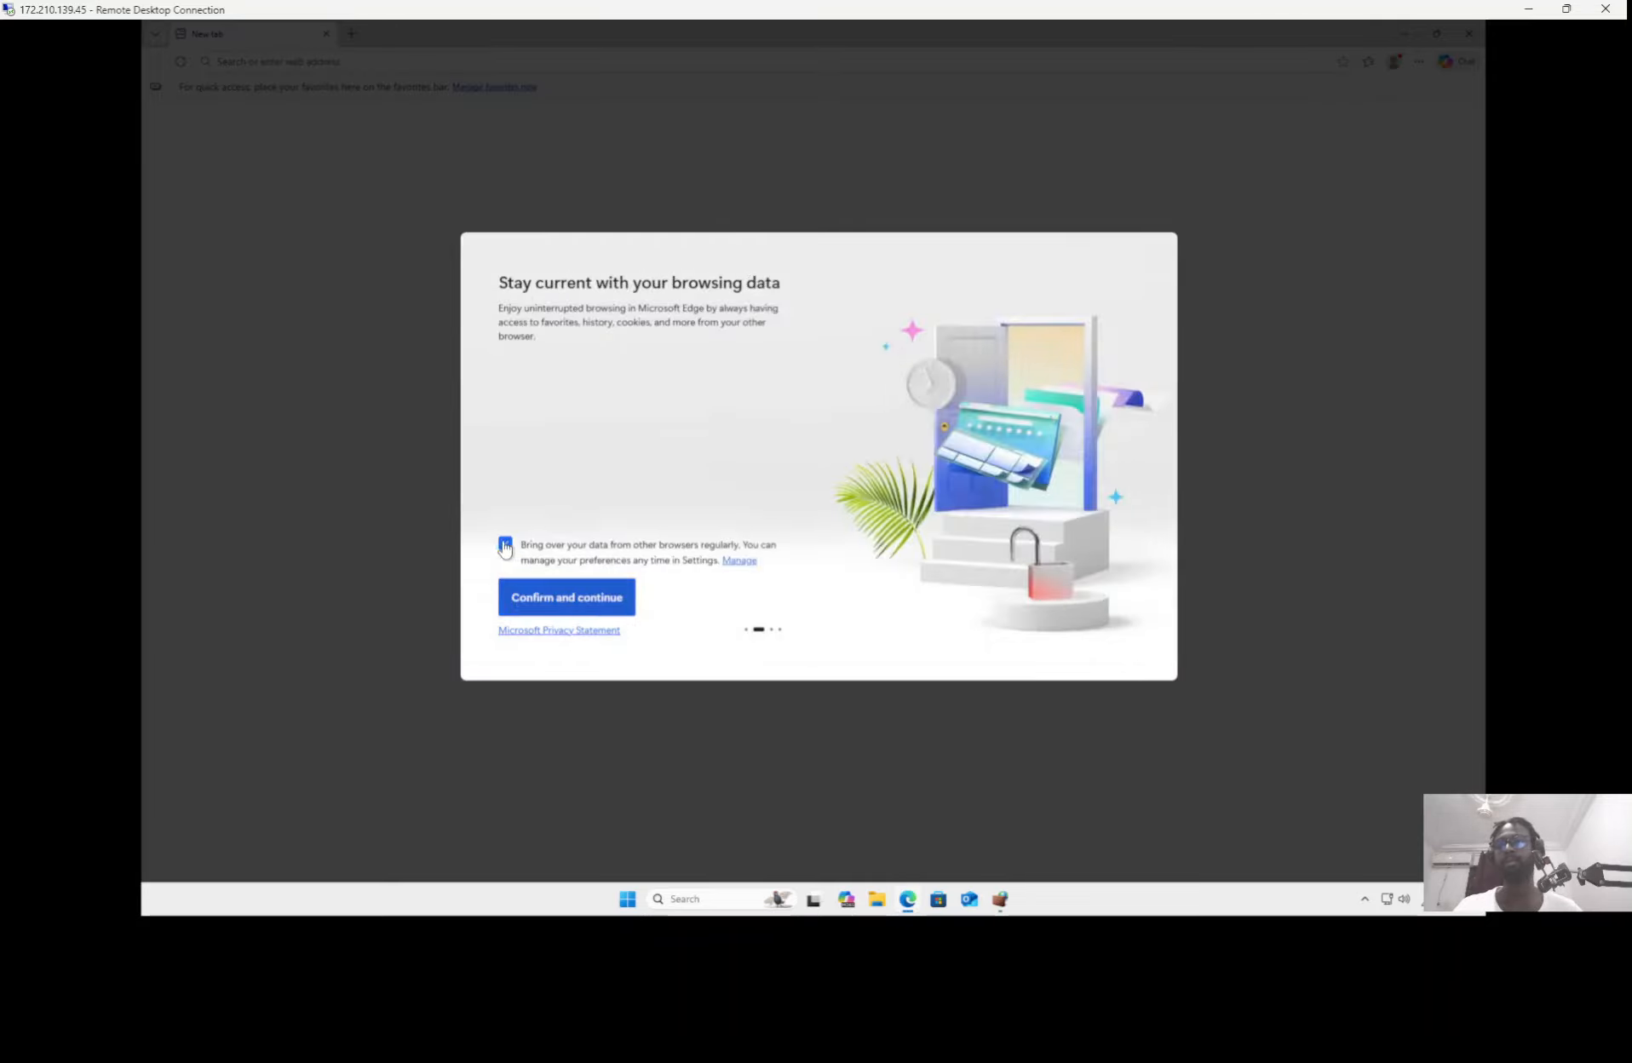
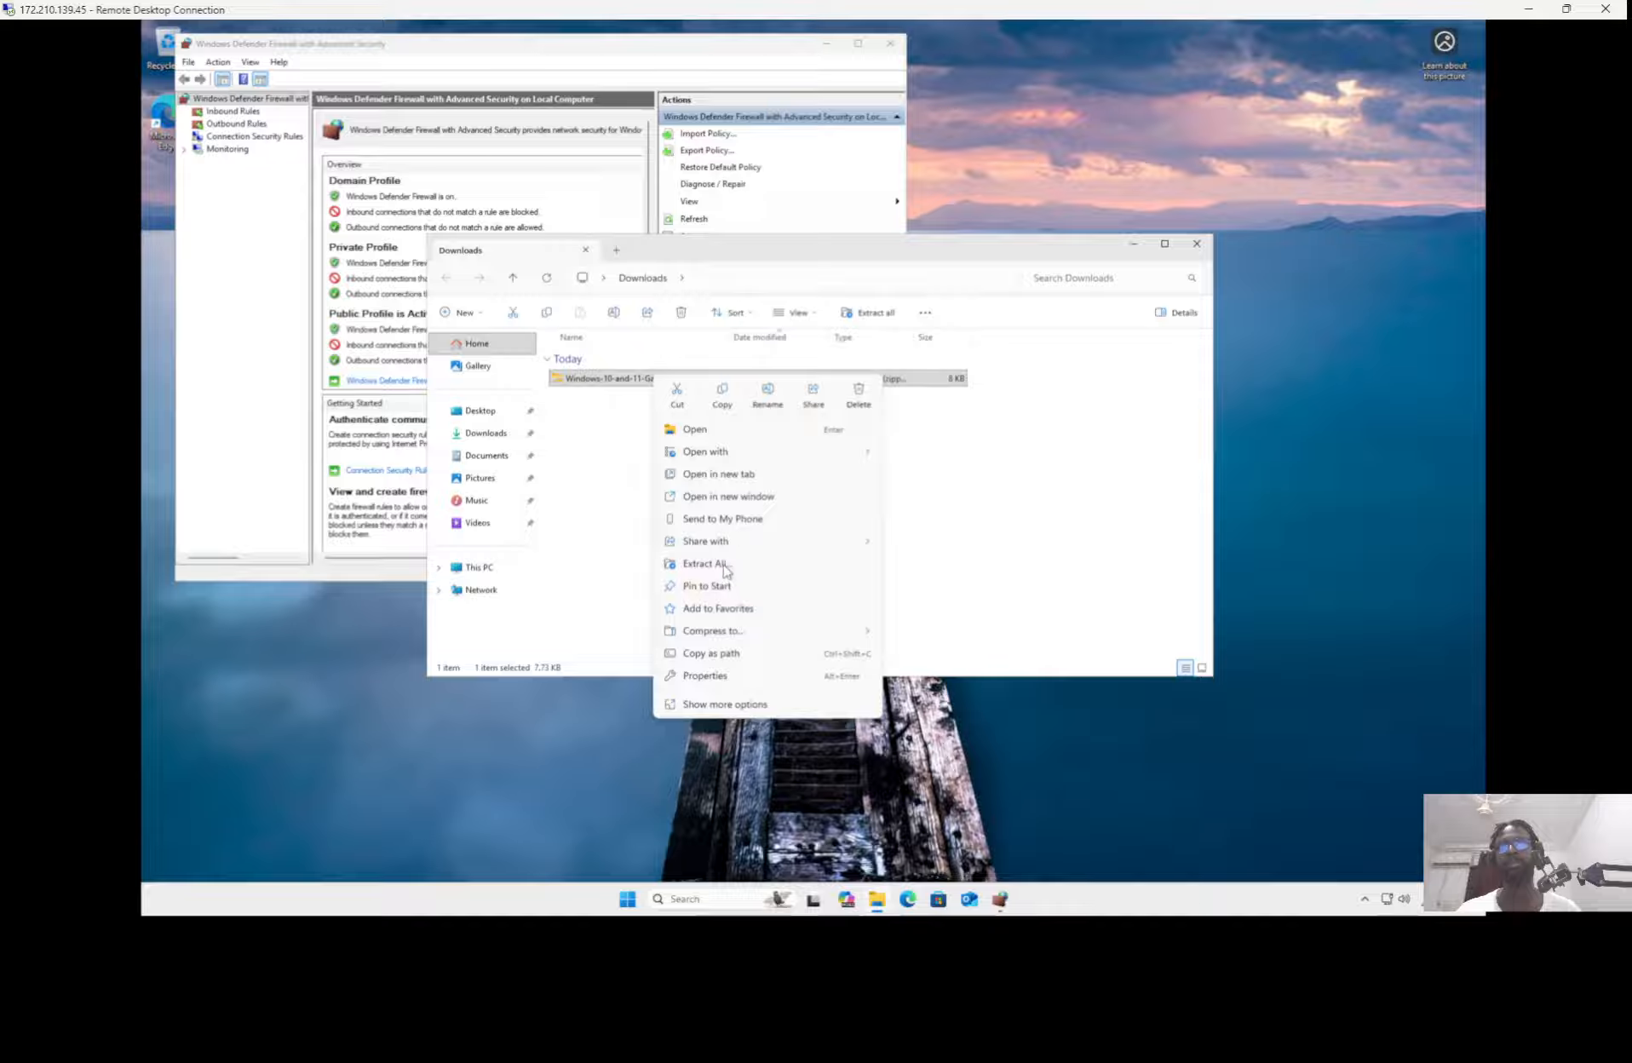
# Step: Extract the zipped Windows 10 and 11 Defender onboarding package in Downloads to the suggested folder
pyautogui.click(714, 564)
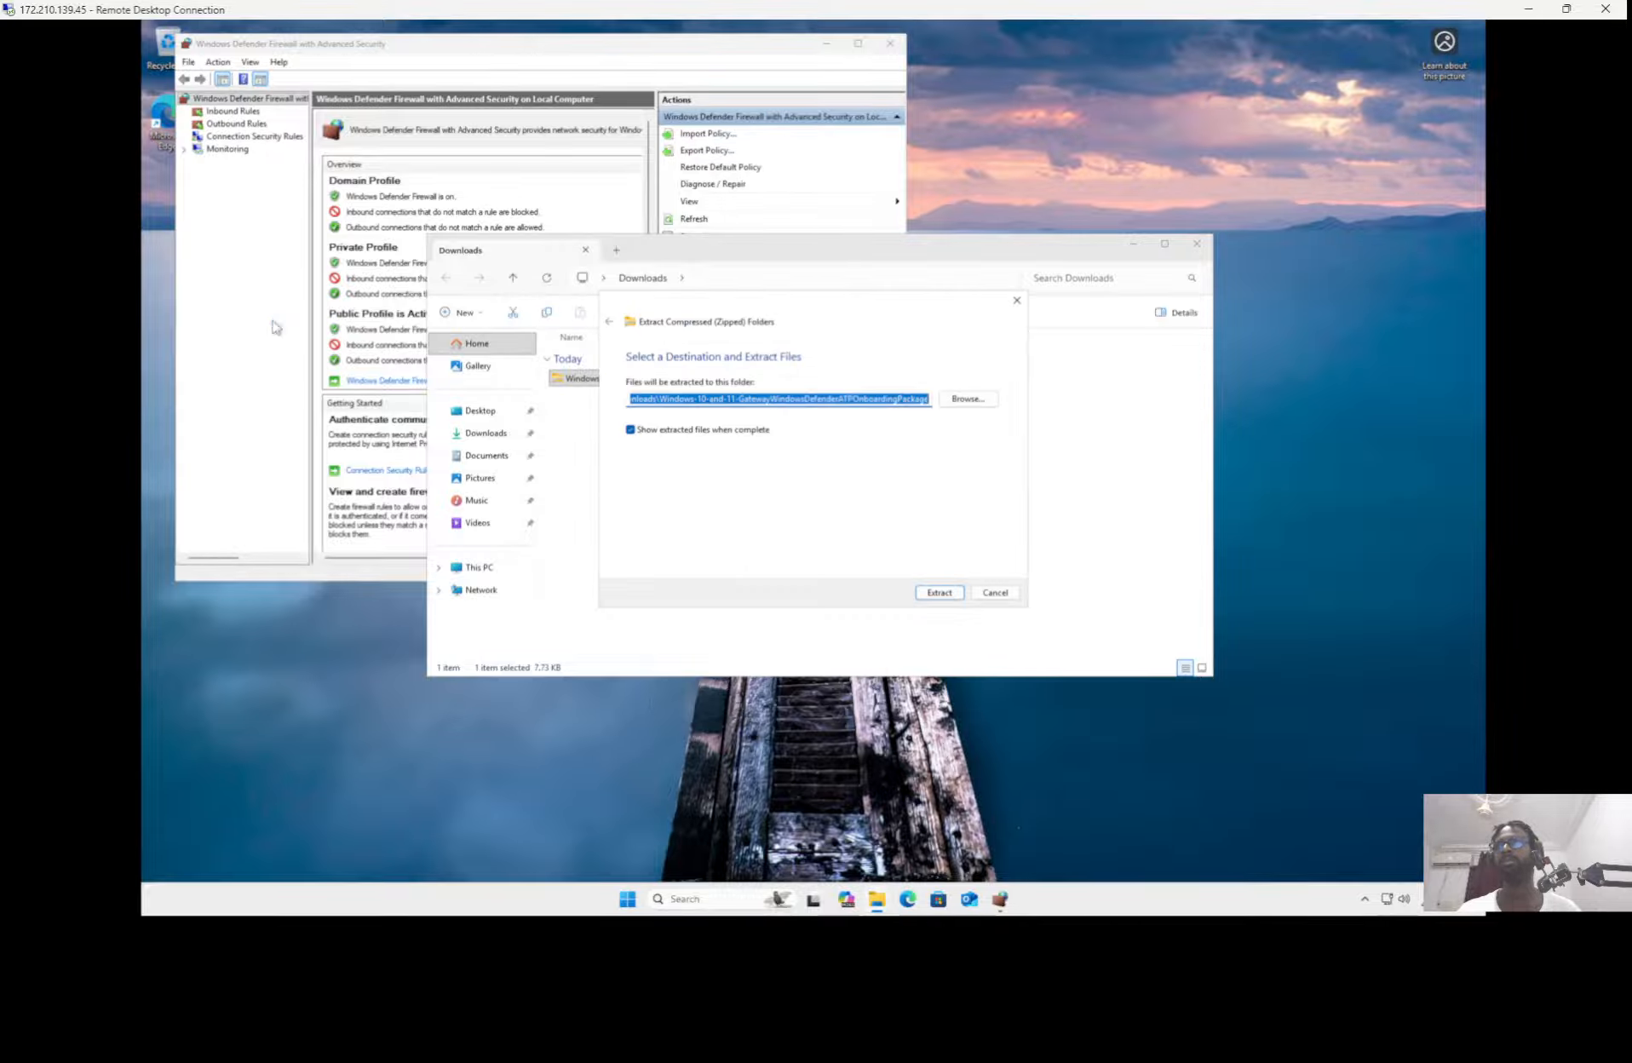
pyautogui.click(340, 357)
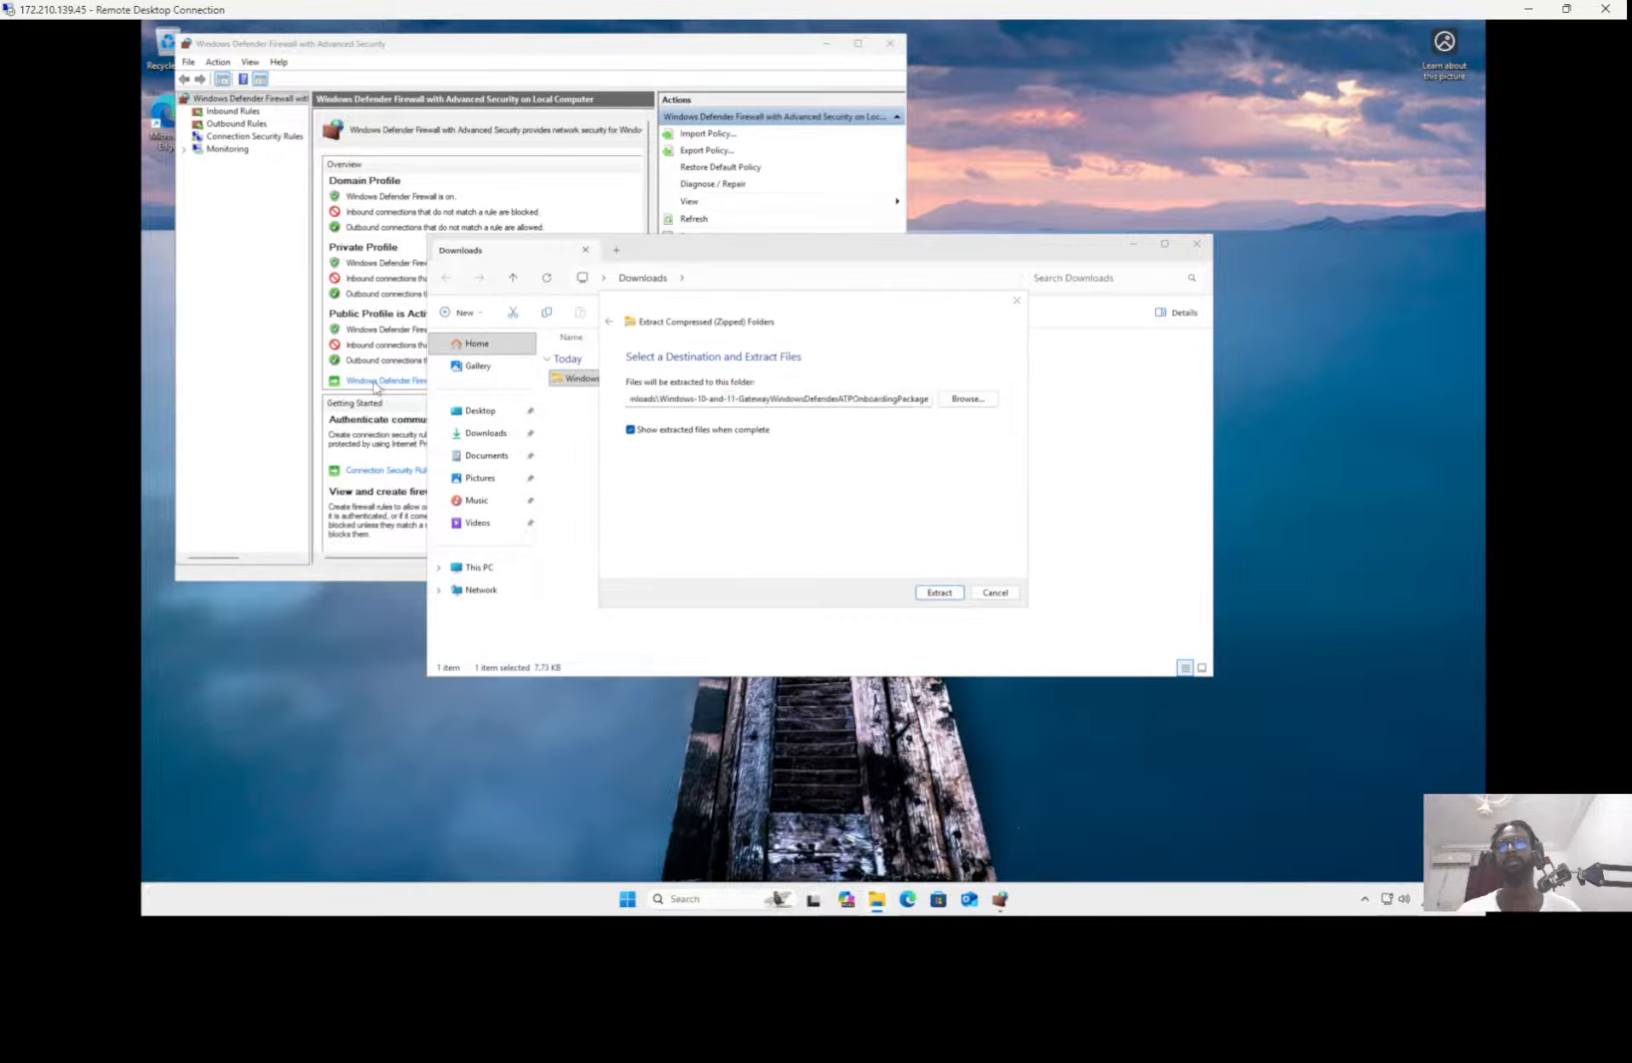
pyautogui.click(943, 593)
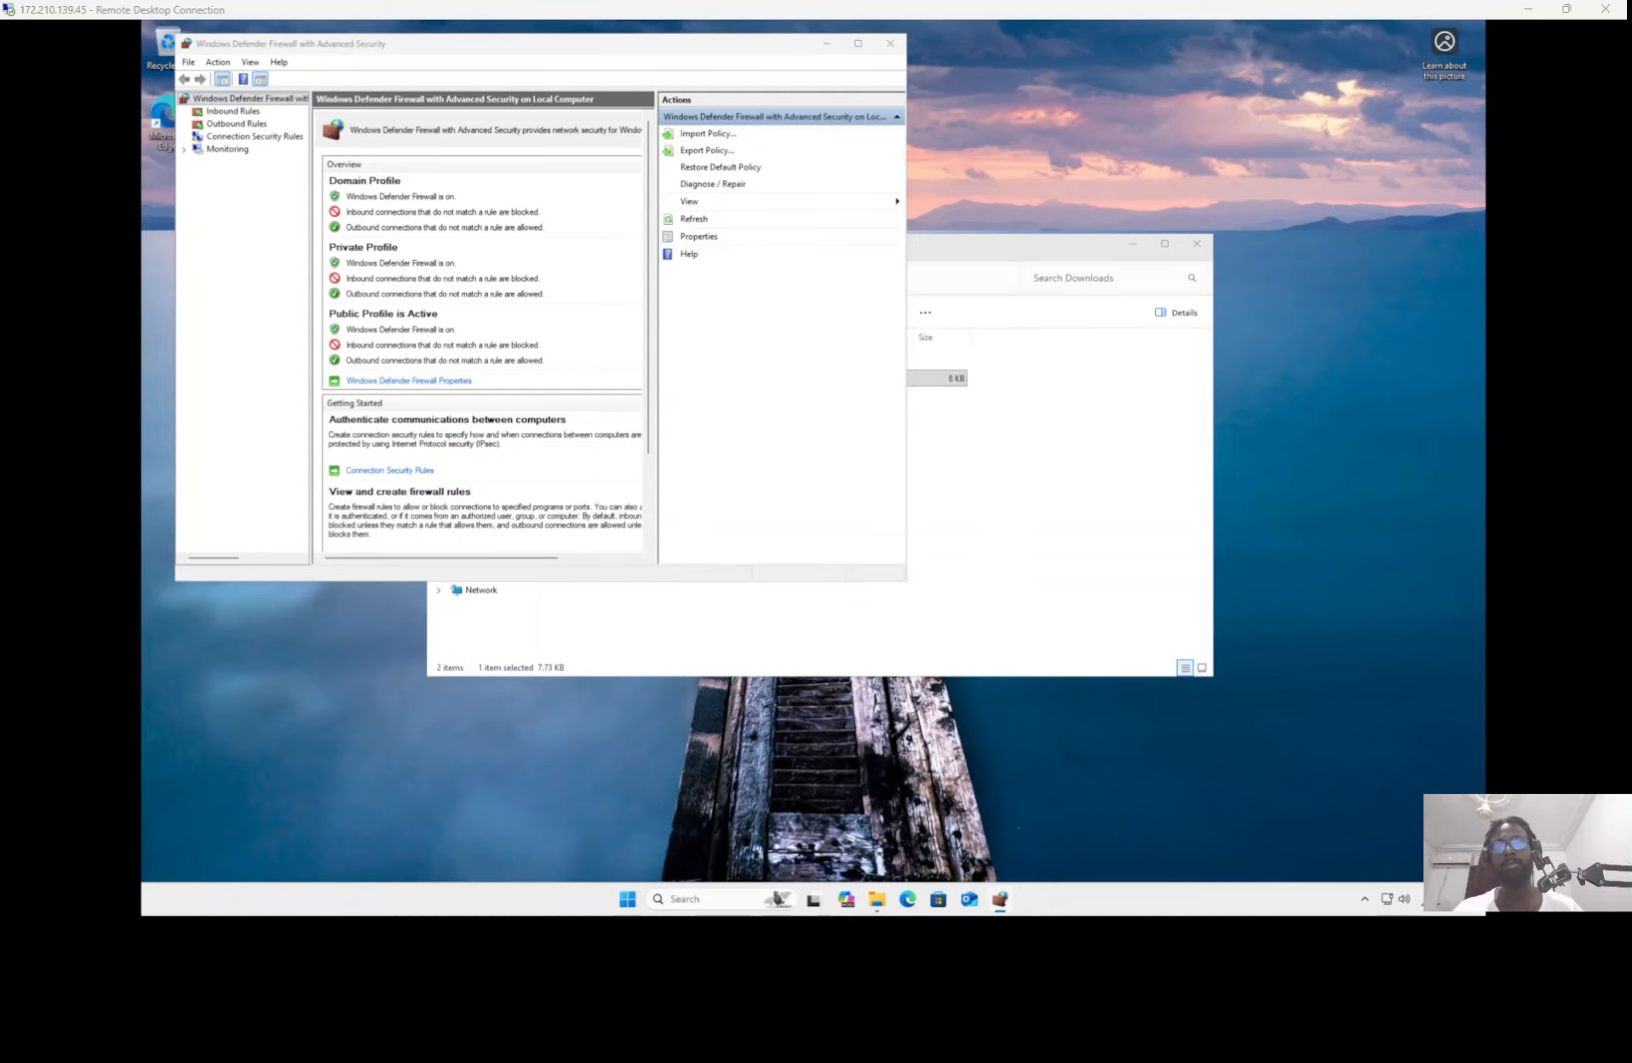
# Step: Turn the firewall state off for the domain, private and public profiles, and check the running ping to 172.210.139.45
pyautogui.moveTo(800, 1056); pyautogui.dragTo(966, 139)
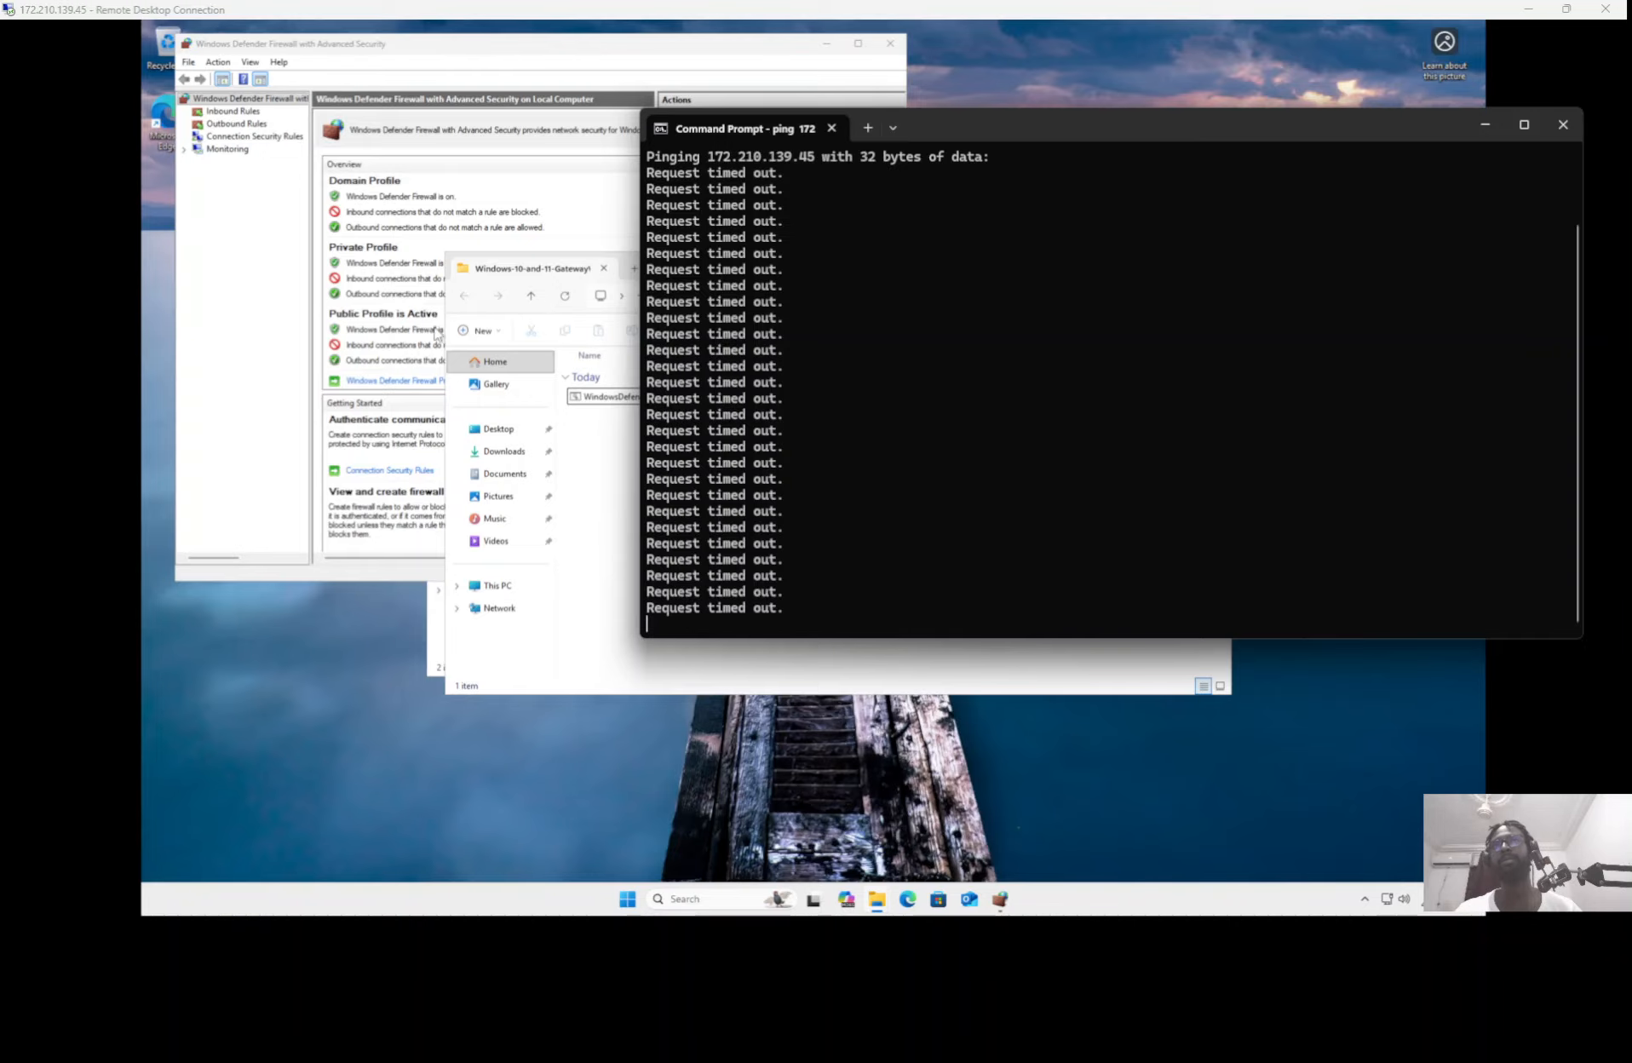
pyautogui.click(312, 363)
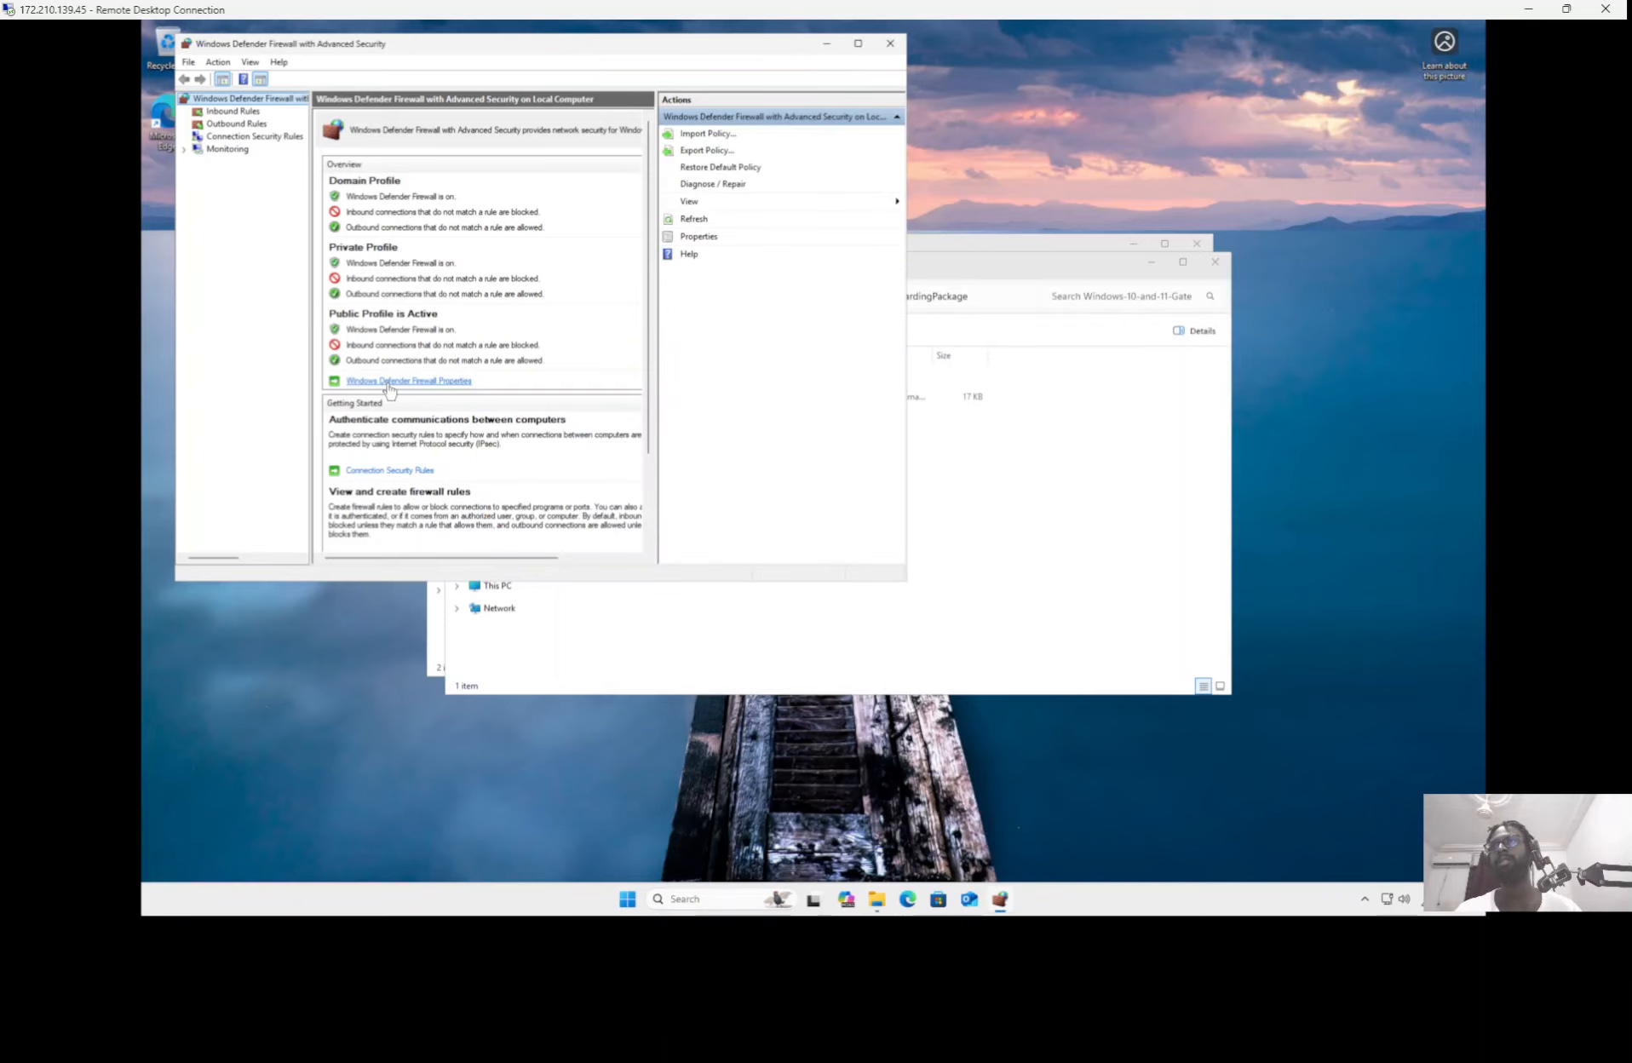
pyautogui.click(388, 383)
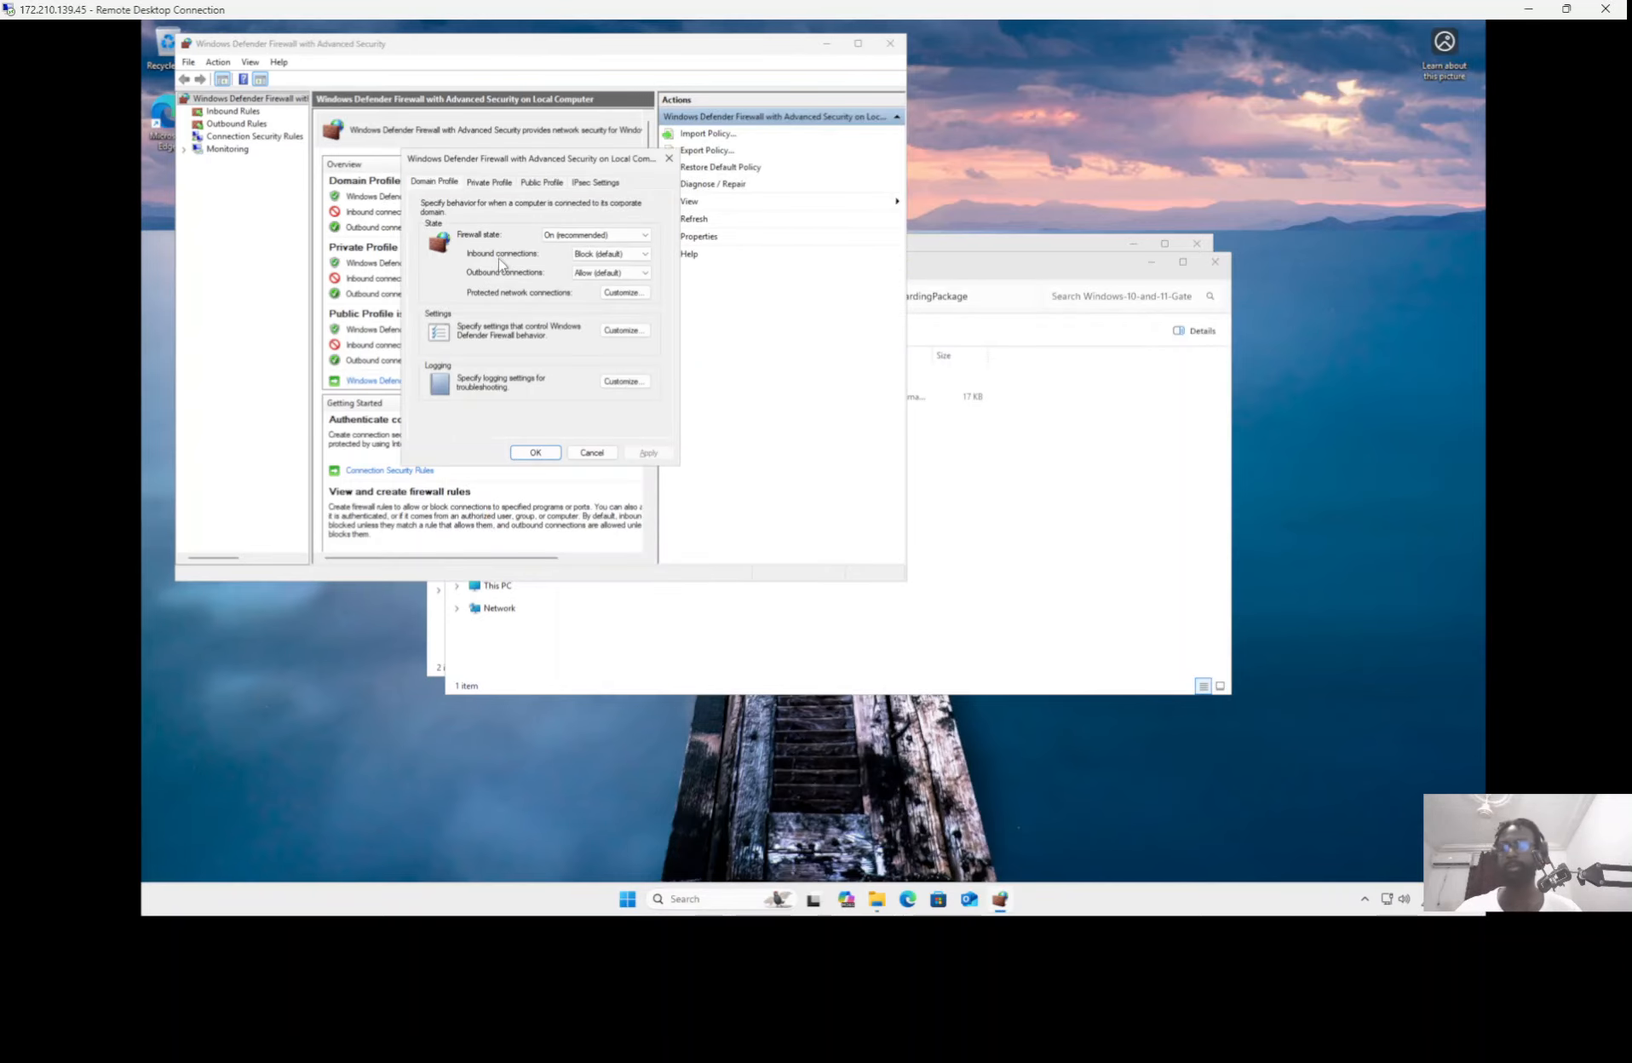
pyautogui.click(595, 235)
pyautogui.click(579, 261)
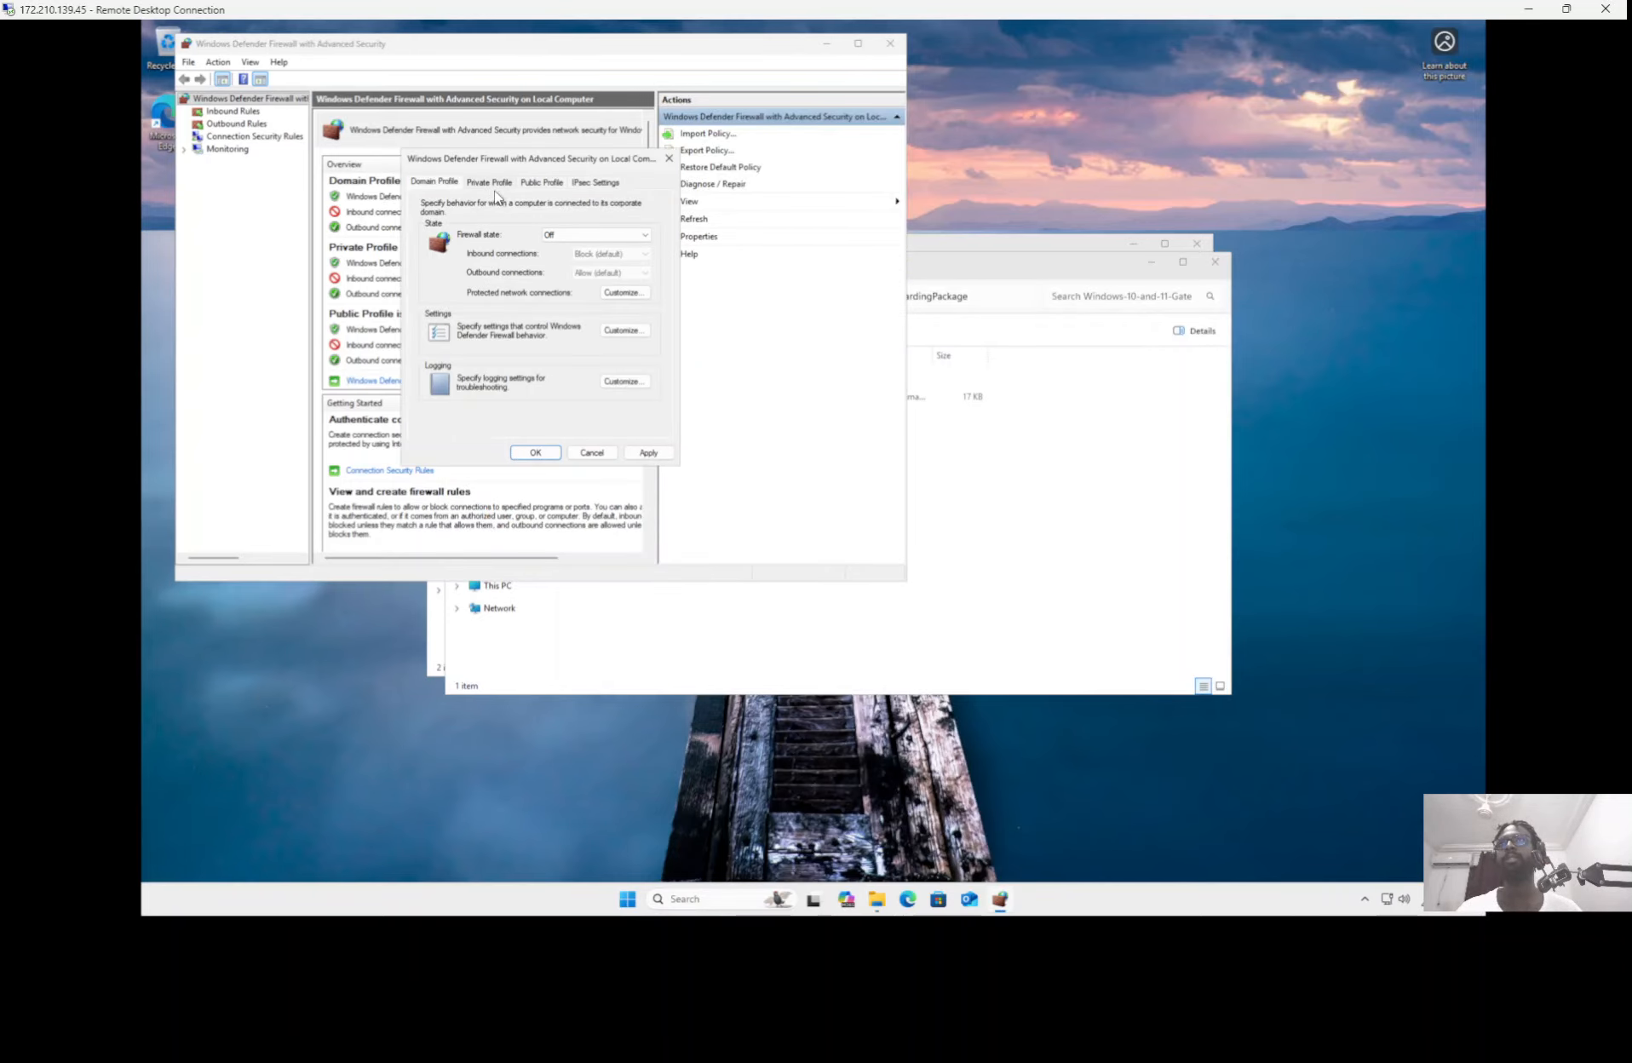
pyautogui.click(494, 183)
pyautogui.click(527, 184)
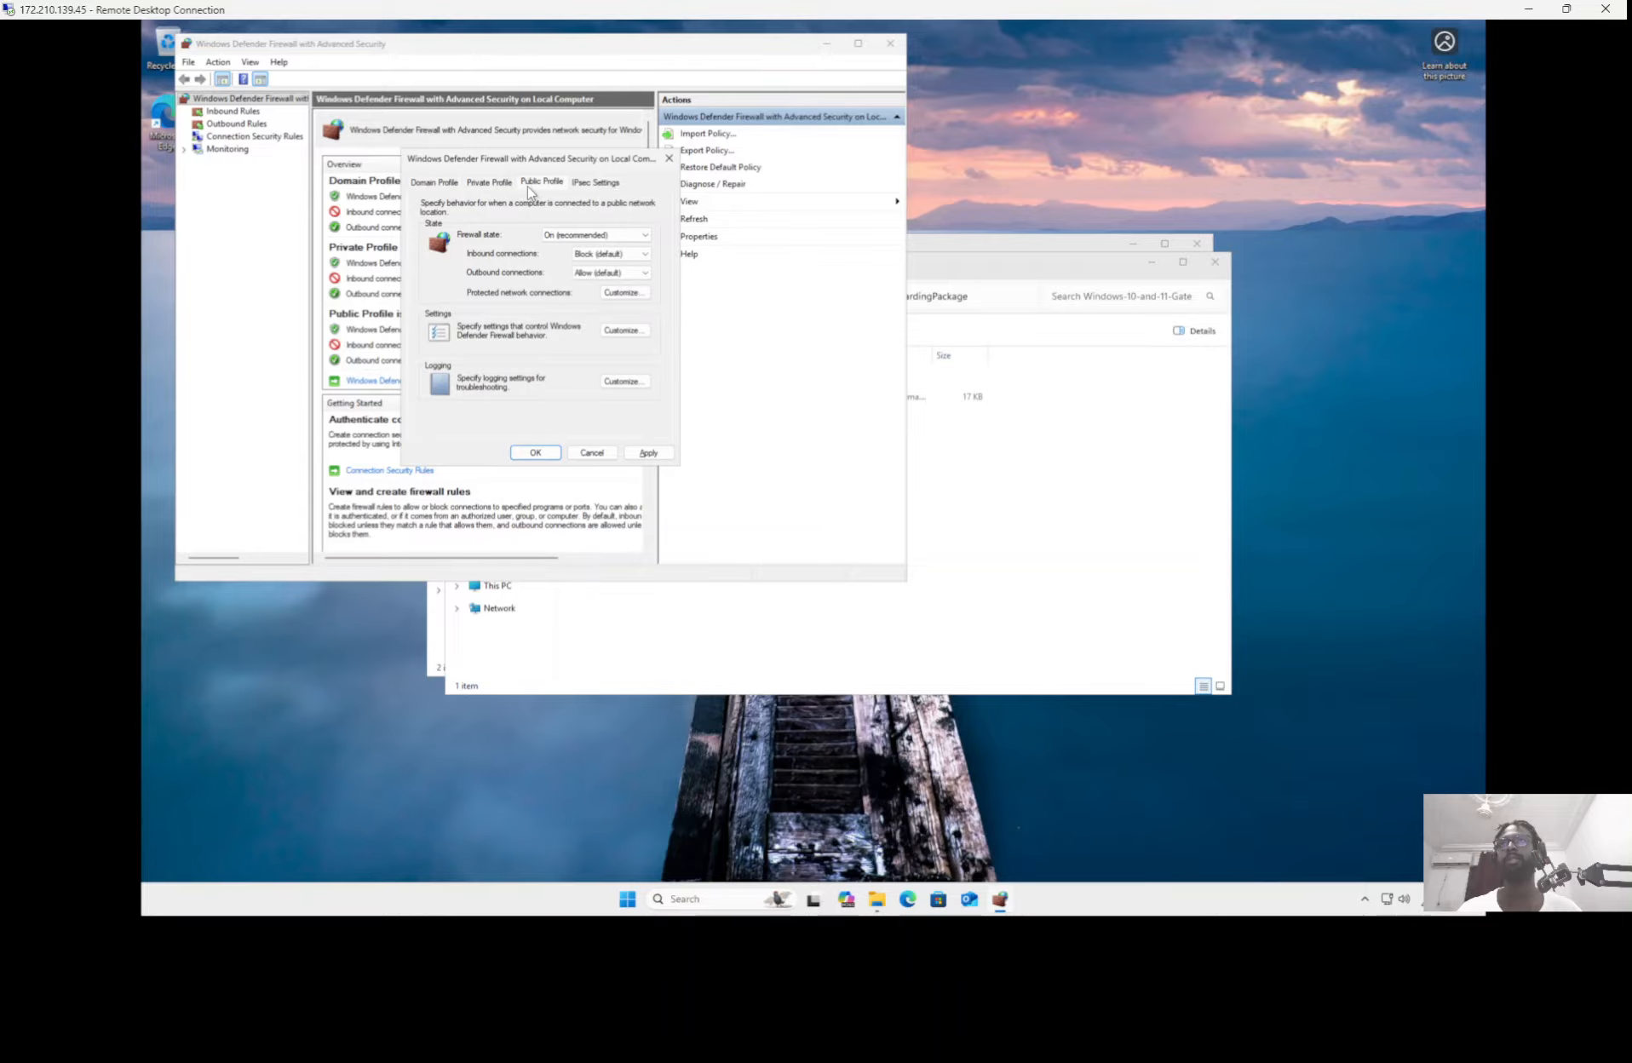
pyautogui.click(562, 236)
pyautogui.click(555, 259)
pyautogui.click(544, 455)
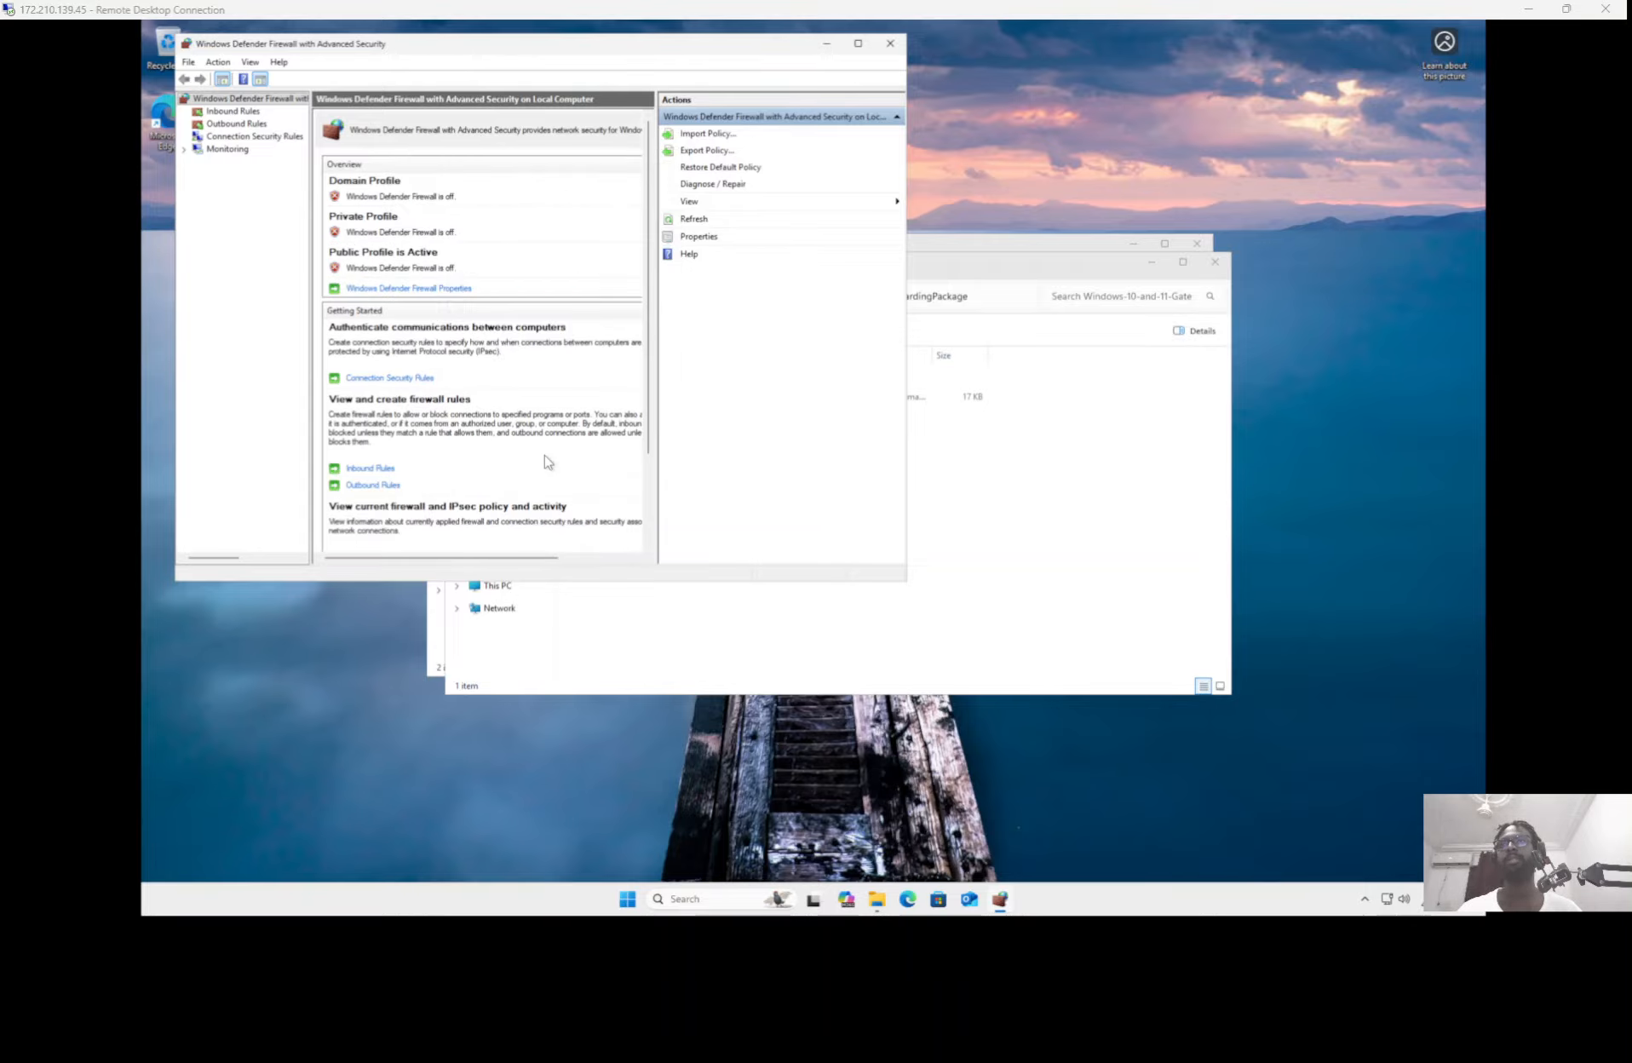
pyautogui.hotkey('alt', 'Tab')
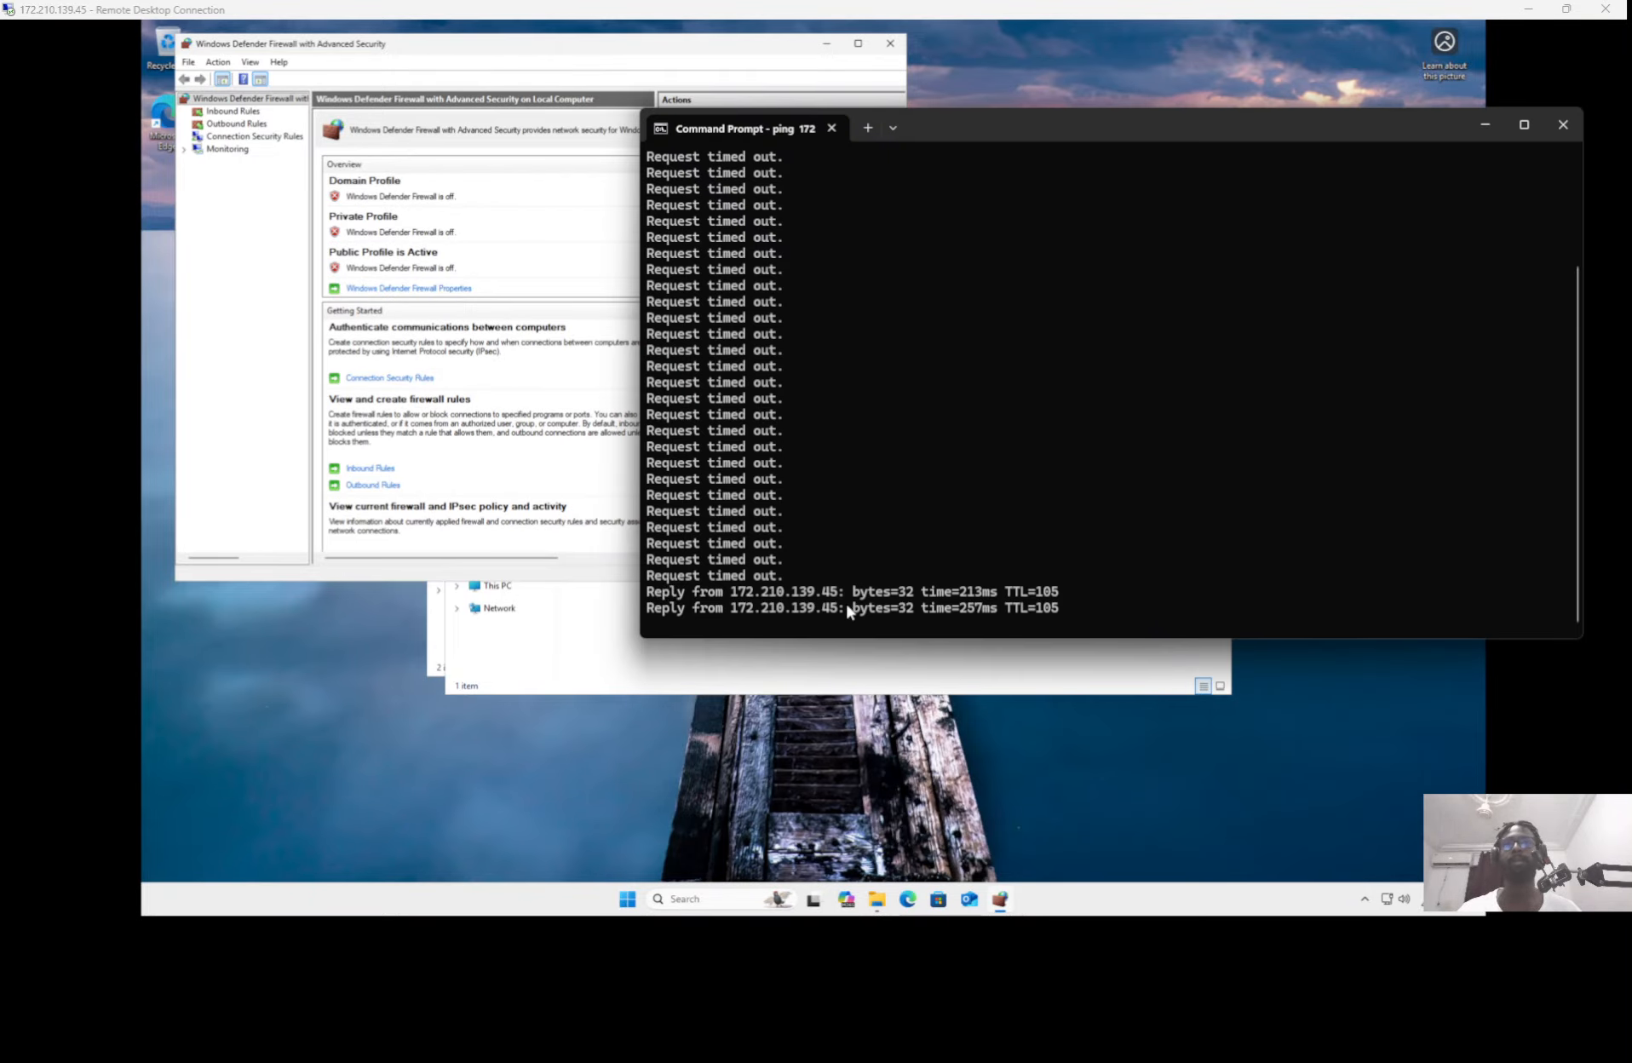
# Step: Run the extracted WindowsDefenderATPLocalOnboarding script as administrator, allow the security warning and answer y to start the onboarding
pyautogui.click(752, 665)
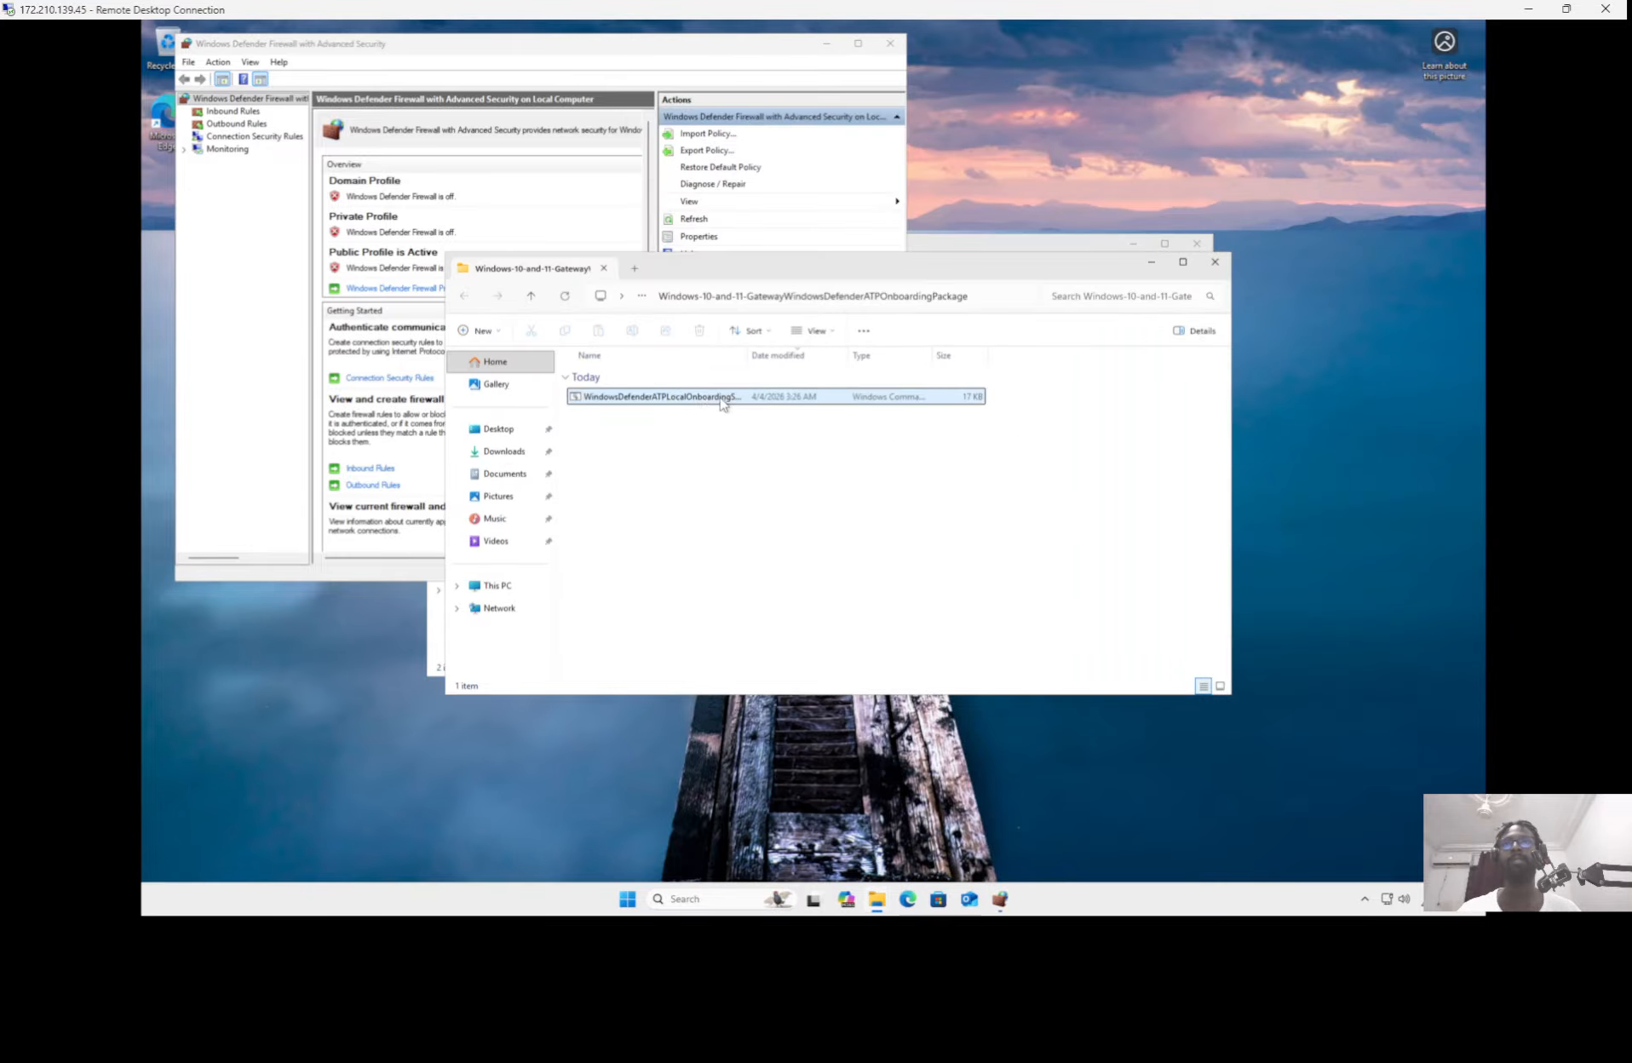
pyautogui.rightClick(704, 402)
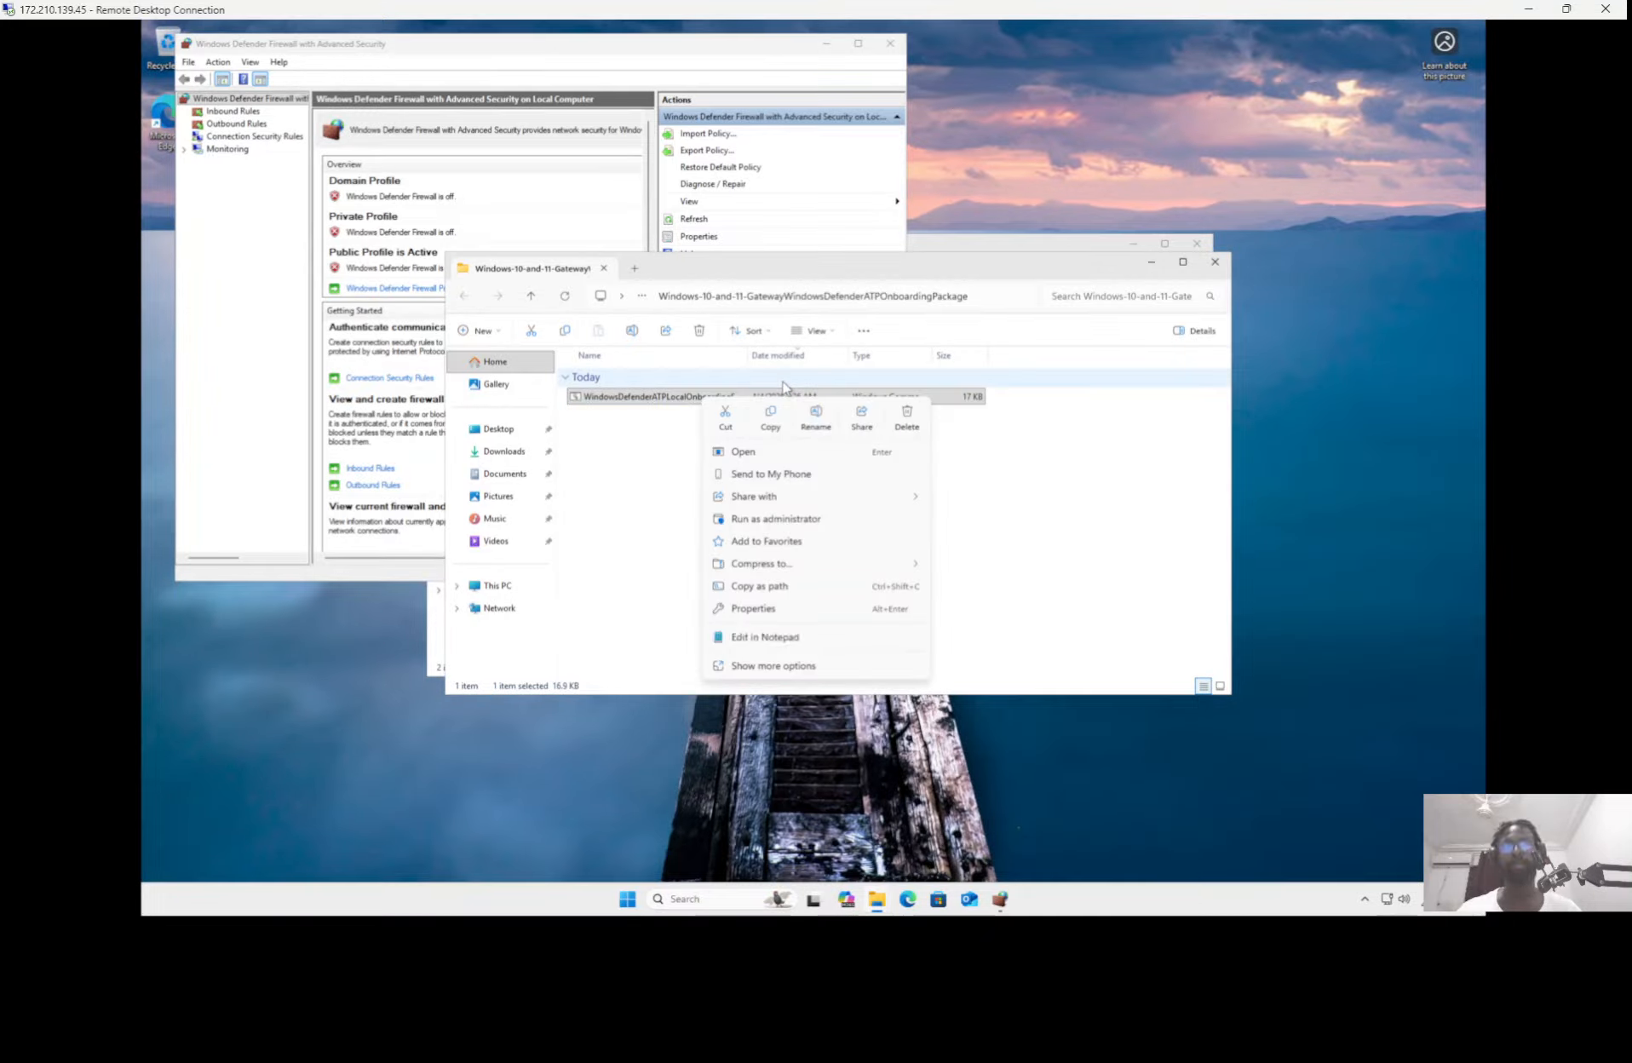
pyautogui.click(769, 521)
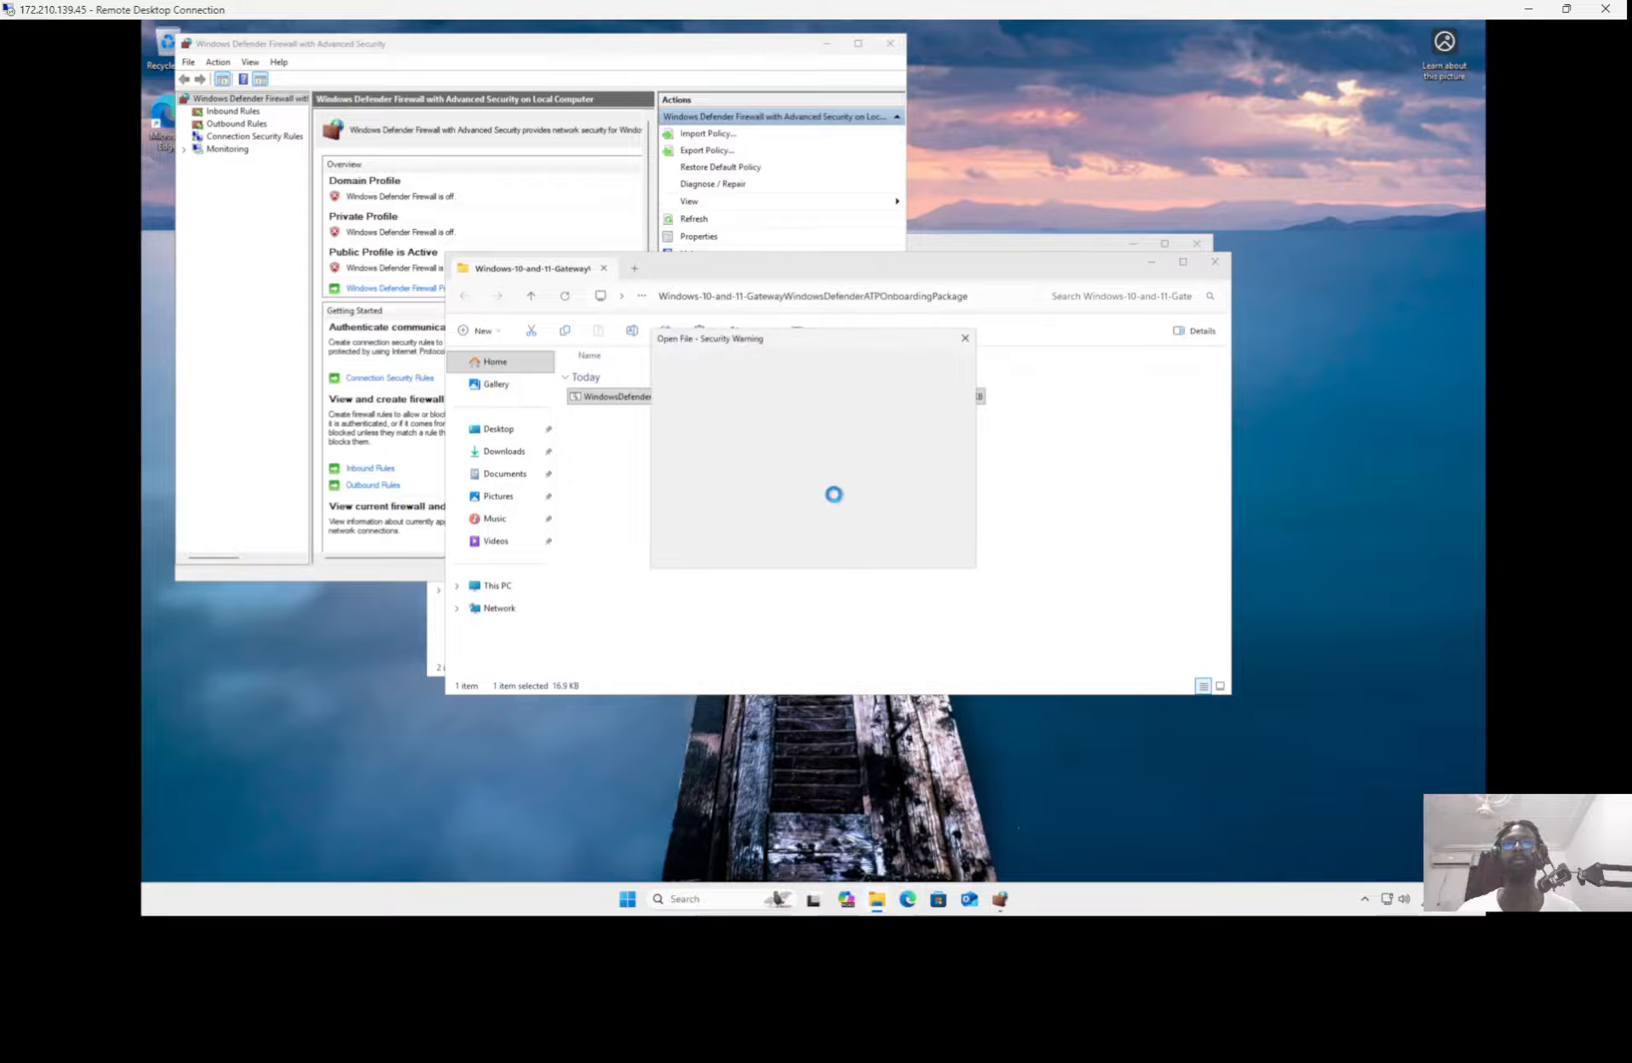
pyautogui.click(855, 472)
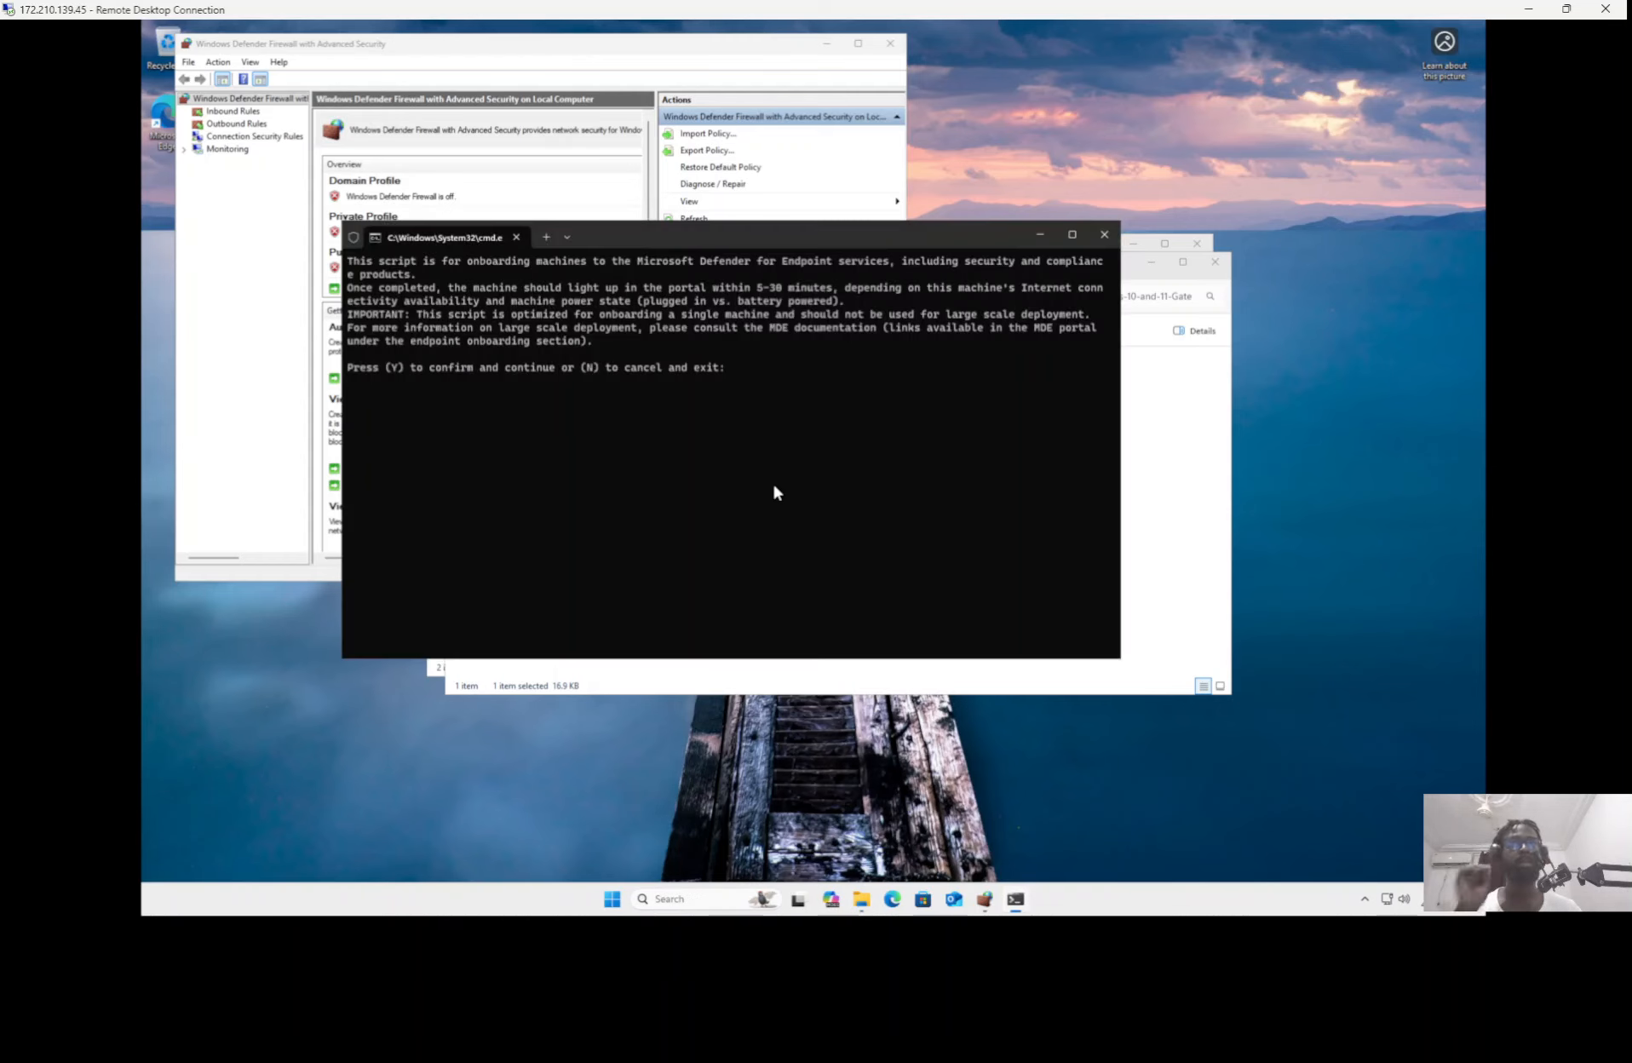
pyautogui.write('y')
pyautogui.press('Return')
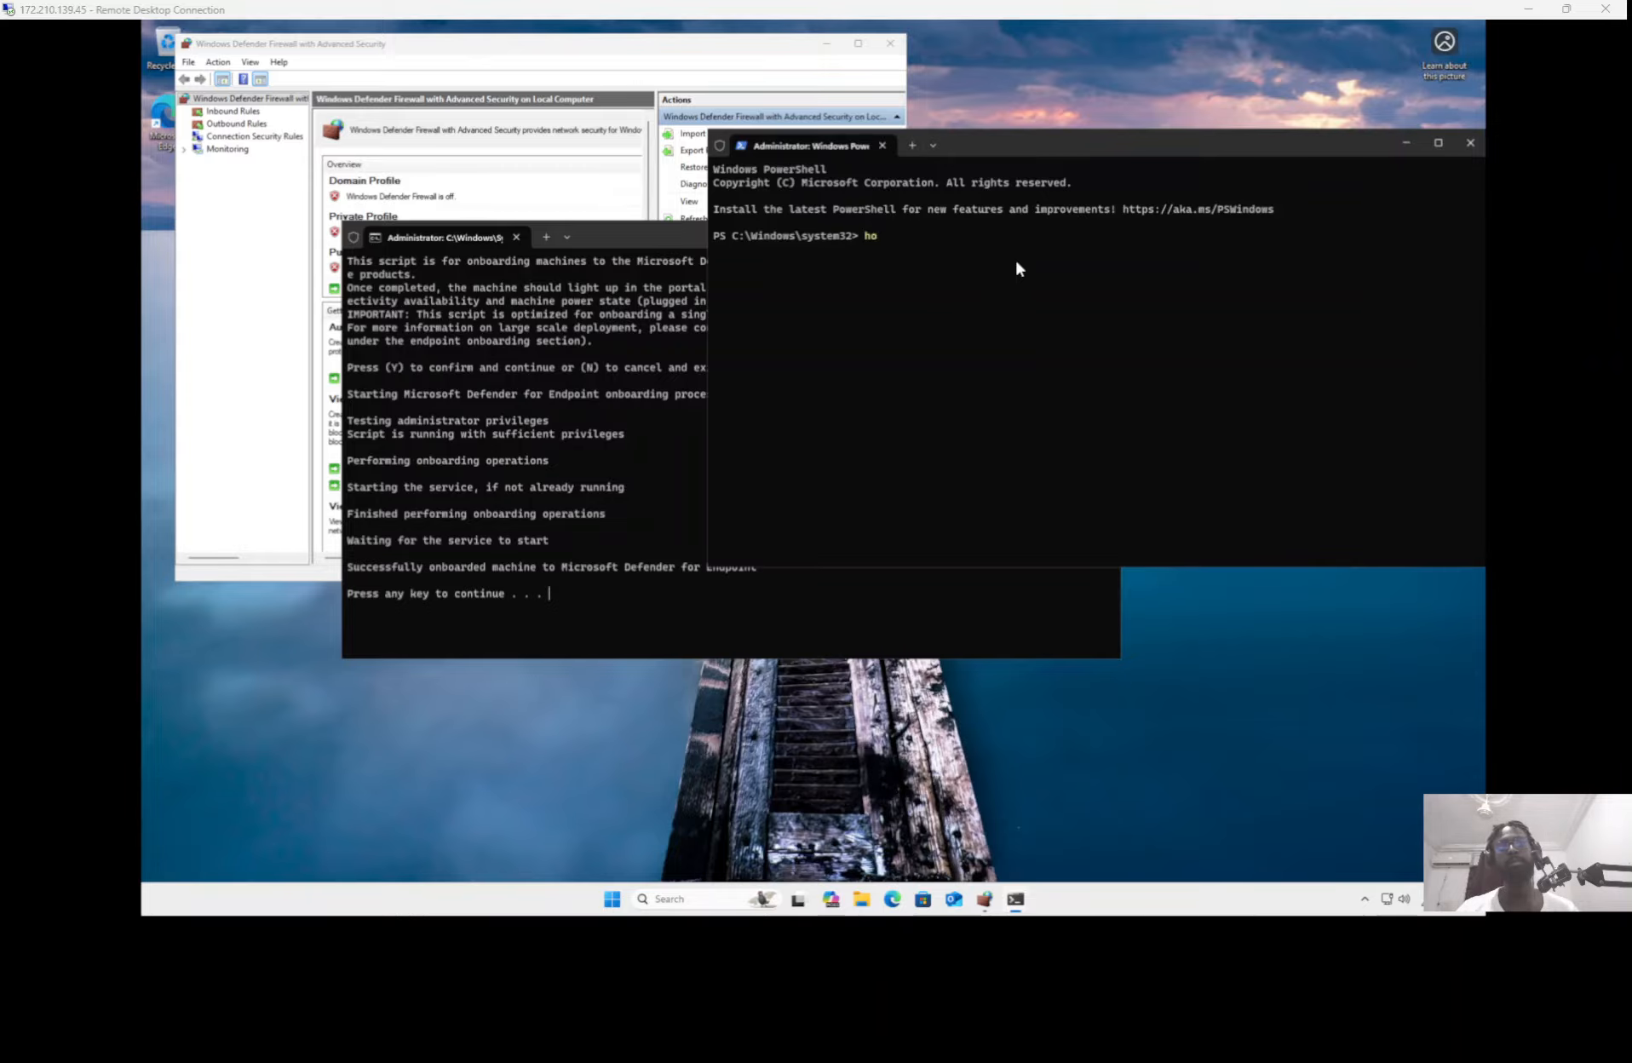
# Step: Run hostname in the administrator PowerShell session and copy the returned computer name
pyautogui.write('s')
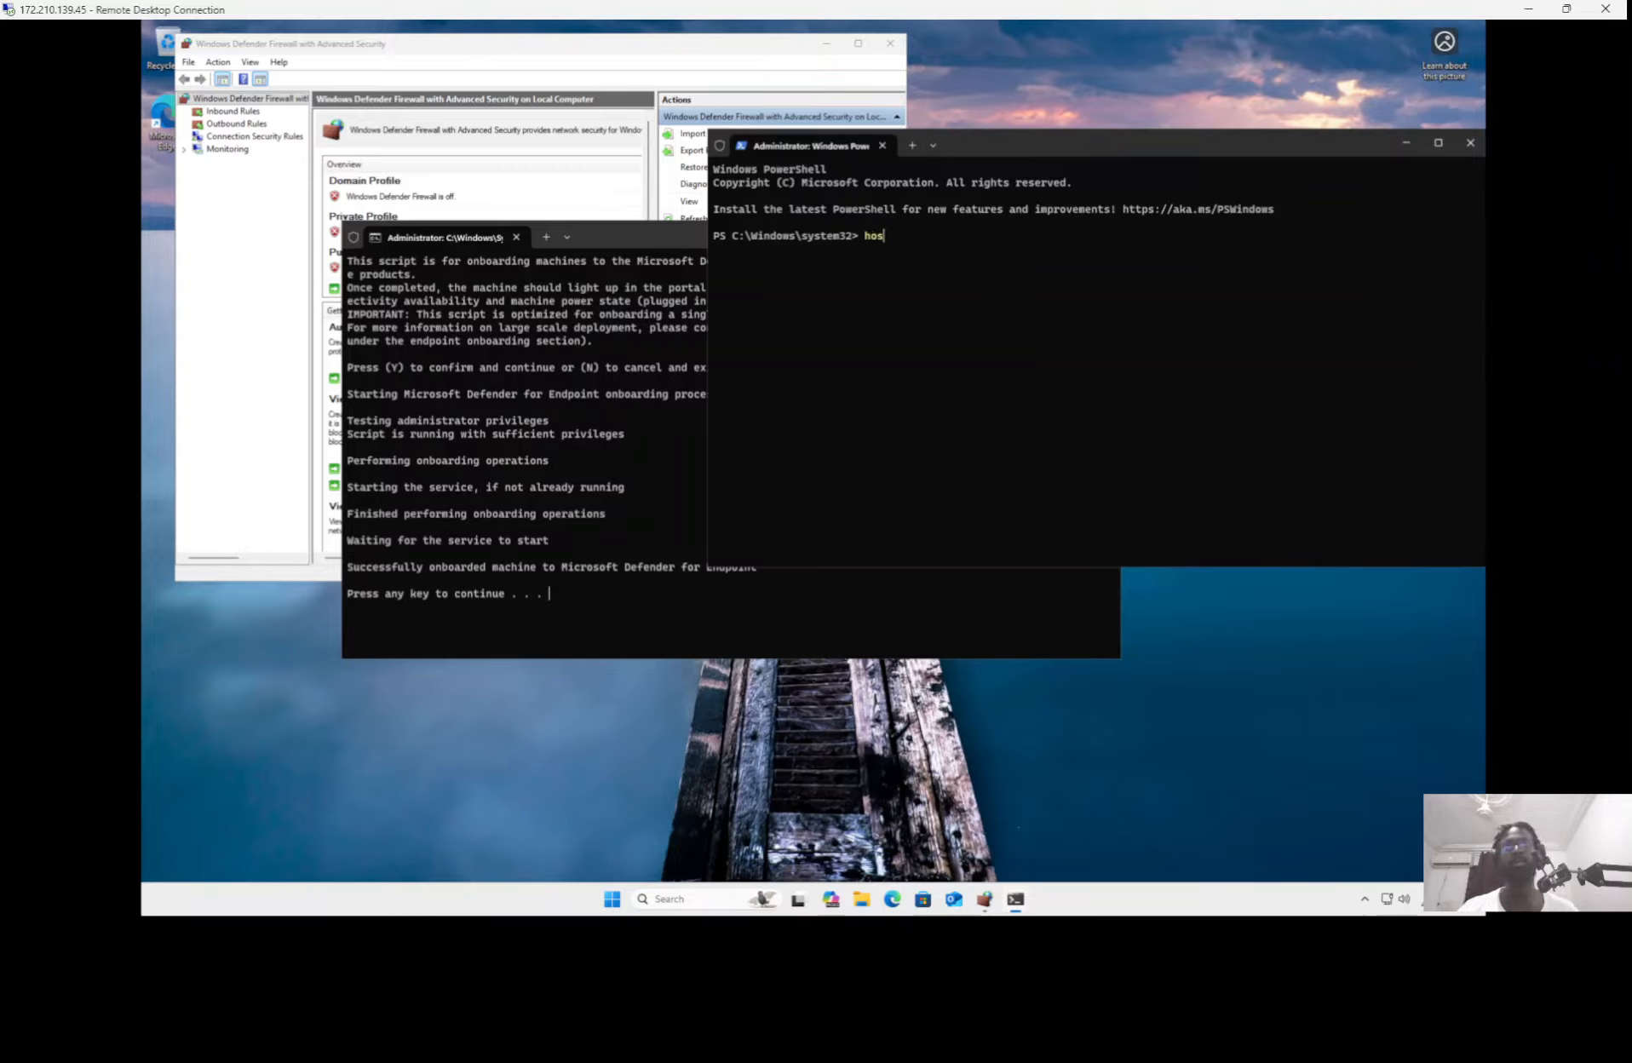
pyautogui.write('t')
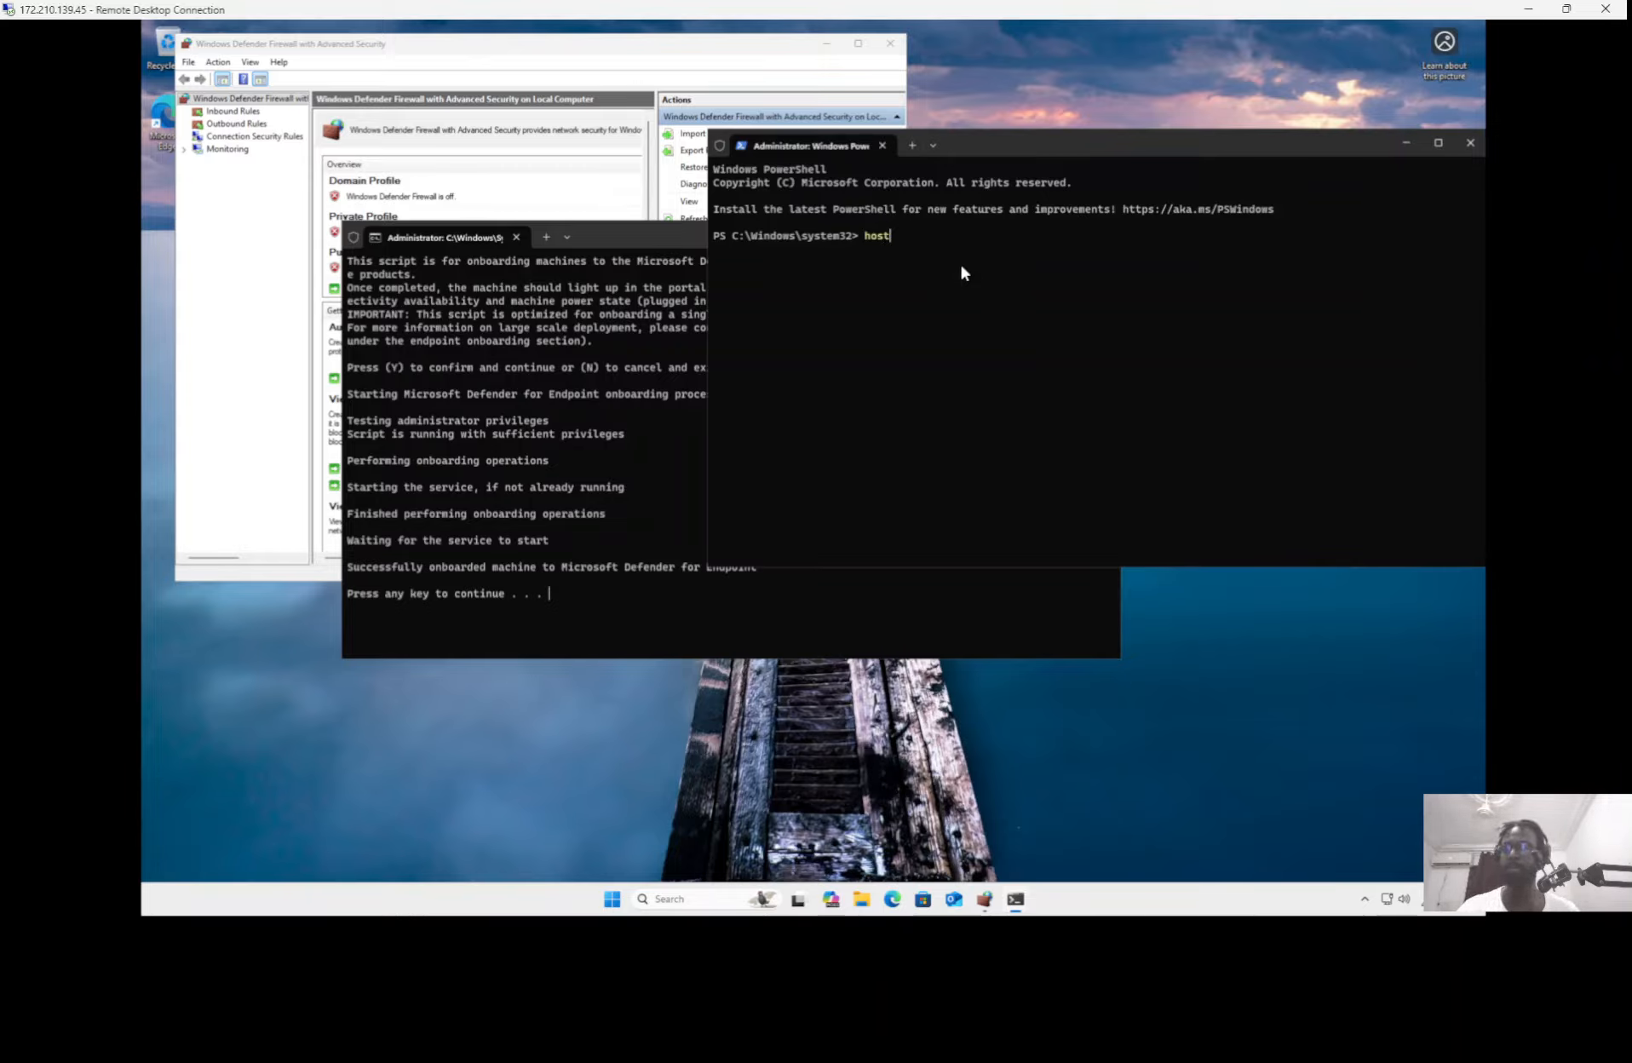
pyautogui.write('nam')
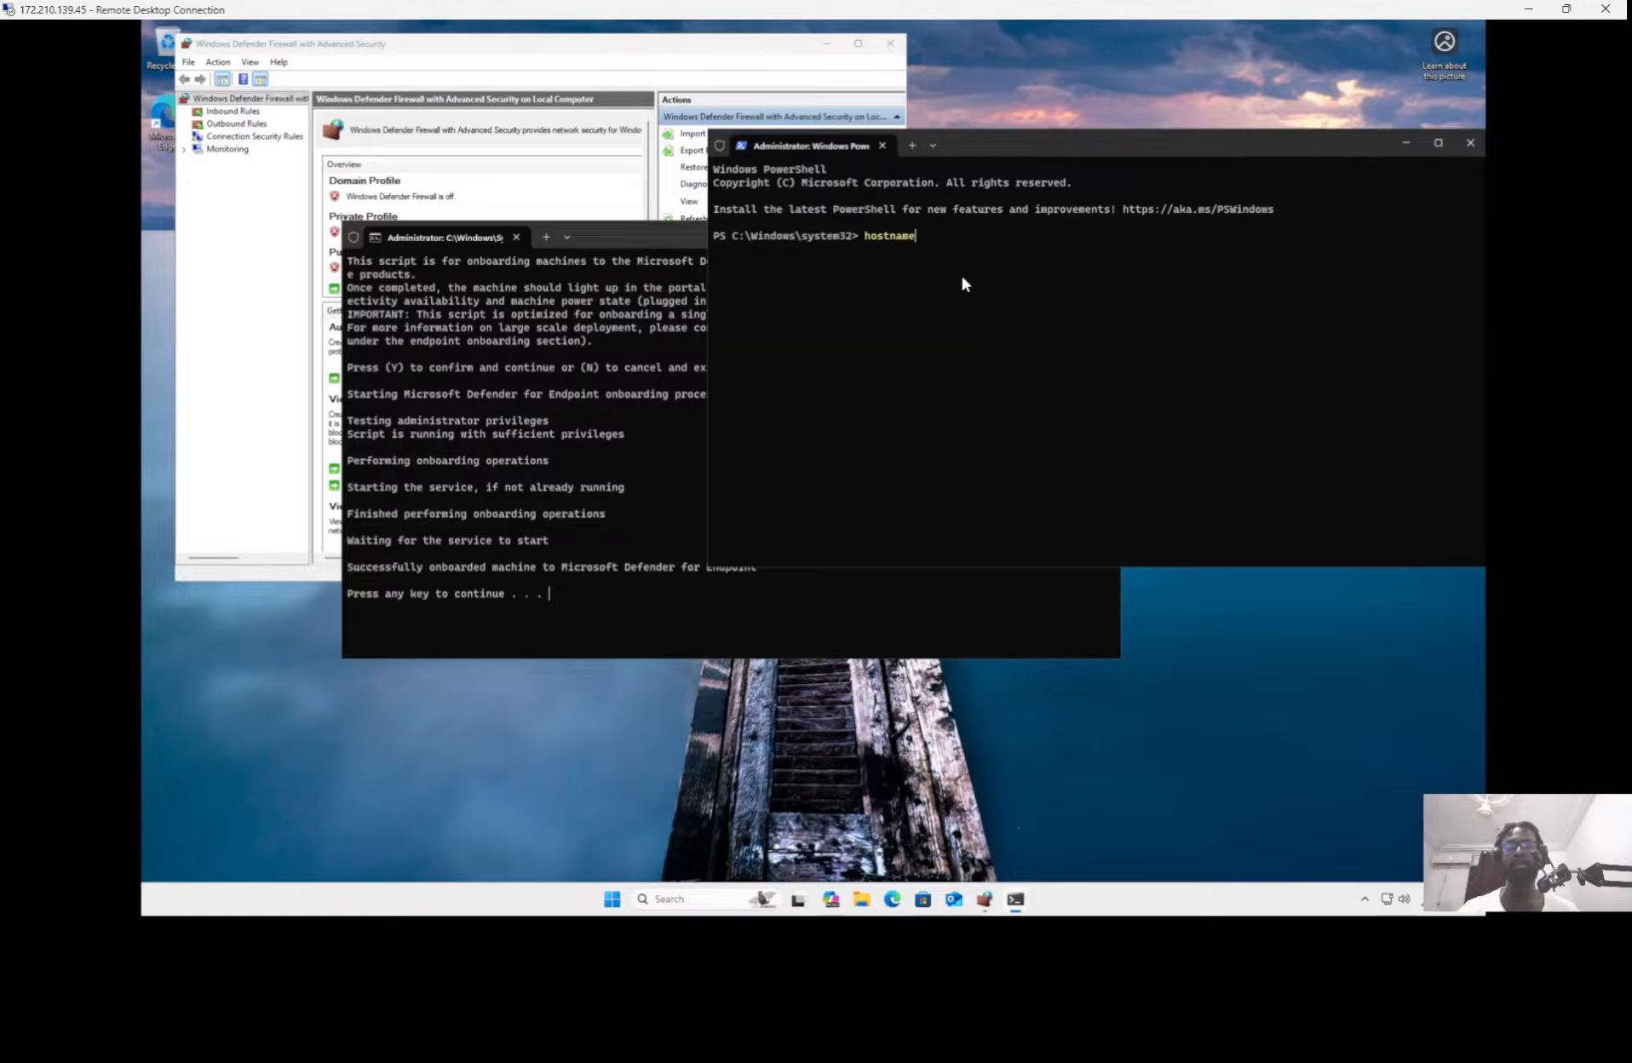
pyautogui.write('e')
pyautogui.press('Return')
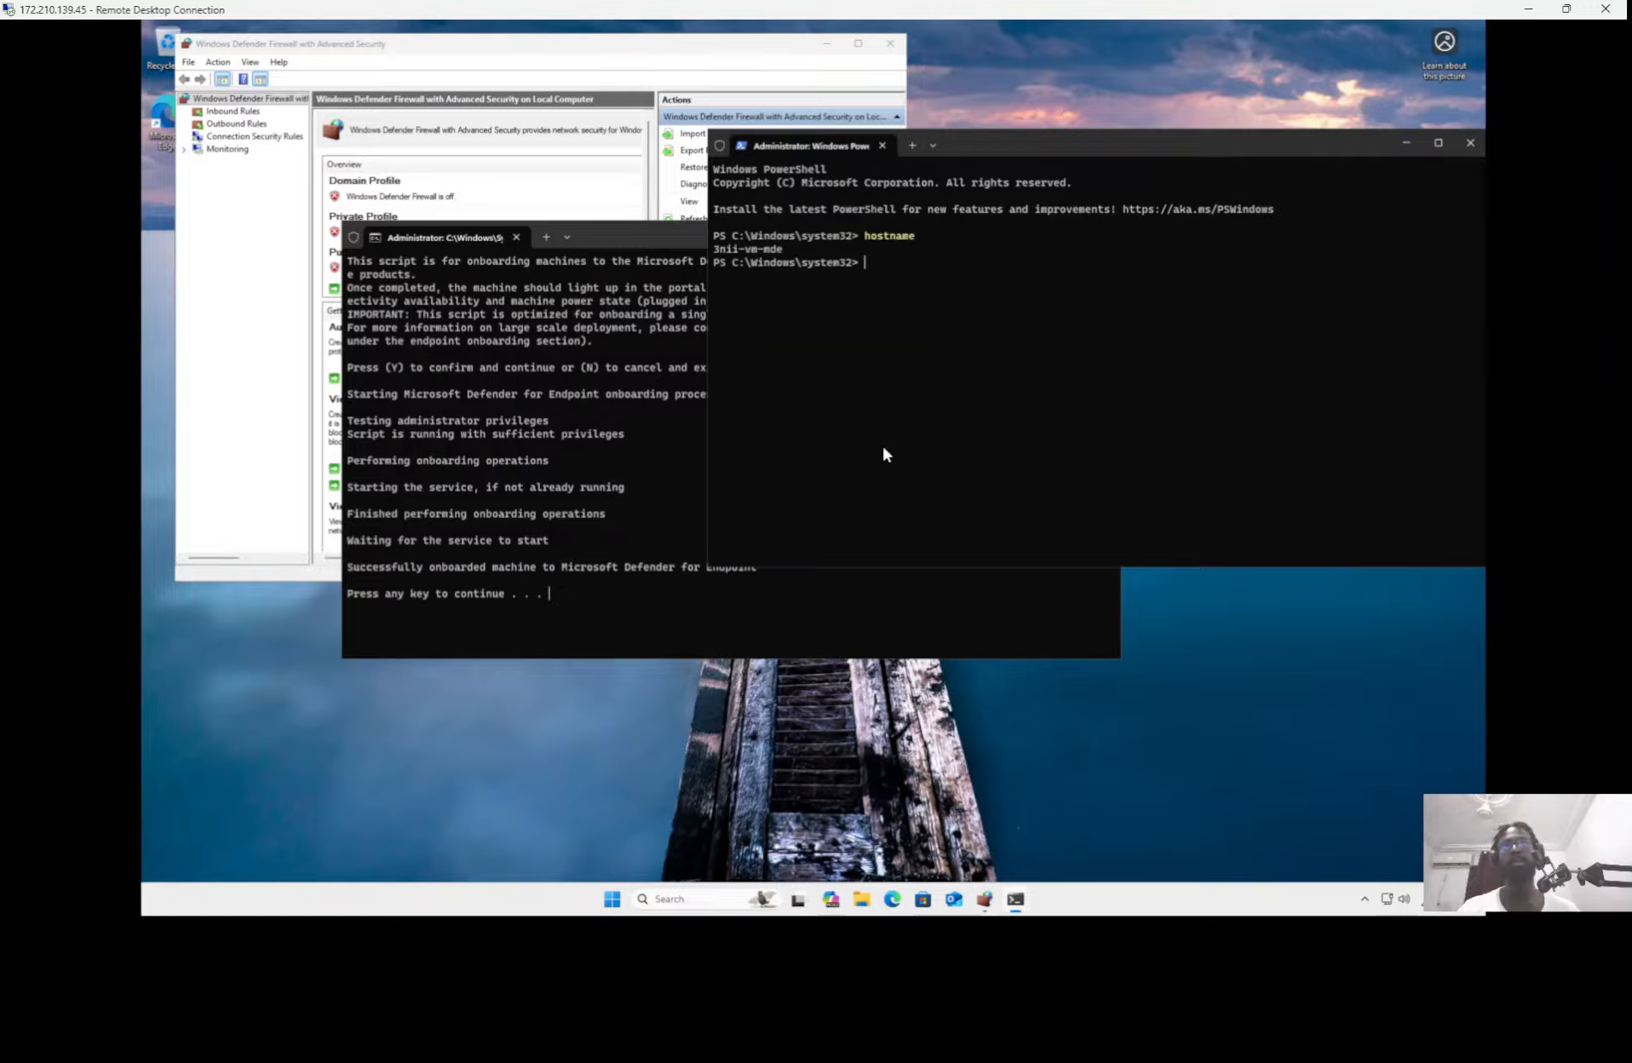
pyautogui.tripleClick(756, 253)
pyautogui.hotkey('ctrl', 'c')
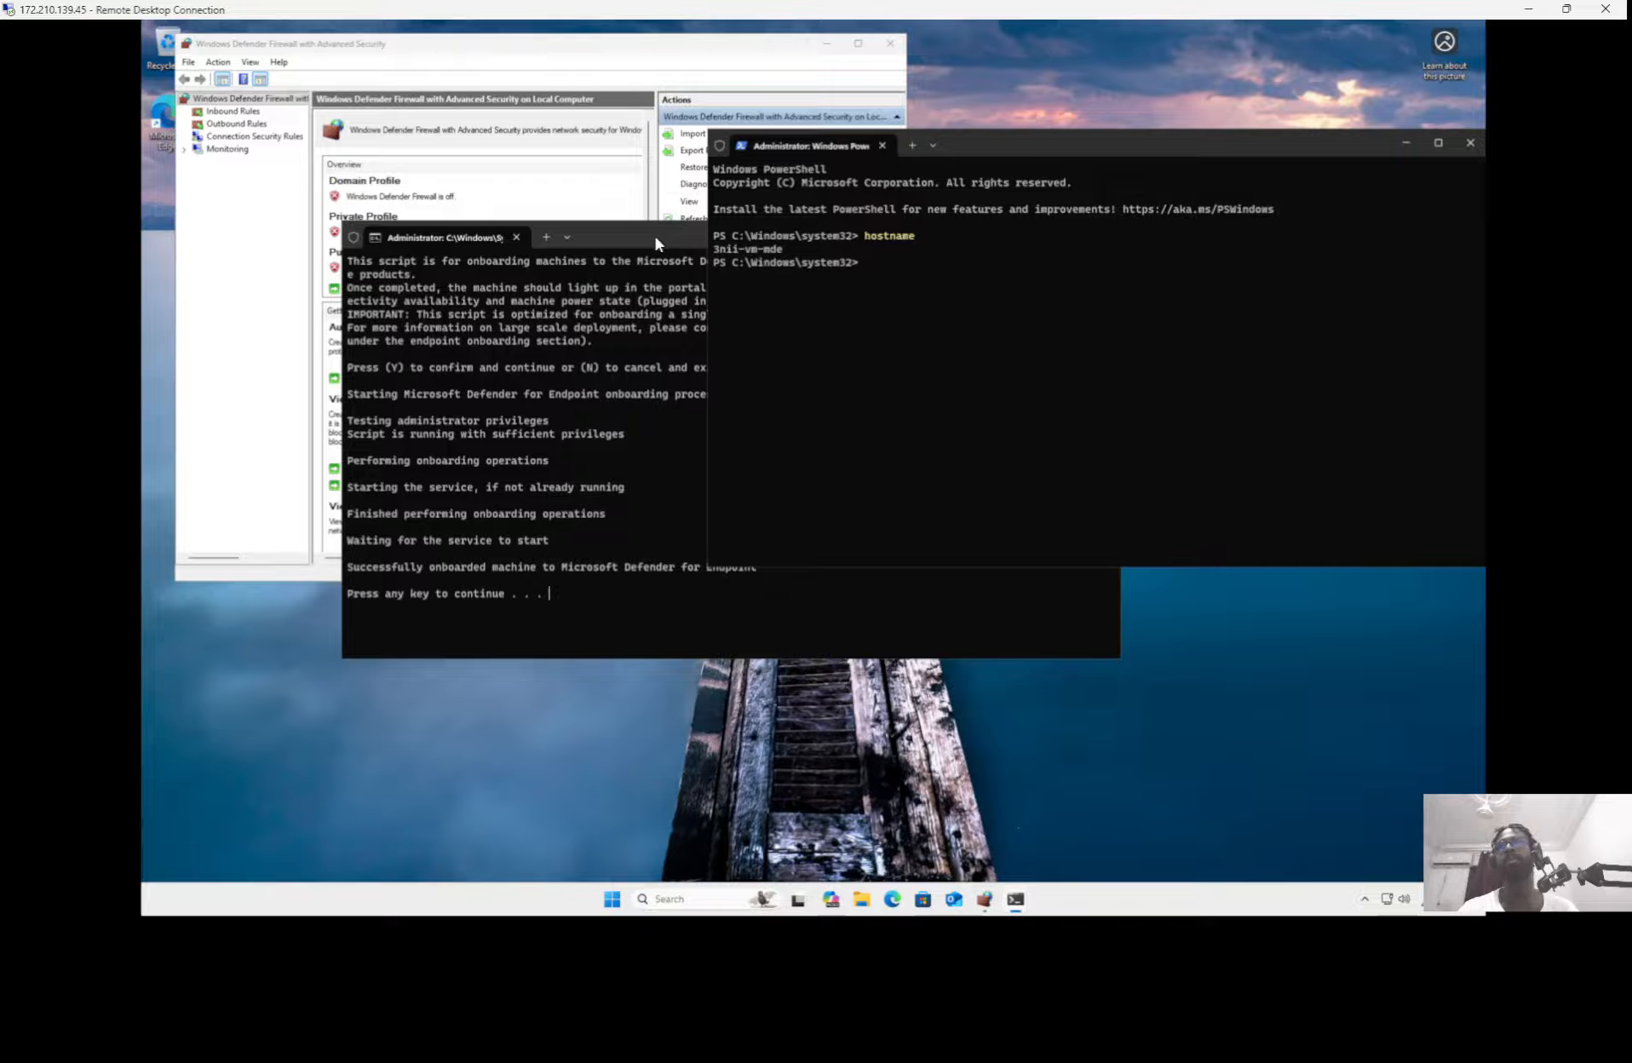
# Step: Dismiss the finished onboarding script and close the Windows Defender Firewall window
pyautogui.click(623, 423)
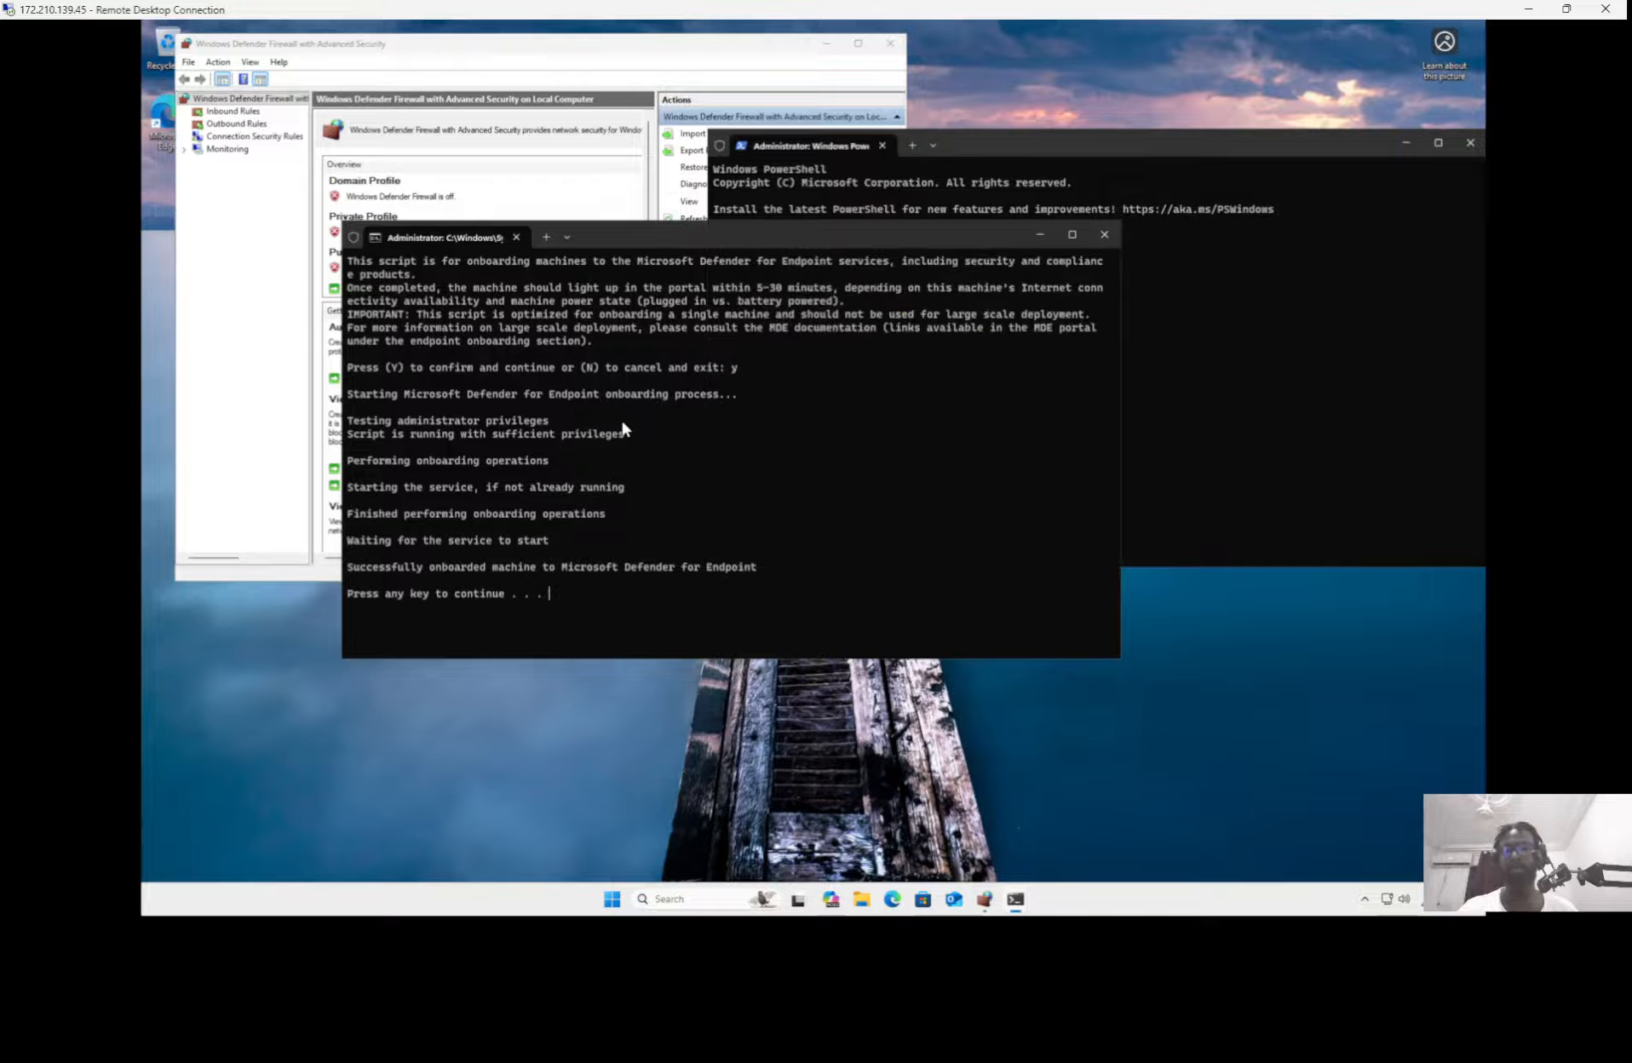
pyautogui.press('Return')
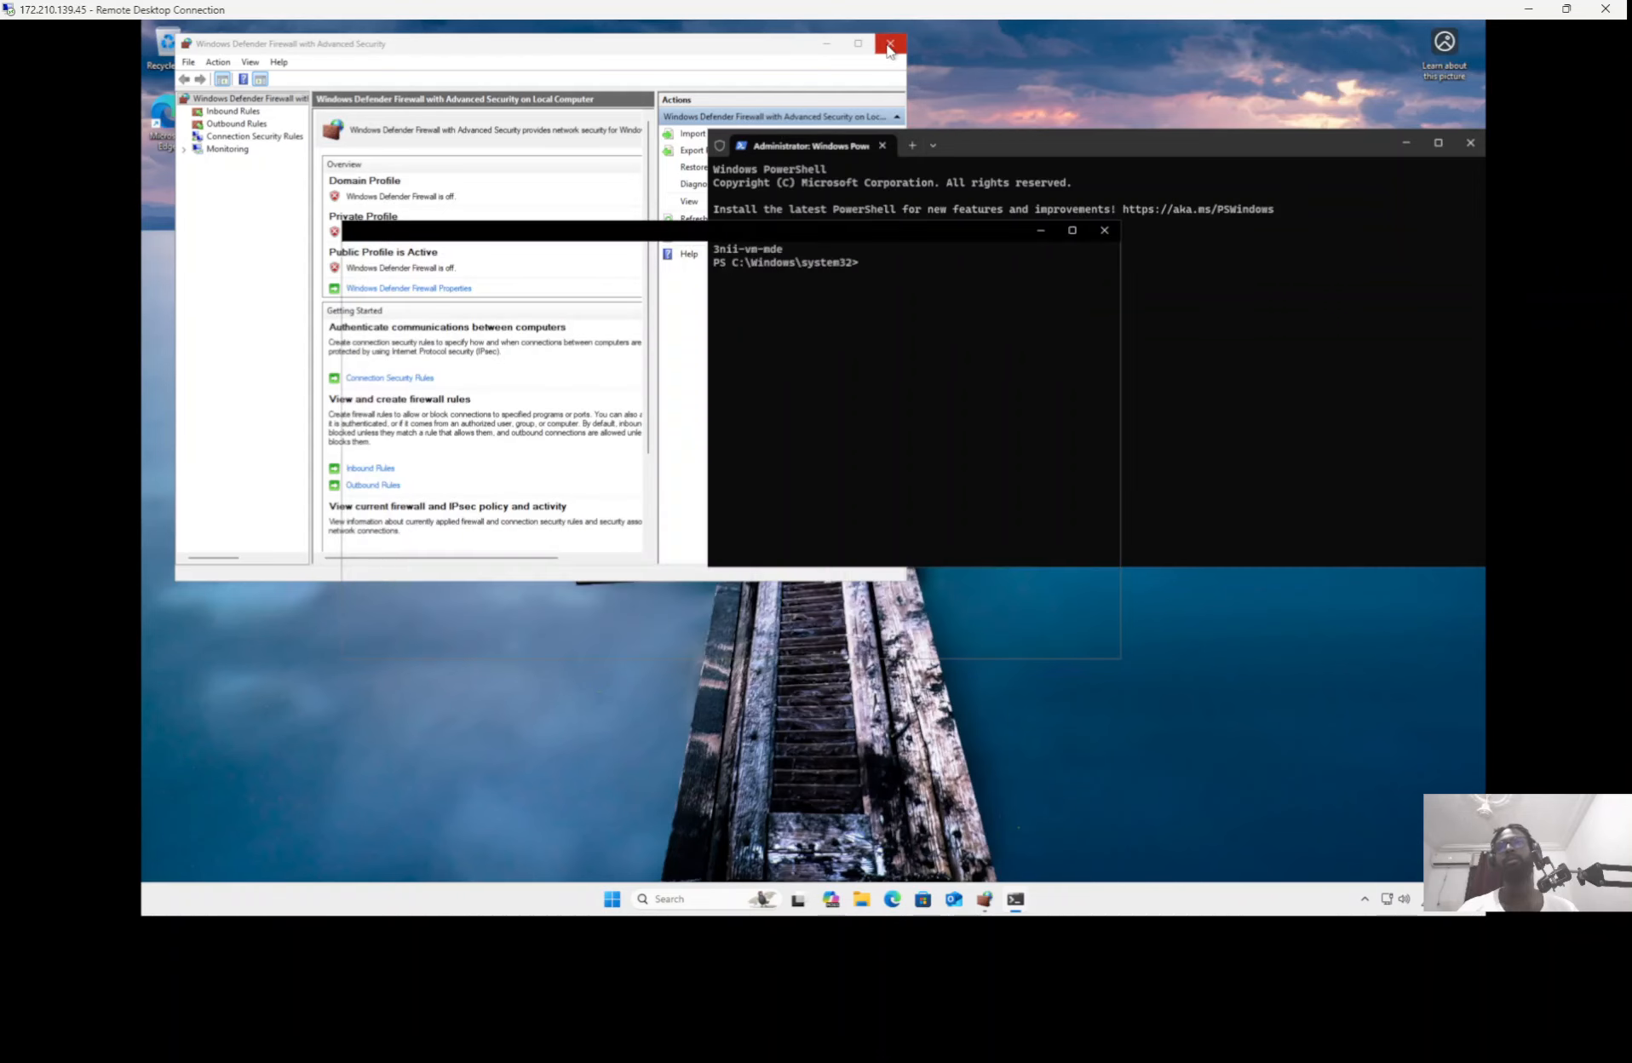
pyautogui.click(875, 271)
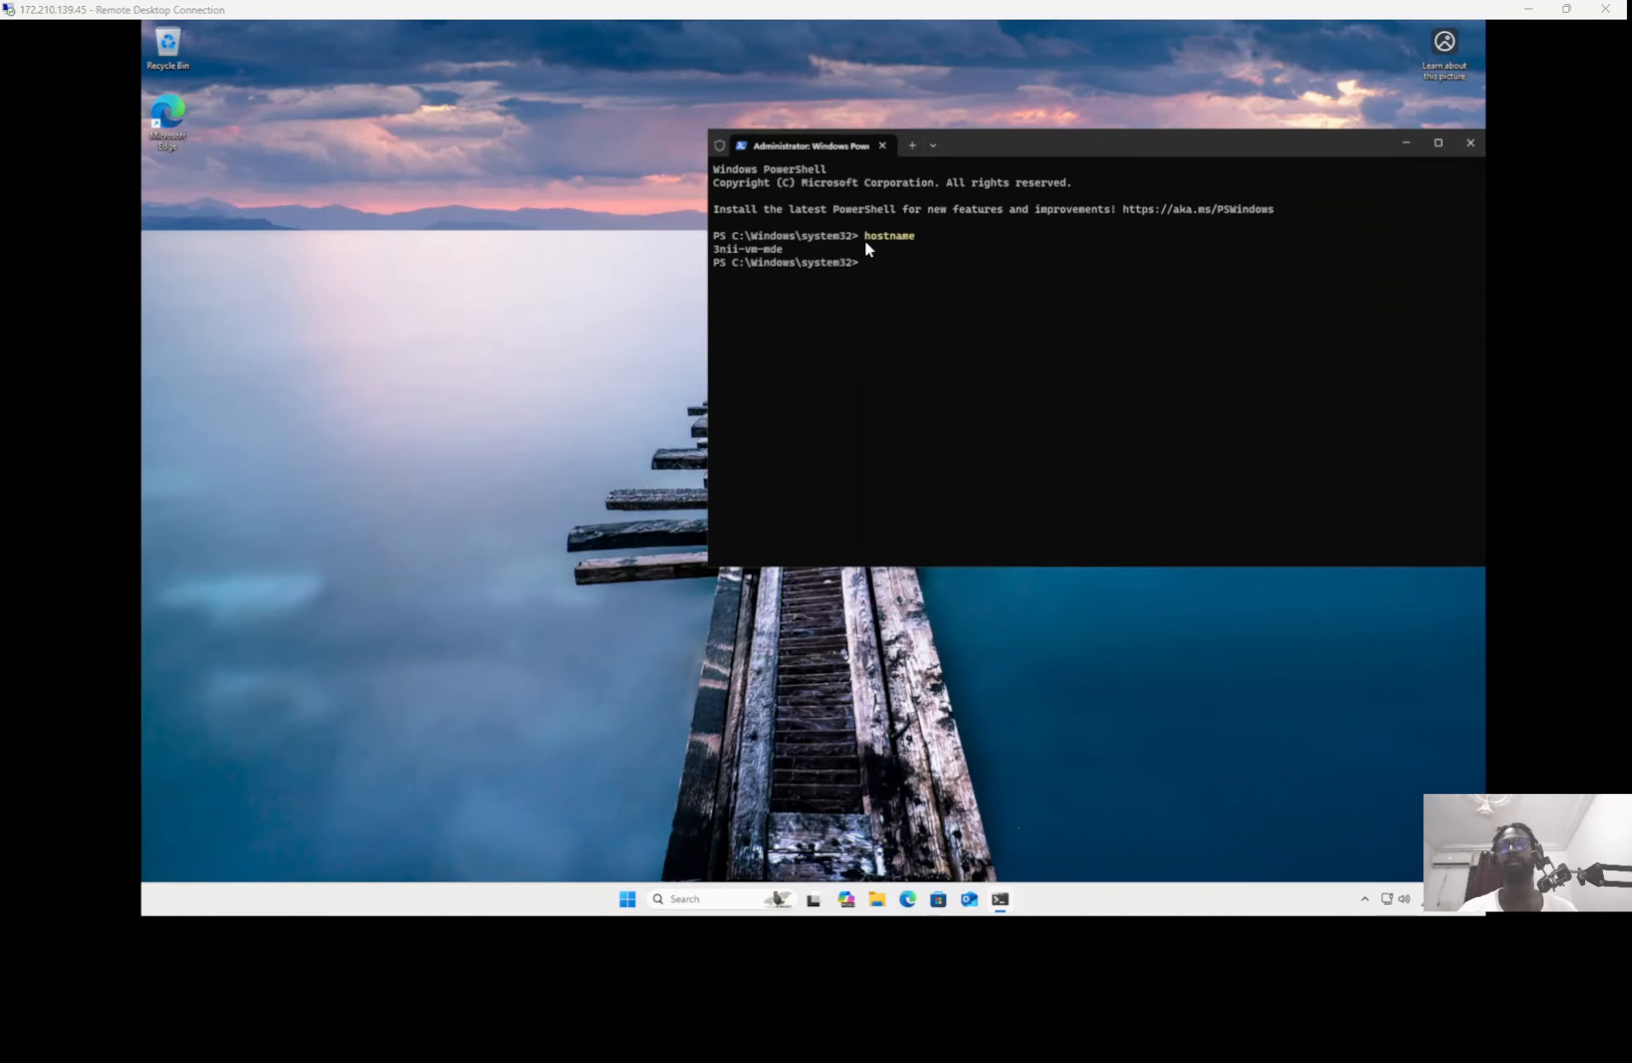
# Step: Switch to the Microsoft Defender portal, search the device inventory for 3nii-vm-mde and open its device page
pyautogui.hotkey('alt', 'Tab')
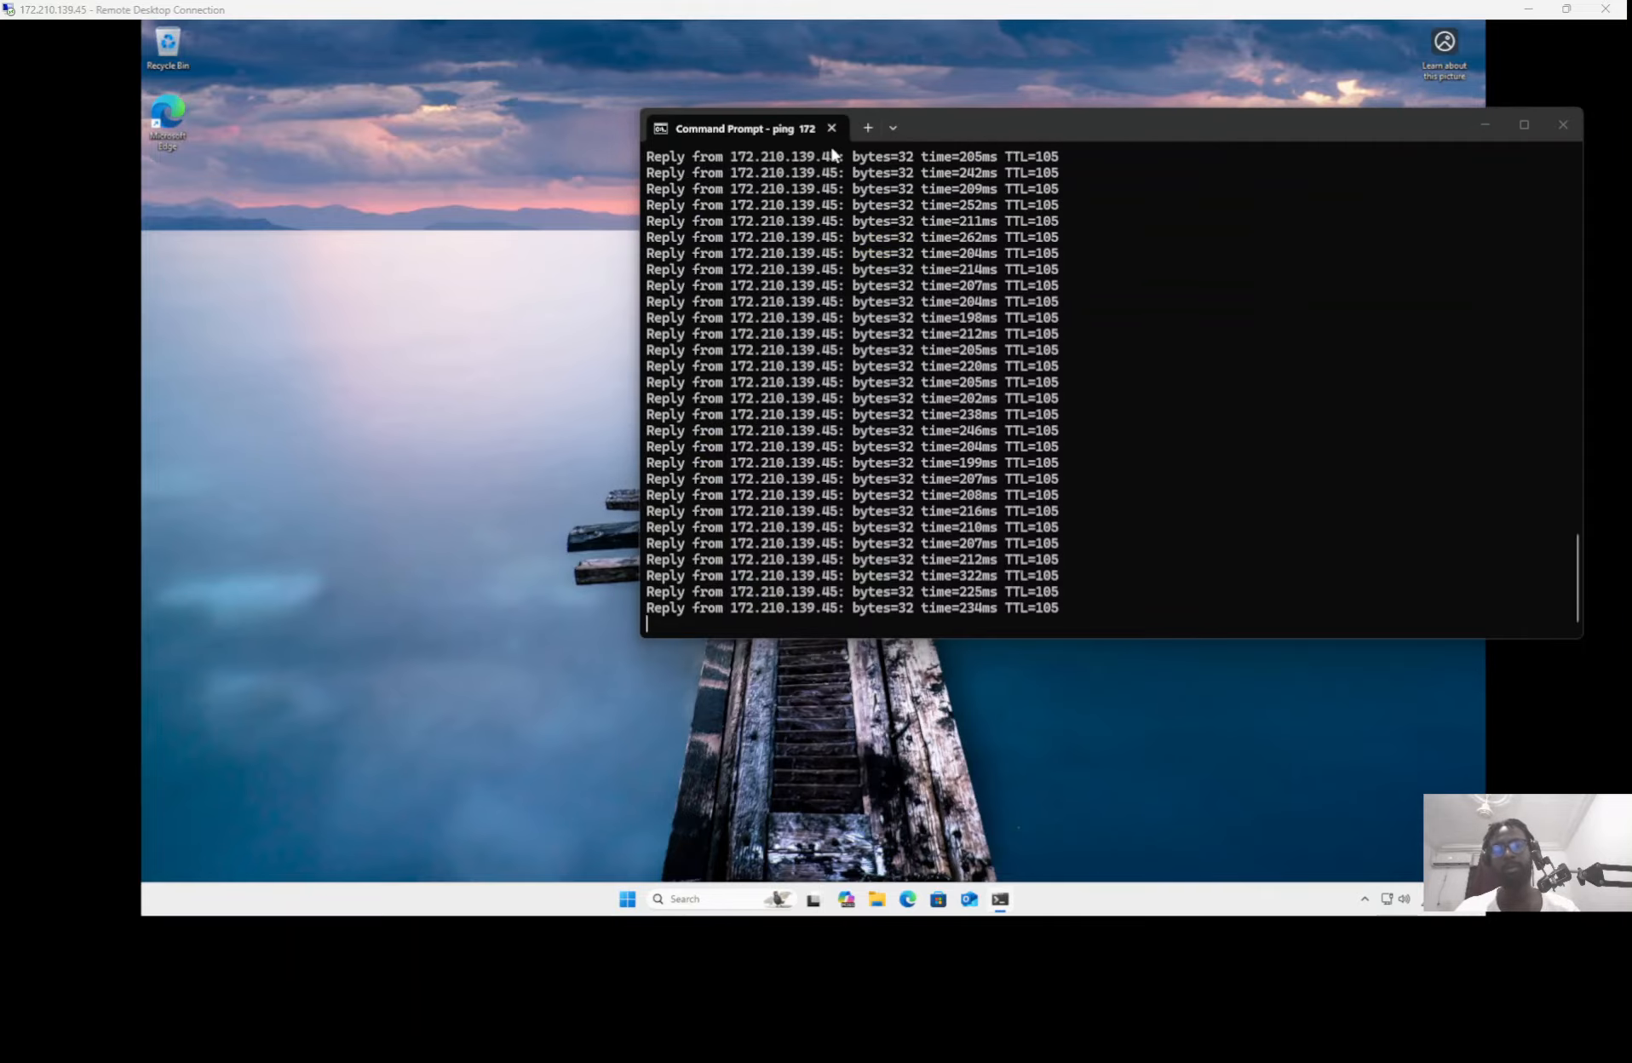
pyautogui.hotkey('alt', 'Tab')
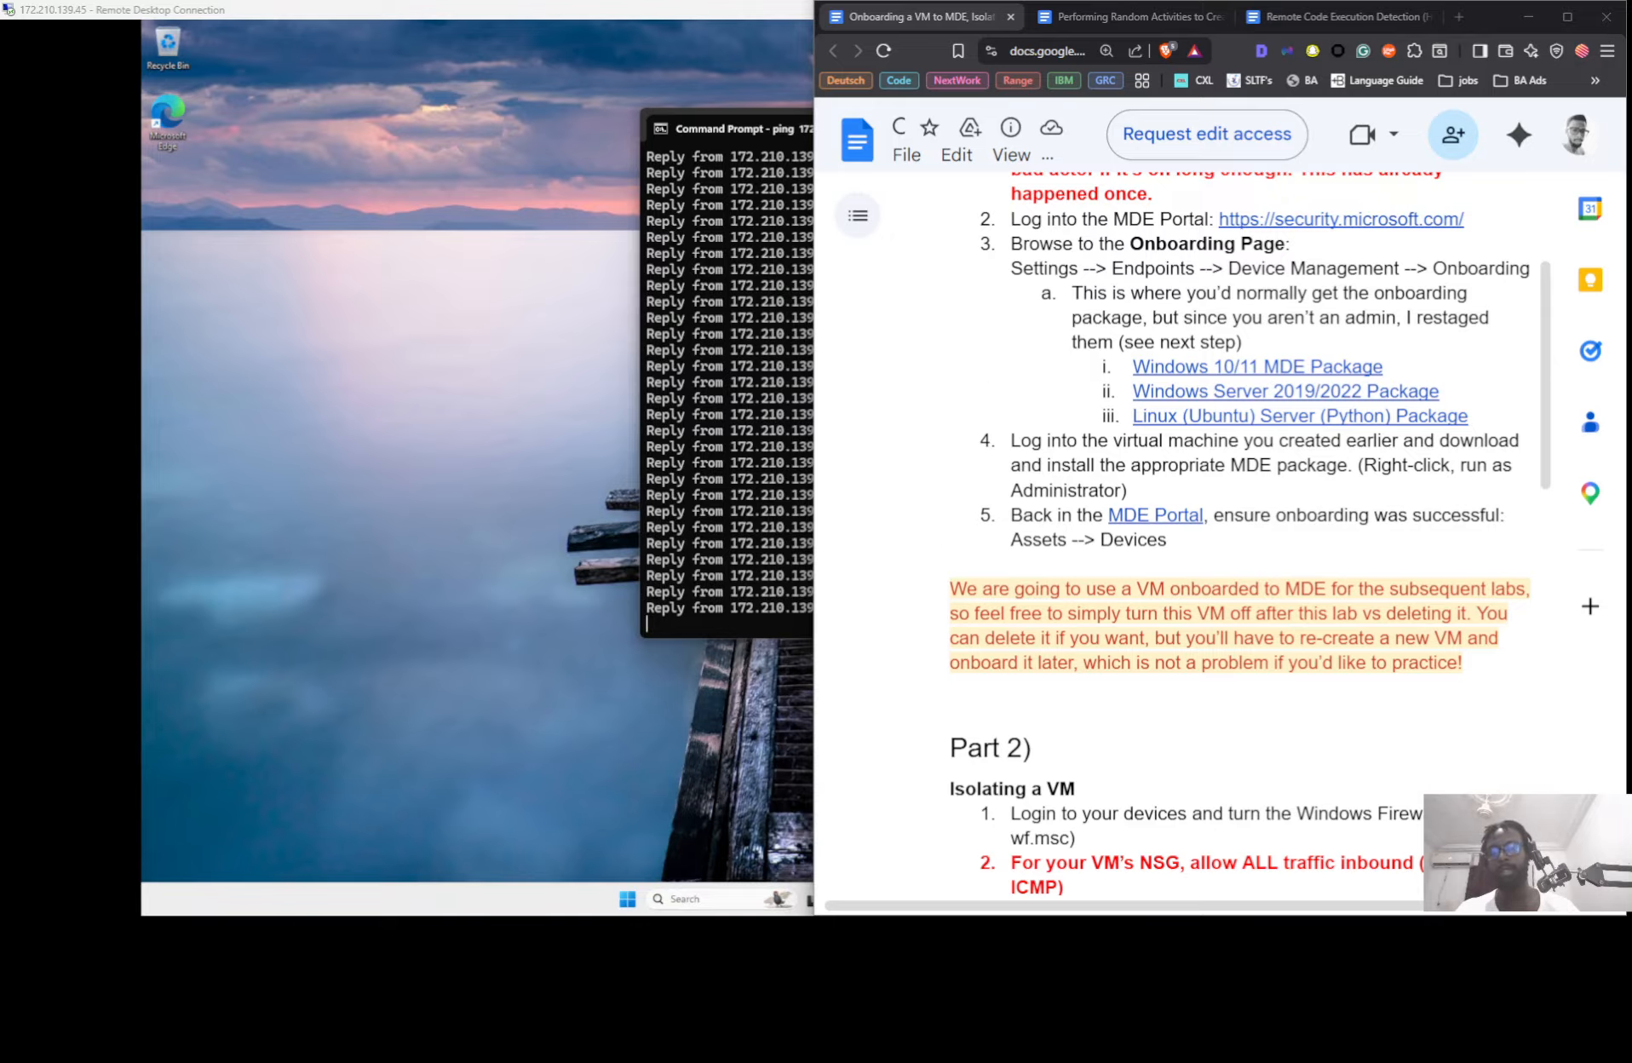
pyautogui.hotkey('alt', 'Tab')
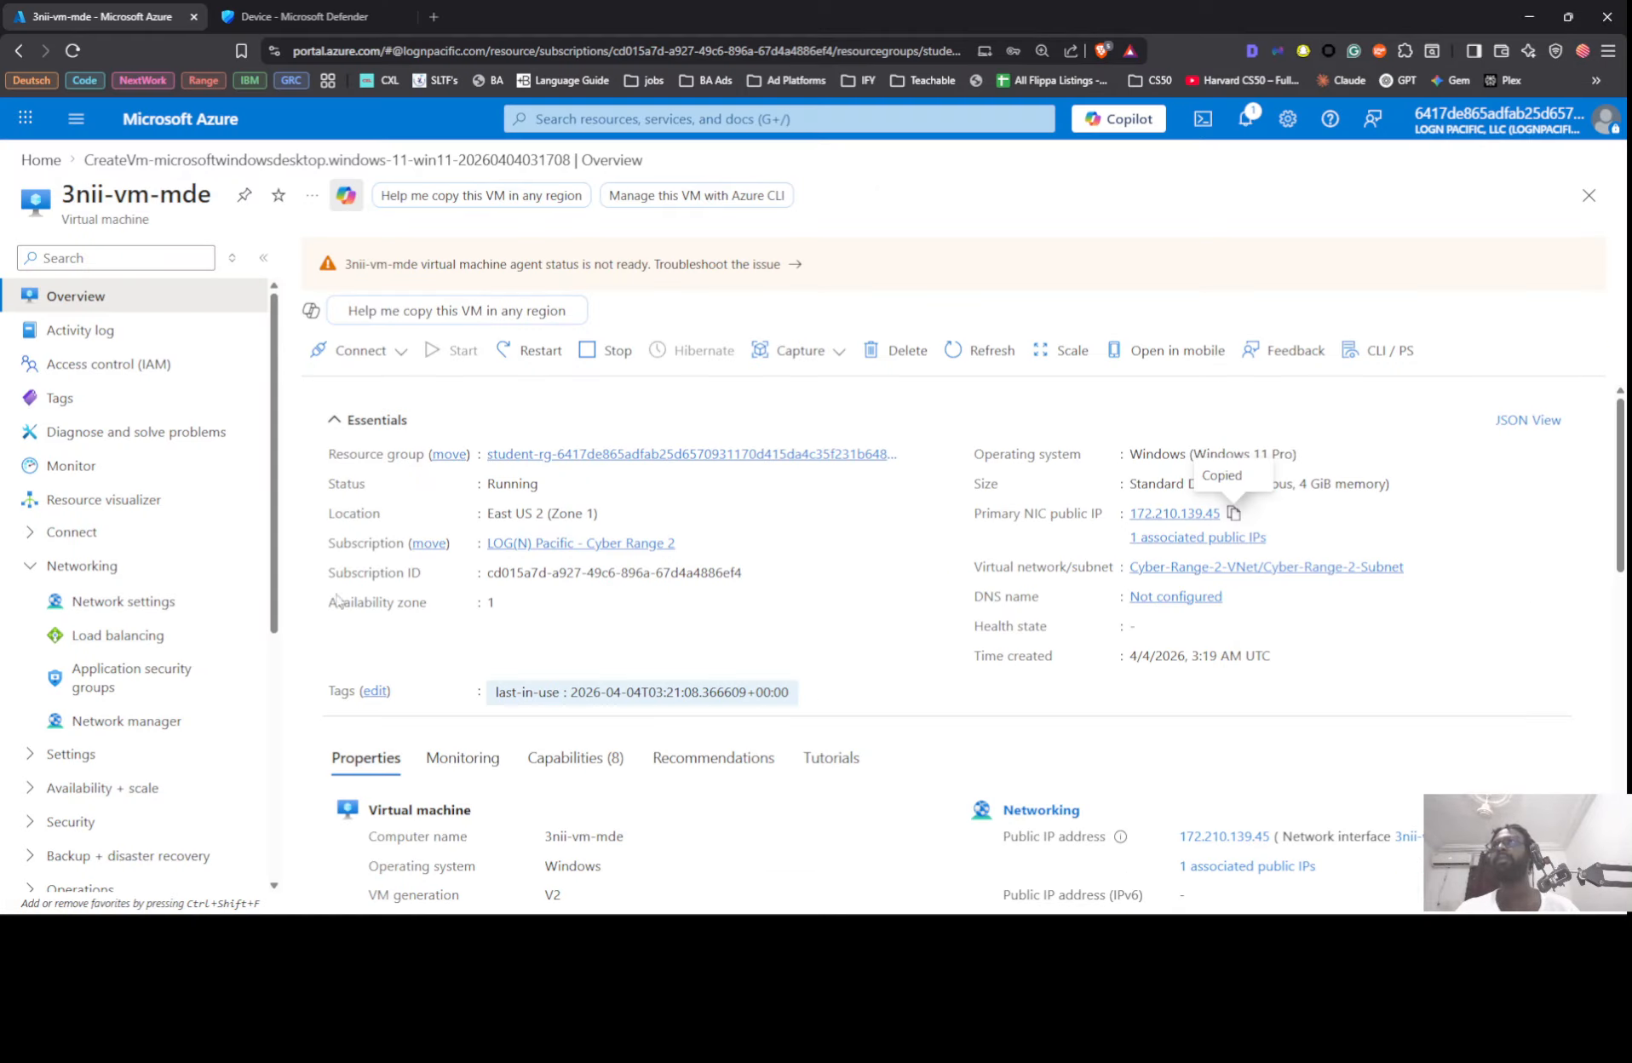
pyautogui.click(260, 12)
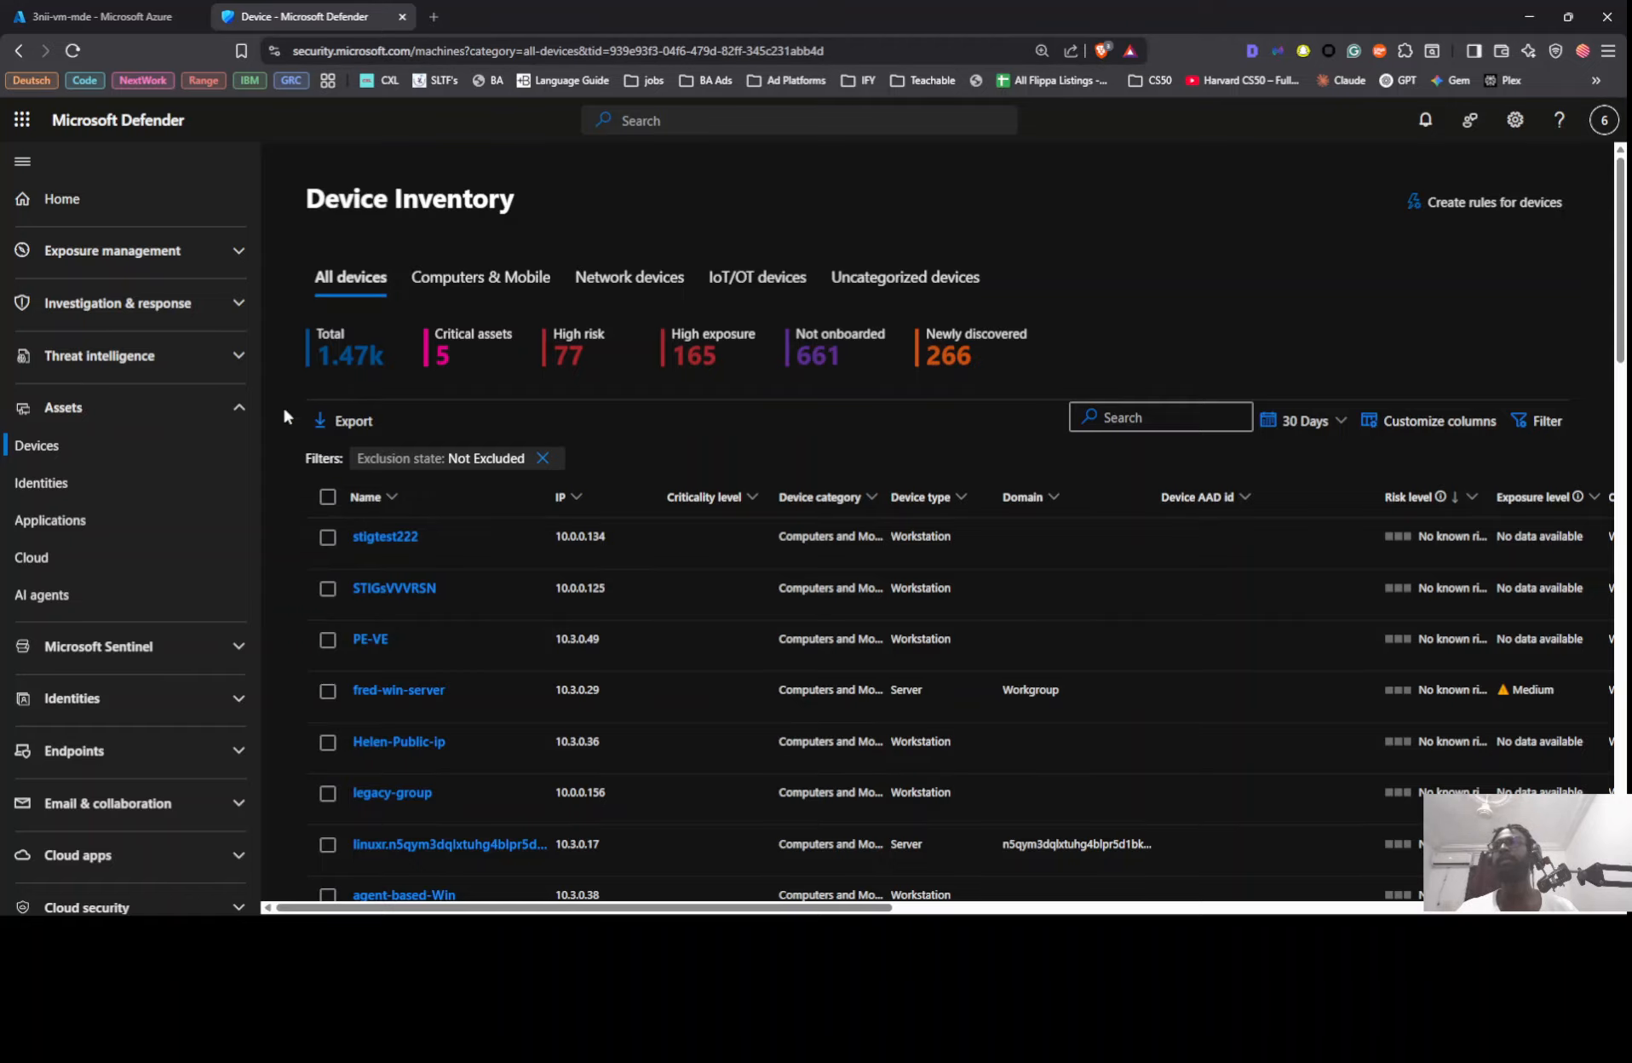
pyautogui.click(73, 449)
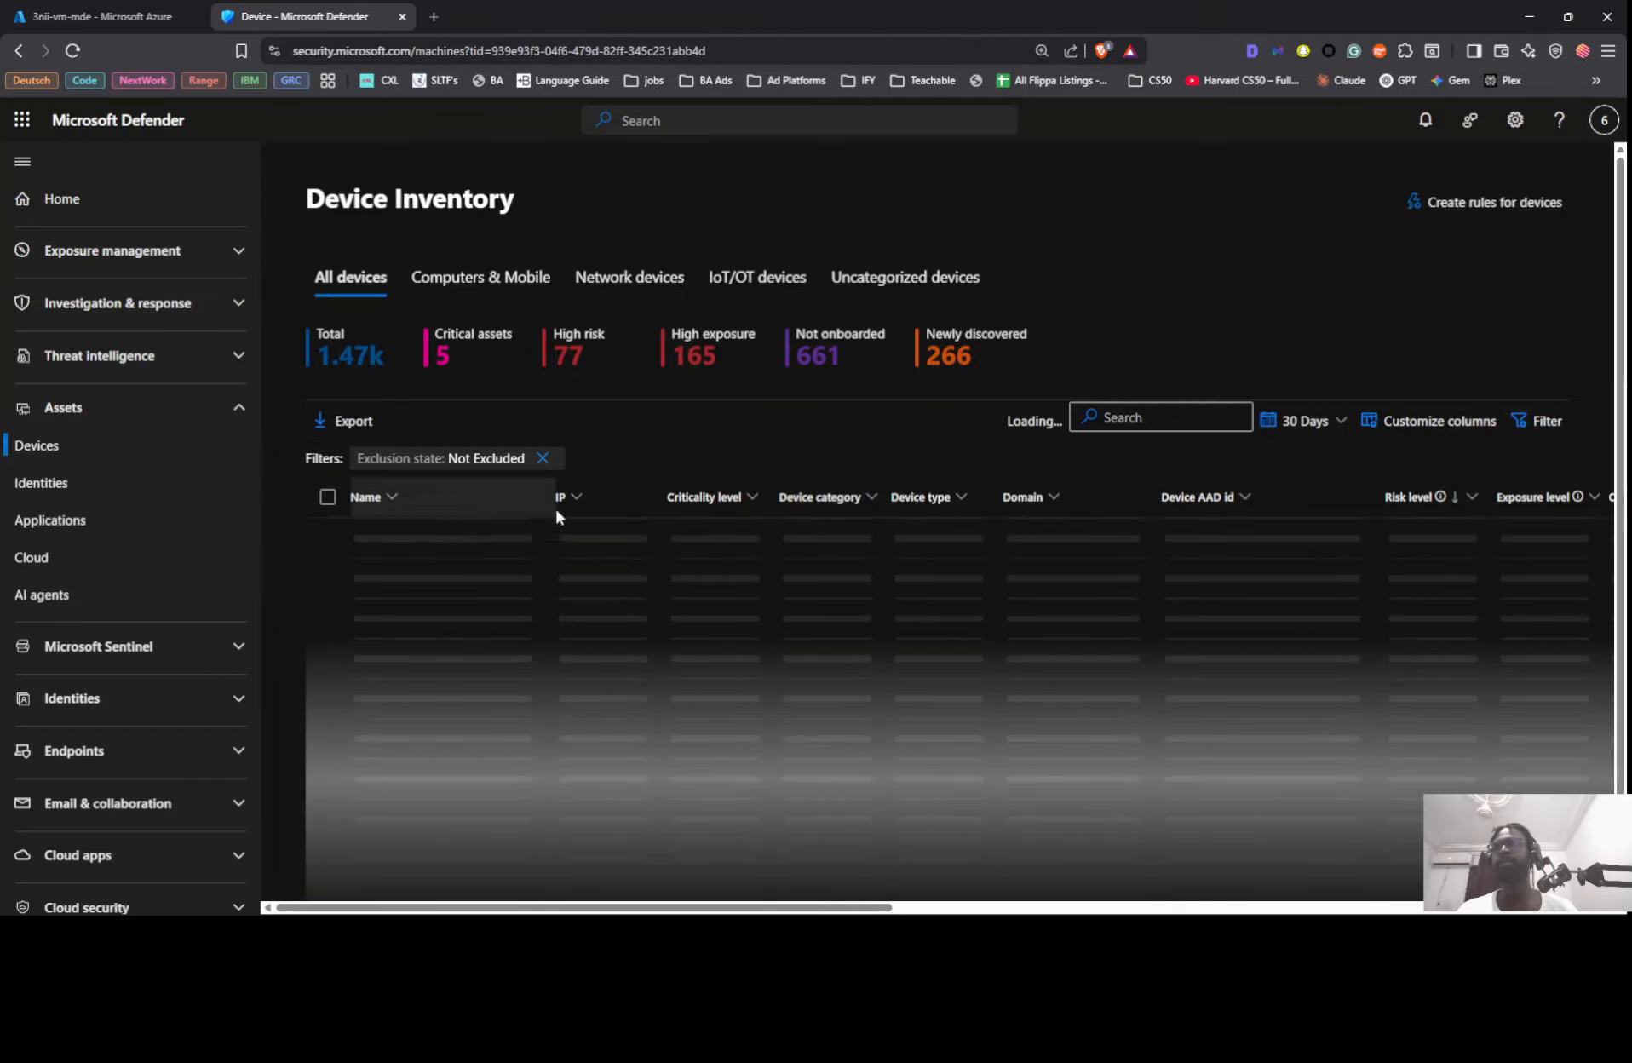
pyautogui.click(1146, 426)
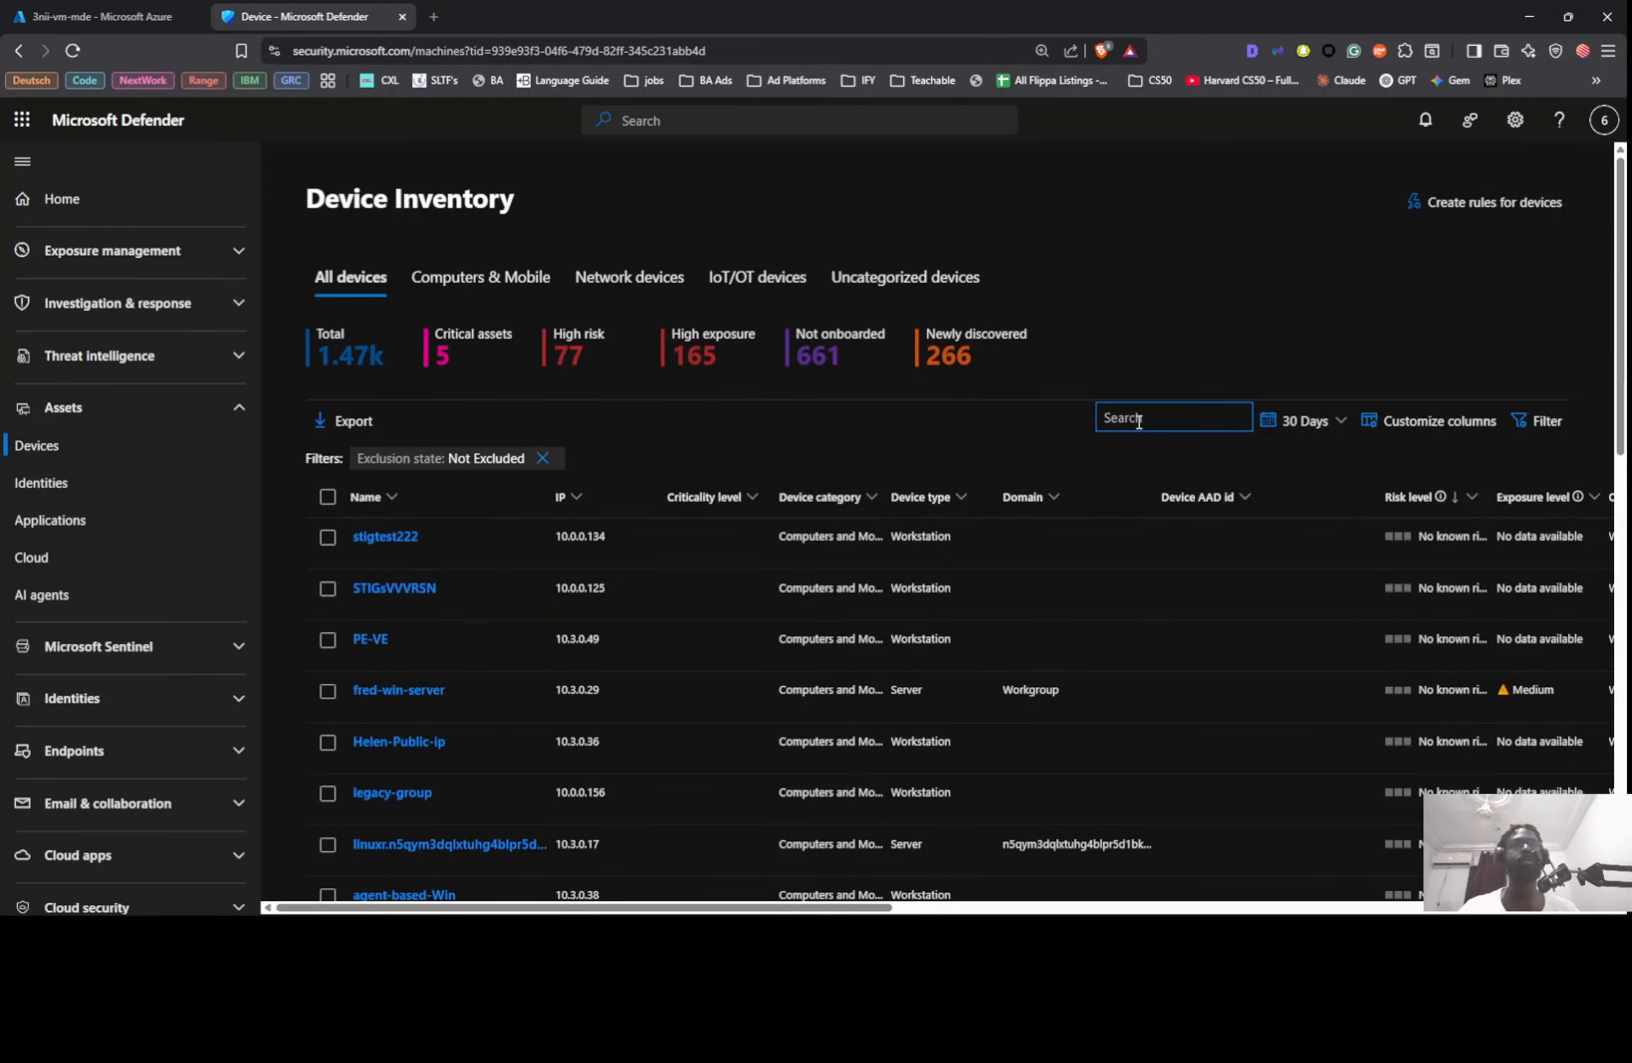
pyautogui.hotkey('ctrl', 'v')
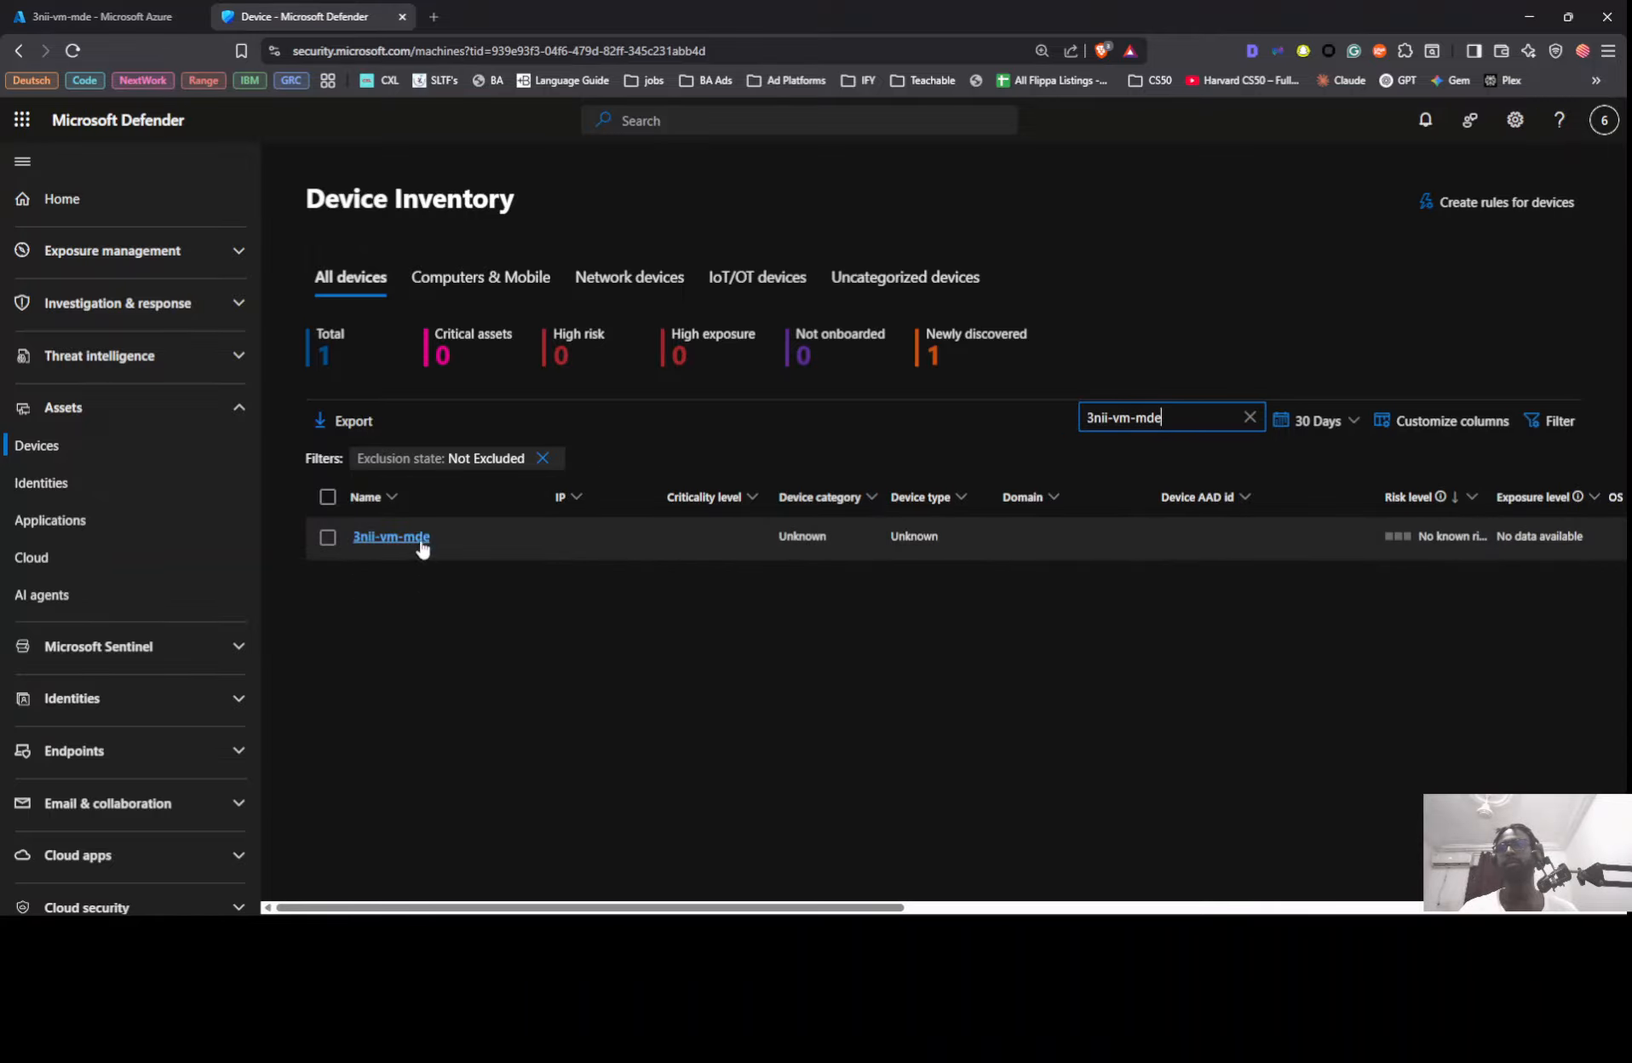
pyautogui.click(369, 537)
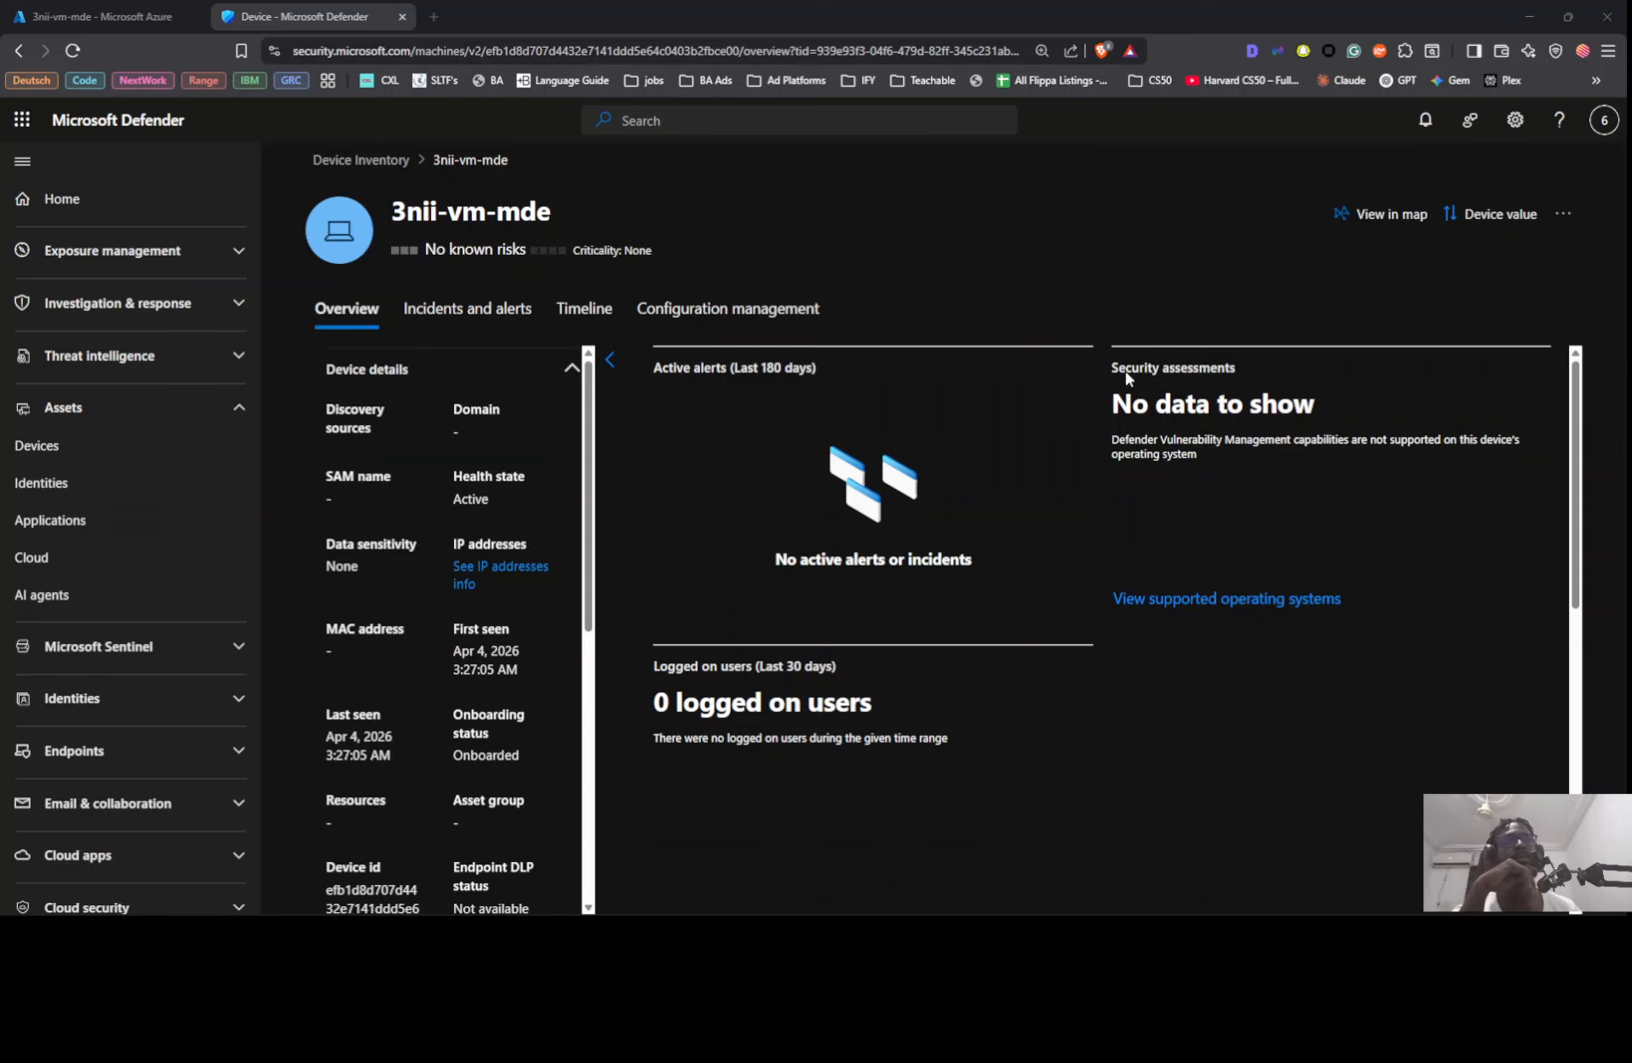
# Step: Check the running ping to 172.210.139.45 and view the further actions available for the device 3nii-vm-mde
pyautogui.hotkey('alt', 'Tab')
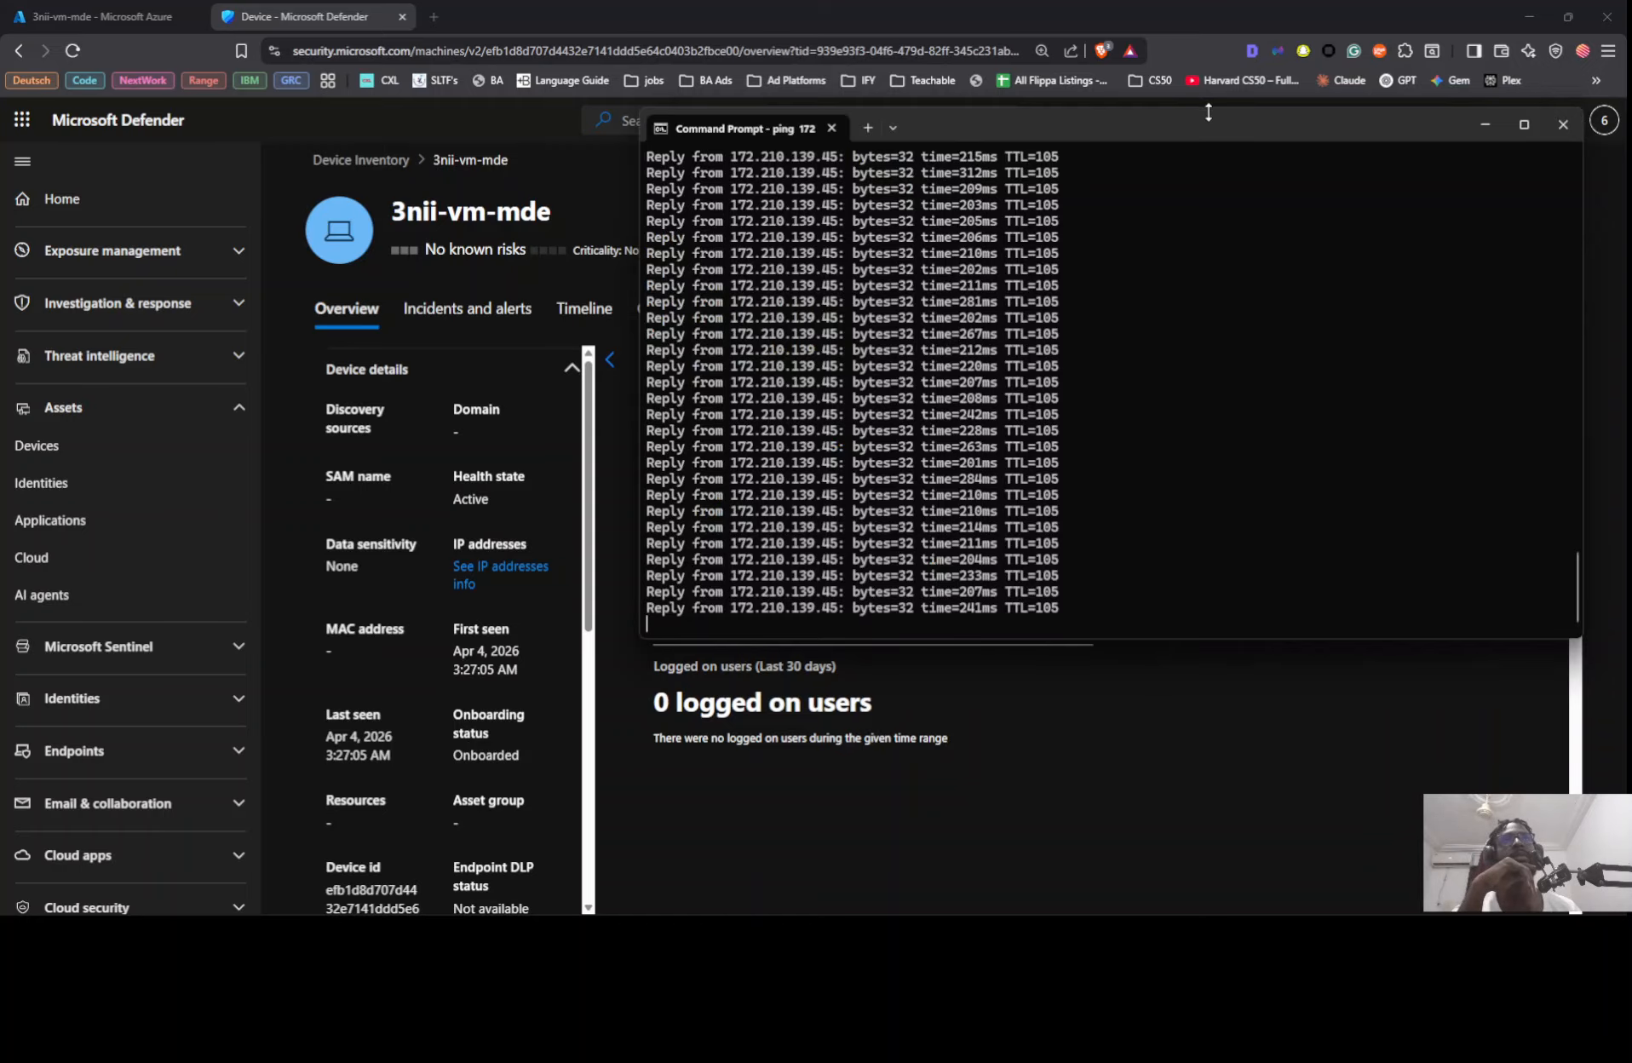
pyautogui.moveTo(1208, 117); pyautogui.dragTo(759, 117)
pyautogui.click(1563, 213)
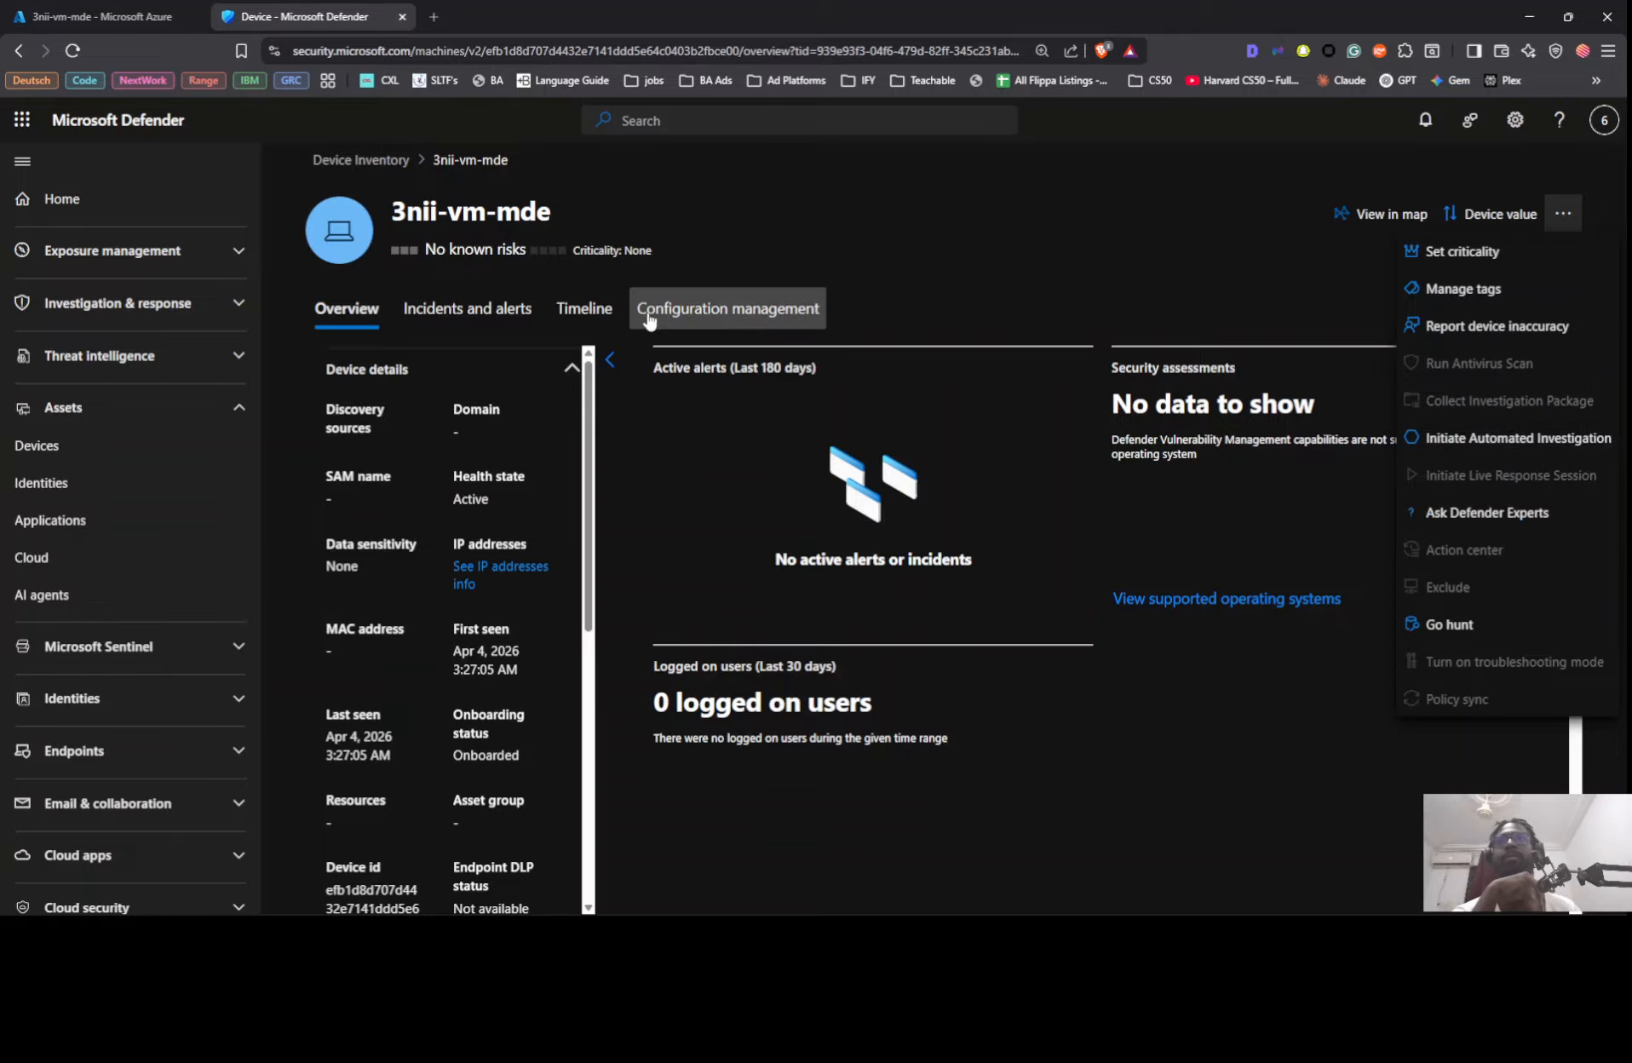
# Step: Return to the device inventory, search for 3nii-vm-mde and check its sensor health and onboarding status
pyautogui.click(351, 159)
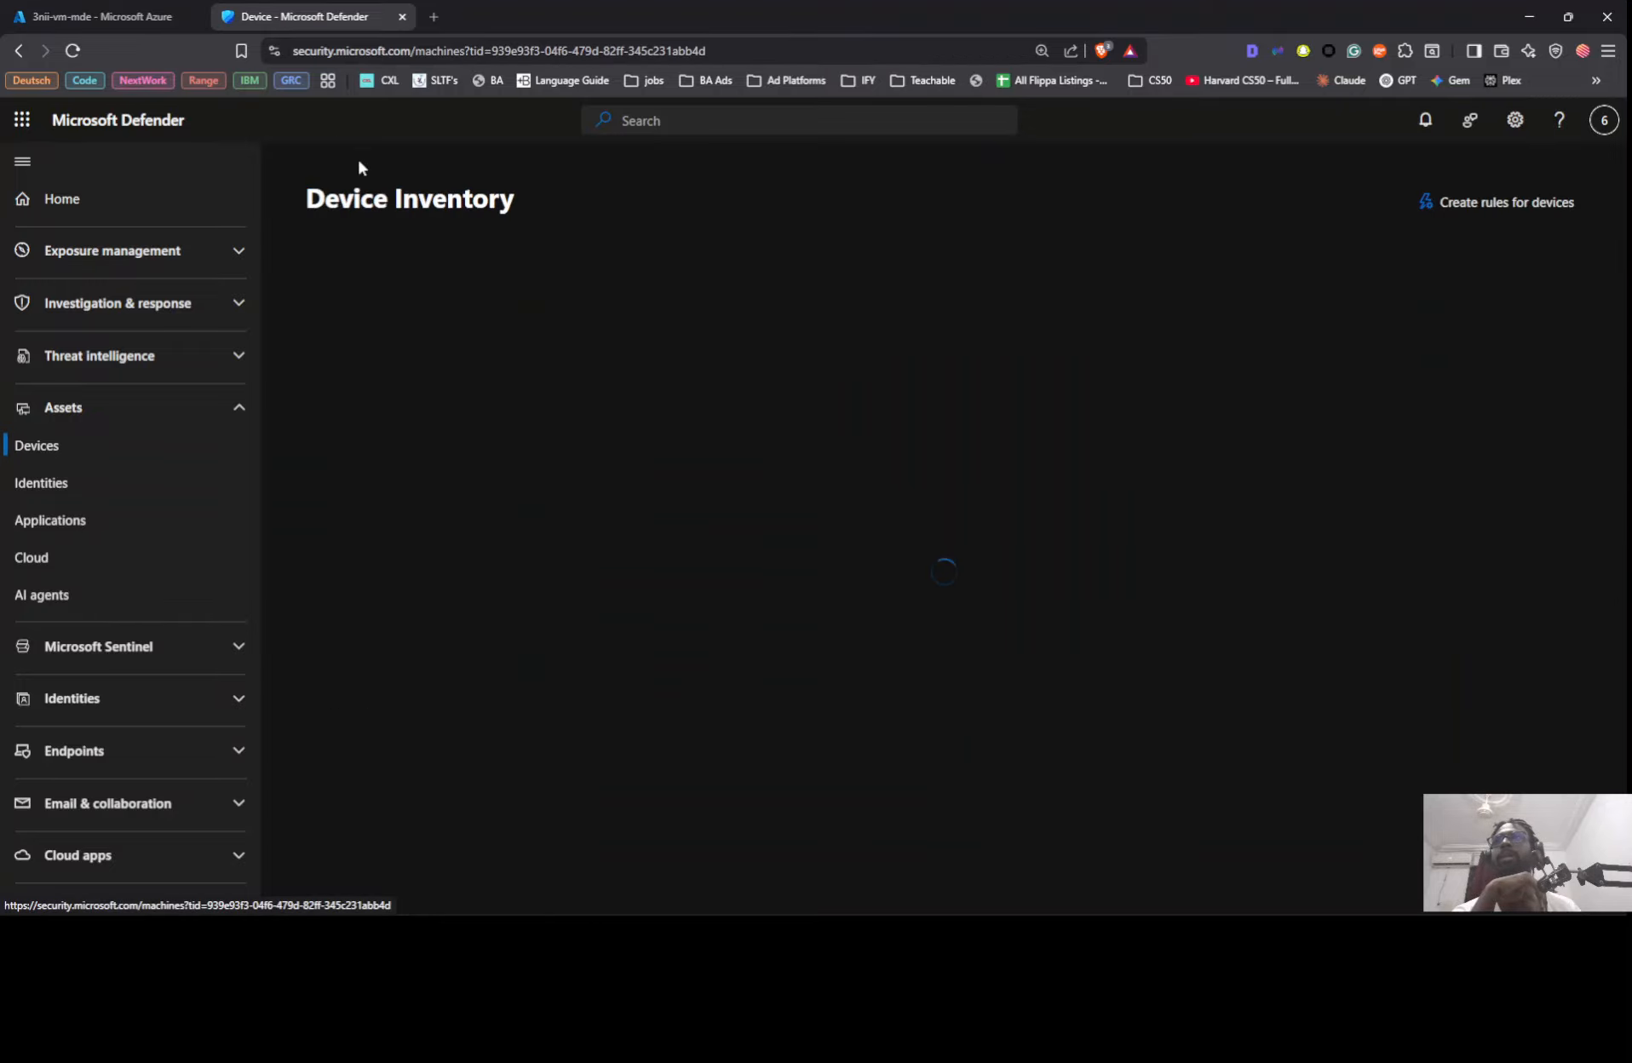
pyautogui.click(1136, 419)
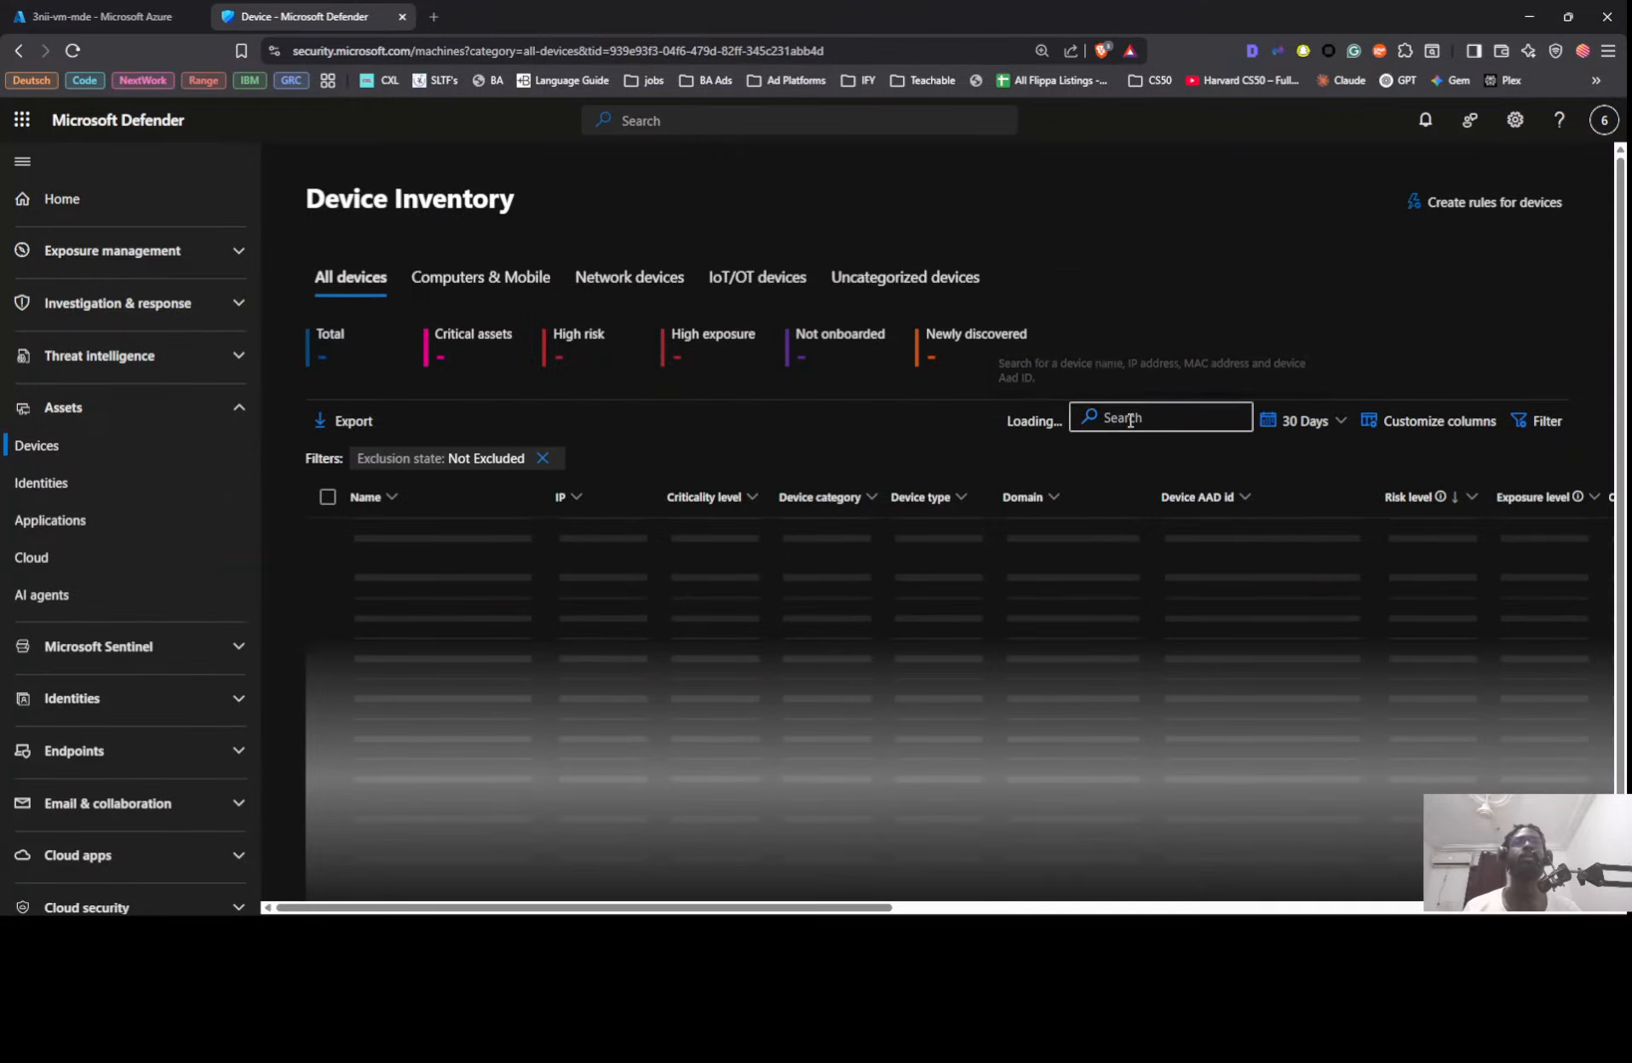
pyautogui.hotkey('ctrl', 'v')
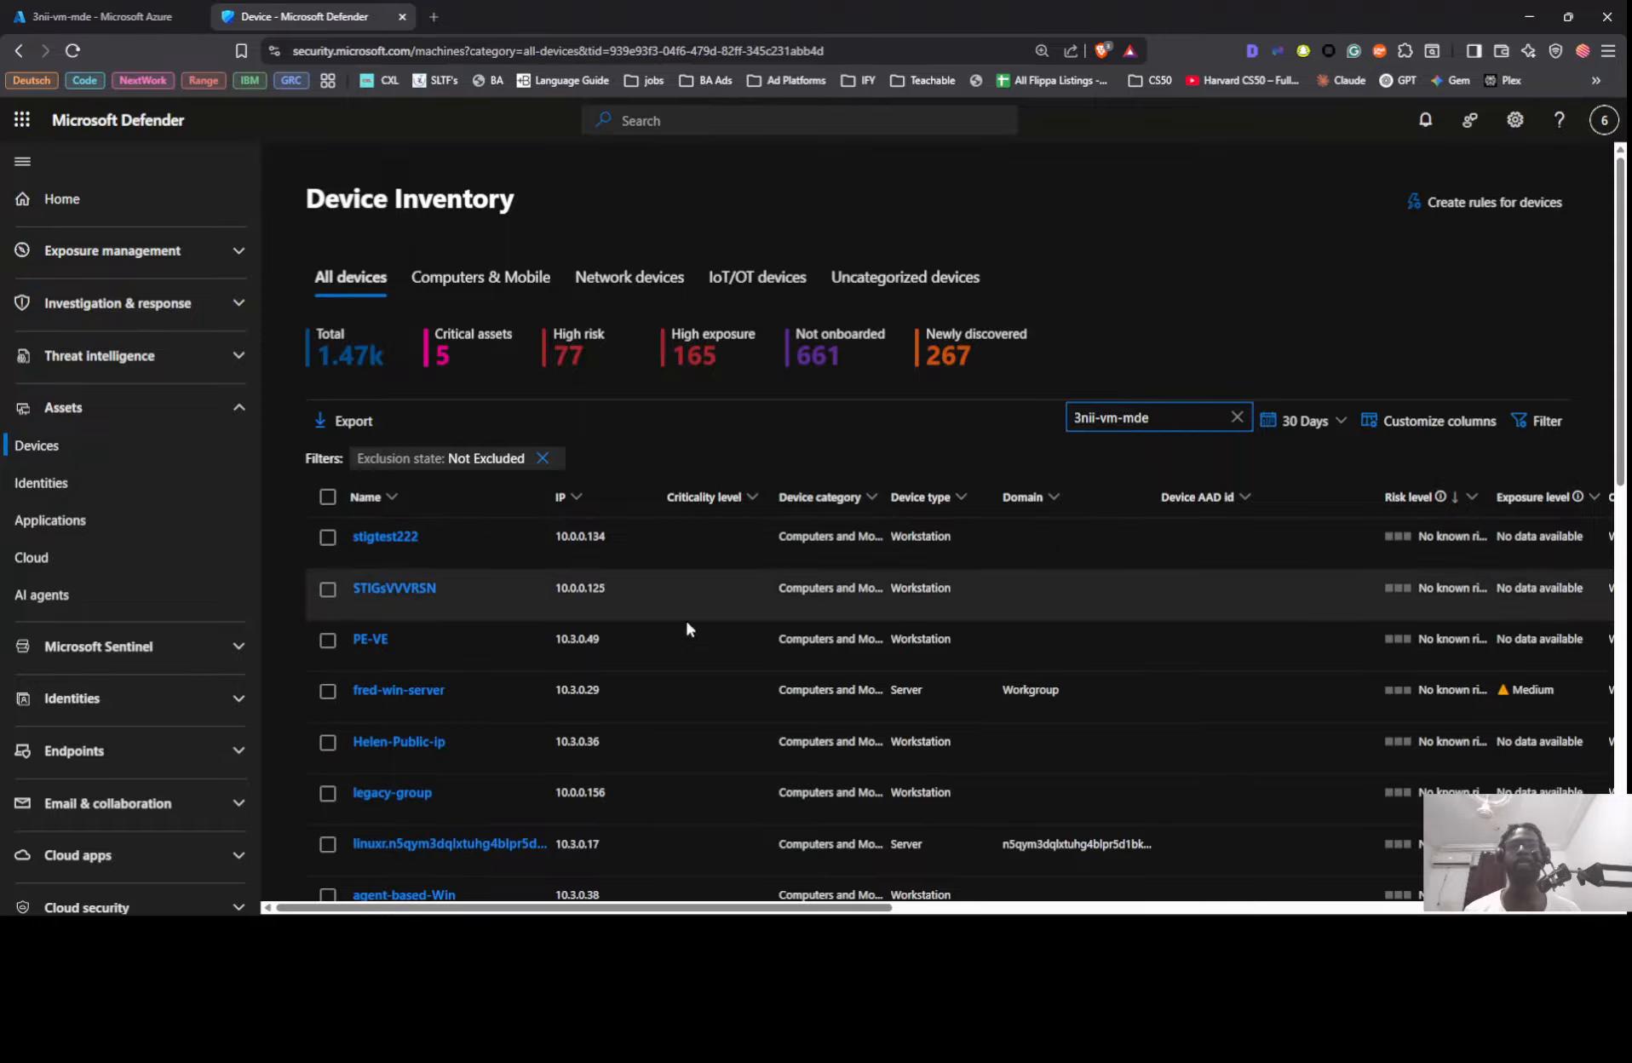
pyautogui.press('Return')
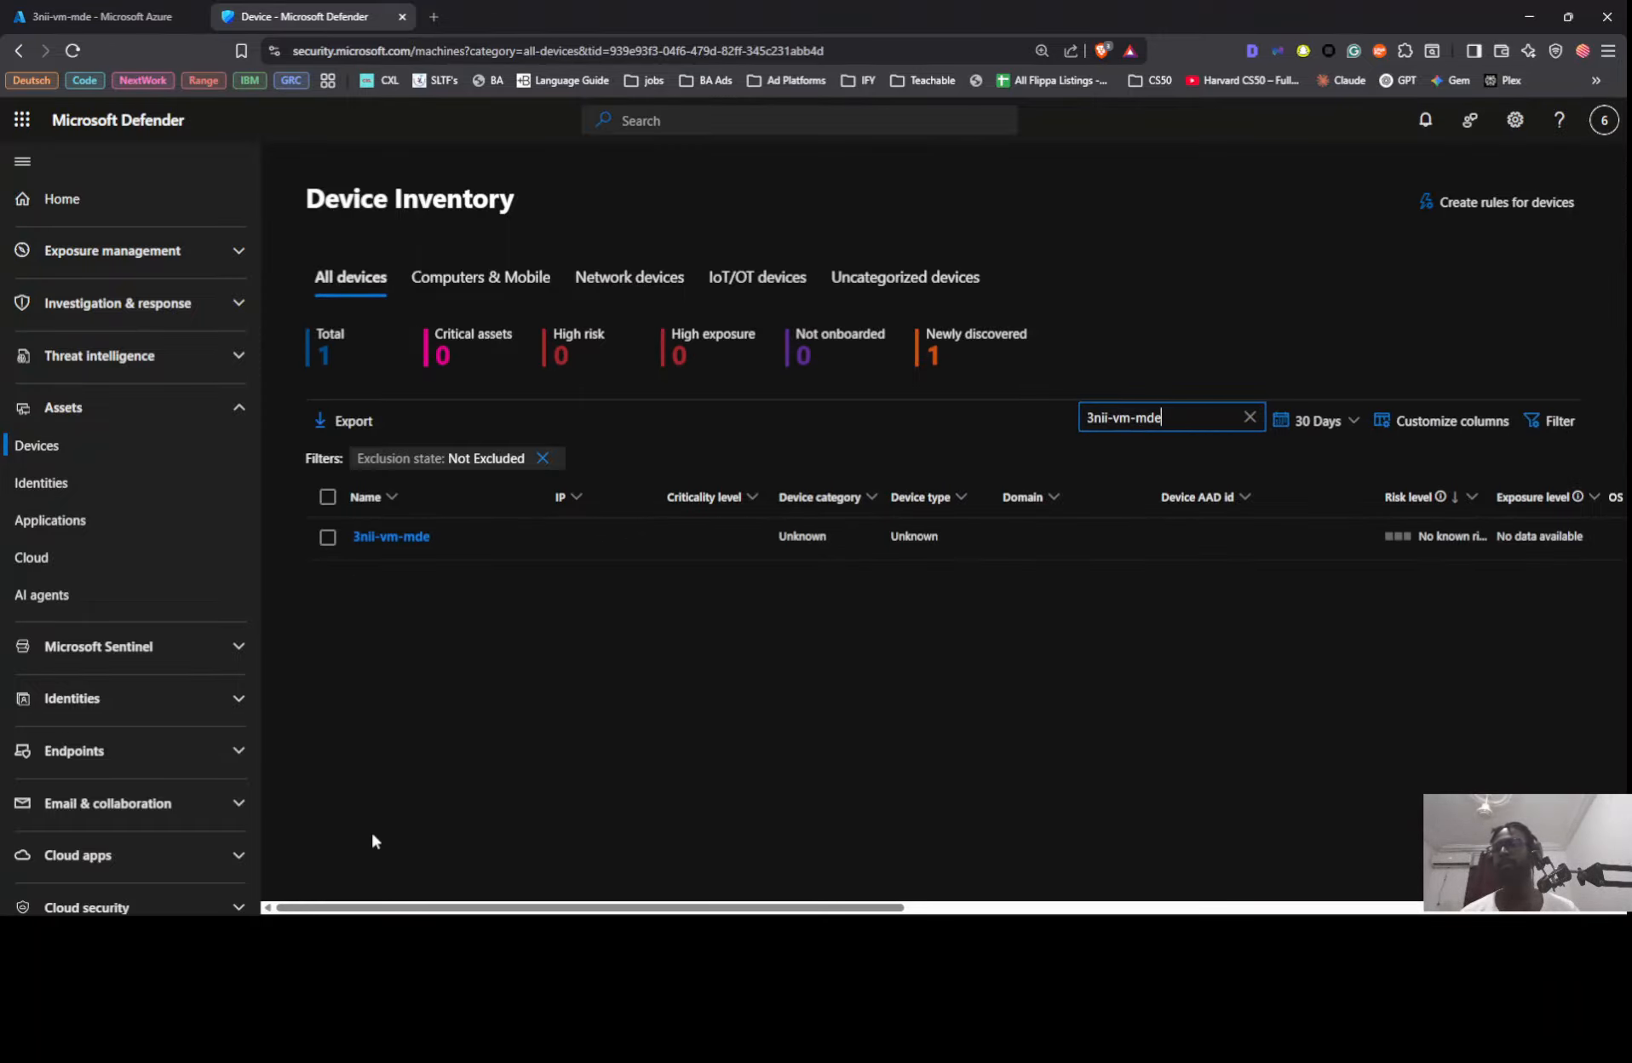
pyautogui.moveTo(350, 909)
pyautogui.mouseDown()
pyautogui.moveTo(1054, 888)
pyautogui.moveTo(916, 905)
pyautogui.mouseUp()
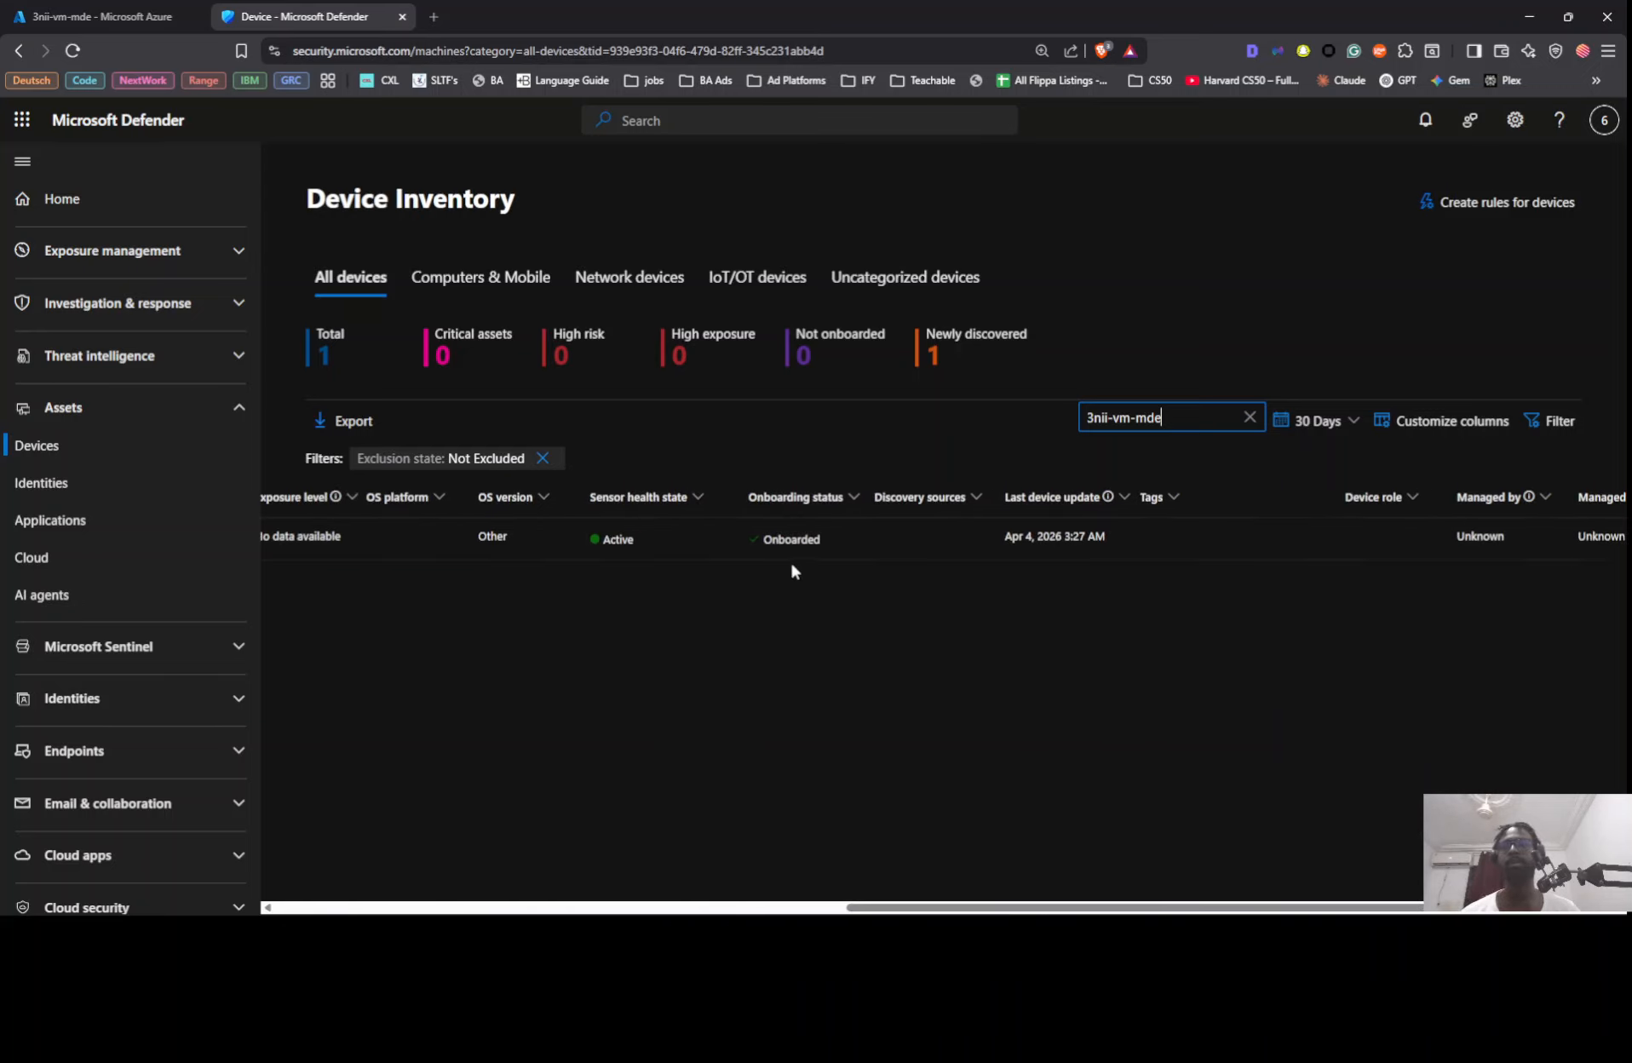
pyautogui.click(448, 910)
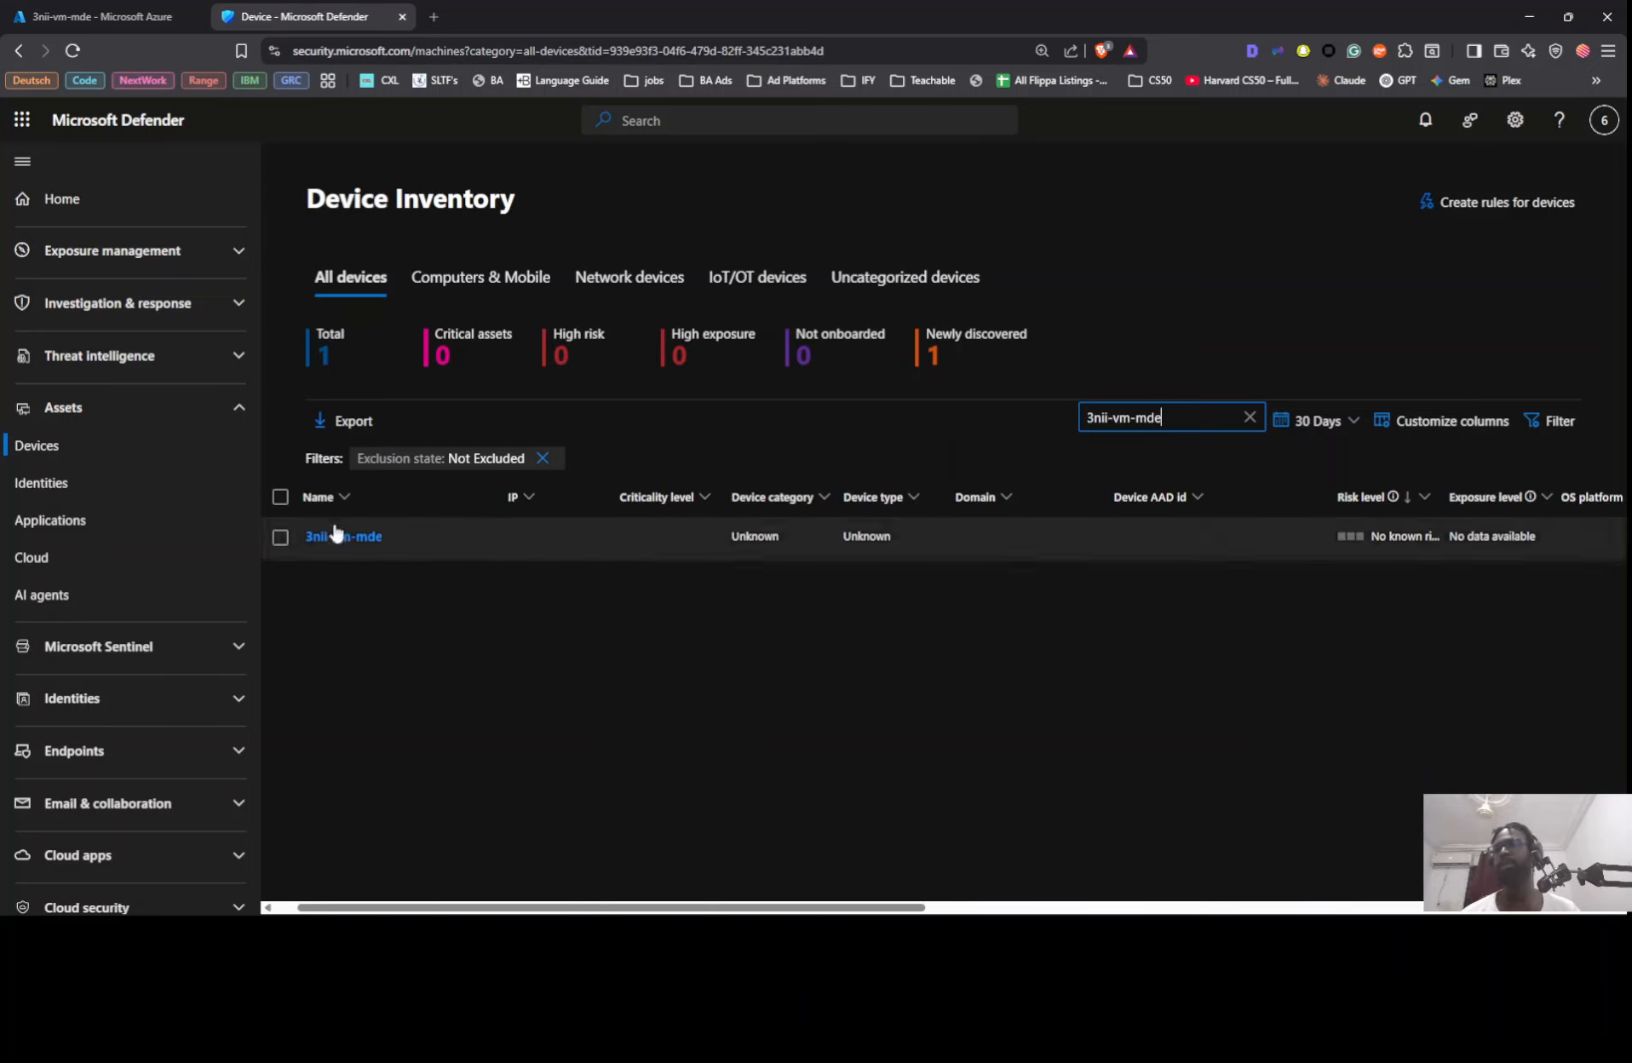
# Step: Open the 3nii-vm-mde device page, reload it and check the further device actions for network isolation
pyautogui.click(345, 537)
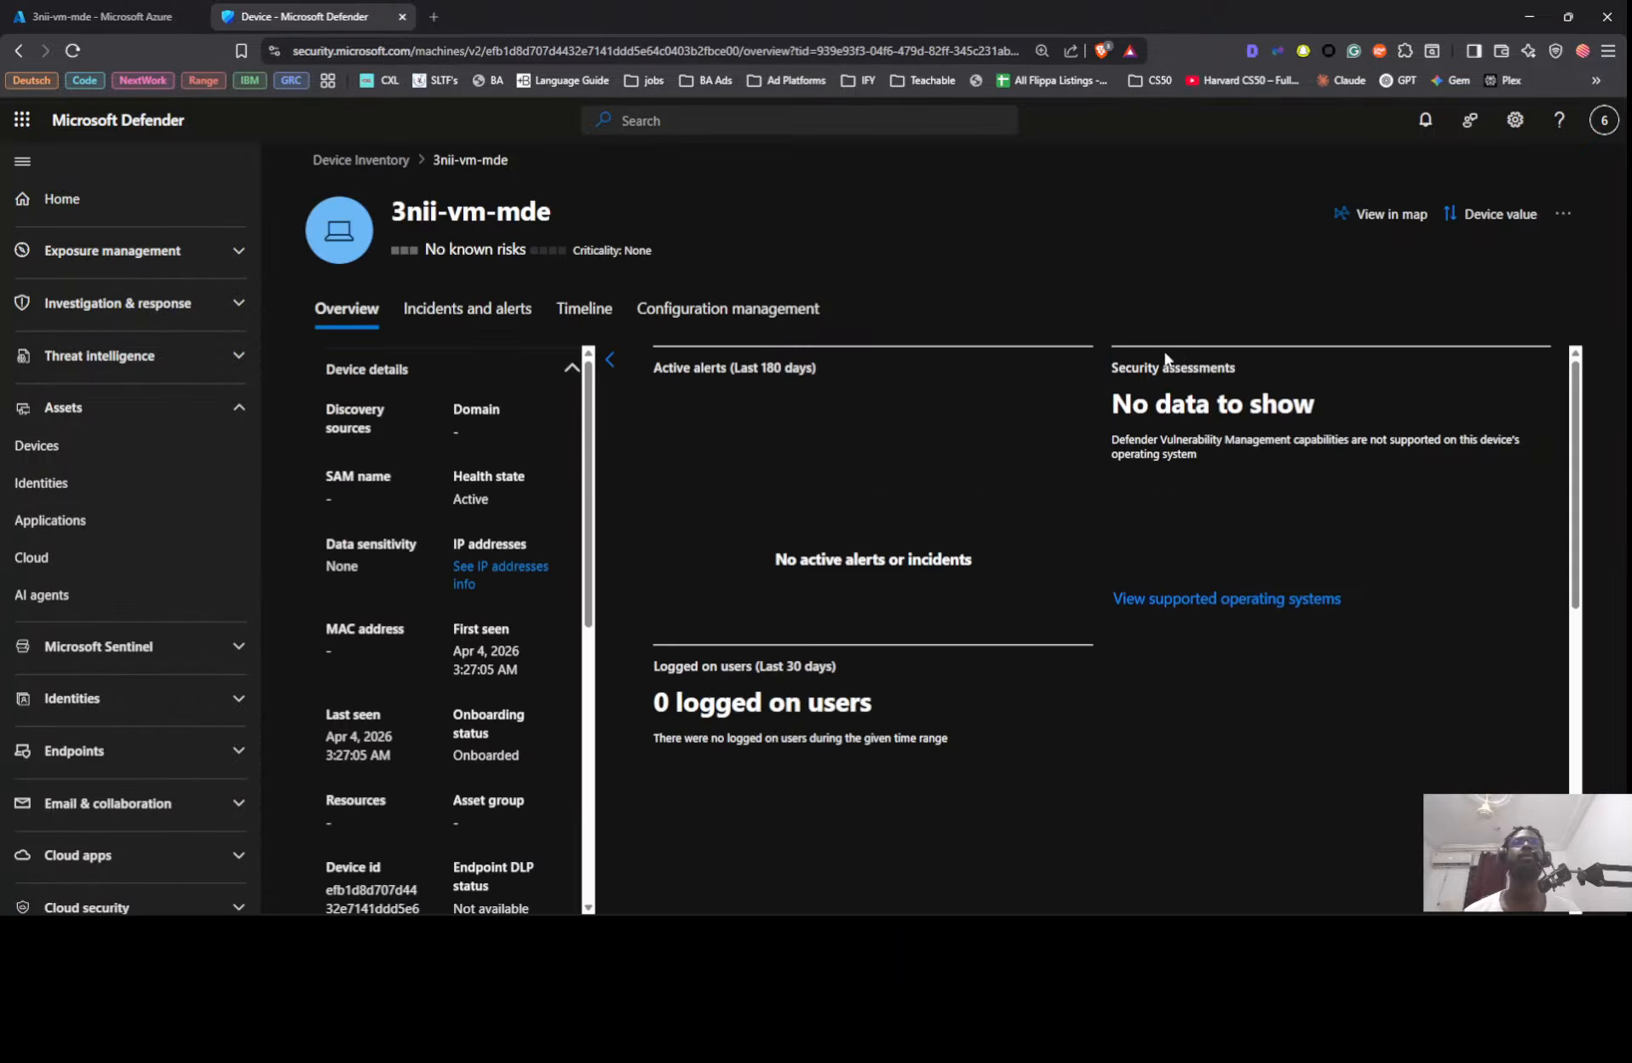
pyautogui.click(1563, 214)
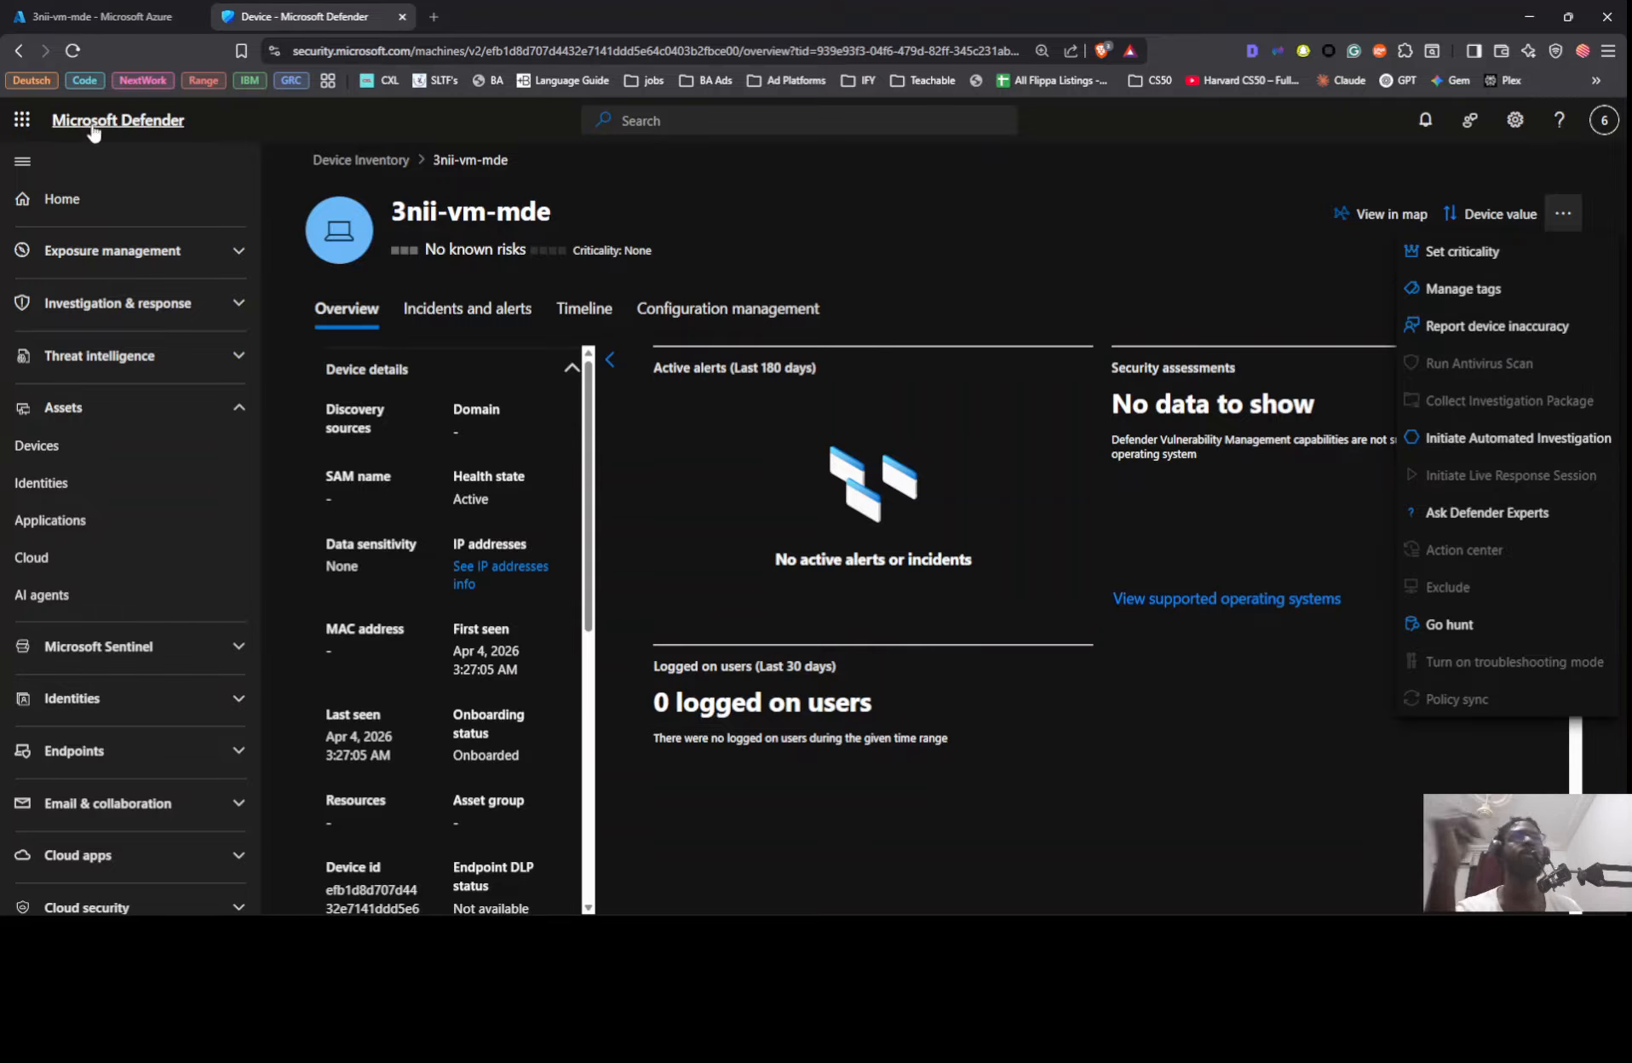
pyautogui.click(73, 50)
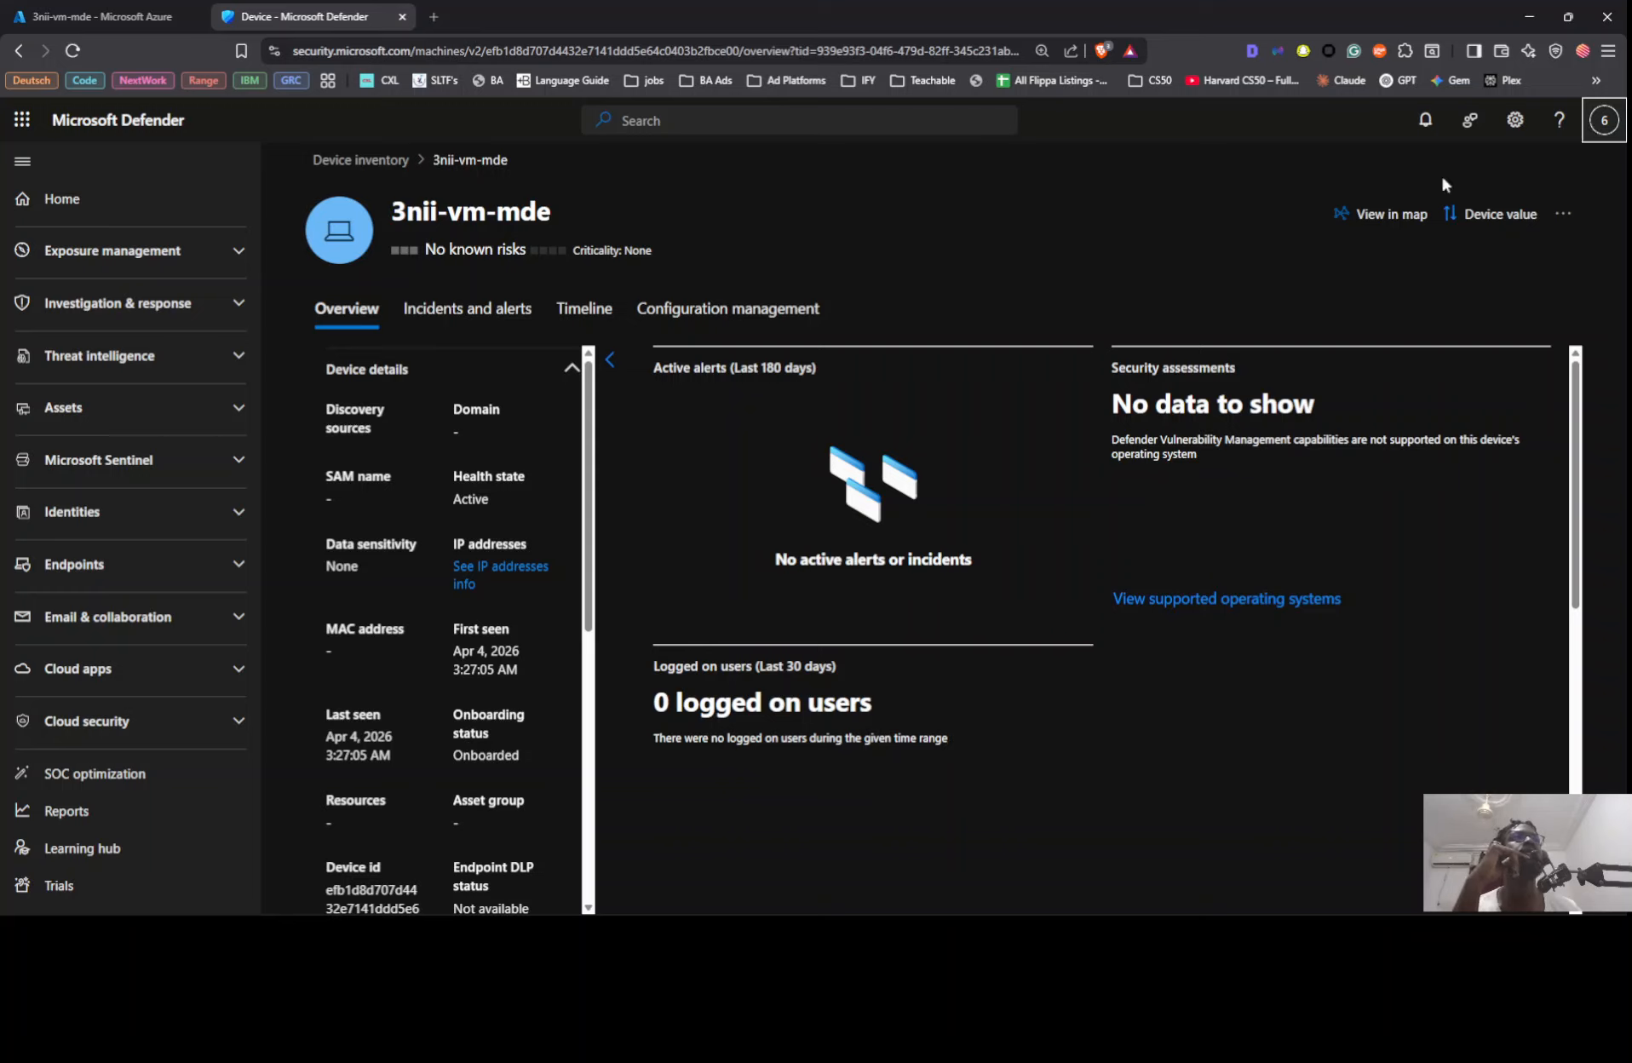
pyautogui.click(1565, 213)
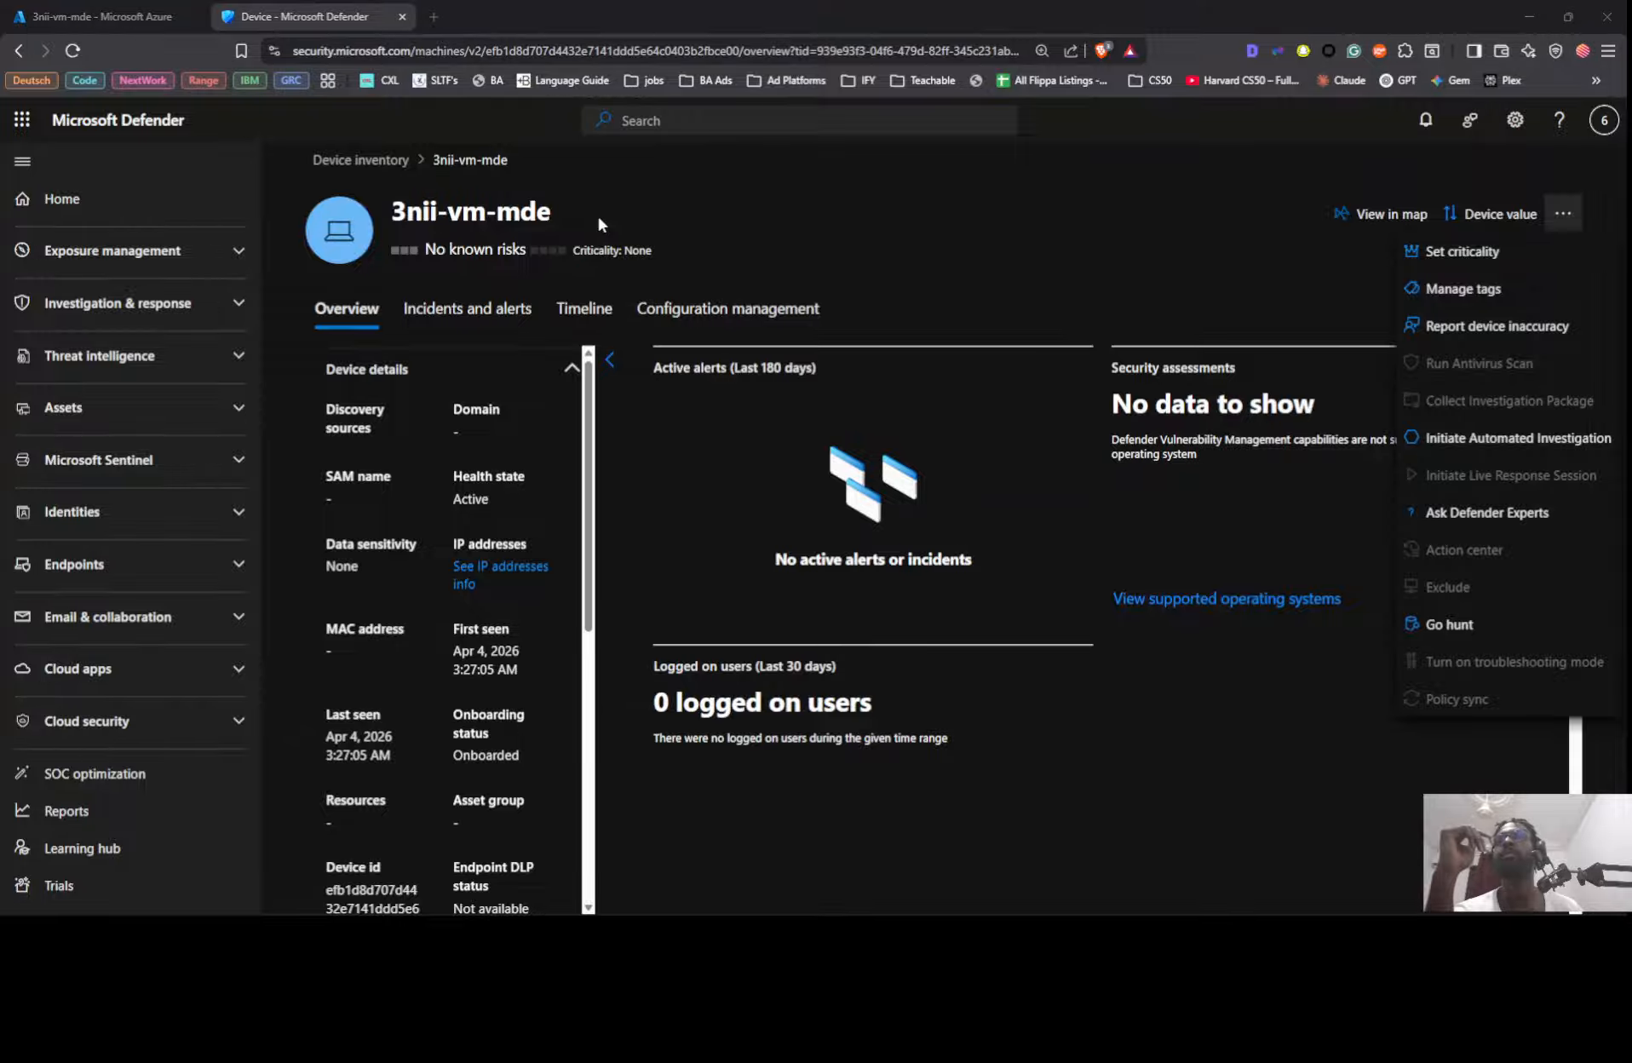
# Step: Switch to the Azure portal and view the overview of the virtual machine 3nii-vm-mde
pyautogui.hotkey('alt', 'Tab')
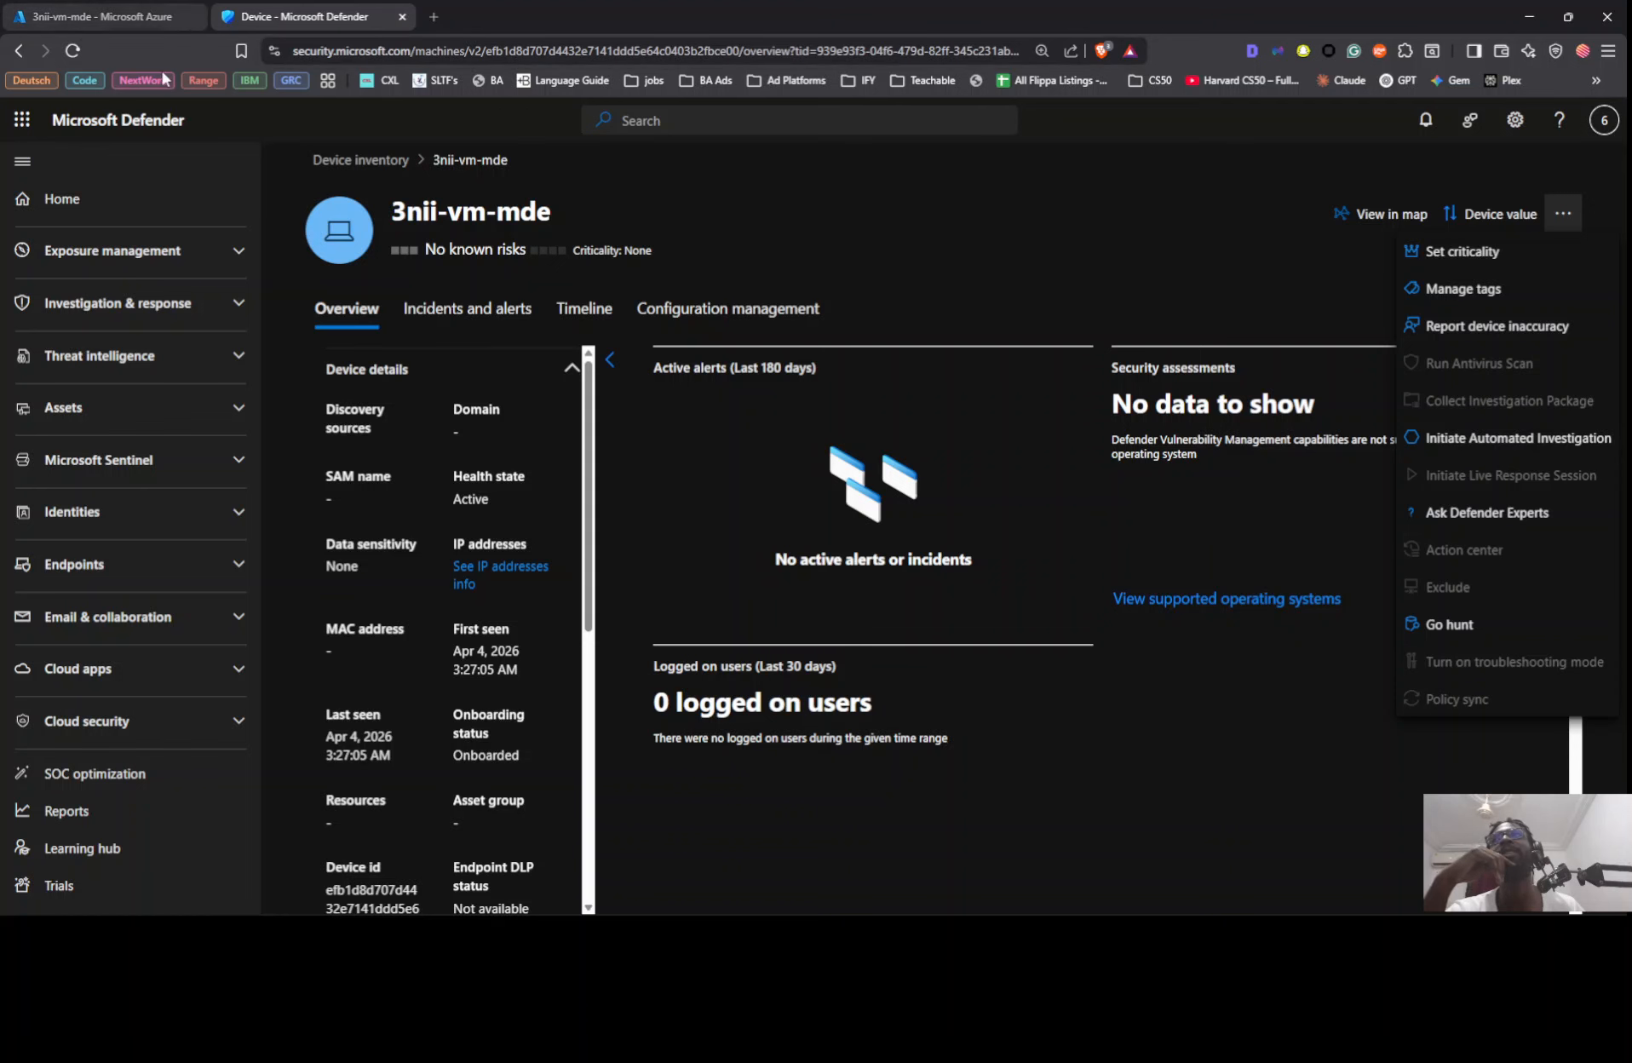
pyautogui.click(148, 16)
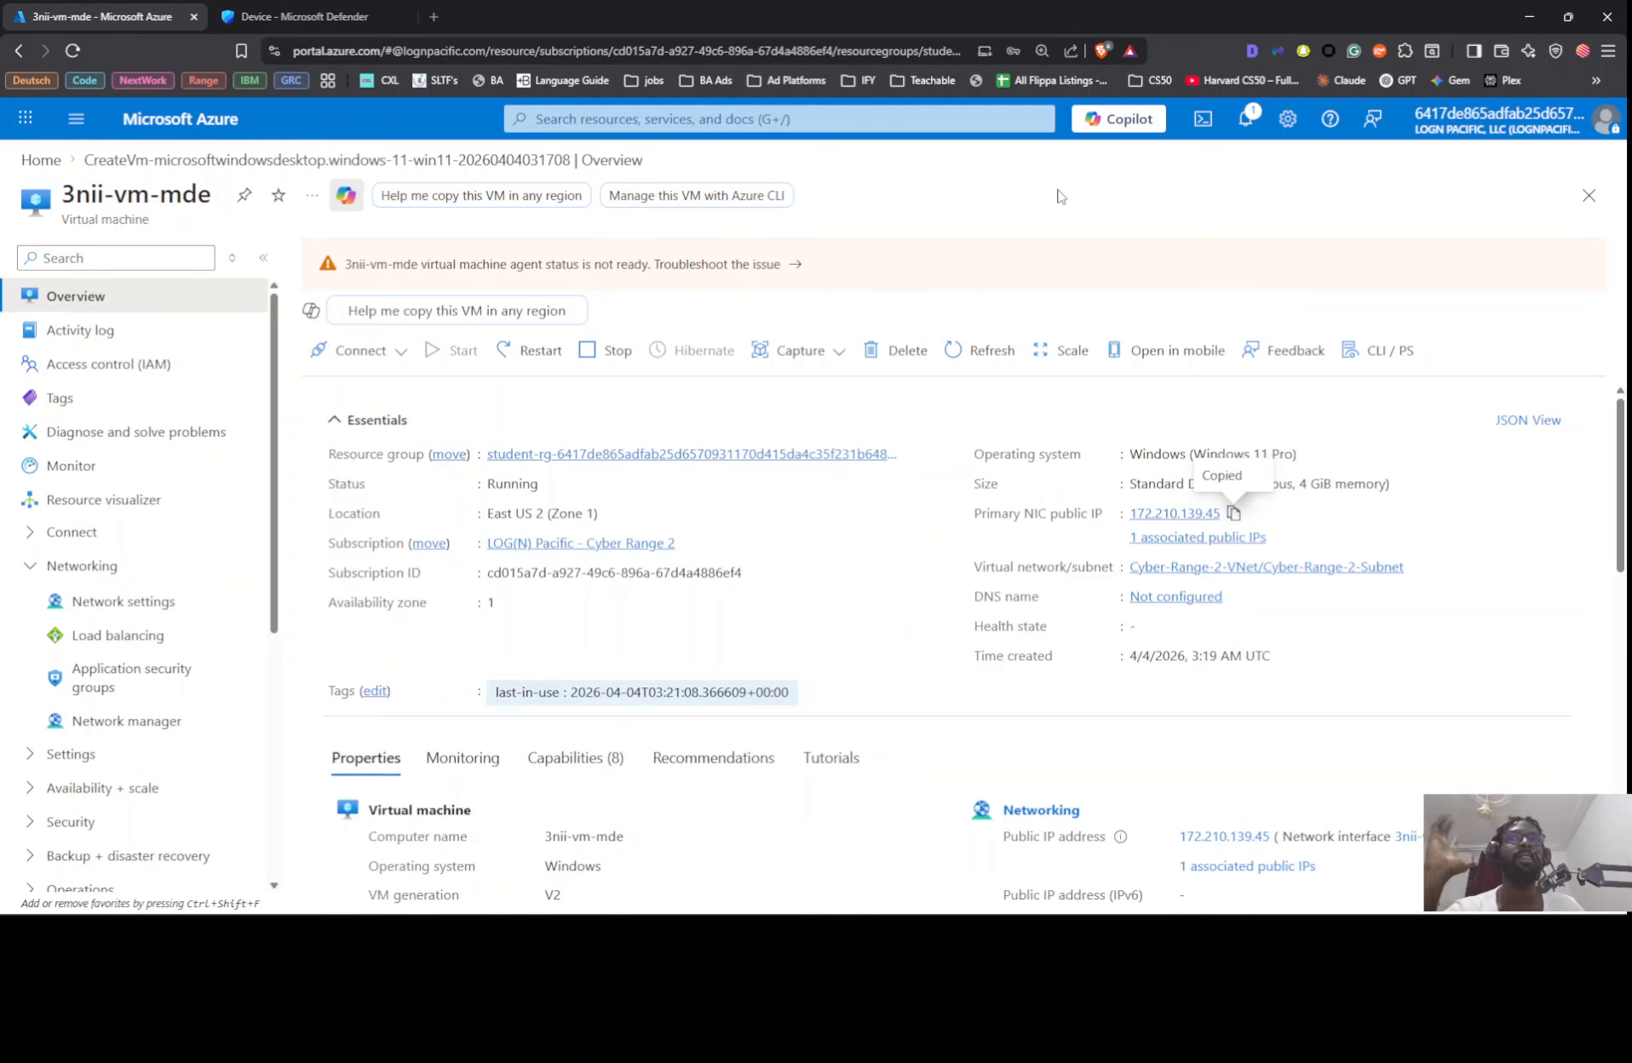